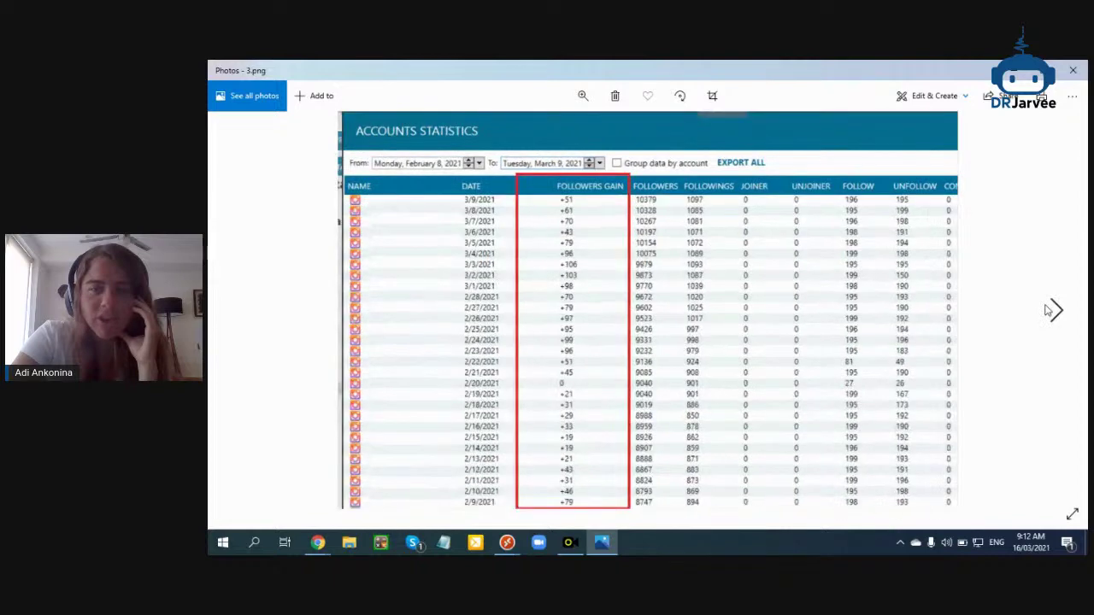
Browse the statistics screenshots 4.png, 2.png and 1.png, then show the Chrome window previews
click(1052, 312)
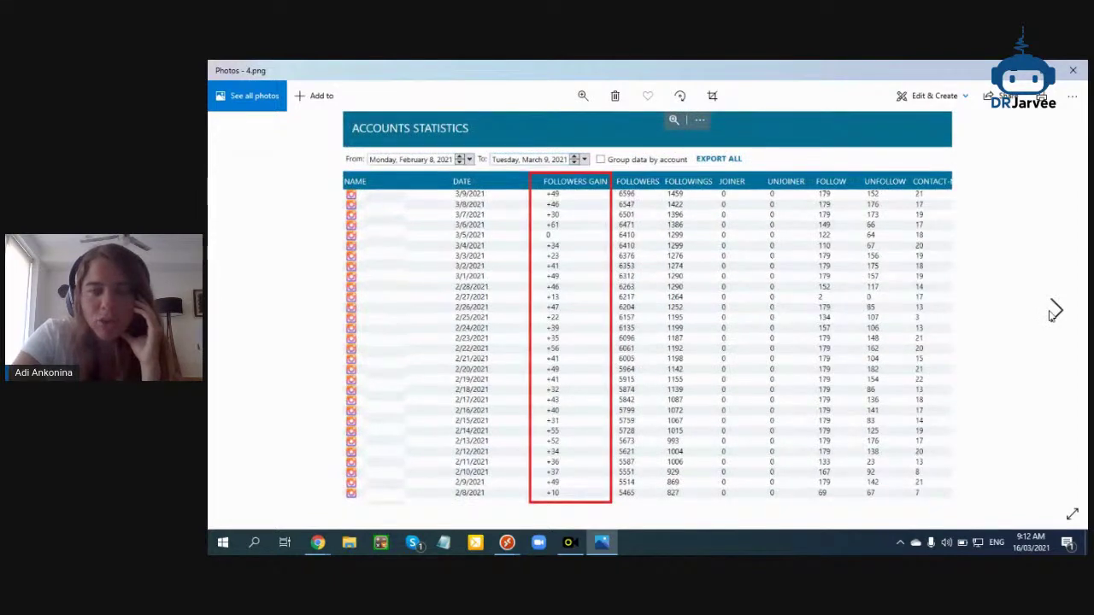
click(1051, 312)
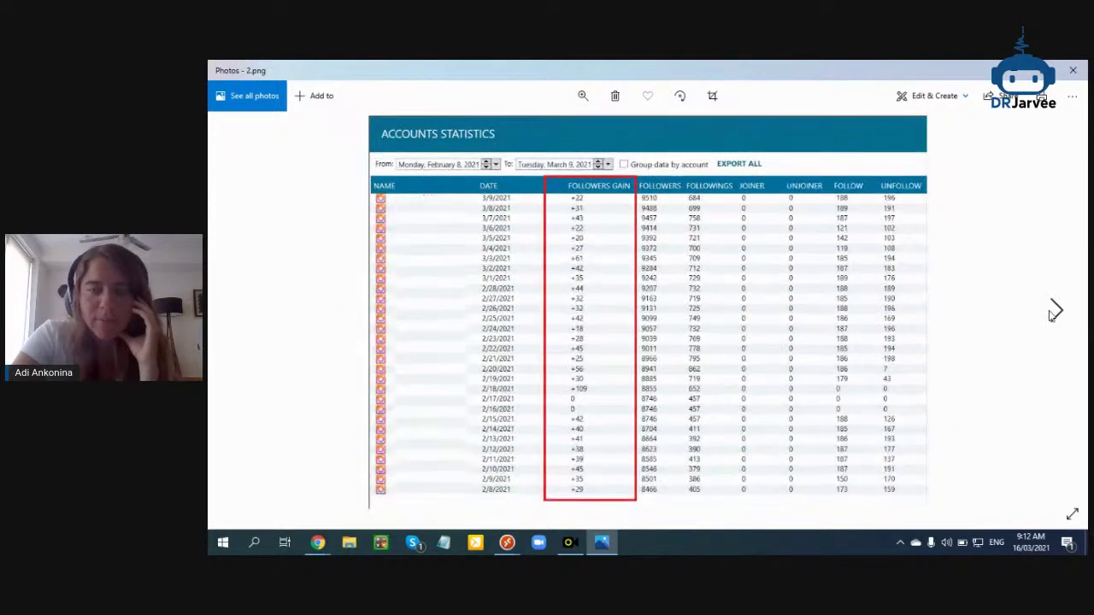
click(240, 317)
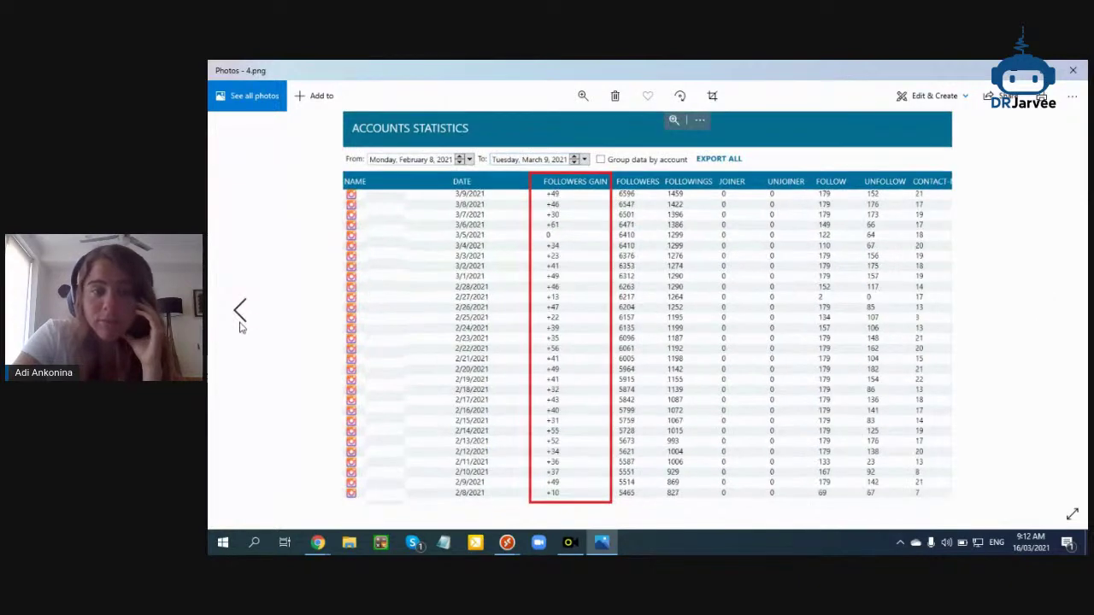
click(241, 323)
click(241, 324)
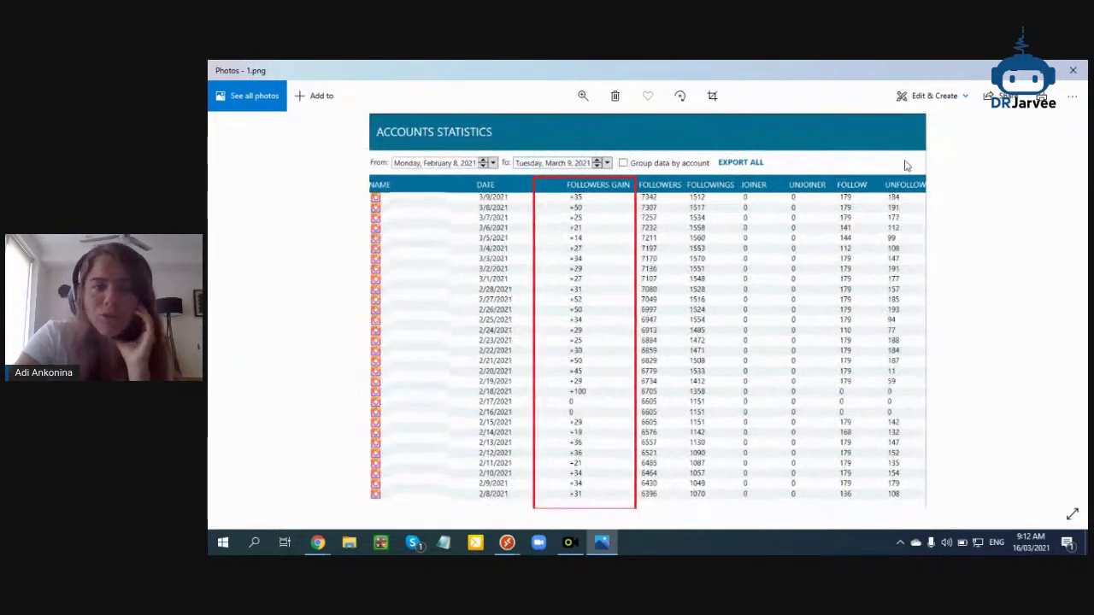
click(312, 547)
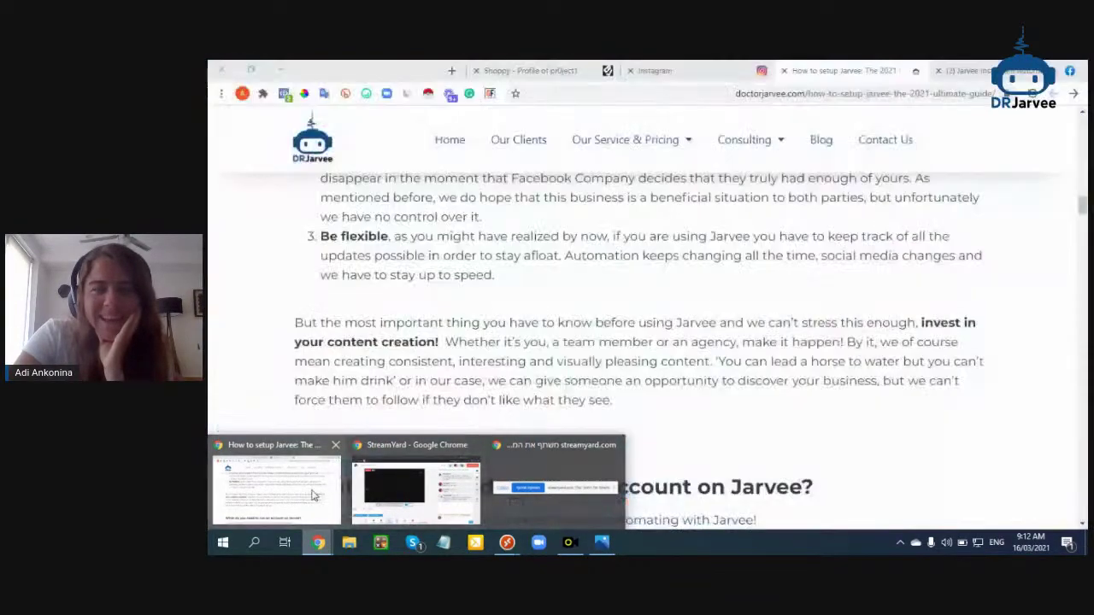
In the Jarvee article window, open a new tab and toggle the bookmarks bar
click(293, 493)
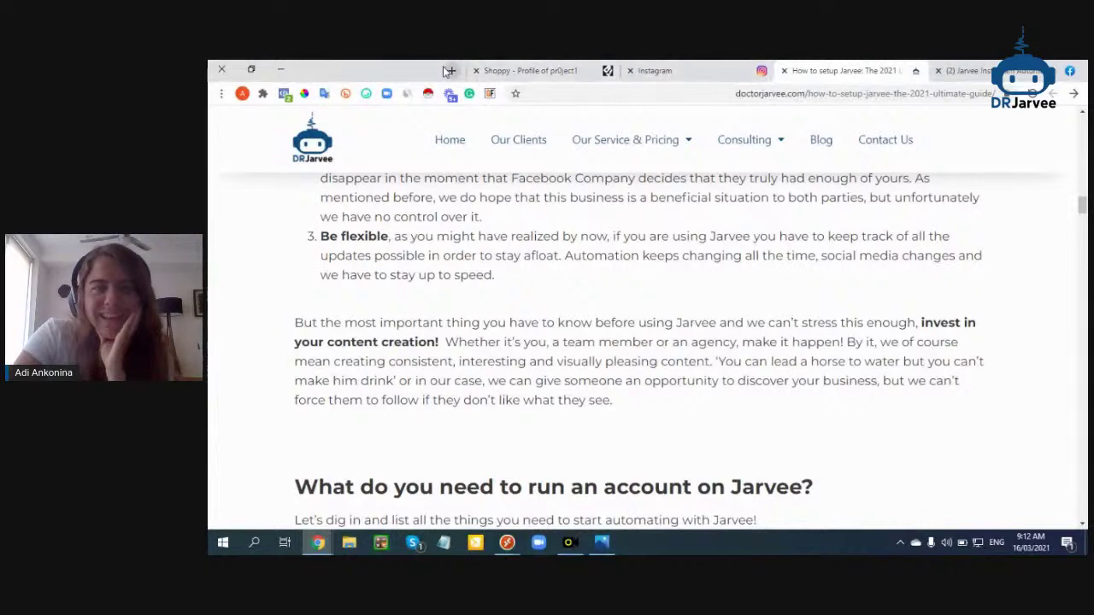
click(451, 70)
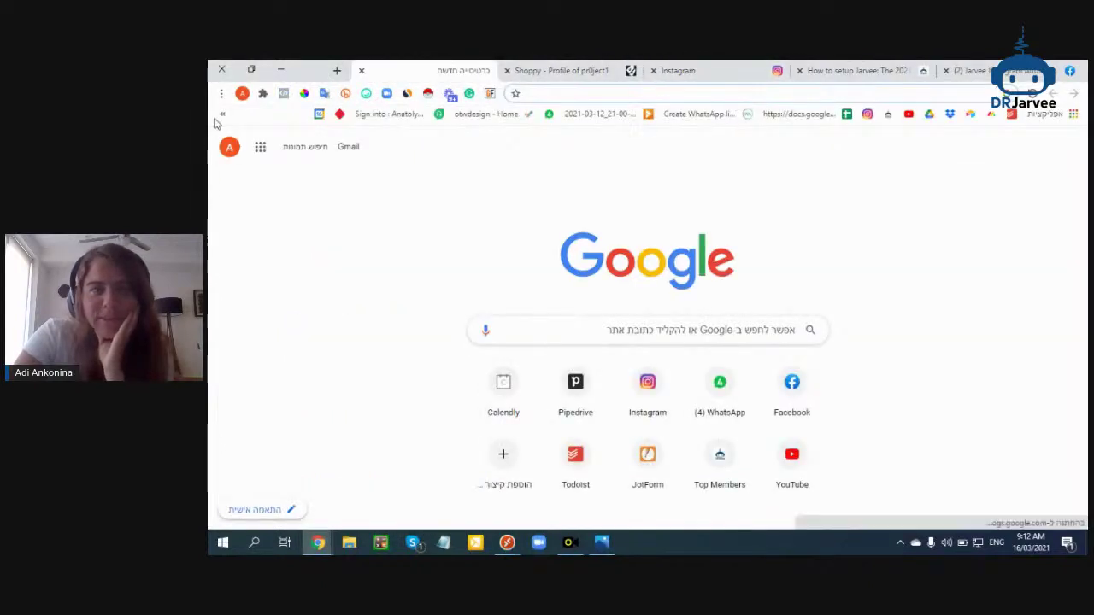
click(221, 116)
click(221, 93)
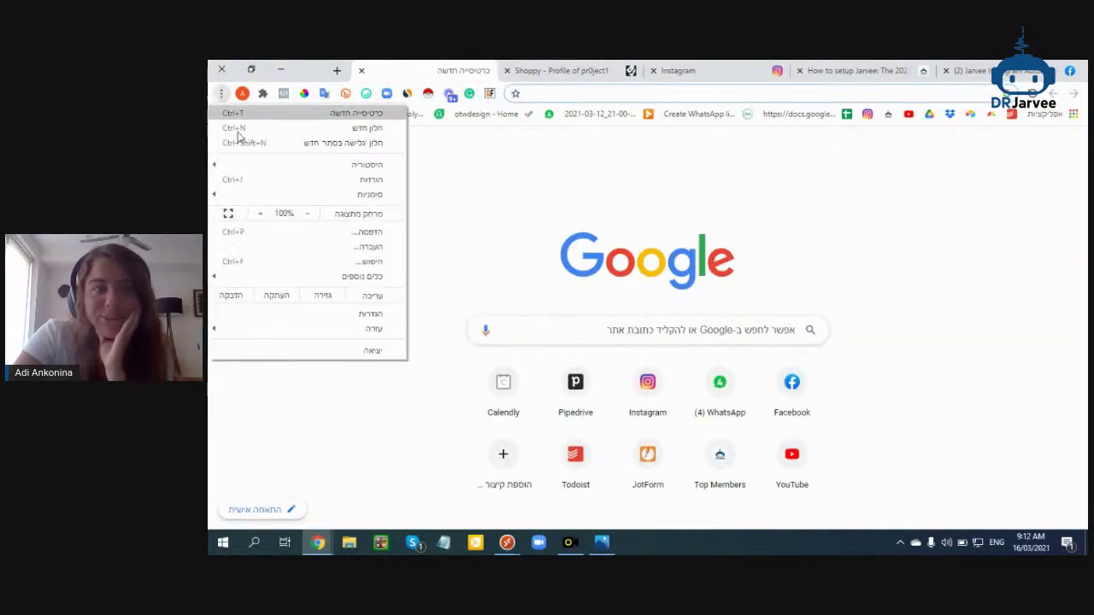
mouse_move(252, 195)
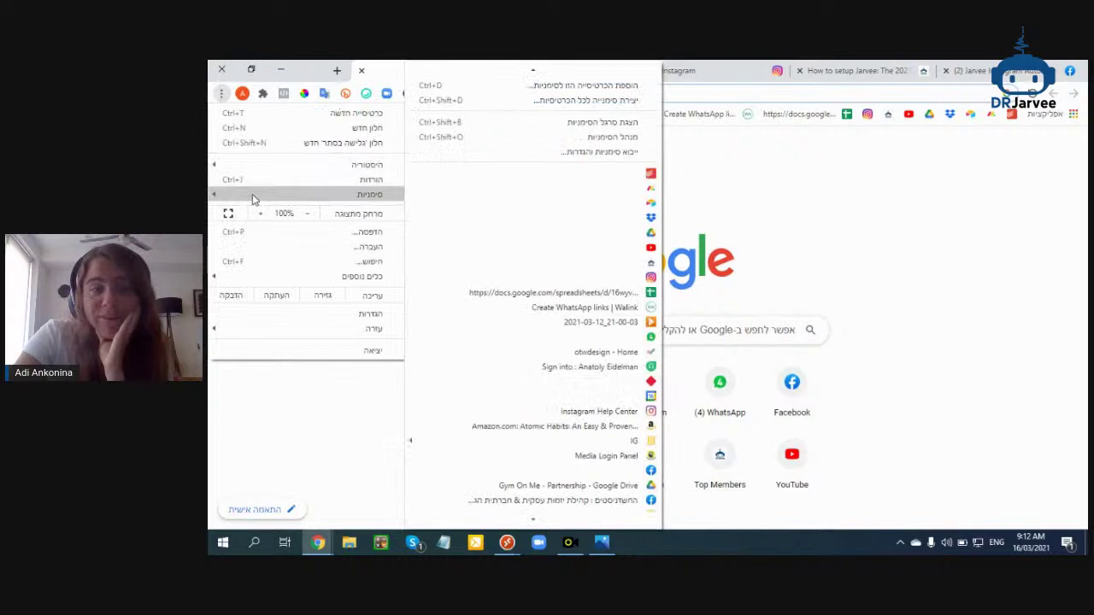
click(561, 122)
click(221, 114)
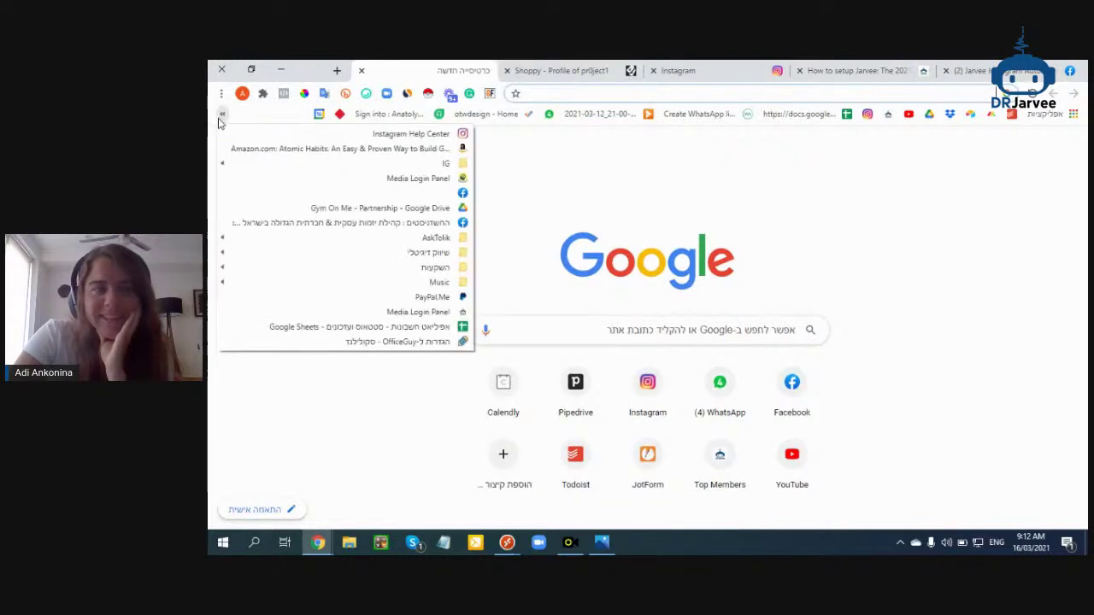
click(221, 93)
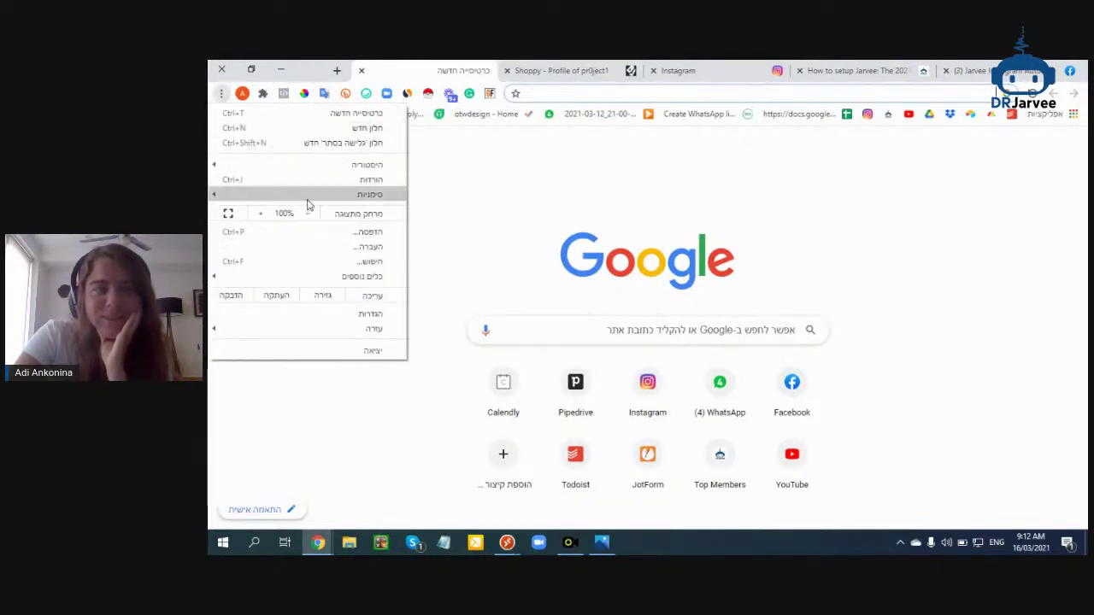
mouse_move(310, 198)
click(511, 124)
Go to jarvee.com in the address bar
click(571, 92)
text(jarvee)
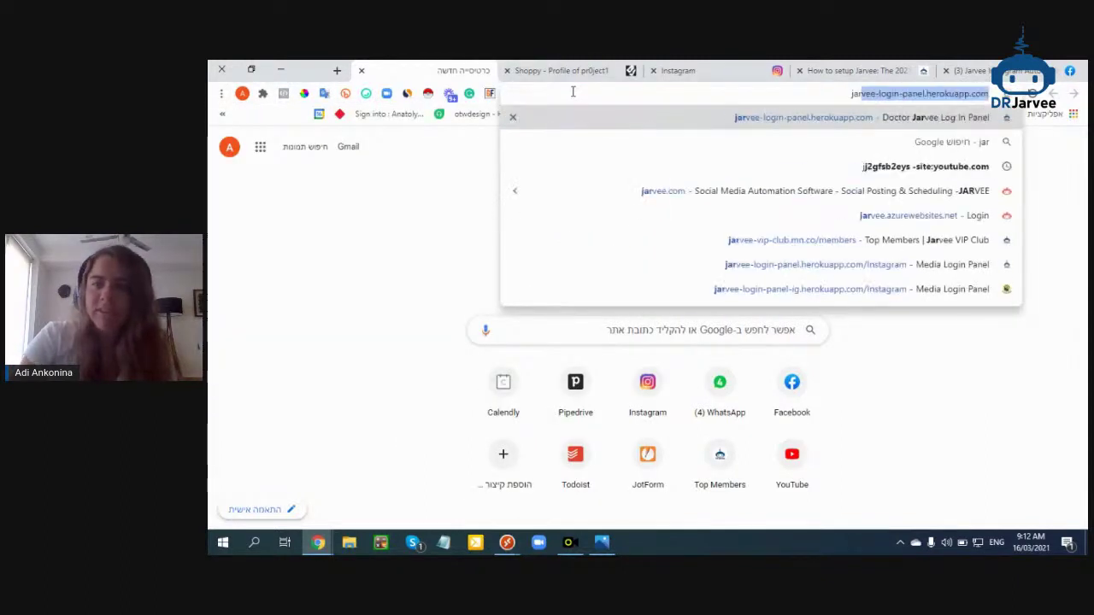
text(.com)
key(Return)
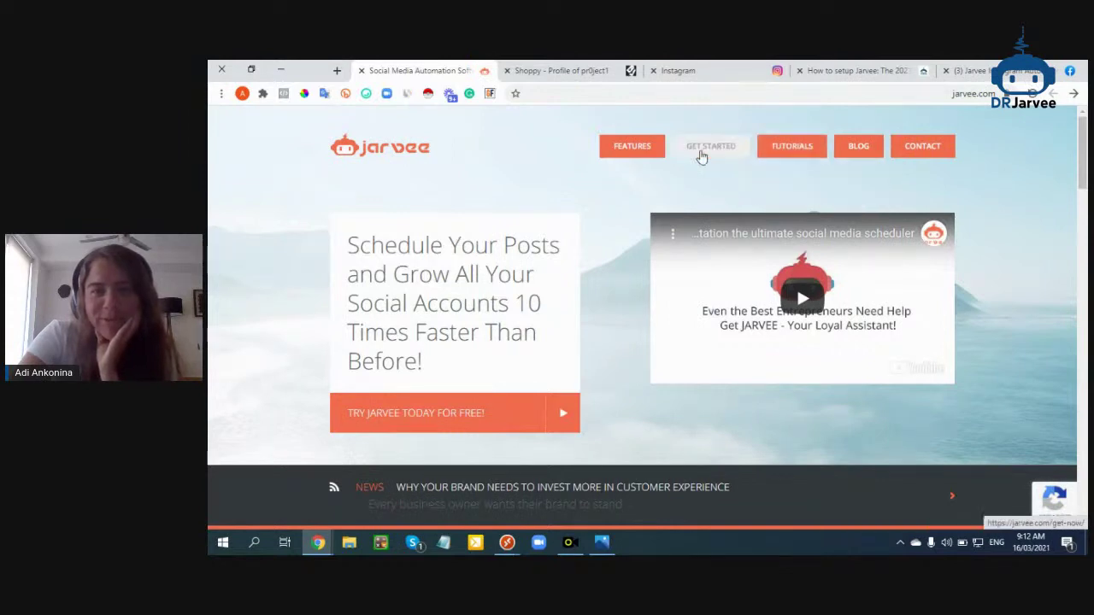
Open the Jarvee pricing packages and start a Starter plan free trial
click(701, 156)
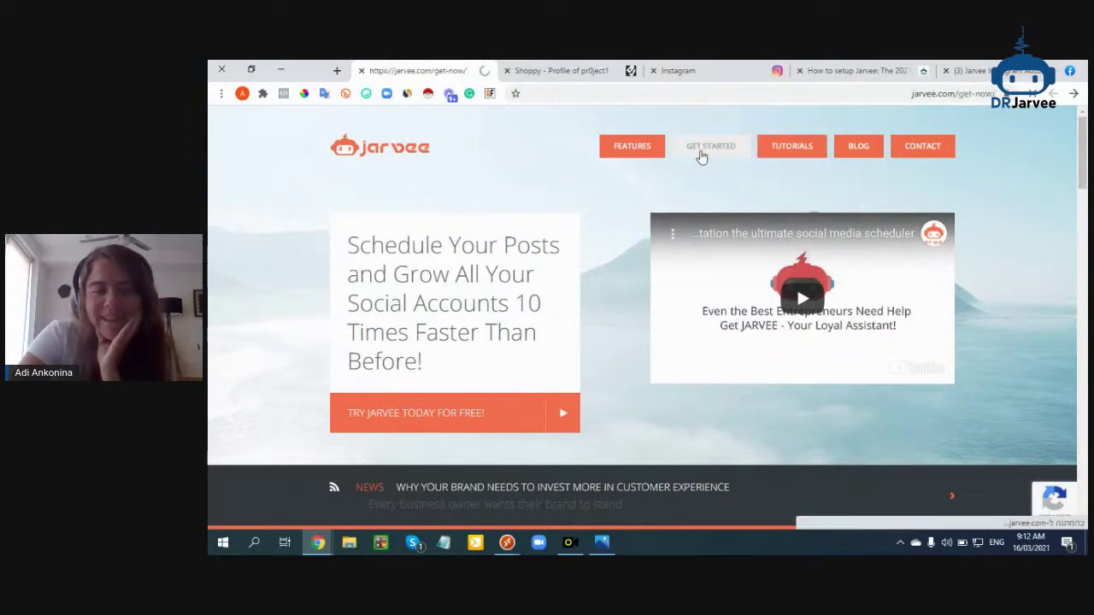
scroll(433, 356, down, 3)
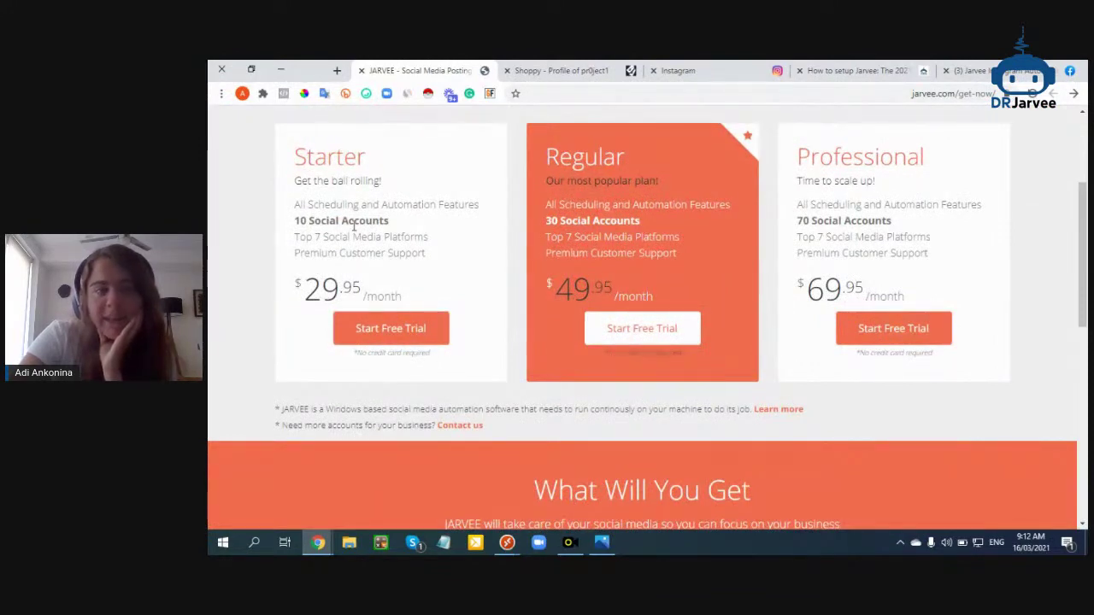
drag(392, 222, 299, 157)
click(366, 335)
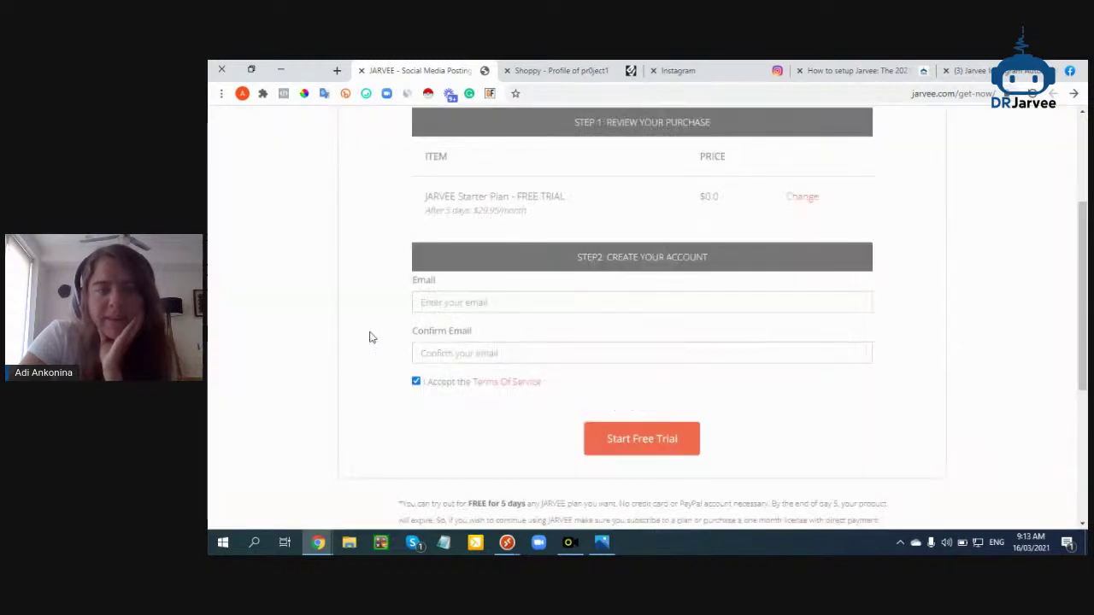
scroll(378, 330, up, 2)
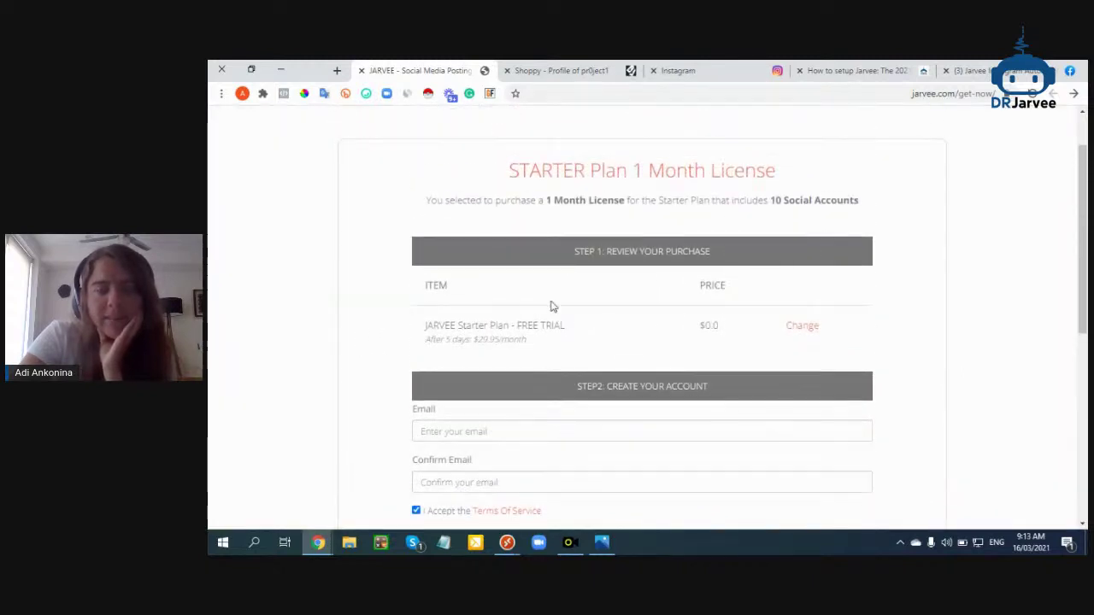
scroll(498, 354, down, 1)
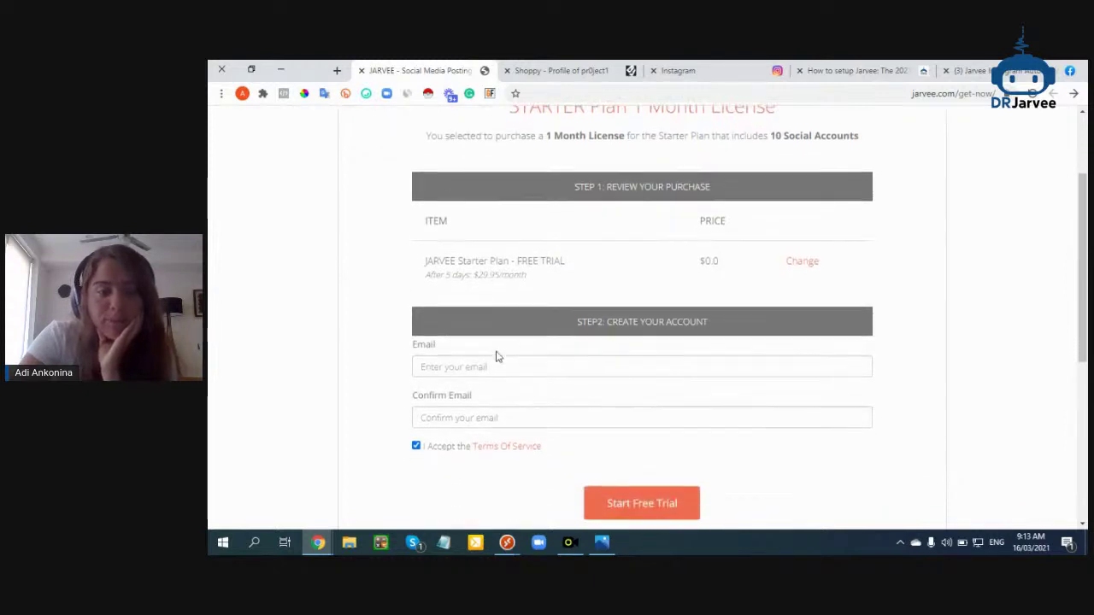
Enter the account e-mail in Email and Confirm Email, then submit the free-trial sign-up
click(493, 364)
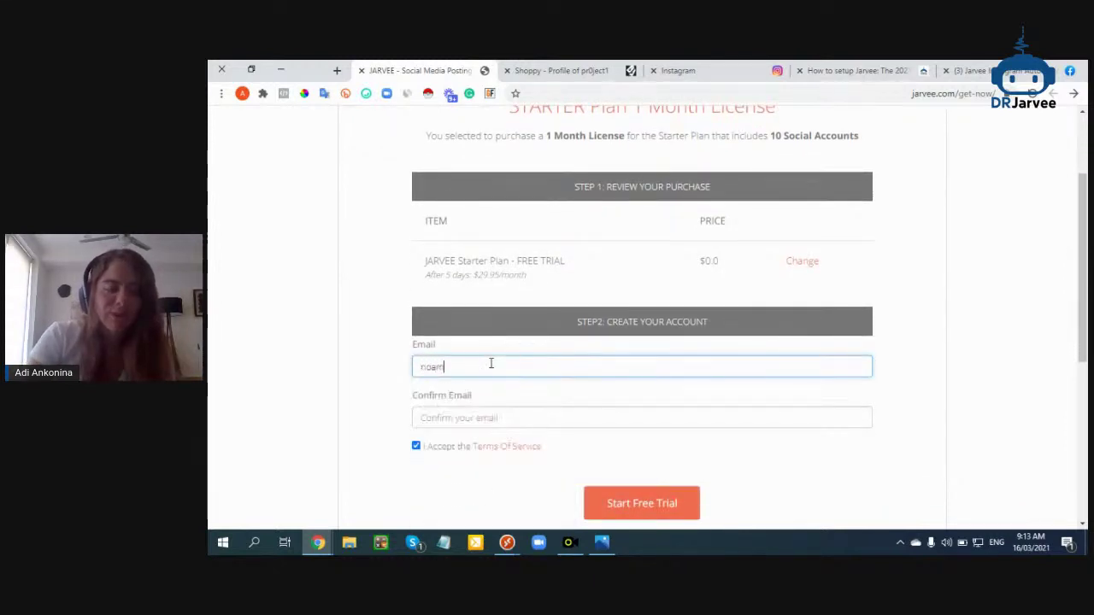
key(Tab)
text(tola)
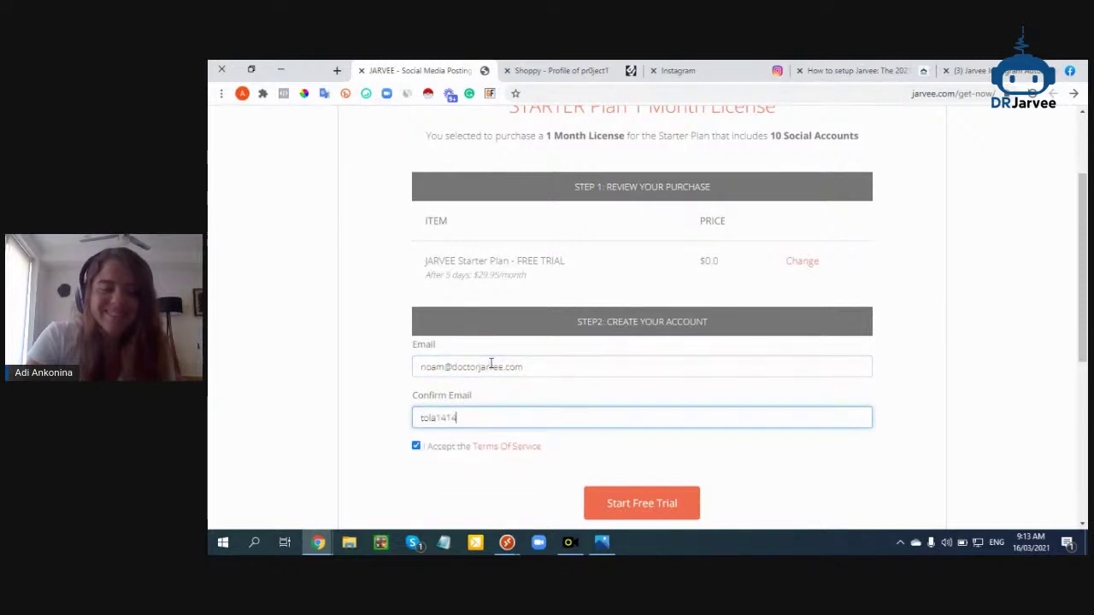
key(BackSpace)
double_click(492, 366)
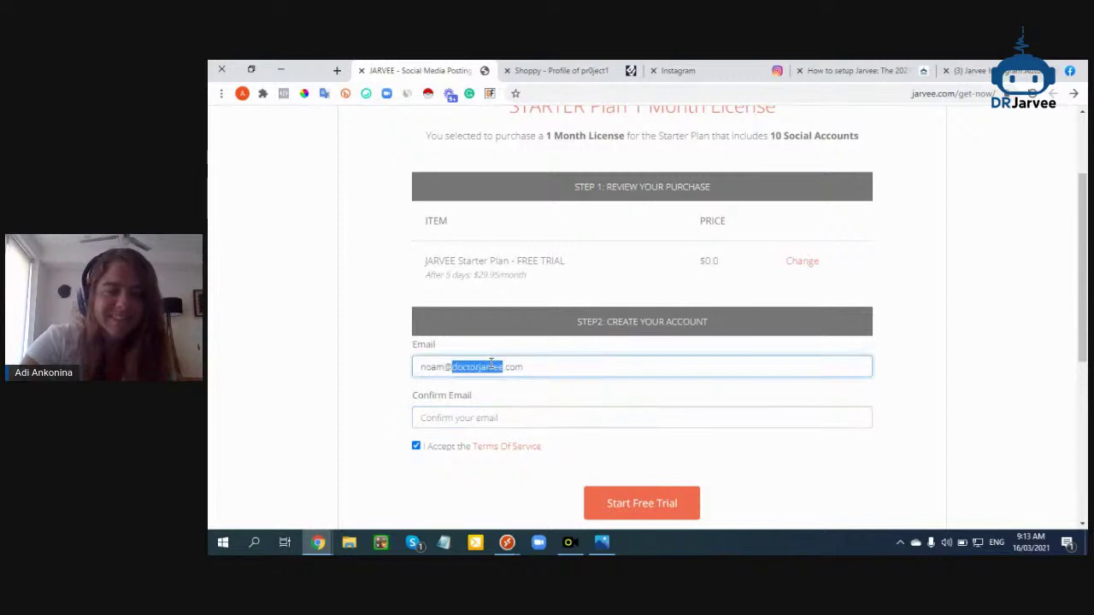
key(ctrl+a)
key(ctrl+c)
click(481, 418)
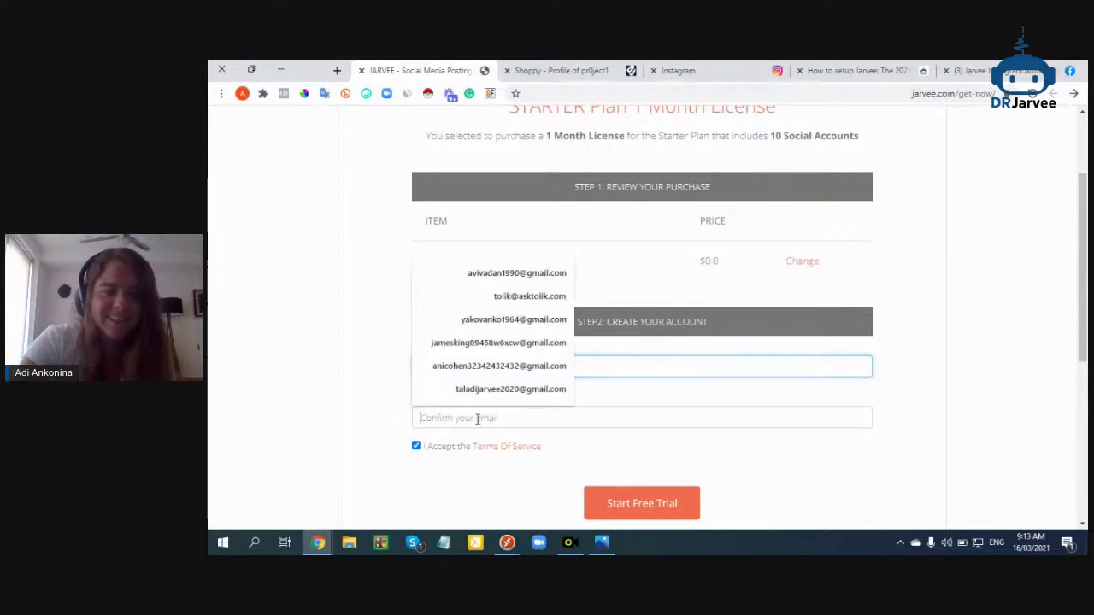
key(ctrl+v)
click(625, 508)
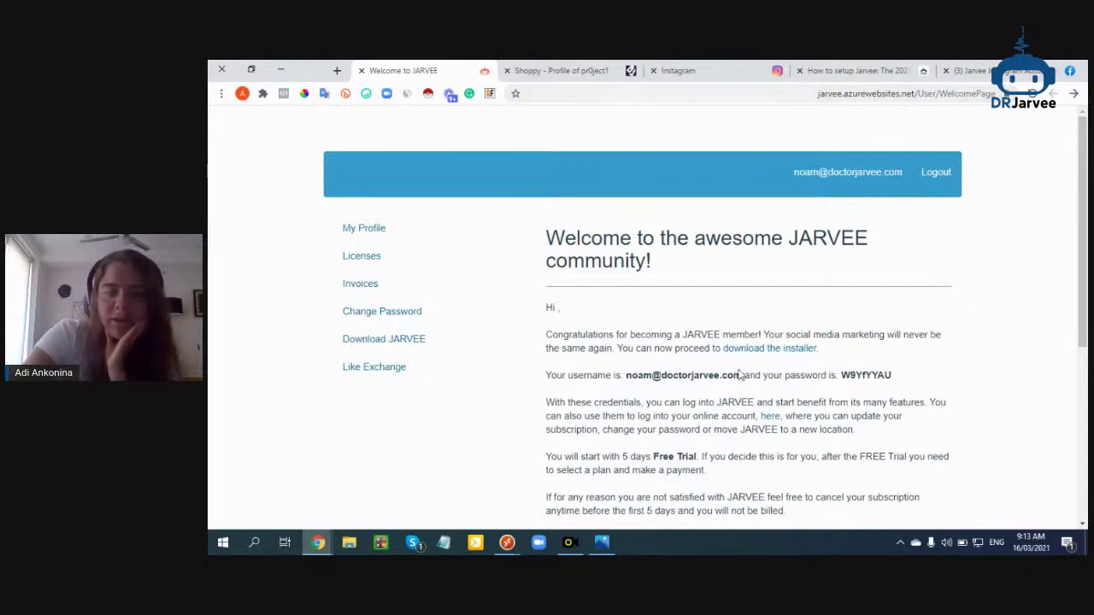
mouse_move(318, 543)
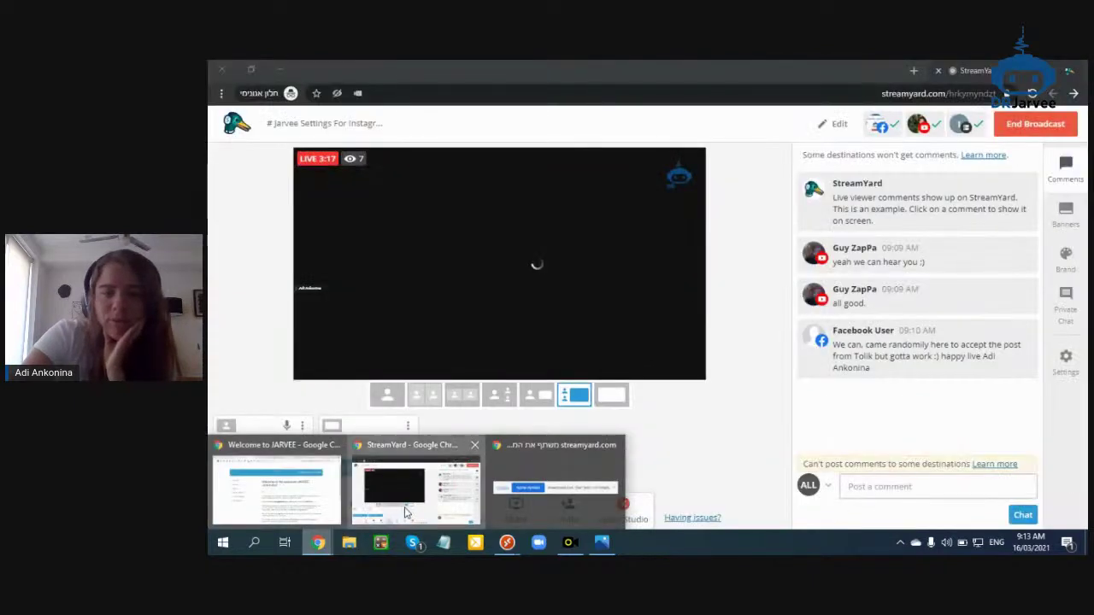
click(407, 513)
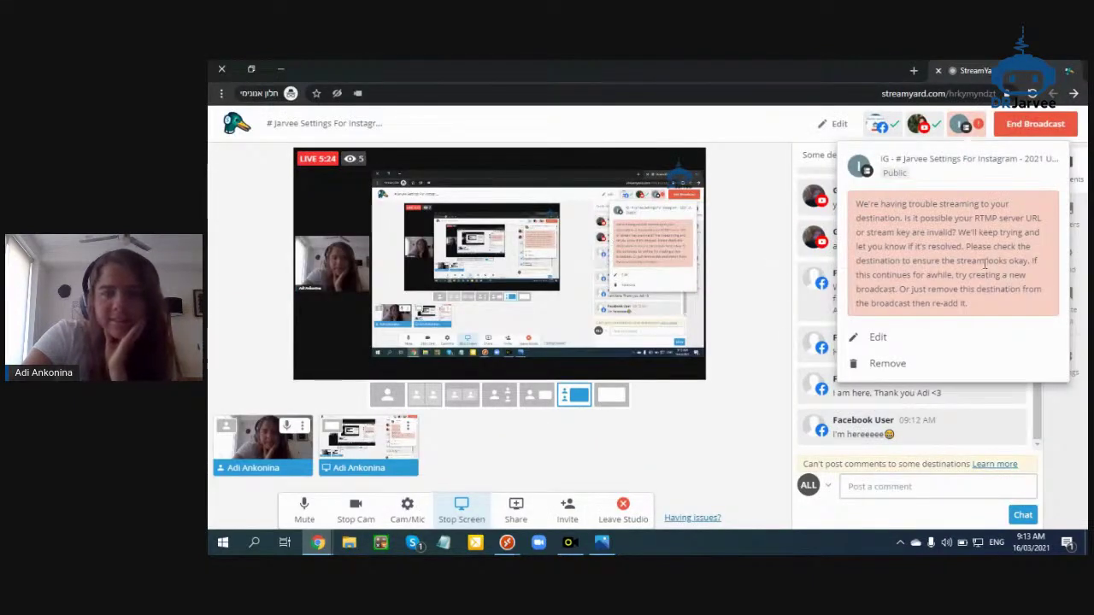
click(906, 427)
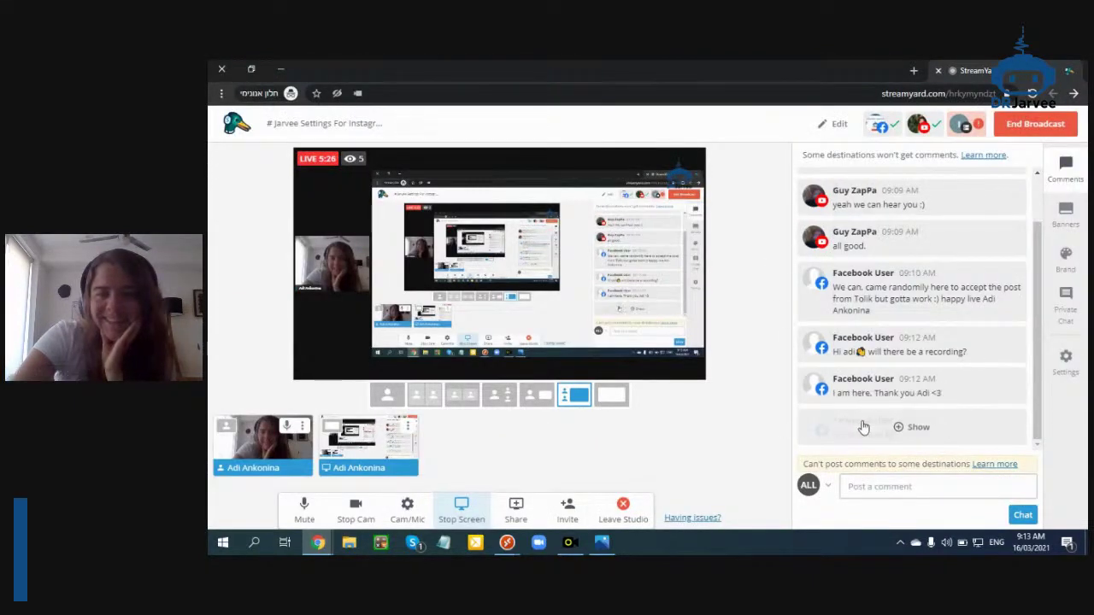
click(870, 400)
click(872, 358)
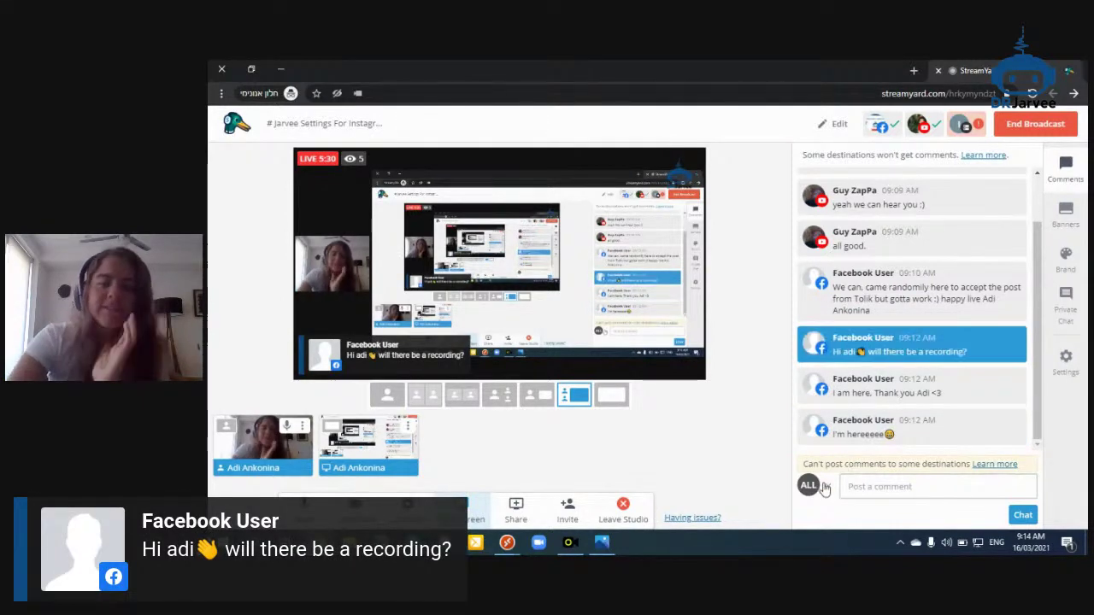
click(872, 350)
mouse_move(320, 545)
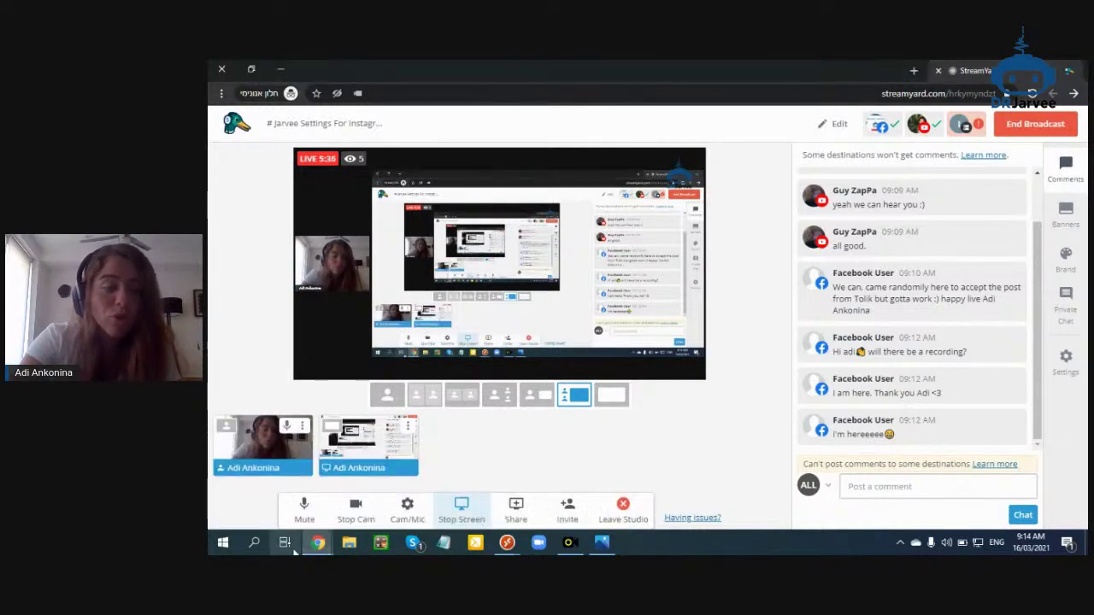
click(273, 488)
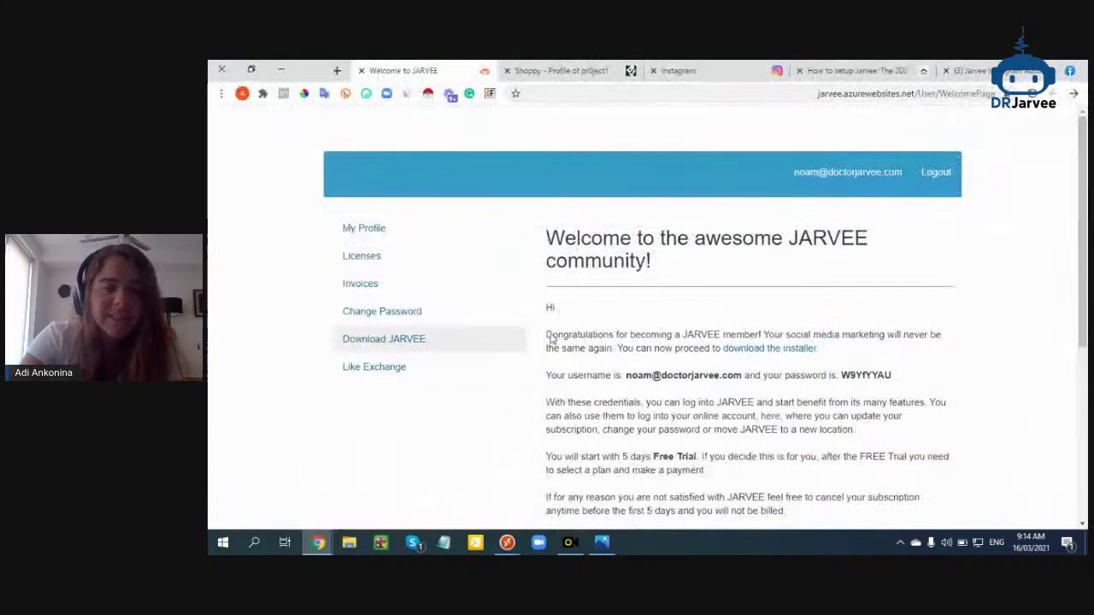
Open the welcome page's installer link as the Jarvee installation guide in a new tab
right_click(756, 350)
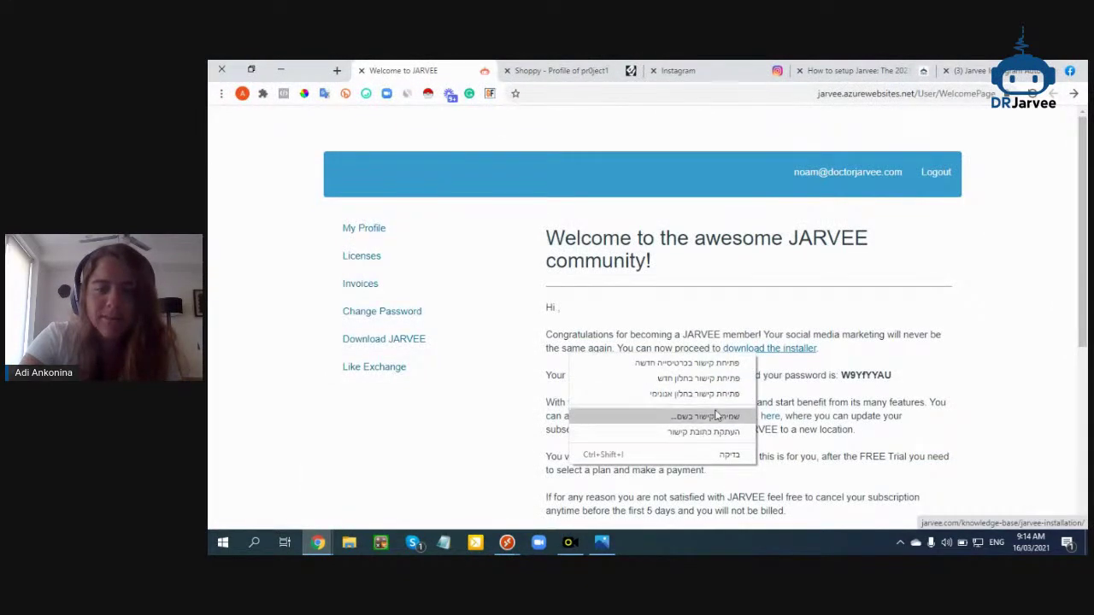
click(688, 362)
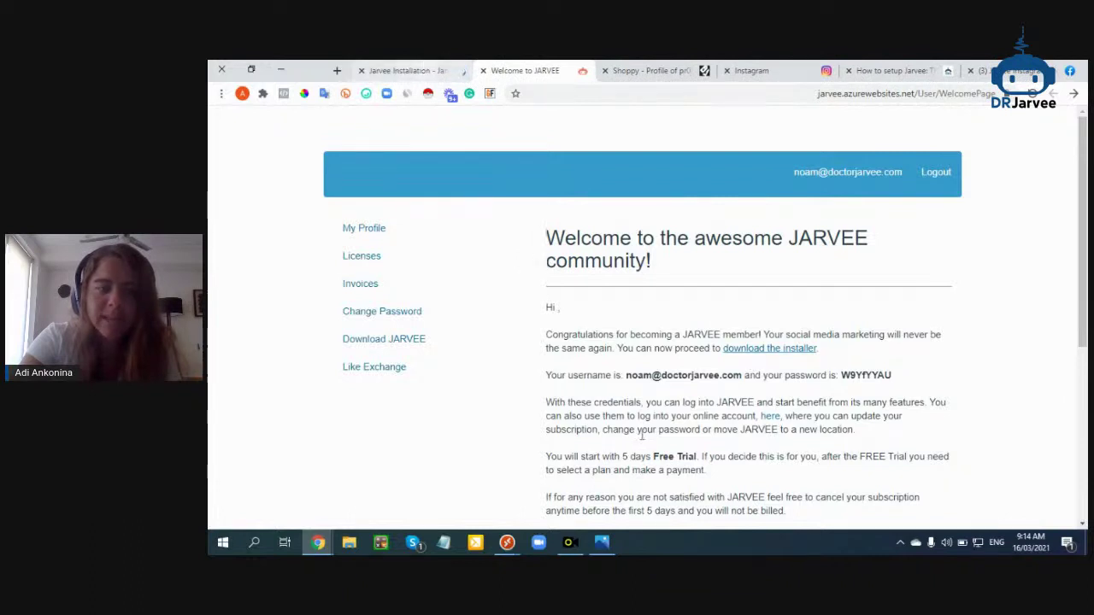
scroll(657, 325, down, 3)
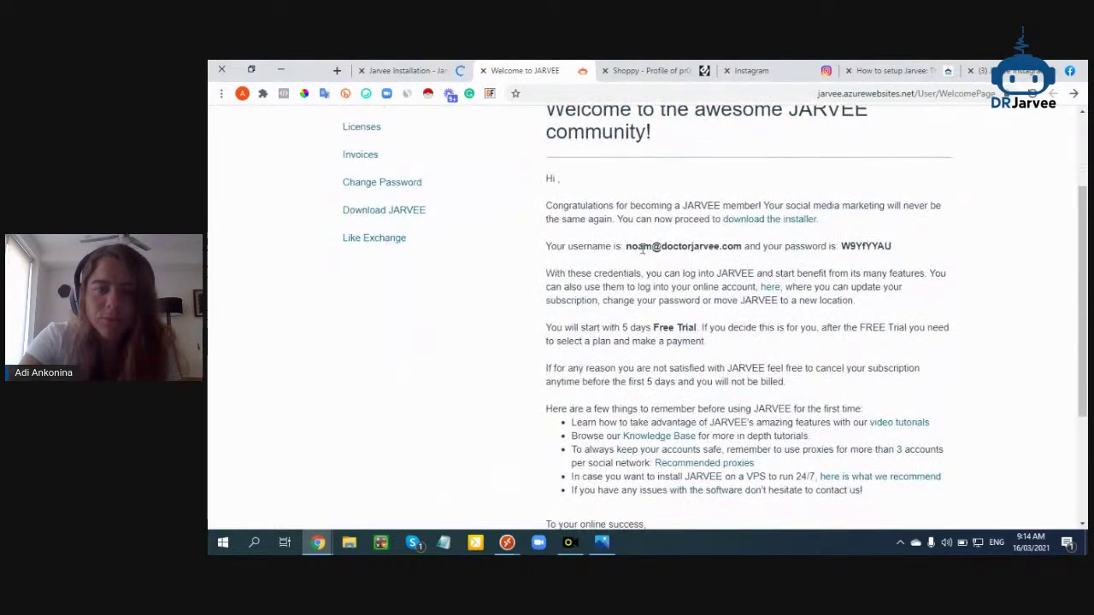
drag(627, 247, 895, 248)
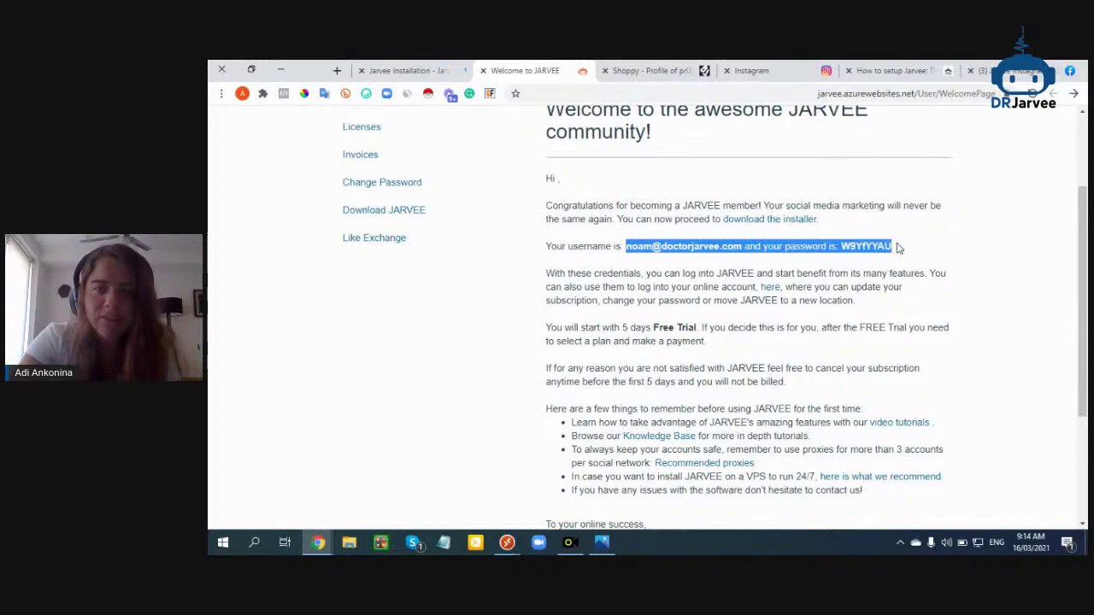
click(453, 71)
scroll(586, 334, down, 2)
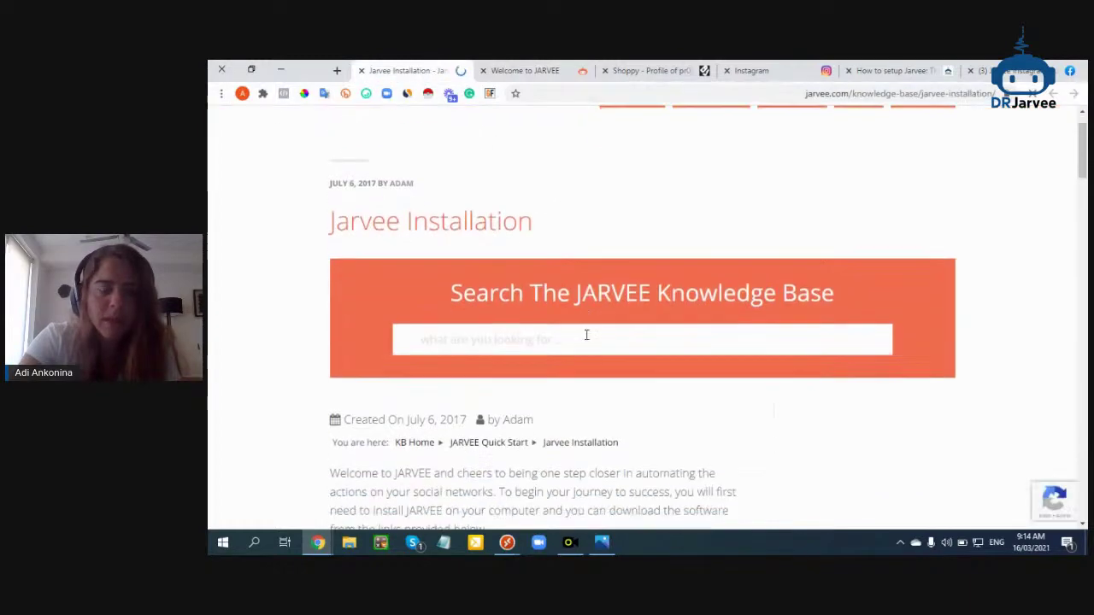
click(523, 70)
right_click(752, 221)
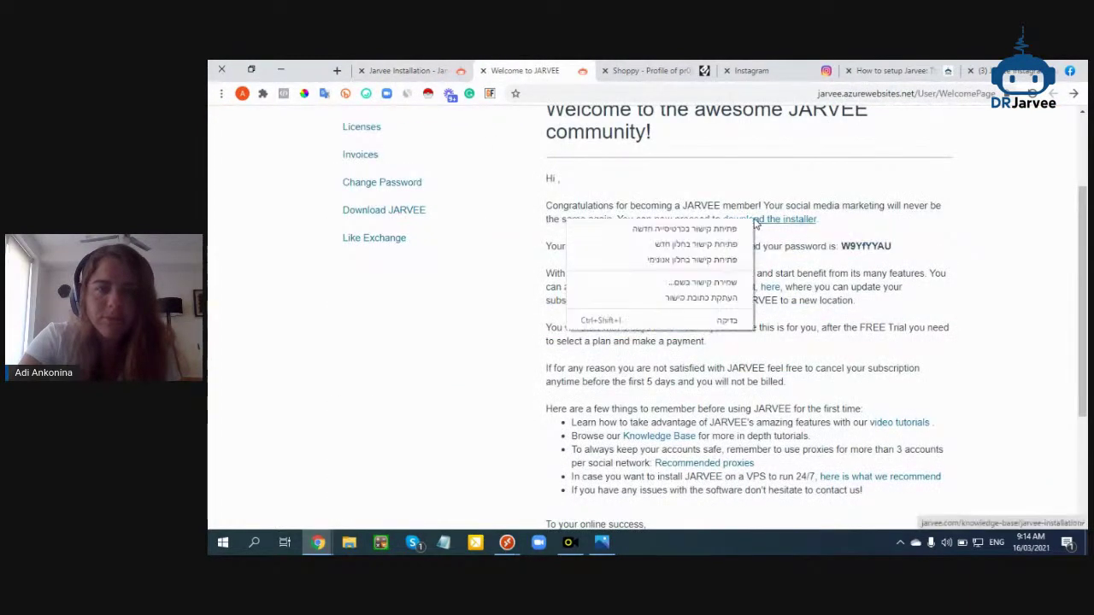
click(735, 227)
click(528, 68)
scroll(569, 313, down, 8)
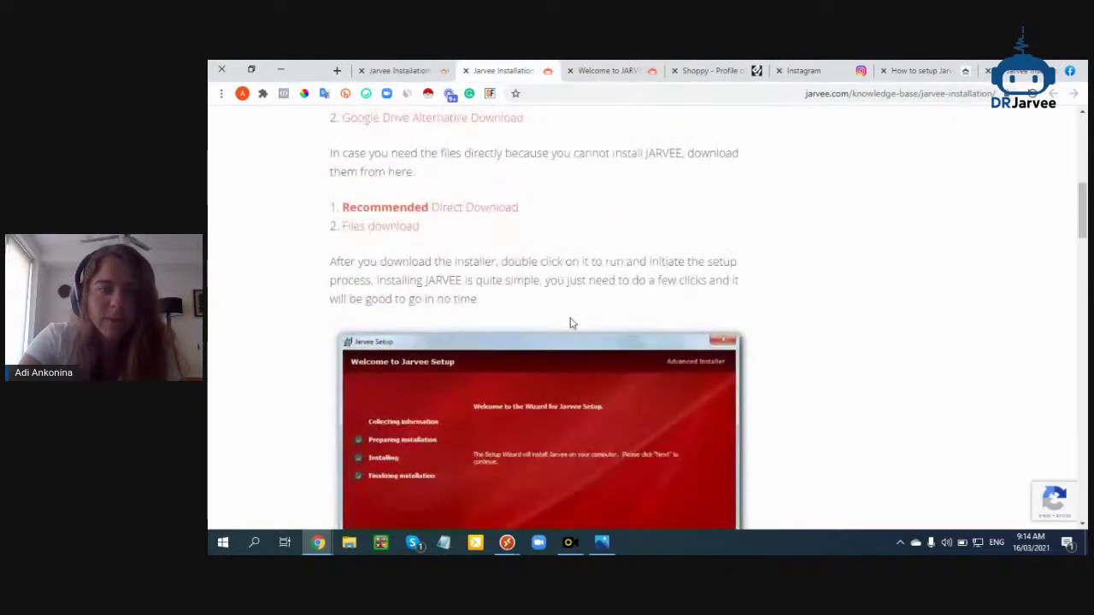
click(453, 209)
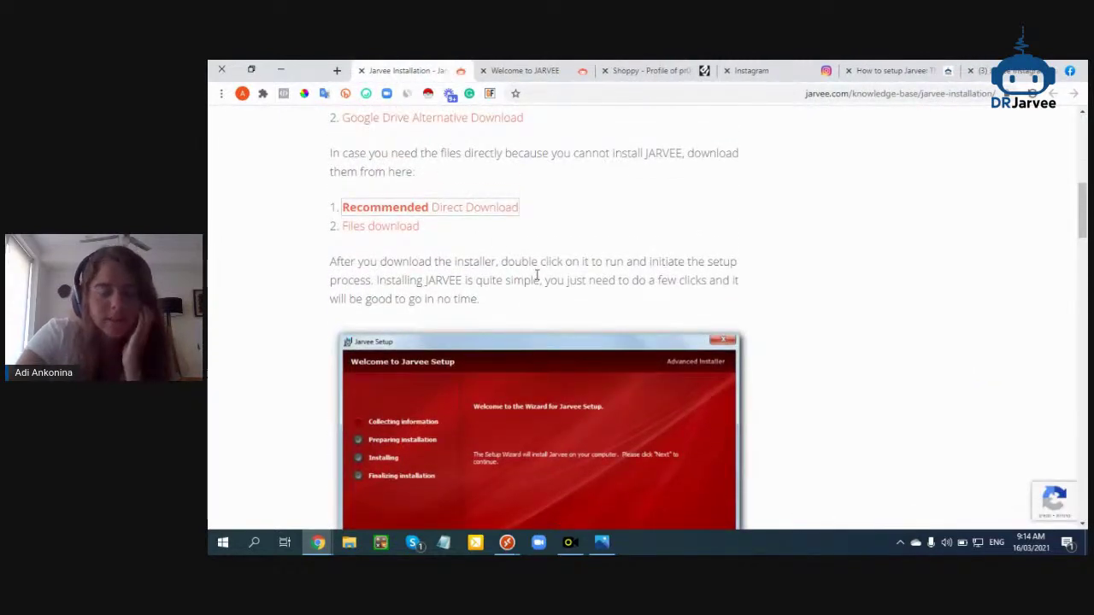
Start the Recommended Direct Download of the Jarvee installer
click(485, 209)
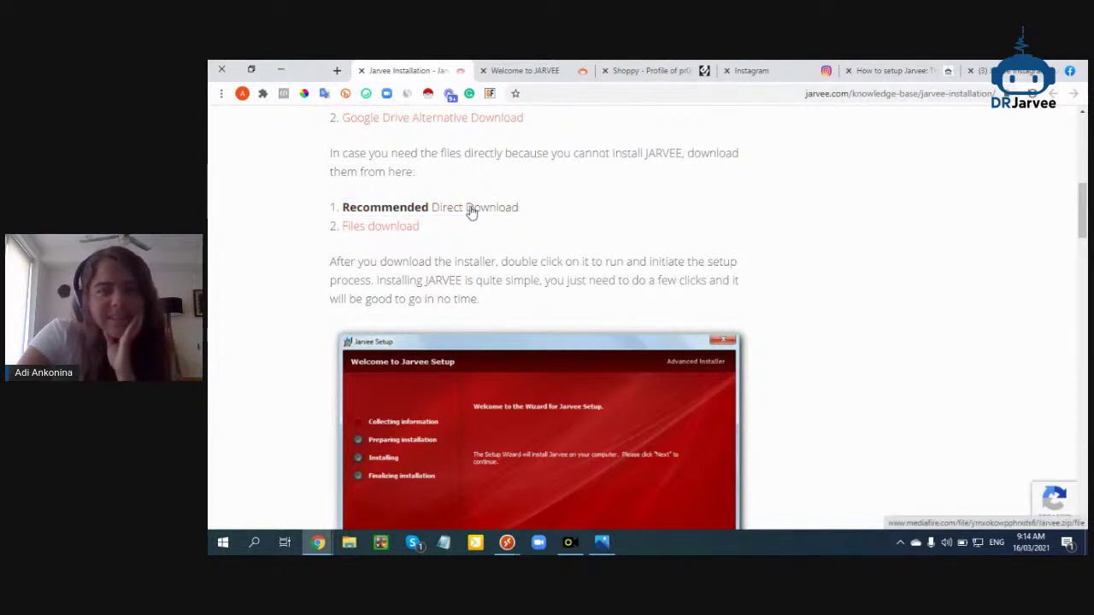
scroll(470, 211, down, 5)
scroll(512, 342, down, 5)
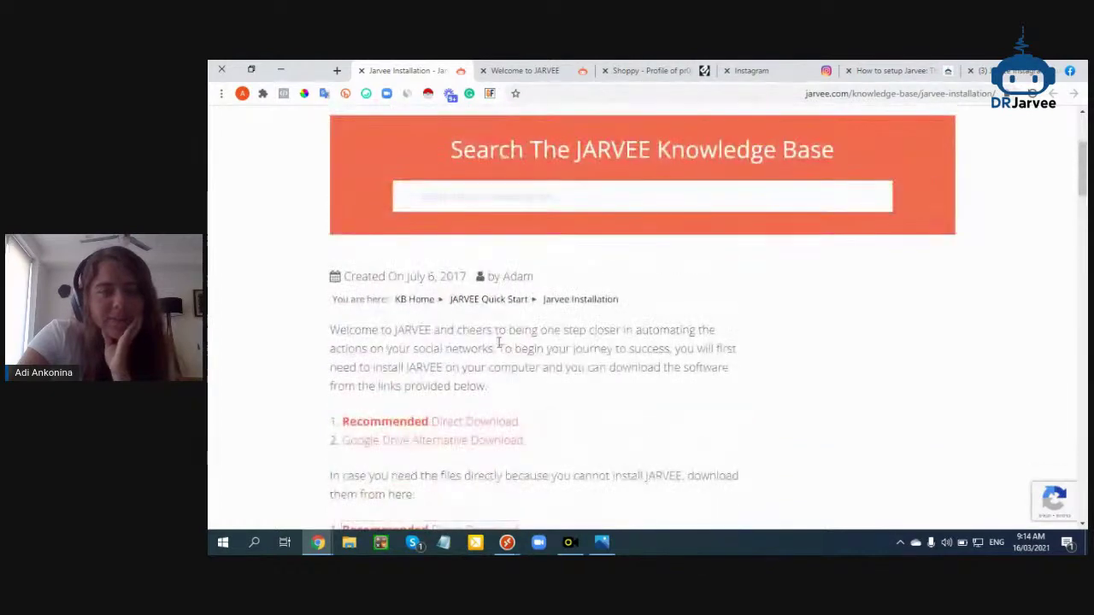
scroll(402, 450, down, 1)
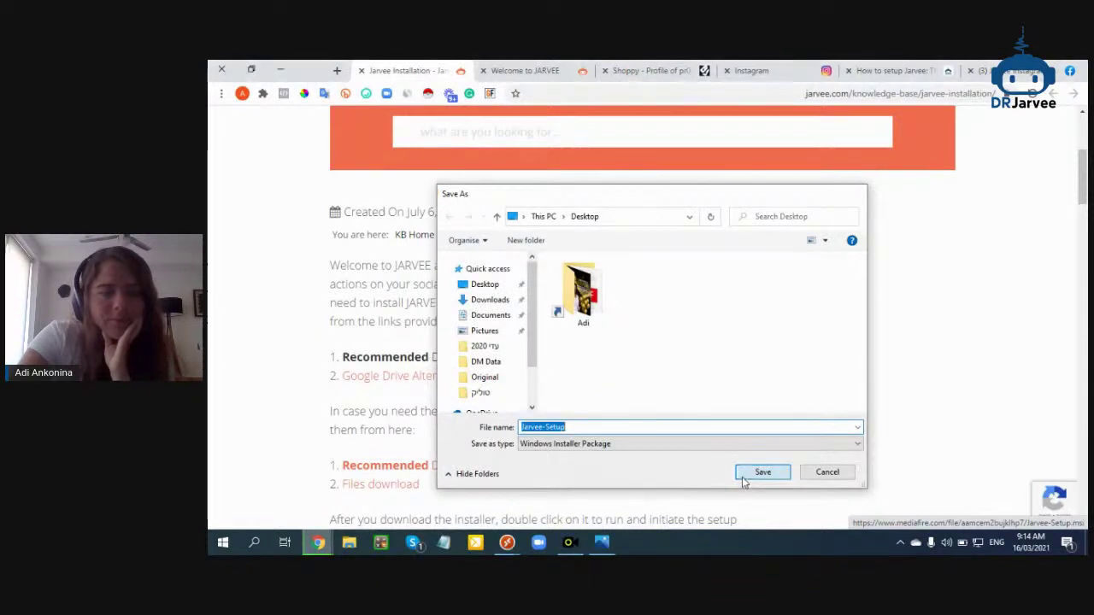
Save the Jarvee-Setup installer to the Desktop and return to the installation guide window
click(750, 475)
right_click(802, 541)
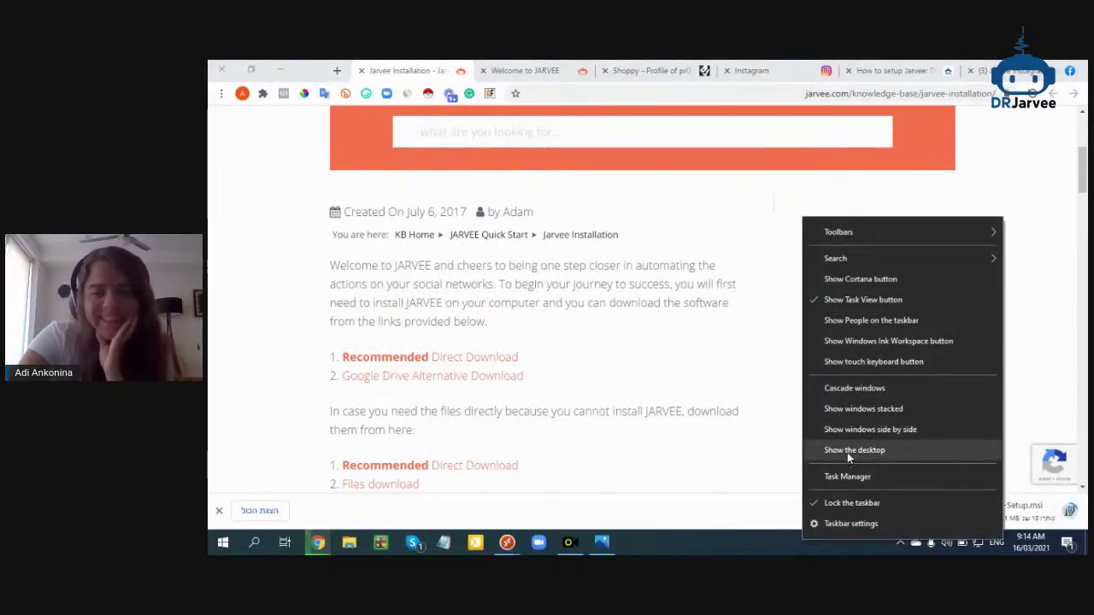
click(719, 456)
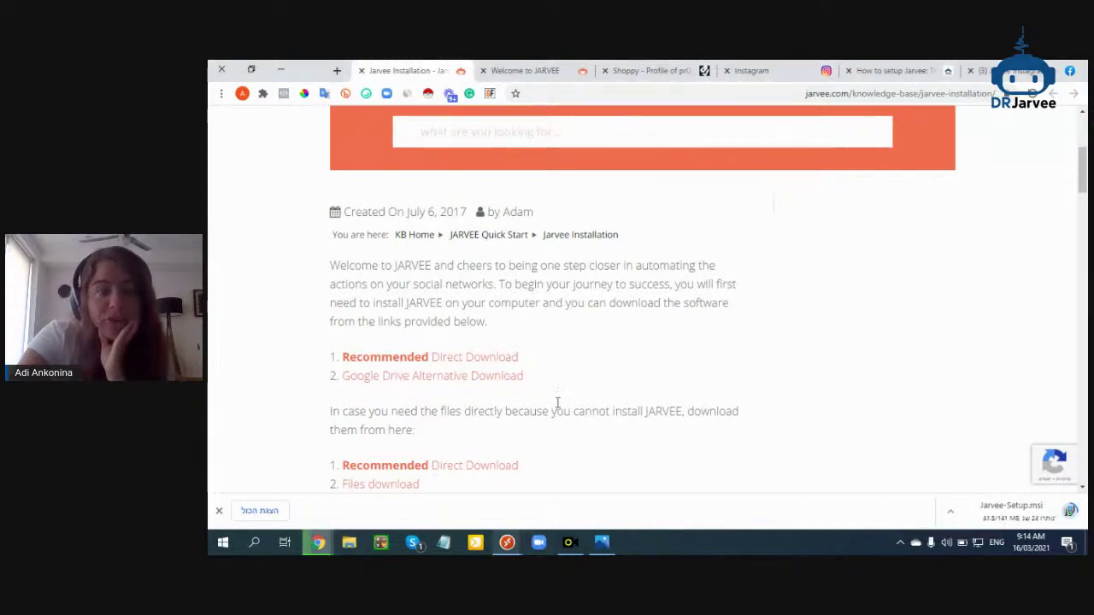
click(332, 547)
click(389, 492)
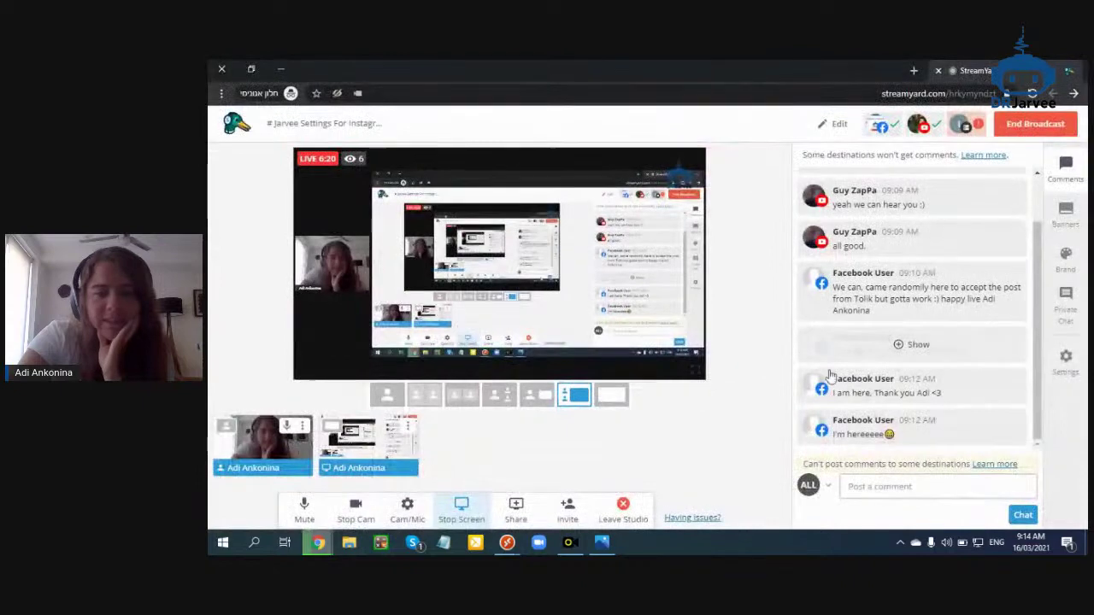
click(318, 542)
click(312, 506)
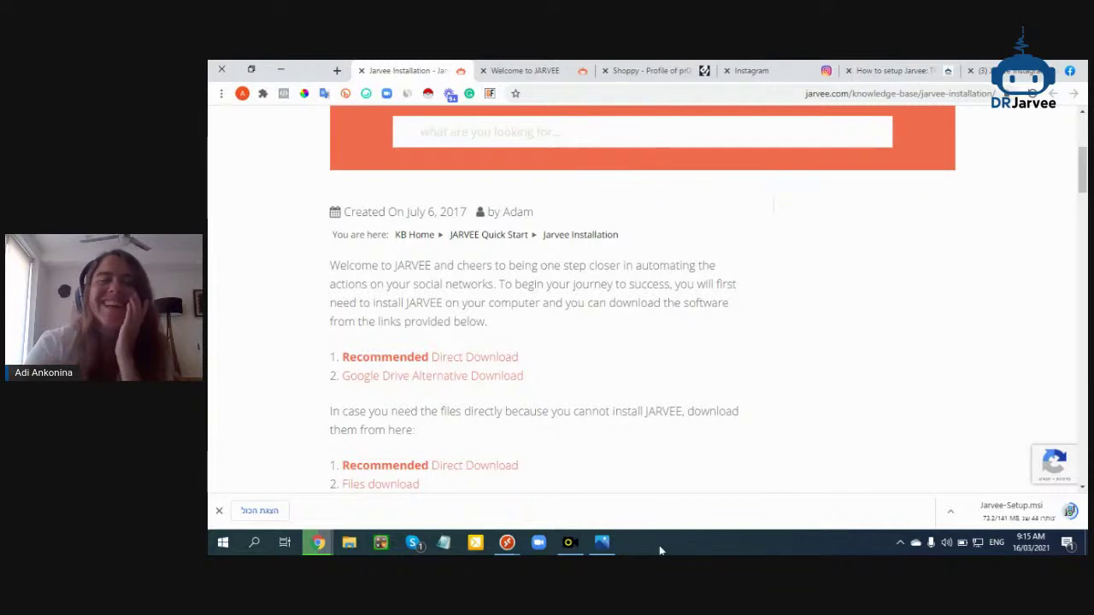
Close the Shoppy and Welcome to JARVEE tabs, open a blank tab, and switch to StreamYard
click(691, 68)
click(604, 71)
click(602, 71)
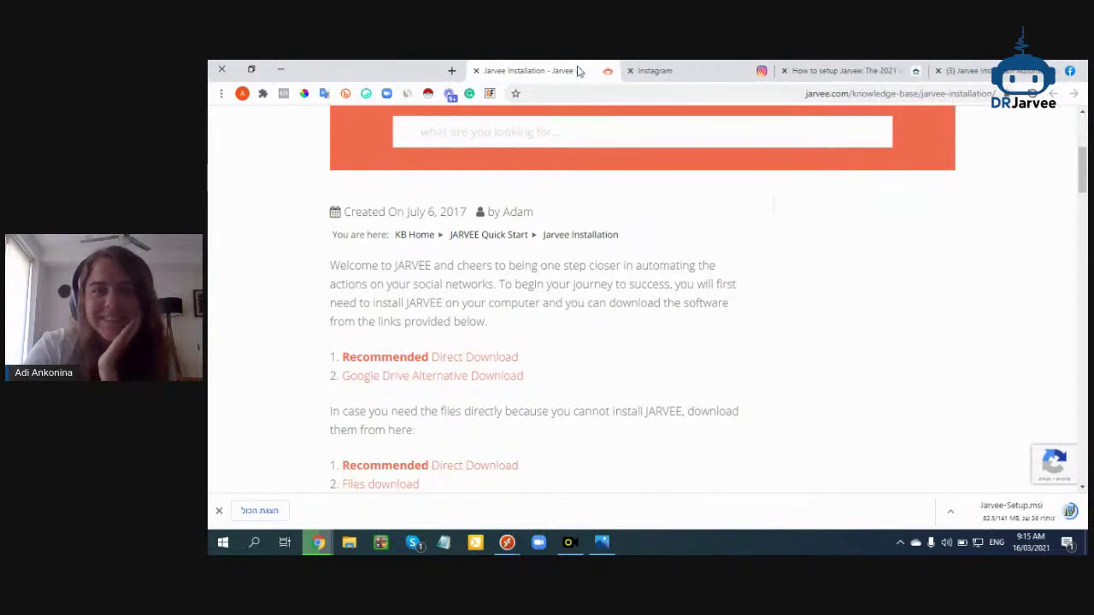
click(448, 71)
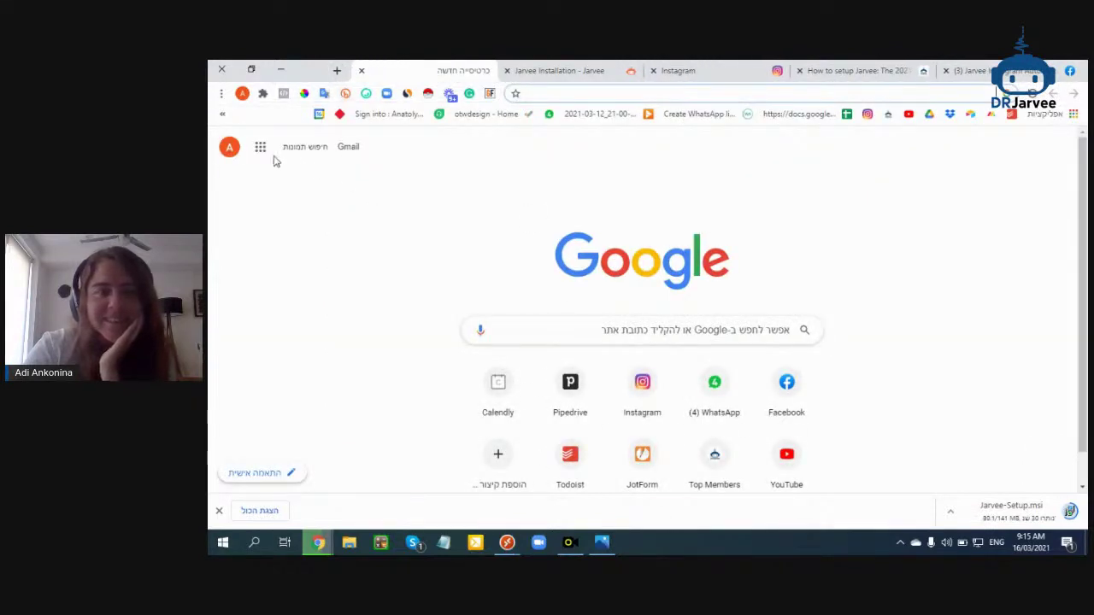
mouse_move(318, 542)
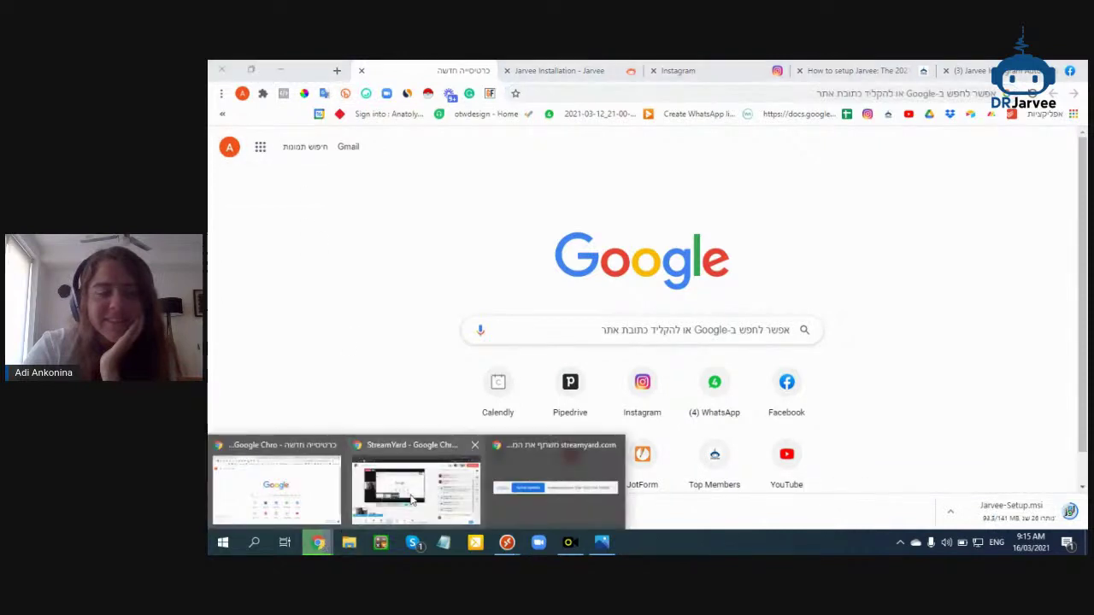
click(410, 500)
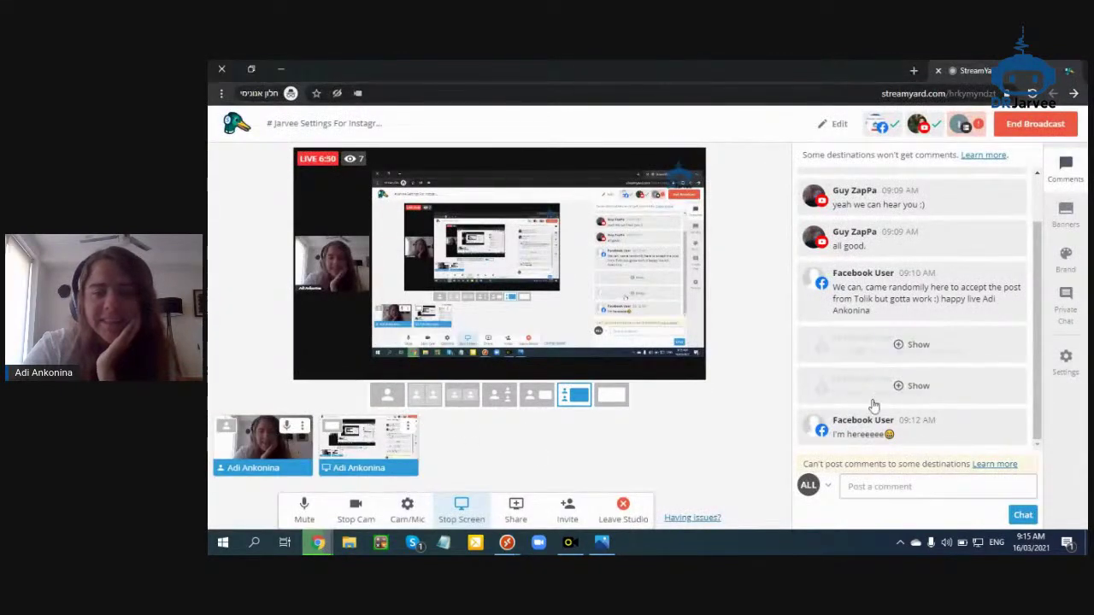
Feature the viewer comment "I'm hereeeee" on stream, then bring up the taskbar's show-desktop option
click(834, 434)
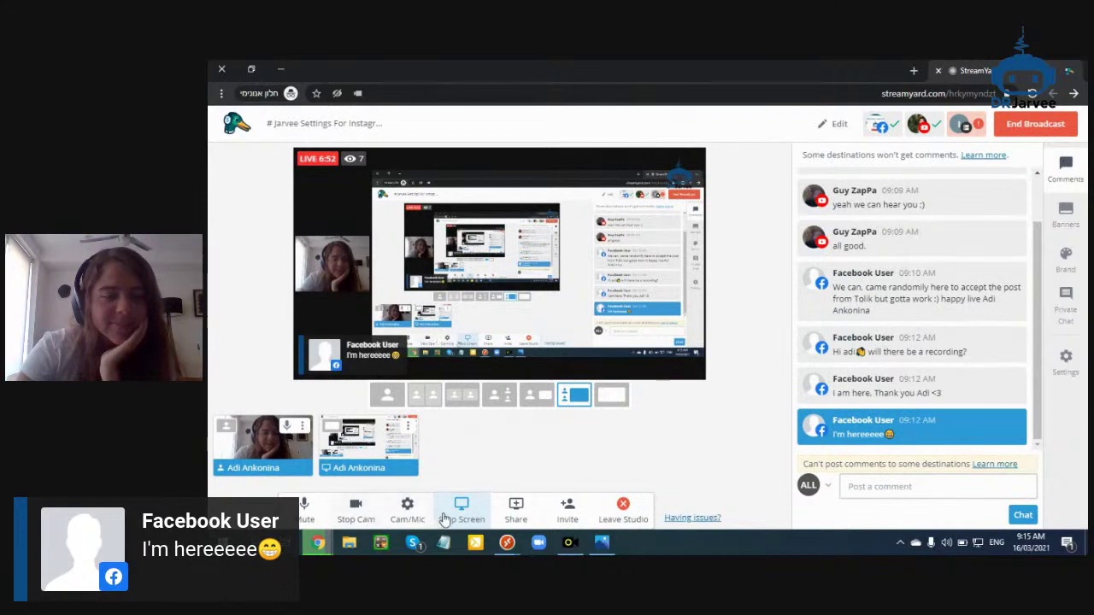
click(453, 511)
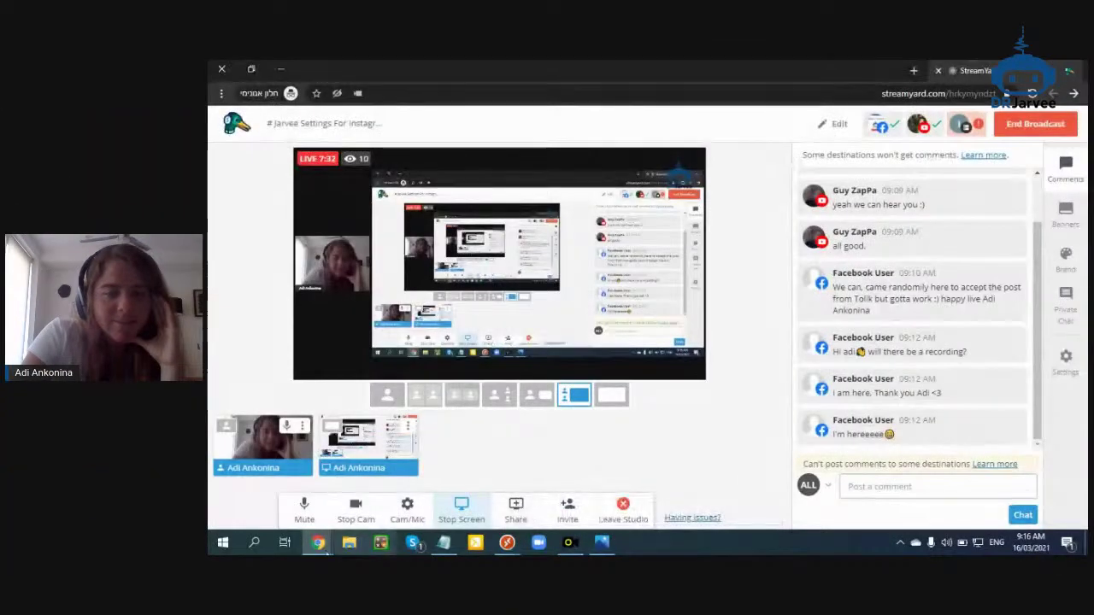
right_click(689, 542)
Run Jarvee-Setup, accept the licence, keep the default folder, install, and finish with Launch Jarvee checked
click(718, 451)
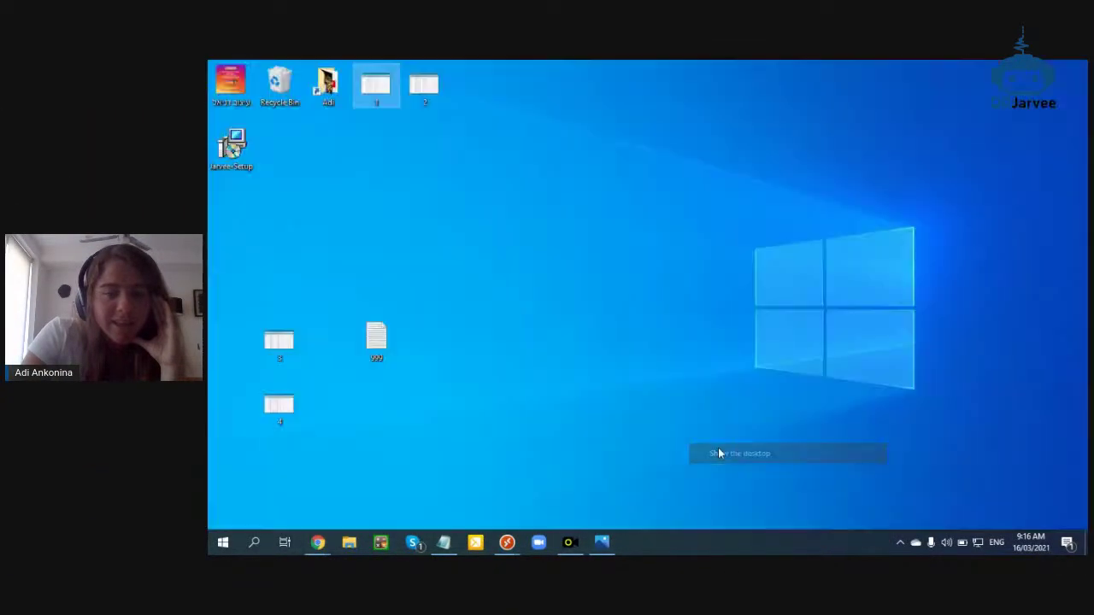
double_click(239, 162)
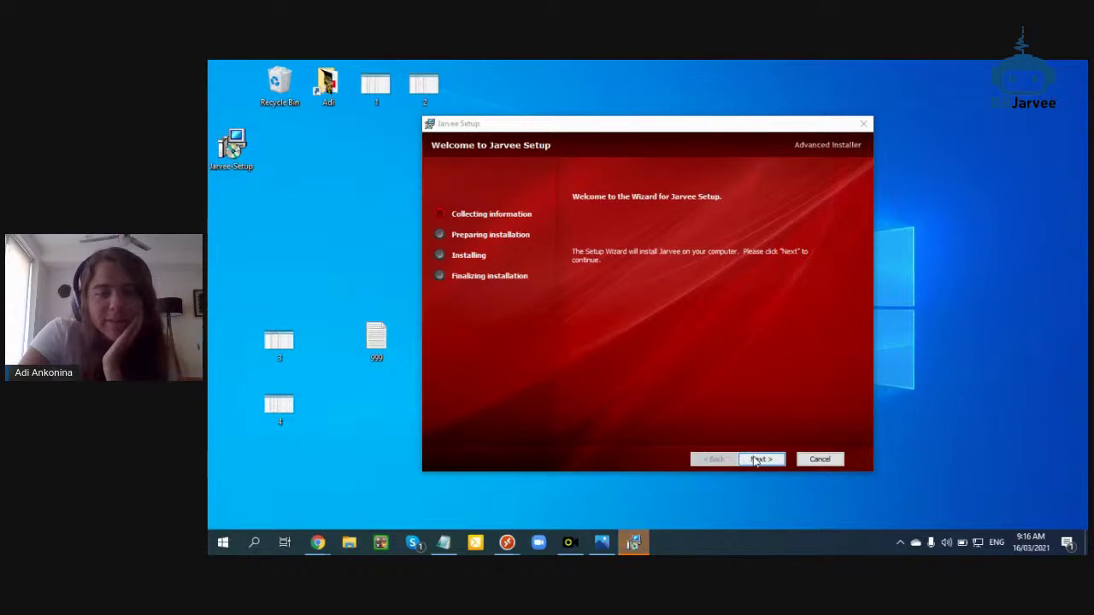
click(762, 459)
click(601, 339)
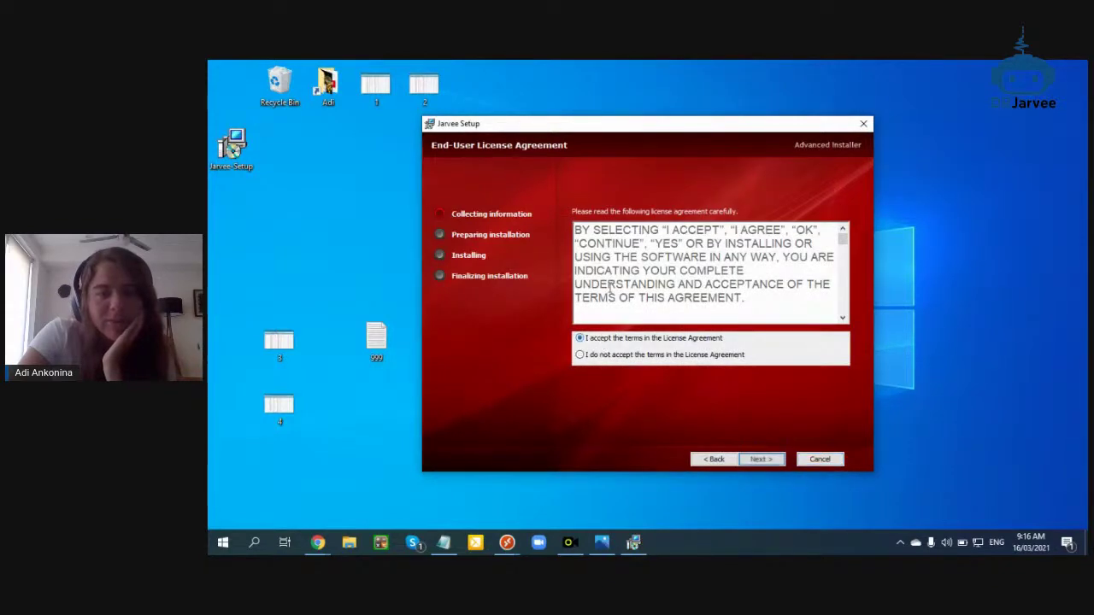
scroll(618, 265, down, 10)
scroll(776, 447, down, 10)
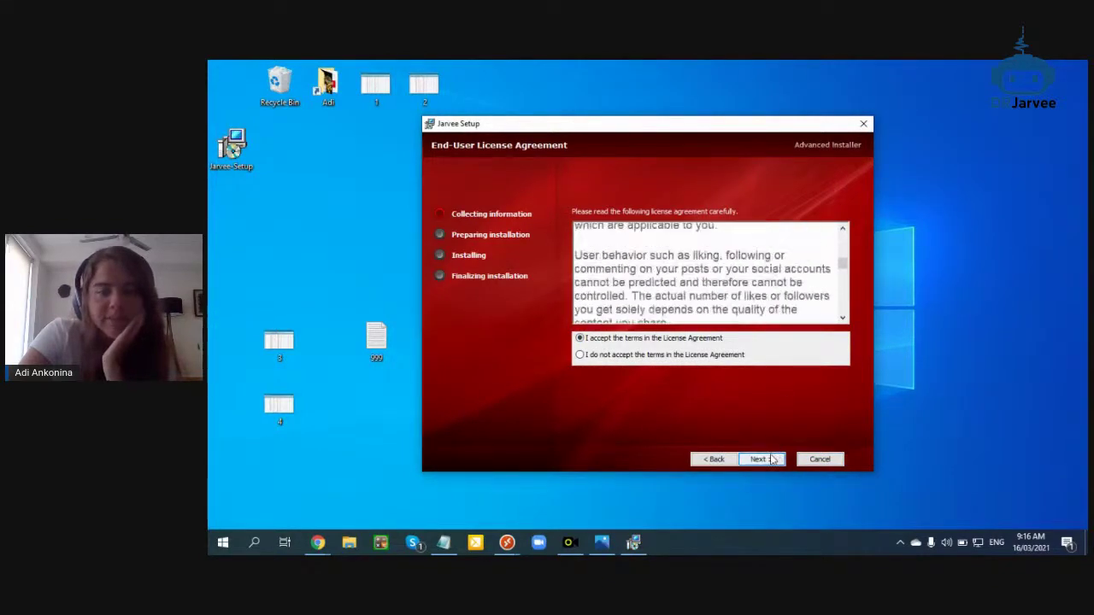
click(752, 459)
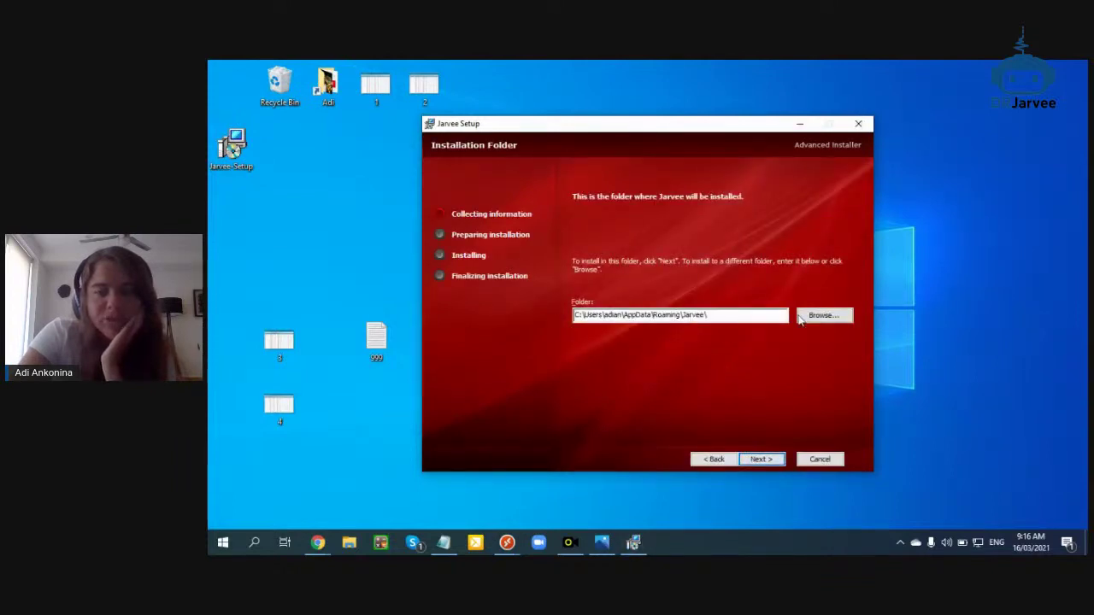
click(760, 459)
click(765, 459)
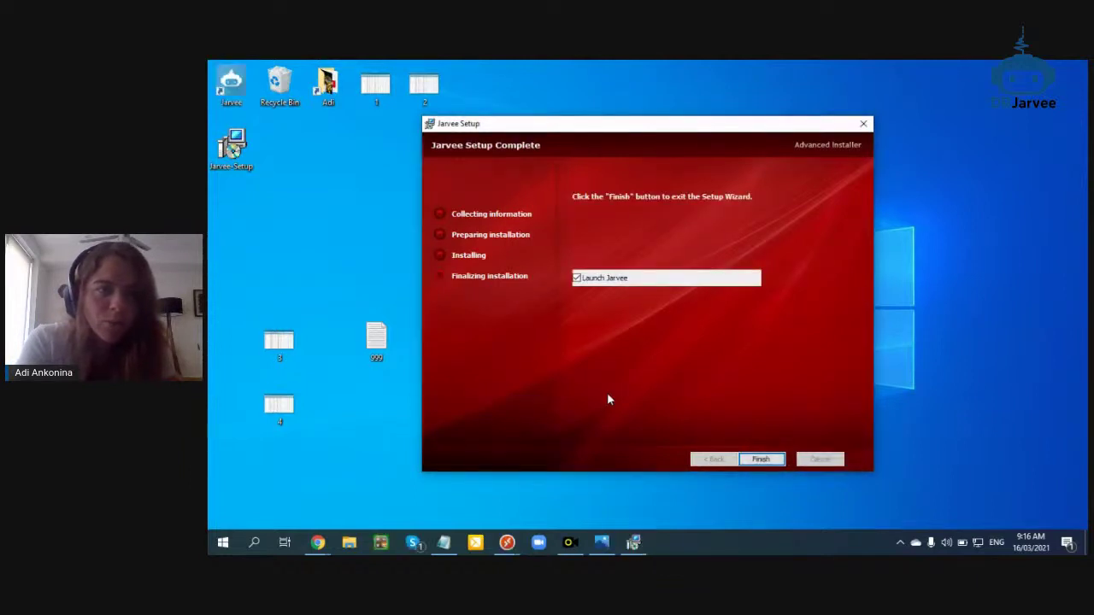
click(761, 460)
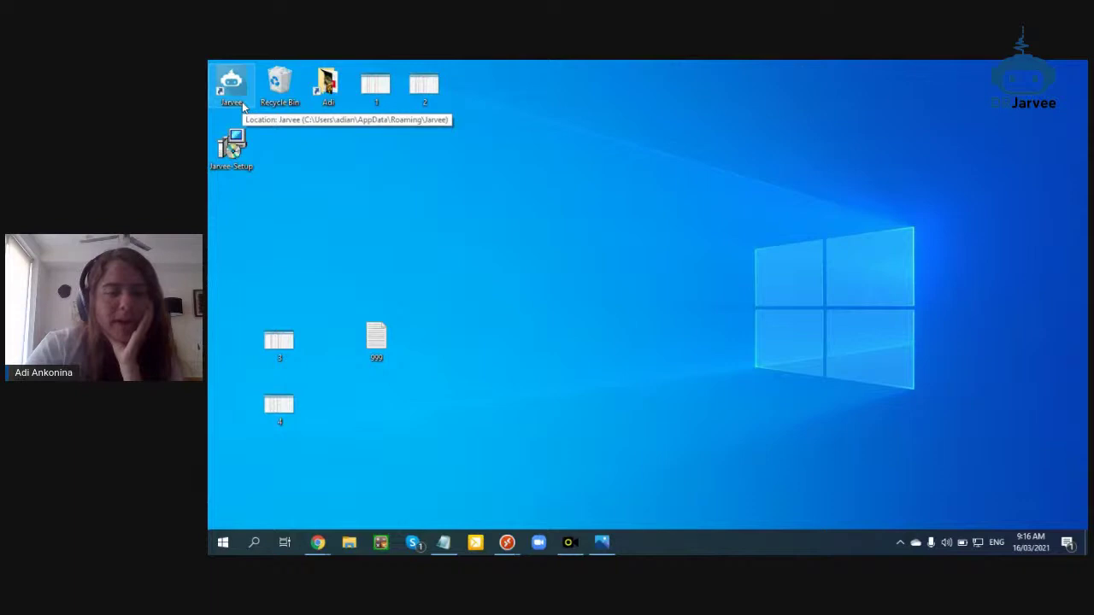
click(243, 102)
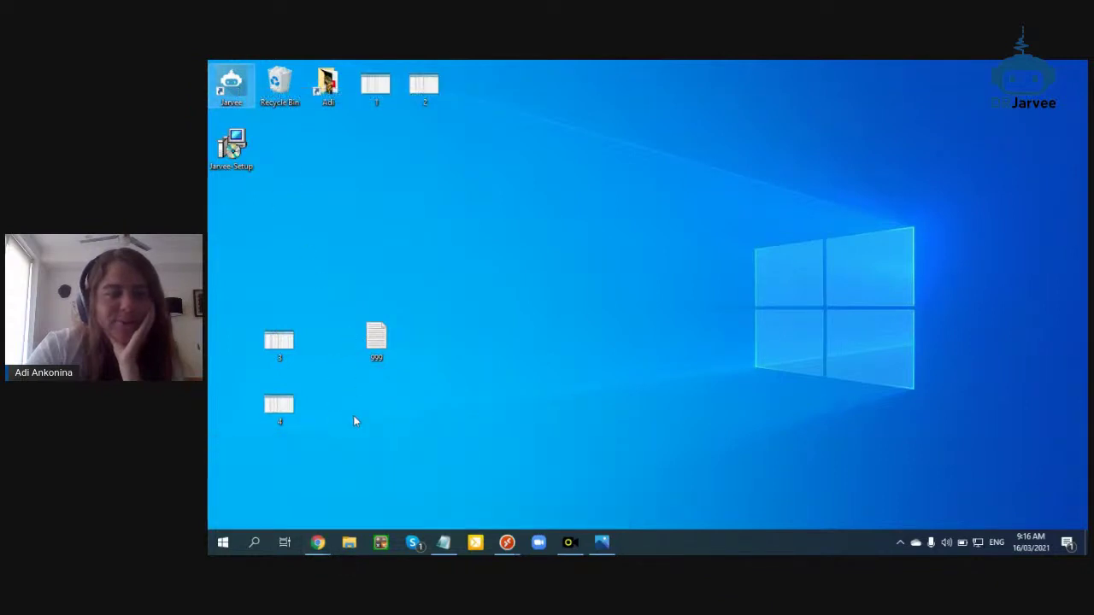
mouse_move(317, 542)
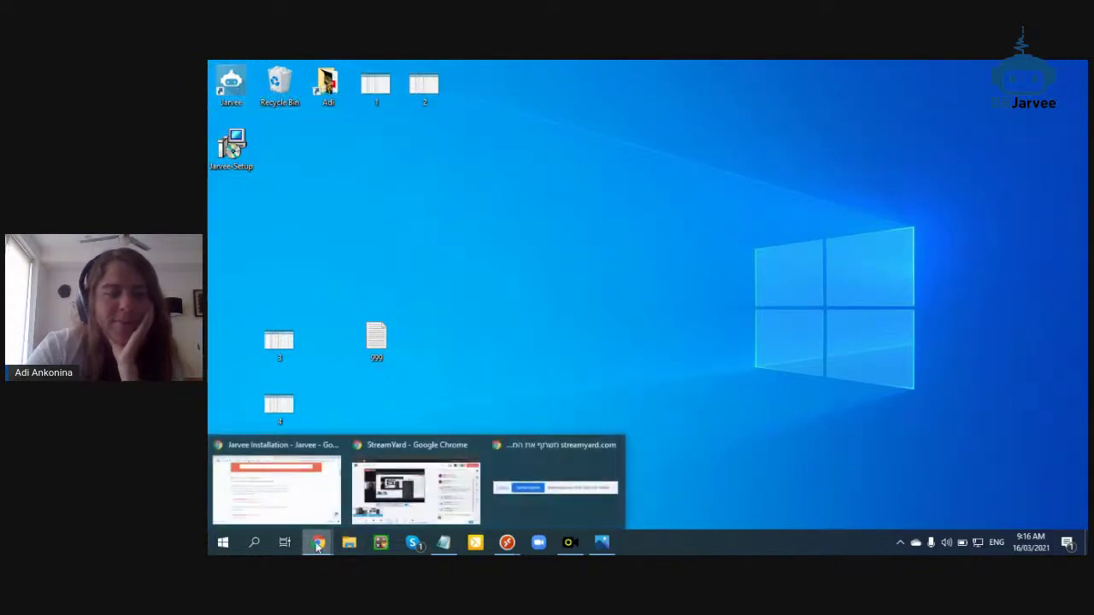
click(295, 481)
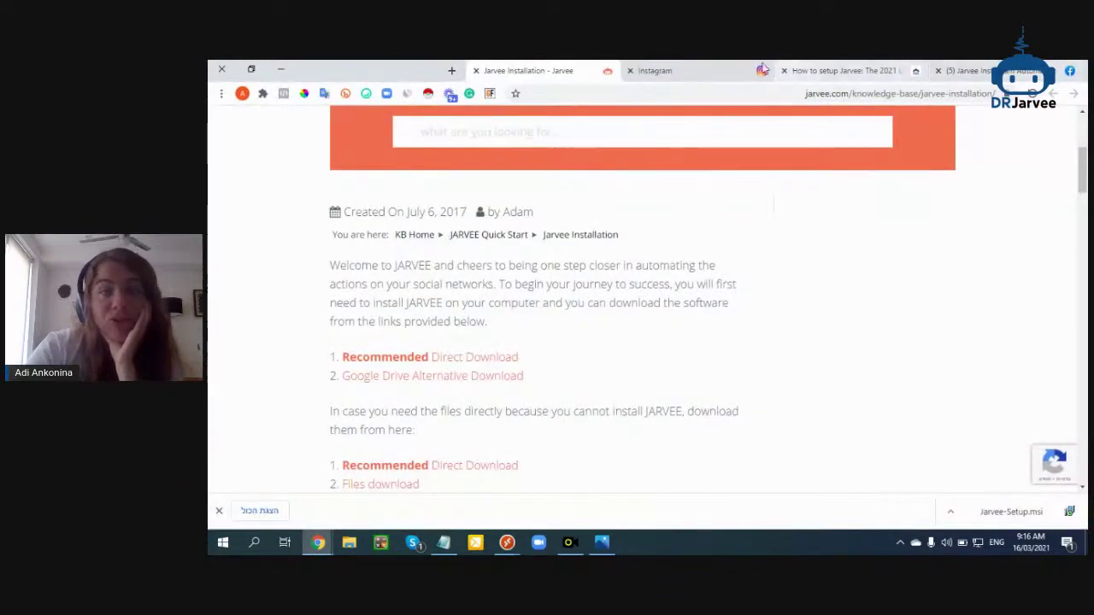
click(834, 70)
scroll(676, 279, down, 4)
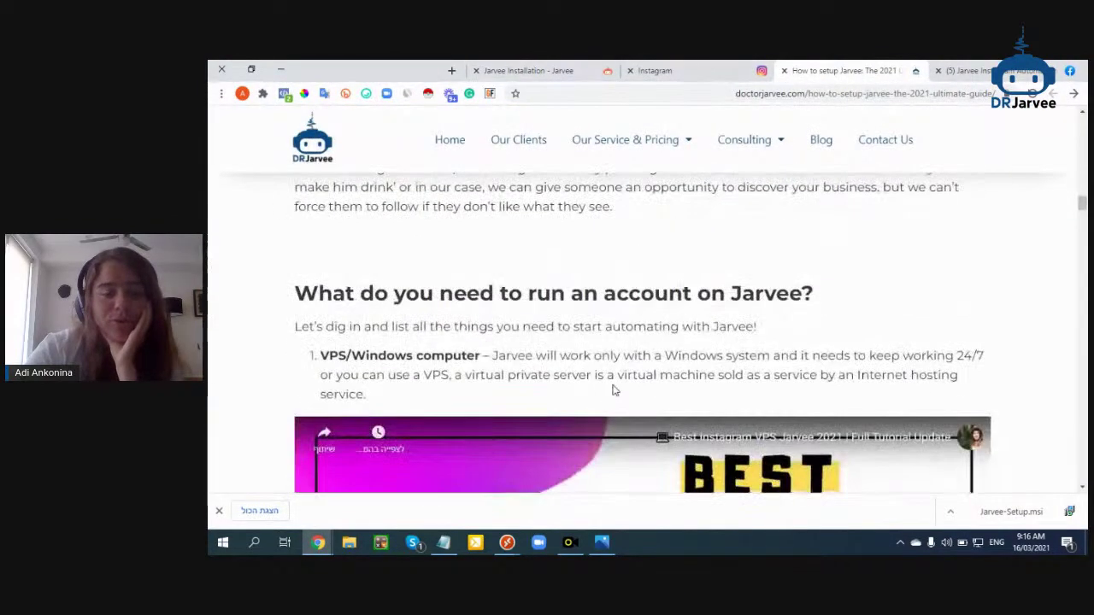
scroll(599, 359, down, 2)
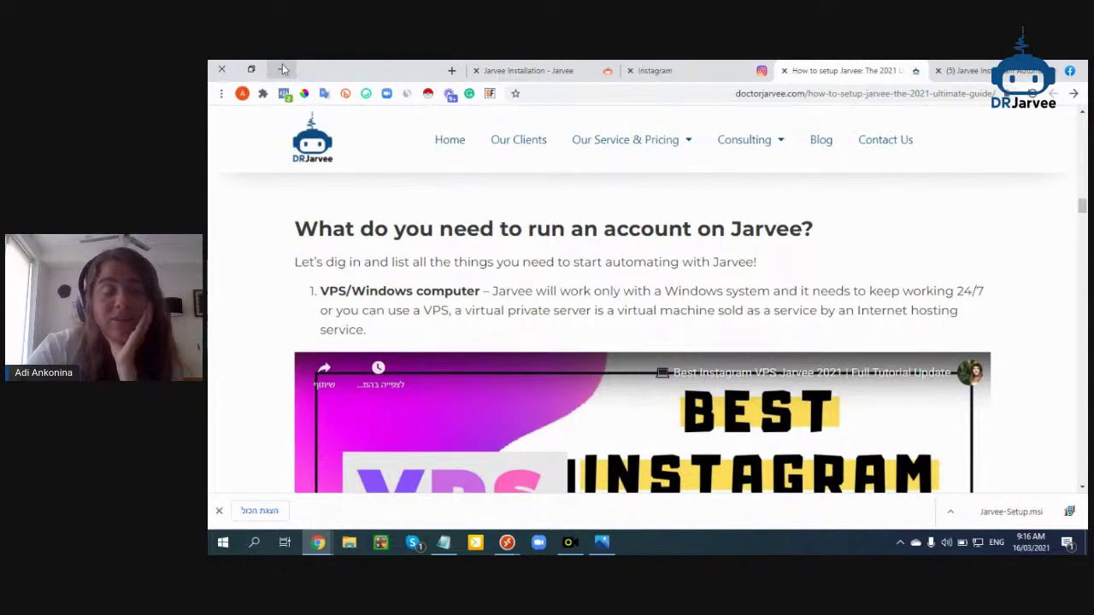
click(282, 64)
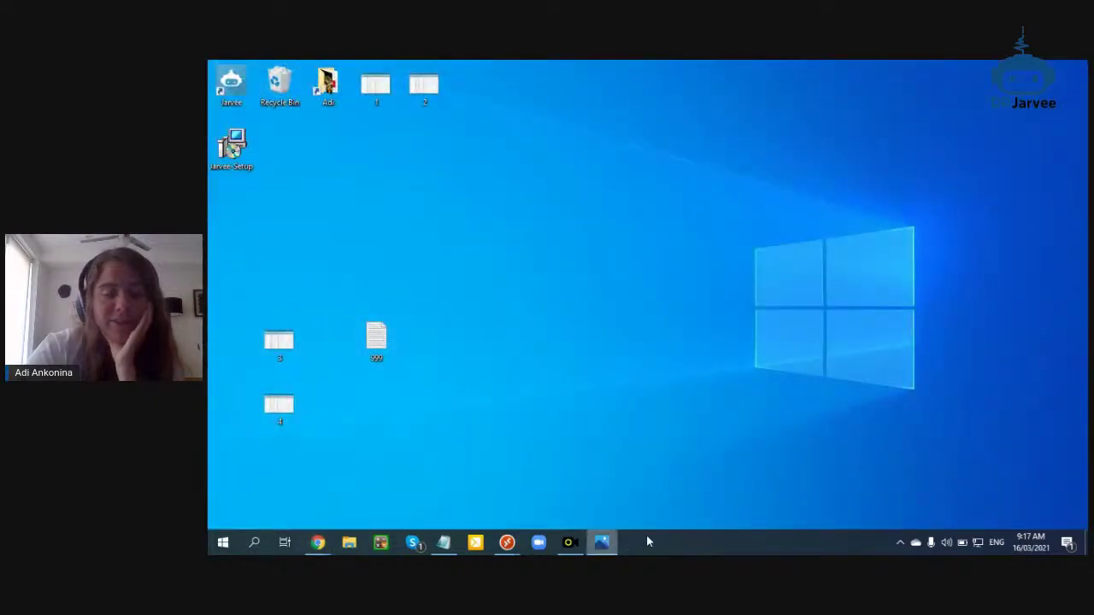
right_click(602, 542)
click(602, 542)
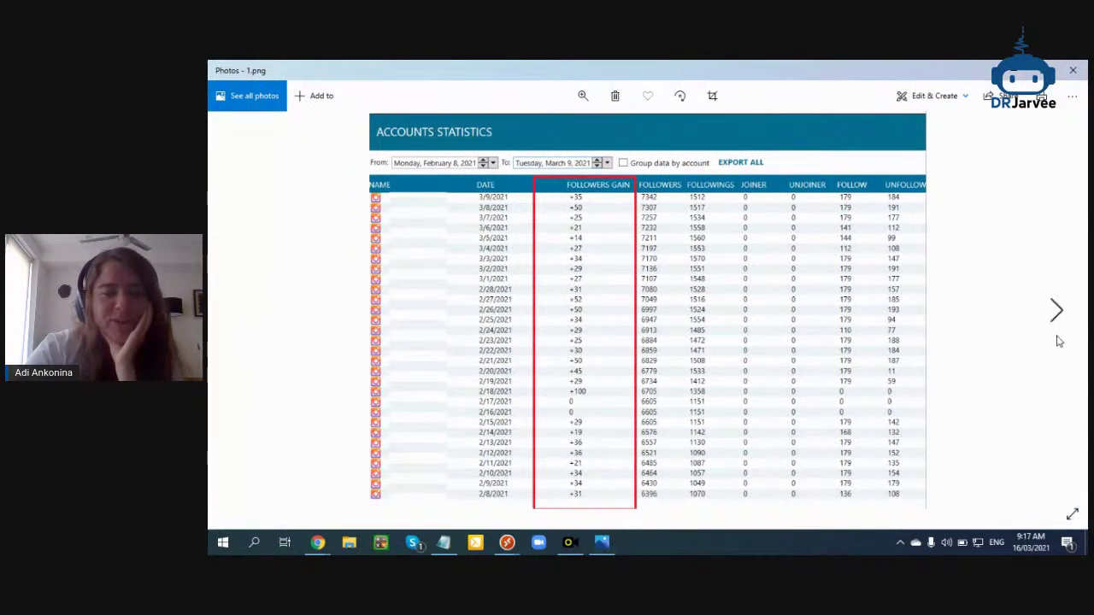
Step through 1.png, 2.png and 3.png in Photos, then close the viewer
click(1051, 326)
click(1053, 322)
click(1053, 320)
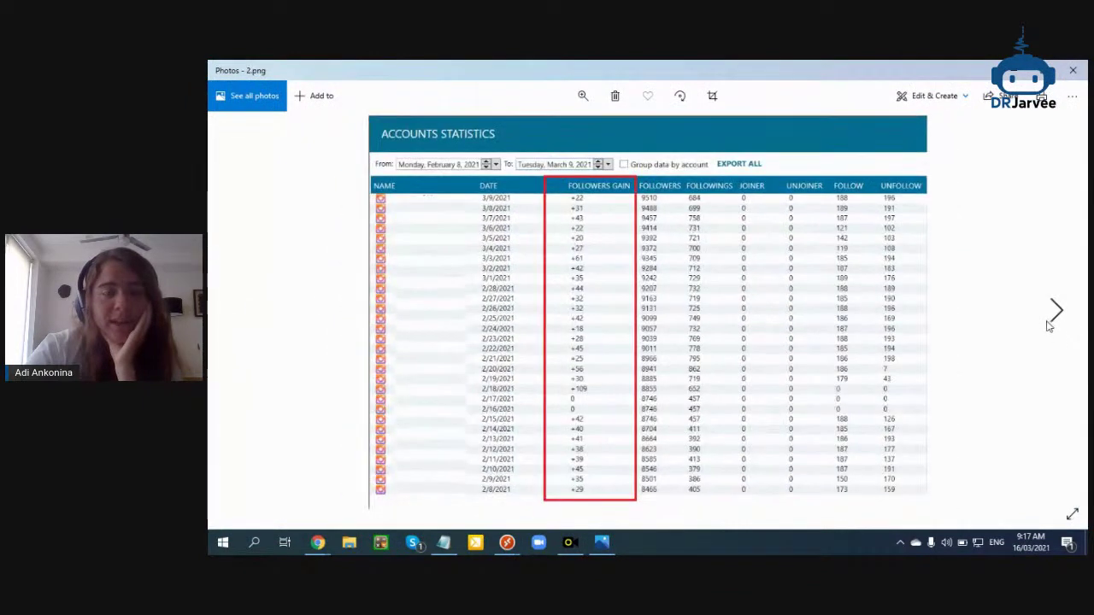
click(1073, 70)
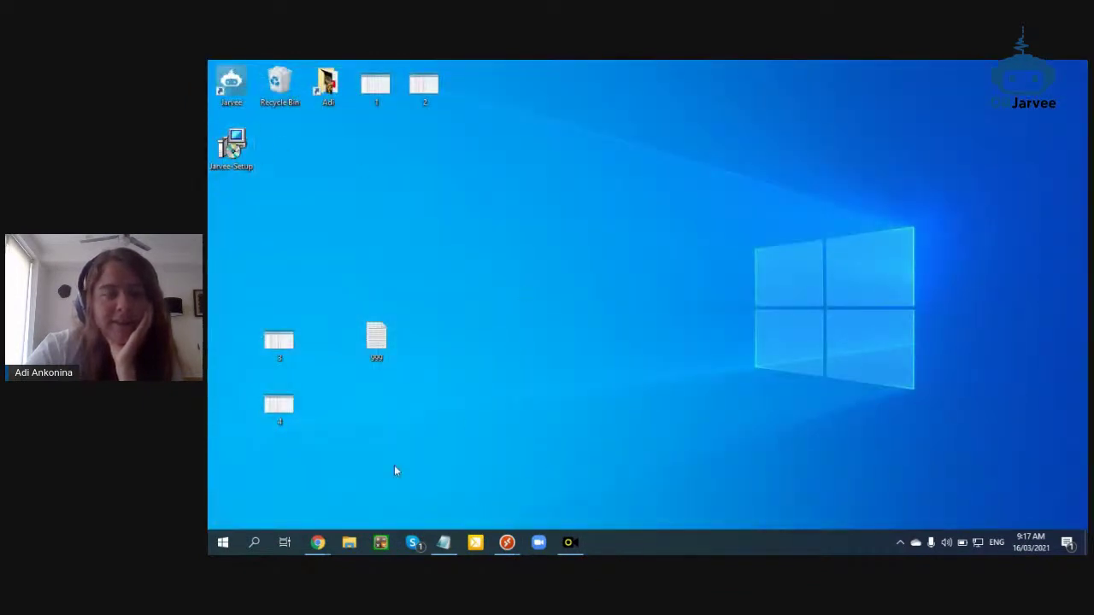
Launch Jarvee and paste the trial e-mail from the Notepad note as the username
double_click(232, 85)
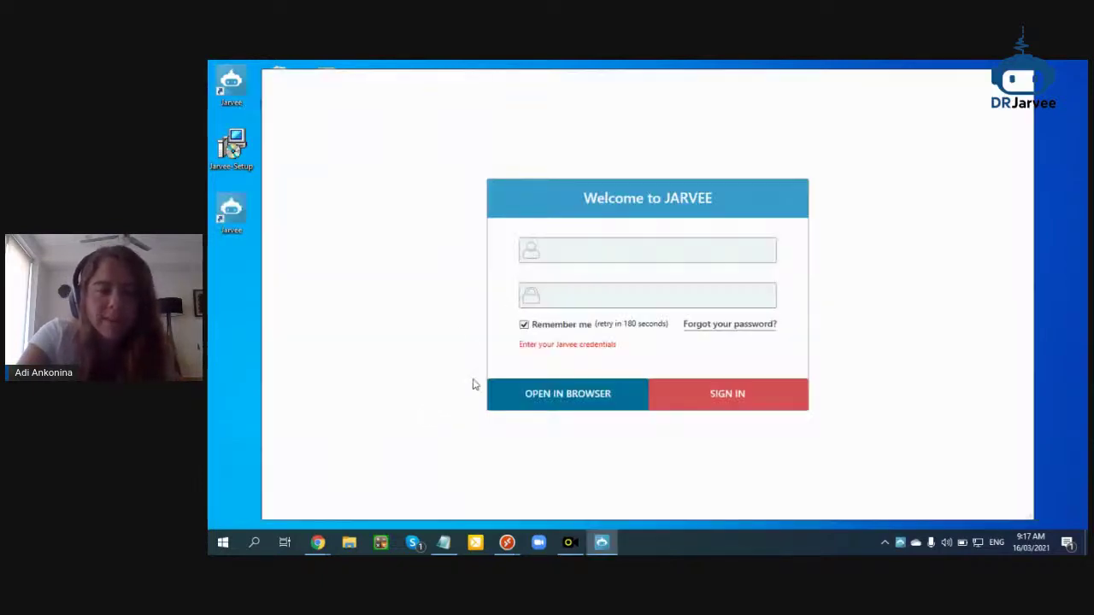
click(444, 543)
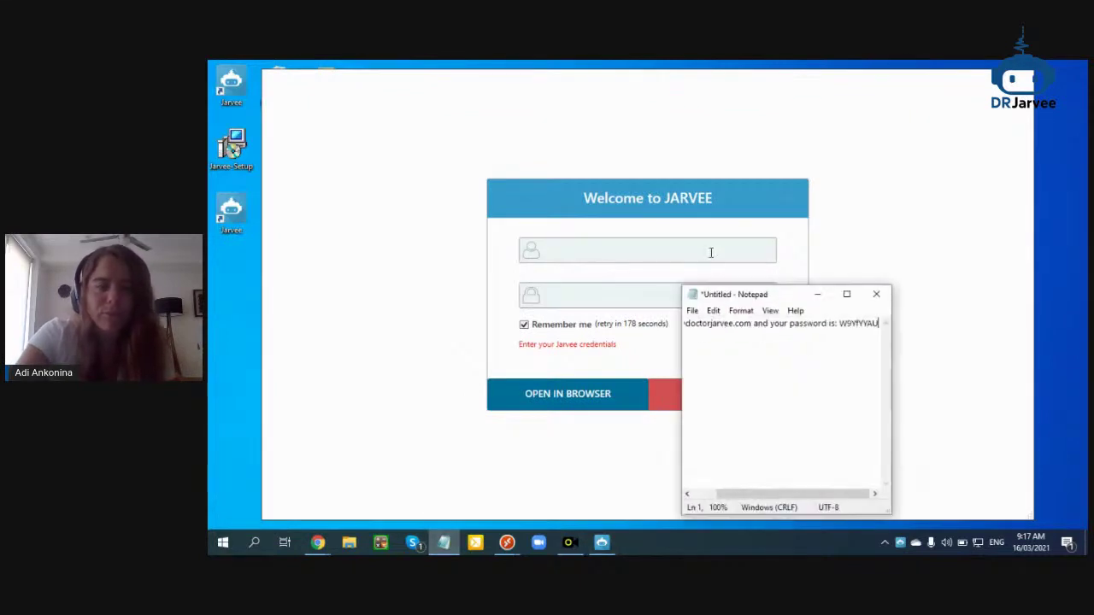
drag(752, 329, 661, 329)
key(ctrl+c)
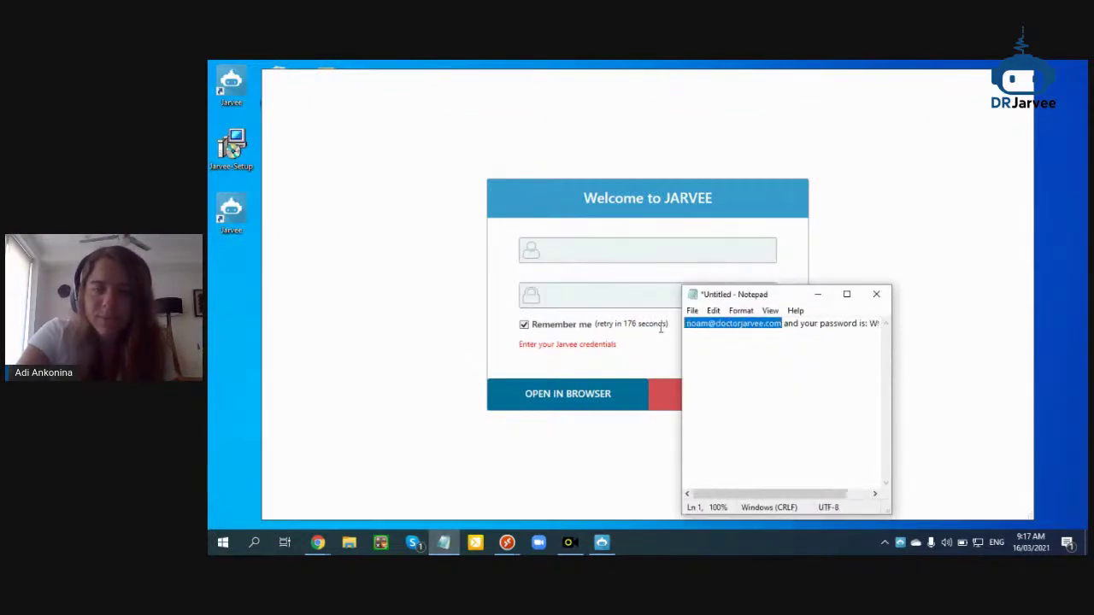
click(613, 249)
key(ctrl+v)
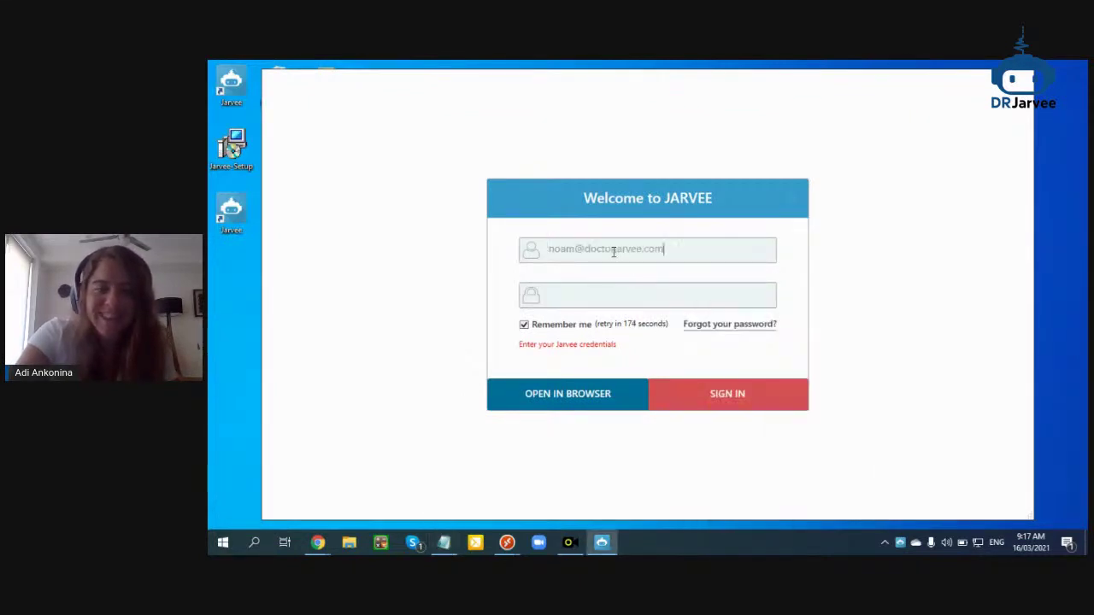
Paste the trial password from the note, sign in, and open the Tools page
click(444, 543)
click(808, 325)
drag(809, 325, 880, 324)
click(826, 323)
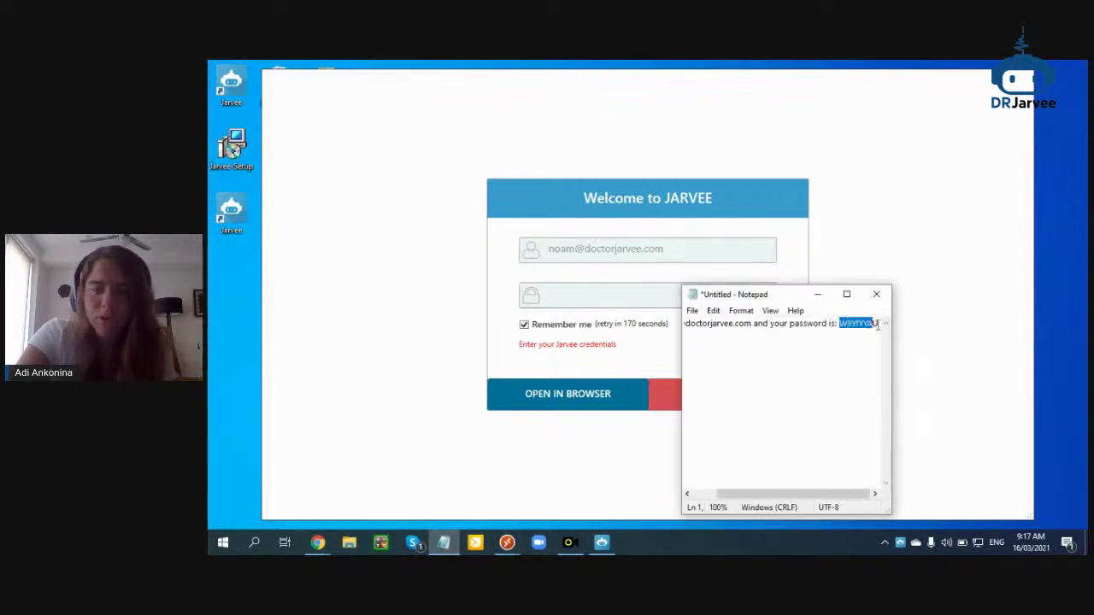
click(623, 296)
key(ctrl+v)
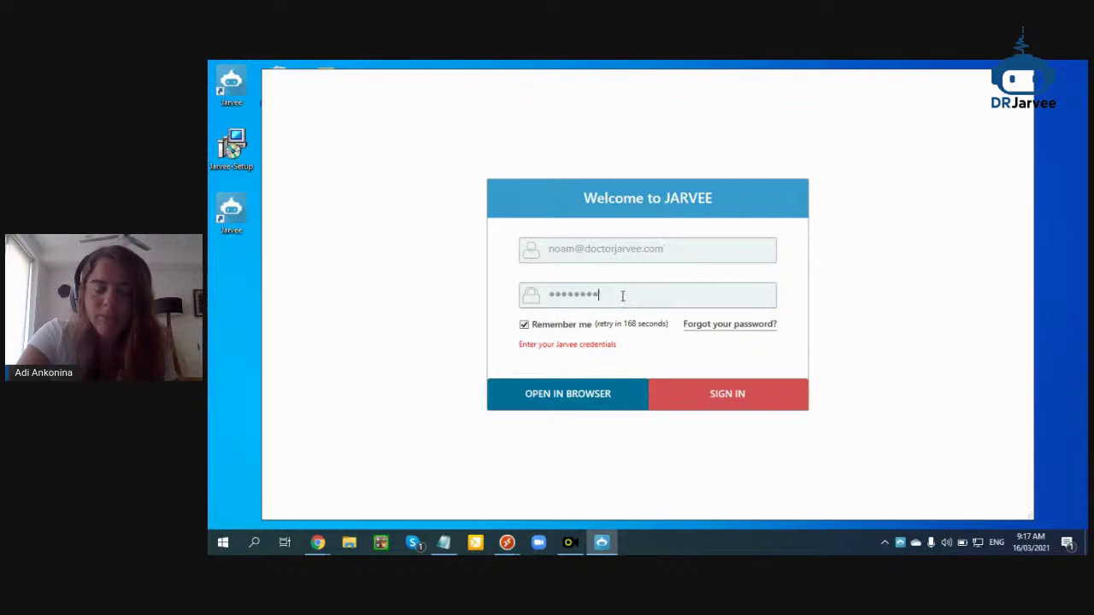
click(692, 396)
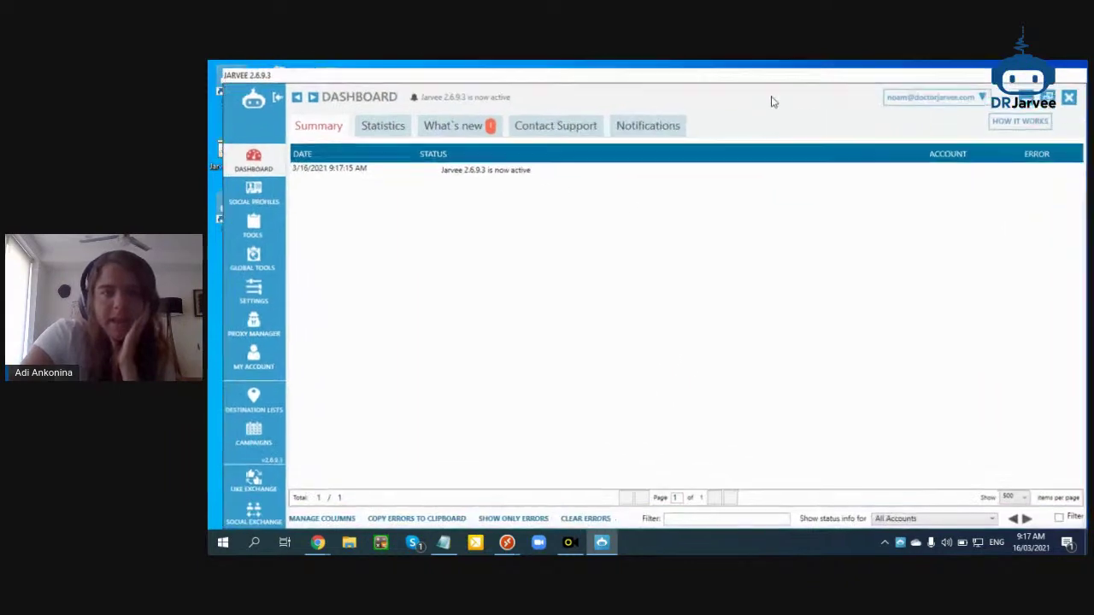
click(247, 226)
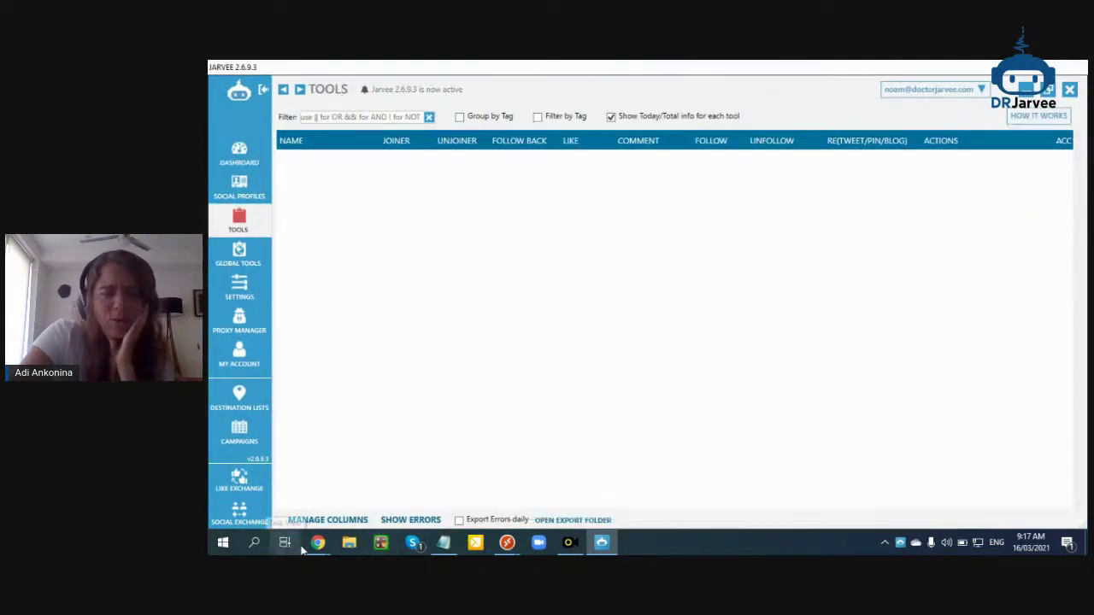
mouse_move(316, 544)
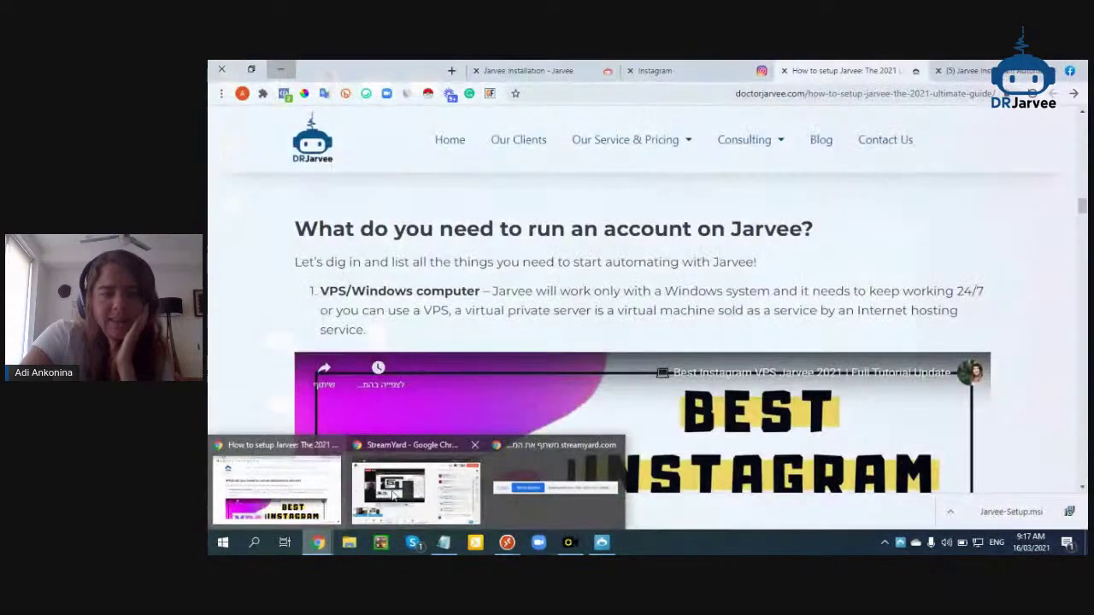
Leave the StreamYard studio for the setup guide and scroll past the VPS paragraph to items 2 and 3
click(440, 492)
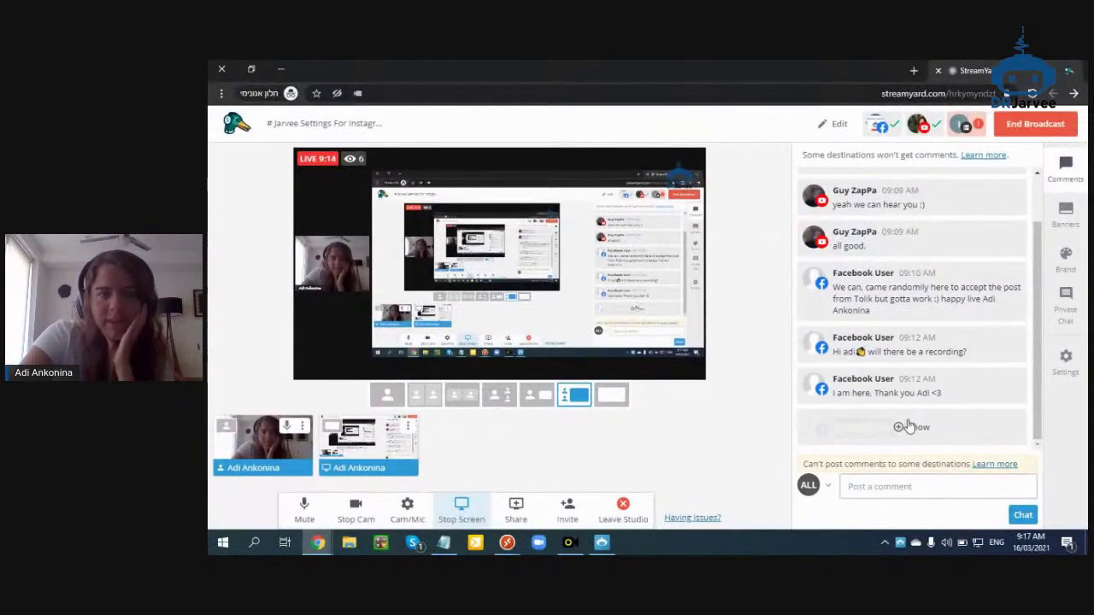
scroll(911, 419, up, 1)
mouse_move(316, 543)
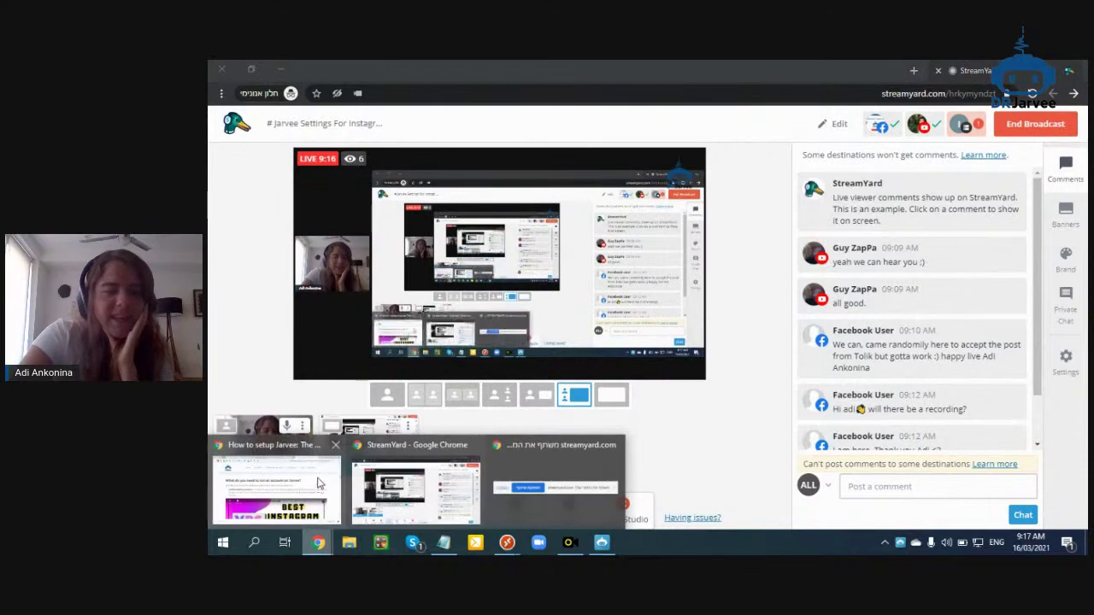
click(278, 494)
scroll(850, 451, down, 6)
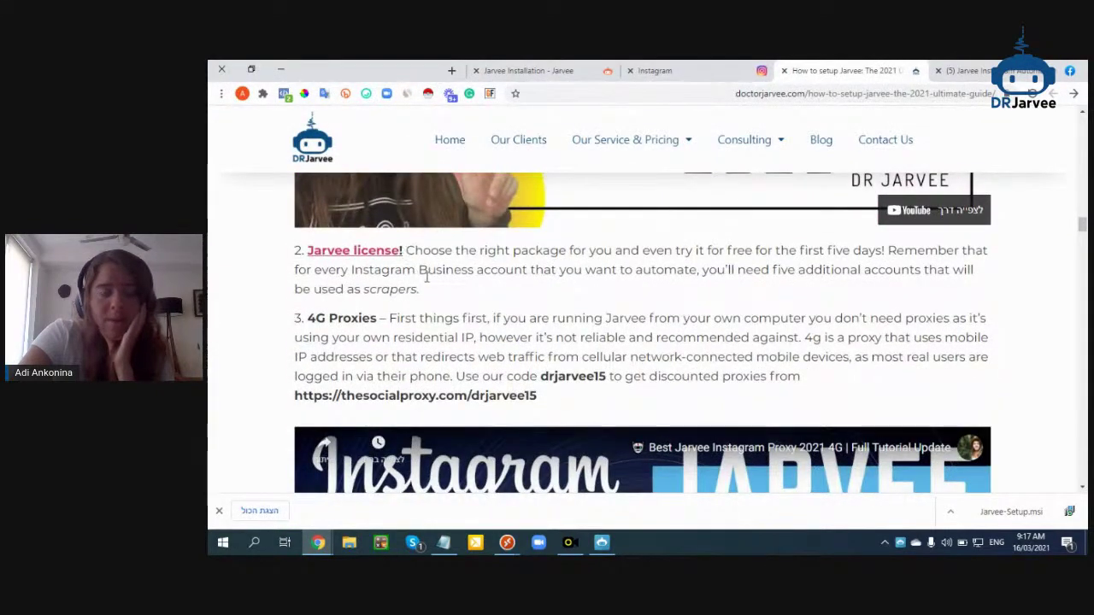
scroll(368, 282, up, 6)
triple_click(342, 290)
click(342, 291)
scroll(503, 295, down, 6)
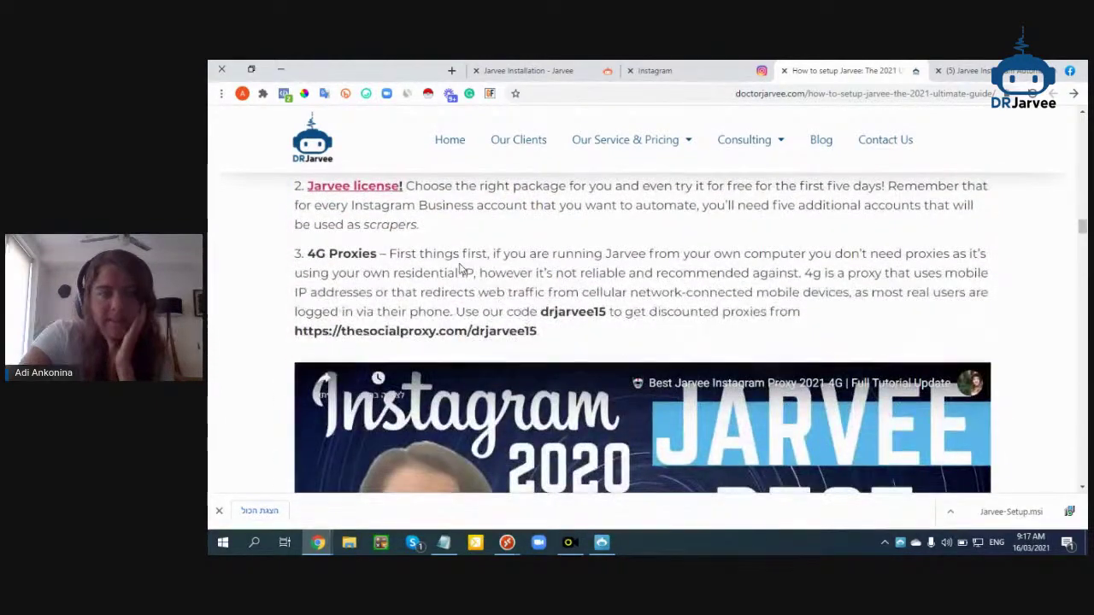
drag(439, 188, 470, 194)
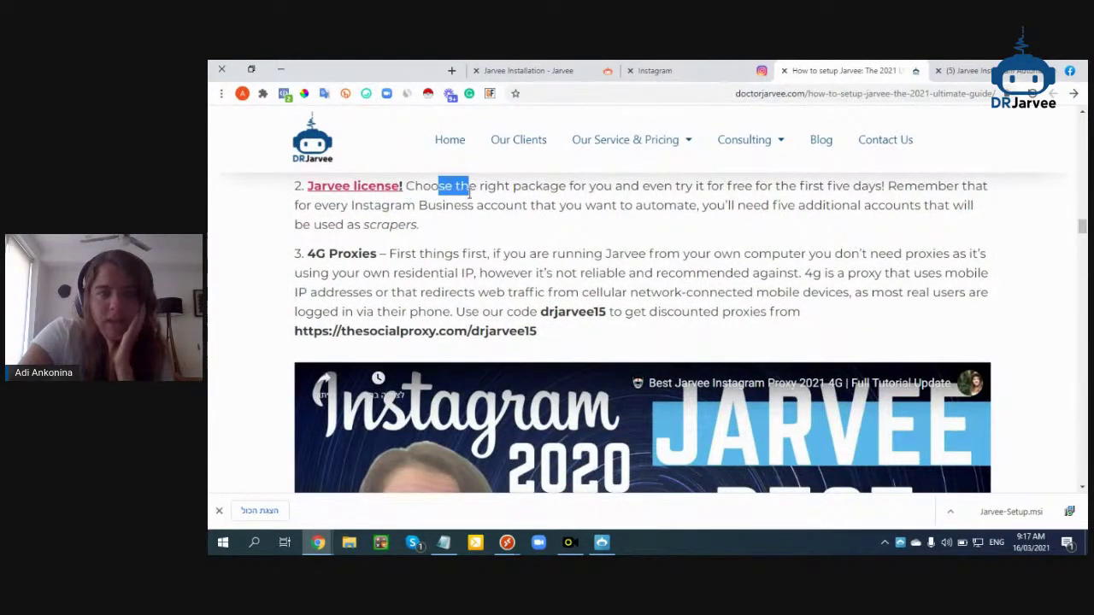
click(469, 207)
drag(443, 254, 390, 254)
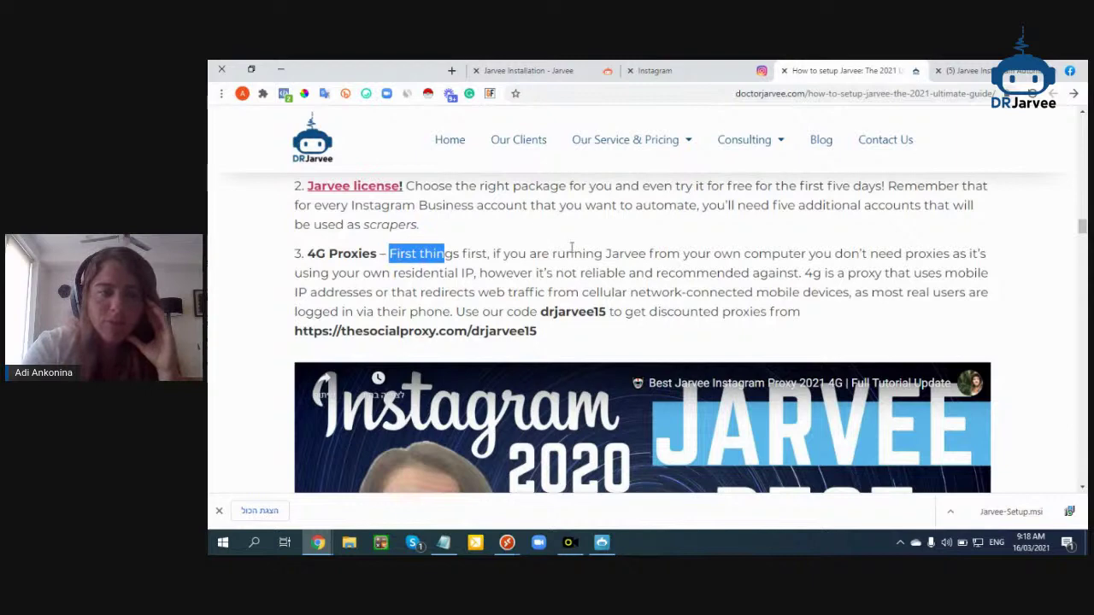
Open a new browser tab and highlight the 4G Proxies paragraph in the Jarvee setup guide
click(452, 72)
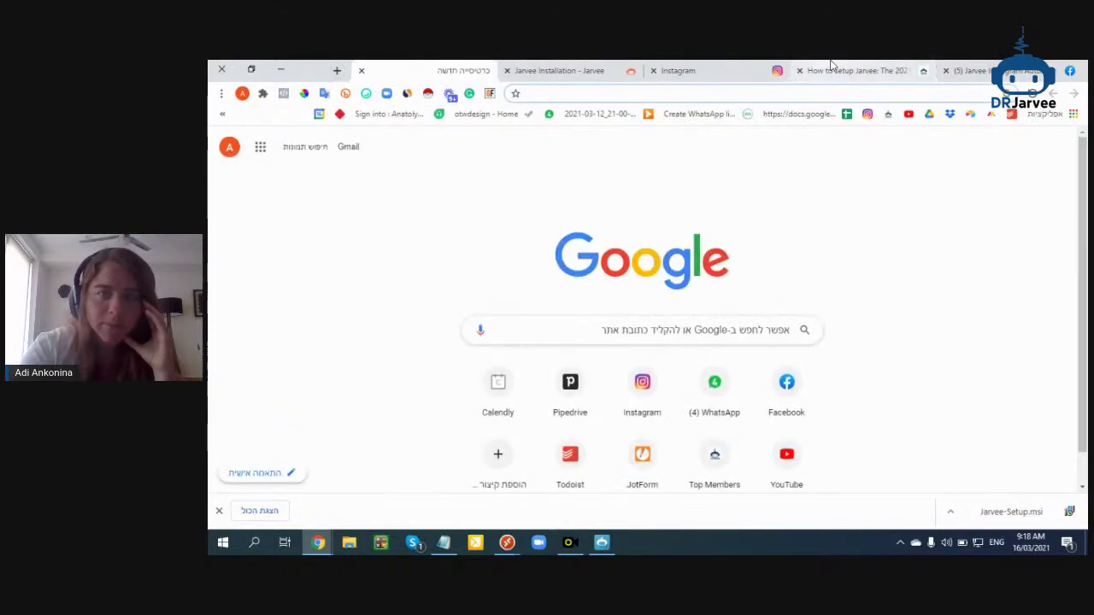
click(830, 68)
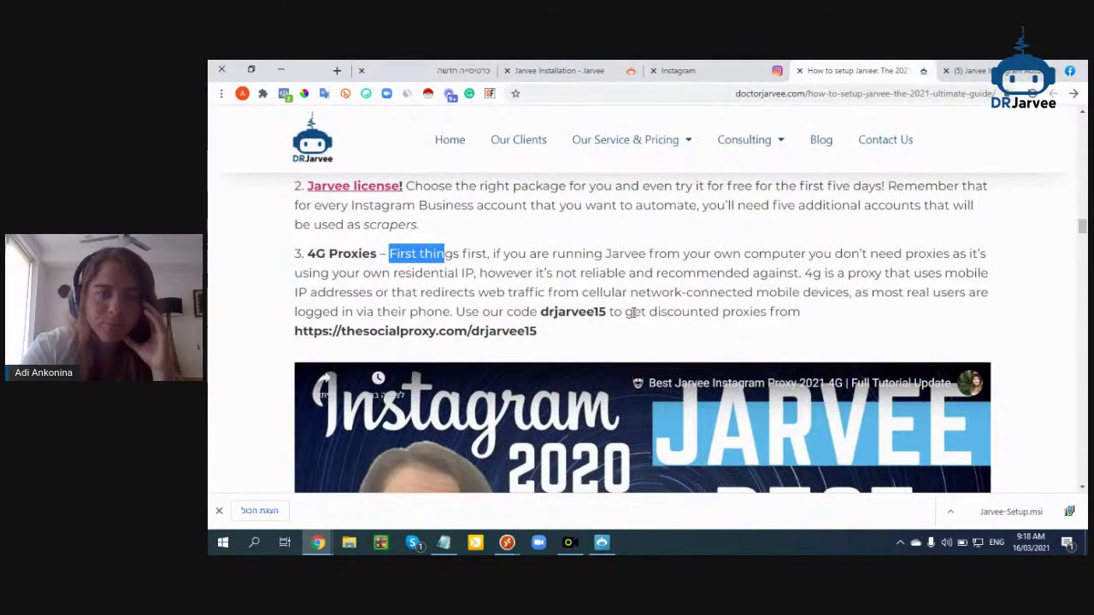
triple_click(472, 330)
Go to thesocialproxy.com in the new blank tab
click(462, 68)
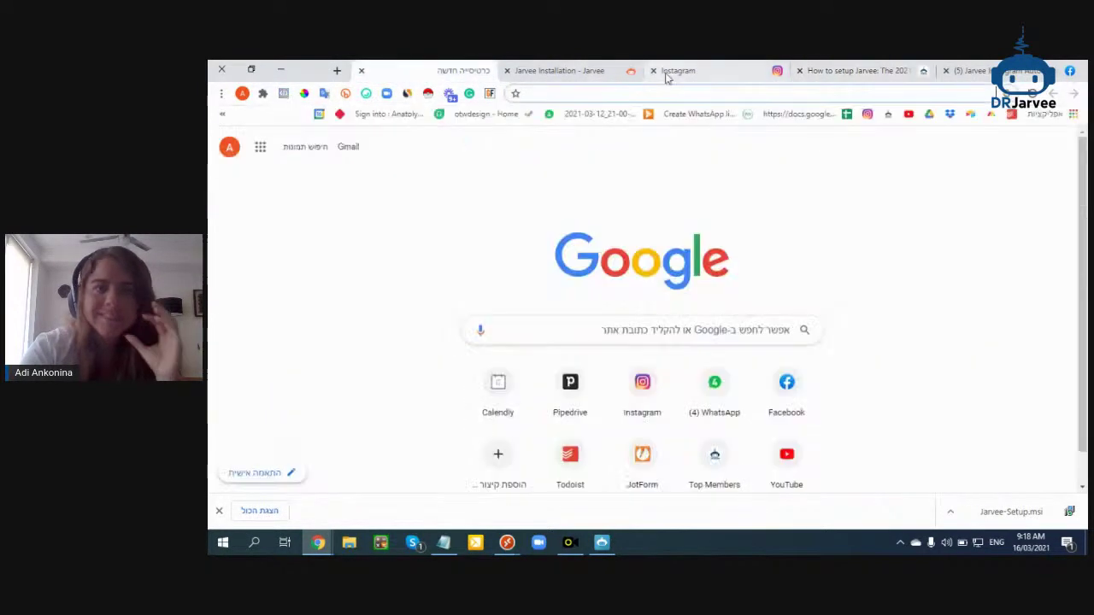
click(670, 91)
text(the)
key(Return)
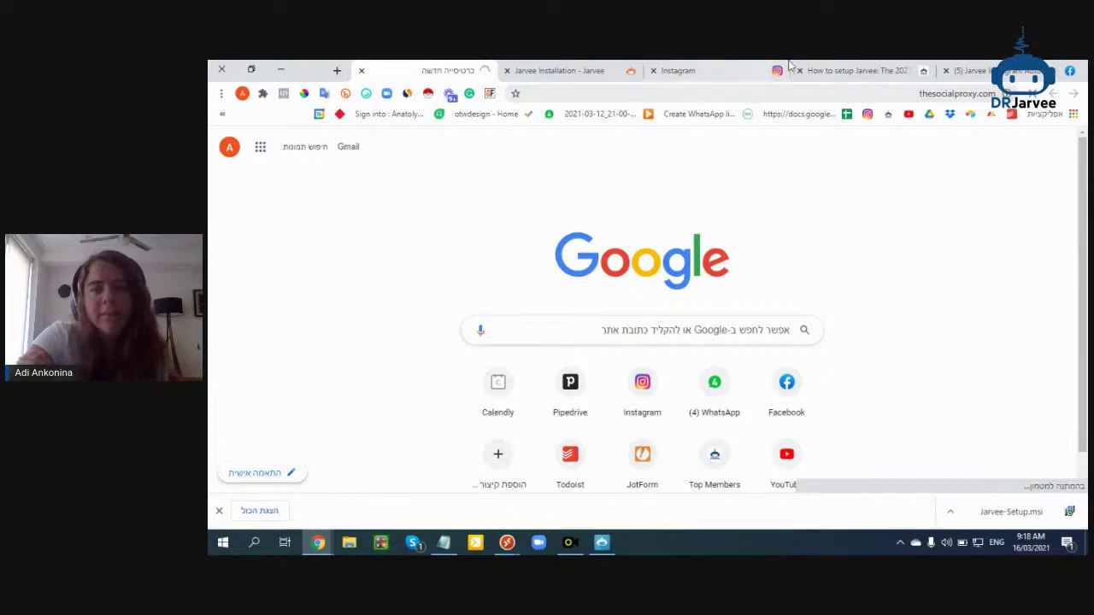
Look over the Jarvee setup guide while the Social Proxy page loads, then return to it
click(850, 71)
scroll(603, 353, down, 10)
scroll(602, 353, down, 10)
scroll(602, 353, up, 15)
scroll(603, 354, up, 5)
click(419, 70)
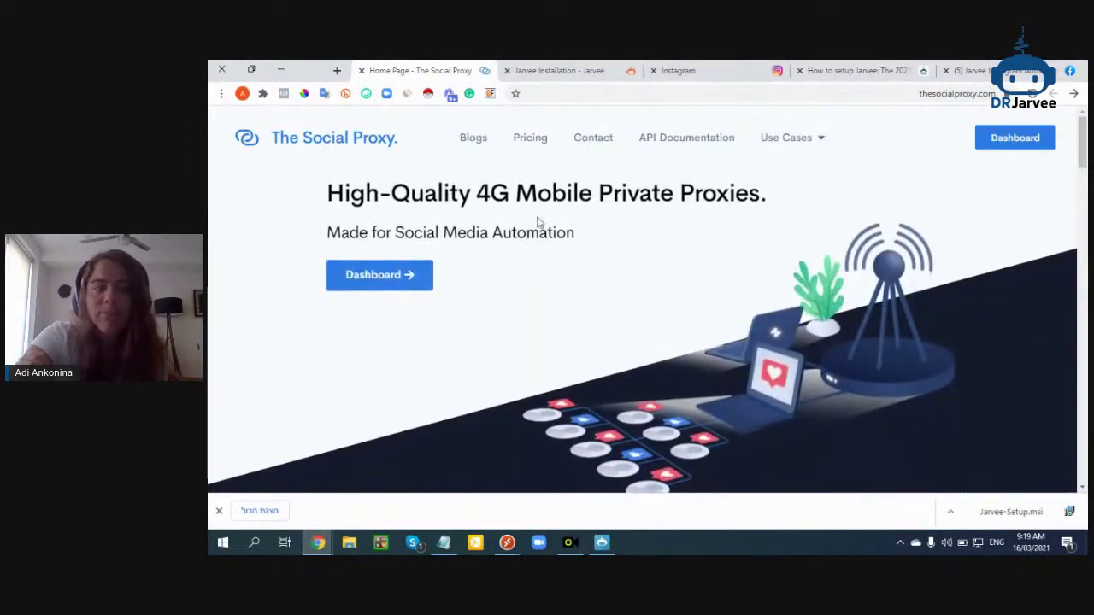
Highlight 4G in the Social Proxy headline, hide the Jarvee-Setup.msi download bar, and clear the highlight
mouse_move(491, 197)
mouse_down()
mouse_move(476, 196)
mouse_move(511, 195)
mouse_up()
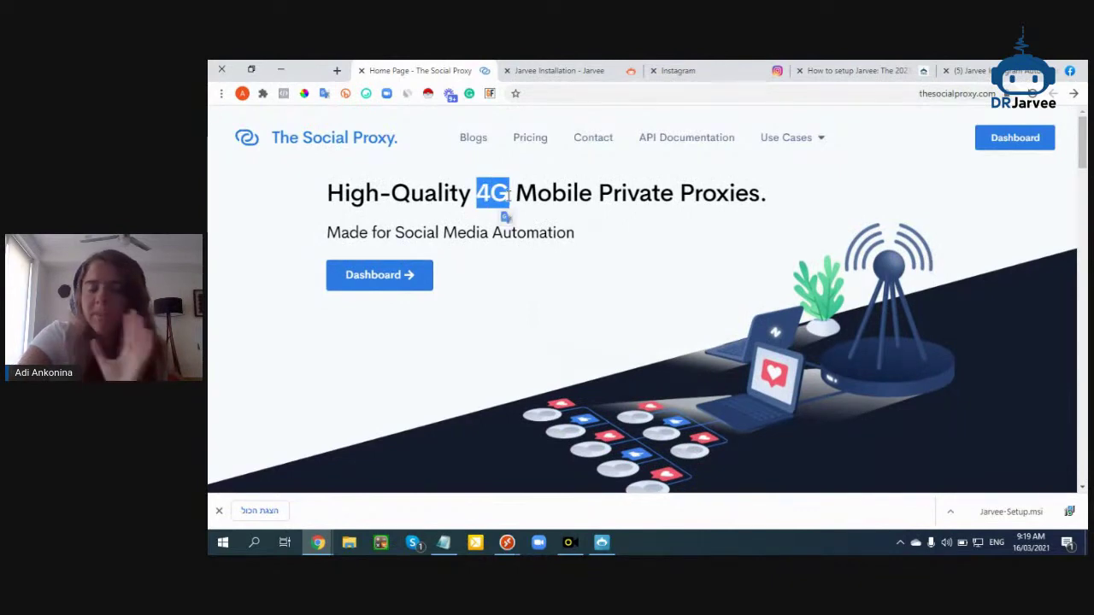
click(220, 512)
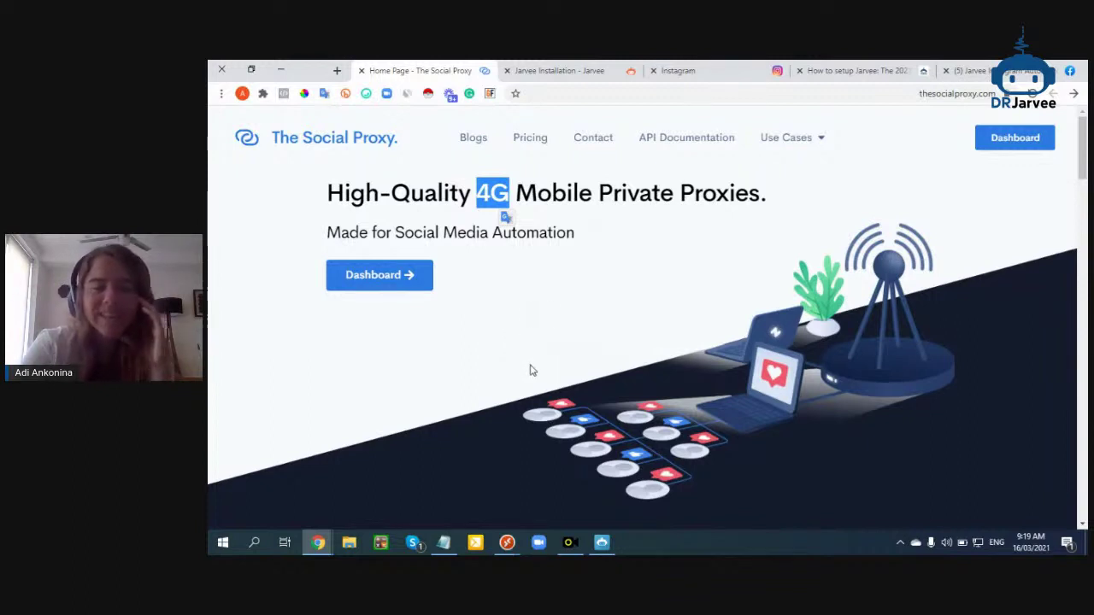
click(542, 239)
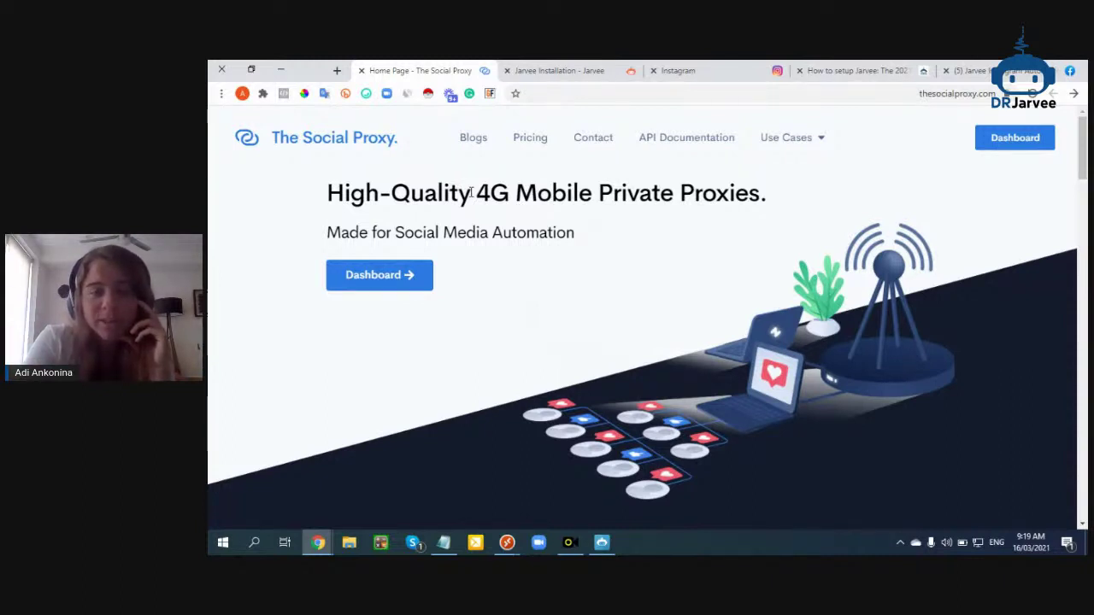
click(318, 544)
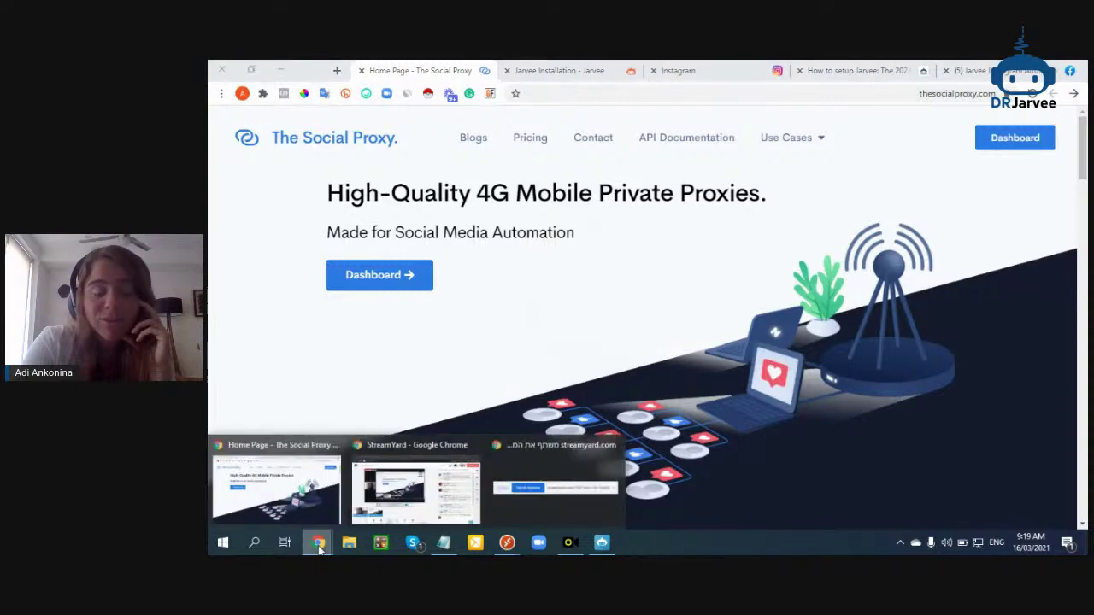
In the StreamYard studio, reveal the hidden viewer comment and stop sharing the screen
click(417, 492)
scroll(919, 372, down, 3)
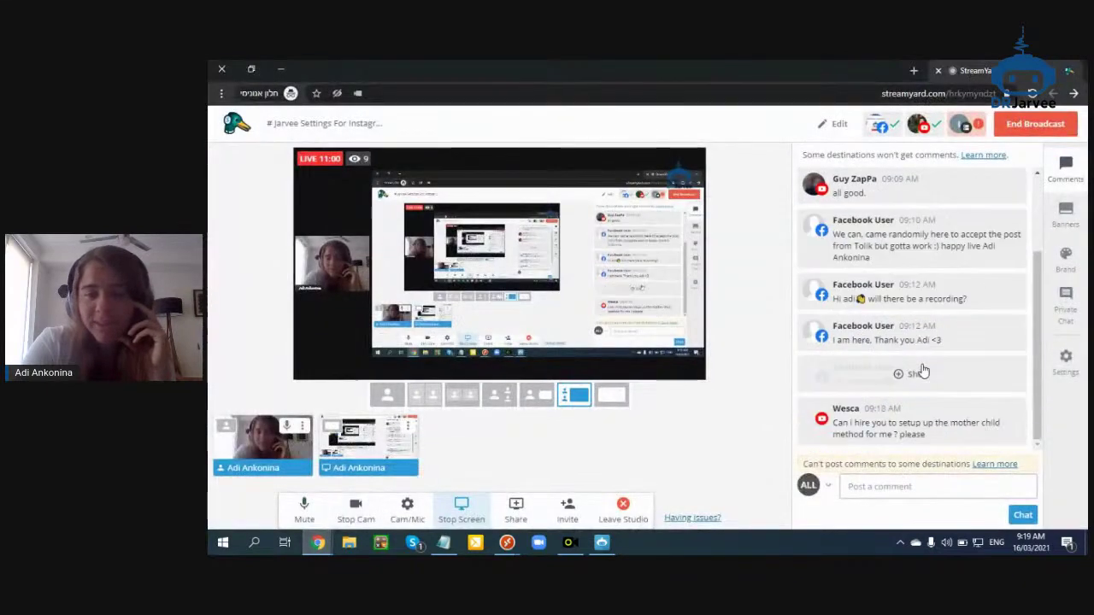
click(931, 434)
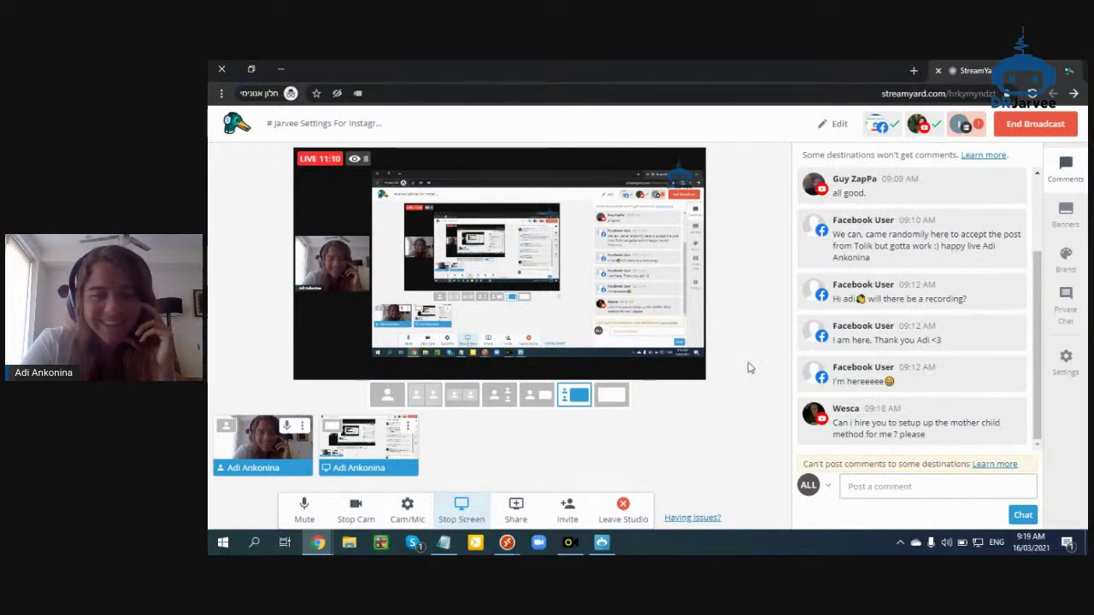
scroll(877, 367, up, 2)
scroll(876, 368, down, 3)
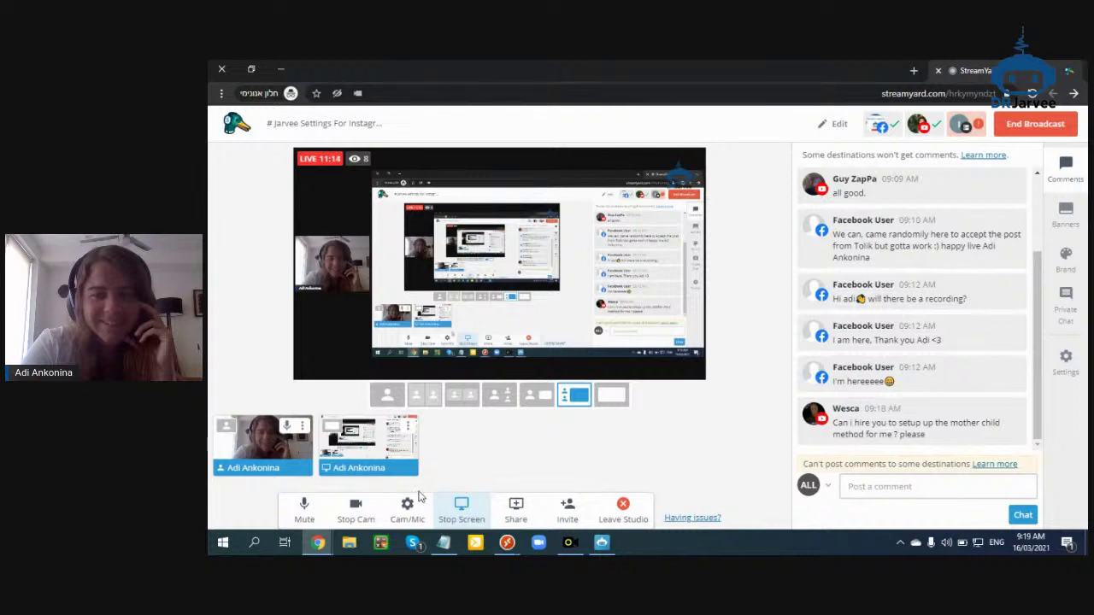
click(462, 511)
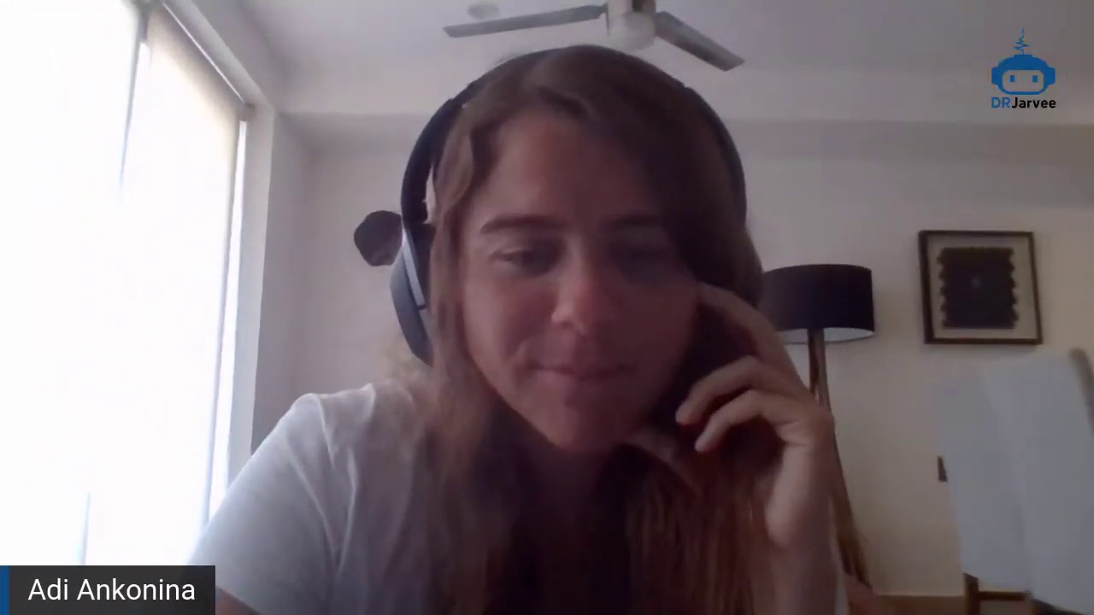
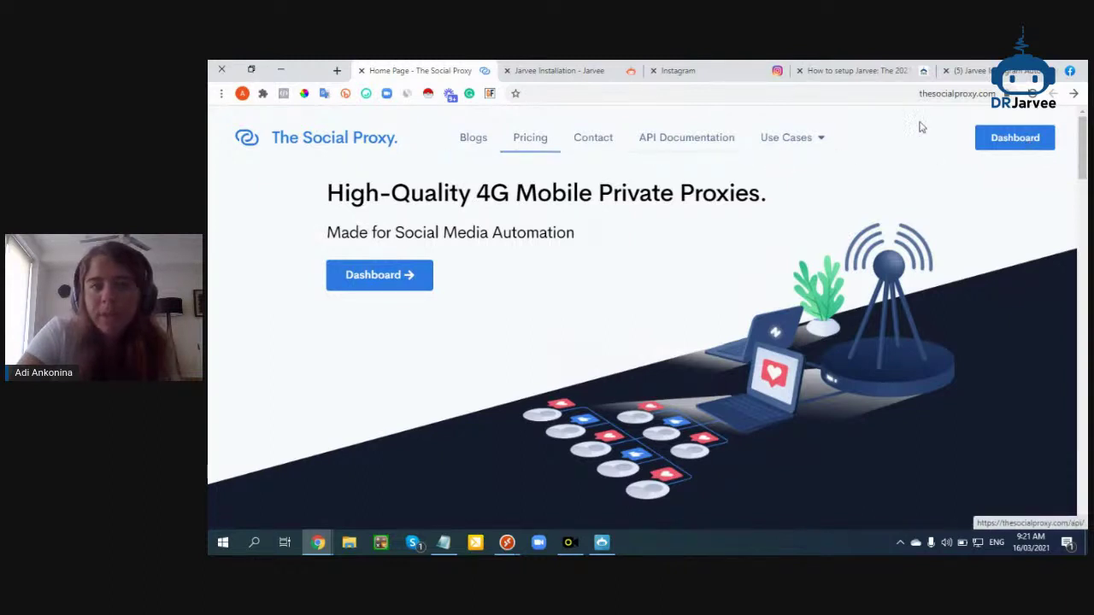
Go from the proxy account dashboard to Buy Proxy and scroll down to the 4G plans
click(990, 138)
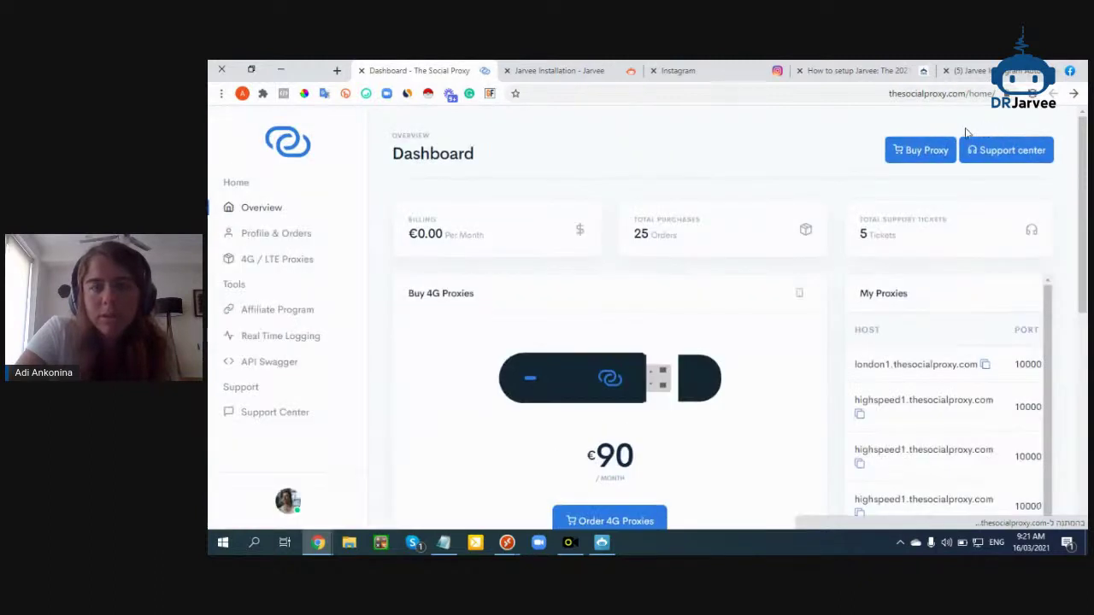
click(936, 153)
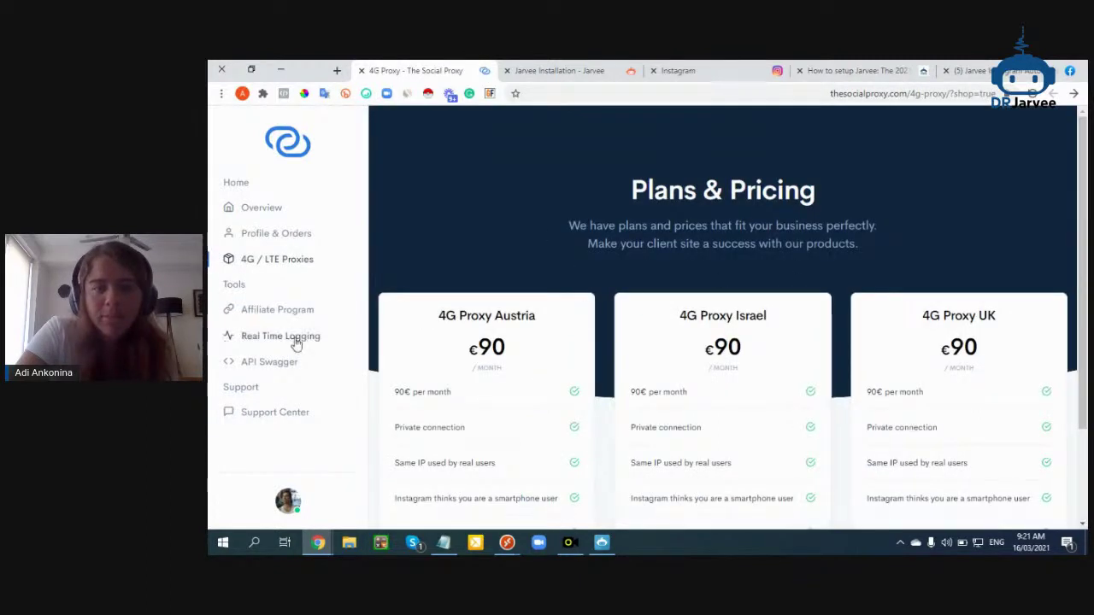
scroll(774, 311, down, 3)
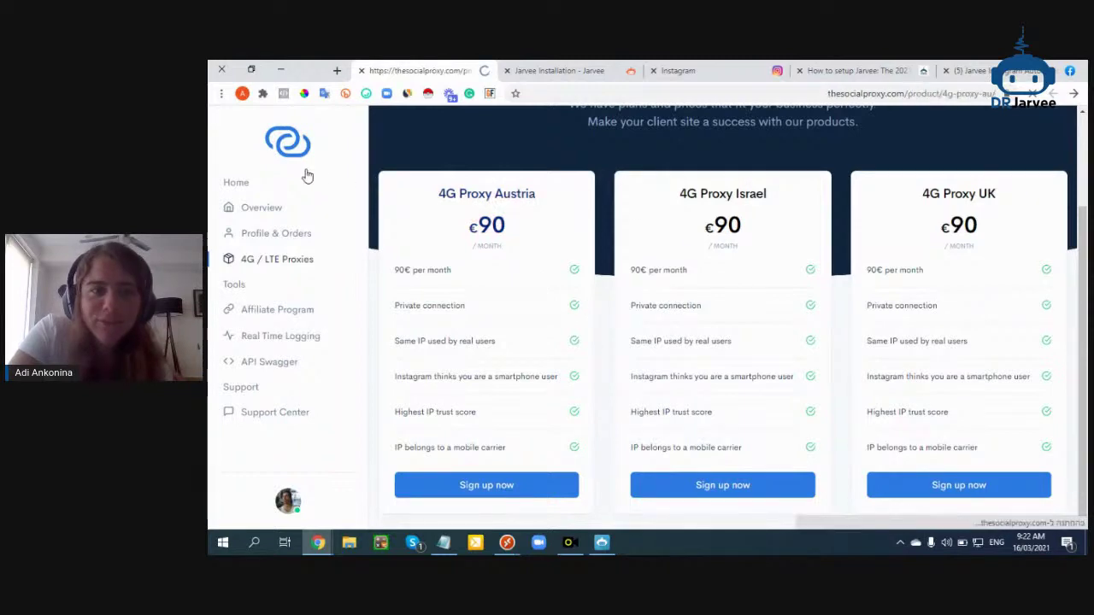
Add 4G Proxy Austria to the cart and update the cart quantity from 2 to 1
scroll(710, 343, down, 2)
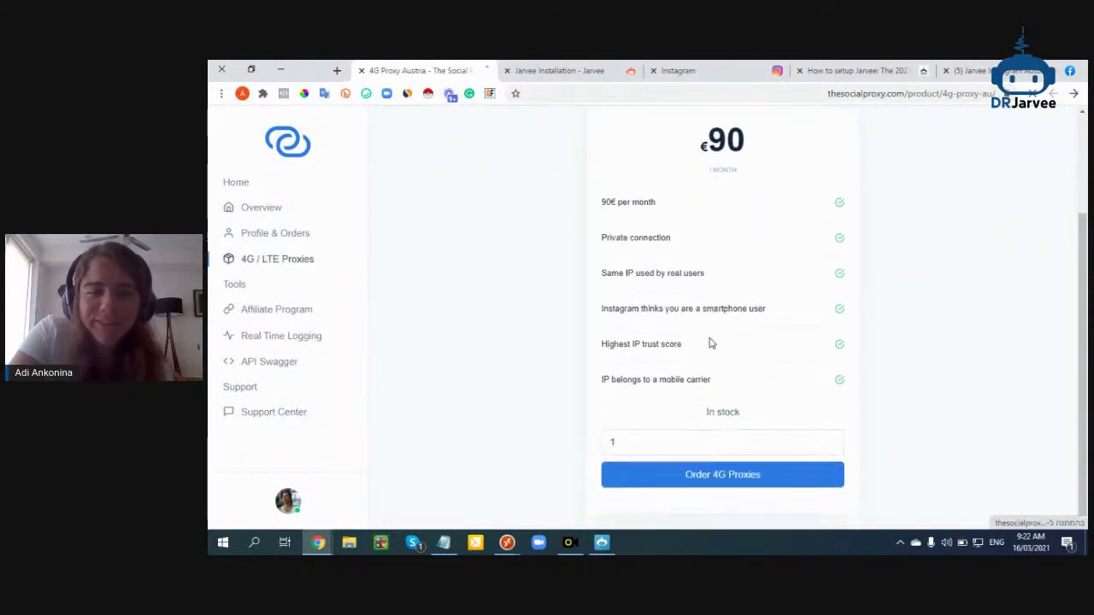
click(615, 442)
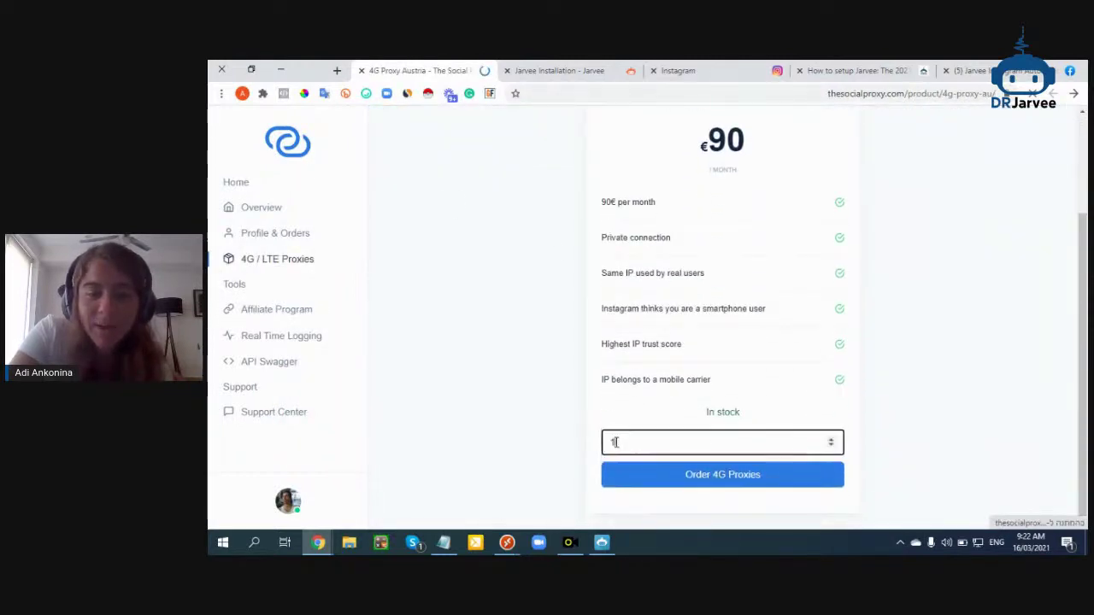
click(662, 485)
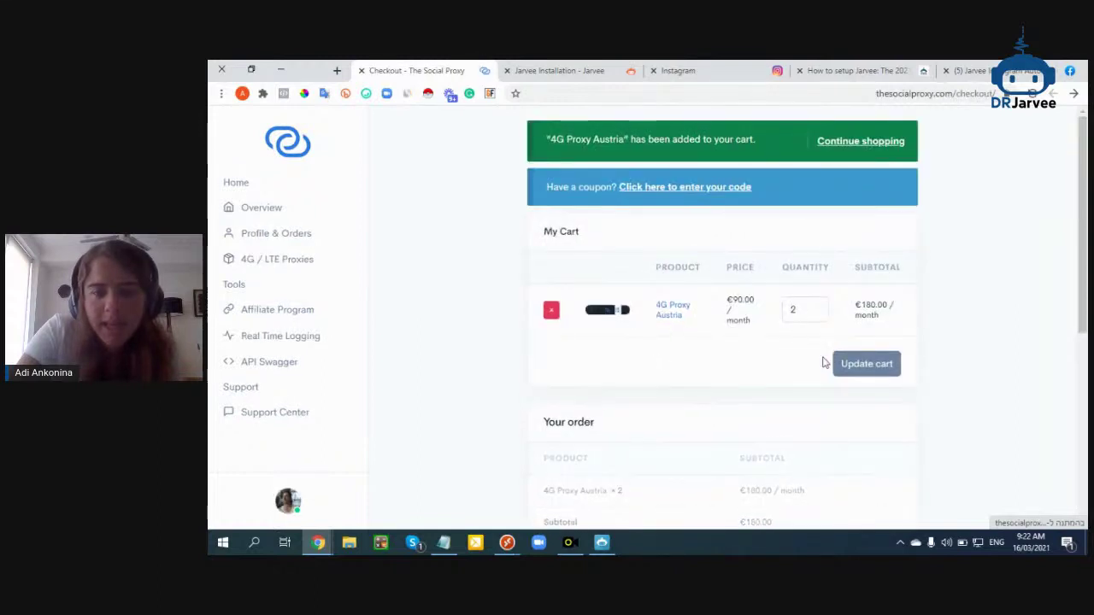
click(817, 315)
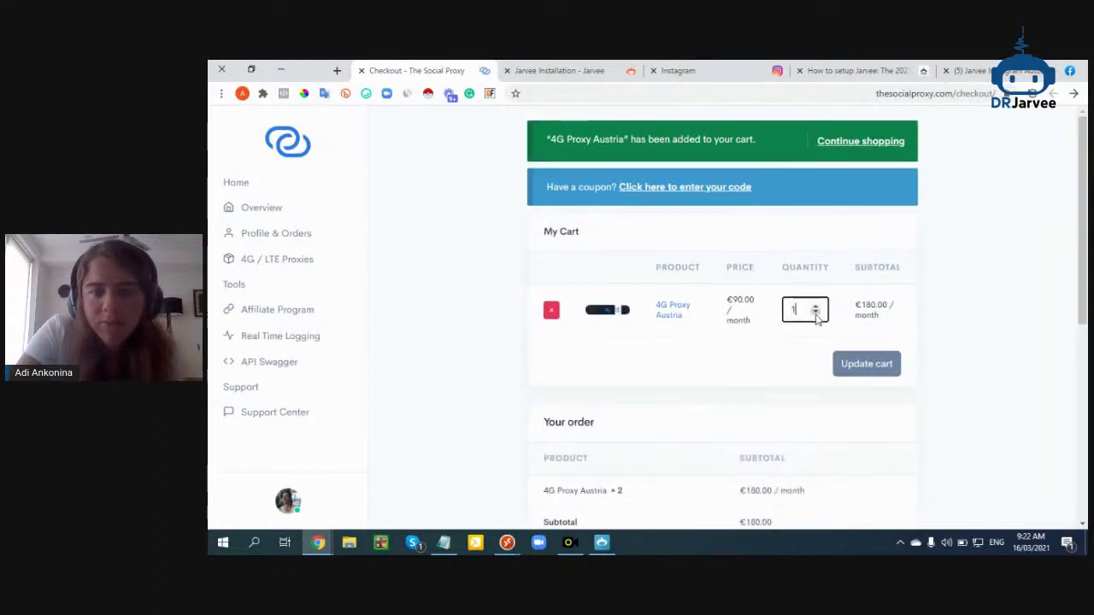
scroll(649, 349, down, 2)
scroll(630, 346, up, 2)
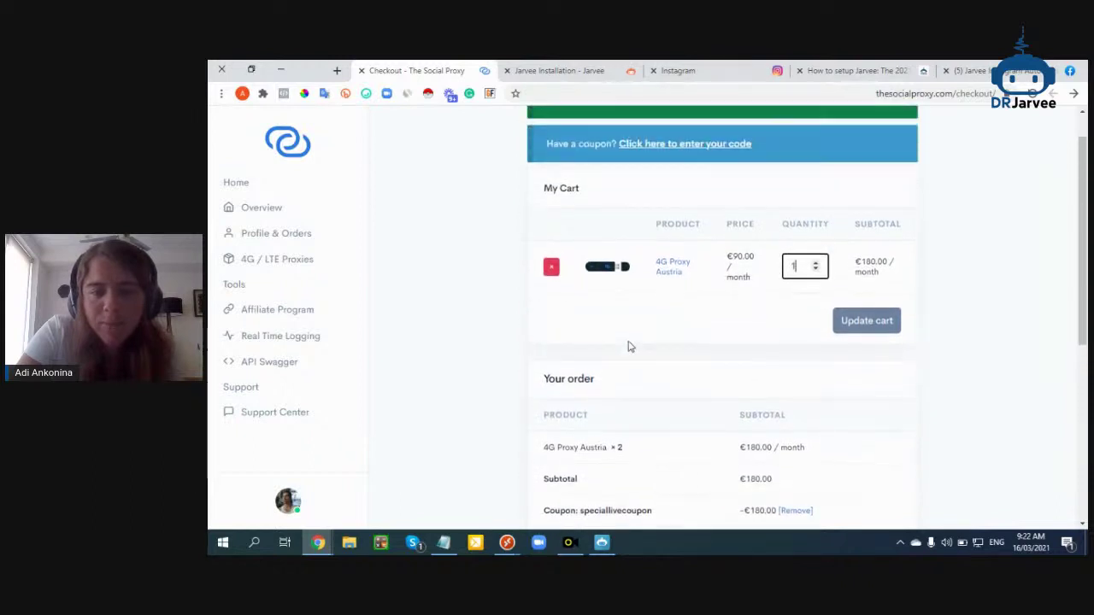
click(857, 371)
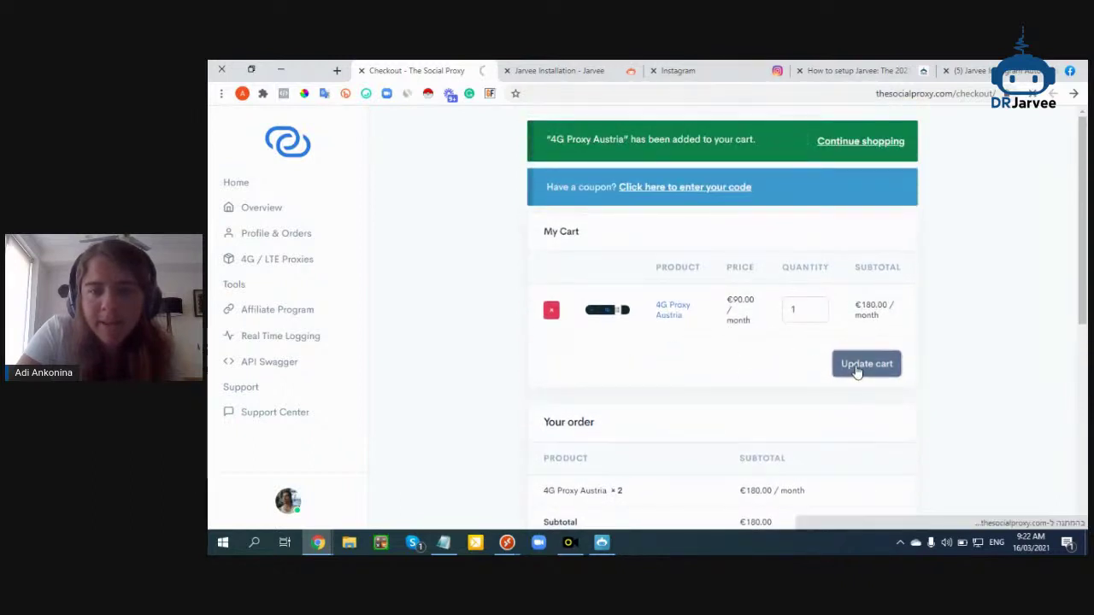
Paste the coupon code into the coupon field and apply it
click(671, 188)
right_click(612, 276)
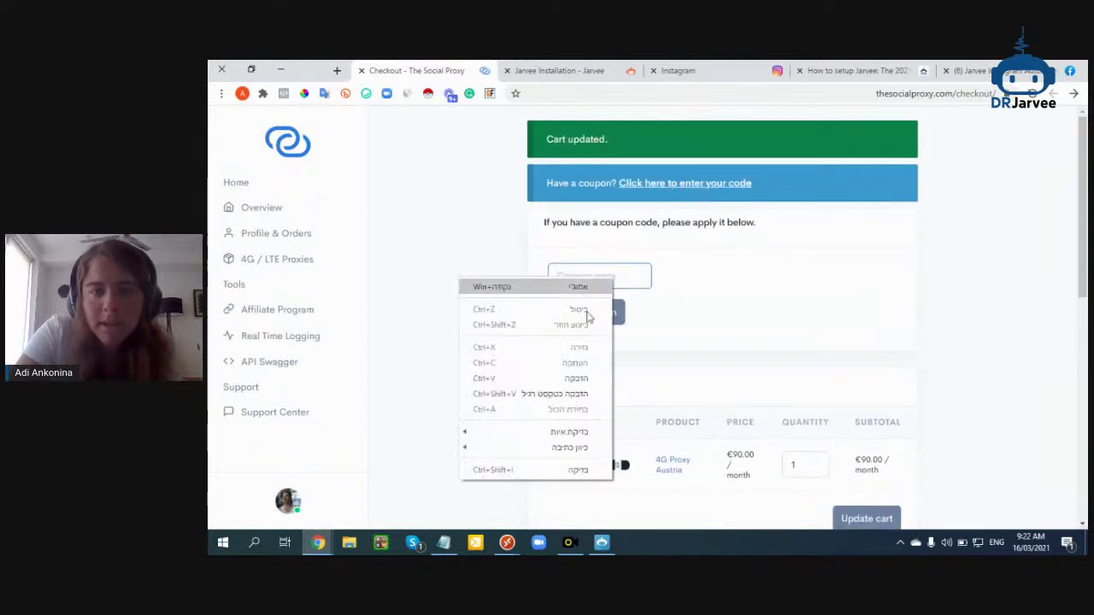
click(571, 378)
click(605, 313)
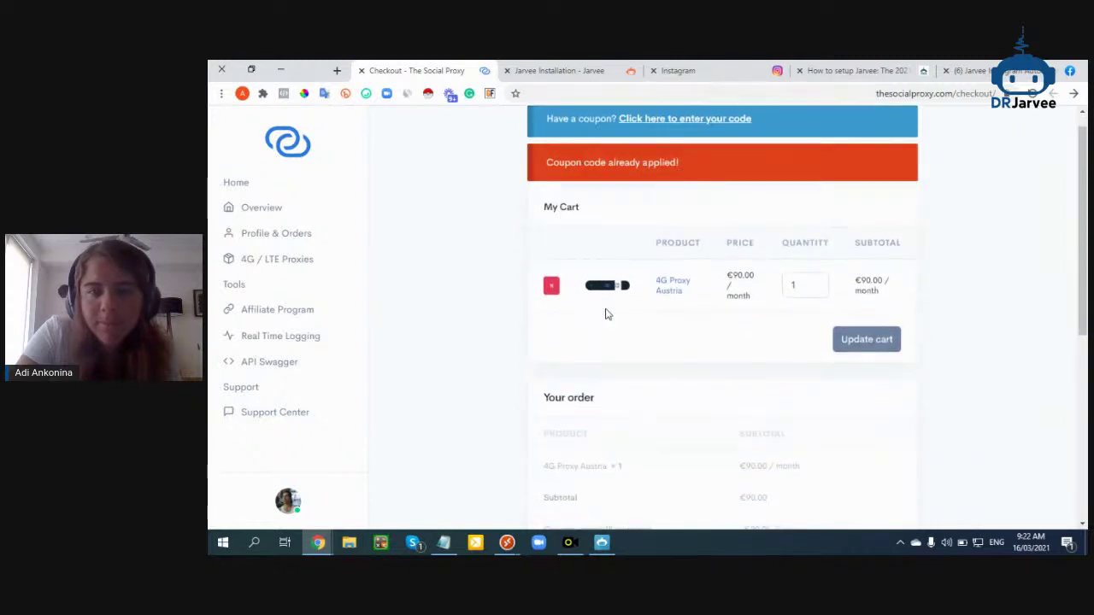
Check the €90 coupon discount bringing the total to €0.00, then place the order
scroll(619, 305, down, 2)
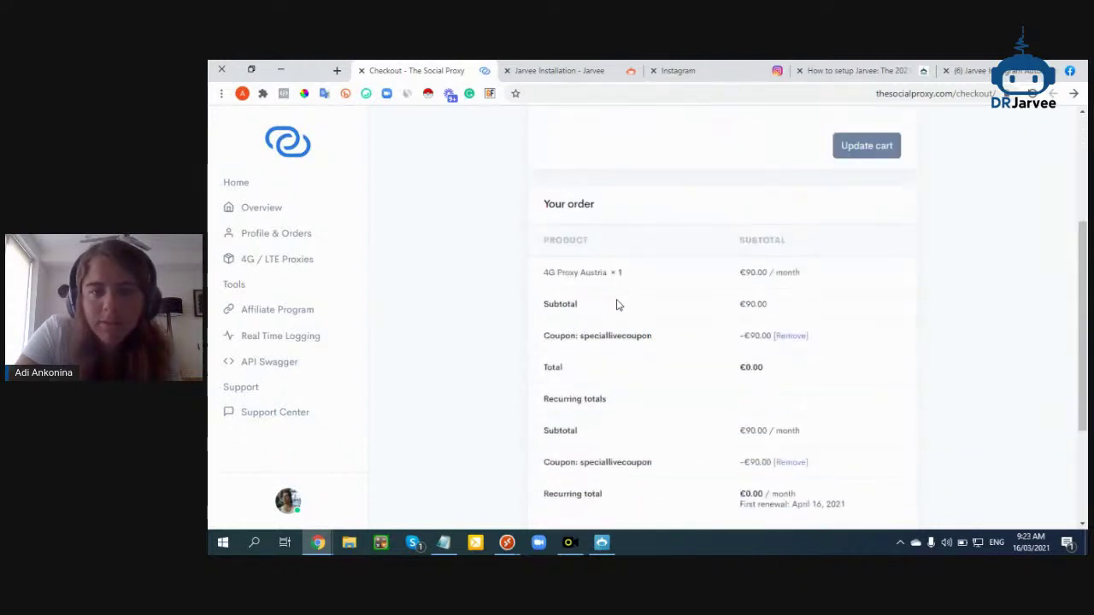
scroll(619, 305, down, 2)
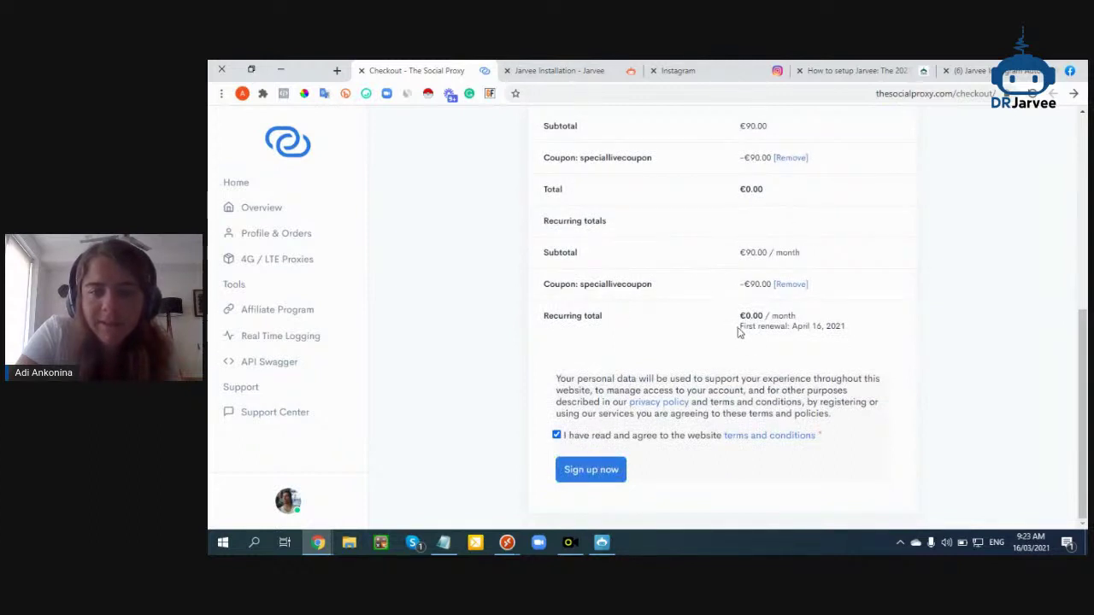
scroll(750, 257, up, 1)
drag(761, 221, 741, 222)
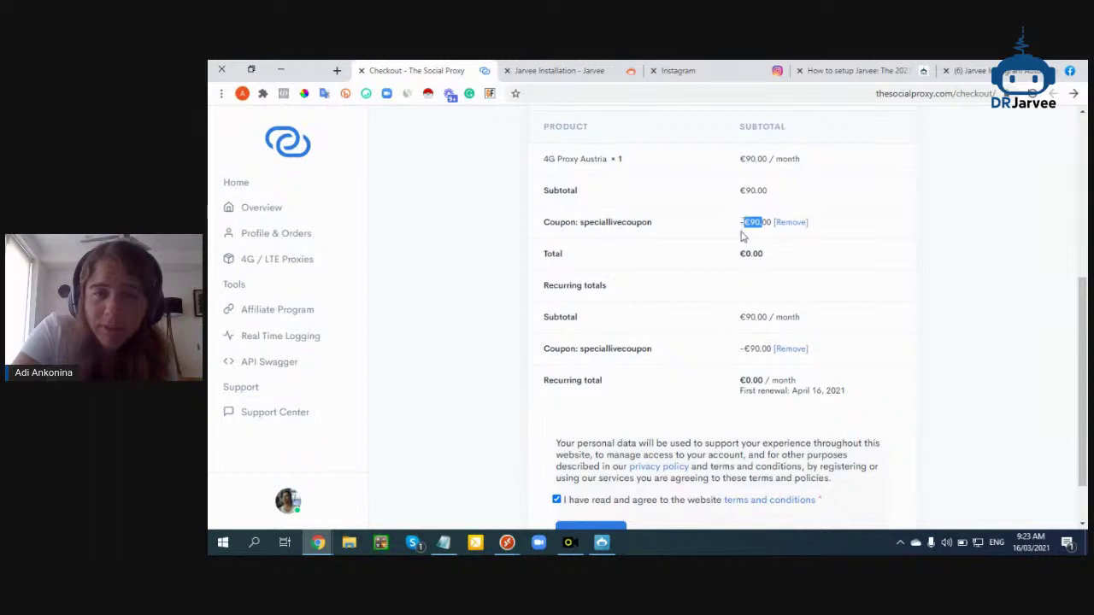
click(743, 241)
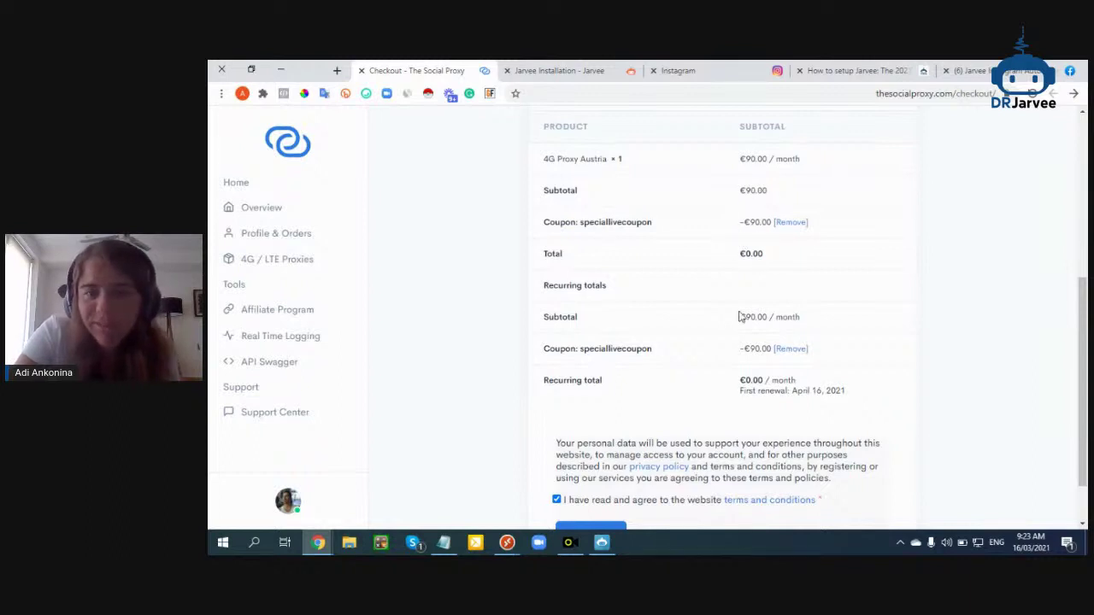
scroll(740, 317, down, 1)
click(586, 481)
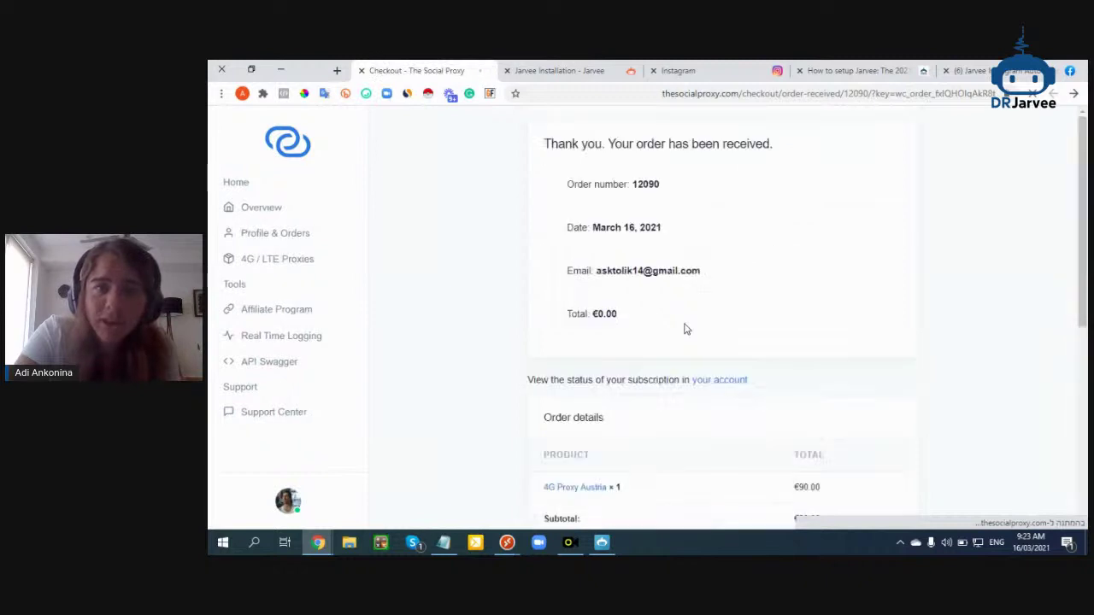
Open the new subscription and copy vienna1.thesocialproxy.com:10000 from its Your Proxies list
scroll(663, 306, down, 3)
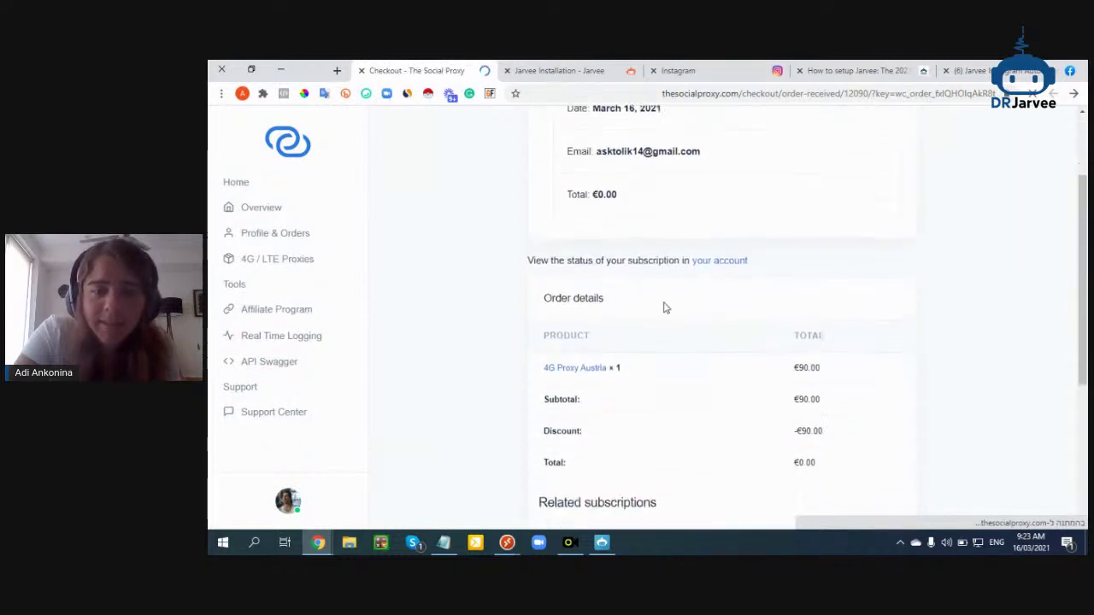
scroll(665, 306, down, 2)
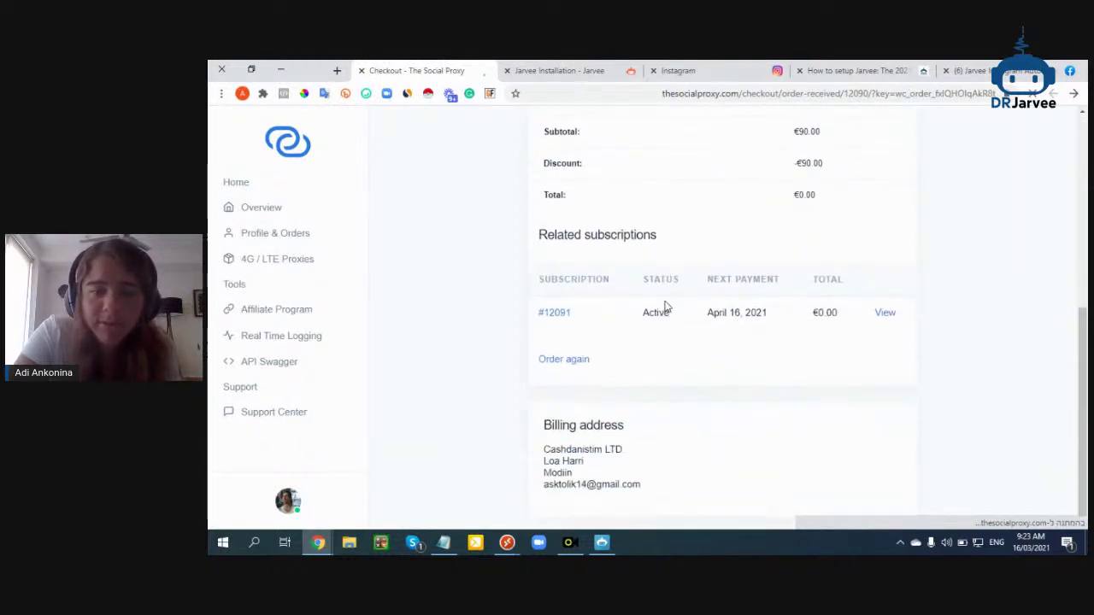
click(881, 313)
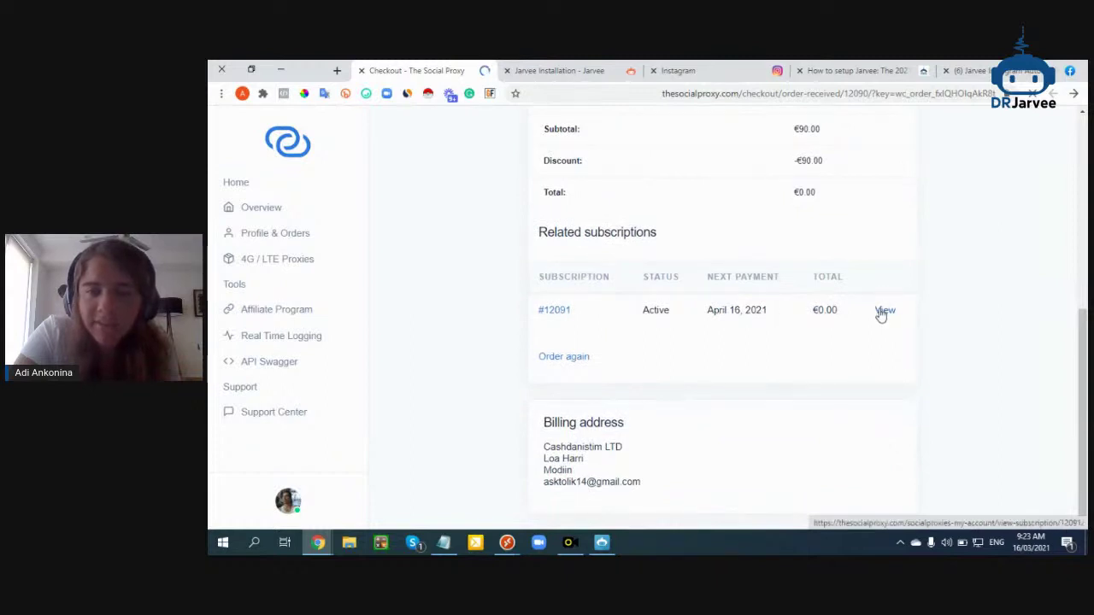
scroll(882, 313, up, 2)
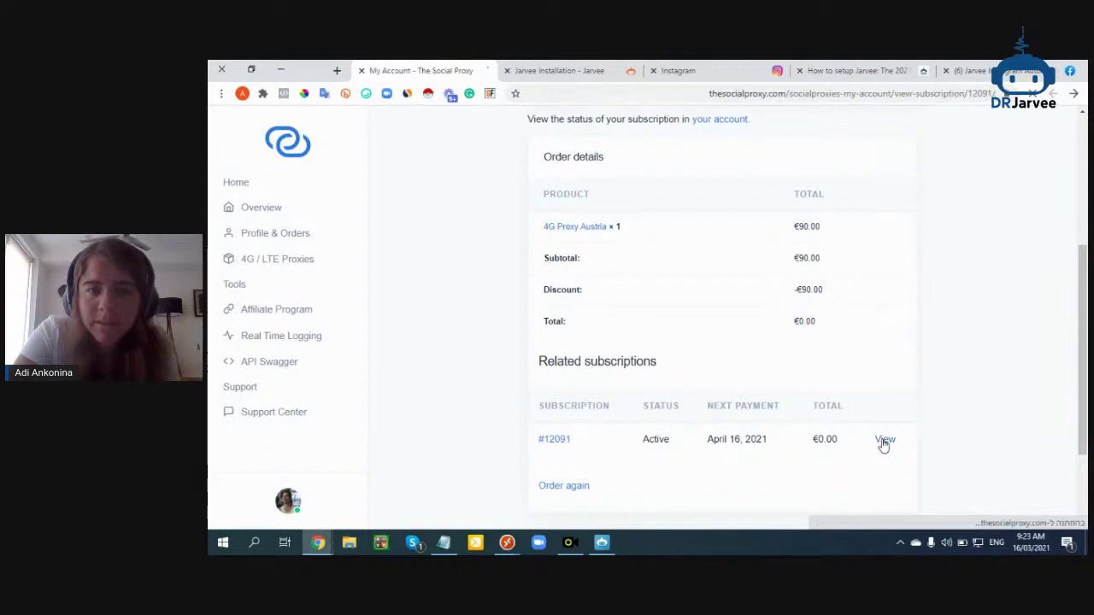
scroll(718, 341, down, 4)
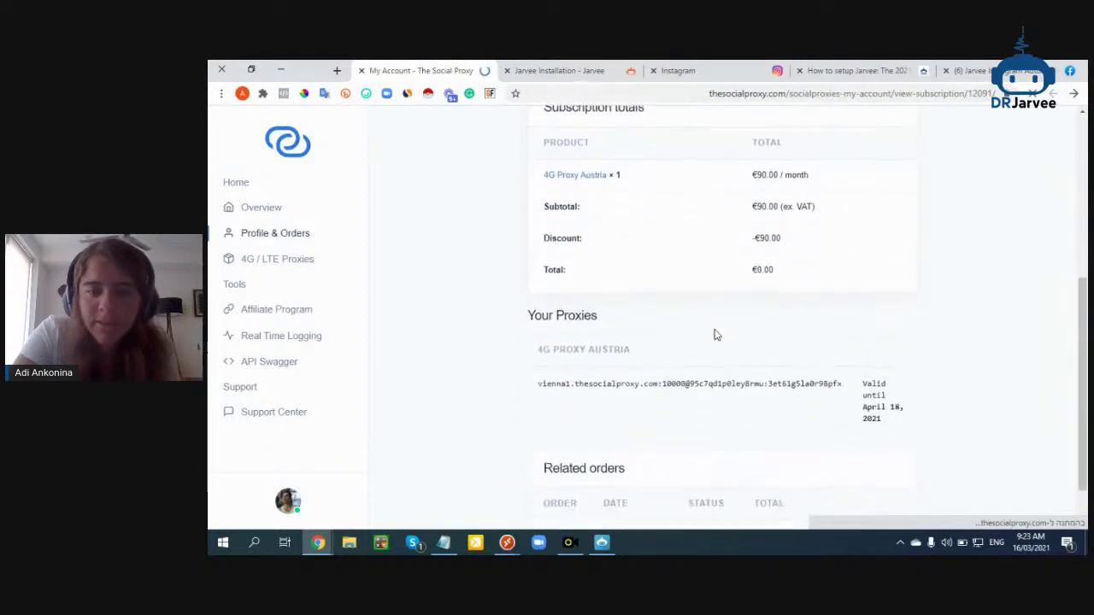
drag(598, 380, 698, 384)
click(702, 378)
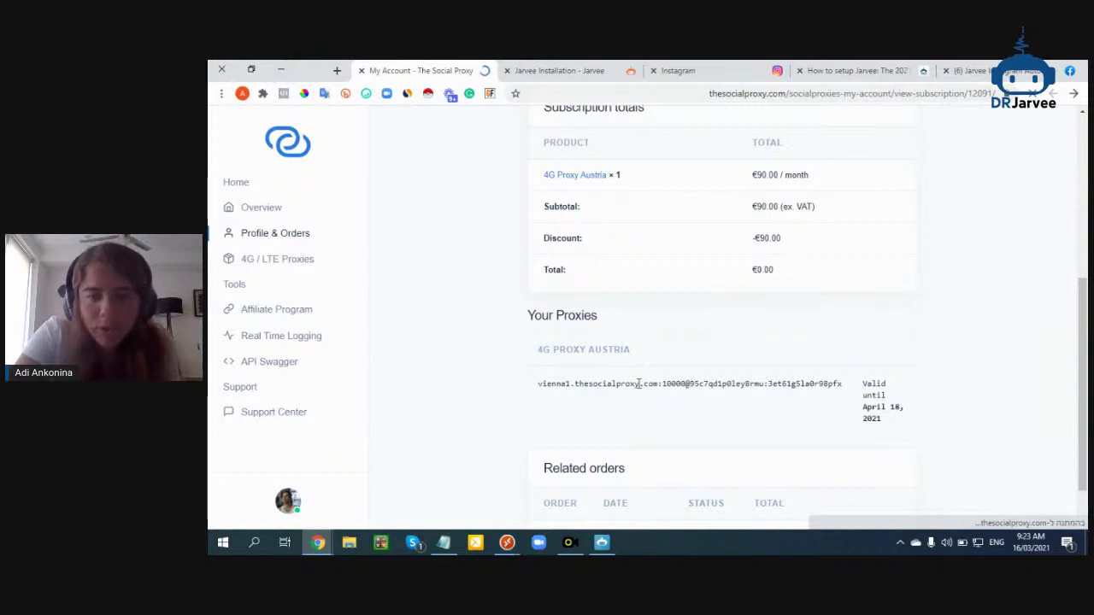
drag(548, 386, 685, 388)
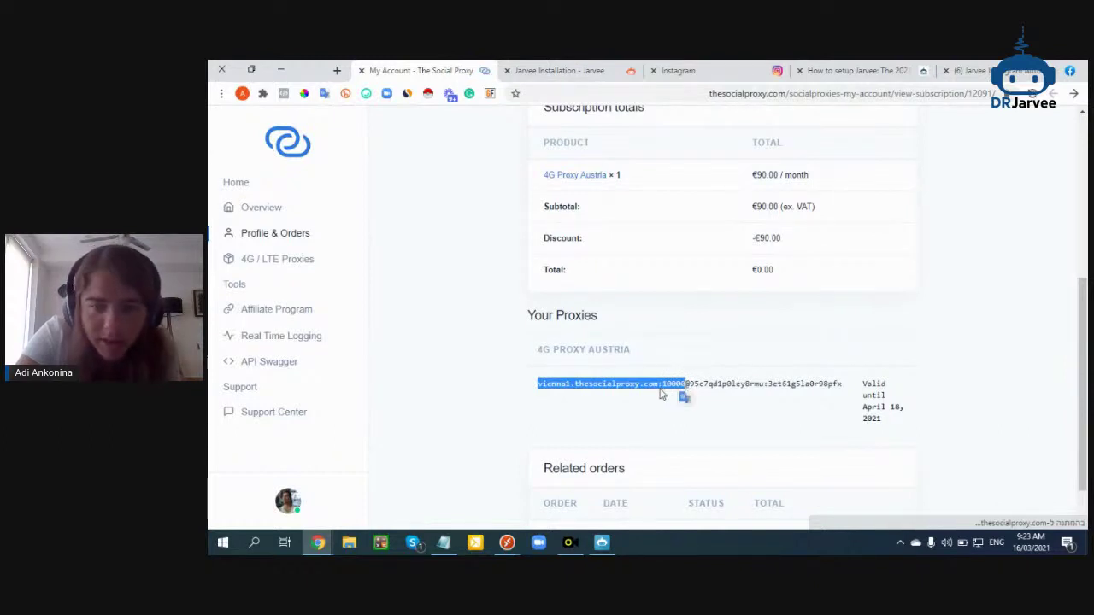
right_click(662, 390)
click(652, 399)
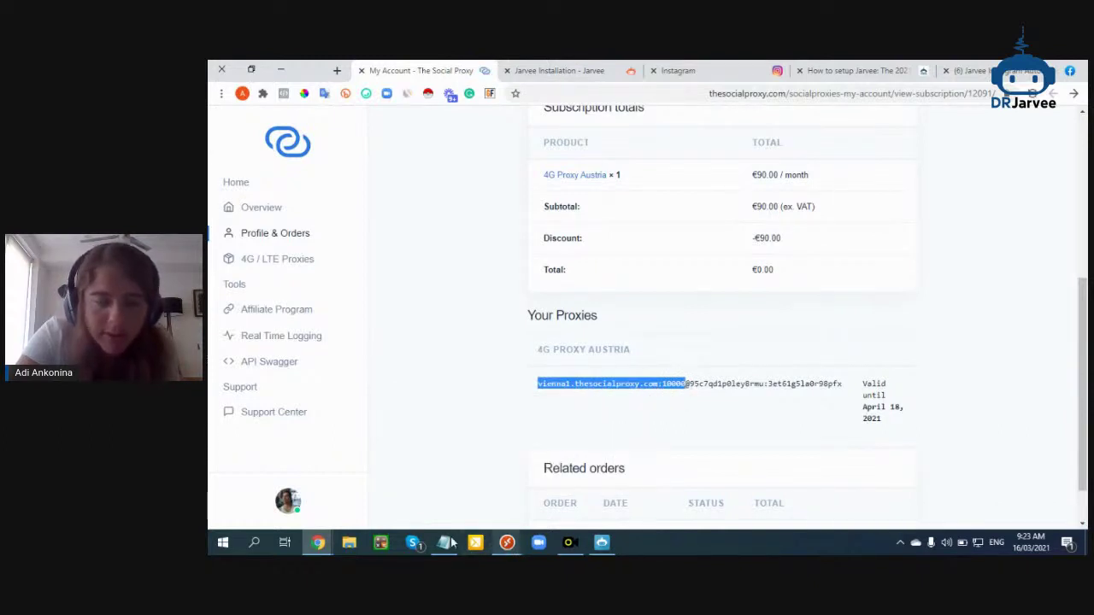
In Jarvee's Proxy Manager, add a new proxy row and paste the host and port
click(602, 542)
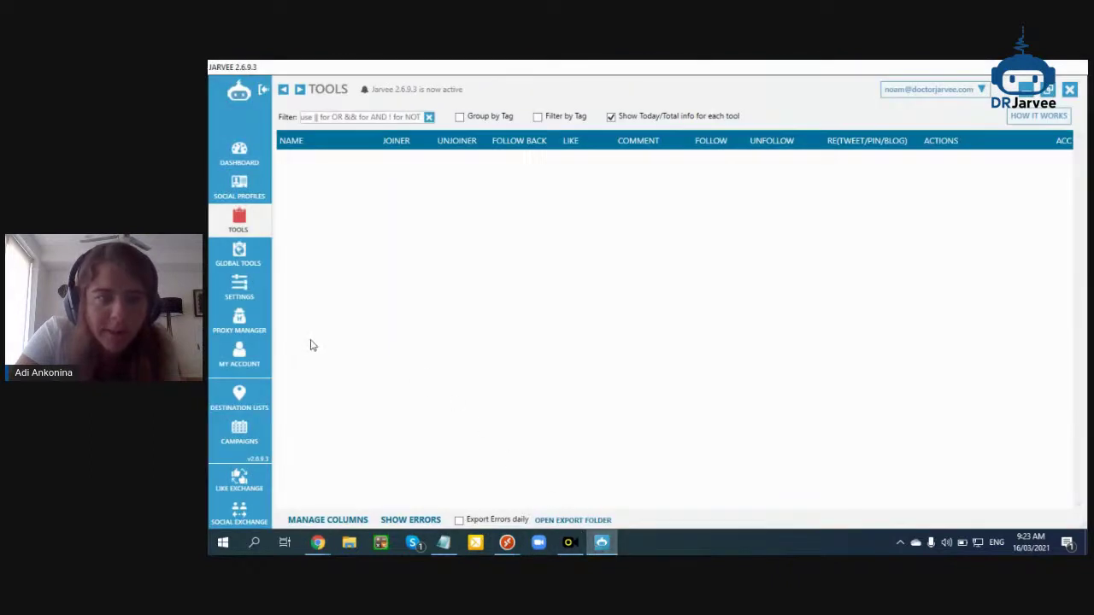
click(240, 329)
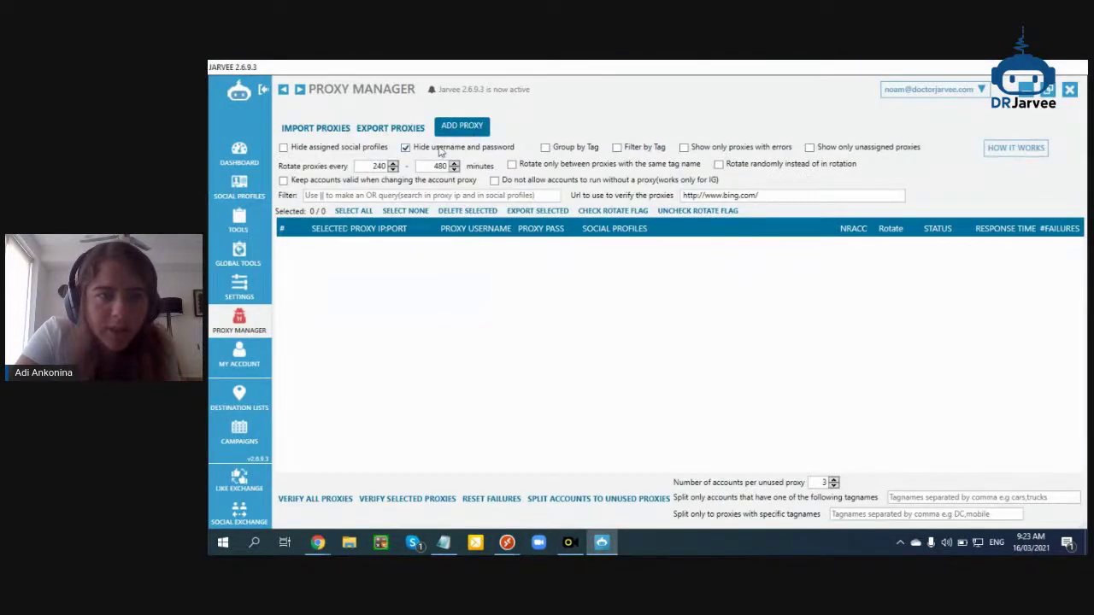
click(453, 130)
click(387, 244)
text(esocialproxy.com:10000)
Copy the proxy username from The Social Proxy into the new Jarvee proxy row
mouse_move(317, 542)
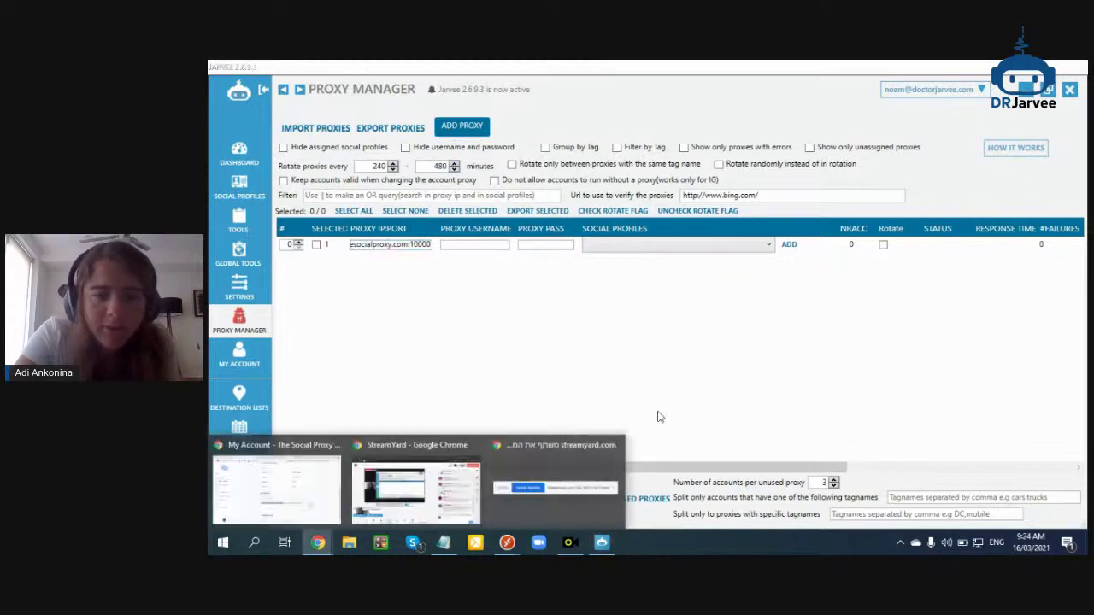
click(279, 479)
drag(689, 384, 764, 384)
right_click(763, 385)
click(725, 397)
click(317, 542)
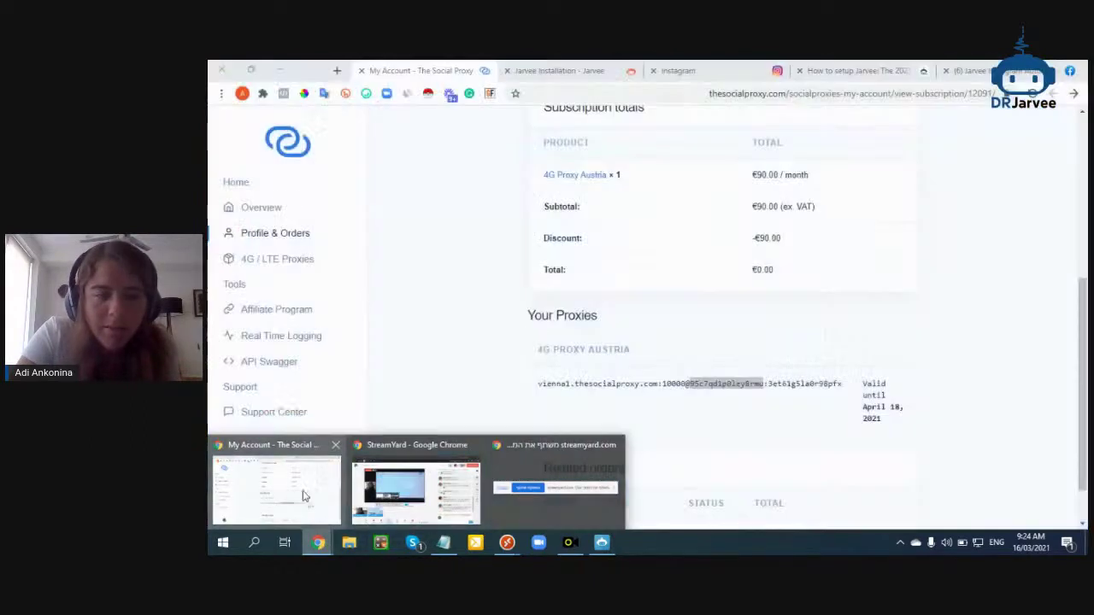
click(602, 542)
key(ctrl+v)
Copy the proxy password from The Social Proxy into the row's password field
click(284, 542)
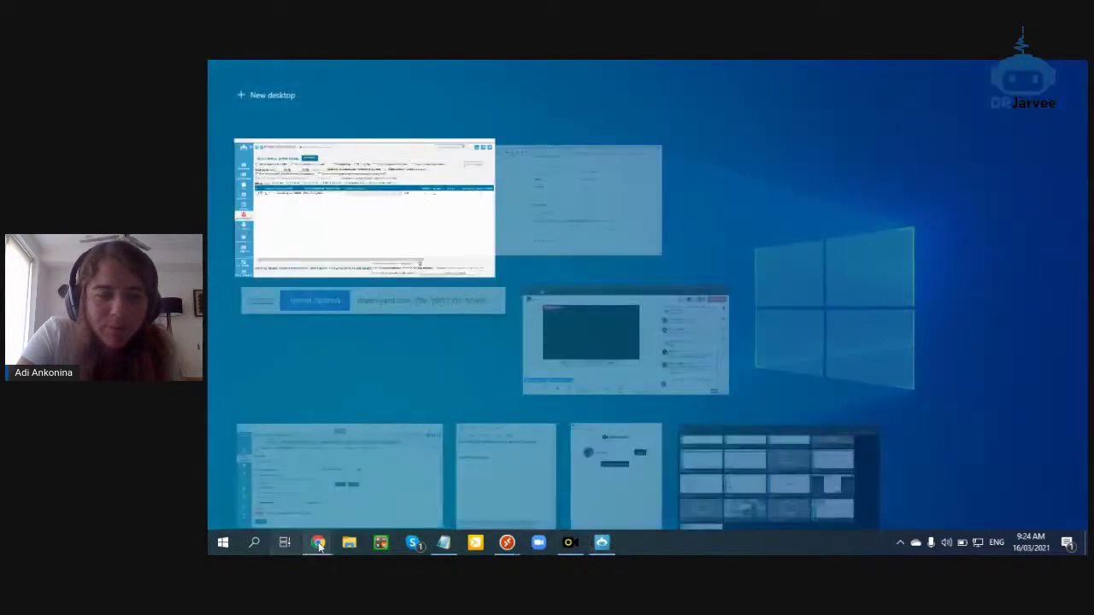
click(317, 542)
click(276, 491)
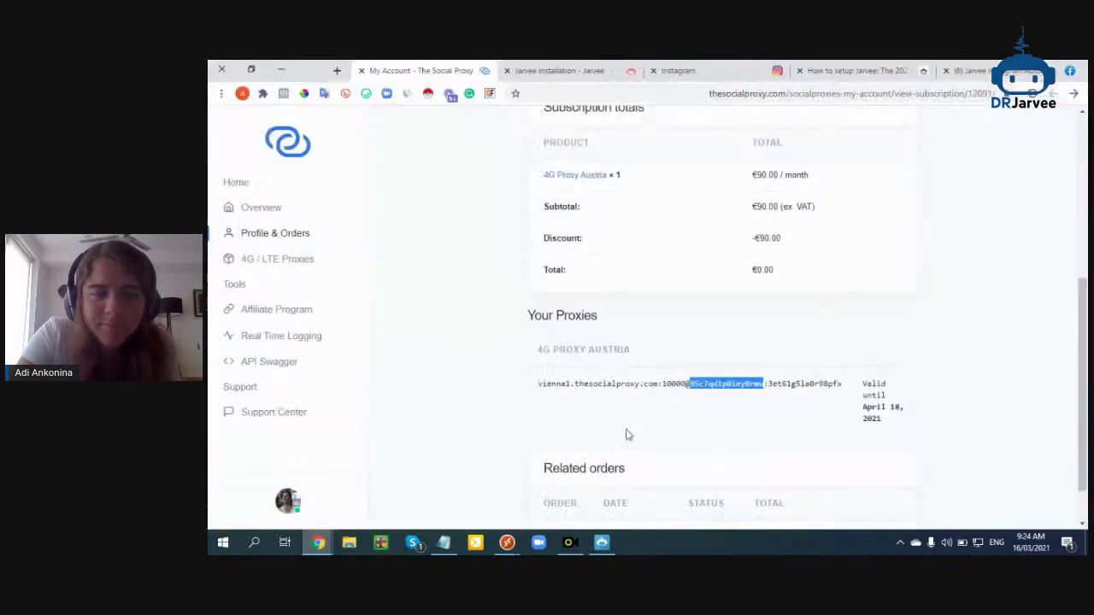
double_click(778, 385)
right_click(775, 390)
click(761, 398)
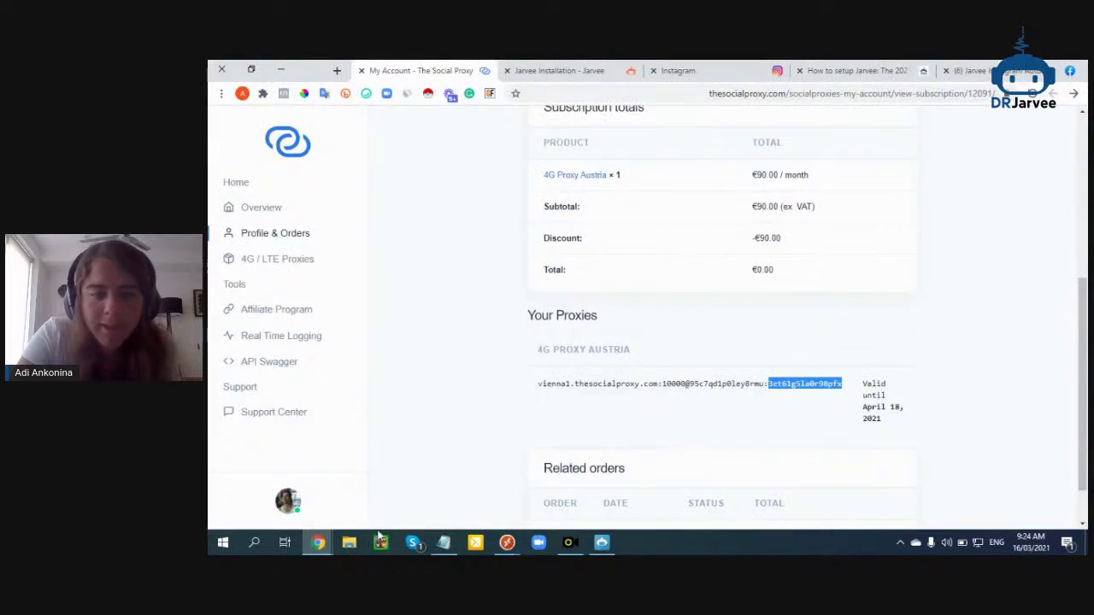
click(601, 542)
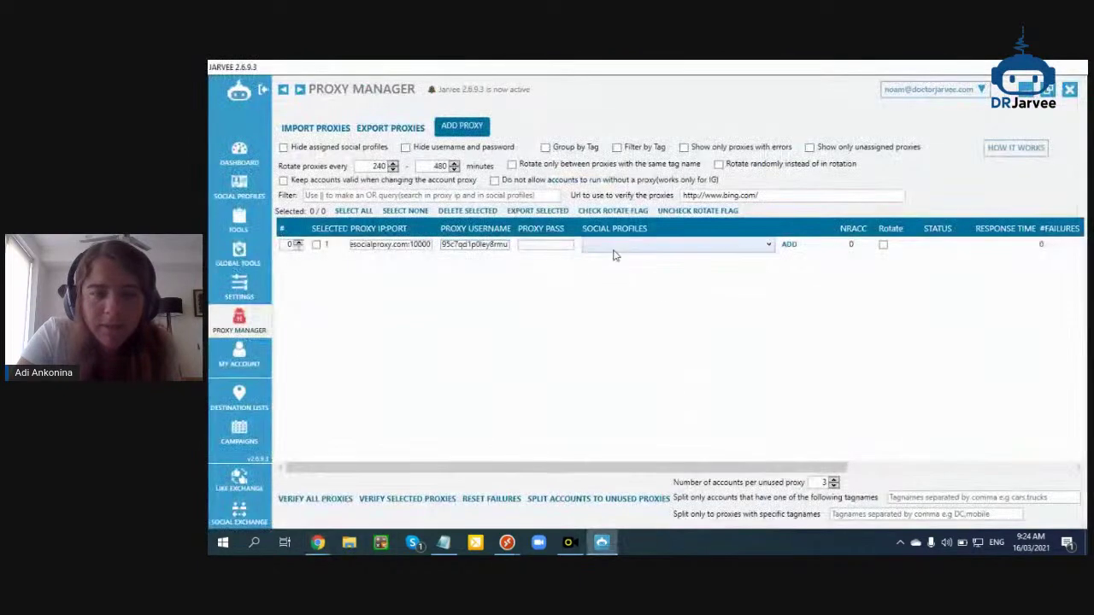
click(572, 245)
key(ctrl+v)
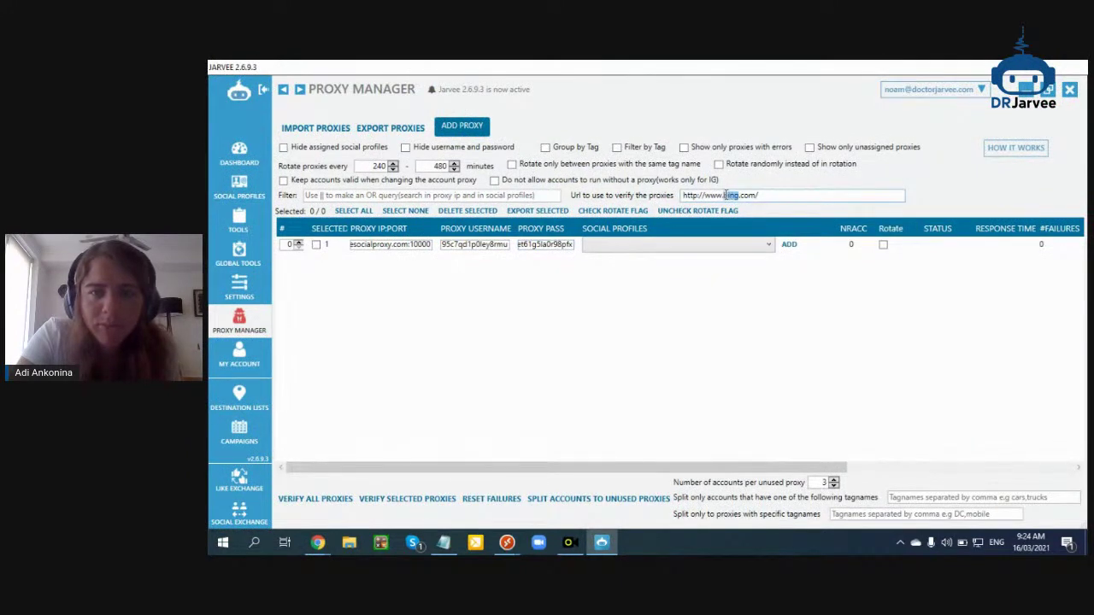
Set the verify URL to instagram.com and verify the proxy until it shows Valid
text(instagram)
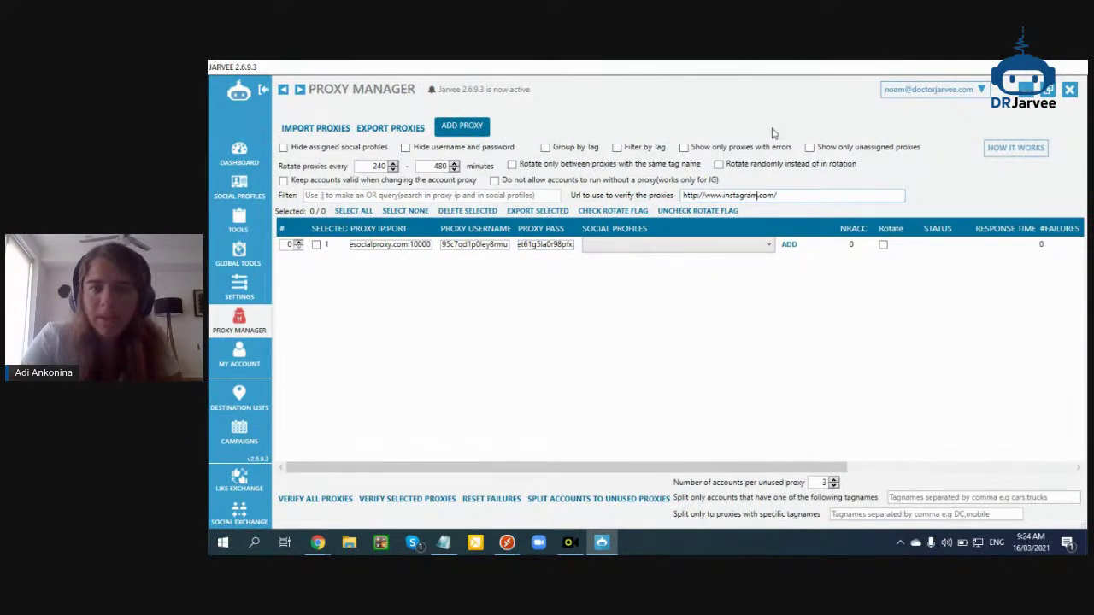
drag(827, 467, 966, 446)
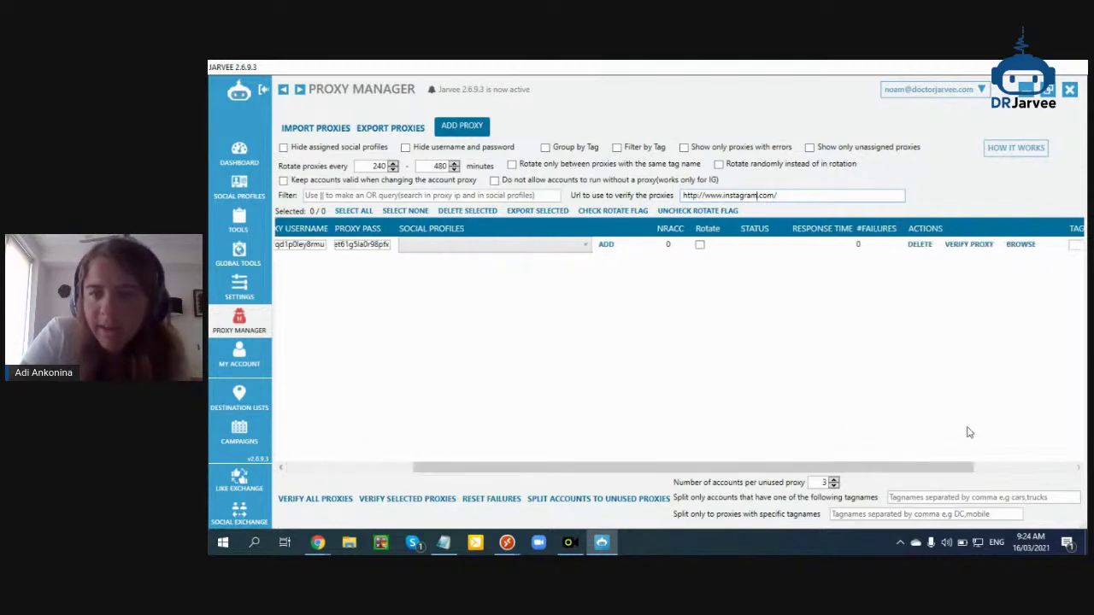
click(975, 244)
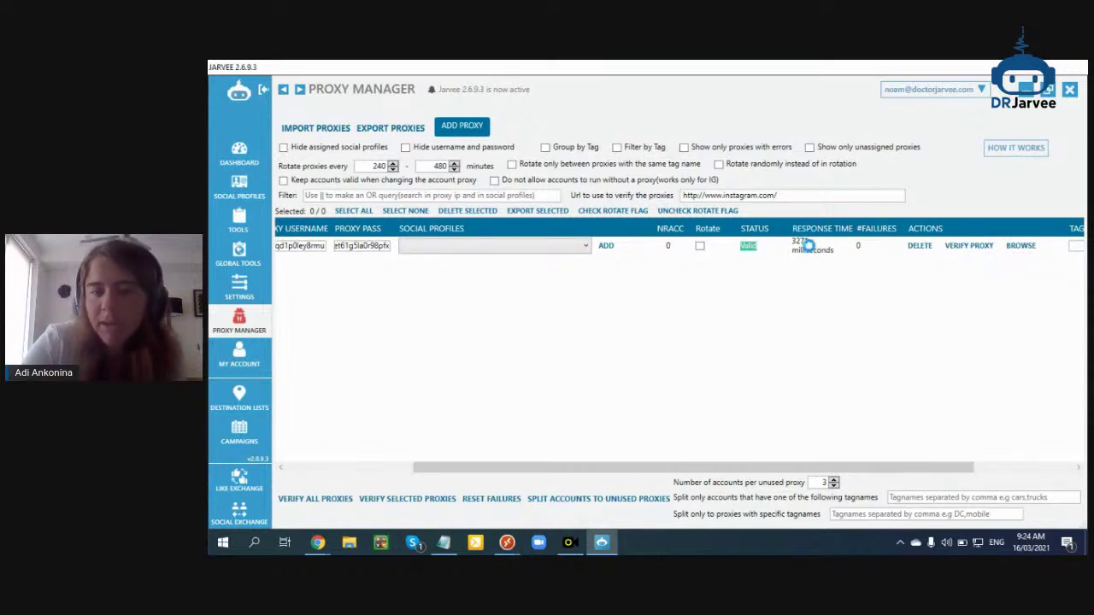
click(946, 246)
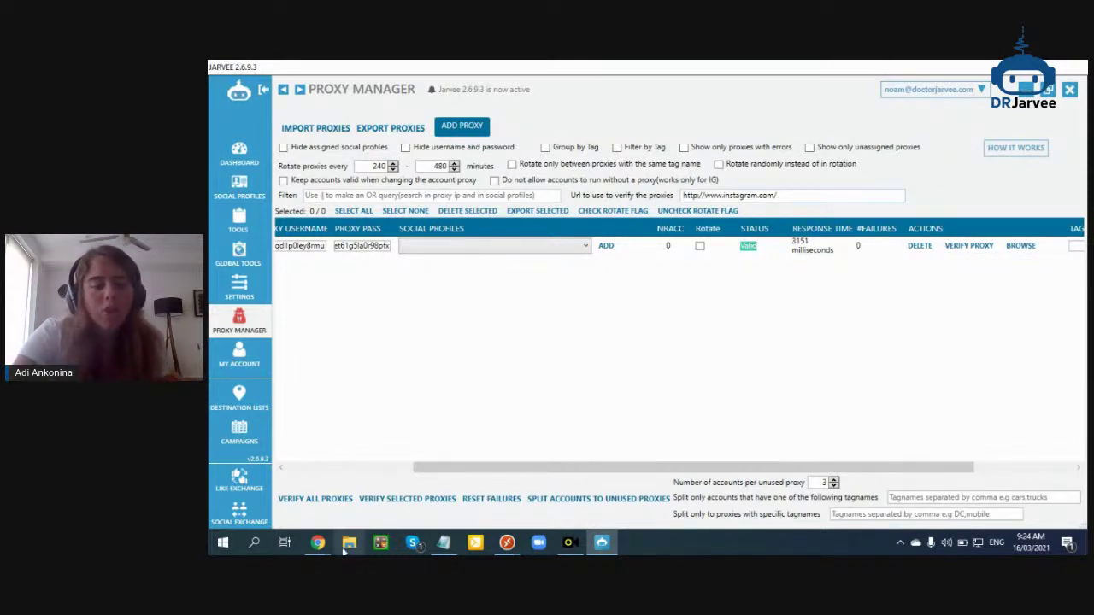
In StreamYard, feature the viewer's question about scraper proxies on the broadcast
mouse_move(319, 545)
click(417, 487)
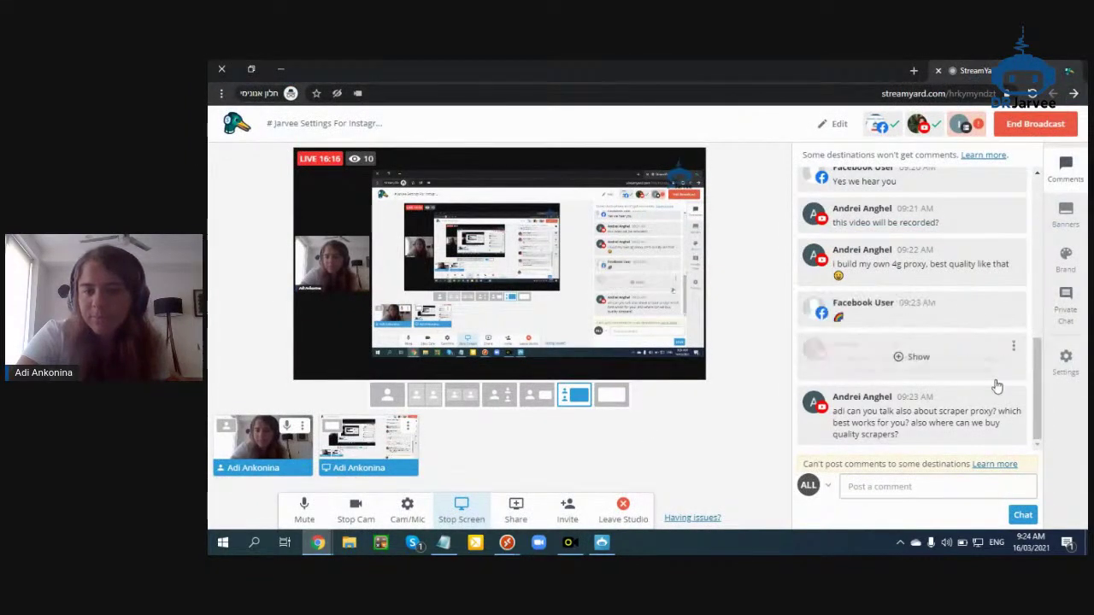
click(945, 413)
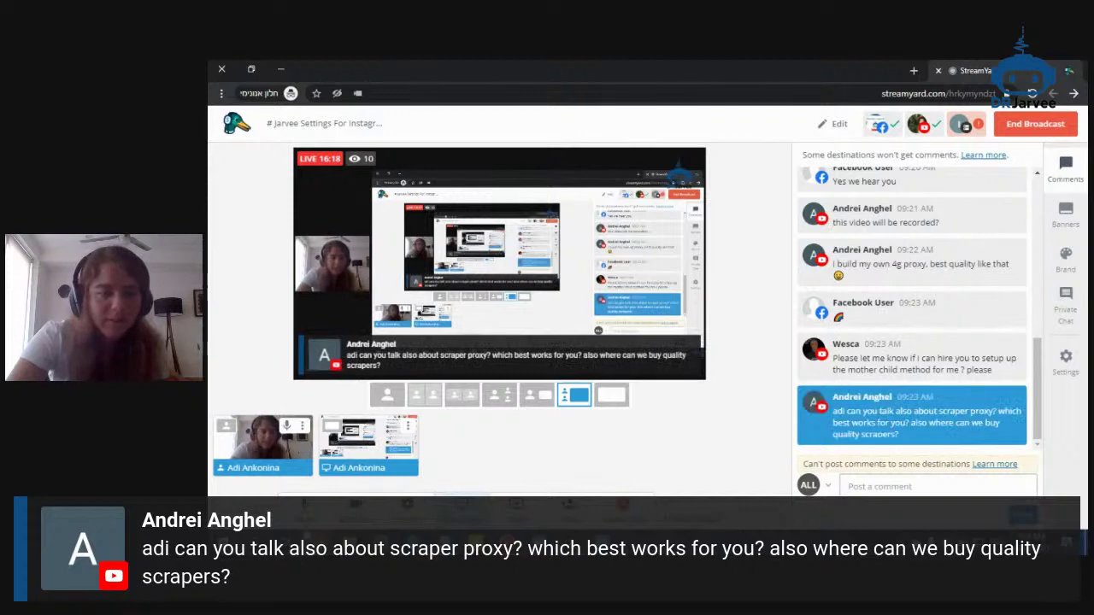
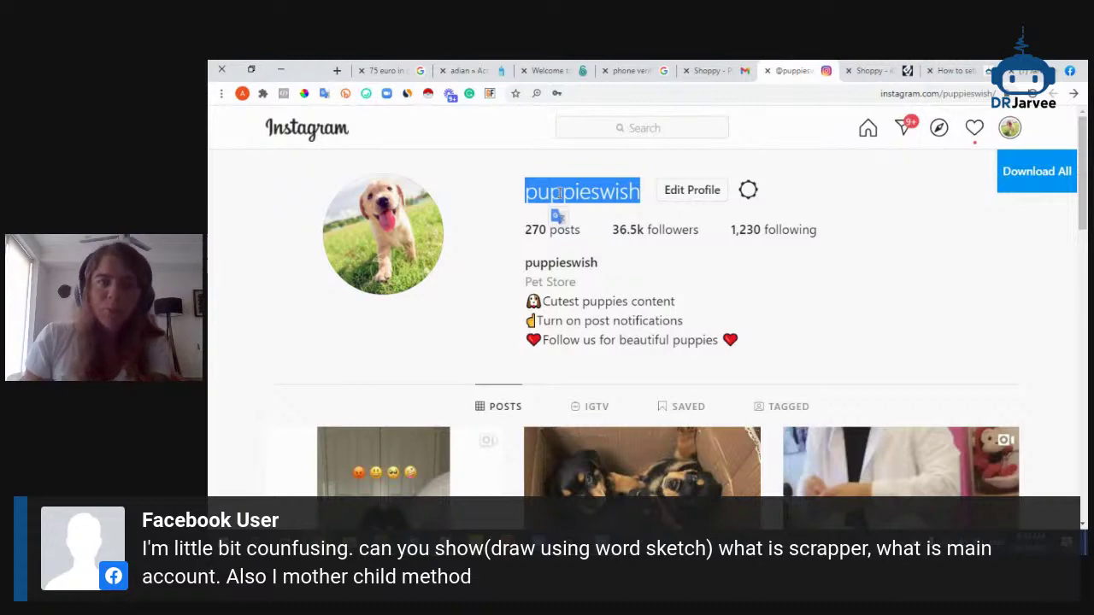
Google 'api instagram' in a new tab, then go back to the puppy store's Instagram tab
click(337, 71)
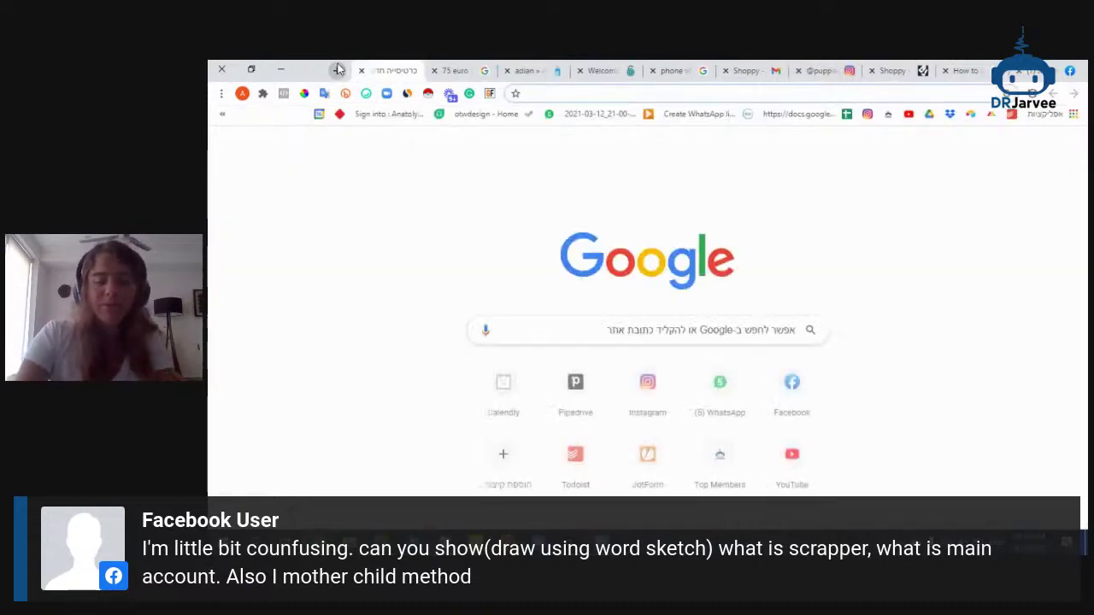
text(api instagram)
key(Return)
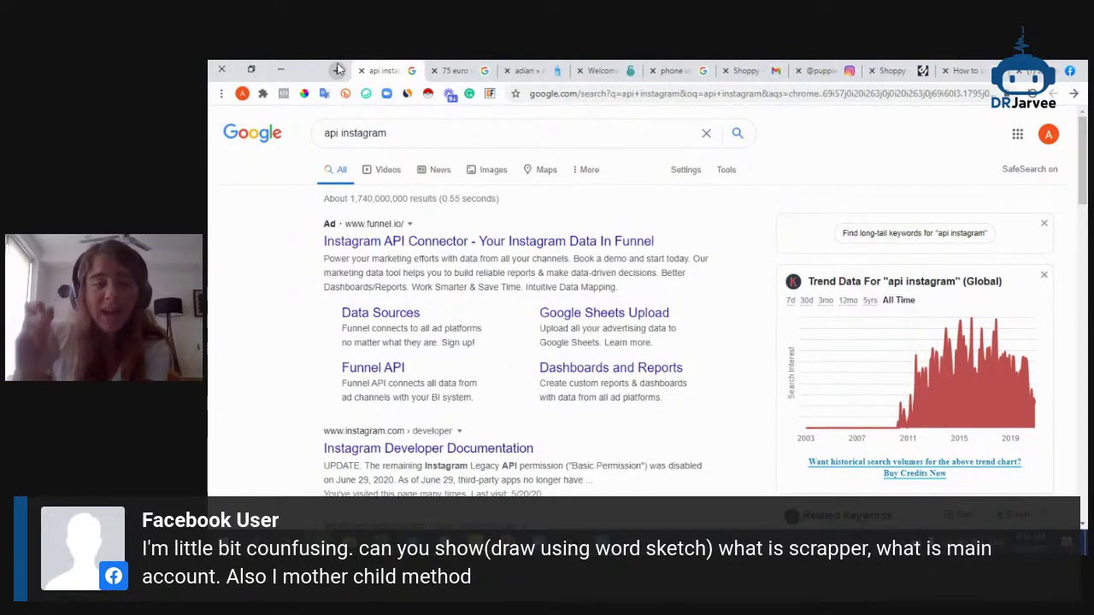
click(821, 70)
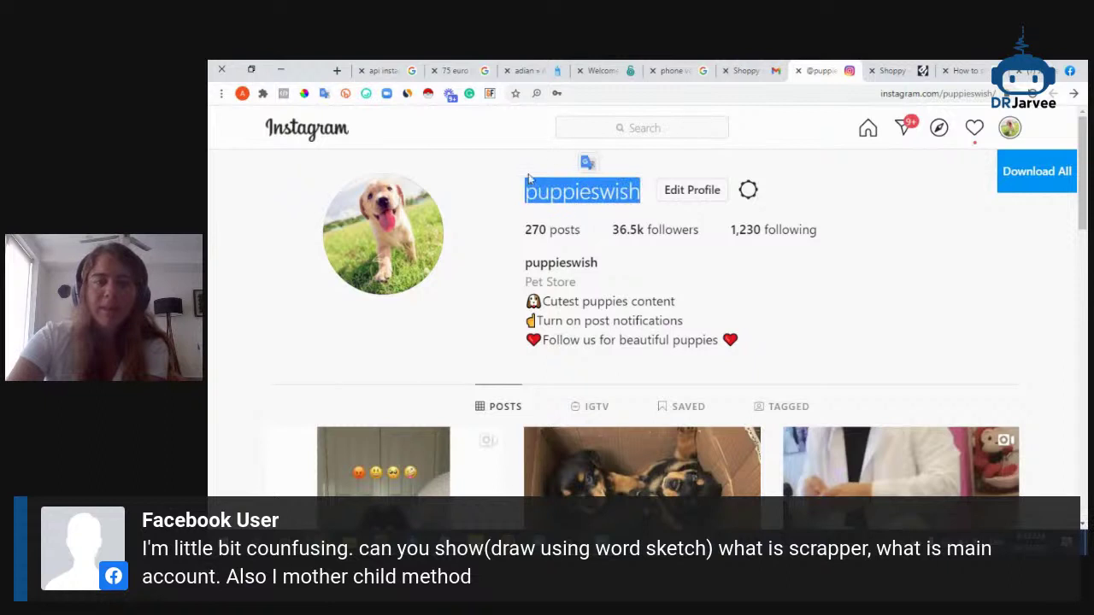
Reload Instagram and open the #puppies hashtag page
right_click(820, 75)
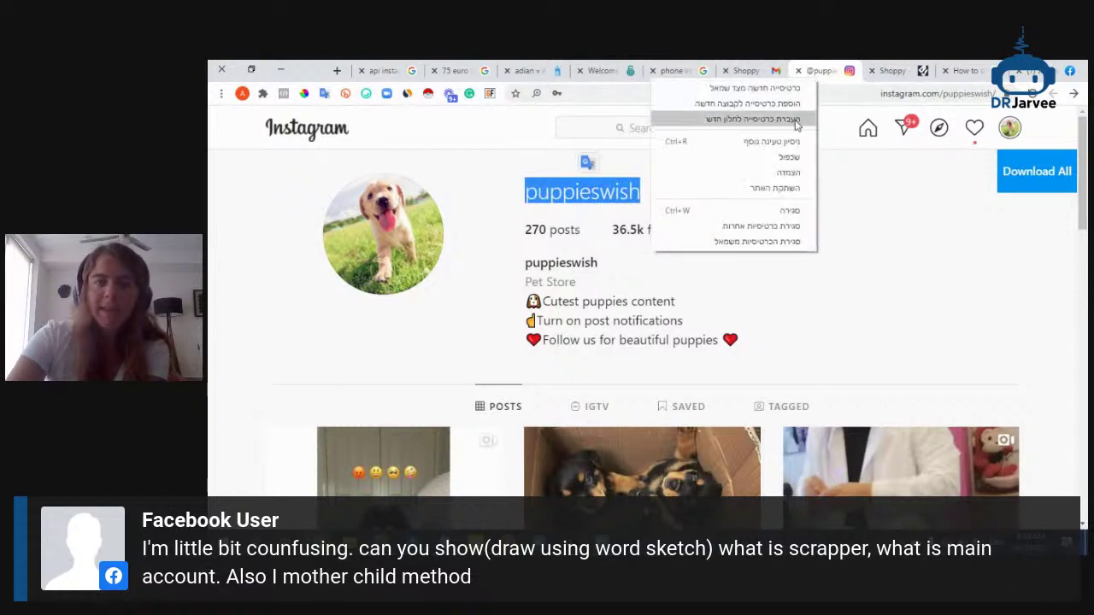
click(781, 153)
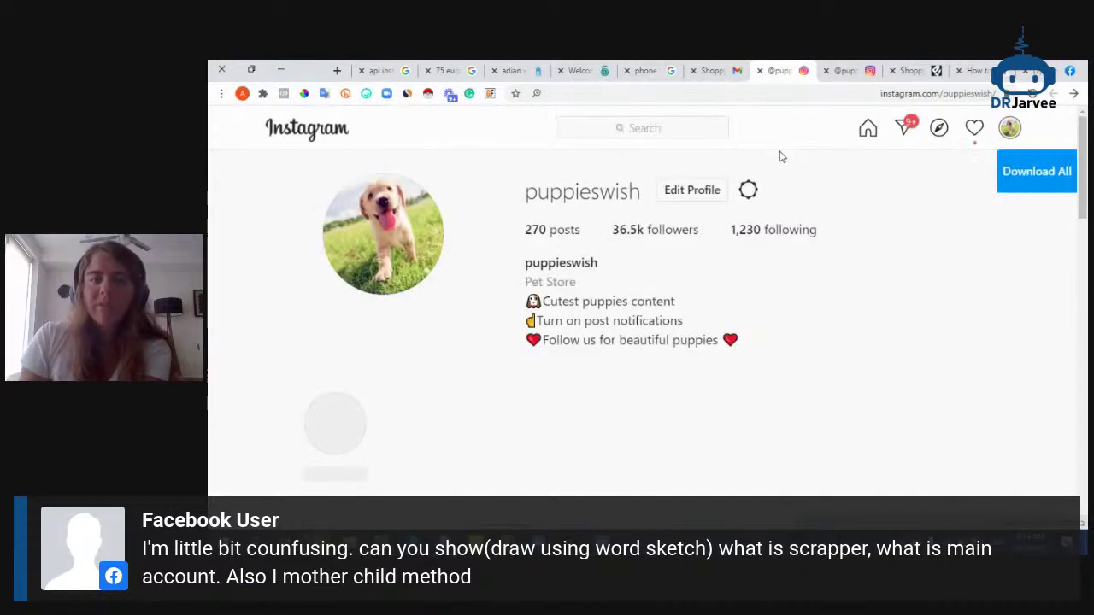
click(579, 122)
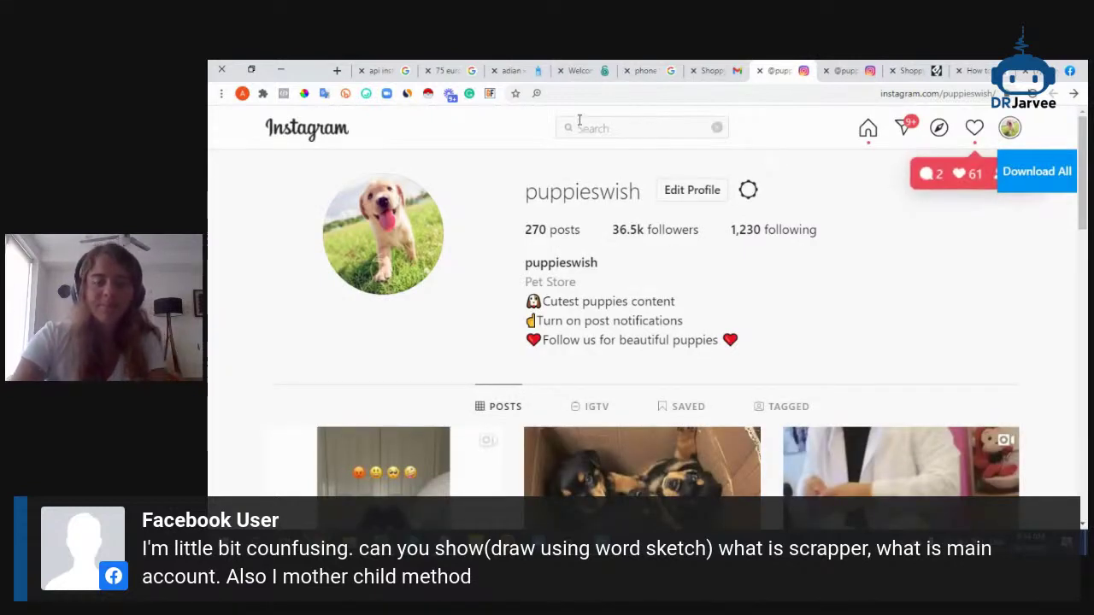
text(#puppies)
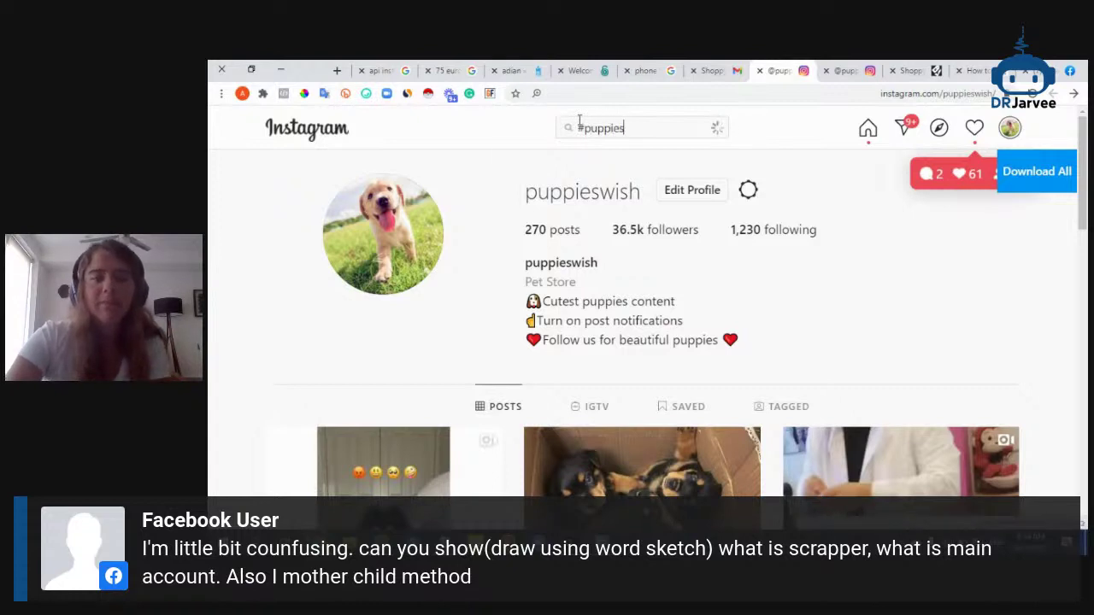
click(591, 181)
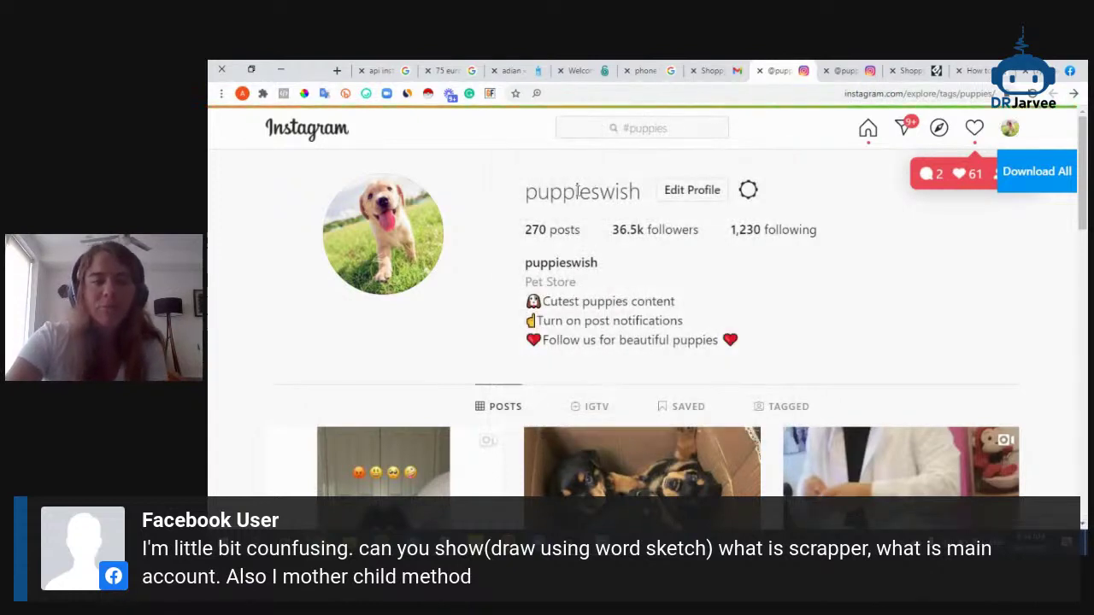
scroll(572, 230, down, 4)
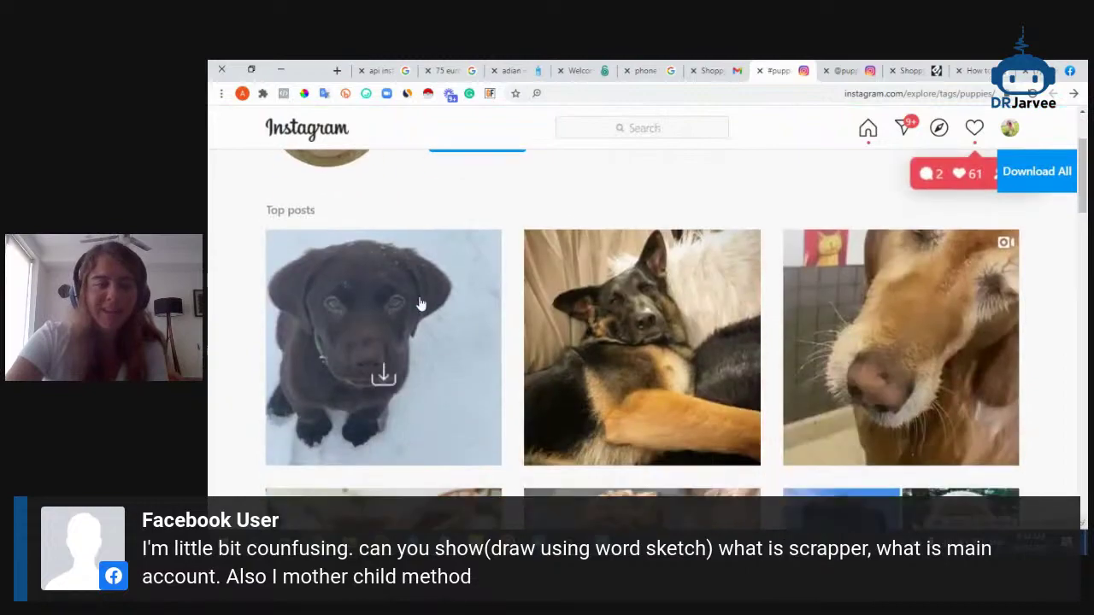
scroll(612, 345, down, 5)
From the black Labrador top post, open the breeder's followers and follow the first follower
click(618, 241)
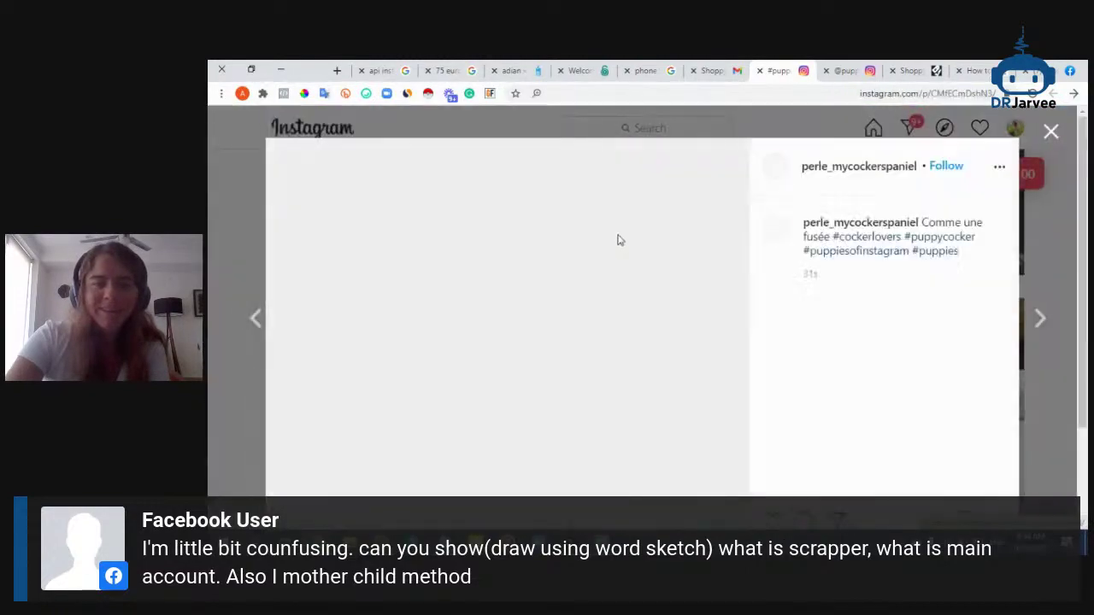
key(alt+Left)
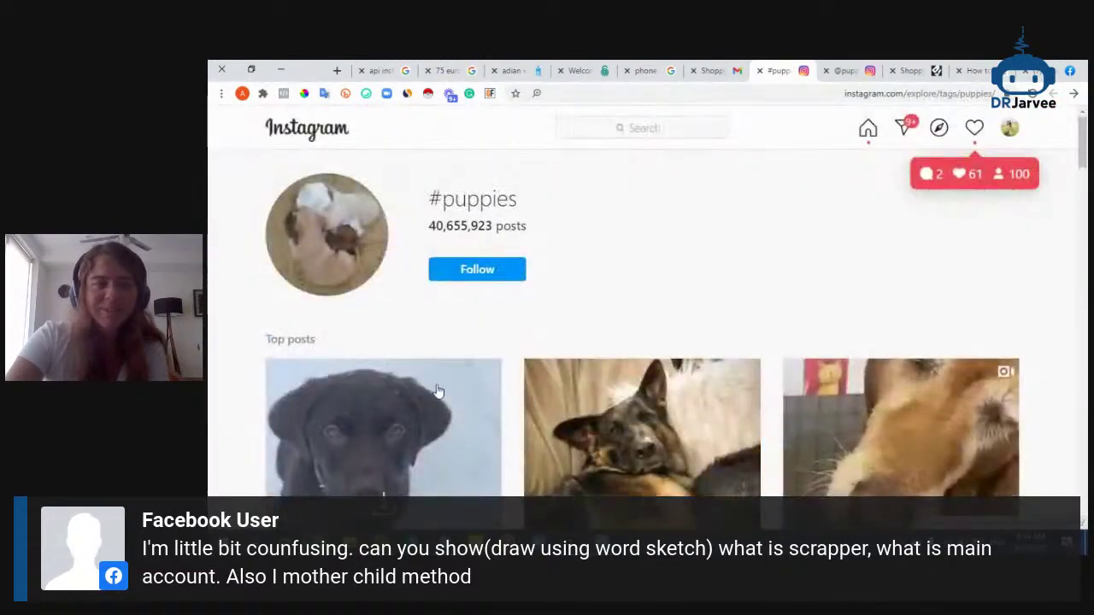
click(492, 363)
scroll(827, 286, down, 3)
scroll(830, 287, up, 3)
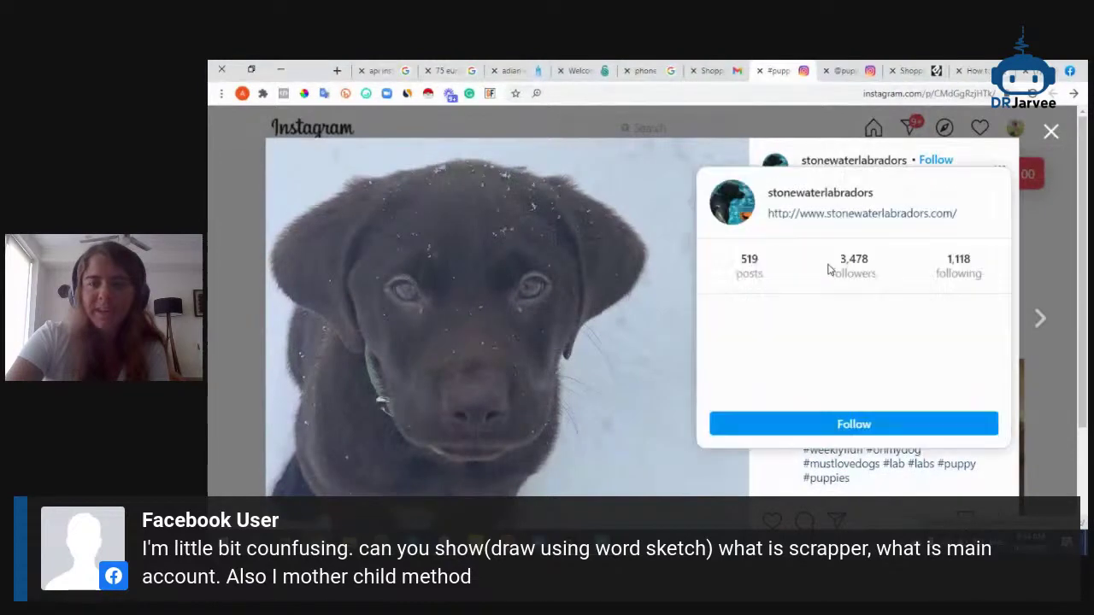
click(831, 163)
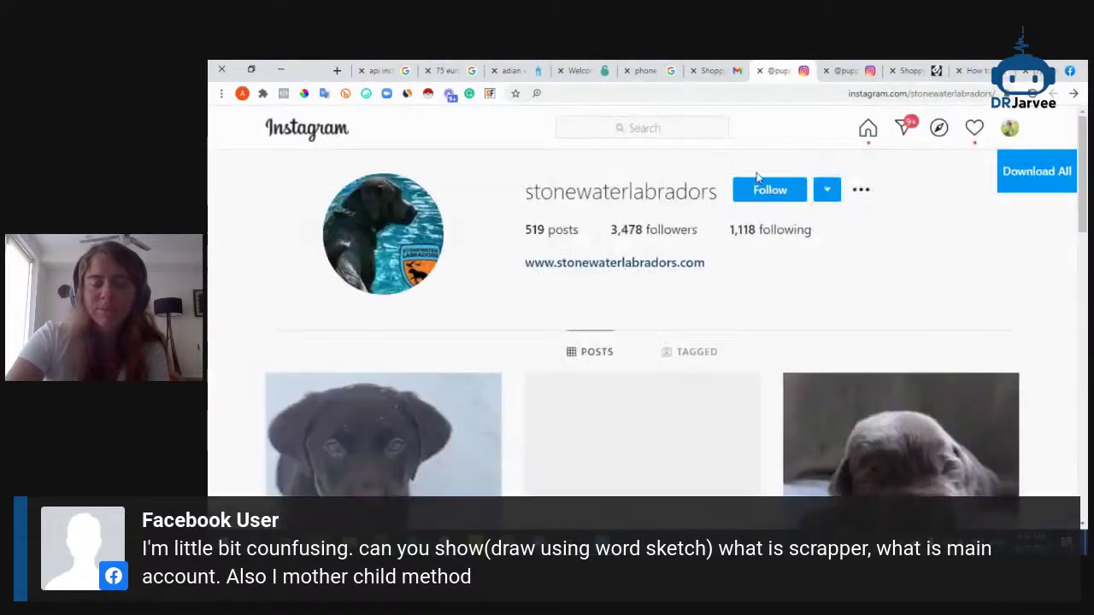
click(632, 230)
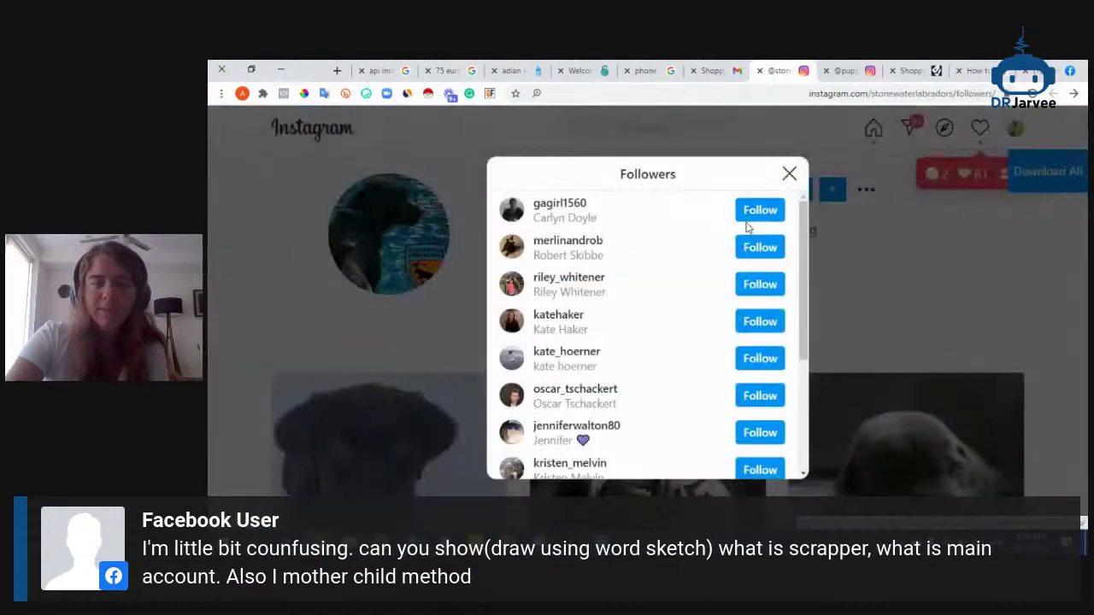
click(541, 206)
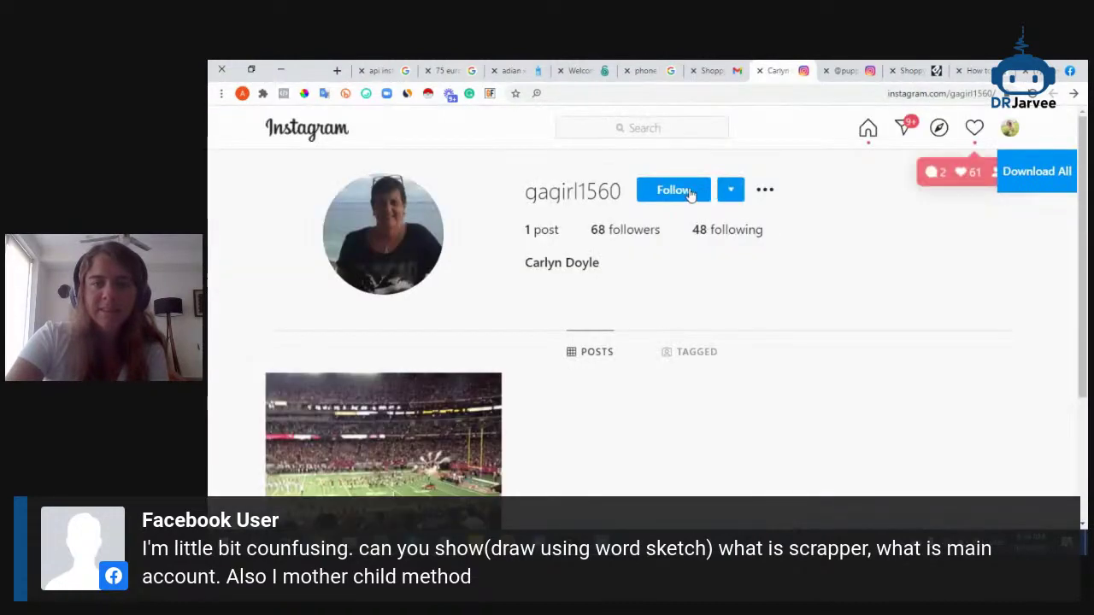
click(691, 191)
click(676, 192)
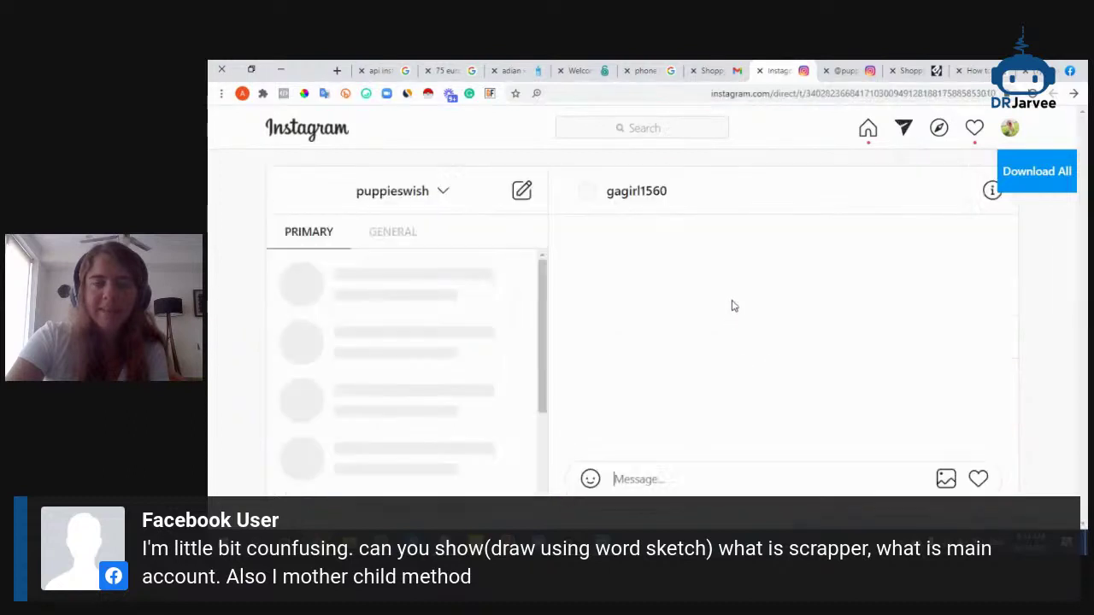
text(H)
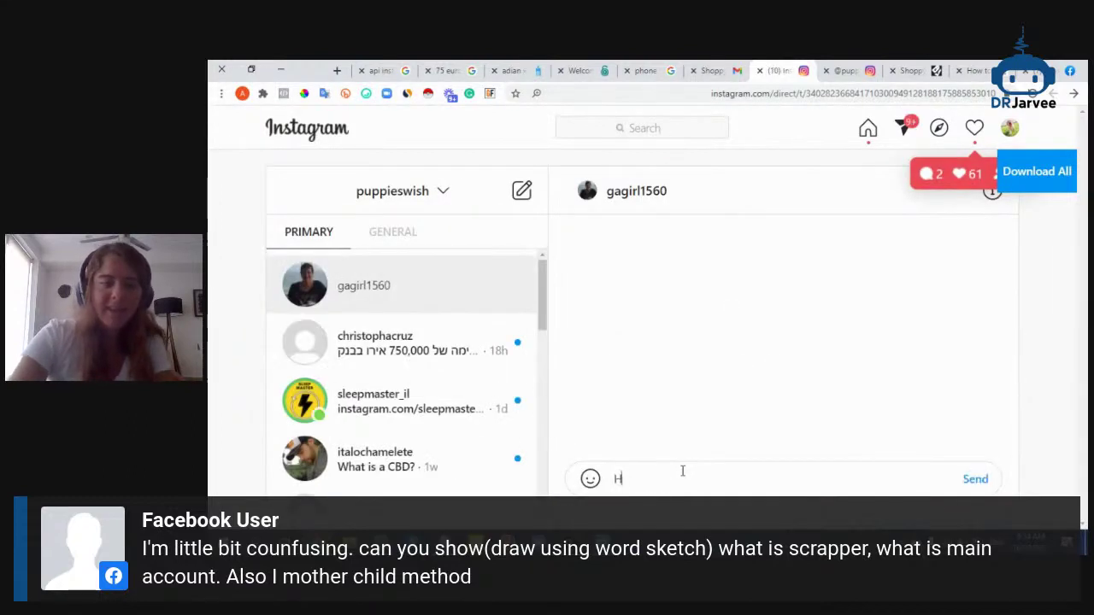
text(yy I saw )
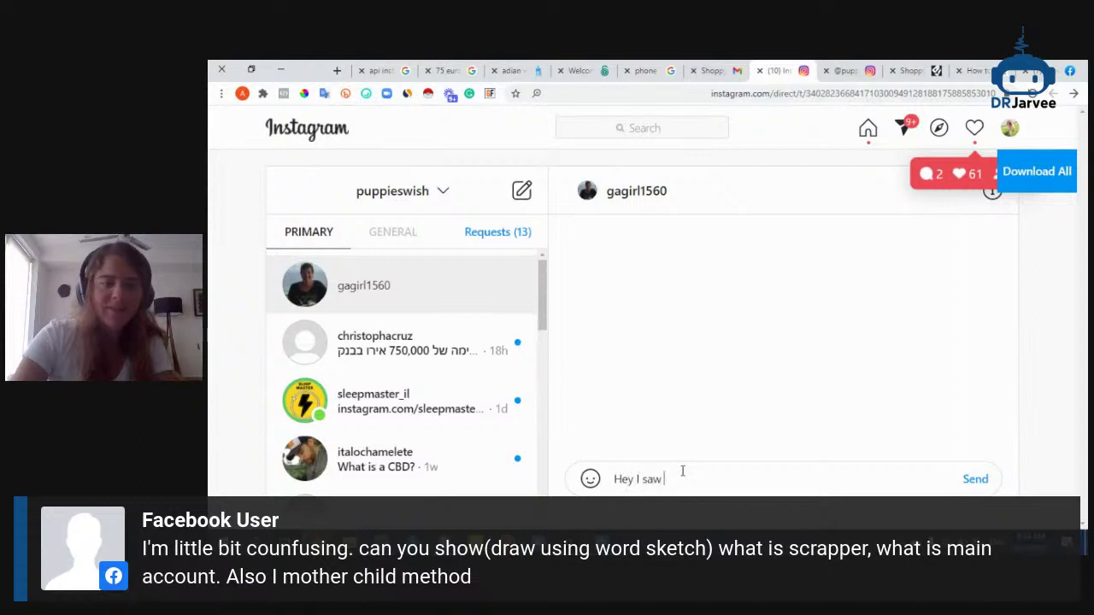
text(you are lo)
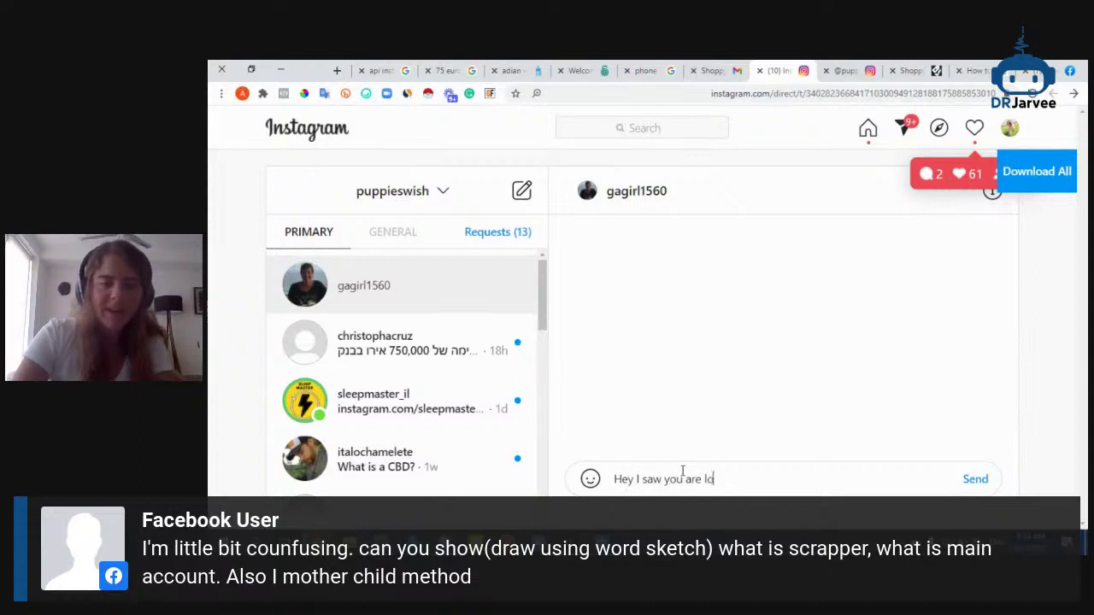
key(BackSpace)
key(BackSpace)
text(into )
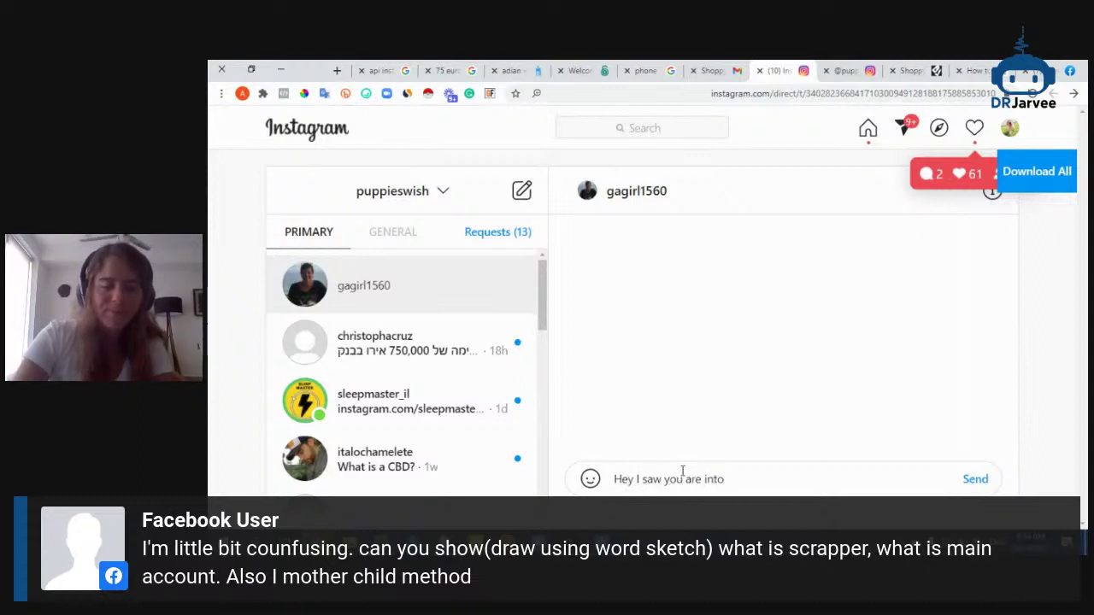
text(puppies pages, )
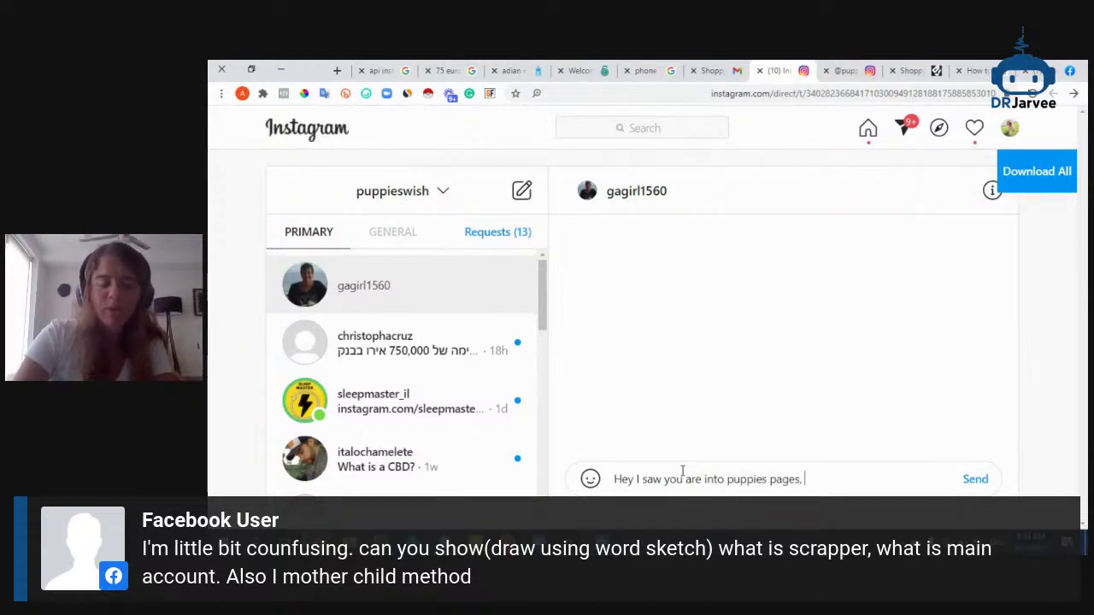
text(you are welcom)
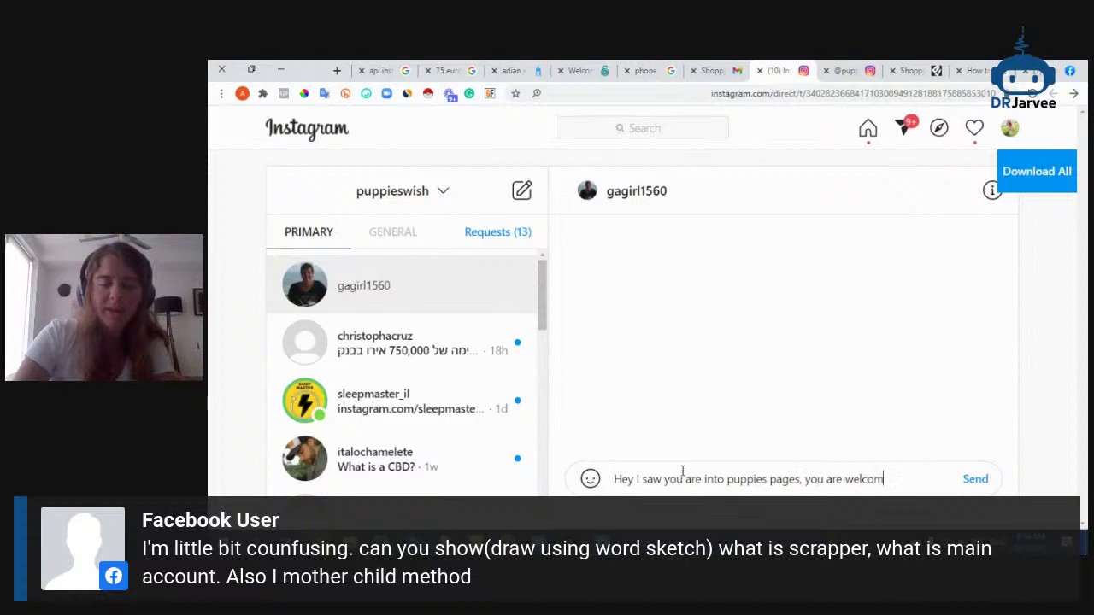
text(e to follow @)
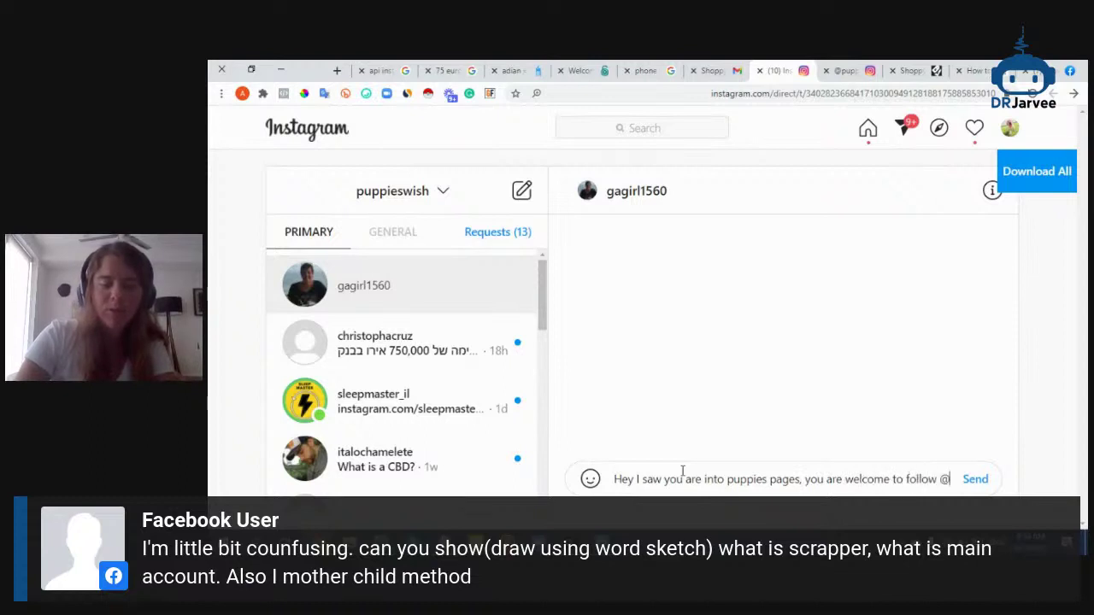
text(puppies)
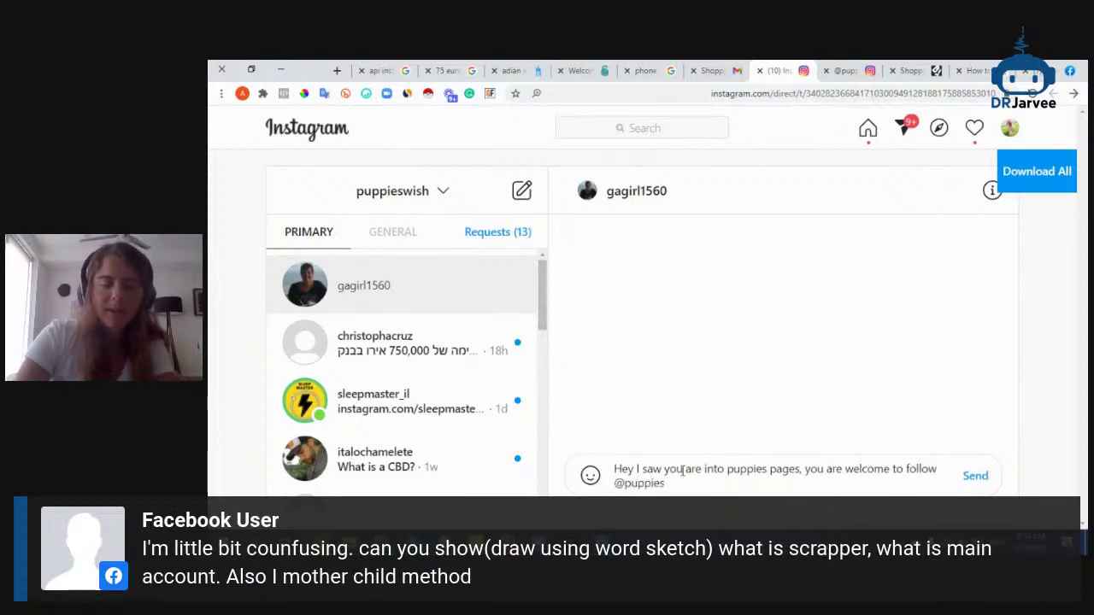
text(wish for the best conent o)
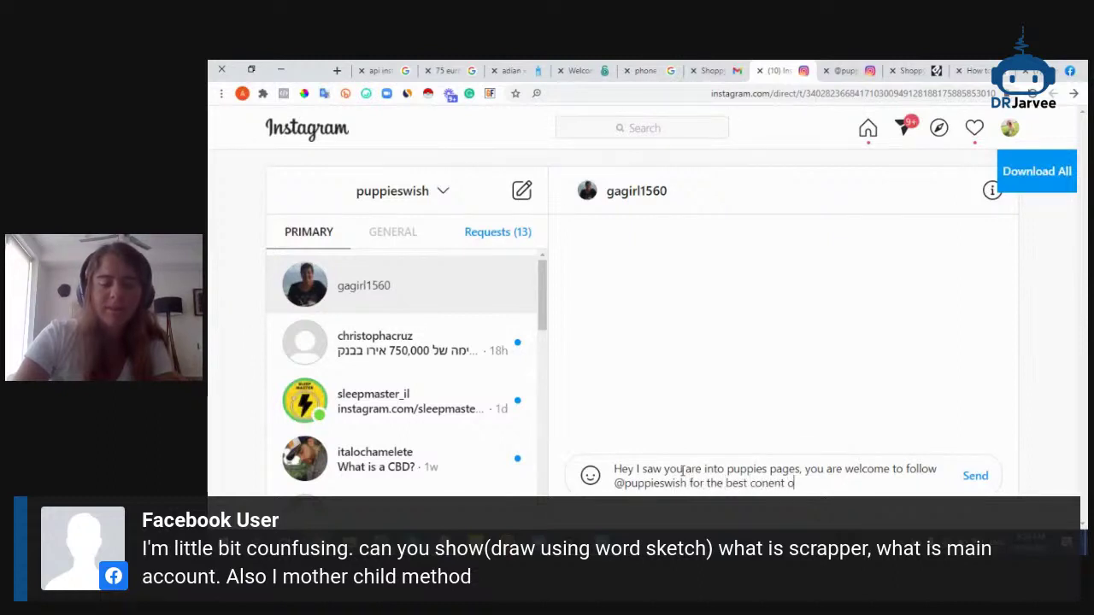
key(BackSpace)
key(BackSpace)
key(BackSpace)
key(BackSpace)
key(BackSpace)
text(tent)
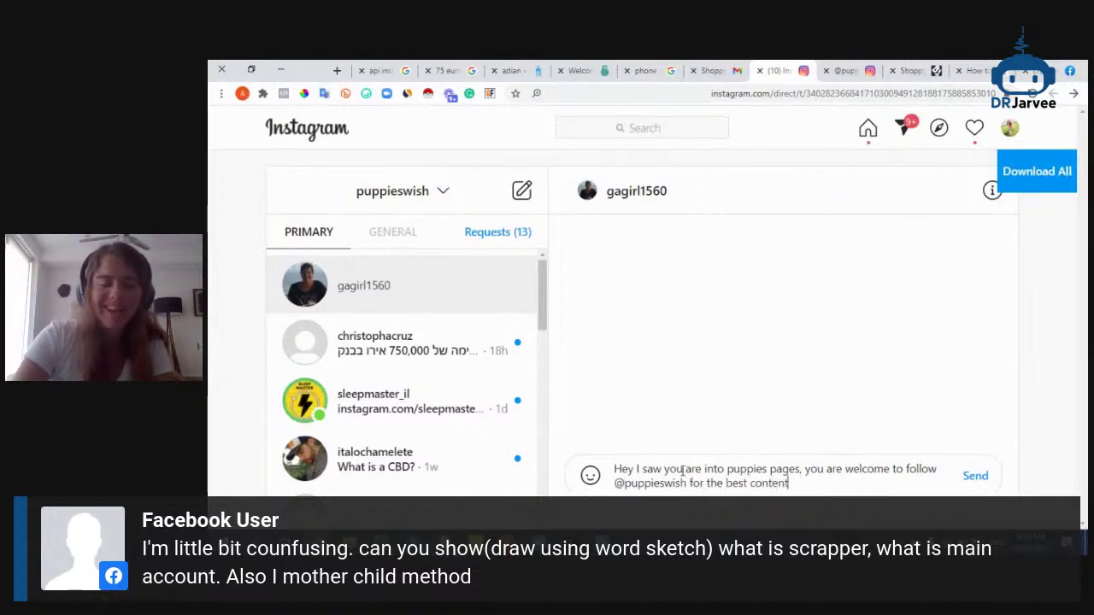
text( out there for puppies!)
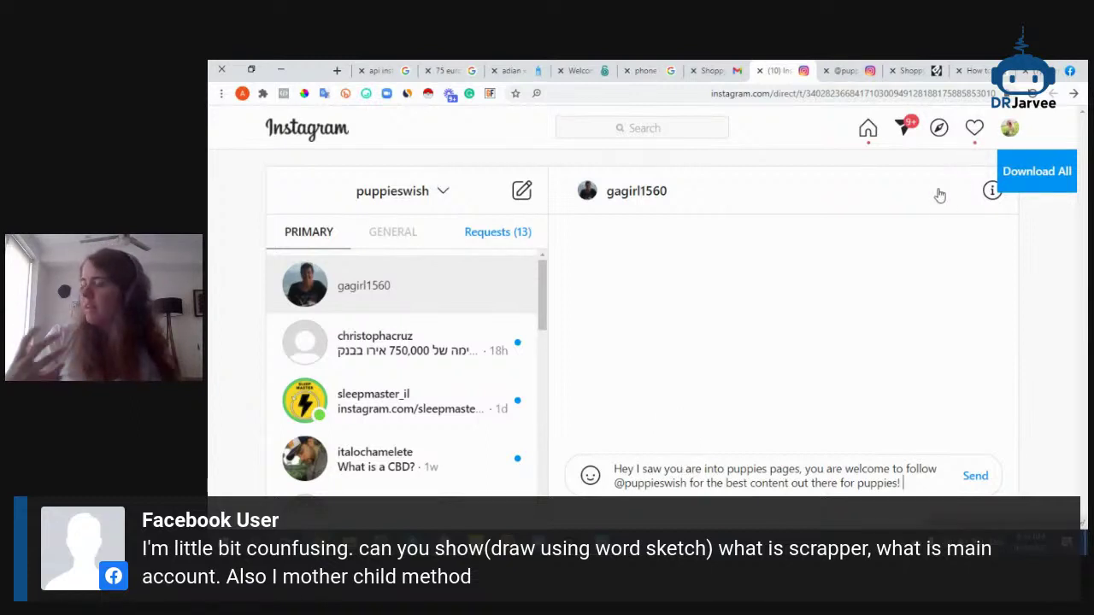
Go back to the Instagram home feed and bring up the open browser windows
click(1010, 136)
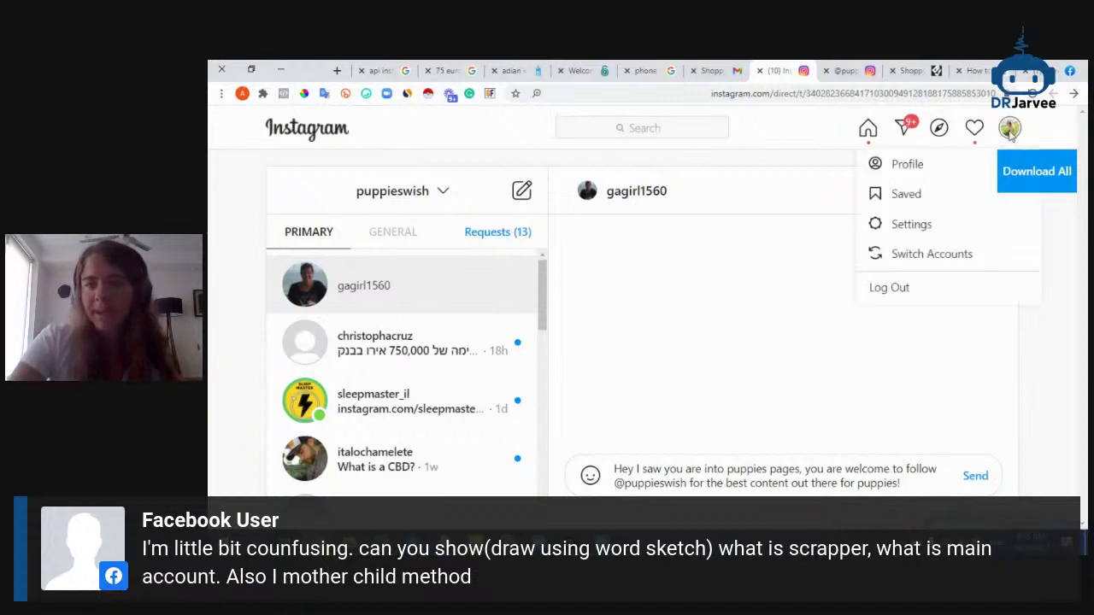
click(739, 169)
click(295, 128)
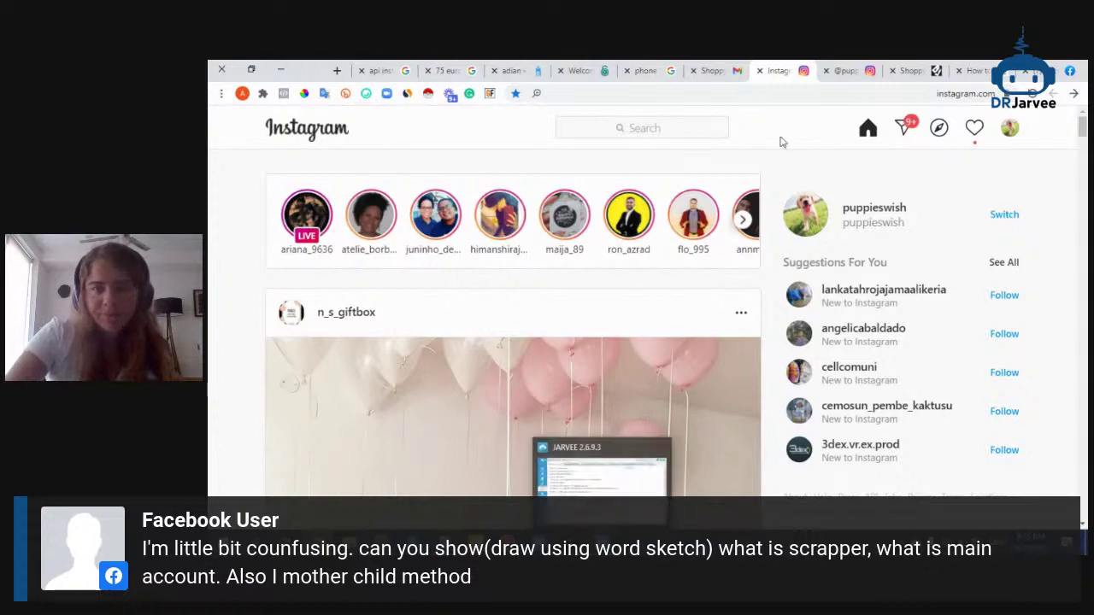
click(419, 603)
In StreamYard, briefly feature the 'stepy by step tutorial' comment, then hide it from the stream
click(414, 478)
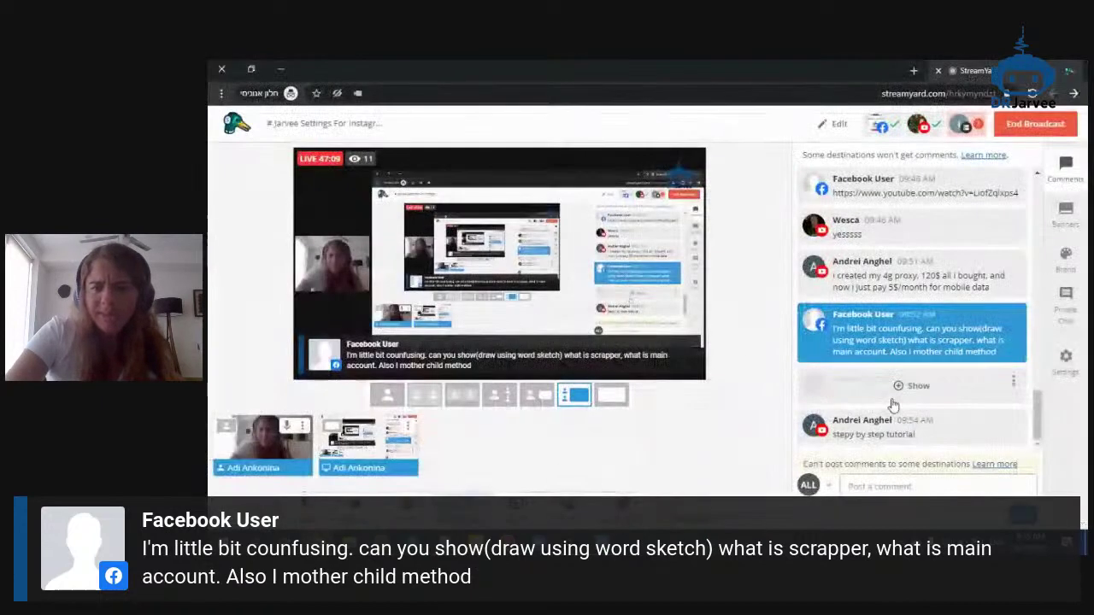
click(806, 385)
click(842, 419)
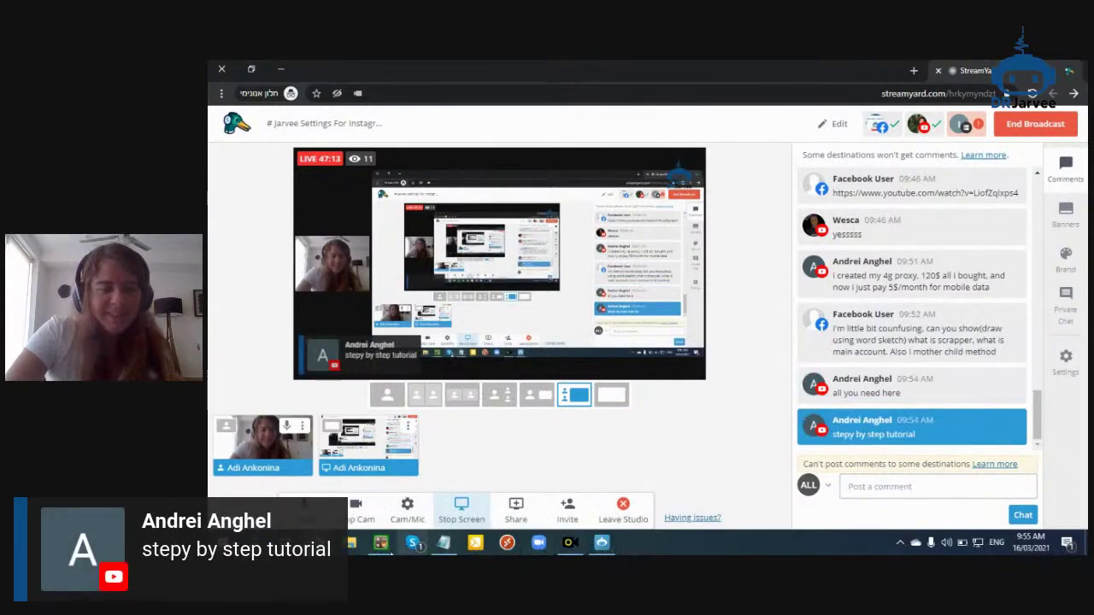
click(318, 543)
click(911, 427)
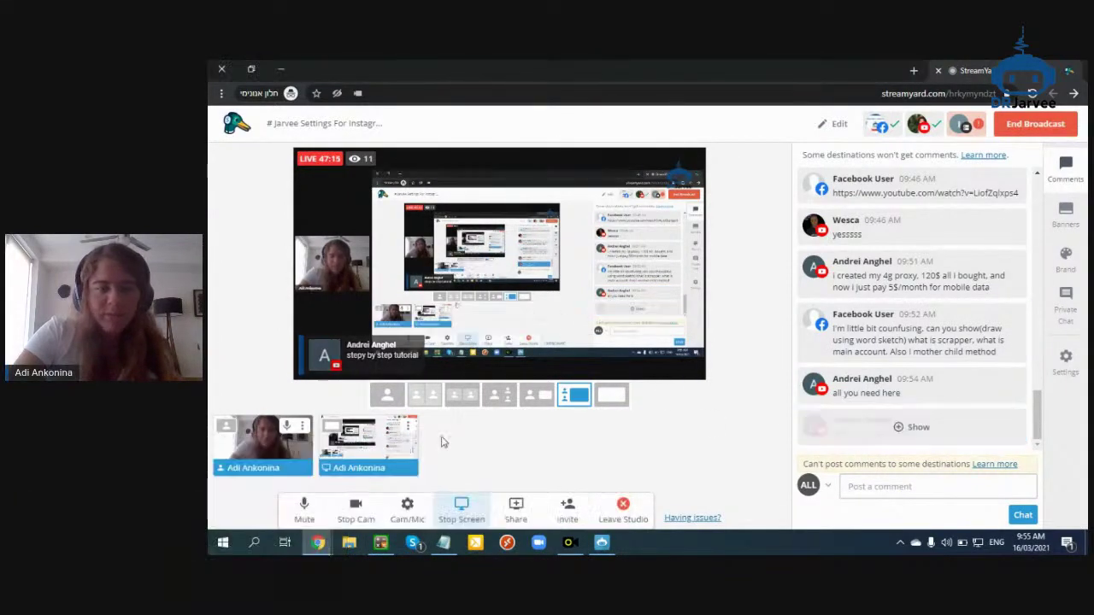
Bring the Instagram browser window forward, then switch to the Jarvee app
mouse_move(321, 542)
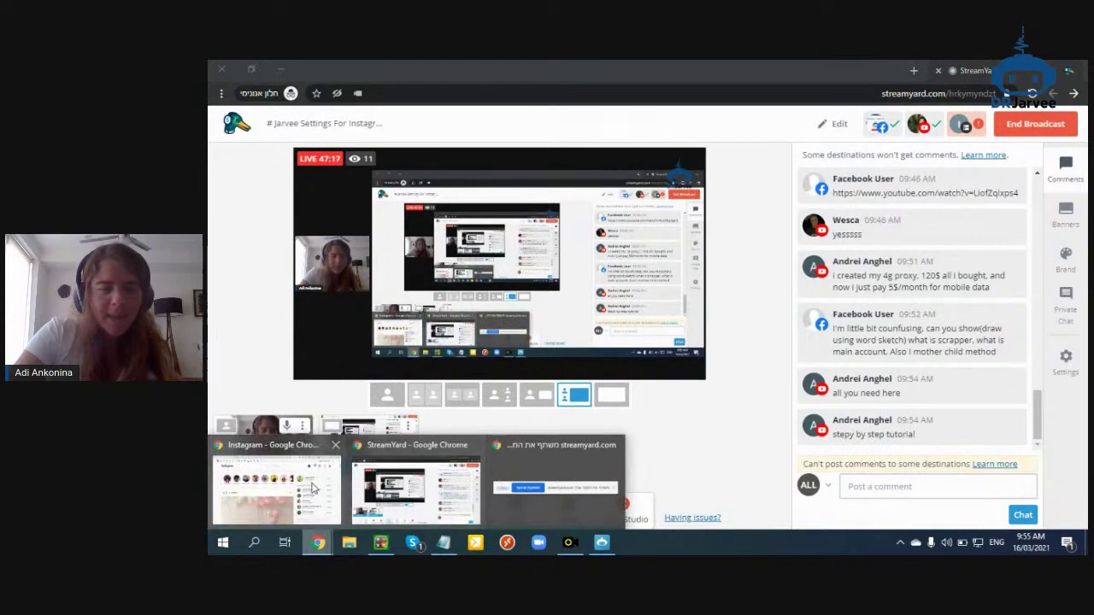
click(282, 483)
click(602, 543)
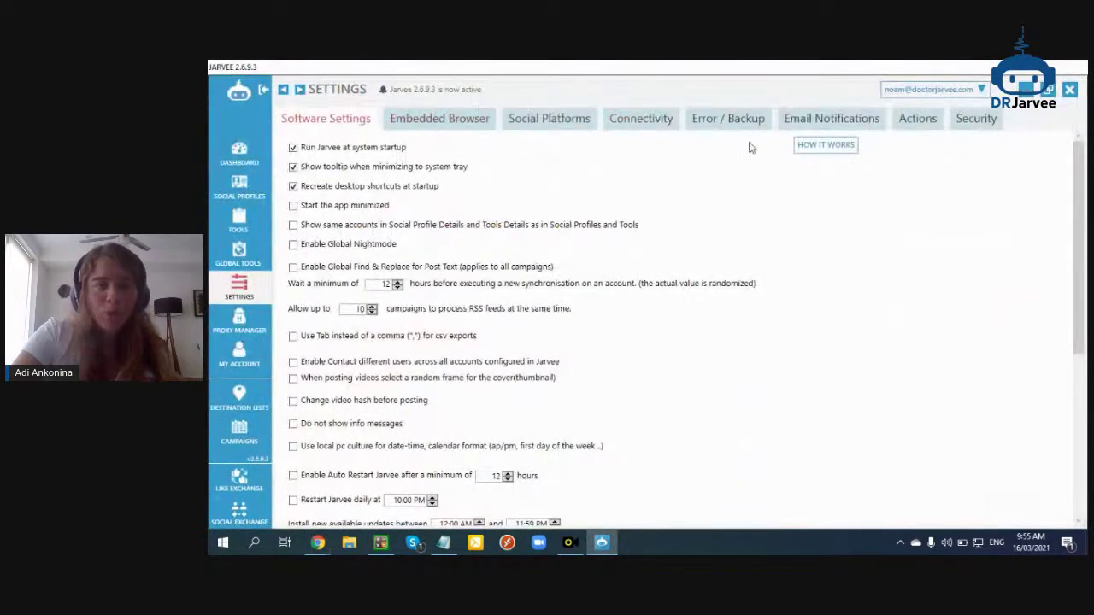
Go to Tools, then Social Profiles, and open the Add Profile dialog
click(244, 226)
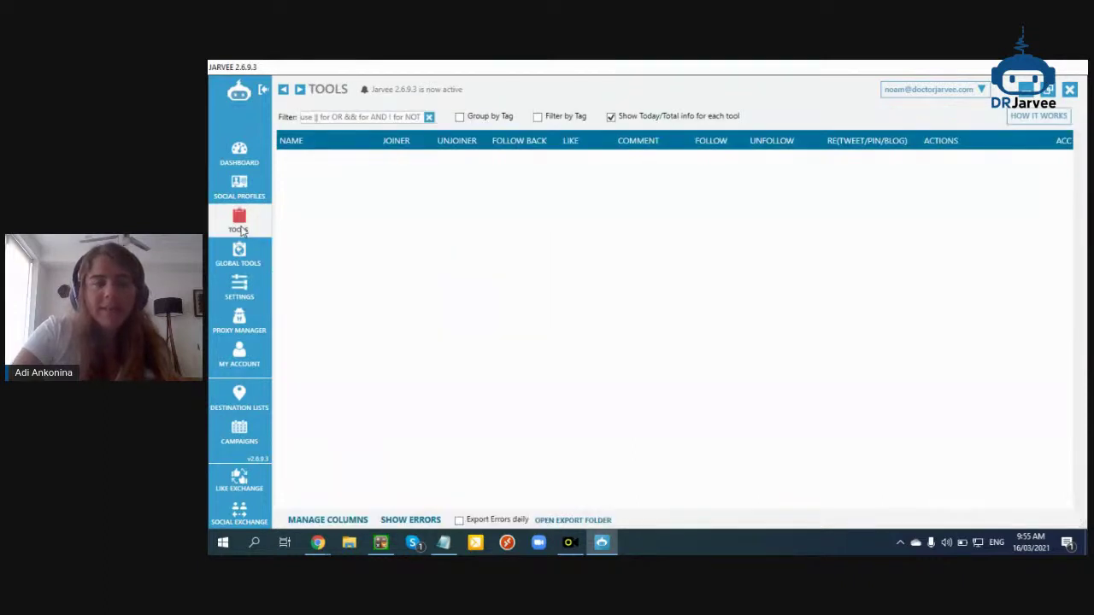
click(252, 196)
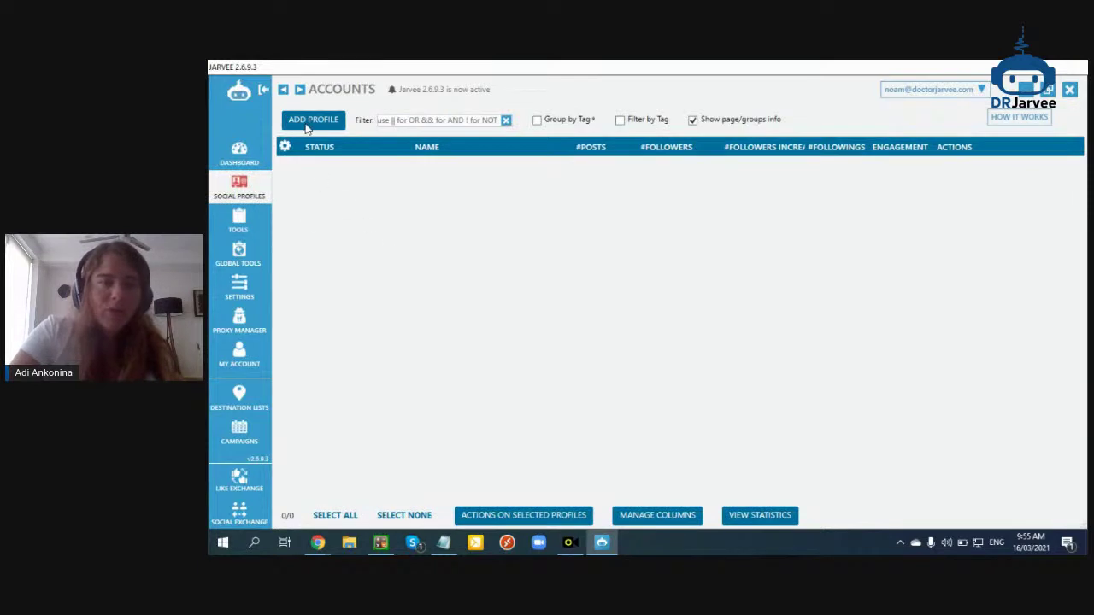
click(314, 120)
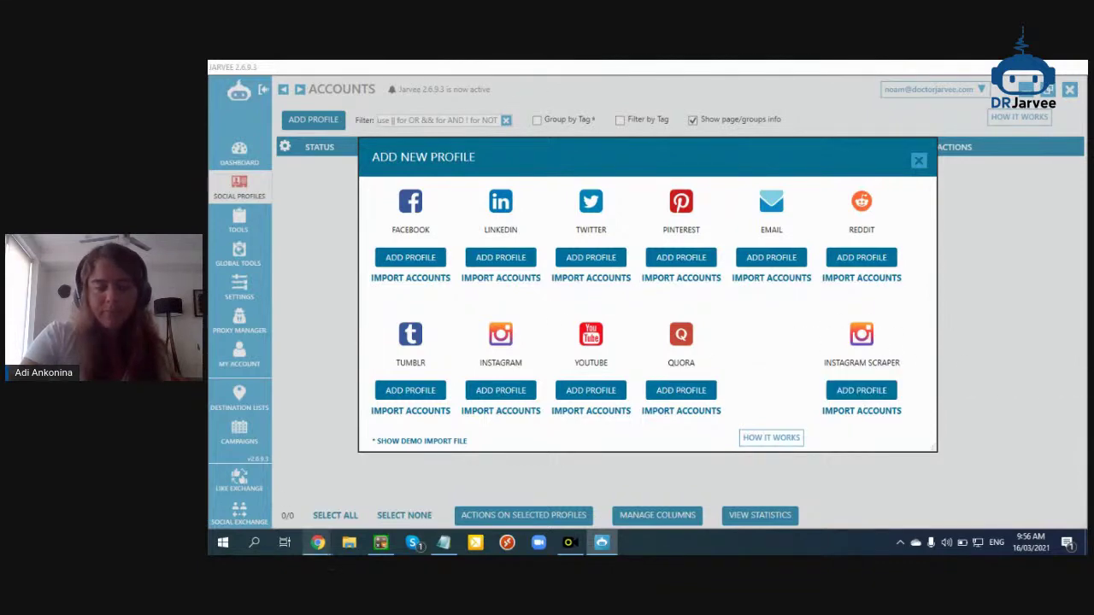
Load jarvee.com in the Chrome browser
mouse_move(318, 542)
click(289, 496)
click(643, 70)
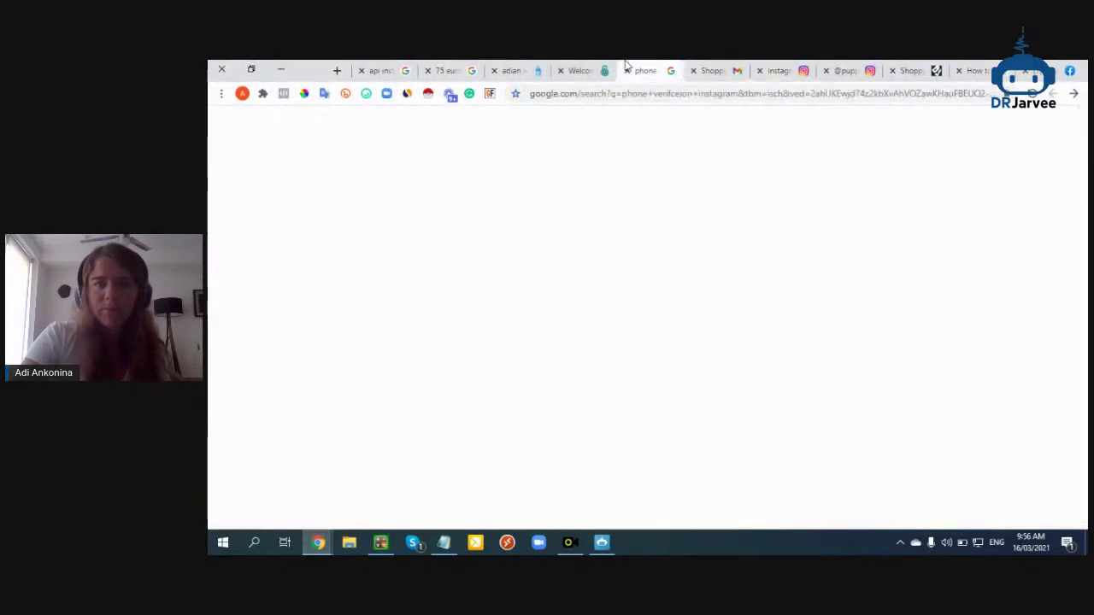
click(697, 94)
text(pu)
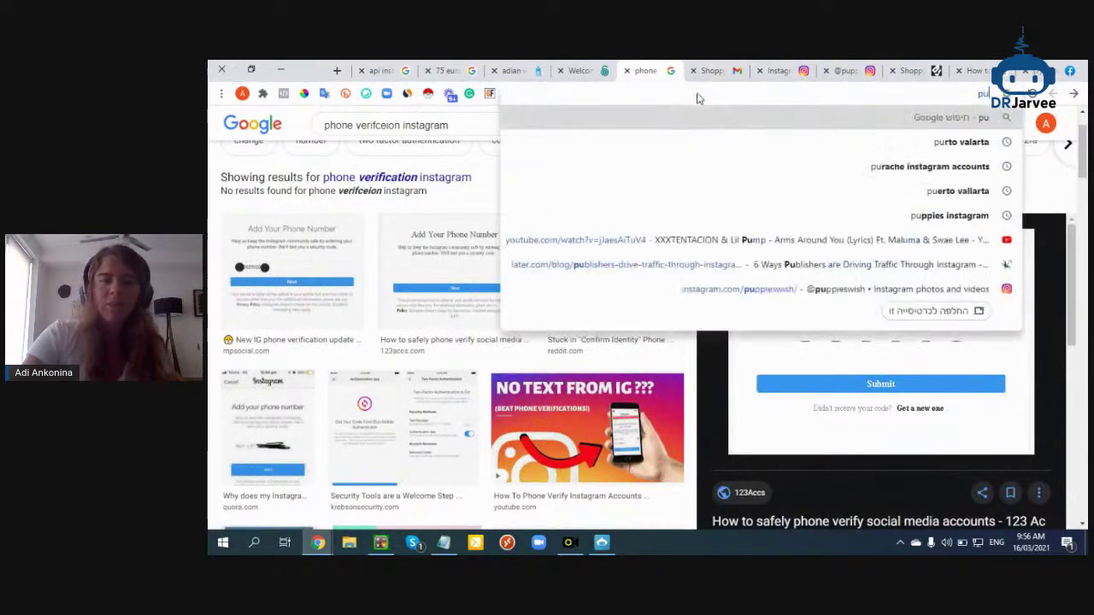
key(BackSpace)
key(BackSpace)
key(Return)
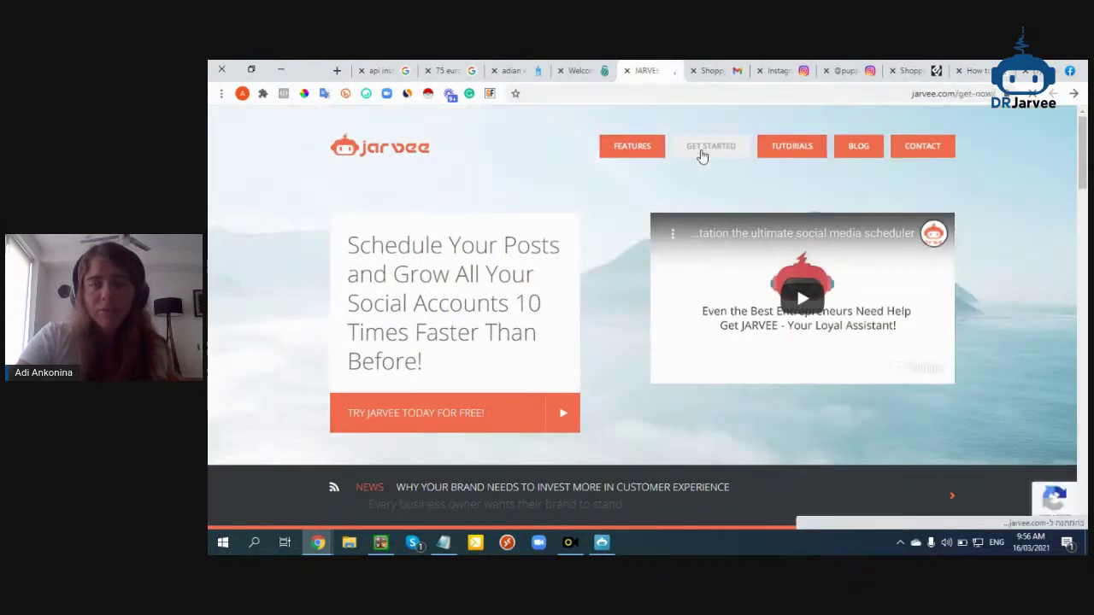
Open jarvee.com's Get Started packages and highlight the Professional plan's accounts and price
click(702, 154)
scroll(706, 149, down, 2)
drag(807, 346, 784, 351)
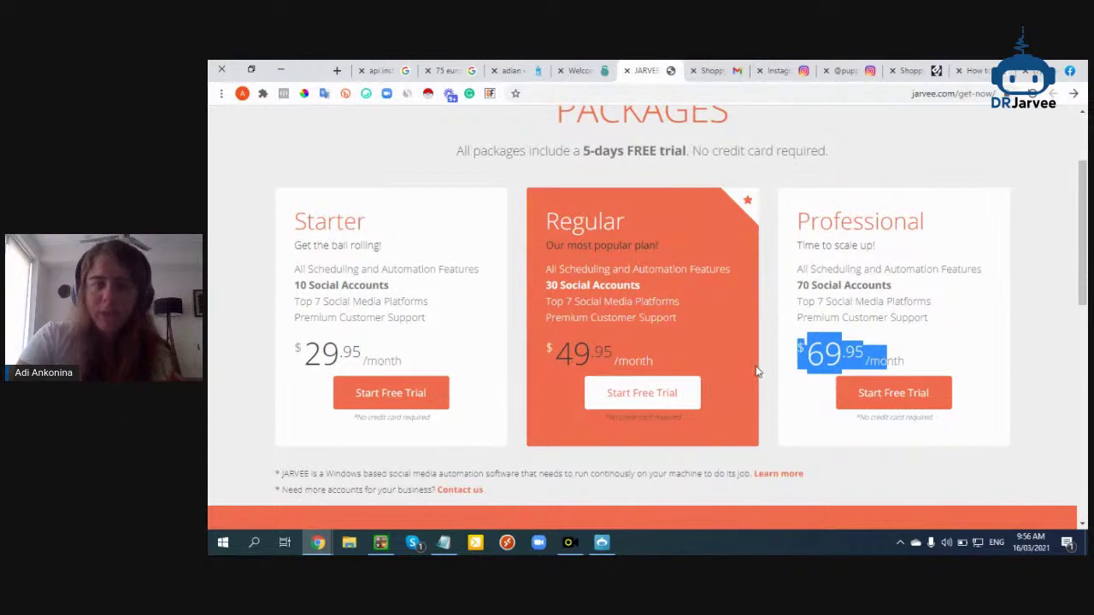
click(602, 543)
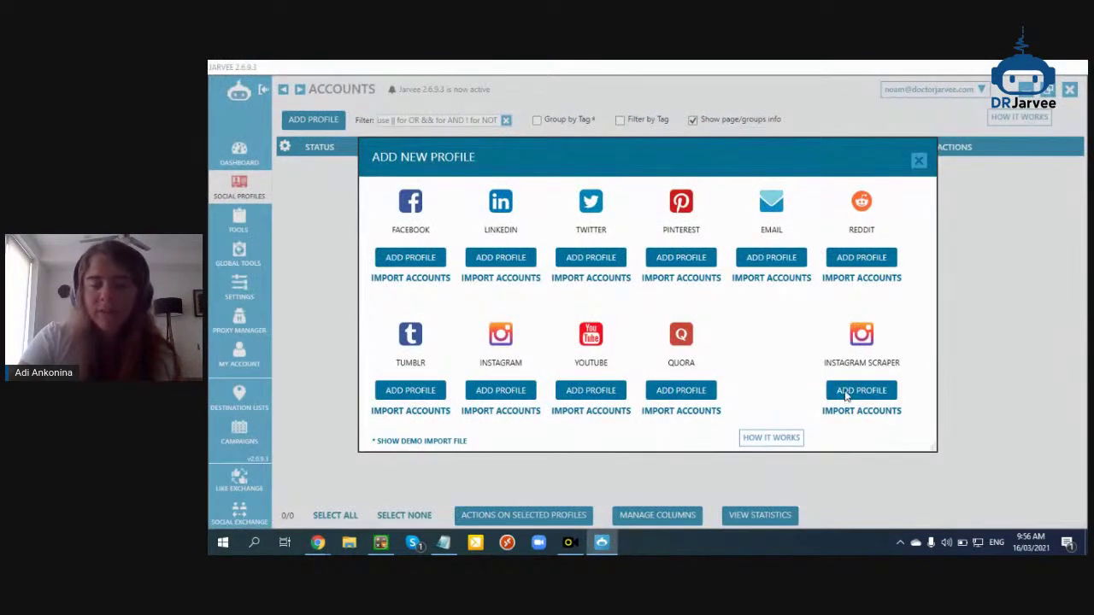
mouse_move(847, 391)
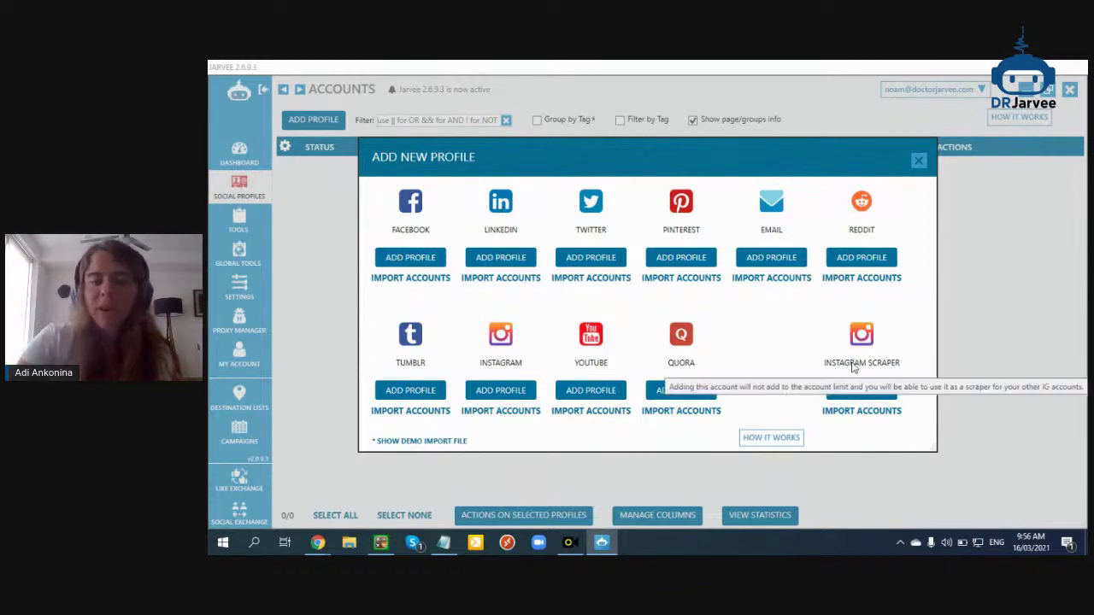
mouse_move(318, 543)
click(291, 478)
drag(833, 285, 842, 376)
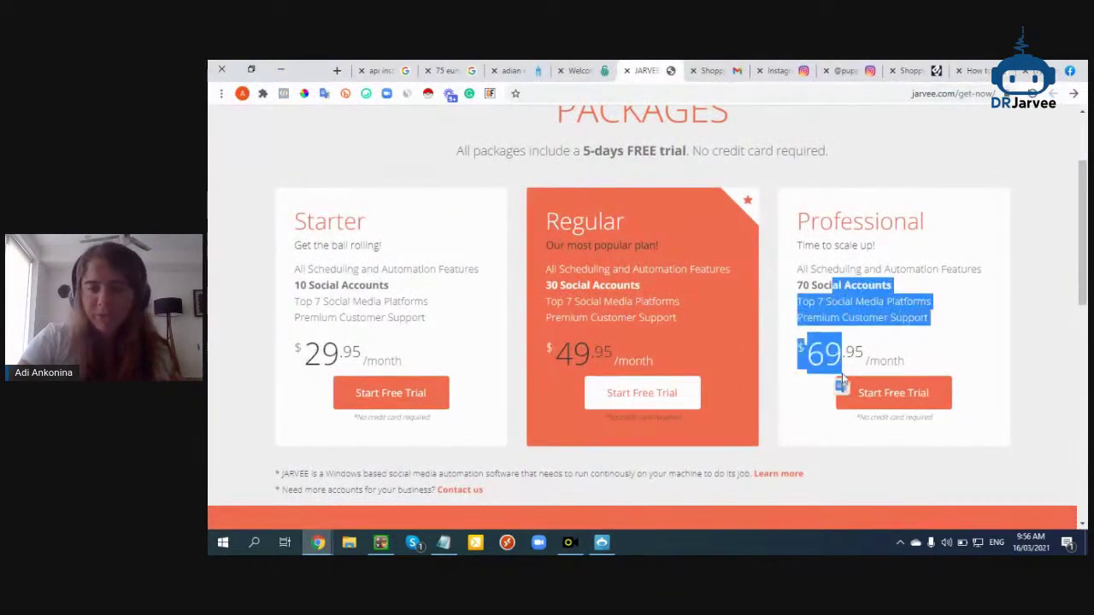
key(alt+Tab)
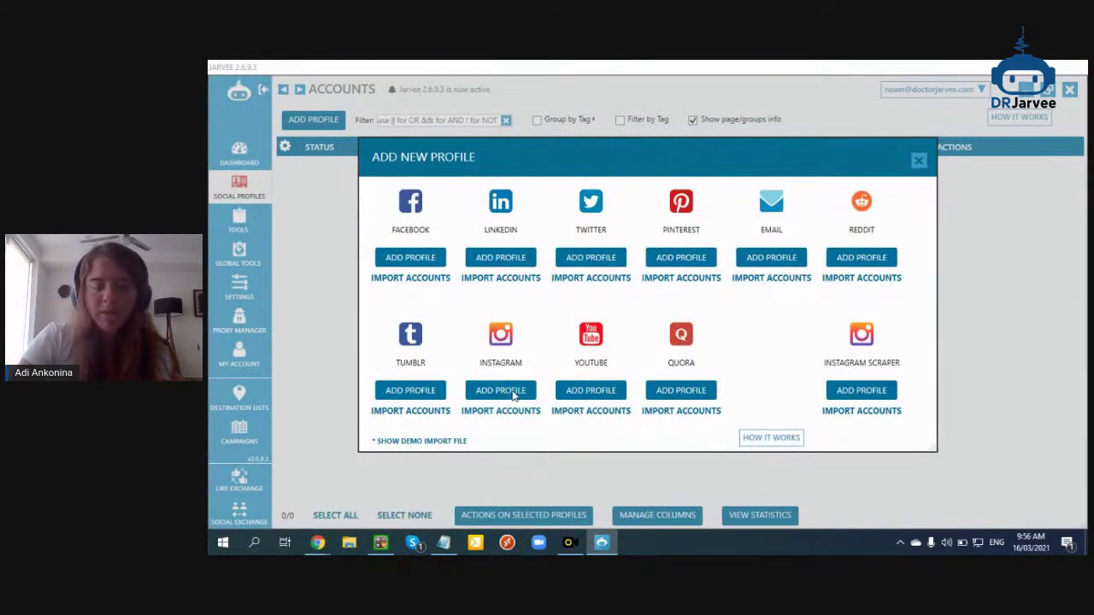
Compare the plans: Starter 10 accounts, Regular 30 accounts at $49.95, Professional 70 accounts
mouse_move(318, 543)
click(291, 479)
click(377, 346)
drag(351, 352, 295, 352)
click(313, 285)
drag(313, 285, 297, 285)
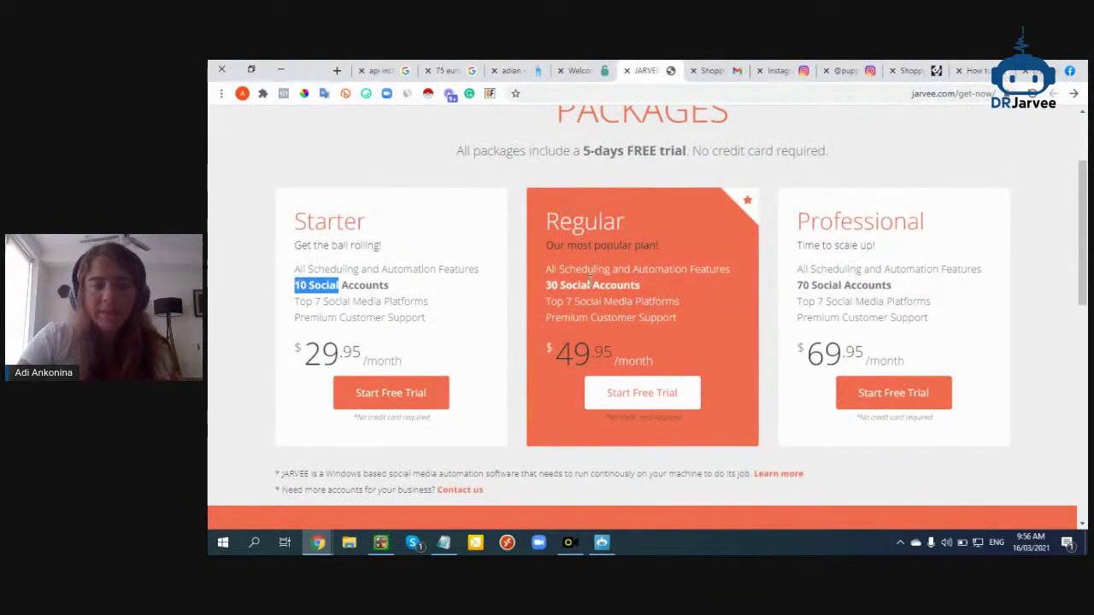
drag(590, 284, 547, 285)
drag(620, 343, 549, 351)
drag(574, 283, 547, 286)
drag(813, 287, 798, 288)
click(805, 288)
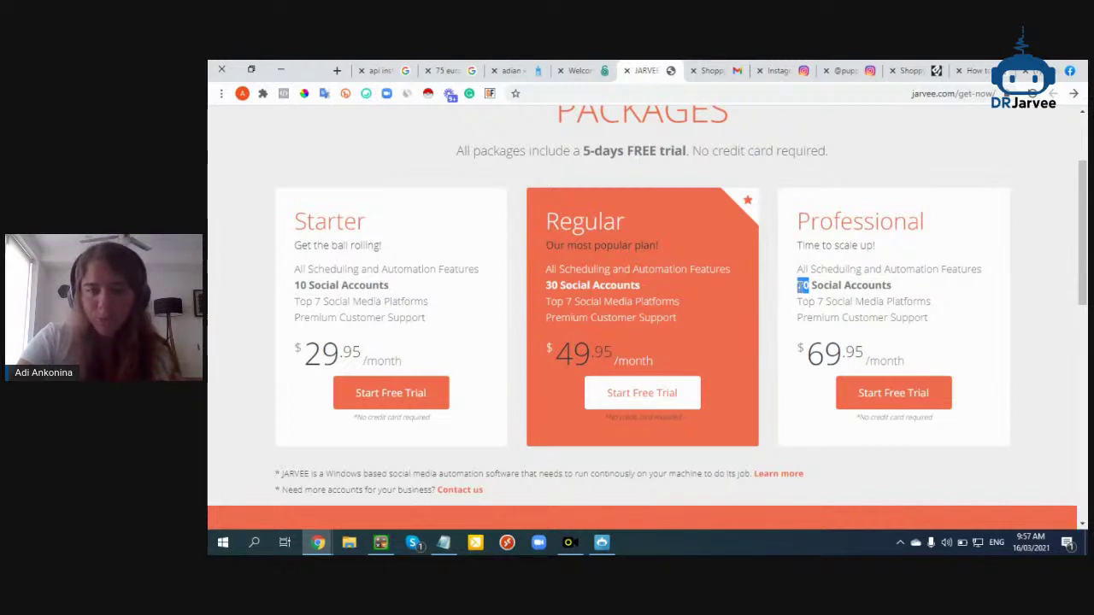
click(863, 353)
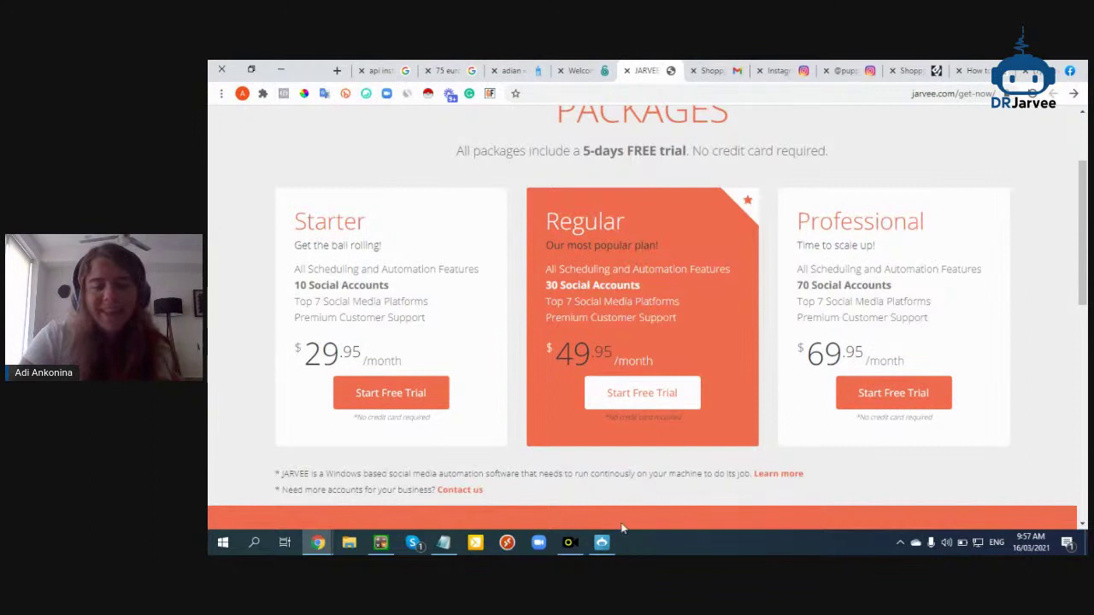
click(602, 542)
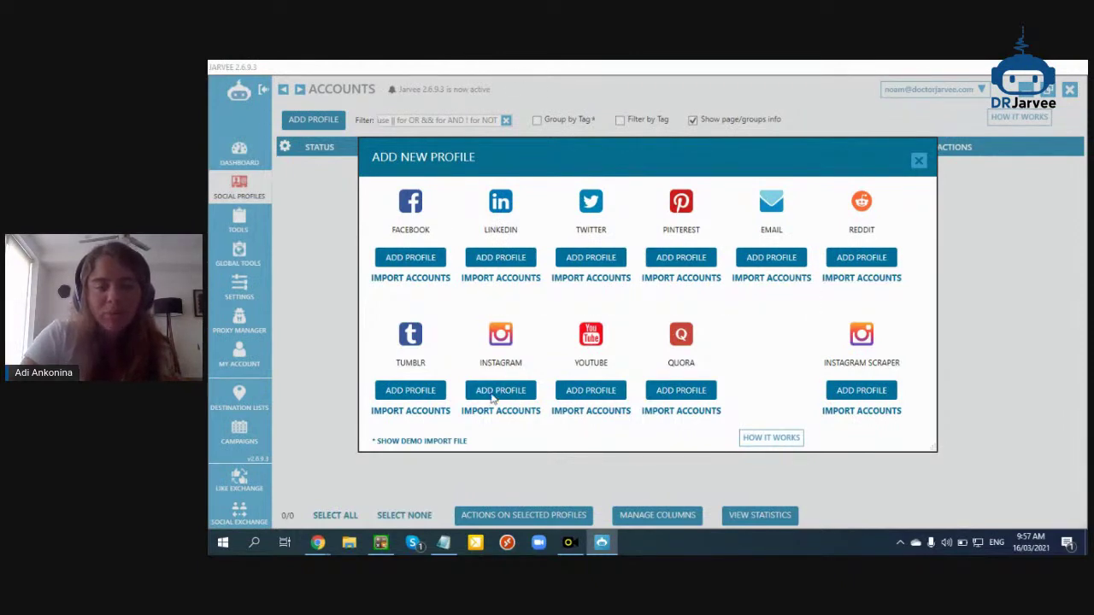
Attempt an Instagram Scraper profile, dismiss the Professional-licence warning, and add a plain Instagram profile
click(865, 392)
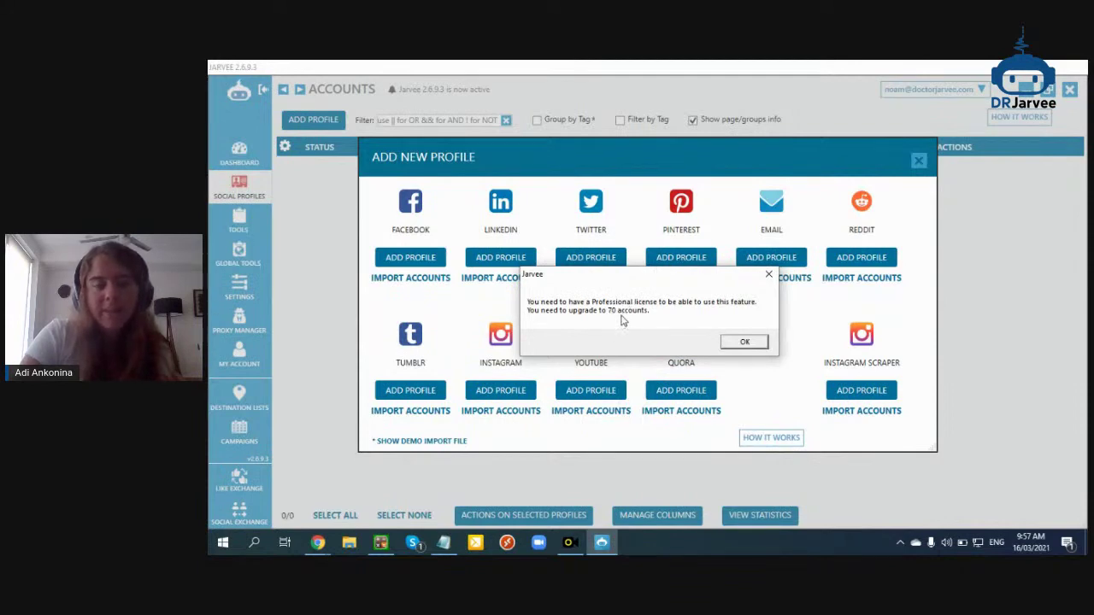
click(740, 342)
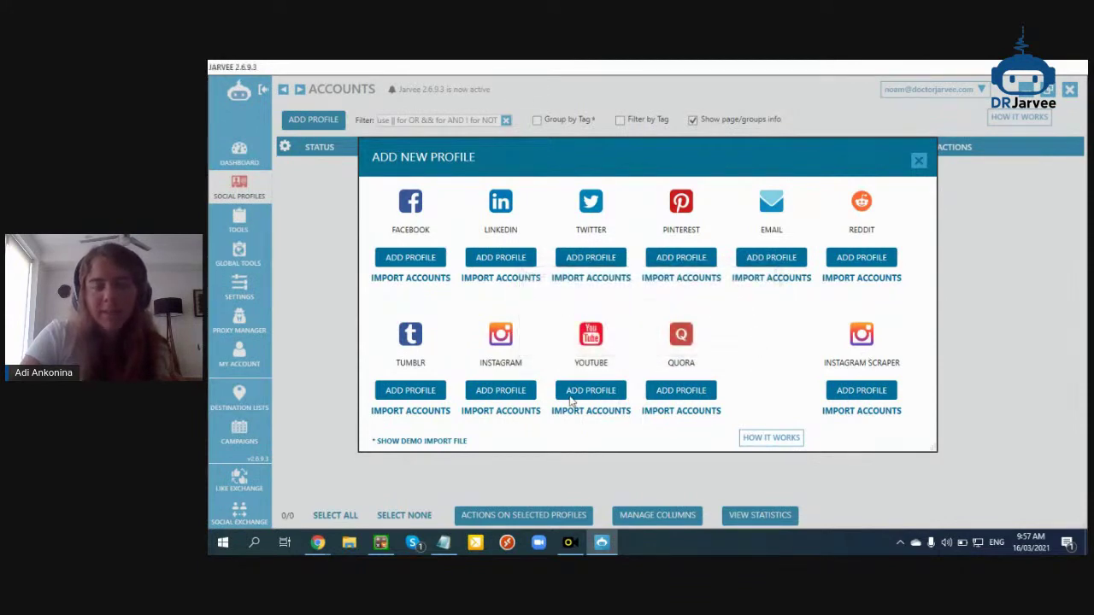
click(518, 400)
Rename the new profile to 'scraper 1' and tag it 'scraper'
drag(376, 203, 275, 207)
text(scraper 1)
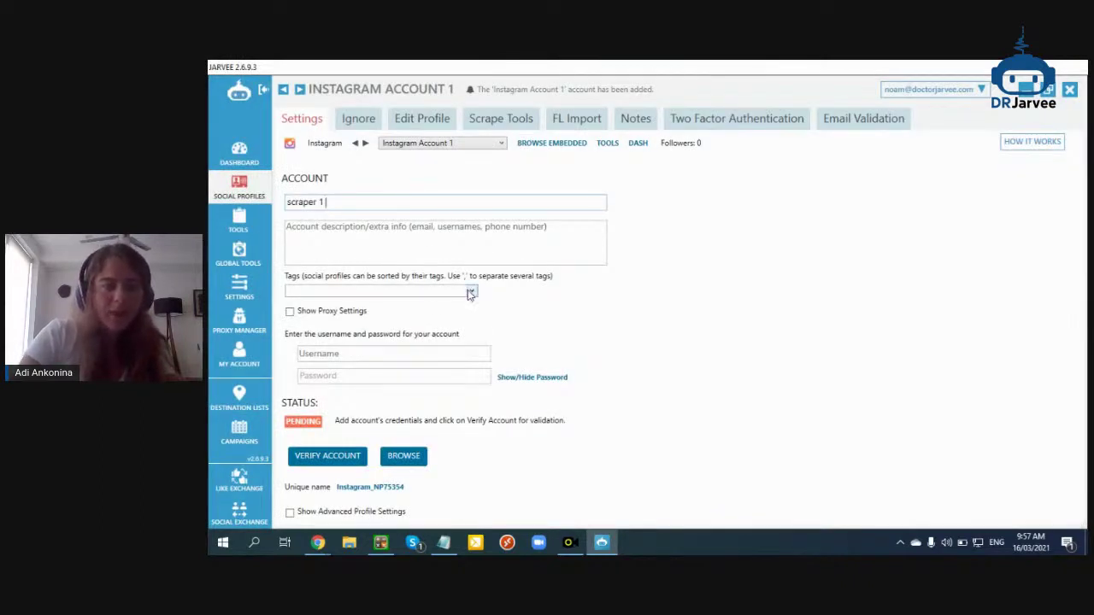
click(434, 294)
text(scraper)
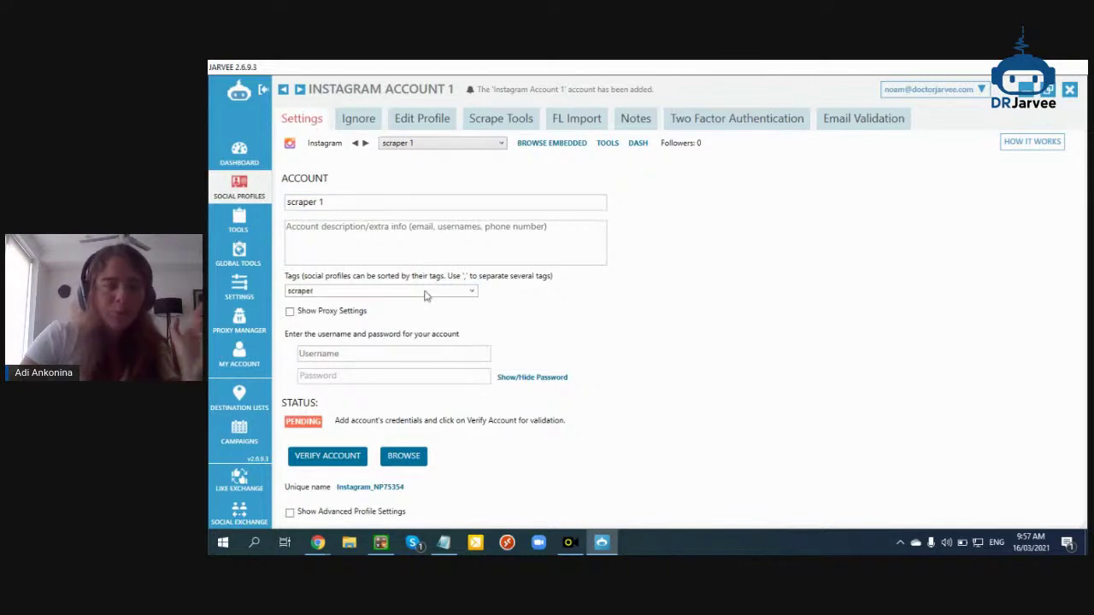
Review Settings > Social Platforms > Instagram and scraper 1's Like tool settings
click(250, 292)
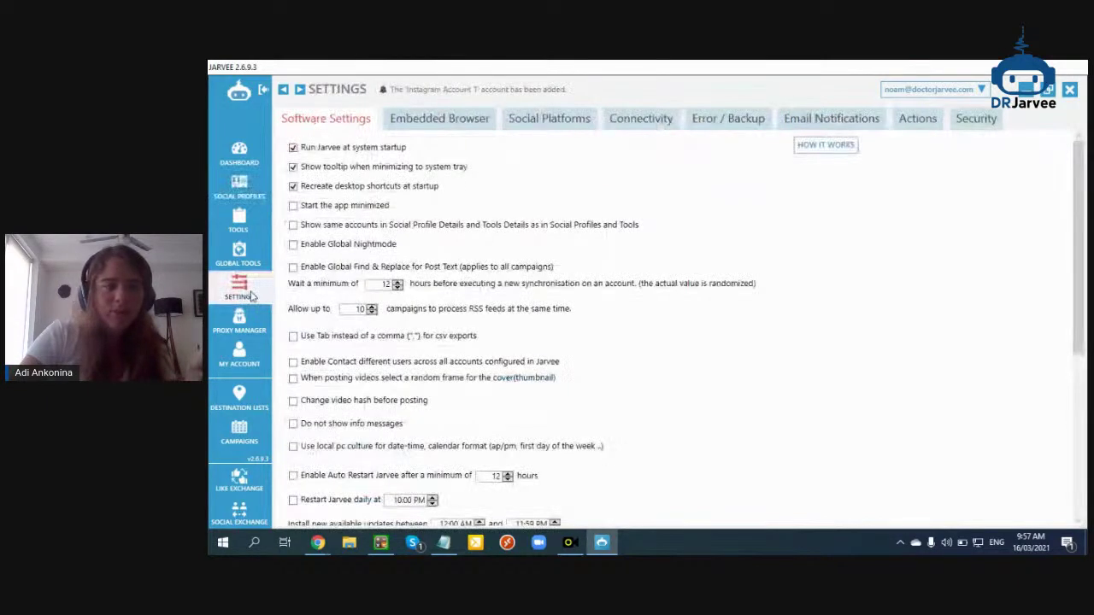
click(554, 124)
click(306, 171)
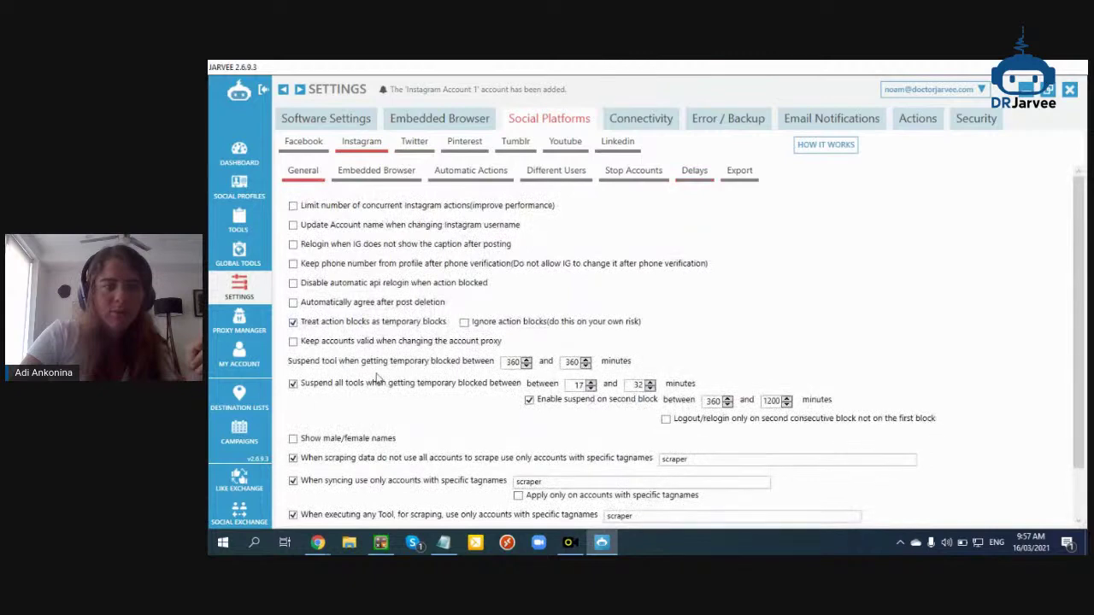
click(239, 224)
mouse_move(330, 176)
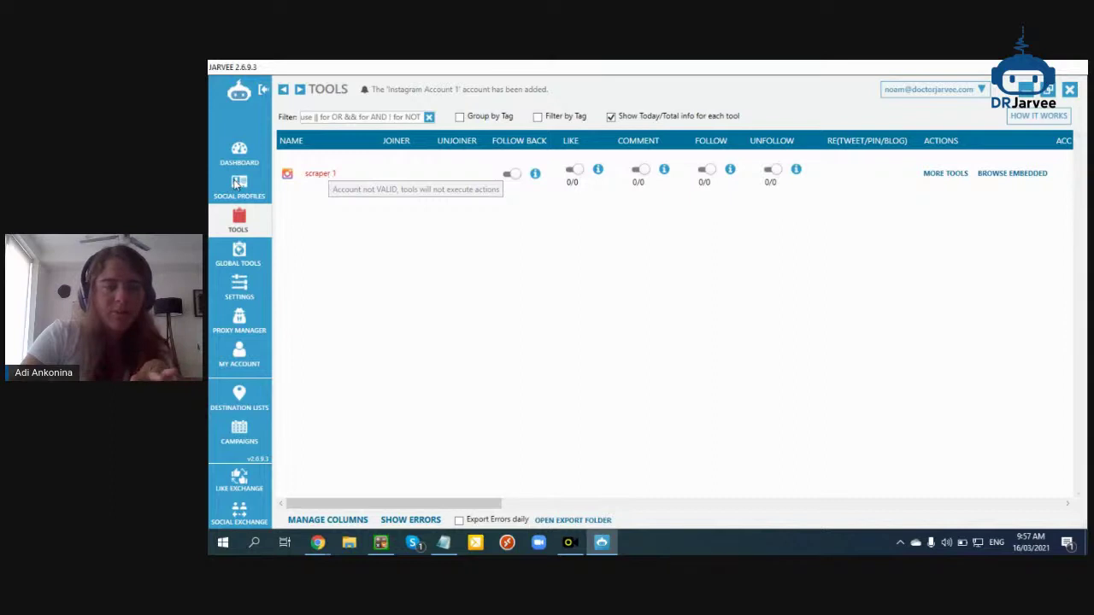
double_click(295, 175)
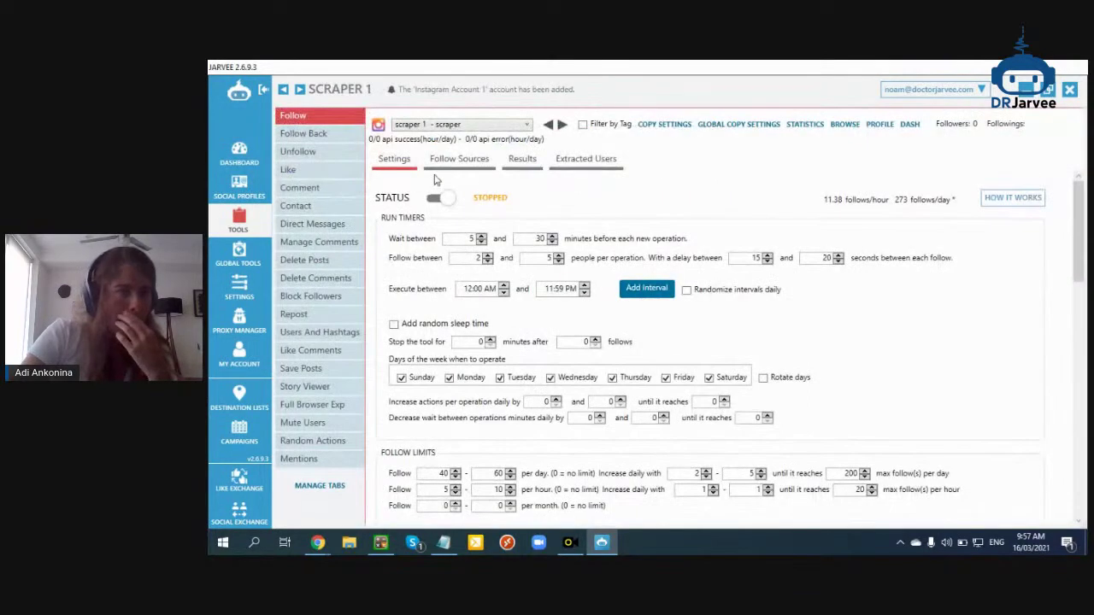
click(288, 169)
click(239, 186)
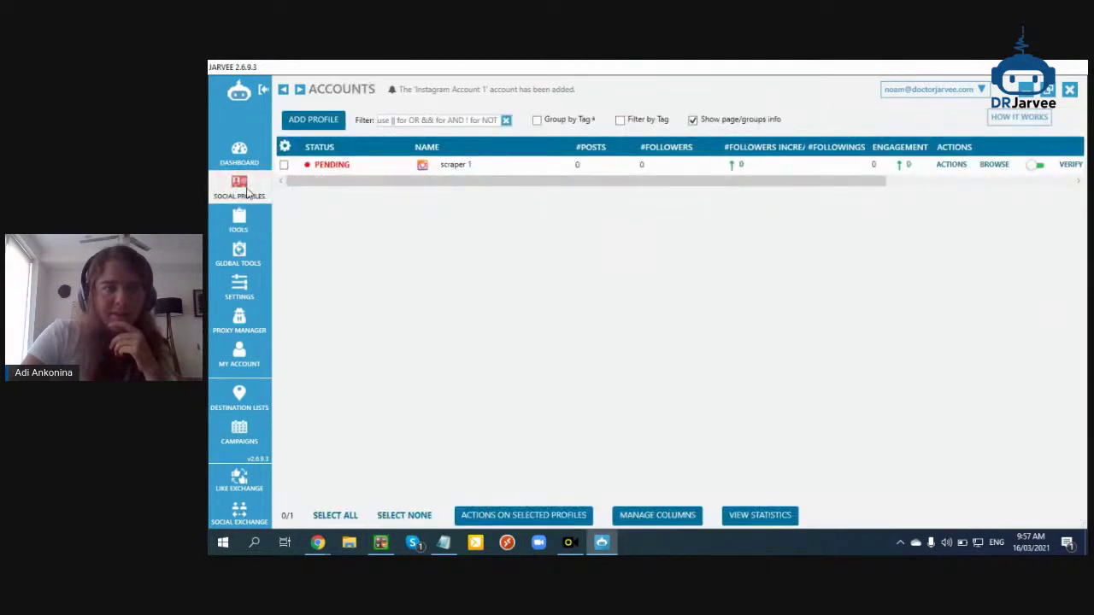
Open scraper 1's profile settings and turn on Show Advanced Profile Settings to view API limits
click(453, 166)
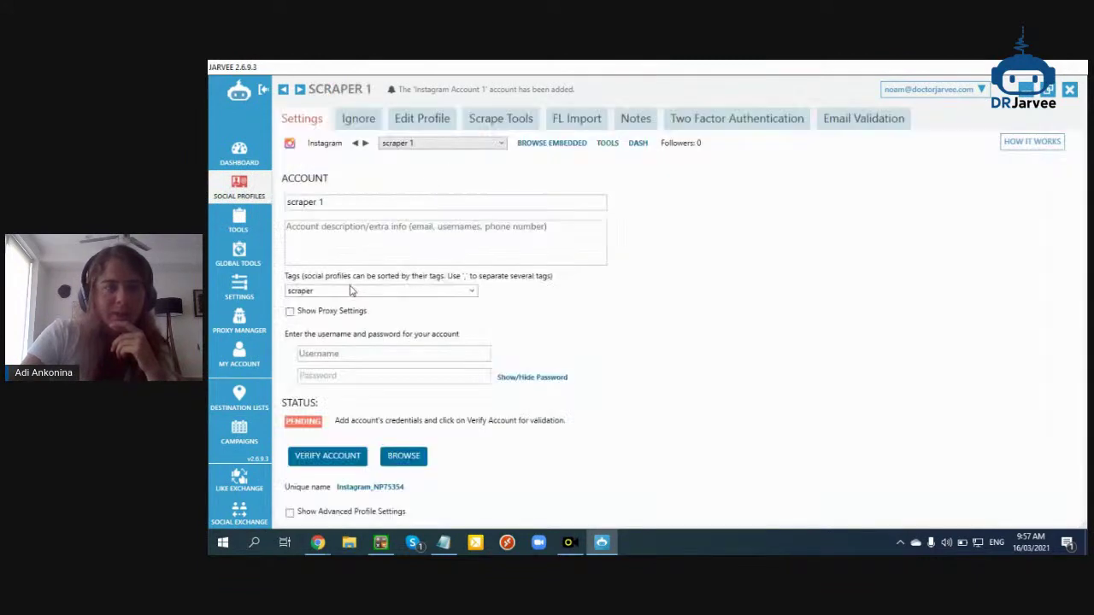
click(376, 356)
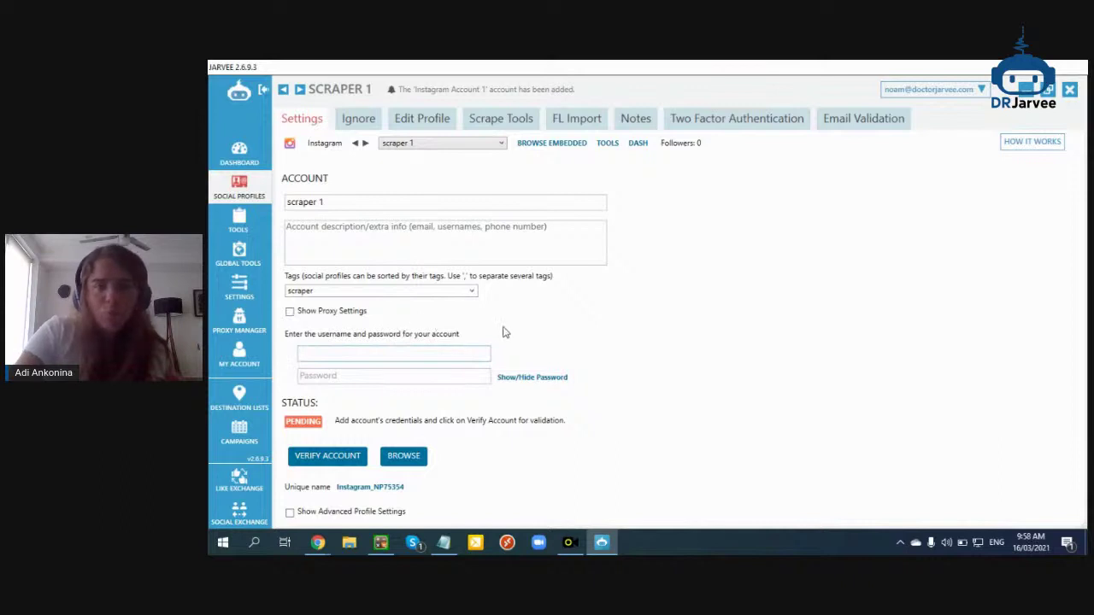
click(331, 513)
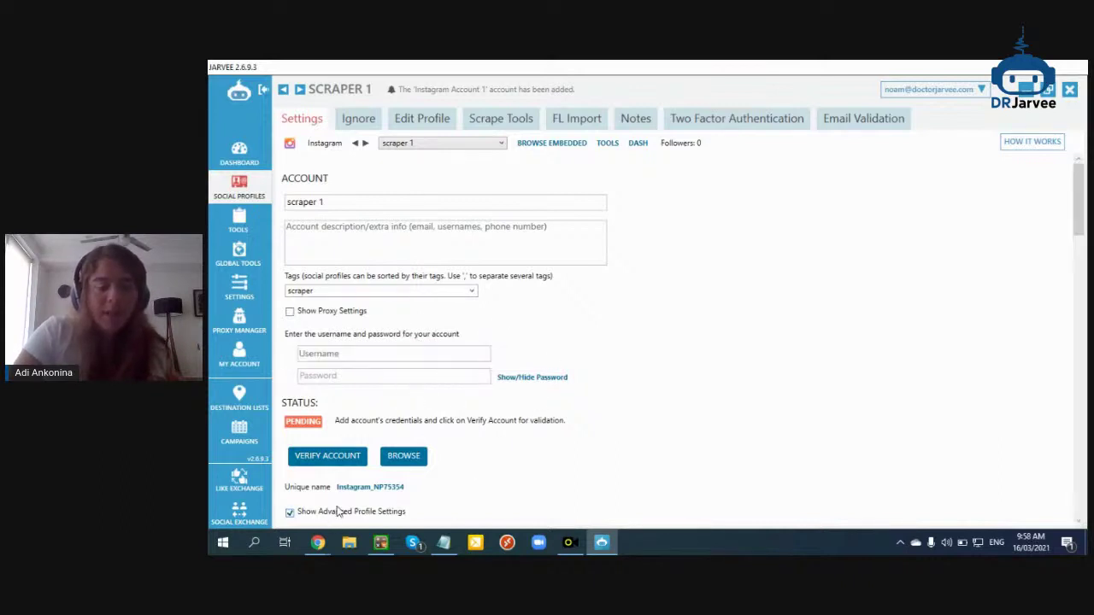
scroll(564, 398, down, 2)
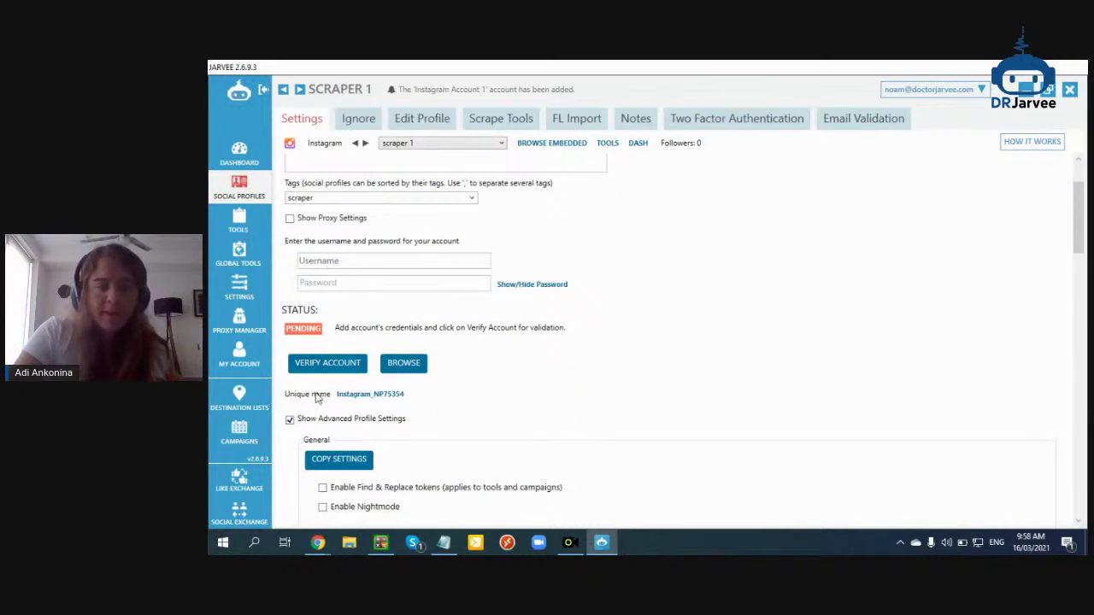
click(320, 420)
click(334, 513)
scroll(472, 417, down, 2)
scroll(472, 417, down, 2)
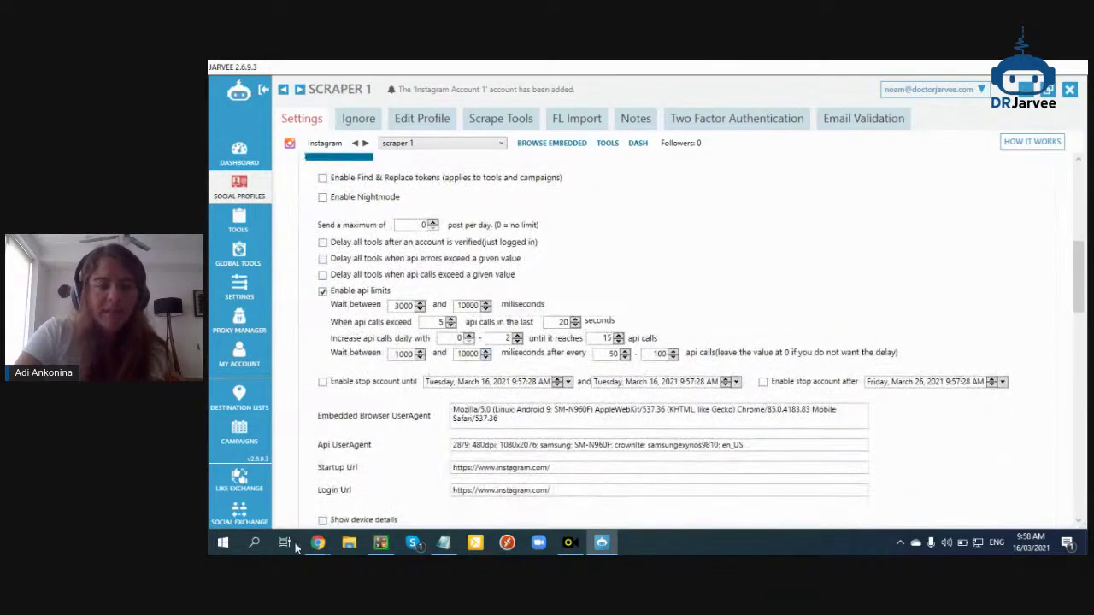
mouse_move(317, 543)
click(283, 488)
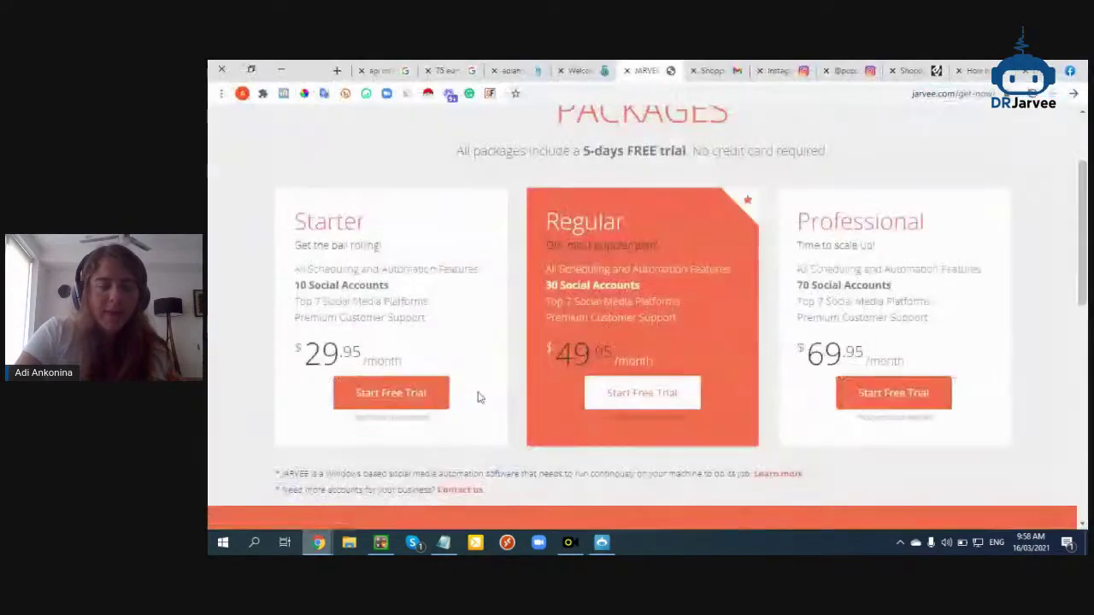
Close the pricing, welcome, SMS-service, old search and Shoppy tabs
click(626, 72)
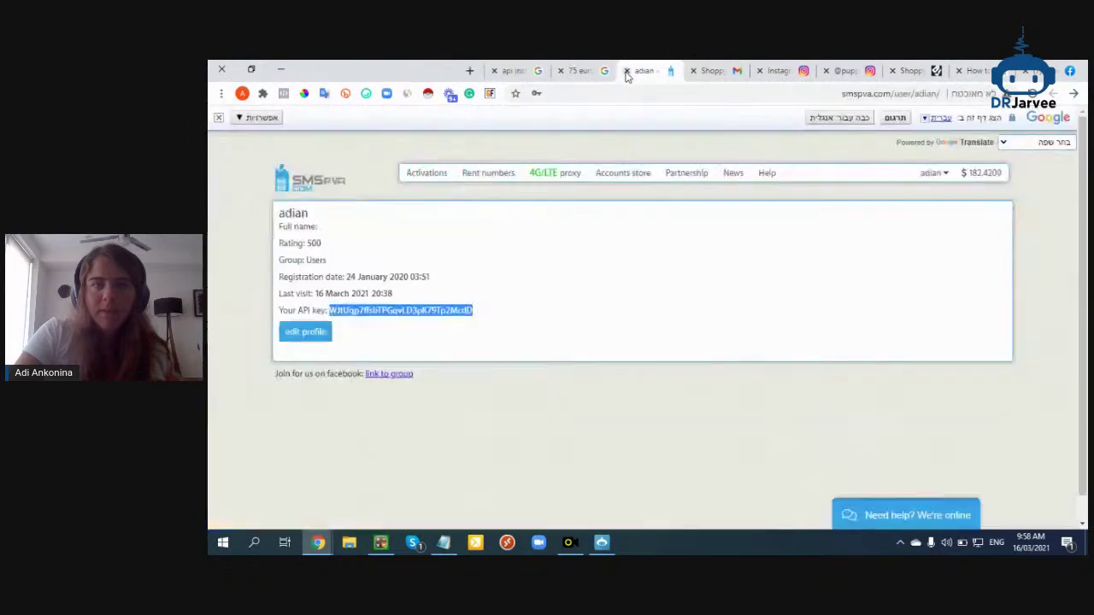
click(627, 72)
click(626, 72)
click(627, 72)
click(627, 72)
click(627, 72)
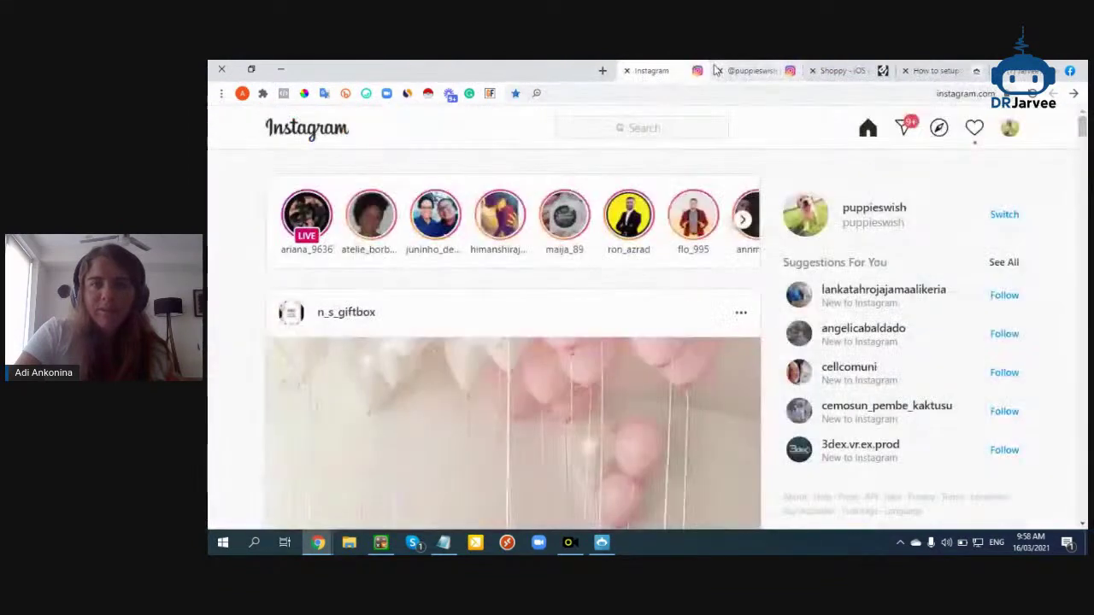
click(812, 71)
Open the 'How to setup Jarvee' guide and scroll to its 'Head back to Jarvee' scraper settings
click(936, 71)
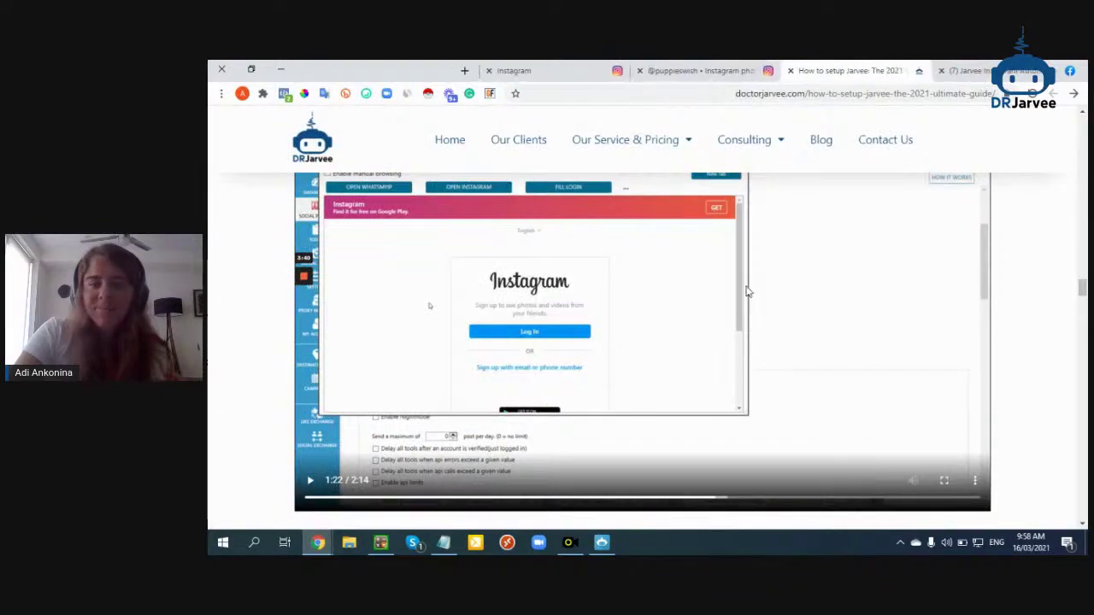
scroll(744, 288, down, 5)
scroll(682, 290, down, 3)
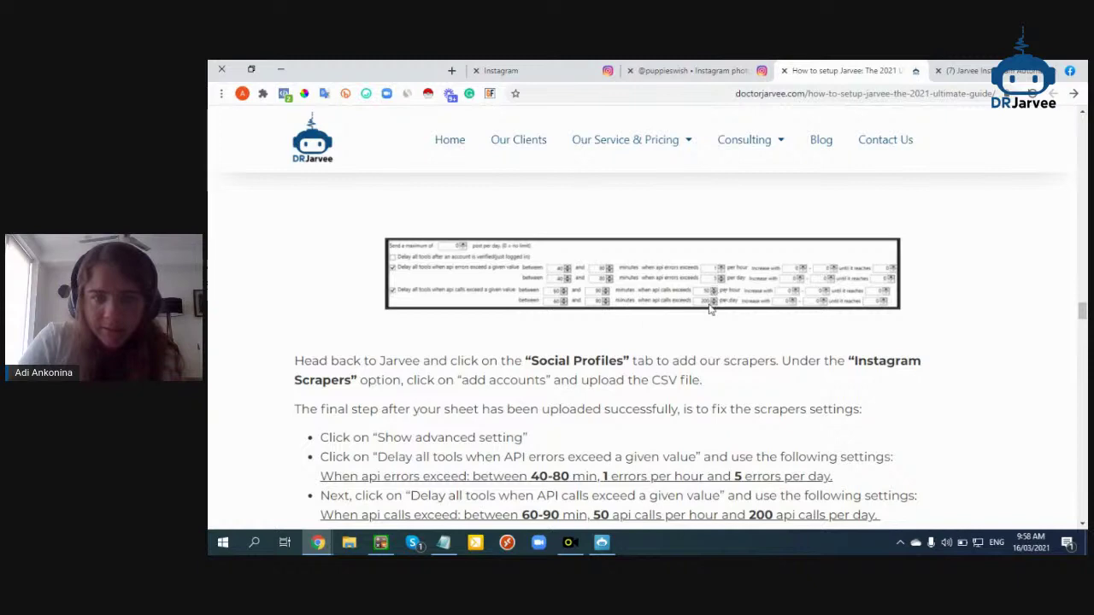
Enable the API-error tool delay for scraper 1 and set 40 minutes as both rows' minimum
click(602, 542)
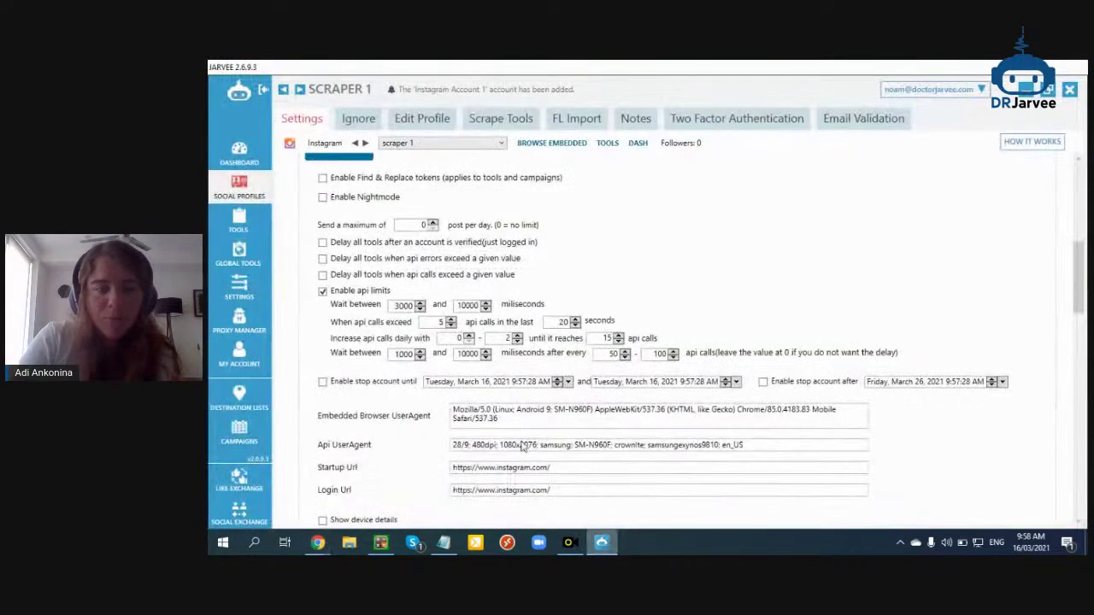
click(411, 258)
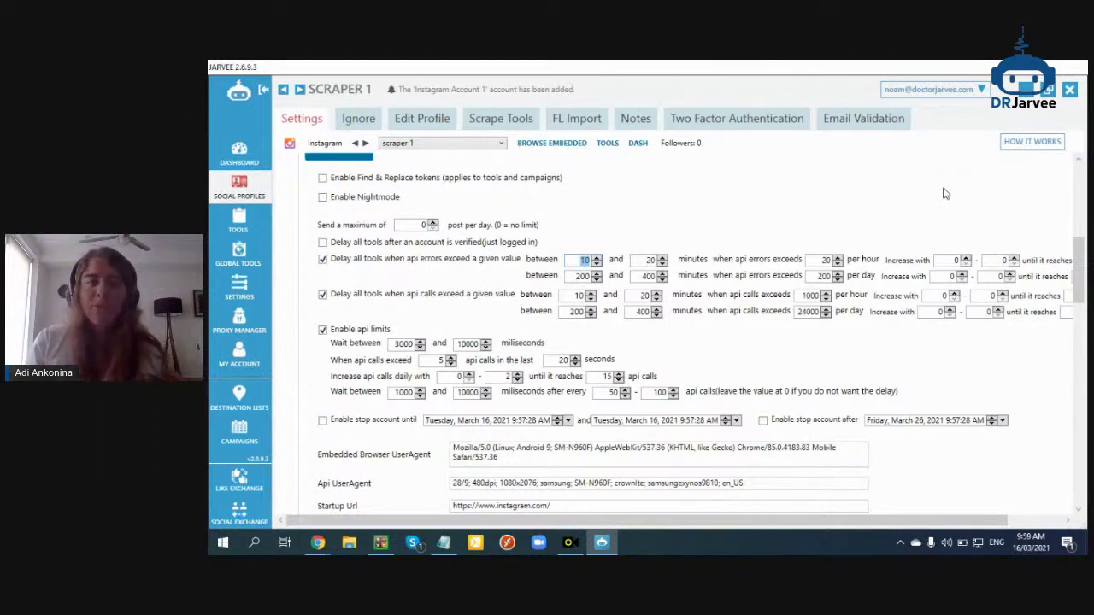
text(10)
key(Tab)
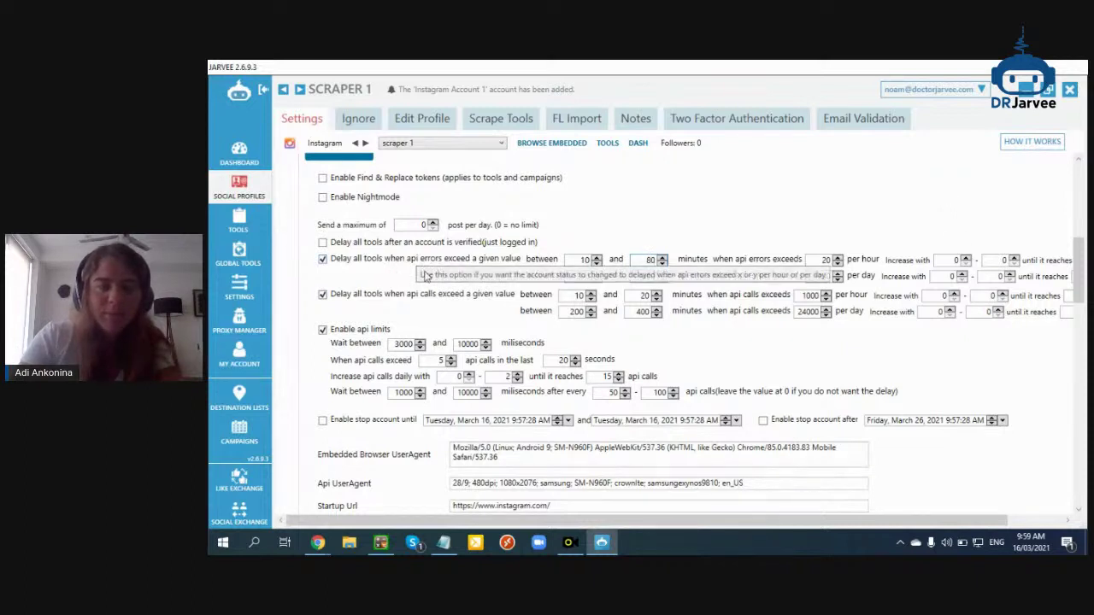
click(582, 261)
text(40)
click(583, 277)
text(40)
key(Tab)
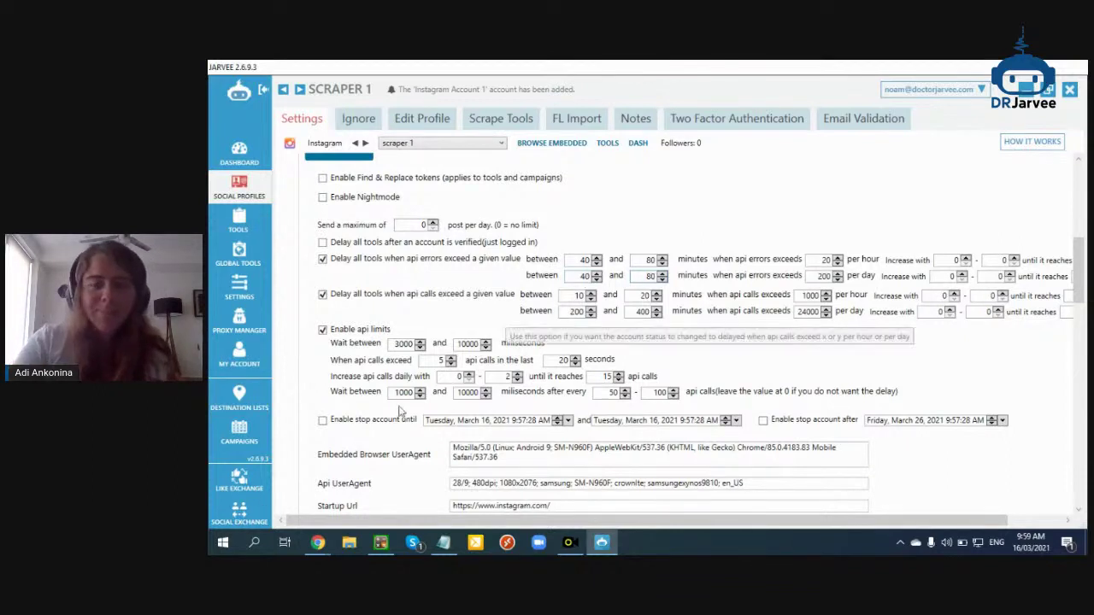
mouse_move(312, 545)
click(282, 499)
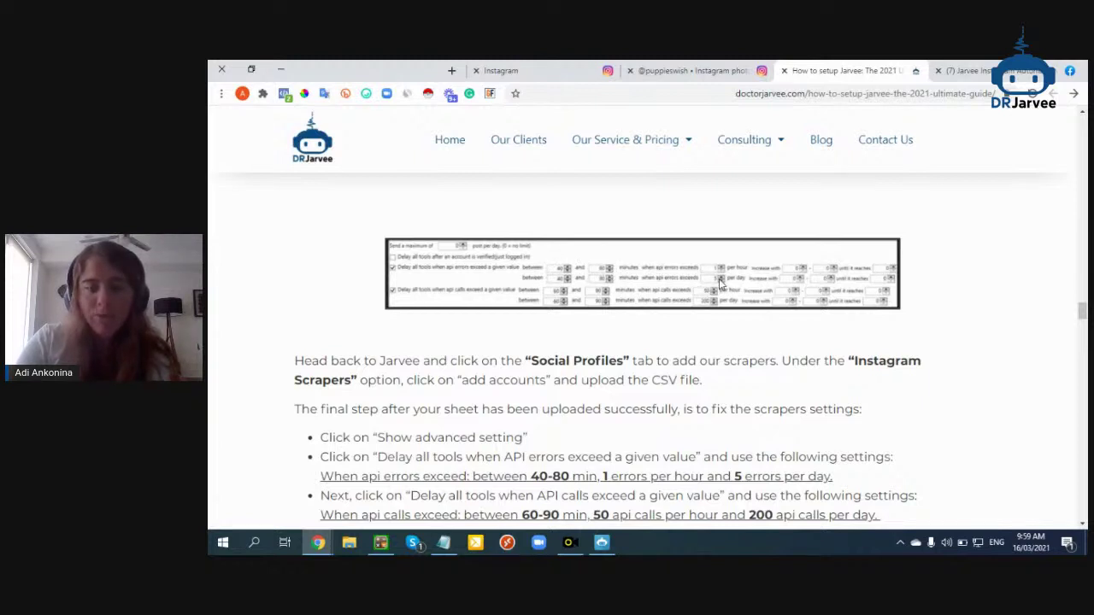
Set scraper 1's API-error delay to trigger at 1 error per hour and 5 per day
click(606, 551)
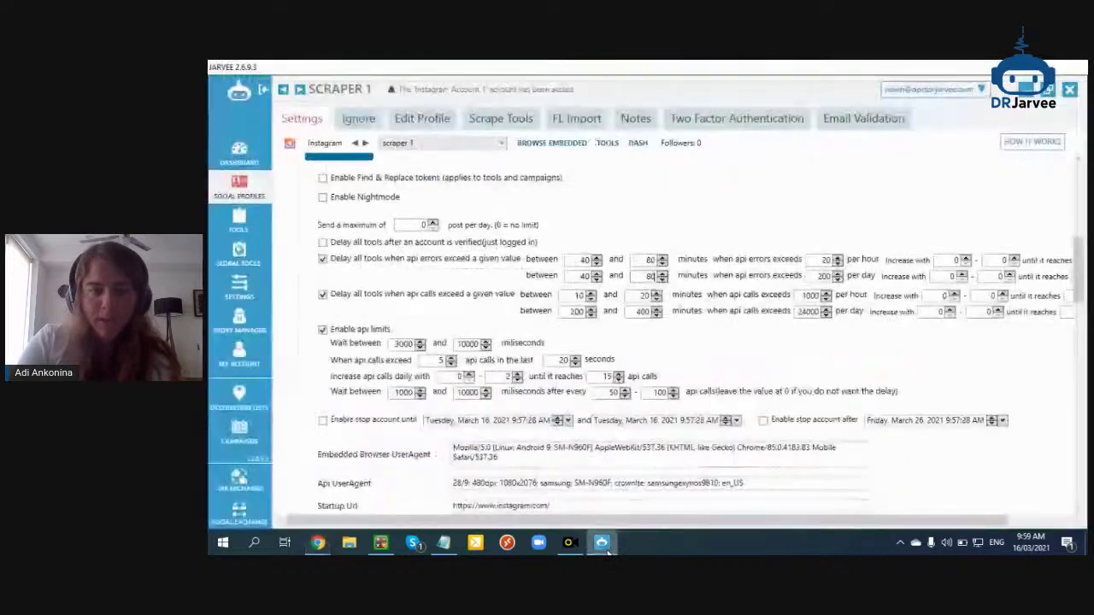
double_click(824, 260)
text(1)
double_click(821, 278)
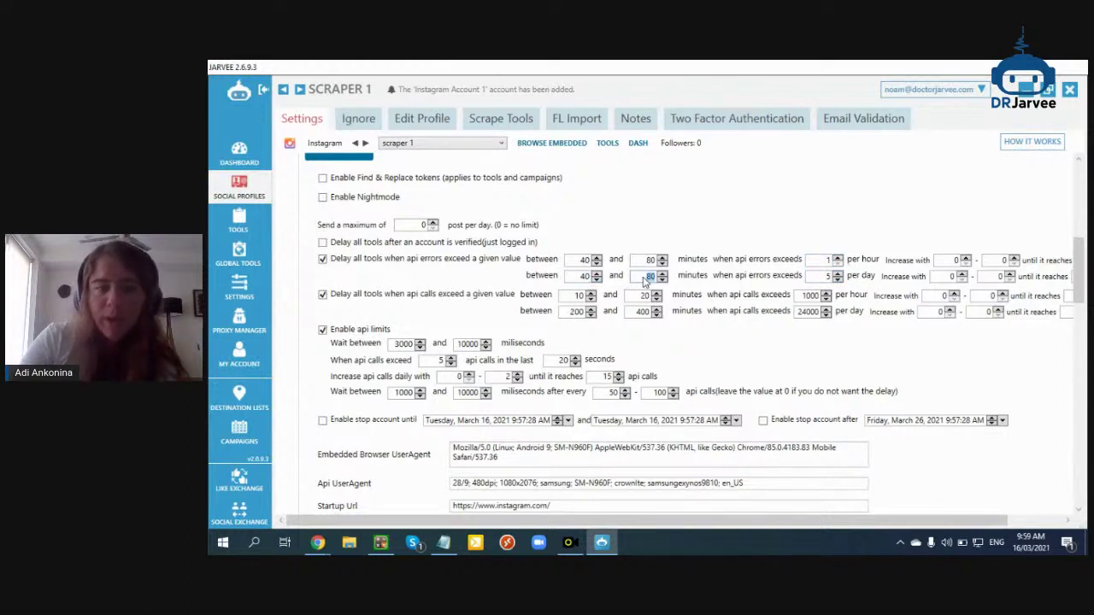
click(646, 281)
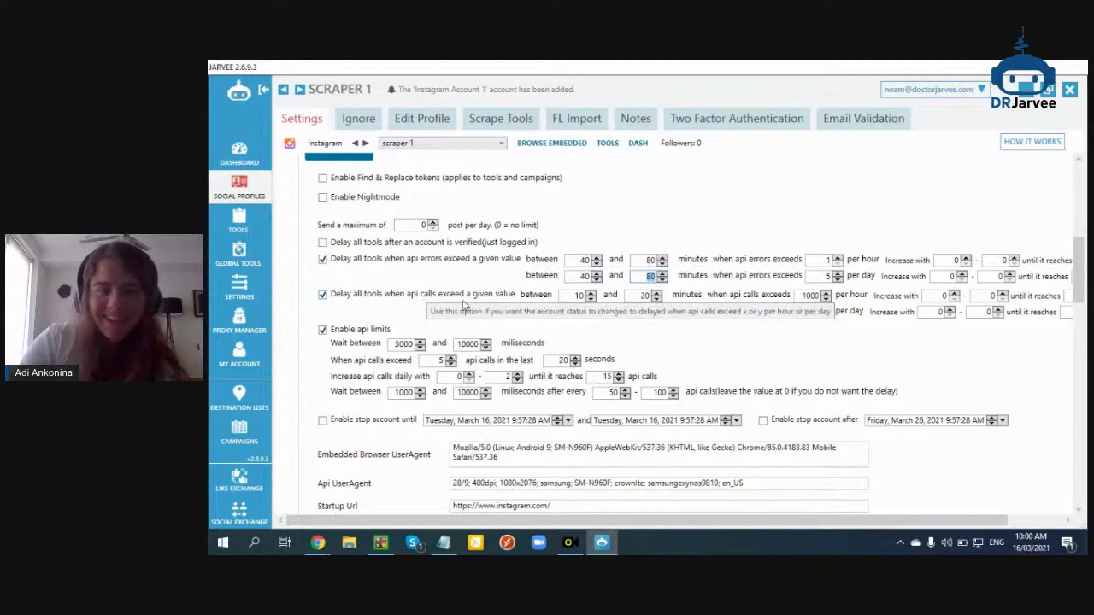
Check the Dr Jarvee setup guide, then return to scraper 1's settings
click(317, 542)
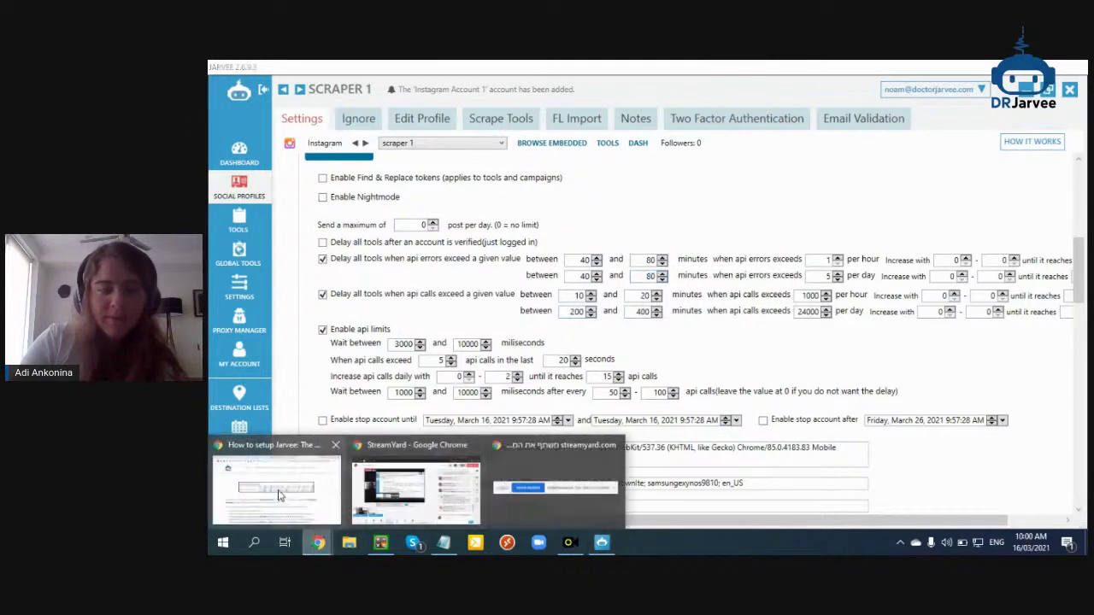
click(278, 496)
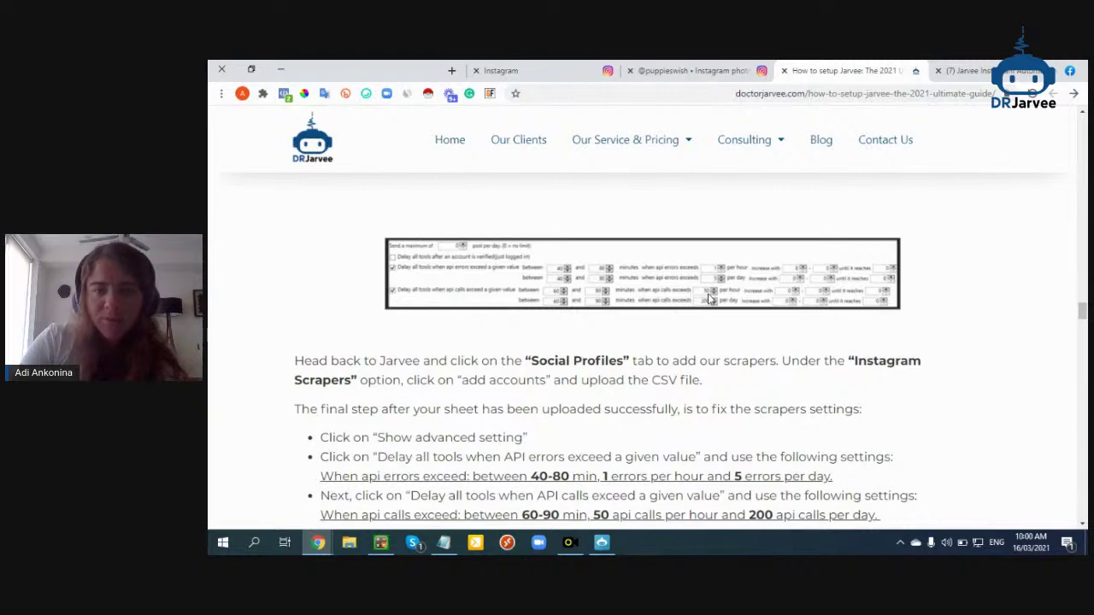
click(605, 547)
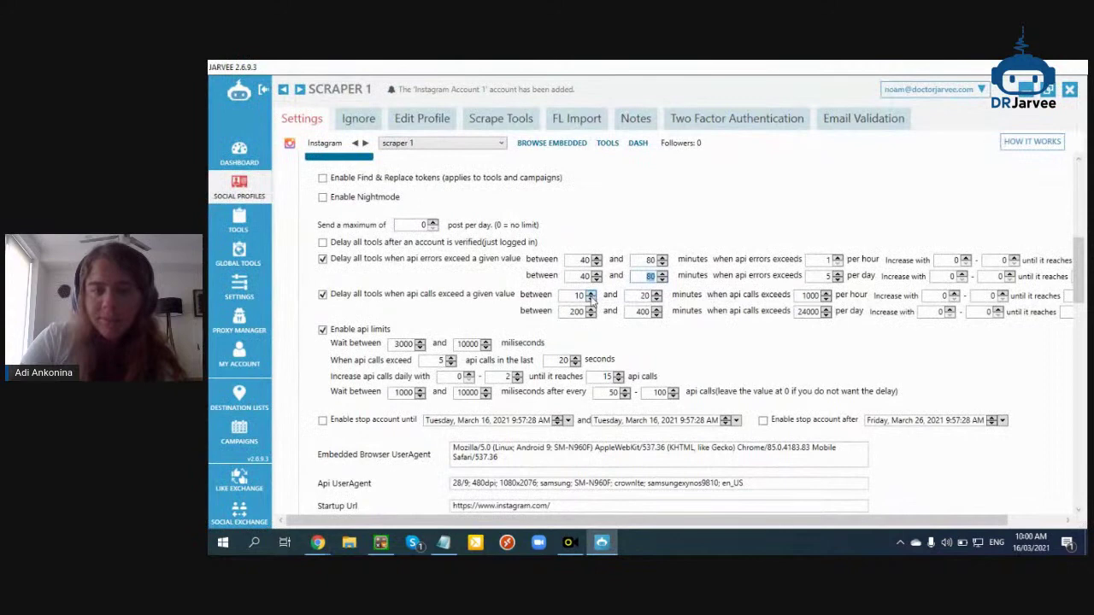
Look up the guide's API-call delay values, then return to scraper 1's settings
mouse_move(318, 542)
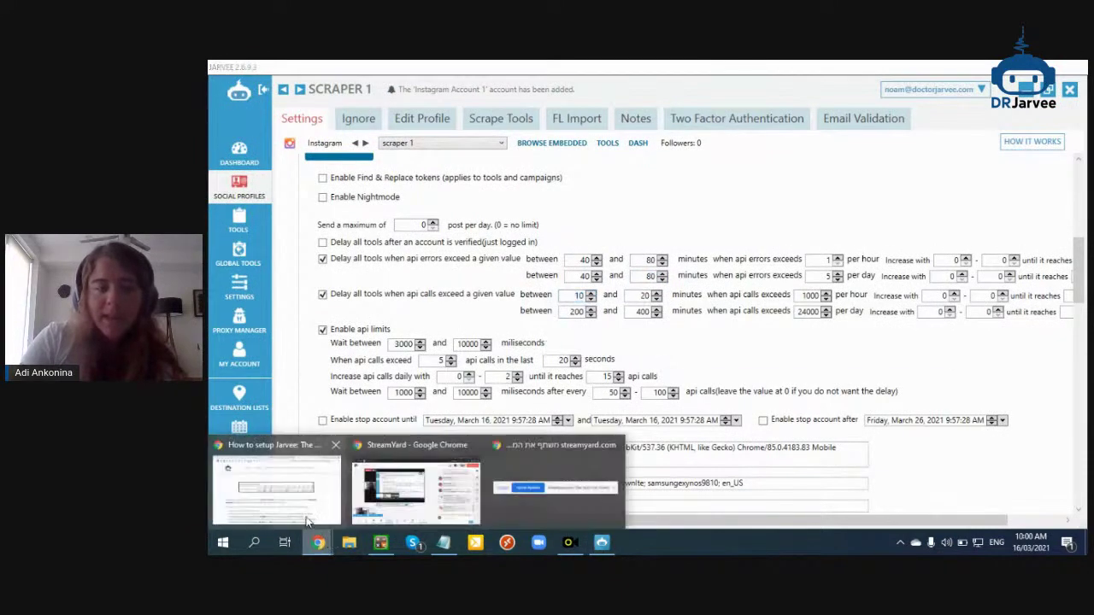
click(308, 520)
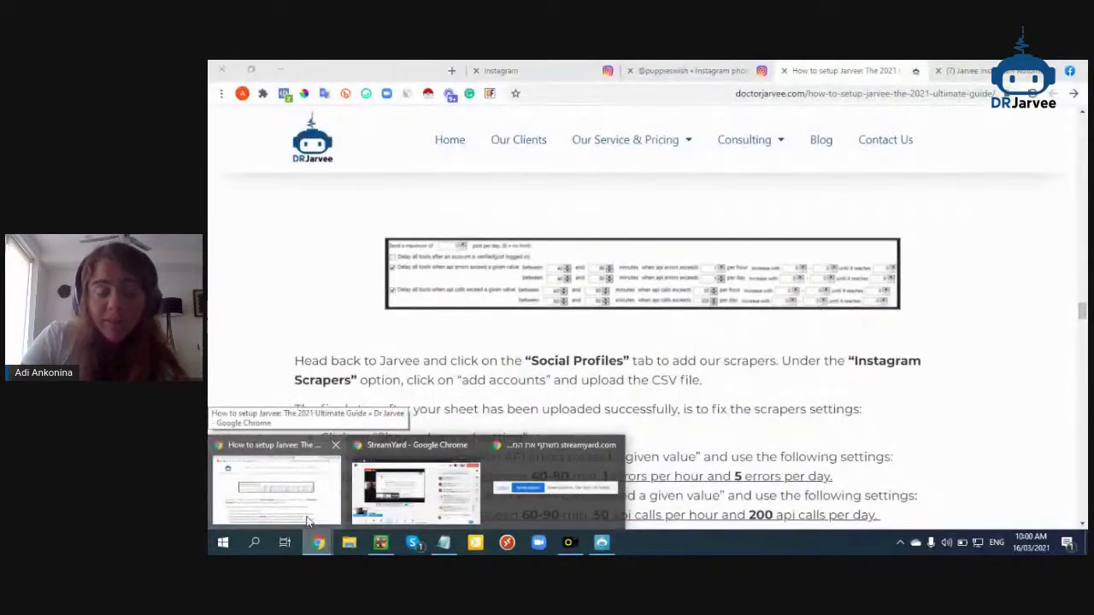
mouse_move(364, 522)
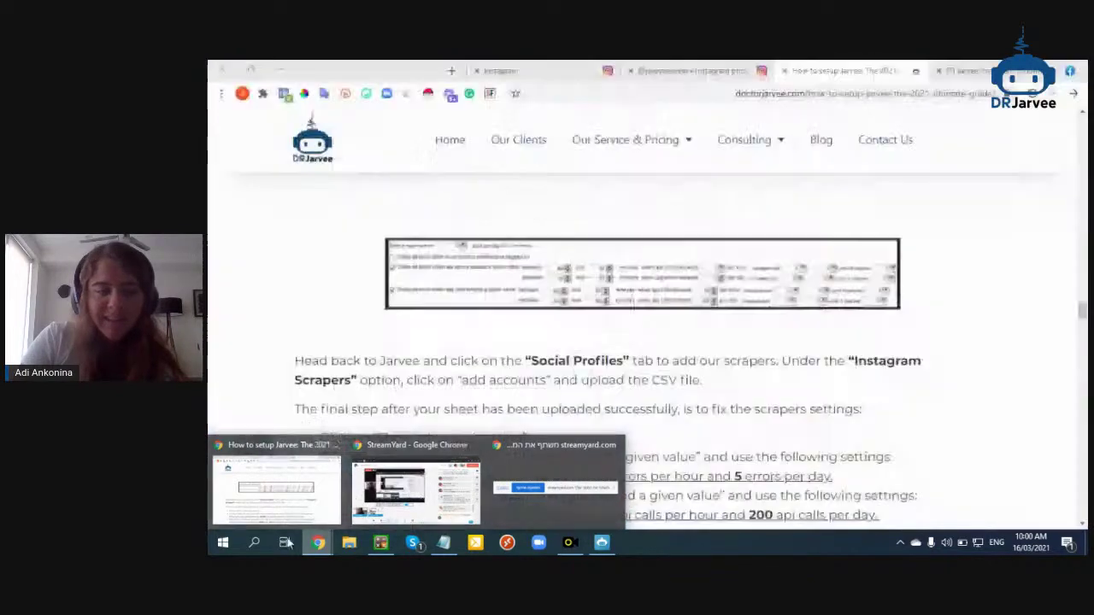
click(380, 542)
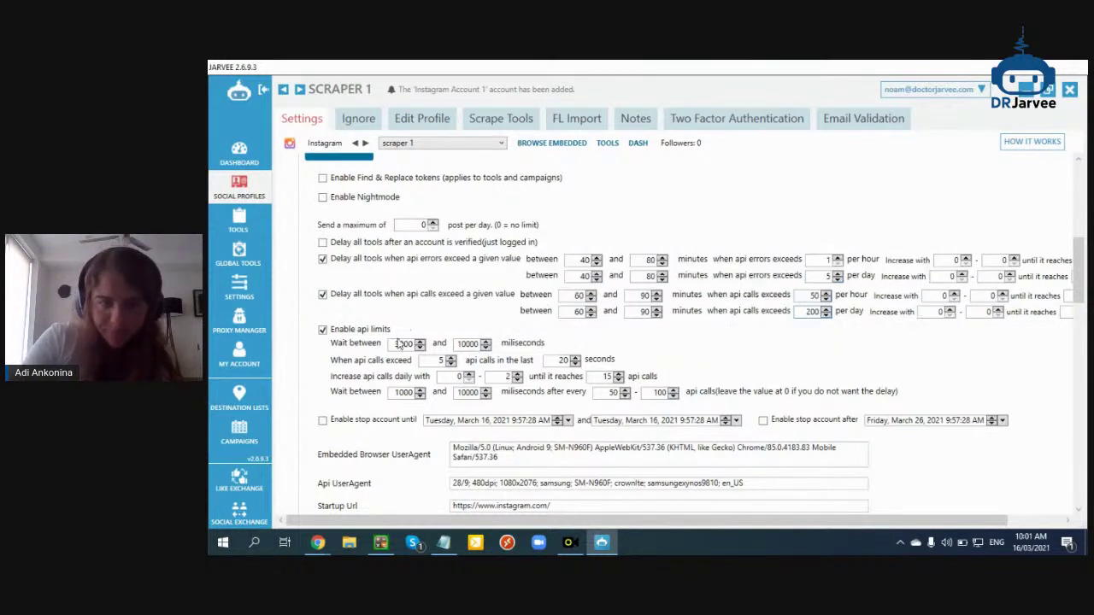
Scroll the Dr Jarvee guide down to 'Follow Settings February 2021', then bring StreamYard forward
mouse_move(317, 542)
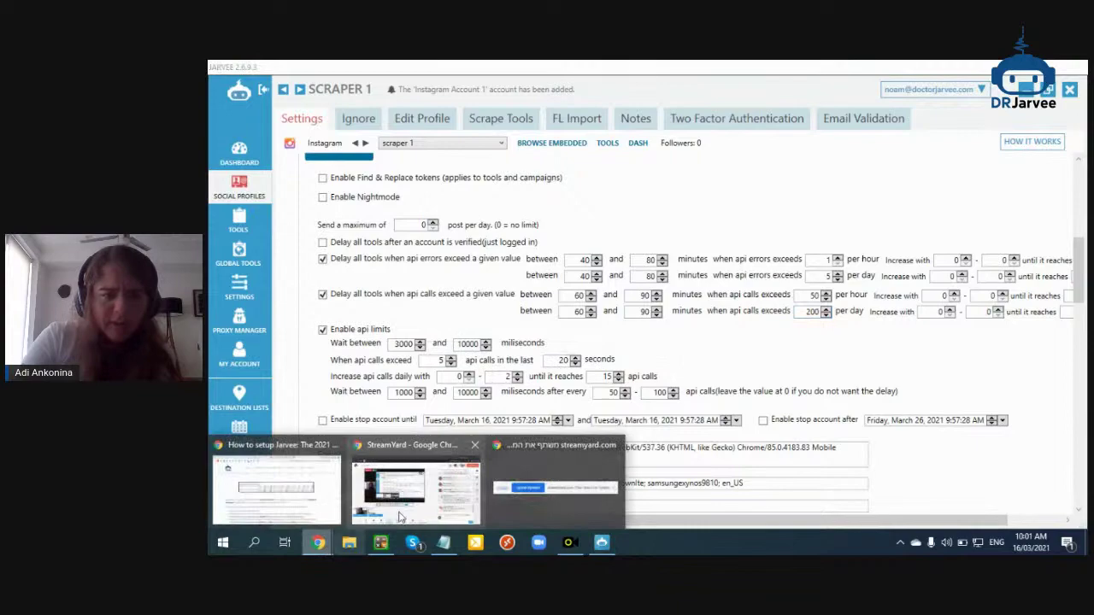
click(301, 499)
scroll(545, 374, down, 3)
scroll(546, 374, up, 10)
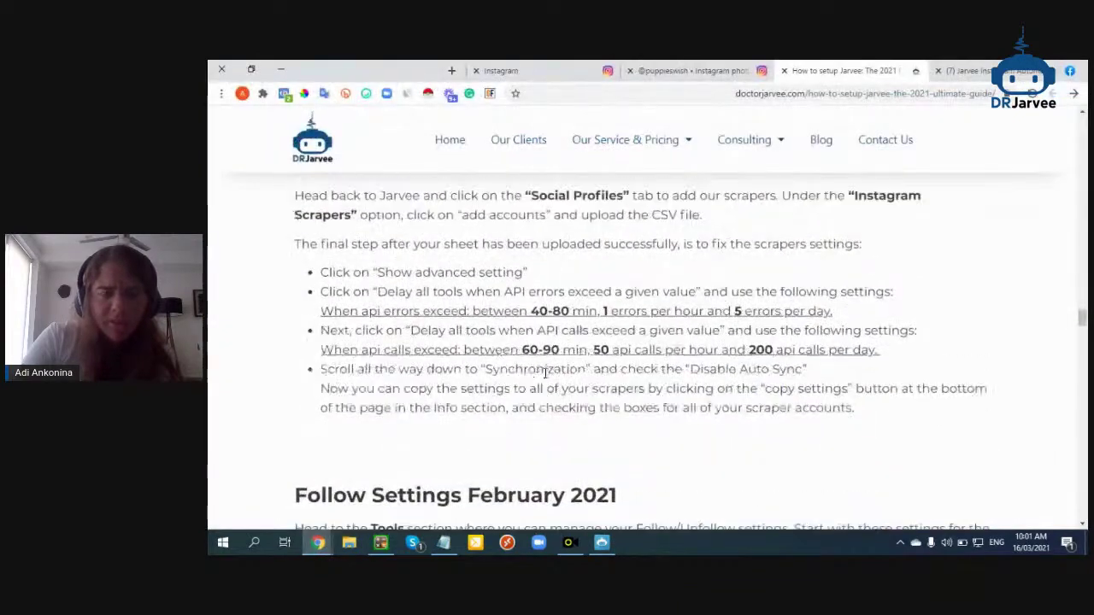
scroll(545, 379, down, 10)
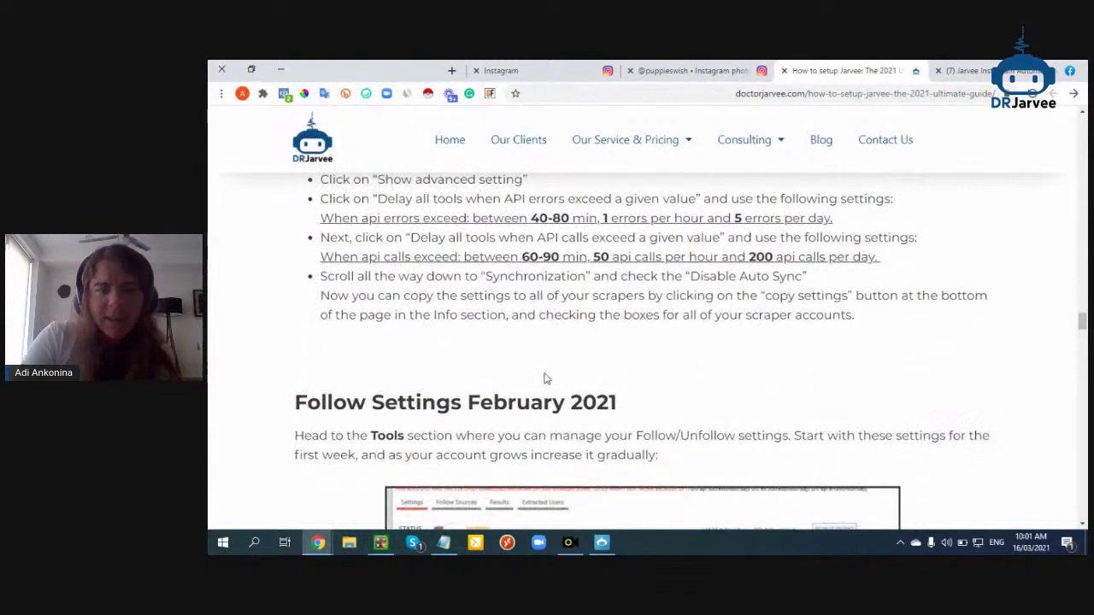
scroll(547, 379, down, 2)
drag(555, 274, 471, 274)
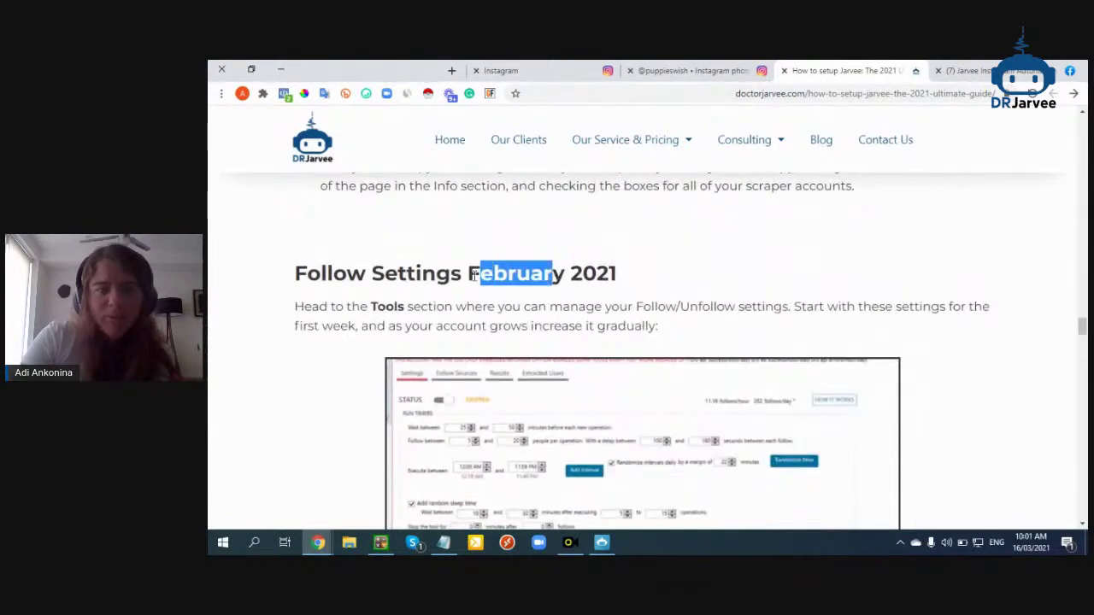
scroll(471, 257, down, 1)
scroll(545, 329, up, 2)
click(545, 329)
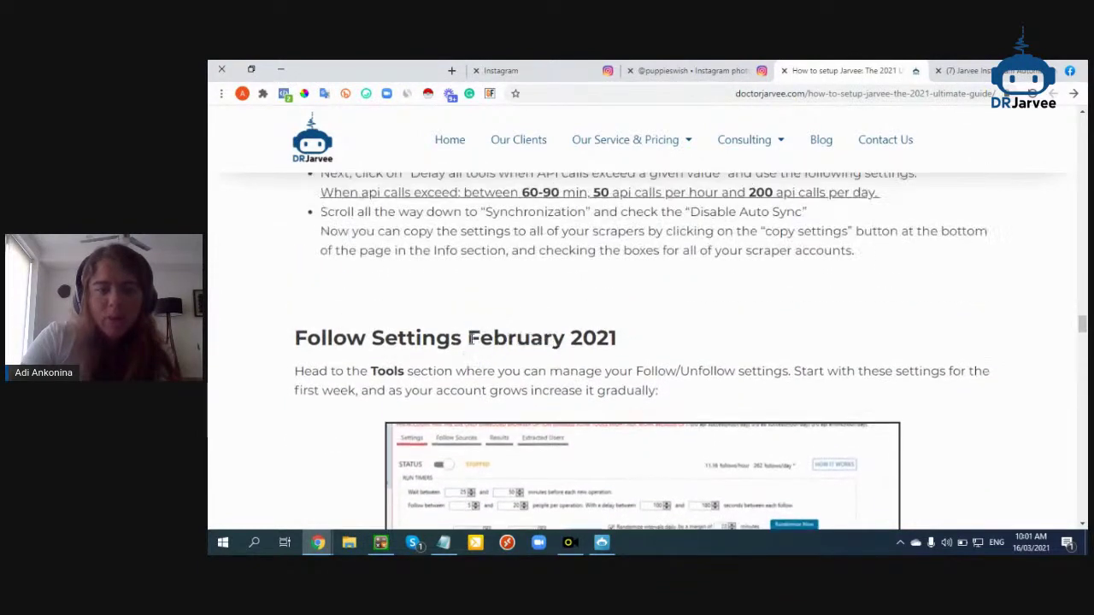
drag(581, 339, 578, 359)
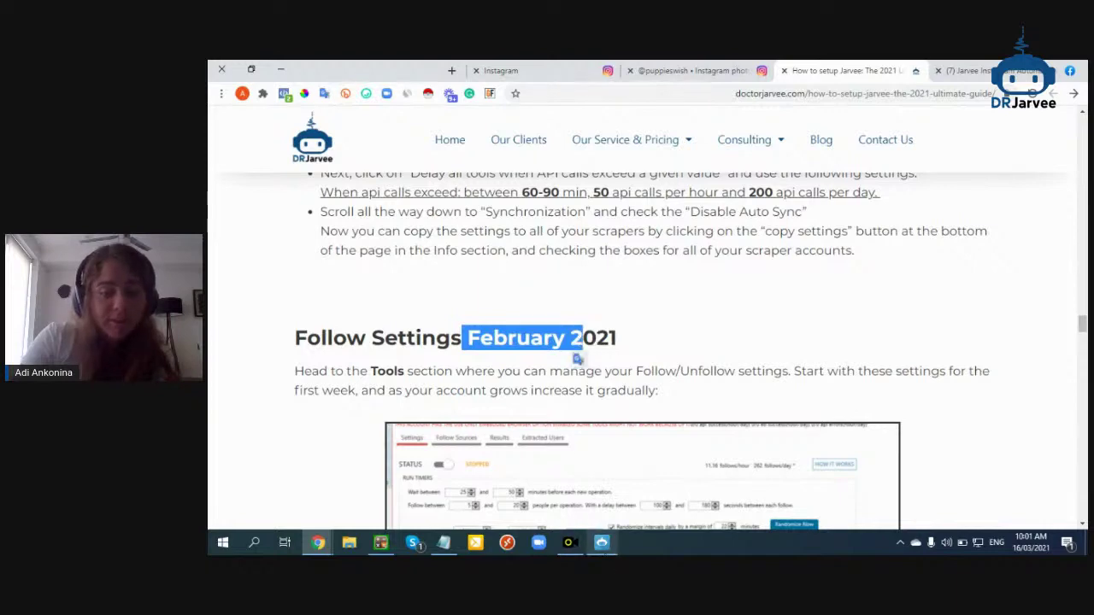
drag(318, 534, 528, 504)
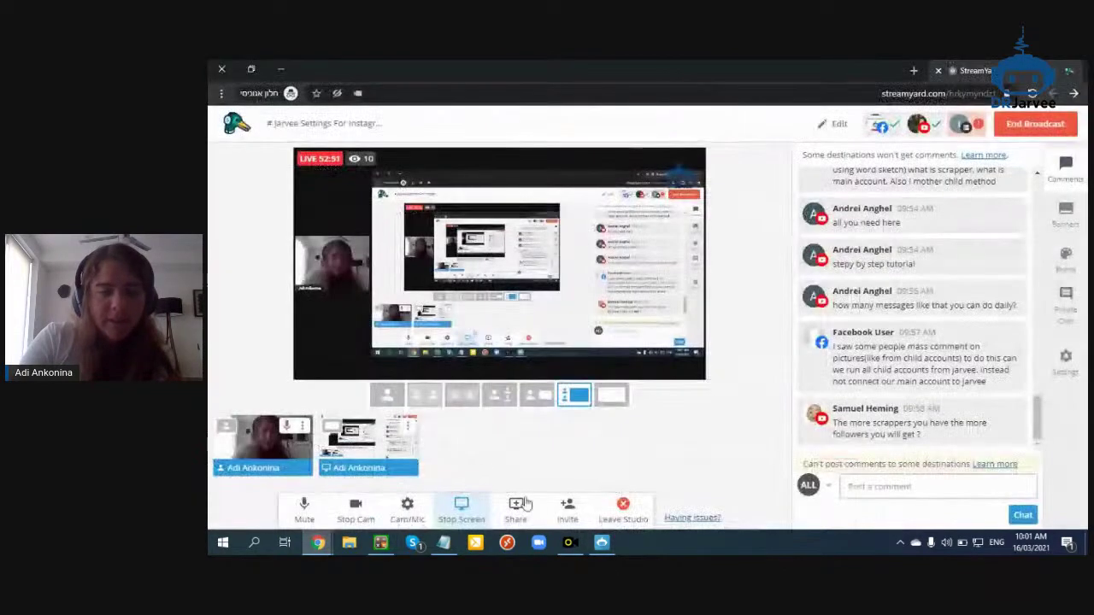
Stop sharing the screen on the StreamYard broadcast
click(461, 510)
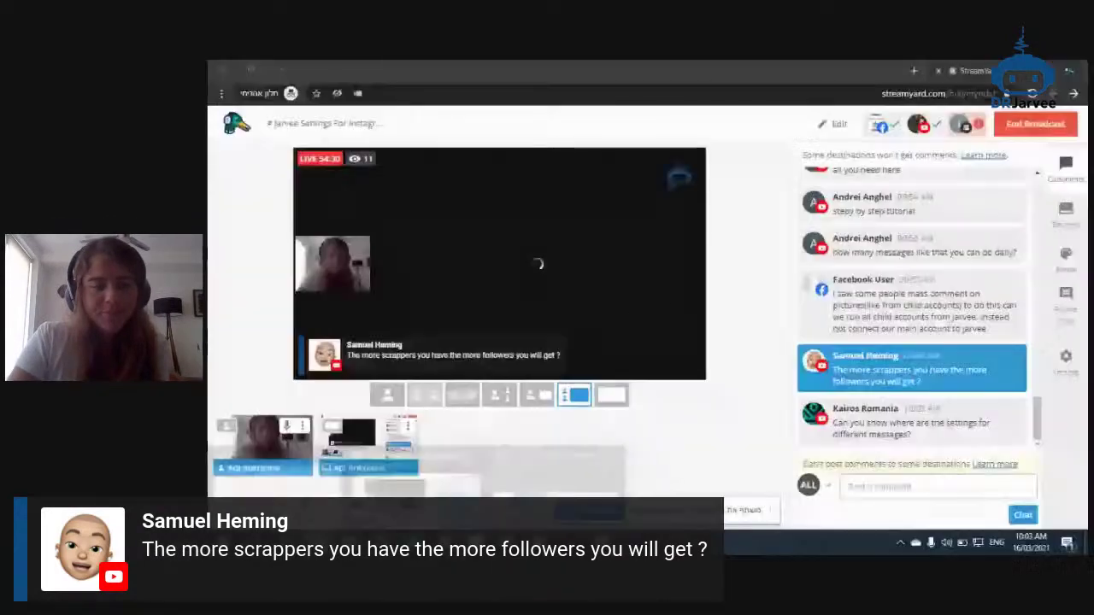
Search Instagram for 'puppies' and open the puppies_of_Instagram profile
click(276, 450)
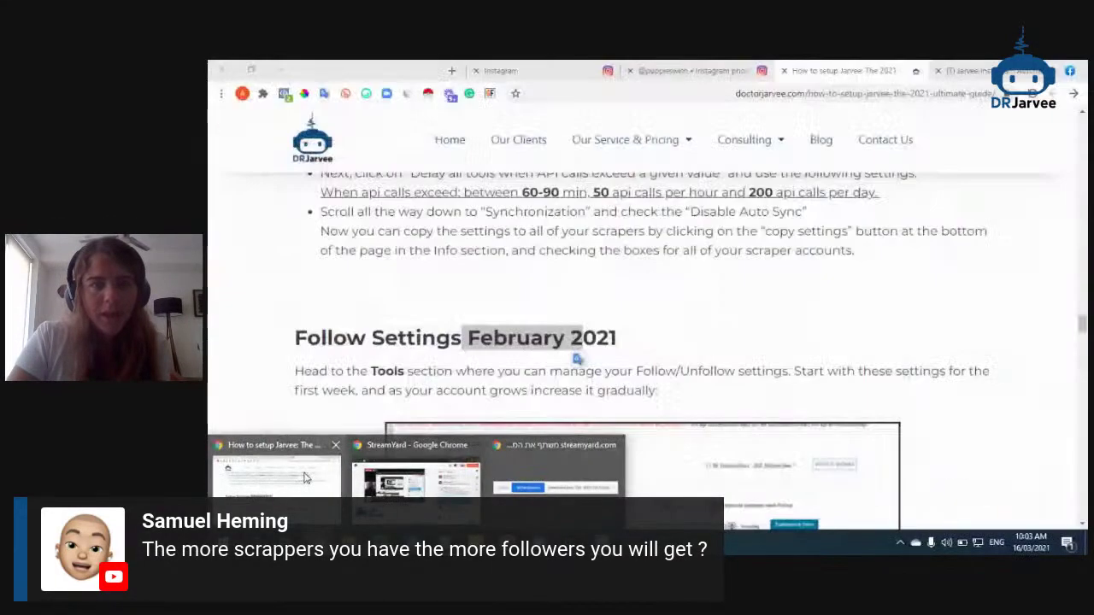
click(585, 450)
key(ctrl+Tab)
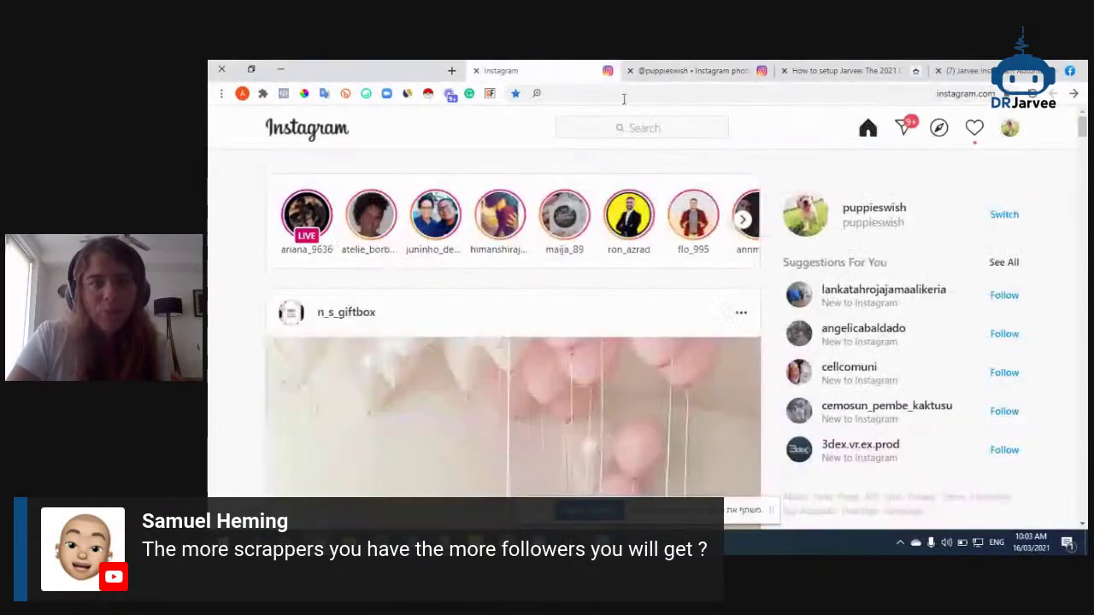
click(691, 127)
text(puppies)
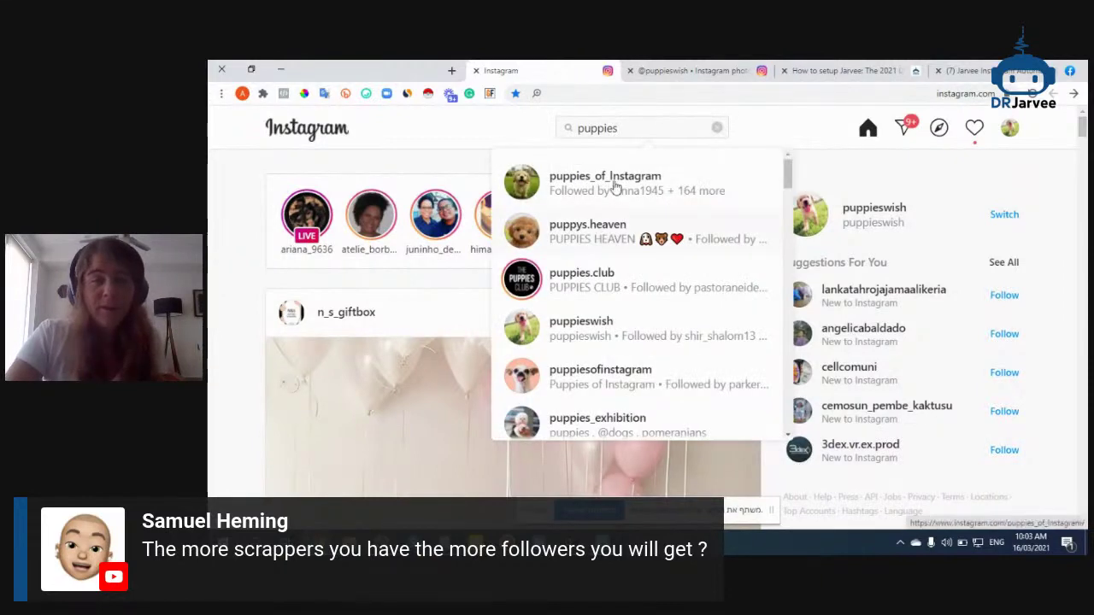
click(612, 191)
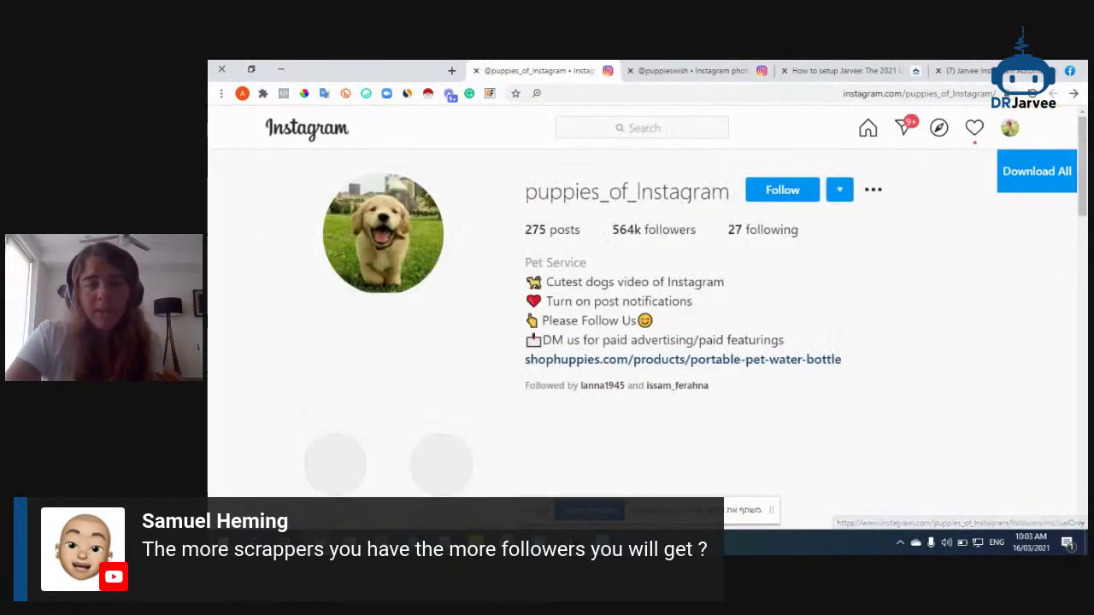
Scroll through the puppy page's Followers list
click(631, 233)
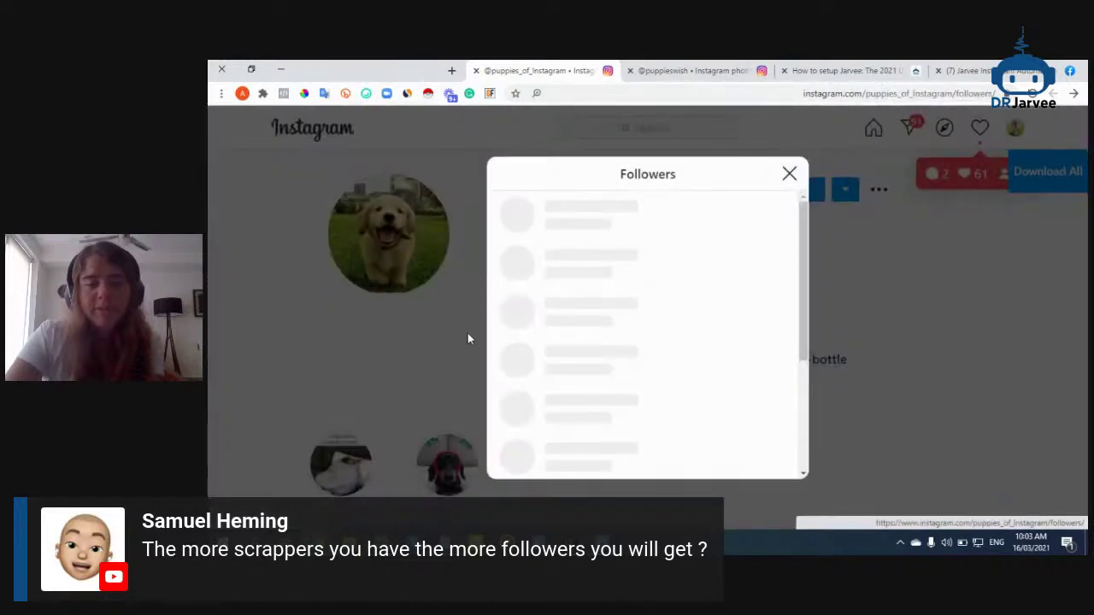
scroll(610, 298, down, 3)
scroll(579, 213, down, 4)
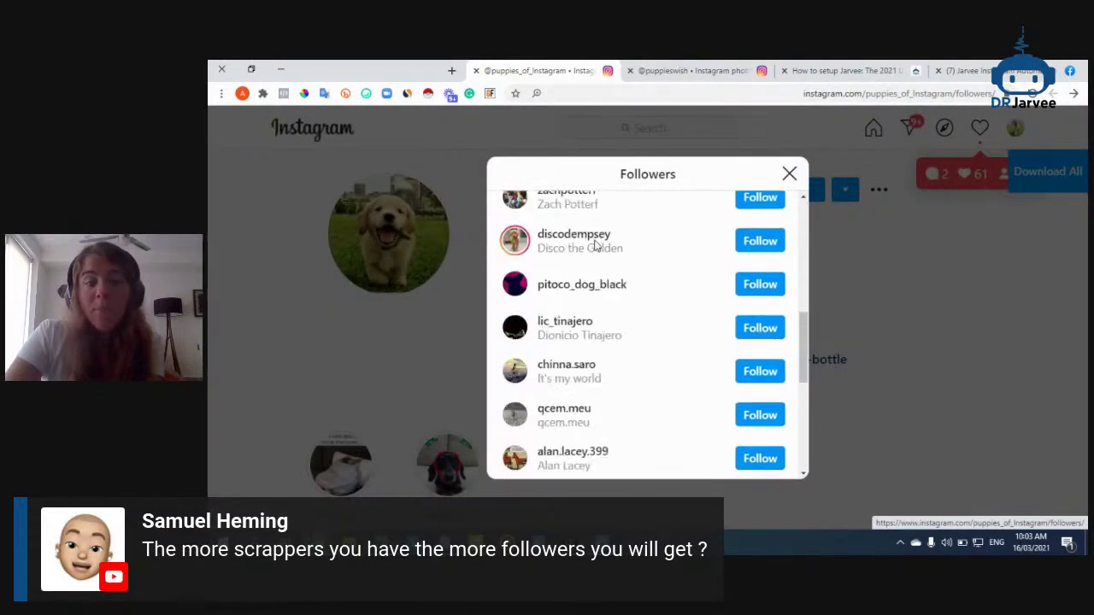
scroll(579, 320, down, 2)
scroll(581, 308, down, 3)
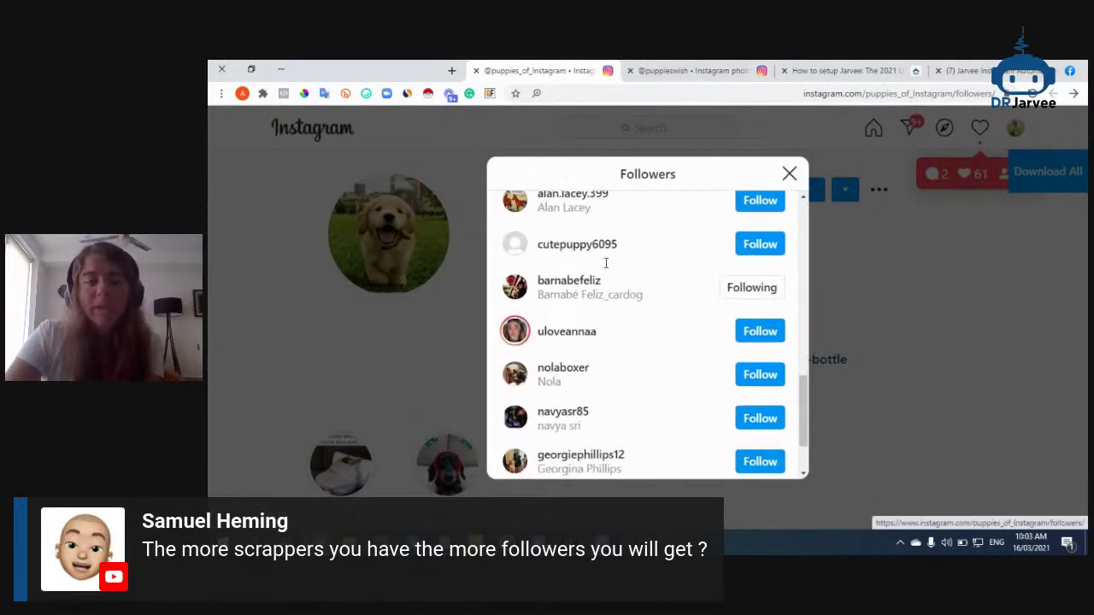
scroll(599, 316, down, 2)
scroll(598, 285, down, 3)
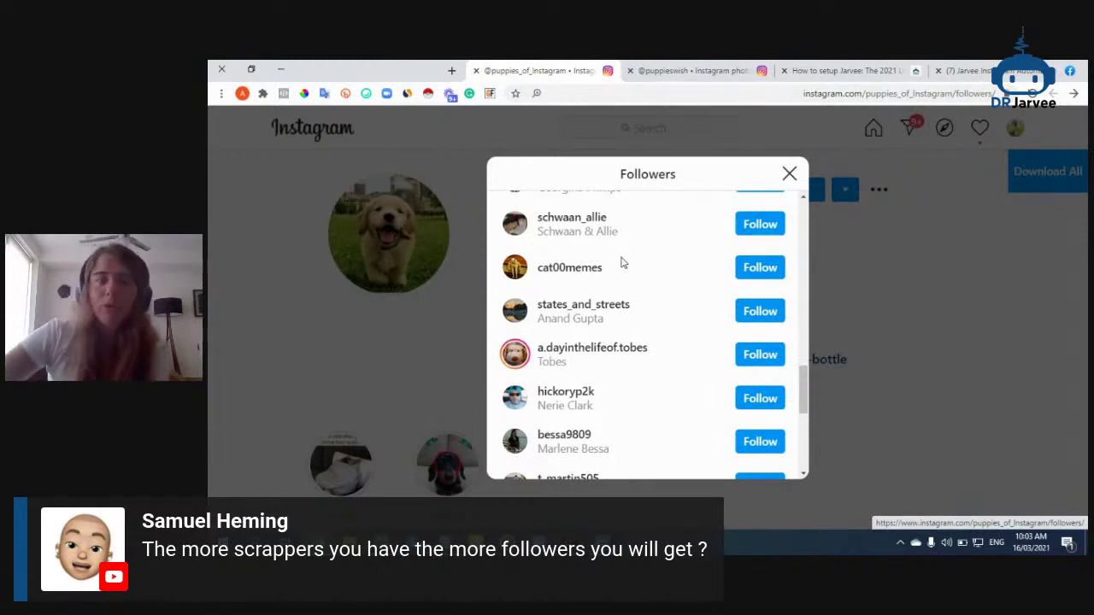
Hide all windows so the Windows desktop shows
key(alt+Tab)
right_click(684, 544)
click(726, 449)
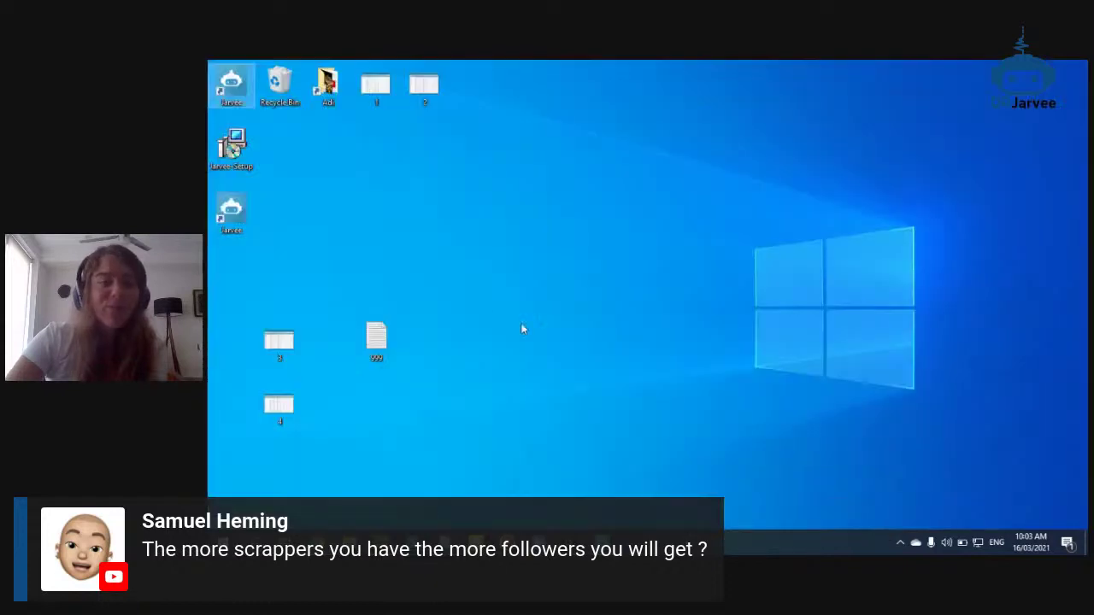
View statistics screenshots 1.png and 3.png zoomed in Photos, then return to Chrome
double_click(387, 95)
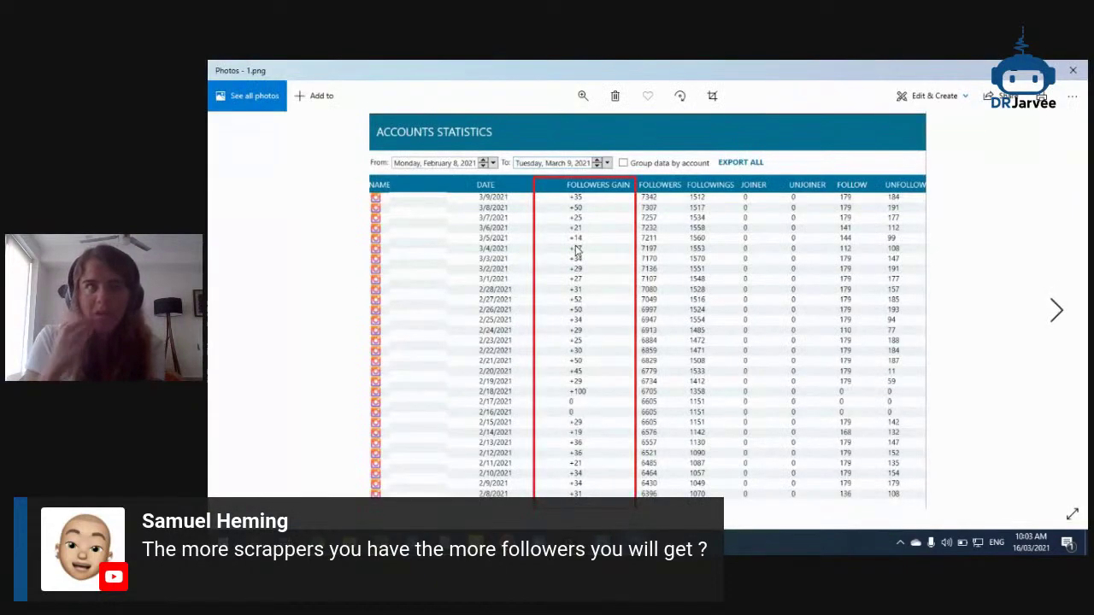
scroll(829, 468, up, 3)
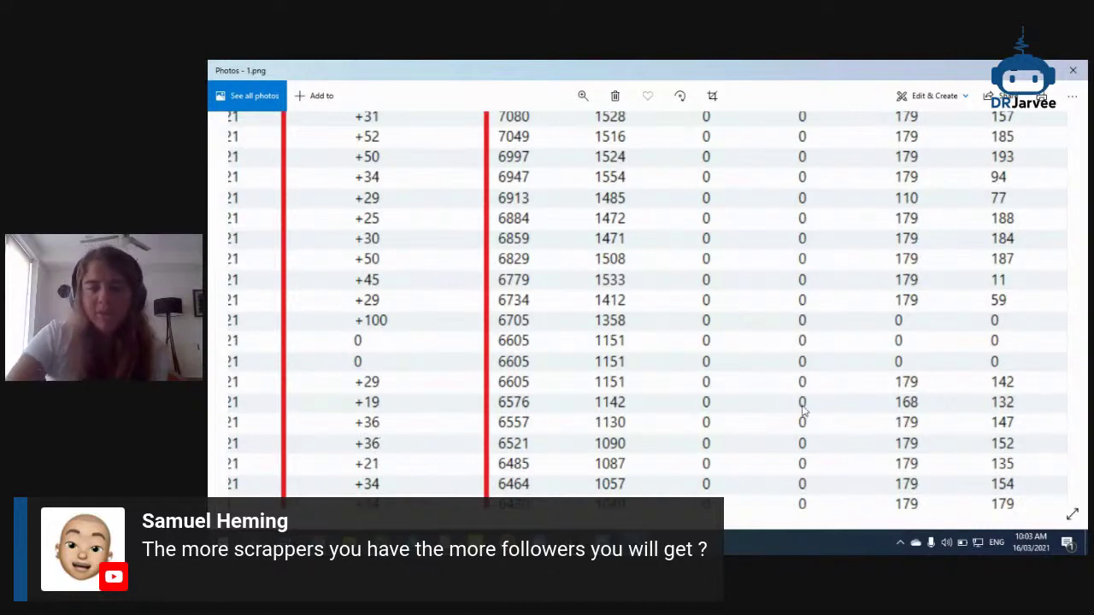
scroll(758, 273, up, 3)
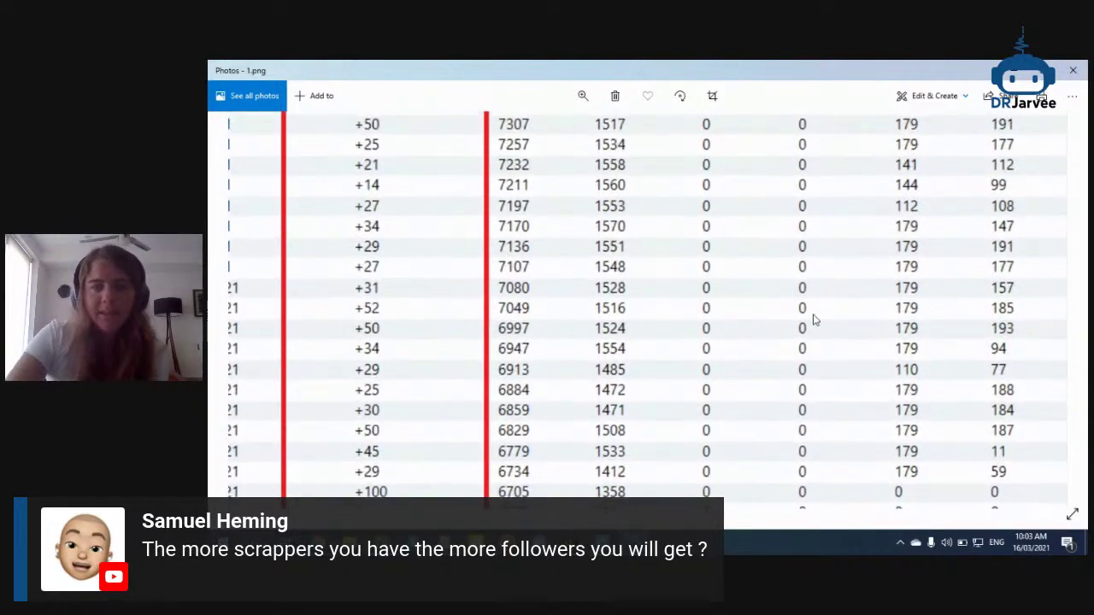
scroll(813, 317, down, 3)
click(1055, 312)
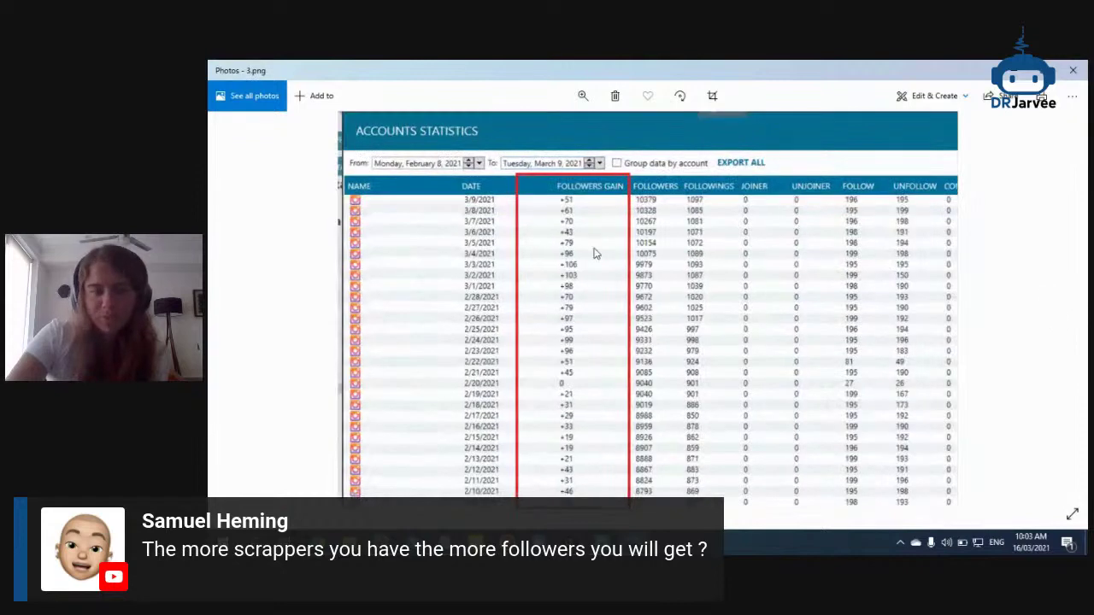
scroll(596, 256, up, 5)
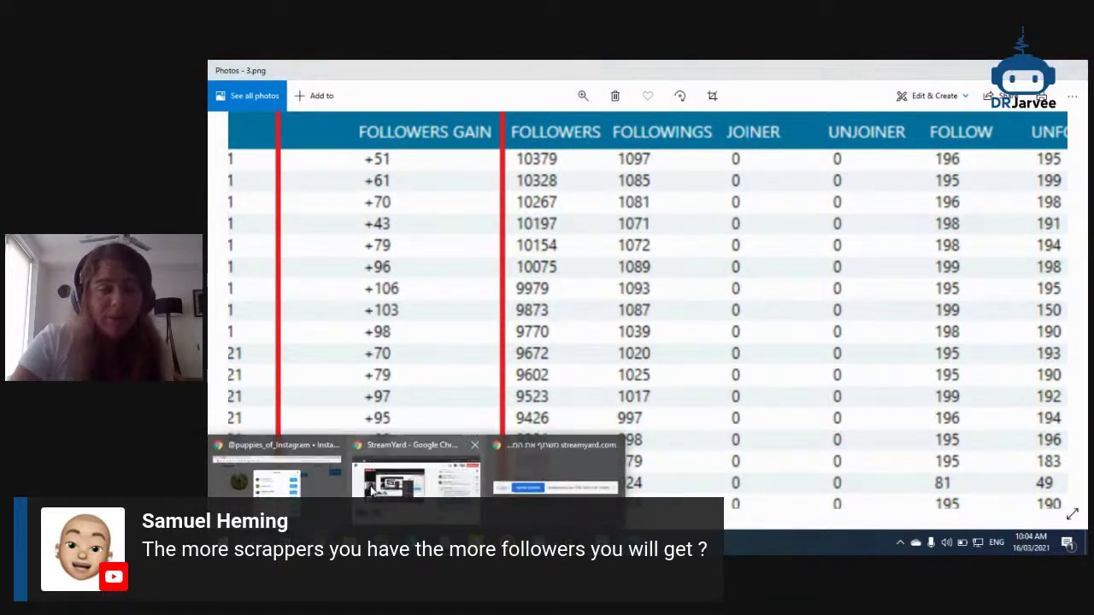
key(alt+Tab)
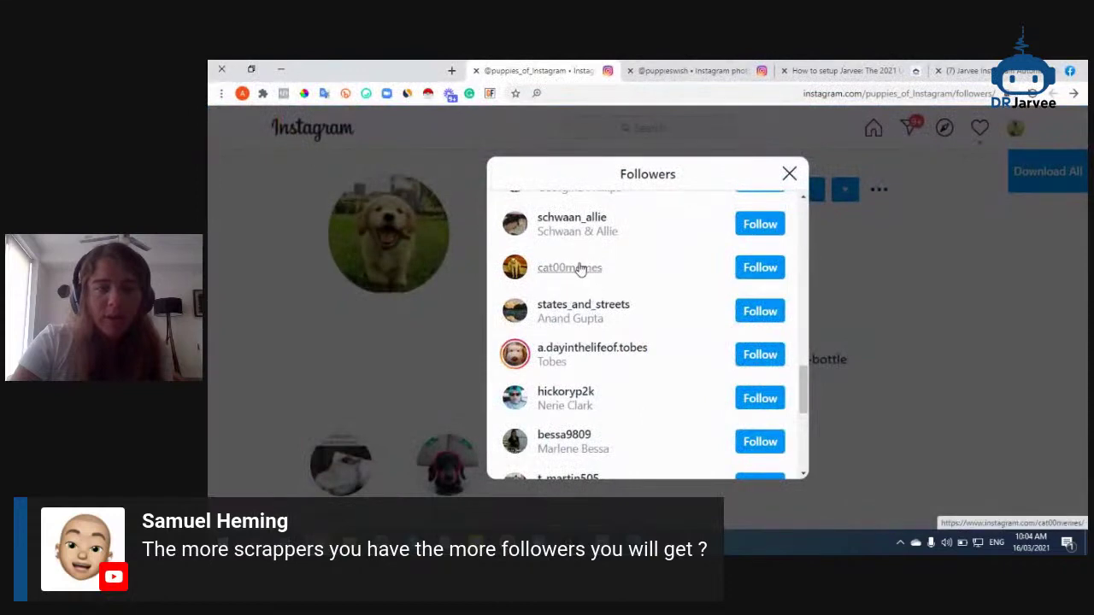
Open a cat memes follower's profile from the puppy page's Followers list
click(576, 268)
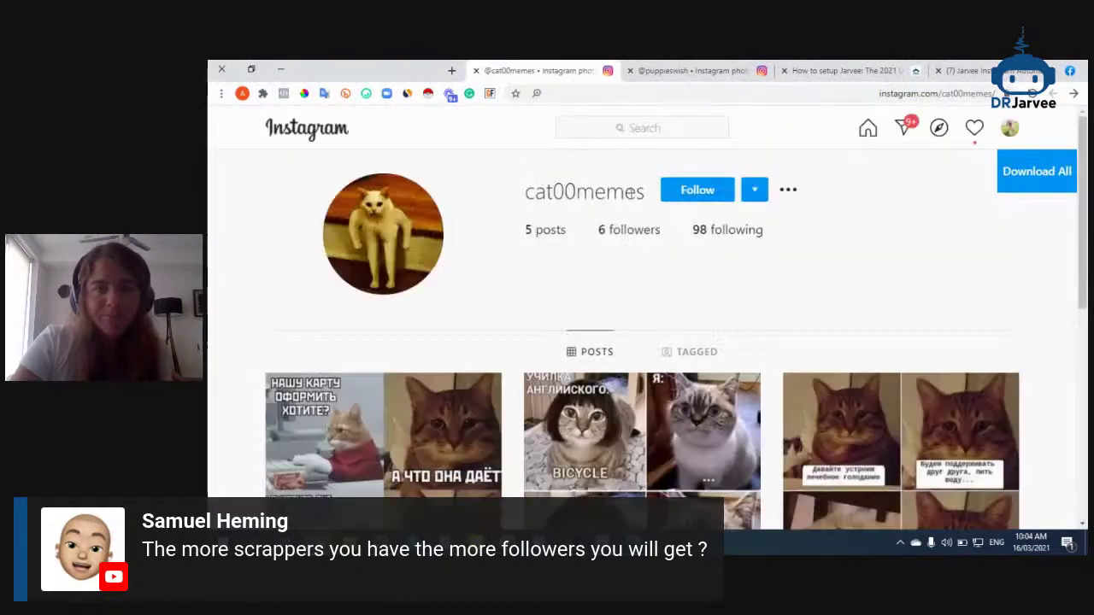
double_click(596, 195)
click(684, 68)
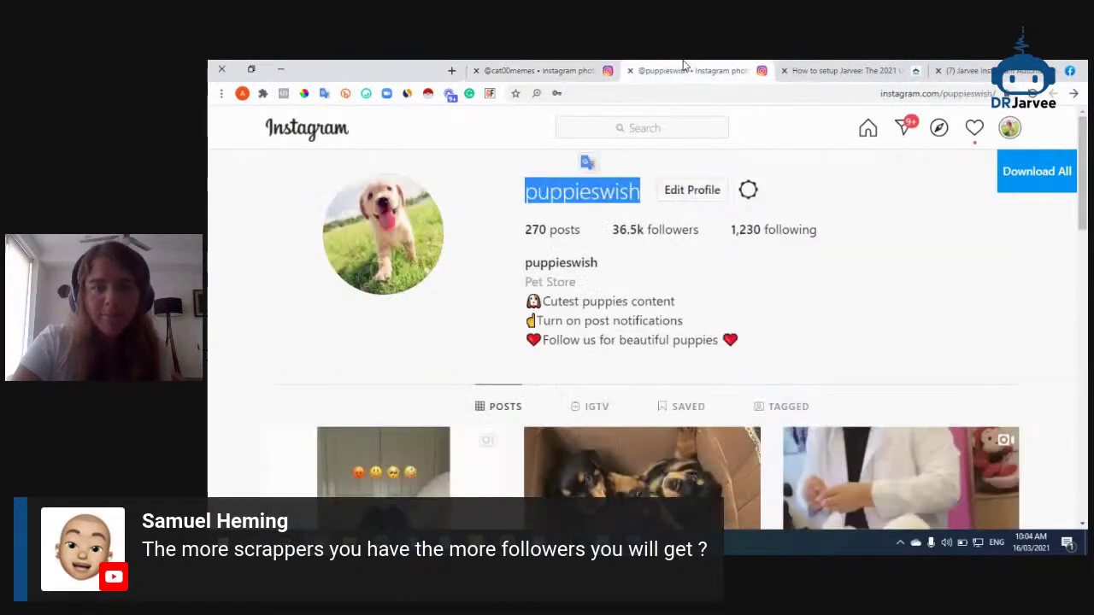
click(538, 70)
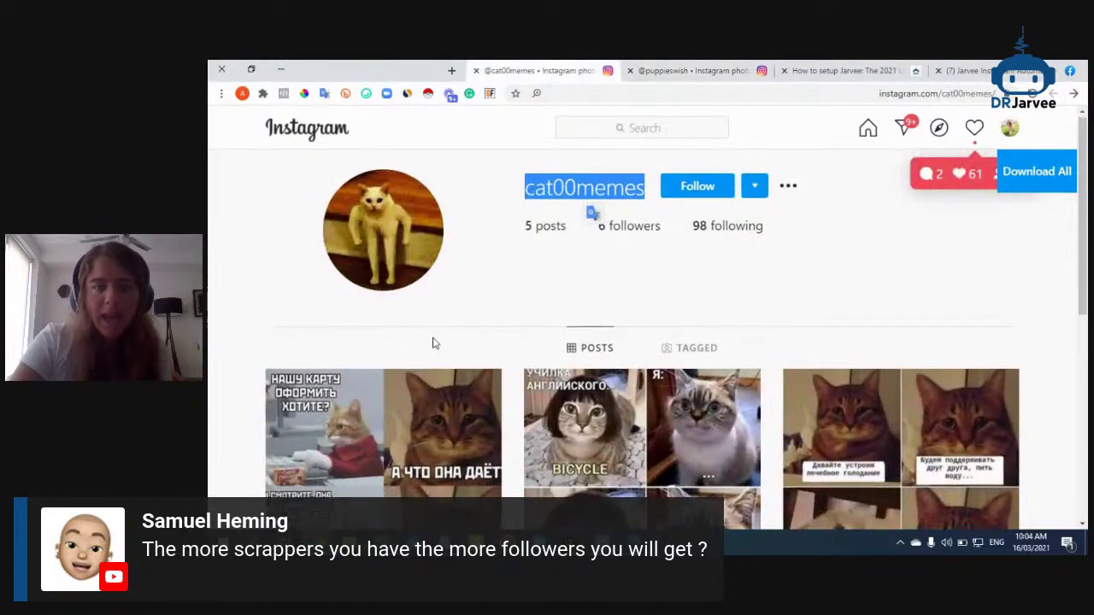
scroll(427, 342, down, 3)
scroll(418, 291, down, 3)
scroll(524, 369, up, 5)
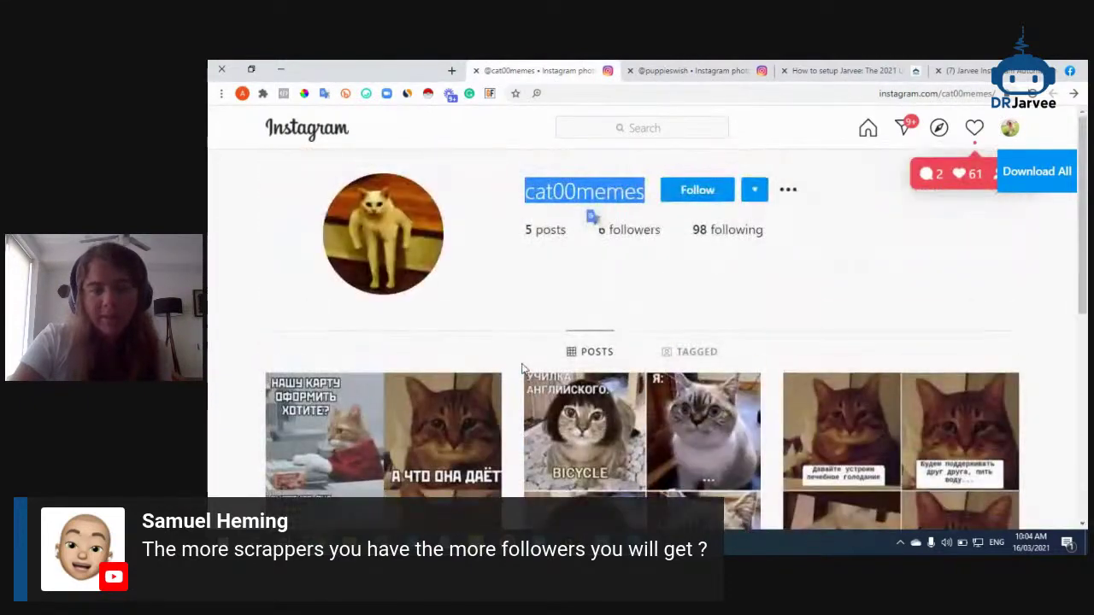
Compare the follower's profile with the puppy account's profile, then return to StreamYard
double_click(568, 199)
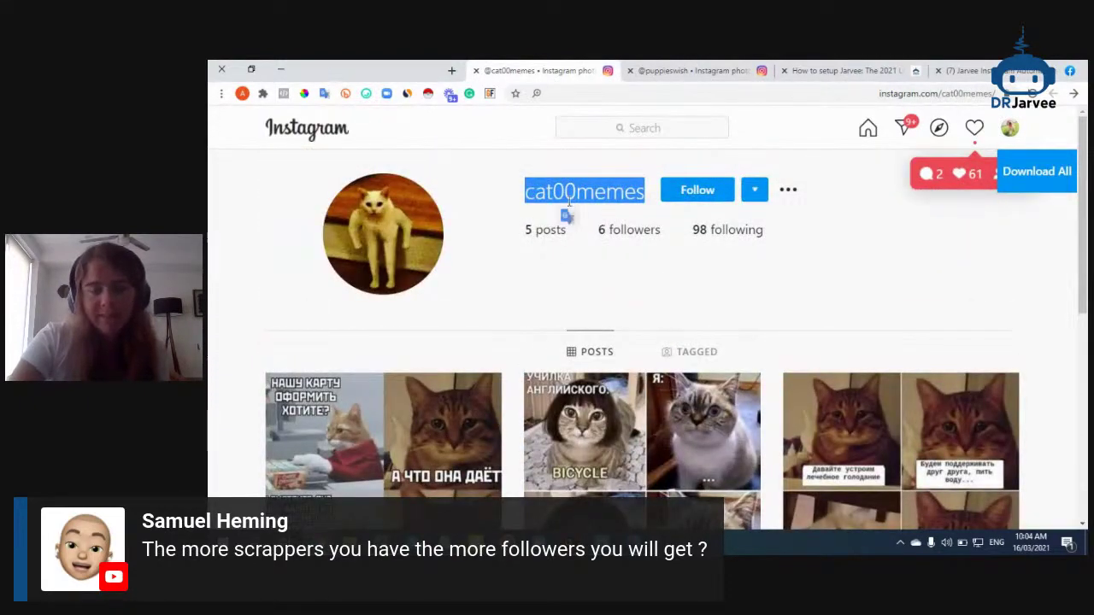
click(658, 68)
scroll(428, 376, down, 5)
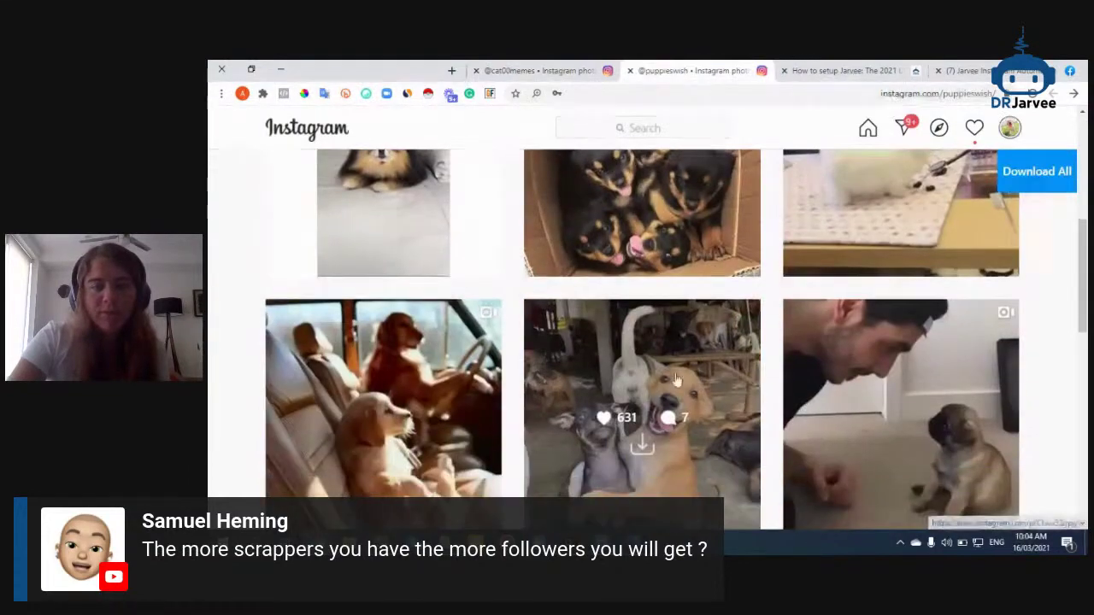
scroll(470, 397, down, 4)
scroll(389, 412, down, 2)
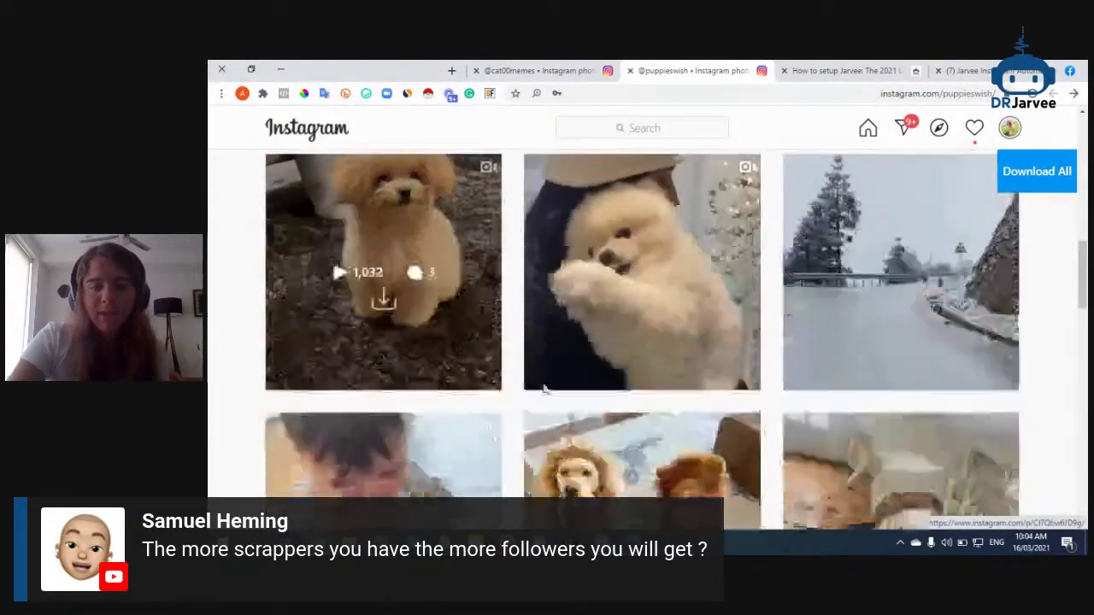
scroll(389, 412, down, 6)
scroll(682, 336, up, 15)
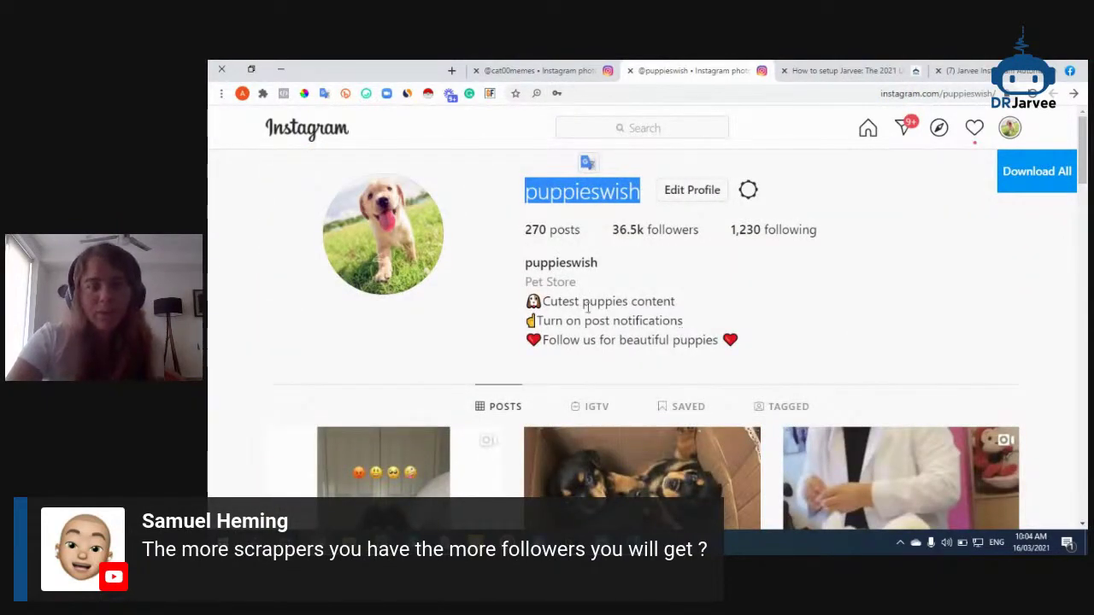
mouse_move(413, 544)
click(416, 462)
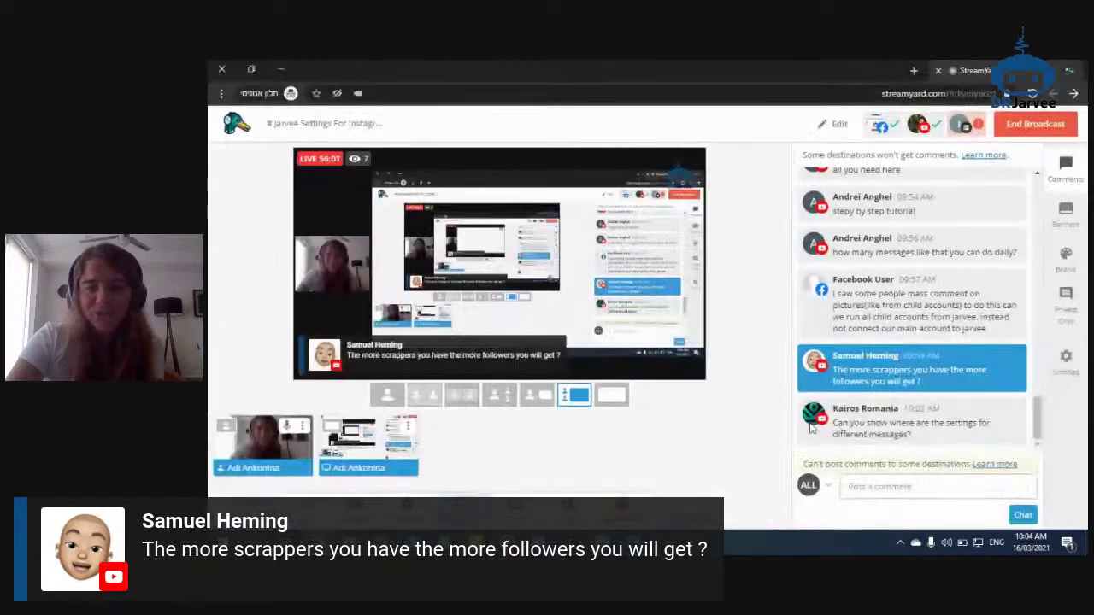
Feature the viewer's message-settings question on the stream, then hide it
mouse_move(860, 436)
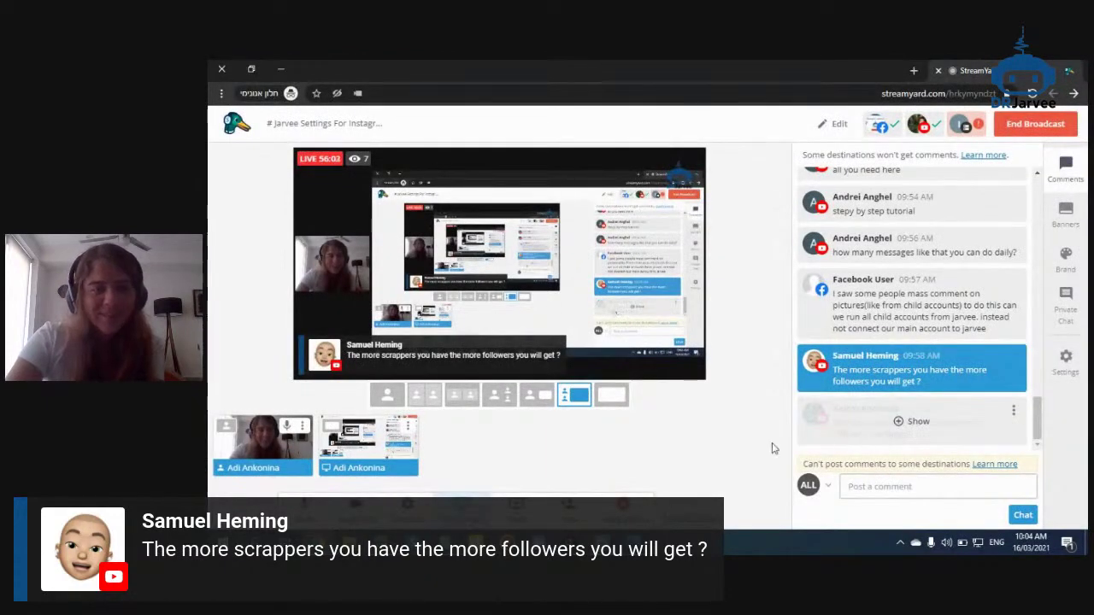
click(854, 424)
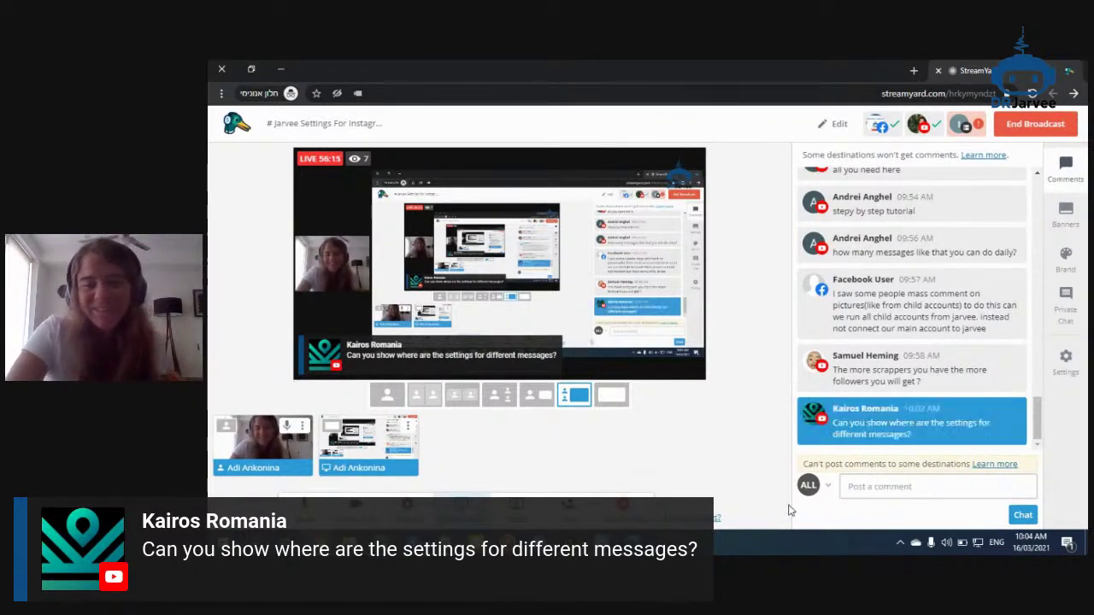
click(912, 419)
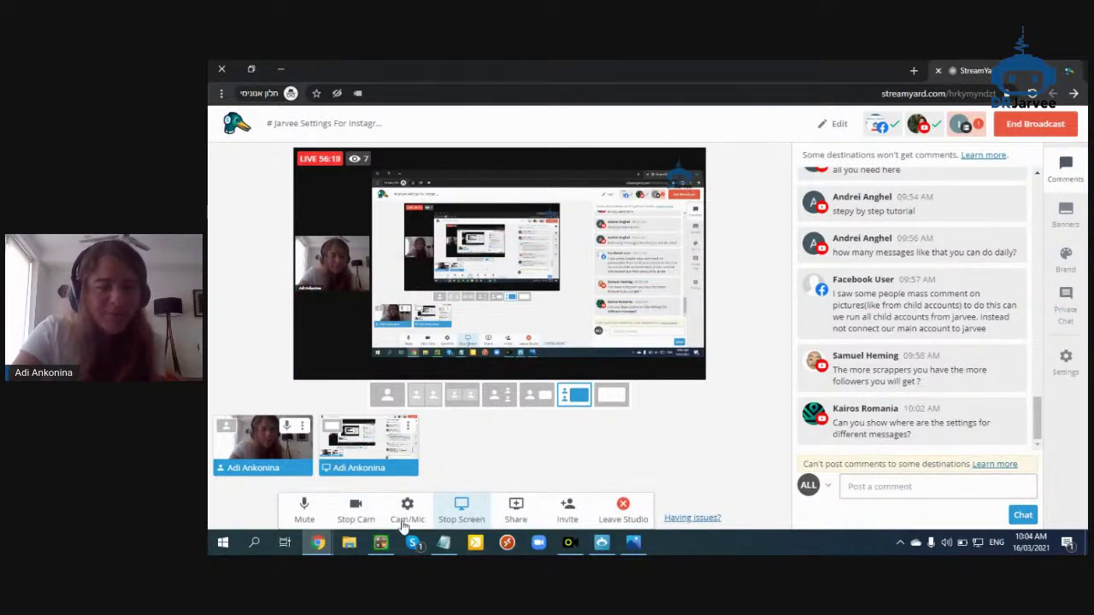
Scroll the Jarvee guide to Follow Settings, then bring up Jarvee's scraper 1 settings
click(318, 542)
click(336, 508)
click(867, 75)
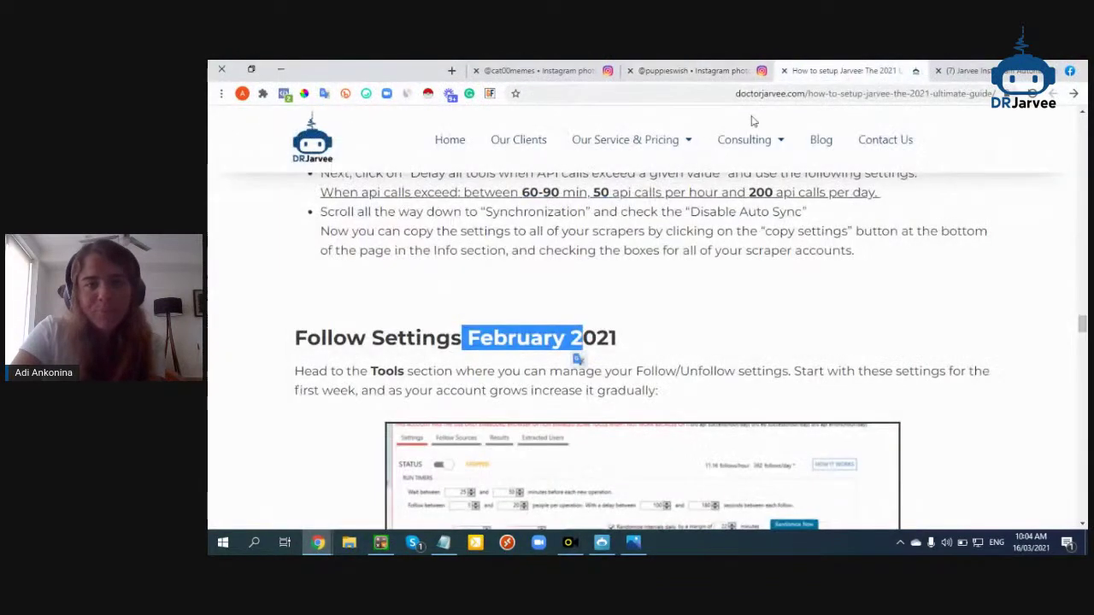
scroll(592, 373, down, 3)
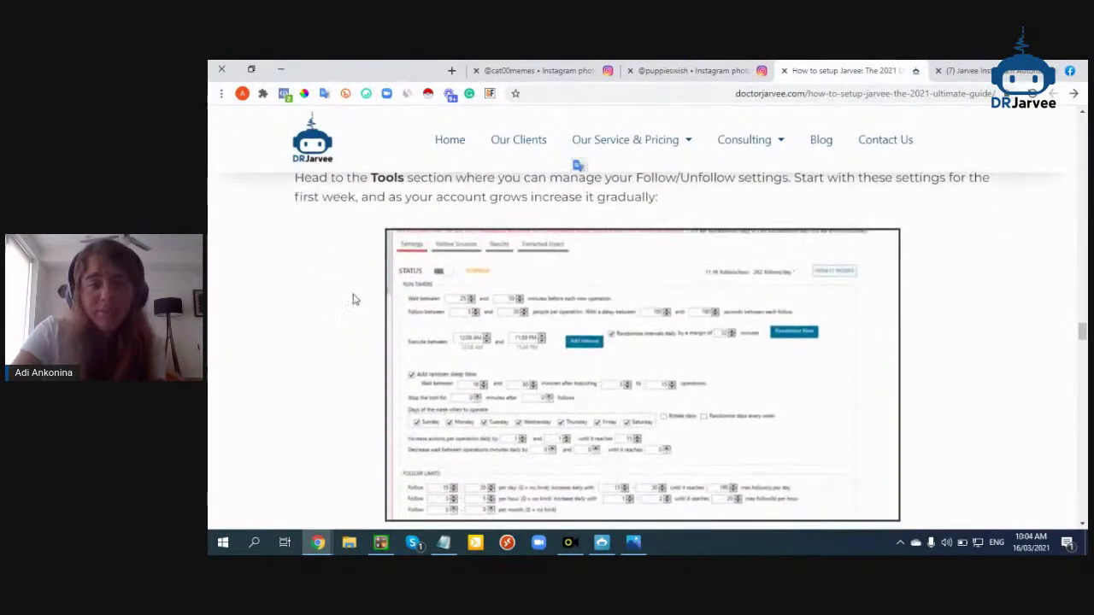
scroll(356, 299, down, 1)
scroll(578, 359, up, 4)
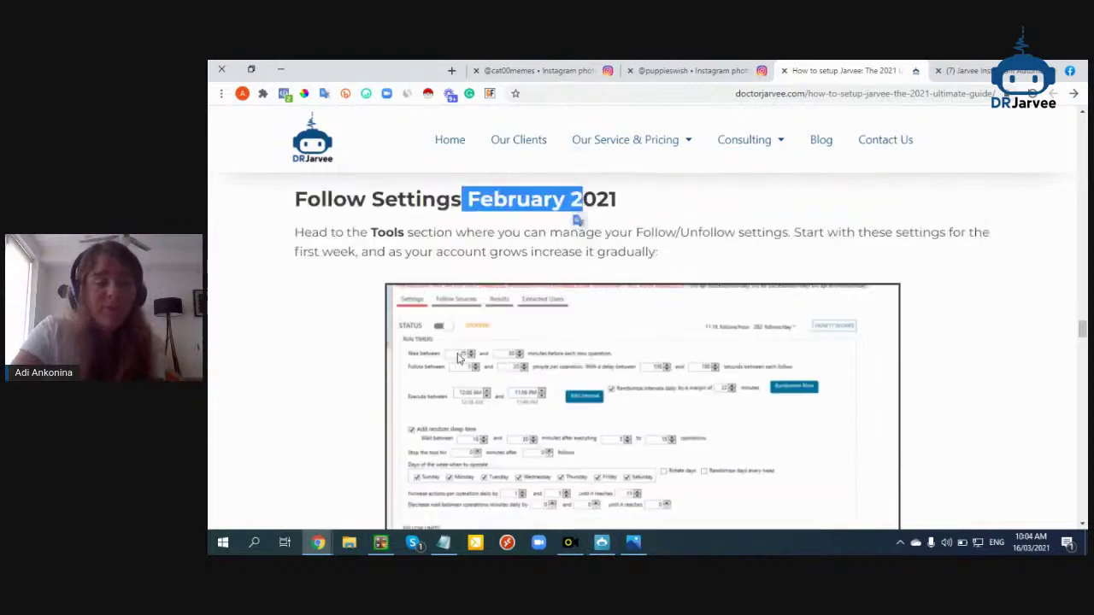
click(603, 543)
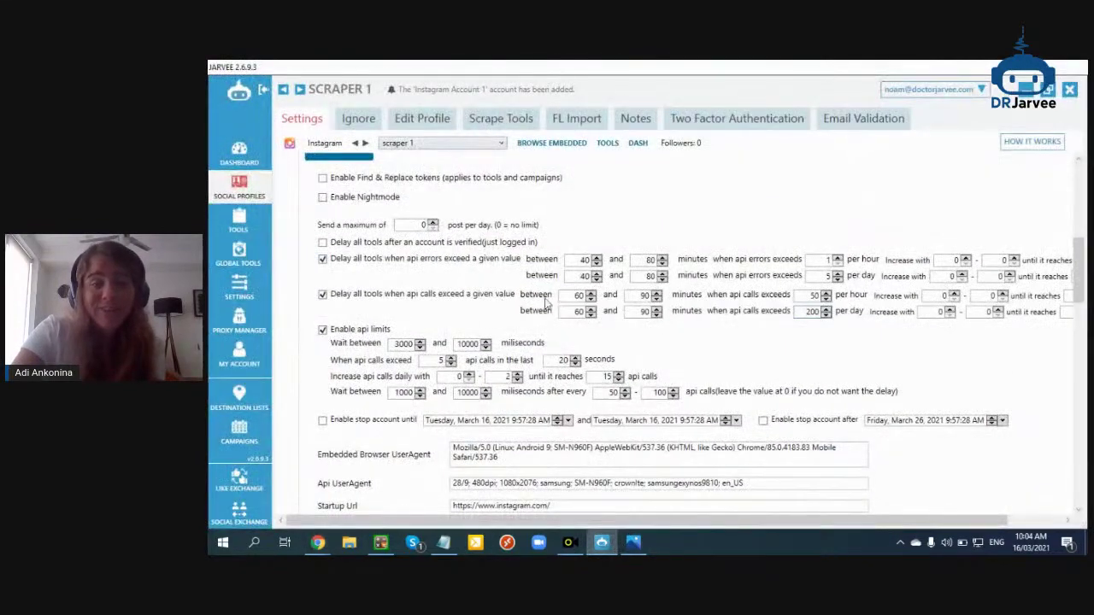
Toggle scraper 1's 'Enable api full emulation' on and off, leaving it off
scroll(562, 333, down, 4)
scroll(563, 333, down, 5)
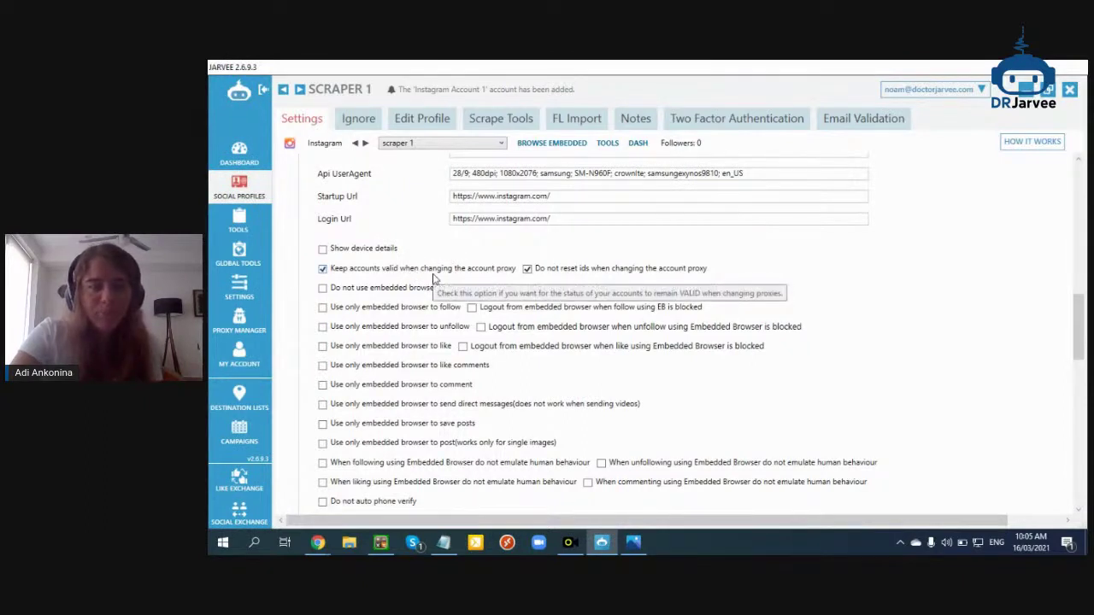
scroll(453, 240, down, 3)
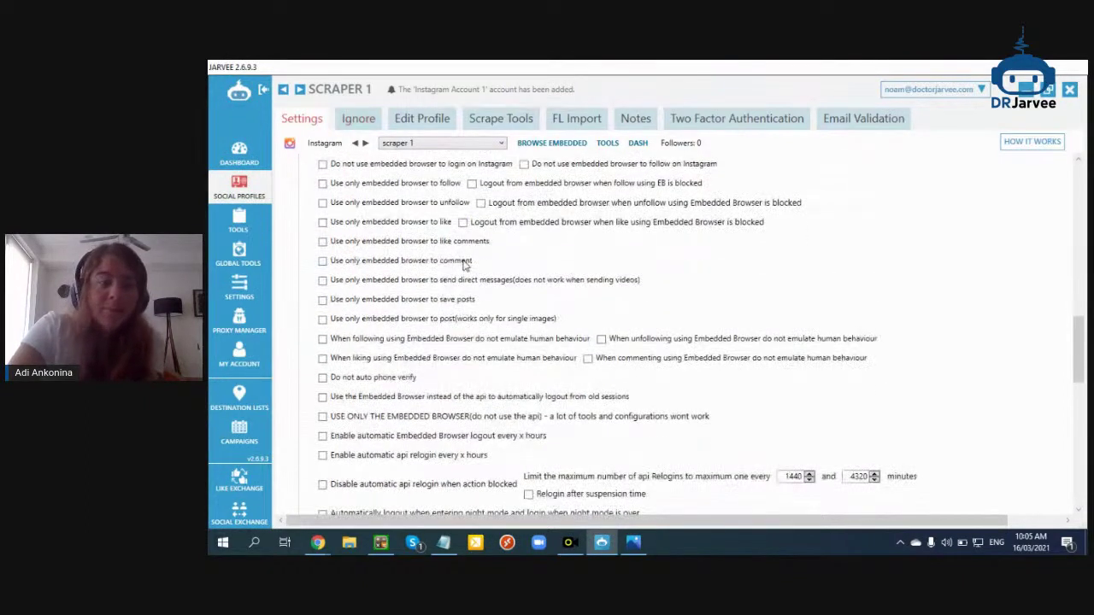
scroll(473, 249, up, 1)
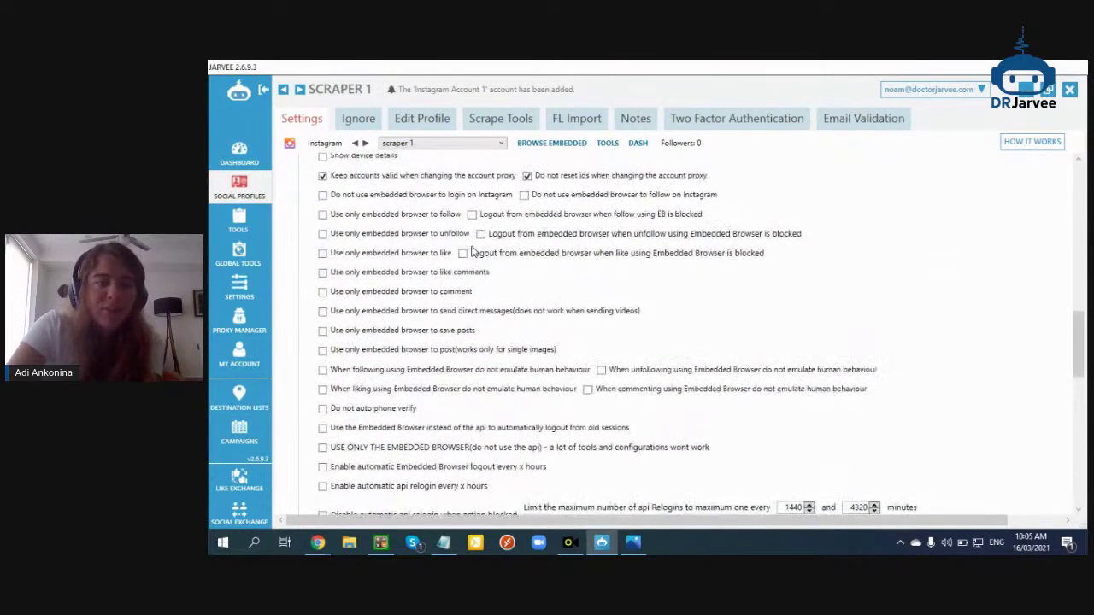
scroll(473, 254, down, 3)
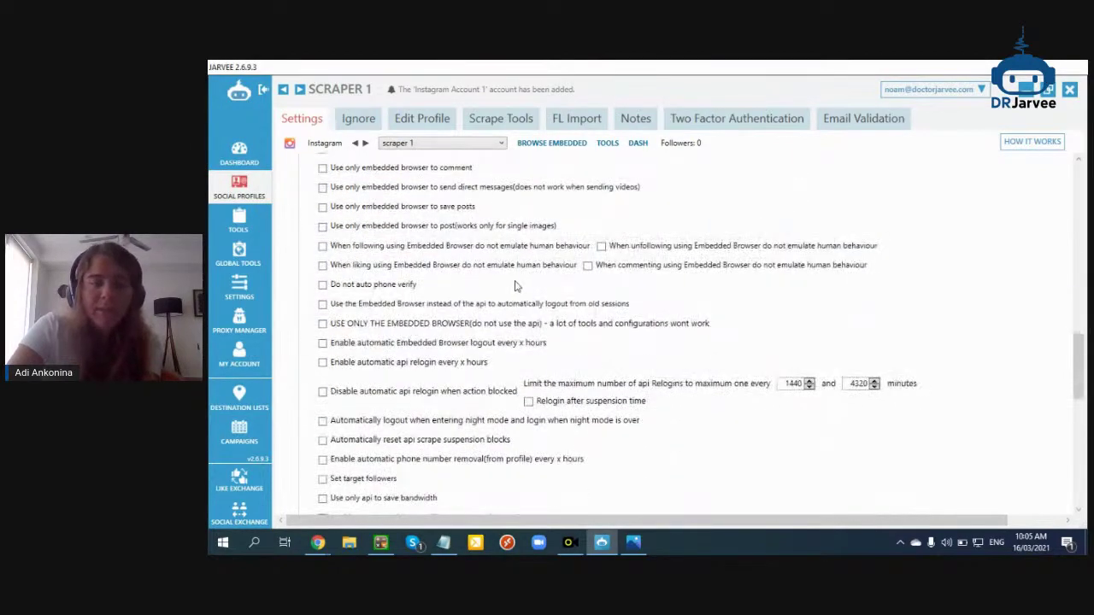
scroll(515, 285, down, 2)
scroll(516, 285, down, 2)
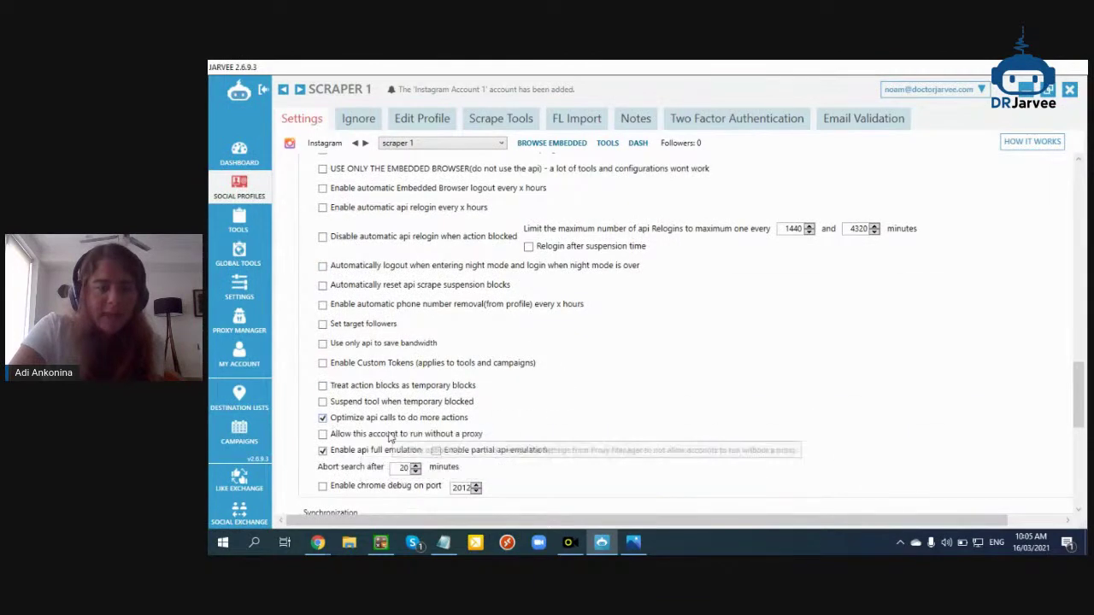
click(384, 455)
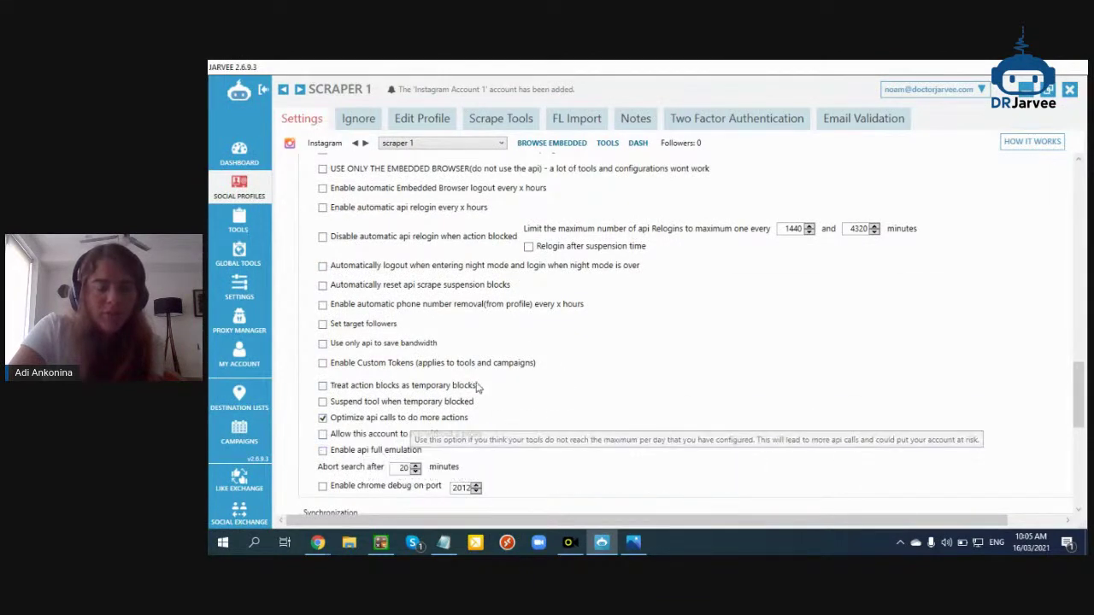
scroll(470, 392, down, 2)
scroll(466, 400, down, 1)
click(345, 359)
click(345, 359)
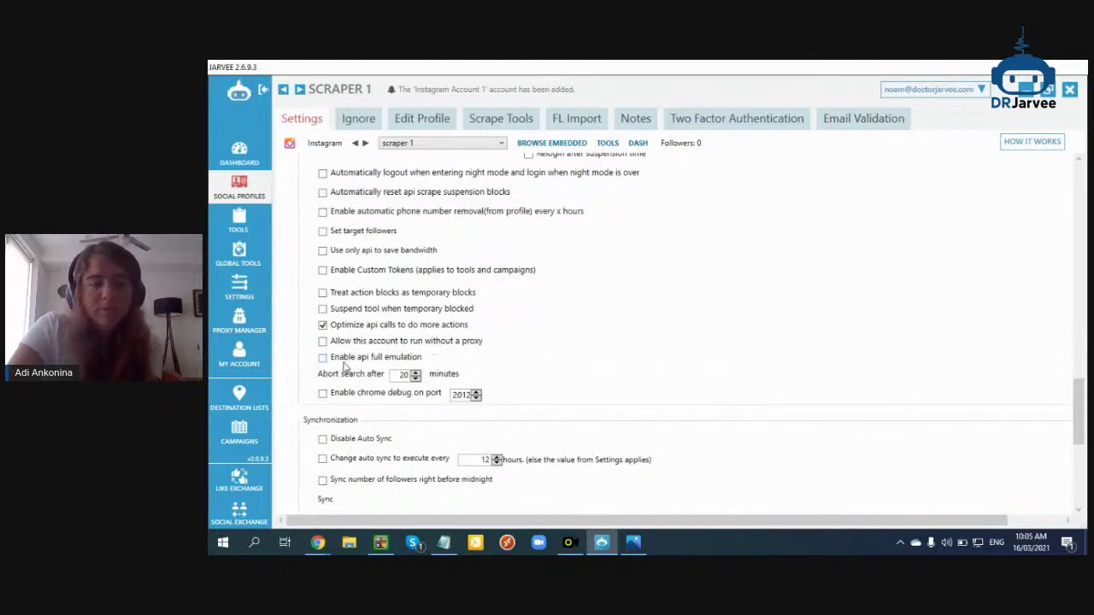
Scroll back to the ACCOUNT section's Password field, then go to Social Profiles
scroll(368, 368, down, 2)
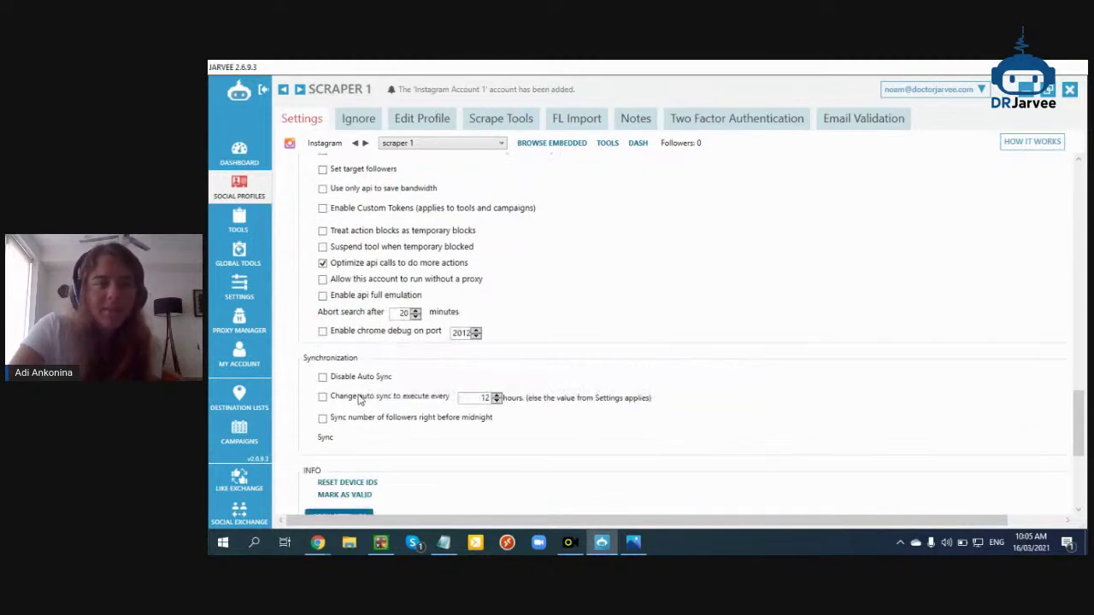
scroll(351, 377, right, 1)
scroll(414, 508, left, 1)
scroll(388, 410, up, 1)
scroll(389, 407, up, 20)
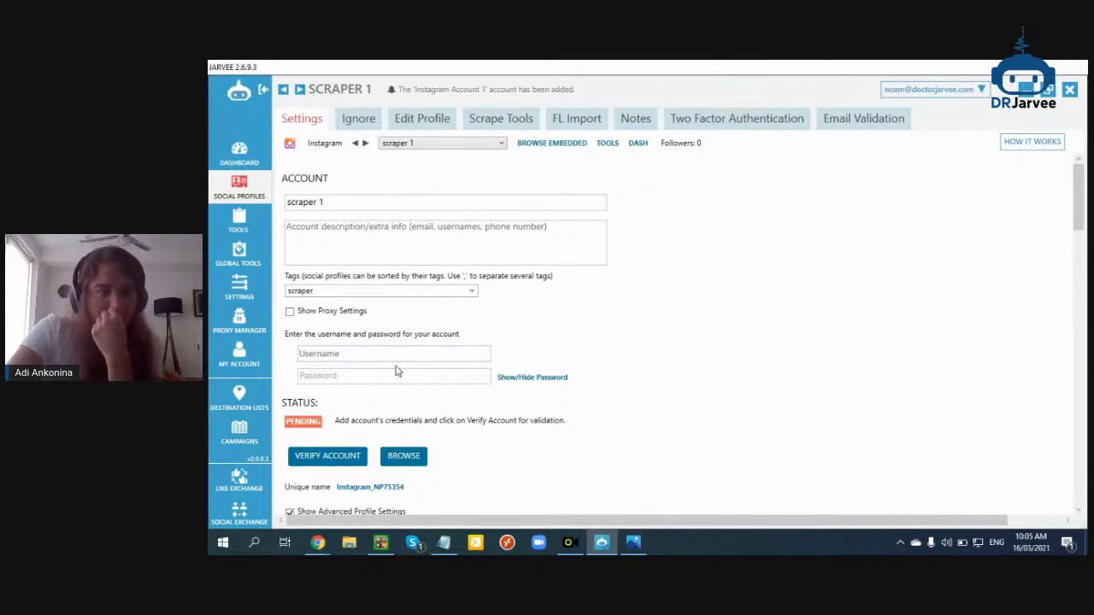
click(334, 376)
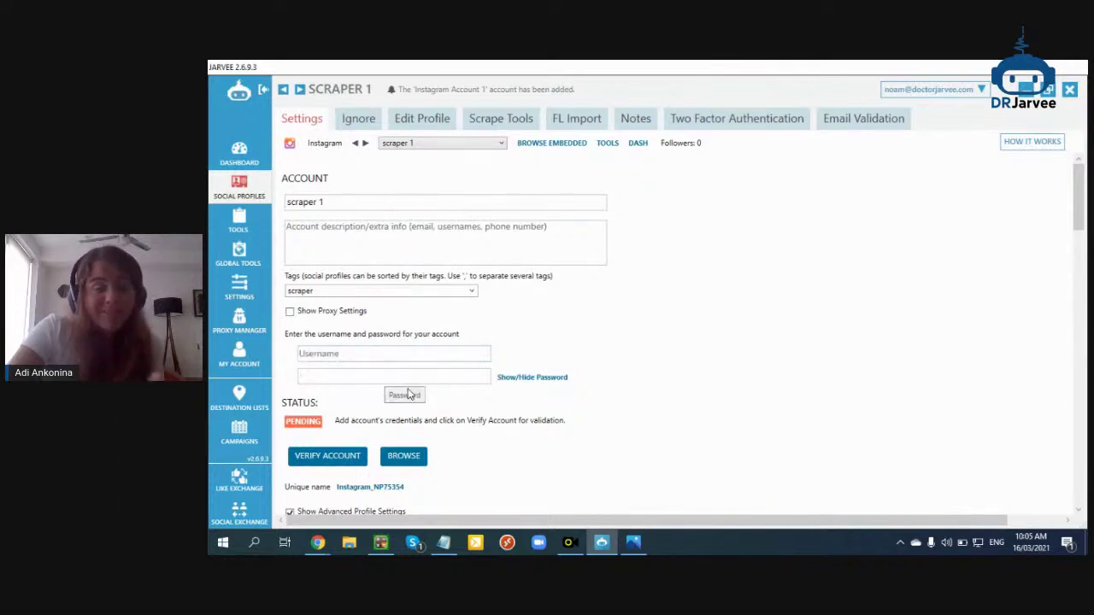
scroll(453, 376, down, 2)
click(259, 197)
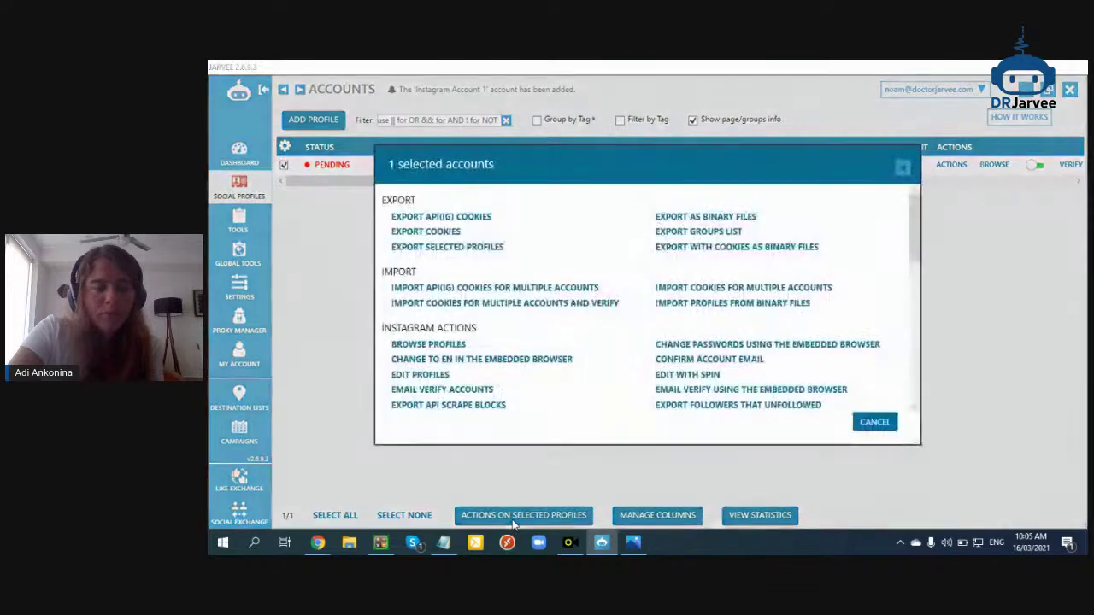
Add a new Instagram profile named 'scraper 2'
click(516, 517)
click(874, 423)
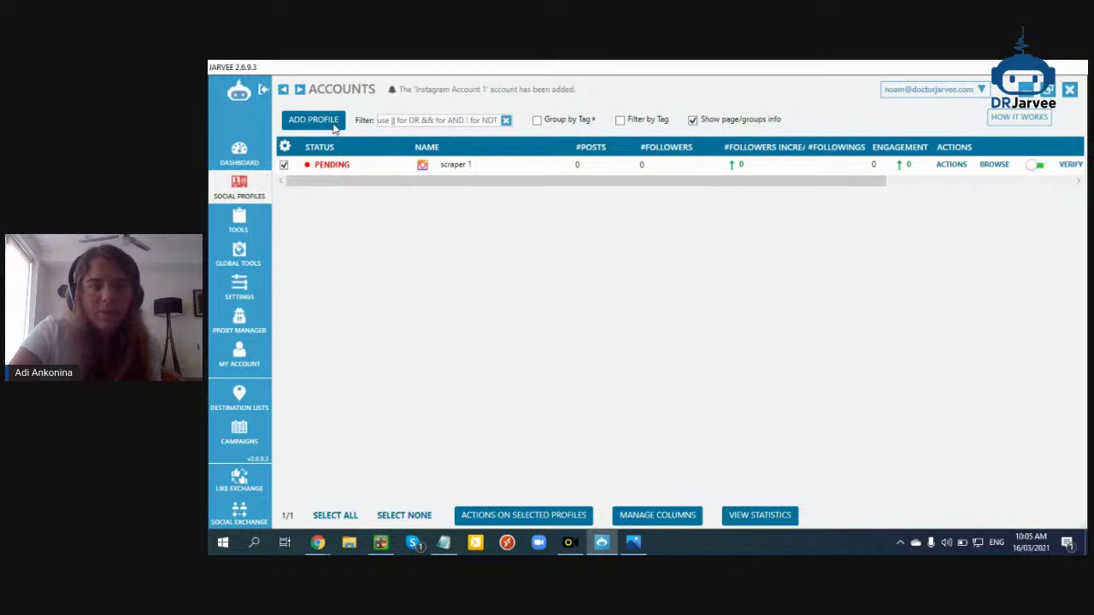
click(335, 124)
click(490, 391)
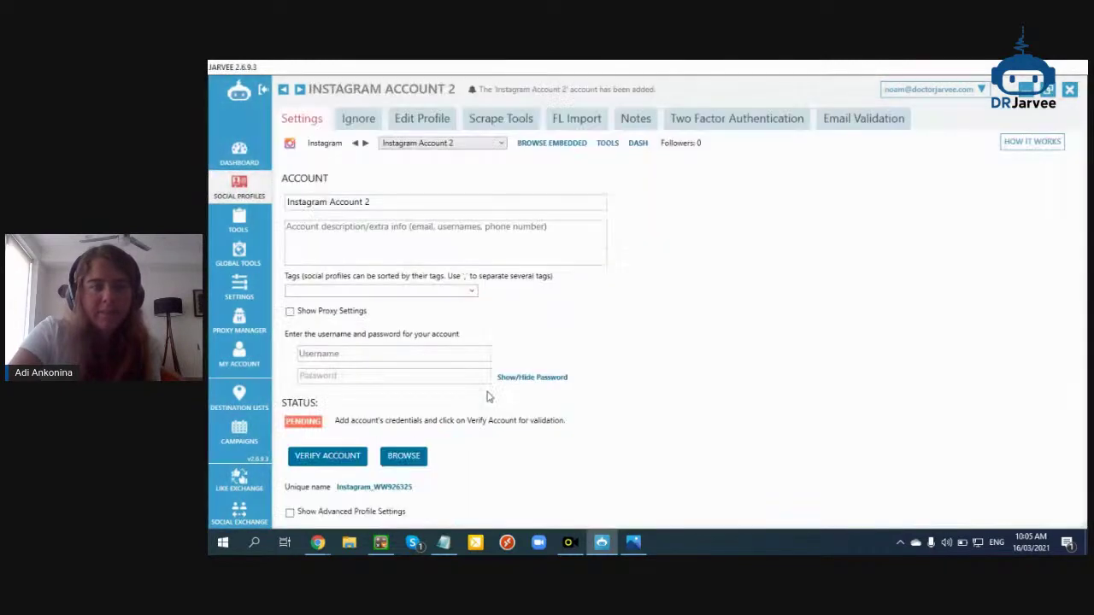
drag(398, 203, 233, 205)
text(scraper 2)
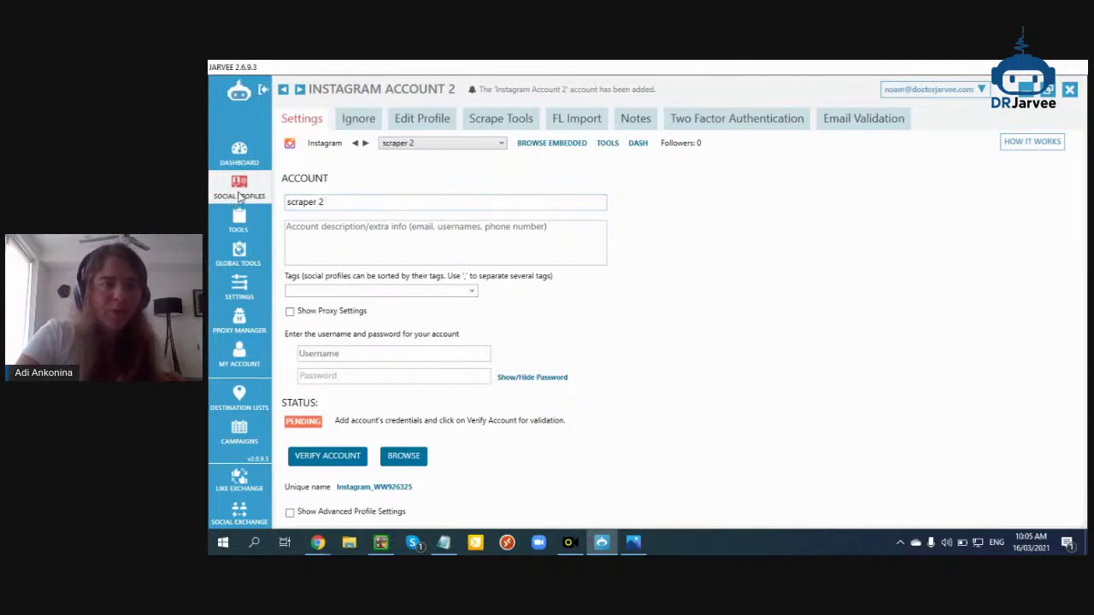
click(239, 196)
Add Instagram profile 'scraper 3' tagged scraper, then open scraper 2's settings
click(314, 125)
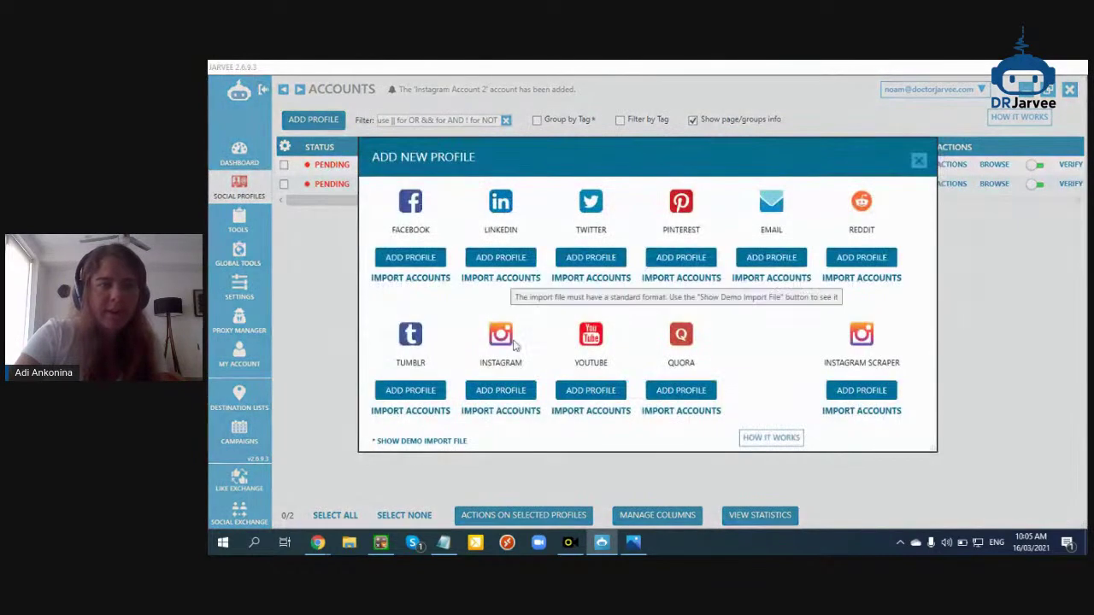
click(483, 394)
drag(363, 208, 244, 212)
text(scraper 3)
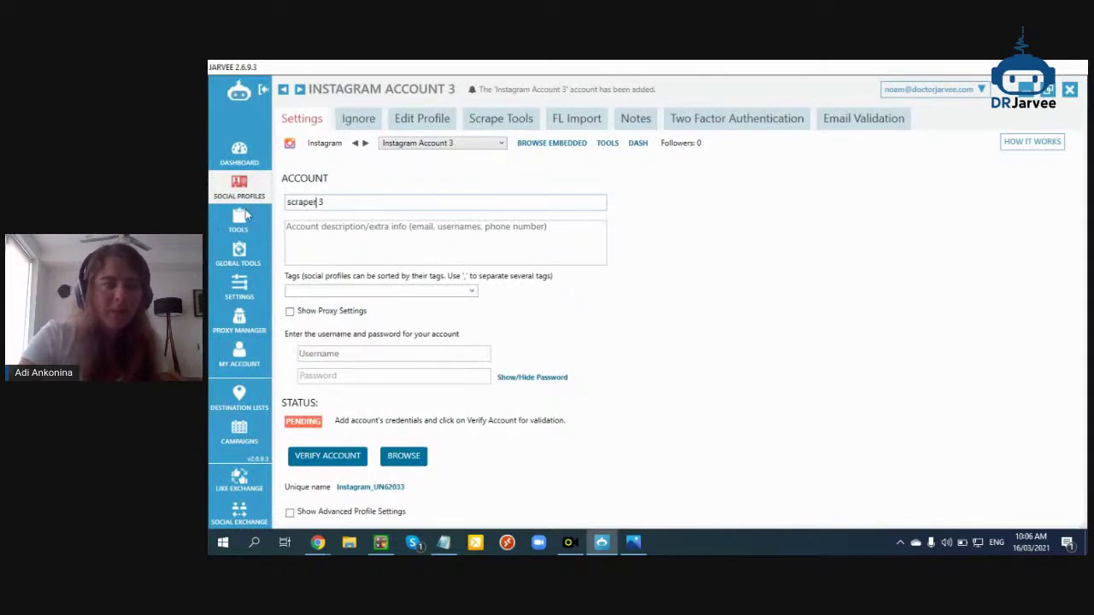
click(472, 292)
click(393, 306)
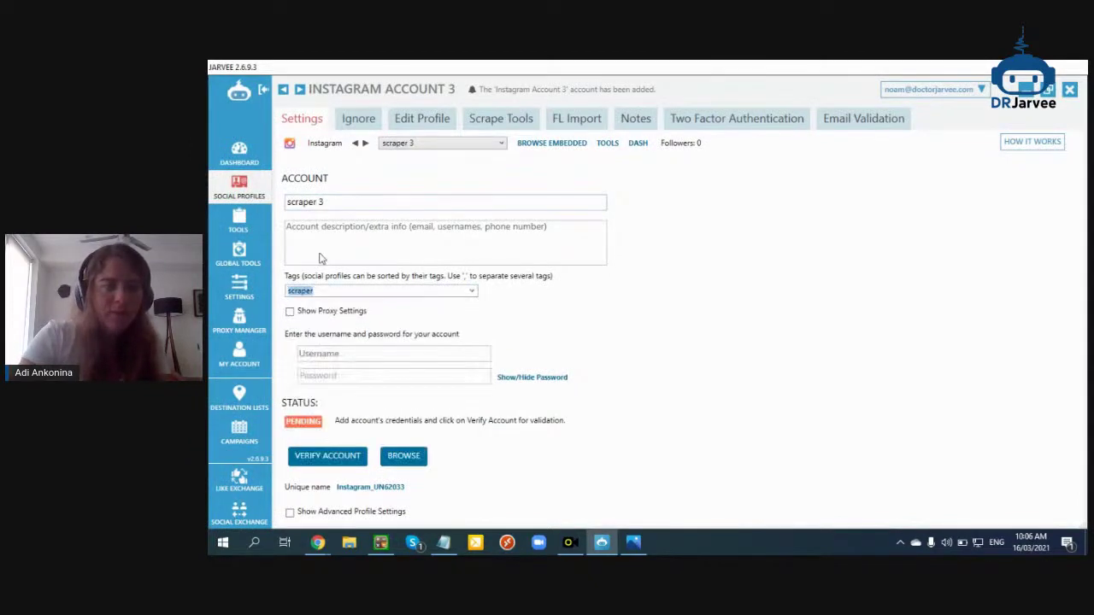
click(257, 186)
click(314, 189)
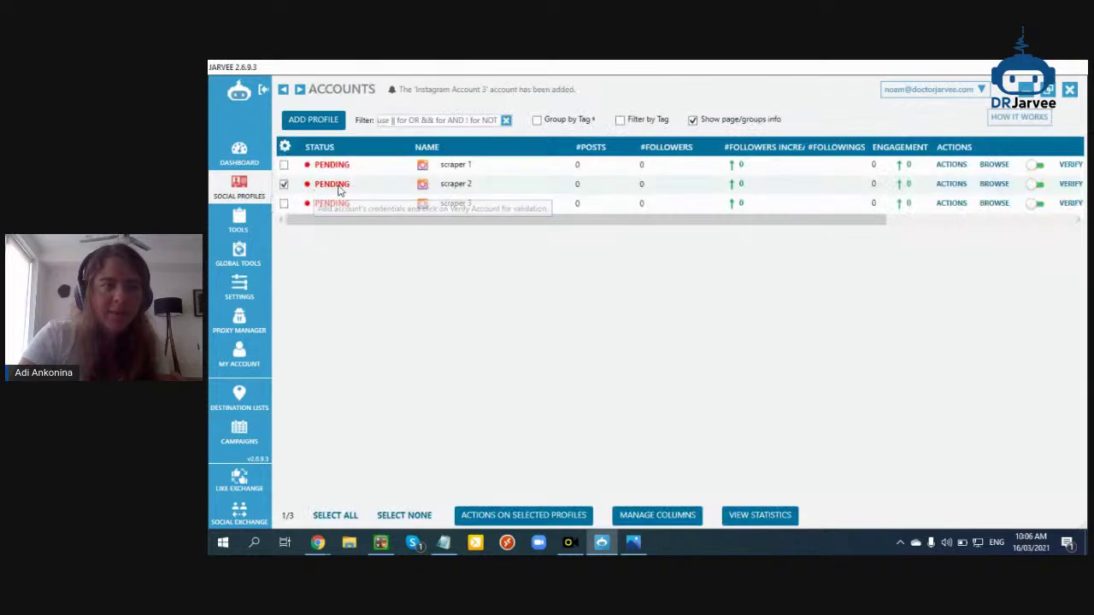
double_click(466, 189)
Give the scraper 2 profile the 'scraper' tag
click(472, 293)
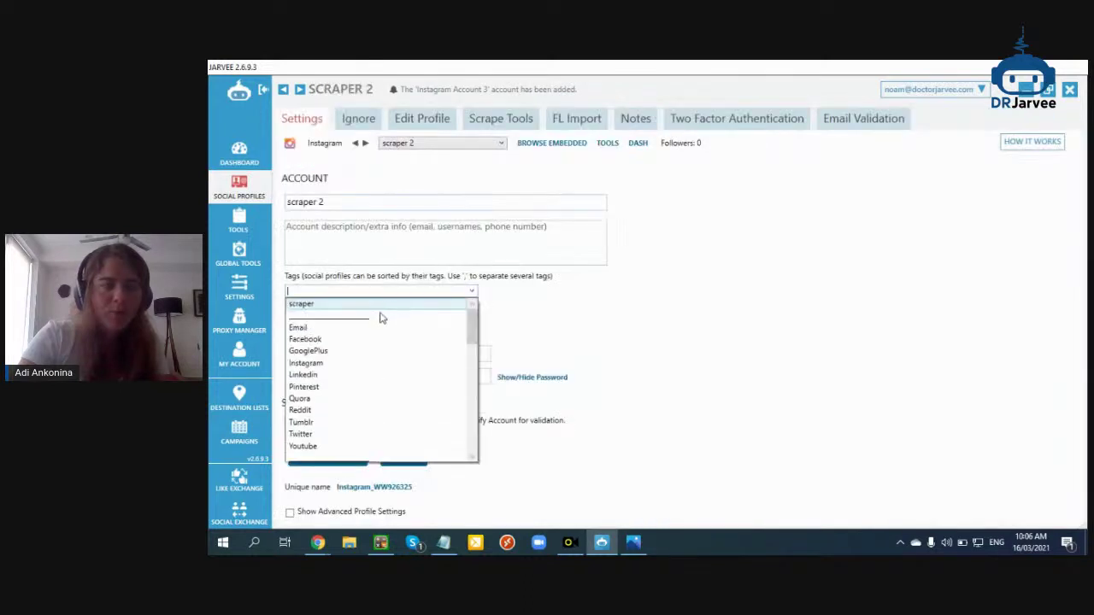
click(342, 304)
click(256, 188)
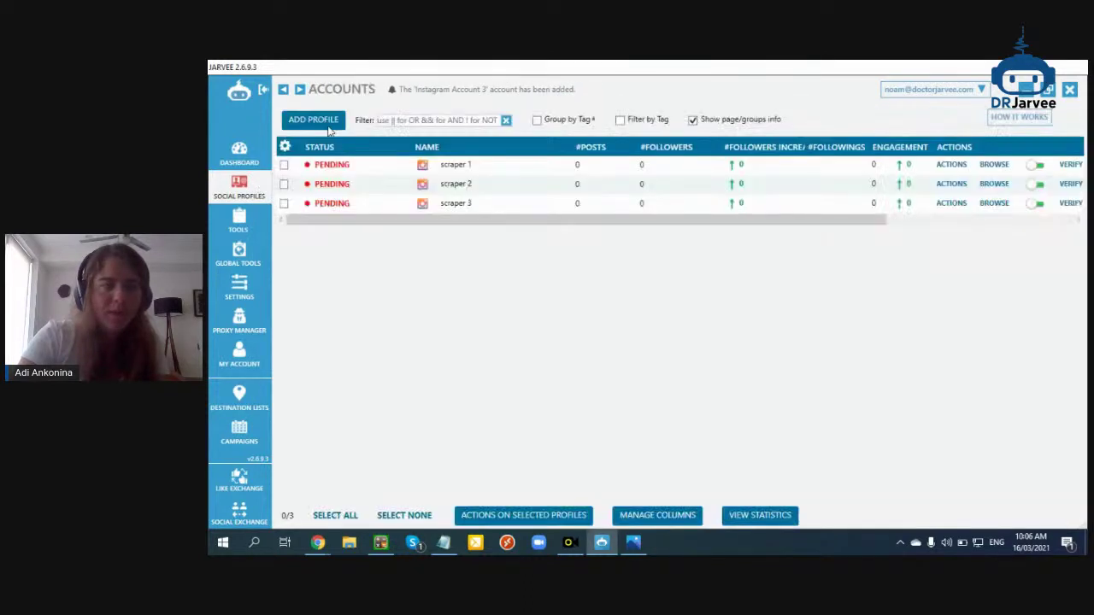
Add two new Instagram profiles named scraper 4 and scraper 5
click(313, 120)
click(489, 388)
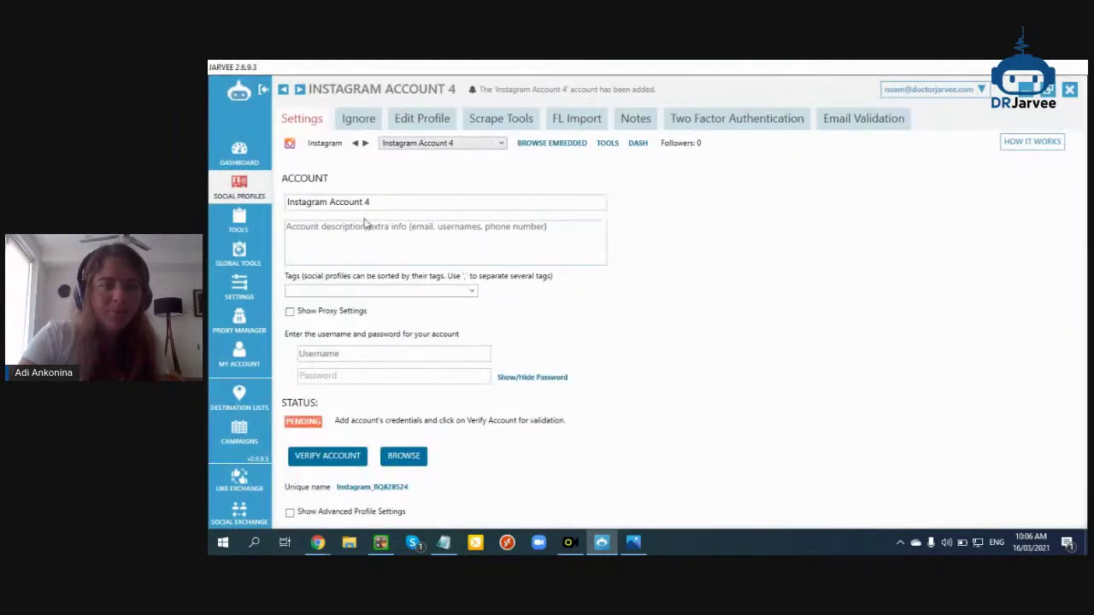
drag(363, 210, 288, 213)
text(In)
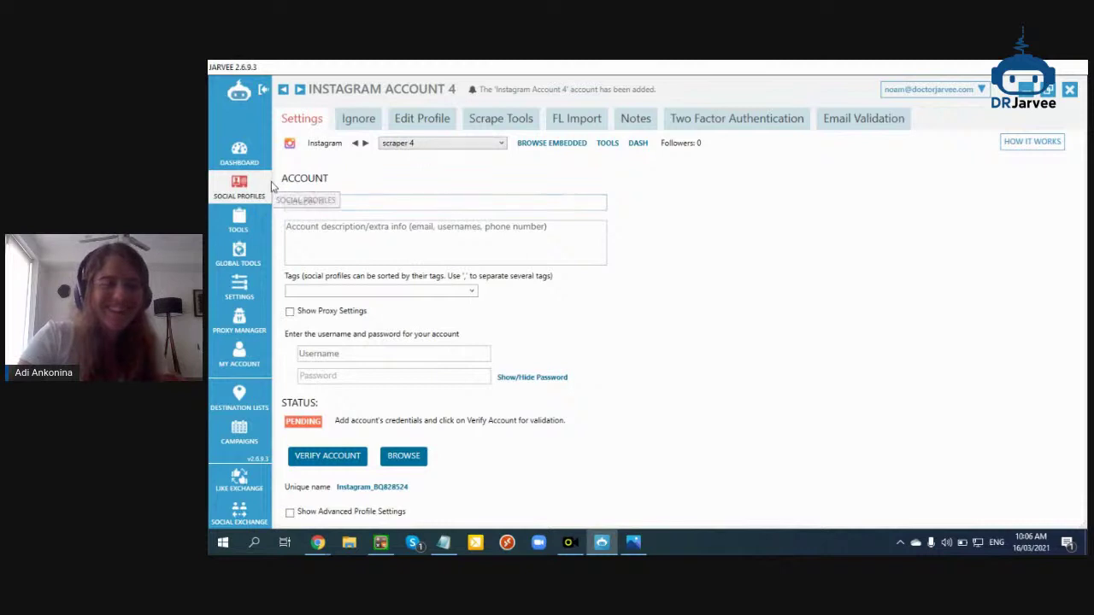
click(266, 186)
click(333, 121)
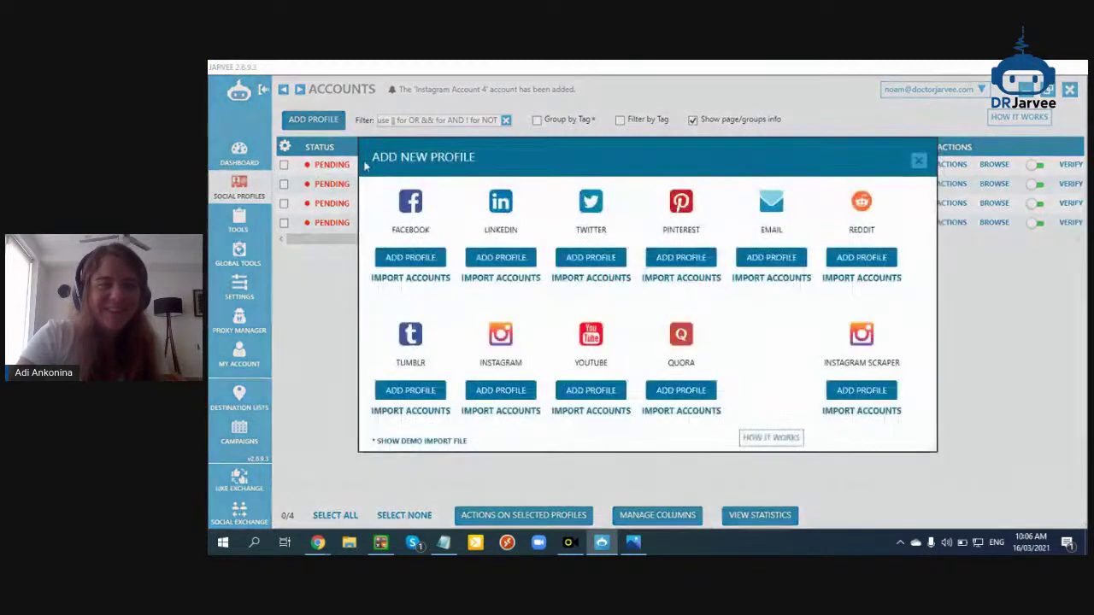
click(494, 389)
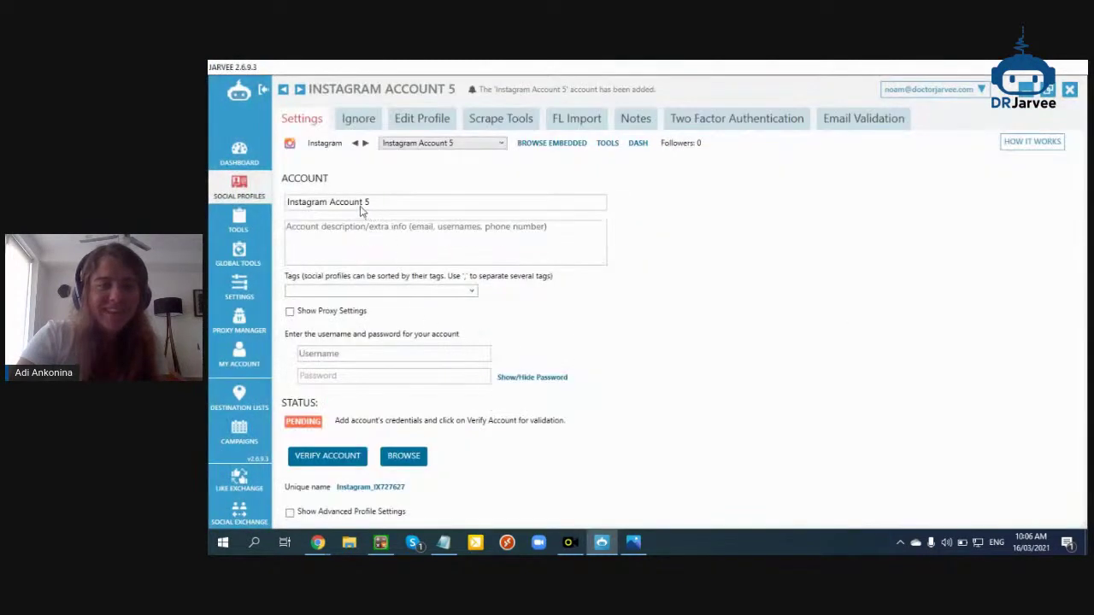
drag(363, 209, 242, 217)
text(I)
text(cra)
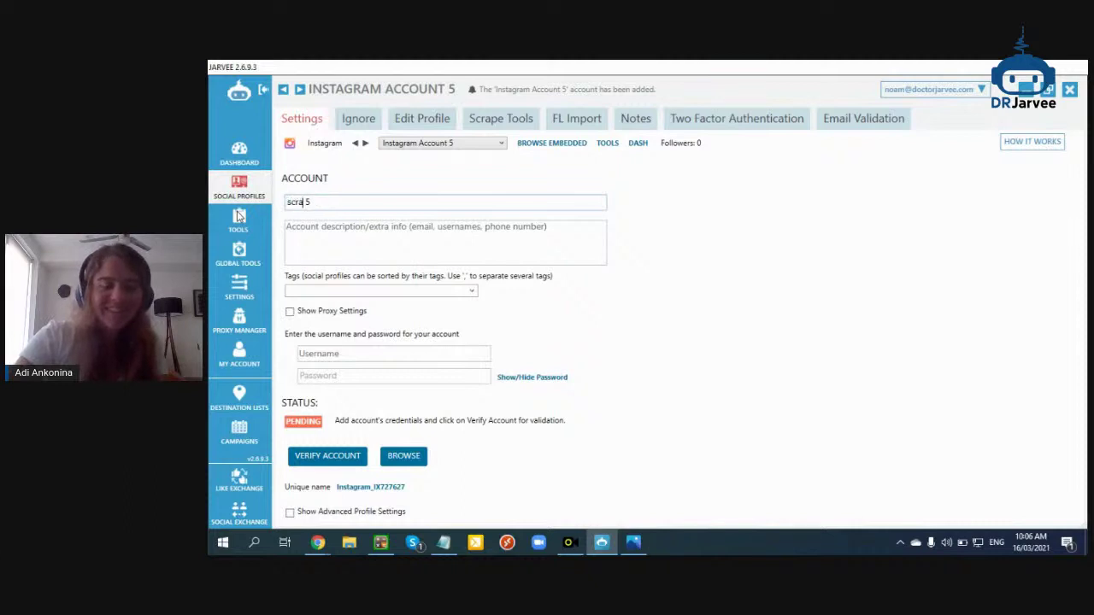
text(per)
click(240, 185)
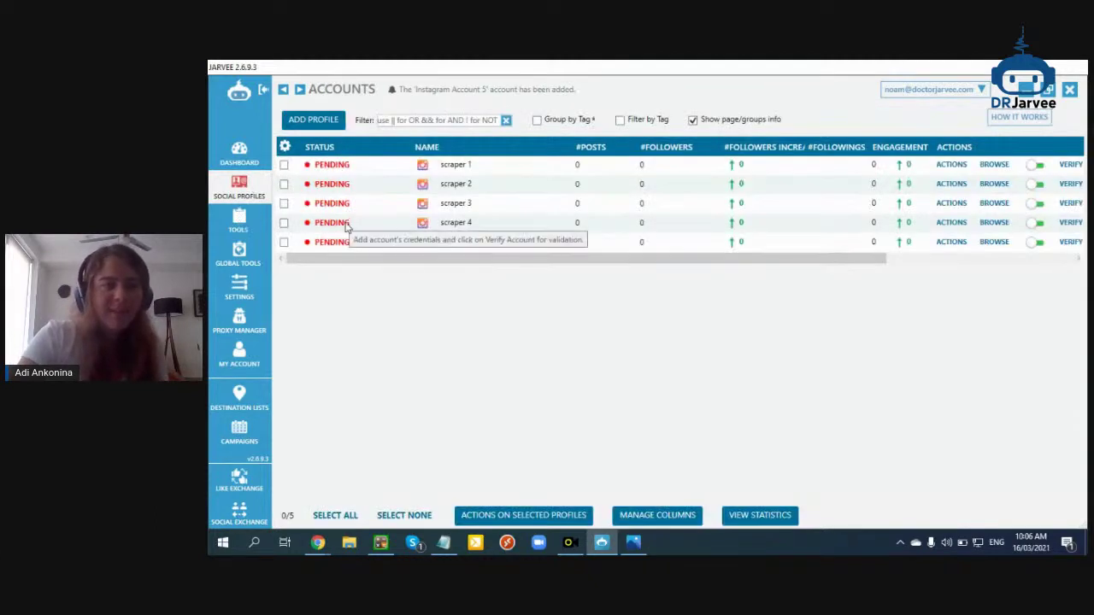
Tag both scraper 4 and scraper 5 with 'scraper'
click(456, 222)
click(470, 291)
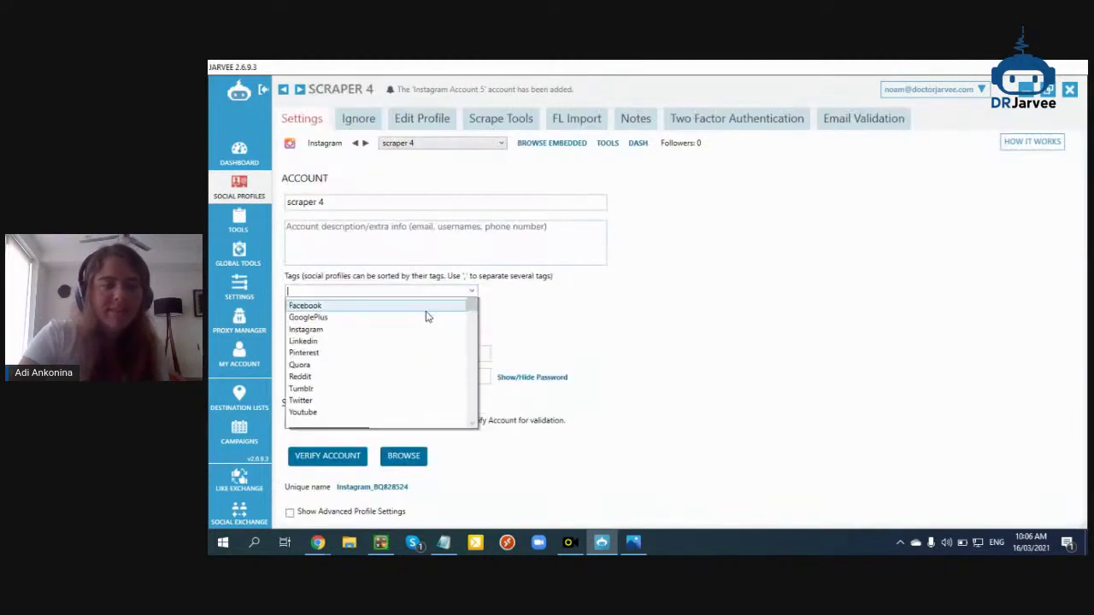
click(371, 309)
key(Escape)
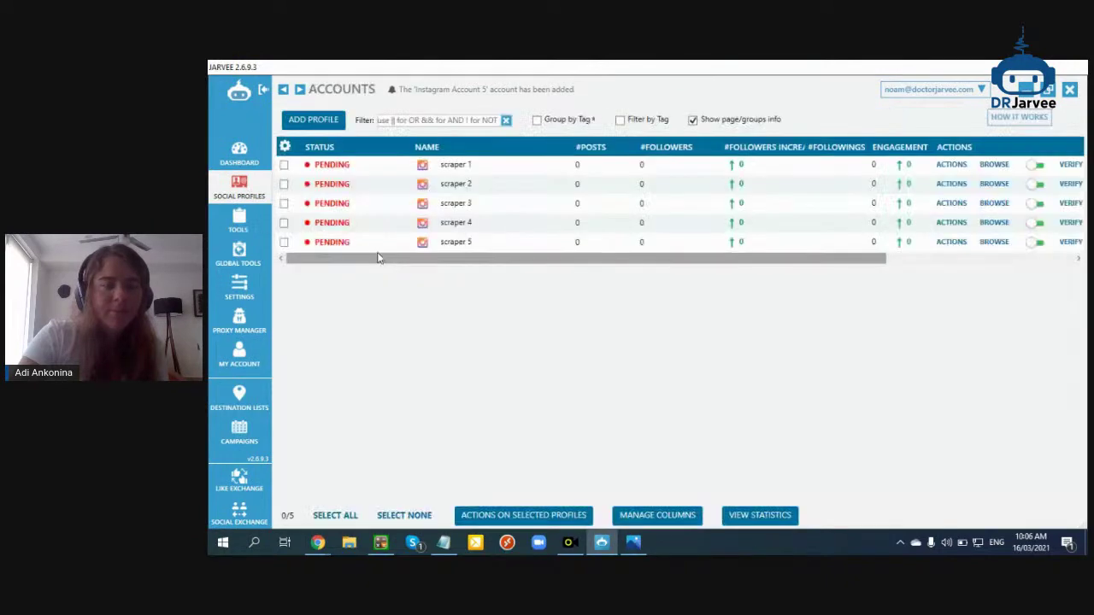
click(449, 244)
click(471, 292)
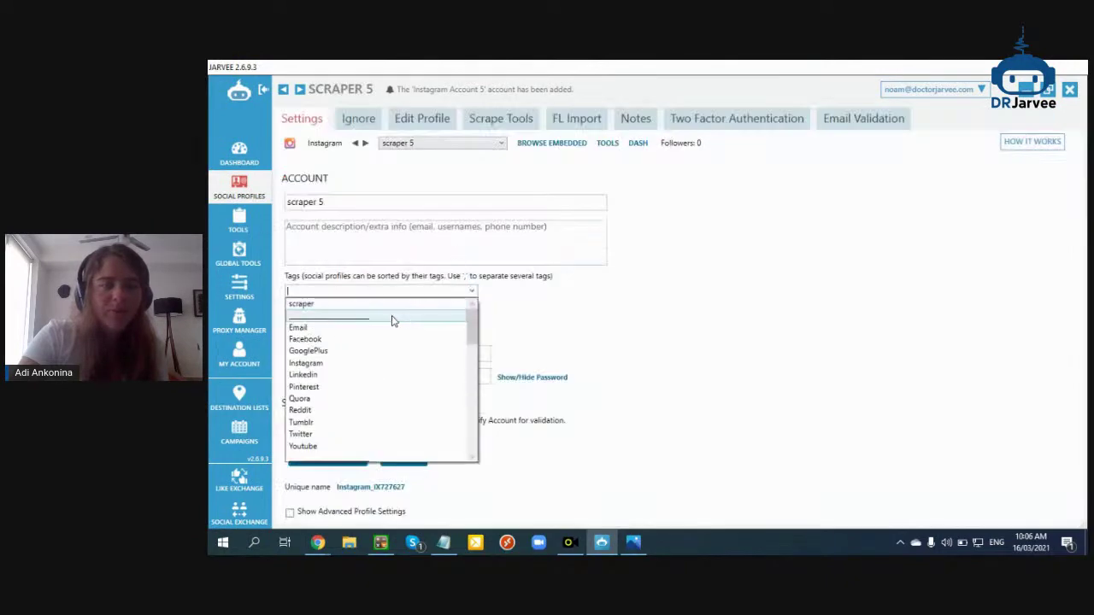
click(388, 310)
click(253, 193)
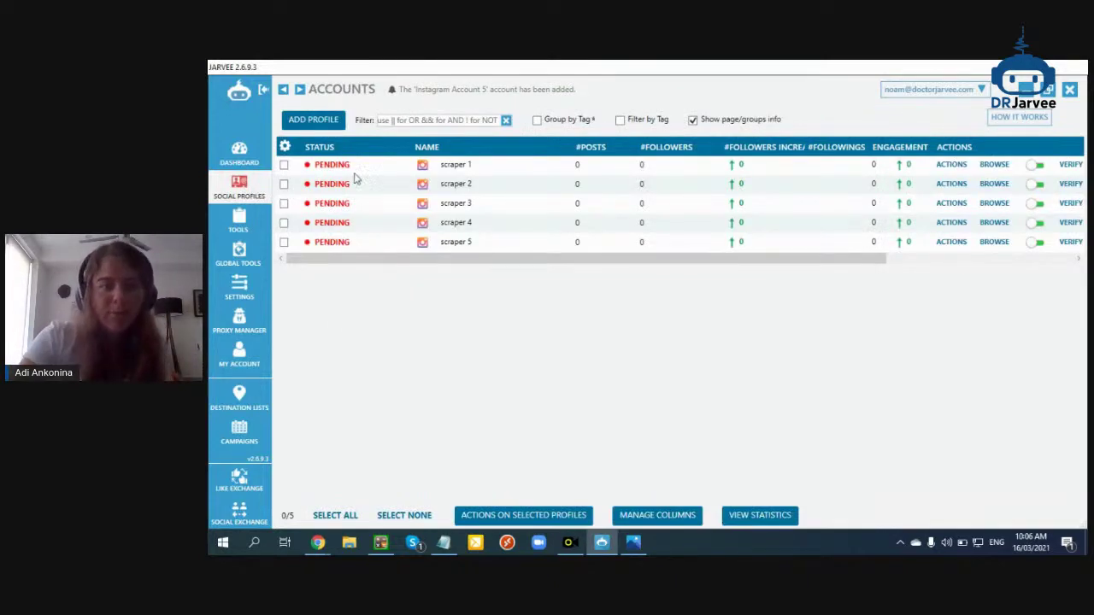
In StreamYard, show the viewer's getting-blocked and uses-proxies comments on stream
mouse_move(318, 543)
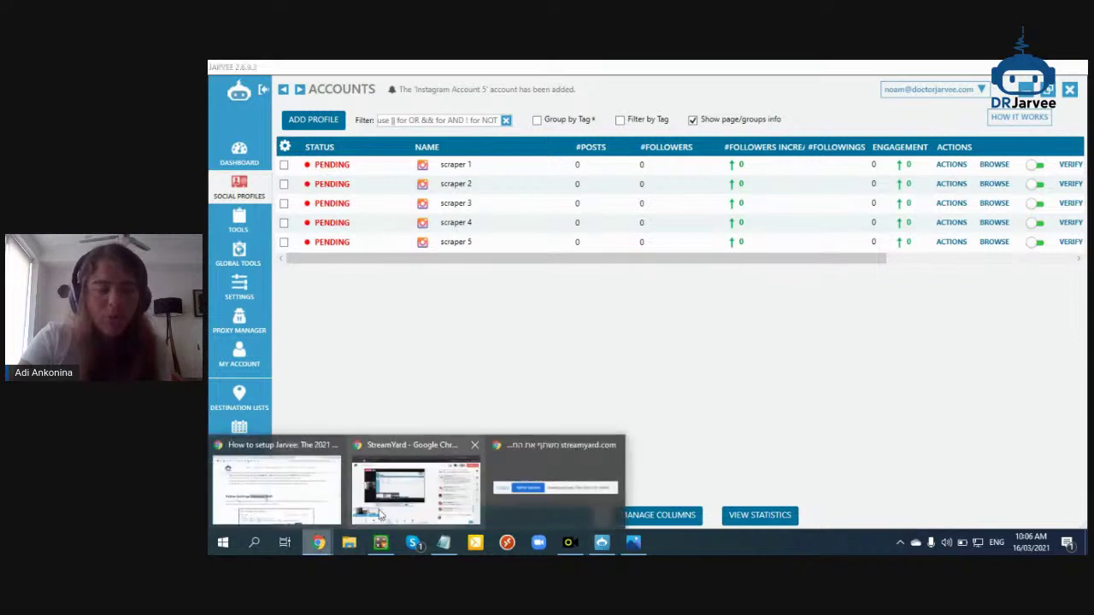
click(415, 483)
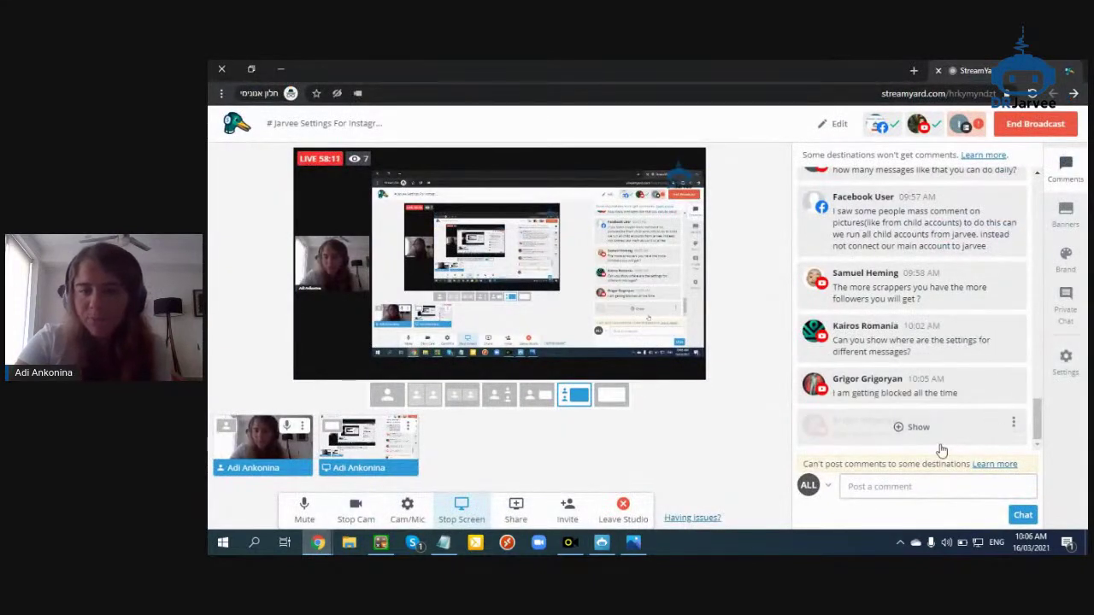
click(920, 395)
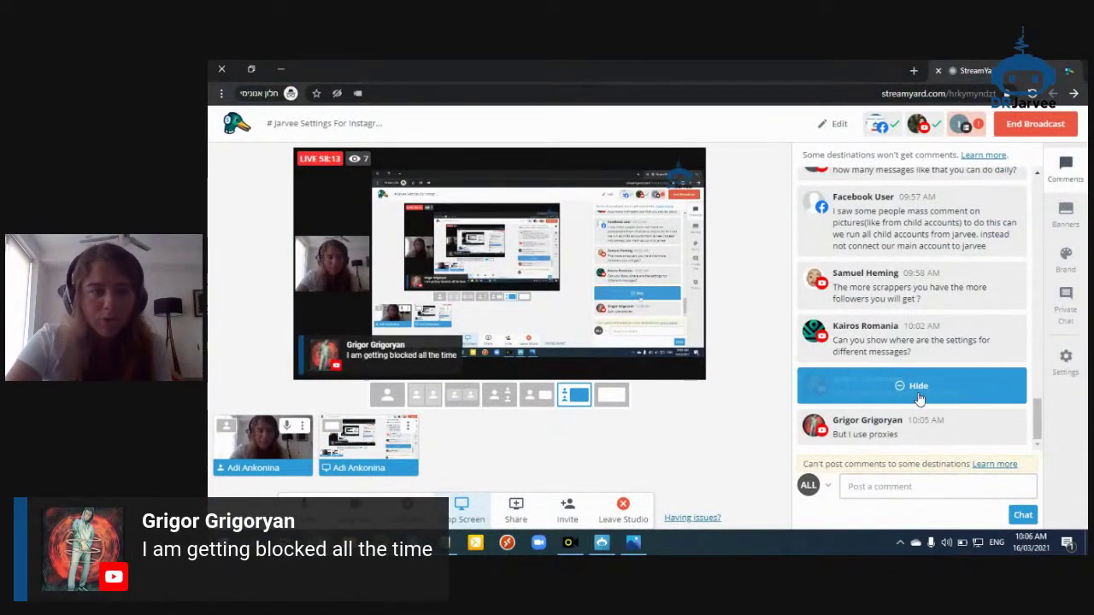
click(890, 427)
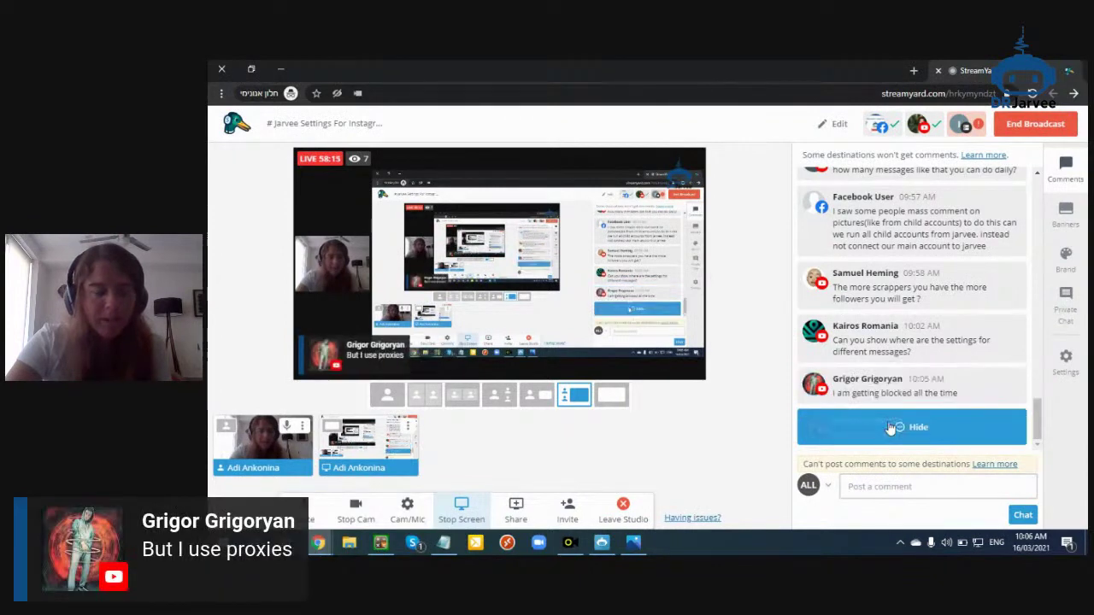
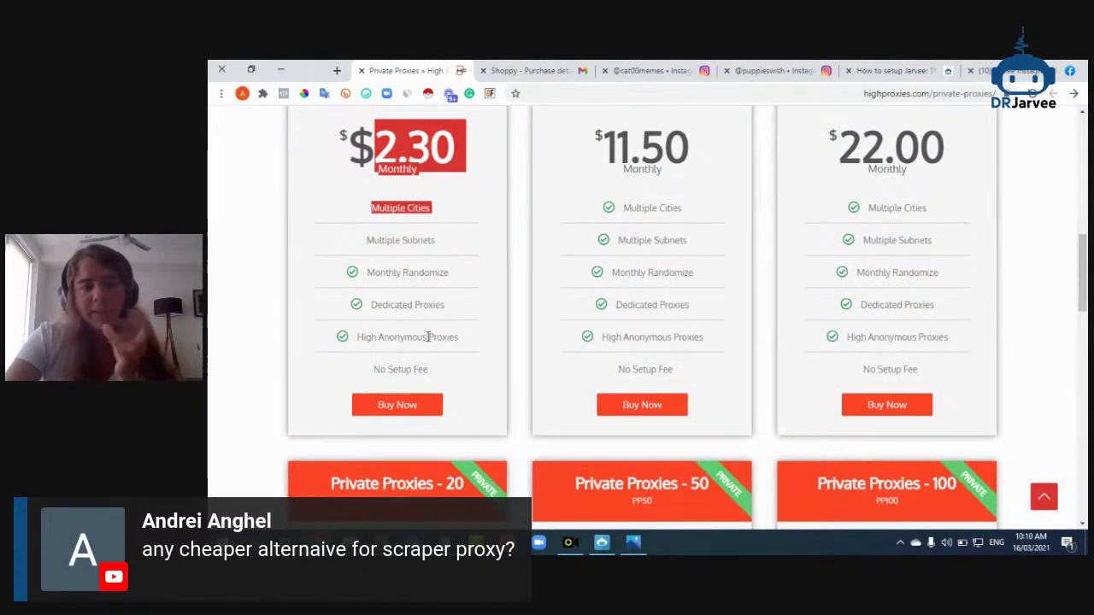
Show the US$1.75 Shoppy purchase email listing the scraper account logins
scroll(428, 337, up, 2)
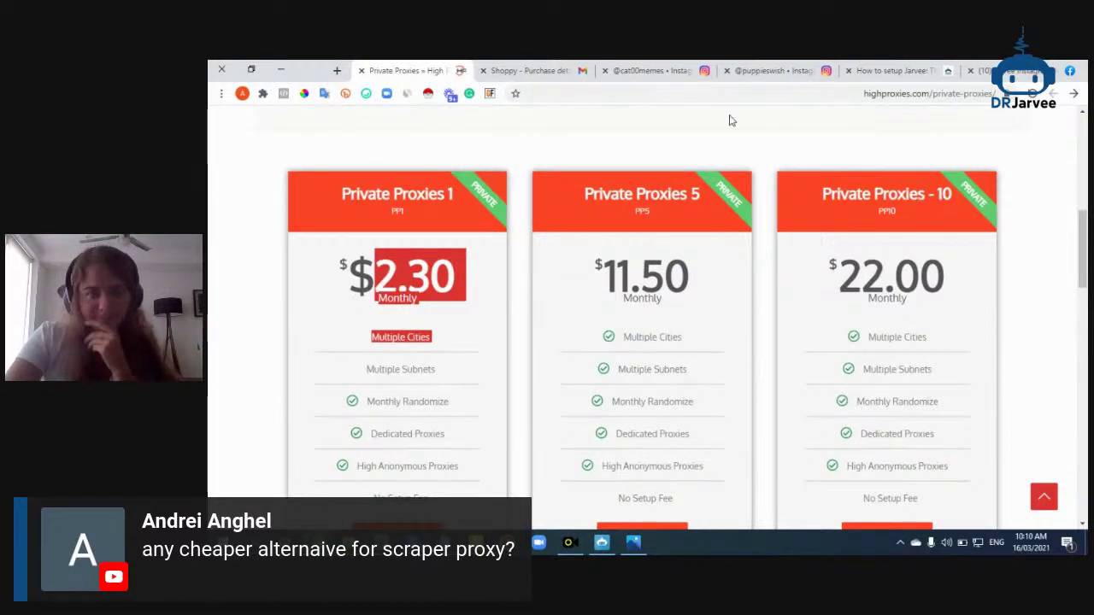
drag(530, 70, 408, 70)
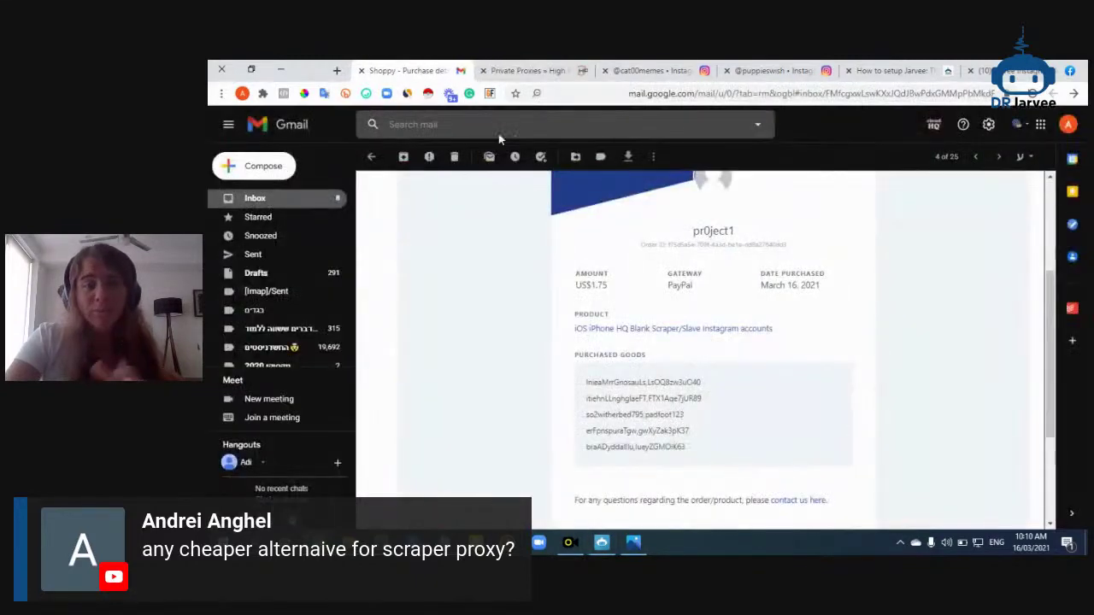
Copy the first purchased username from the email into scraper 1's Username field
scroll(633, 353, down, 1)
drag(648, 317, 587, 317)
double_click(593, 317)
key(ctrl+c)
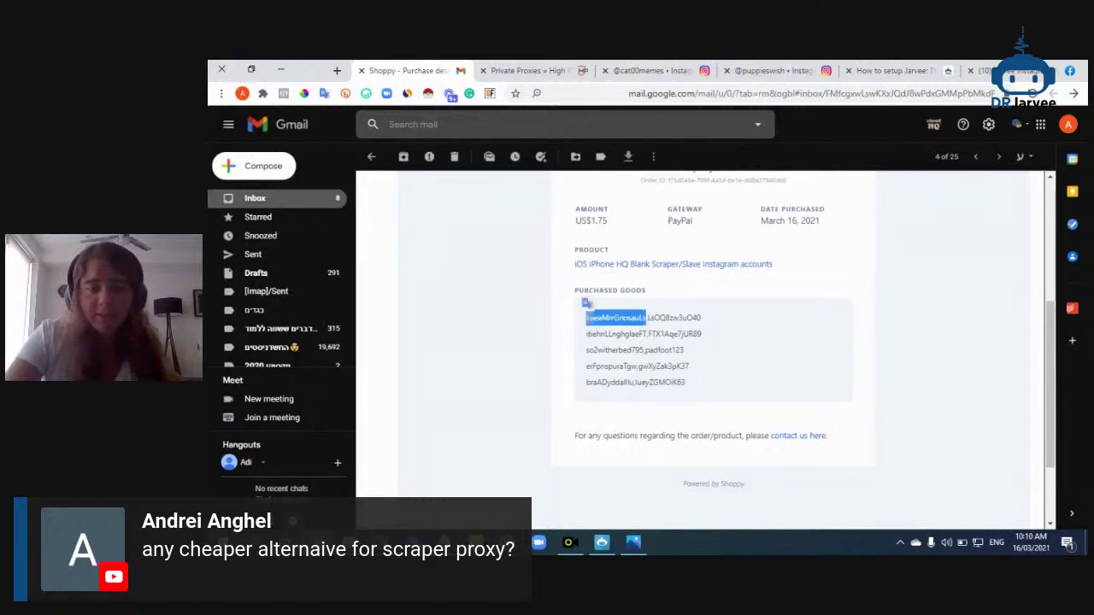
click(602, 542)
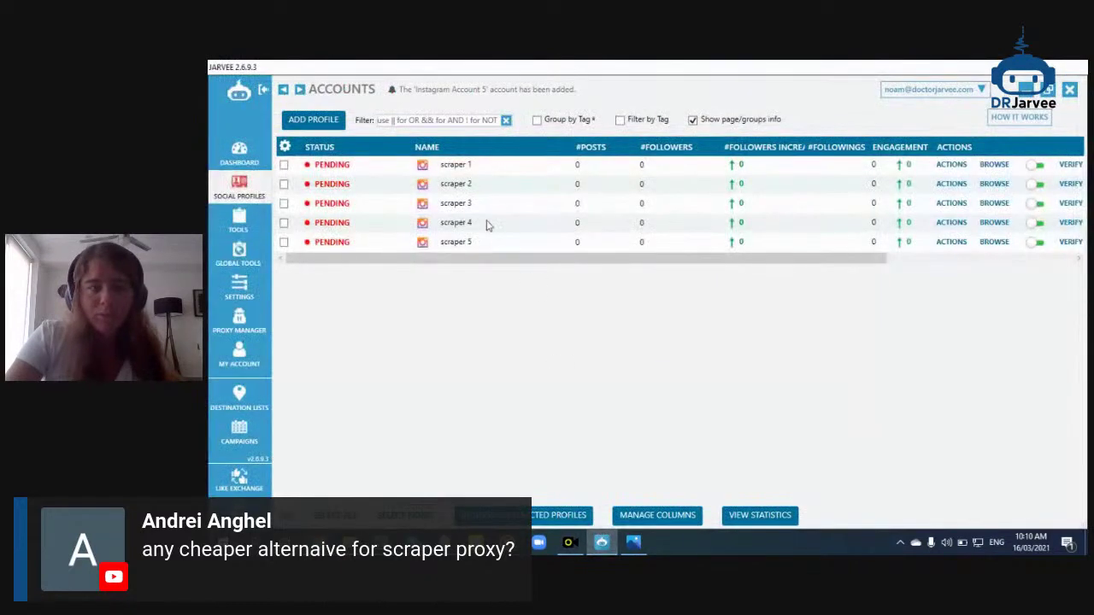
click(449, 170)
click(361, 358)
key(ctrl+v)
Paste the first account's password into scraper 1 and bring up its Email Validation settings
mouse_move(453, 449)
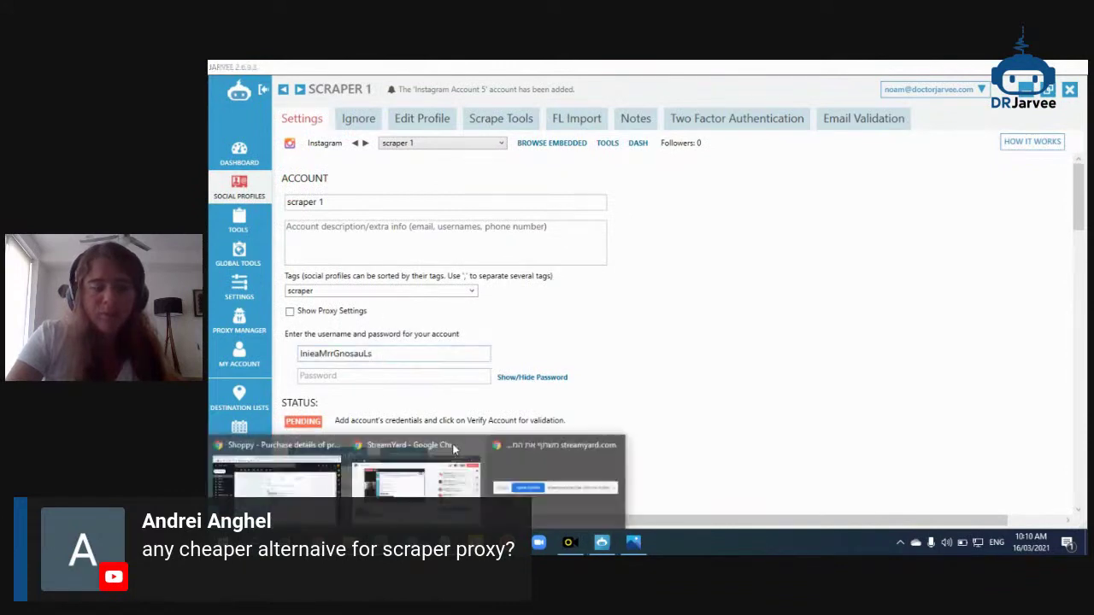
click(305, 475)
double_click(673, 316)
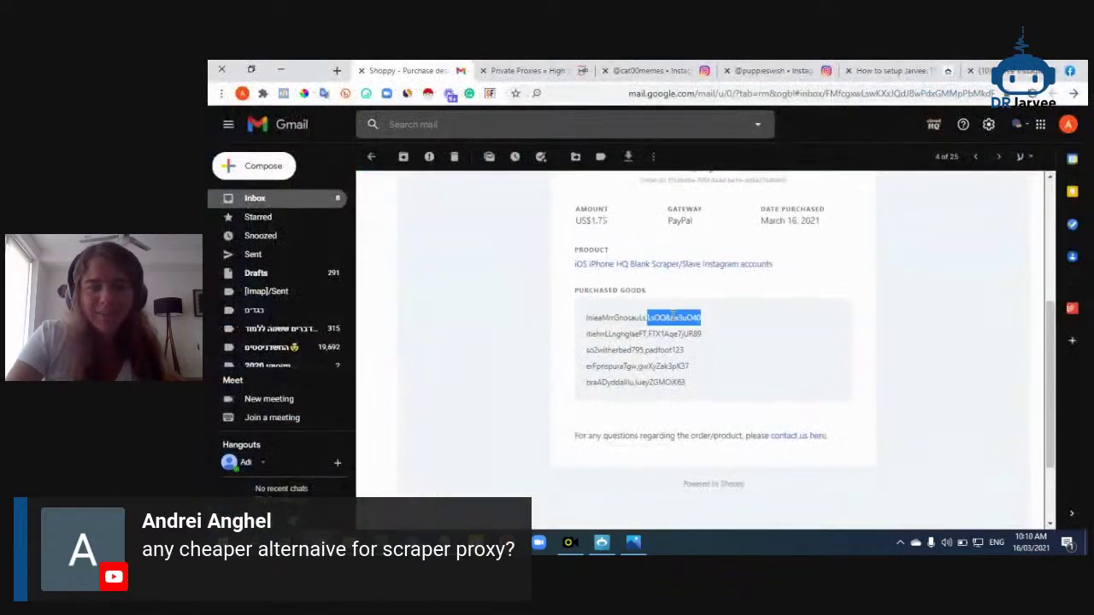
click(602, 542)
click(413, 377)
key(ctrl+v)
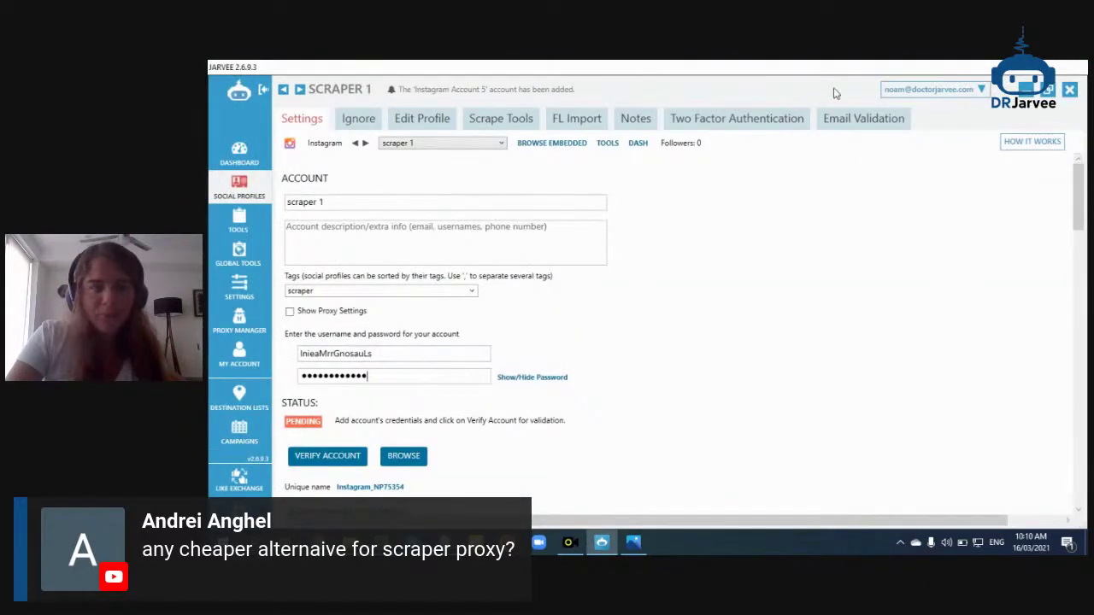
click(852, 122)
click(508, 182)
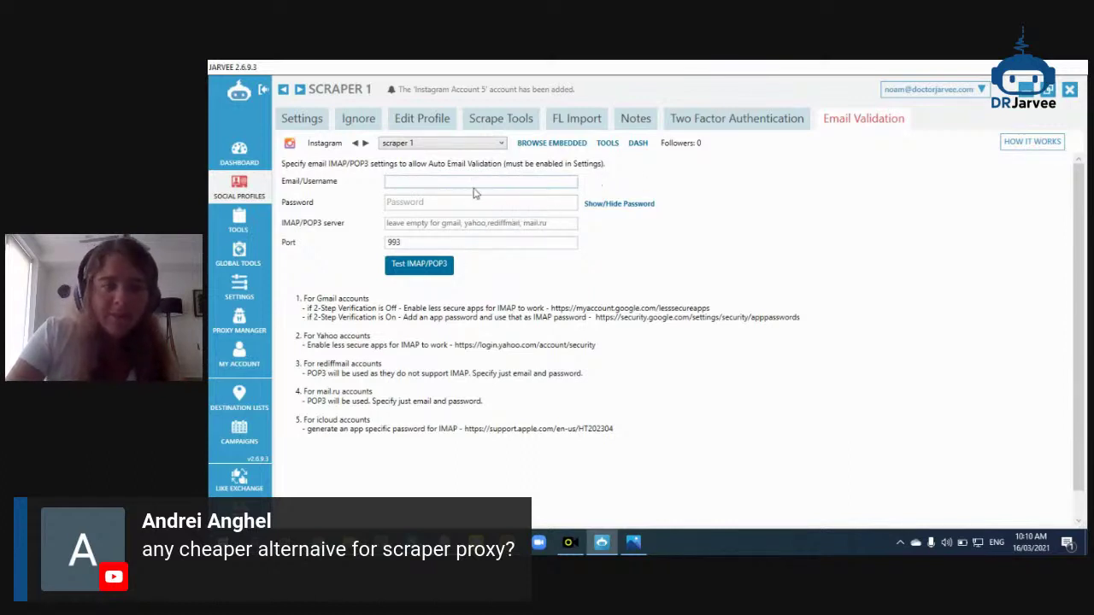
Leave scraper 1's email validation username, password and mail server blank and return to Settings
click(434, 202)
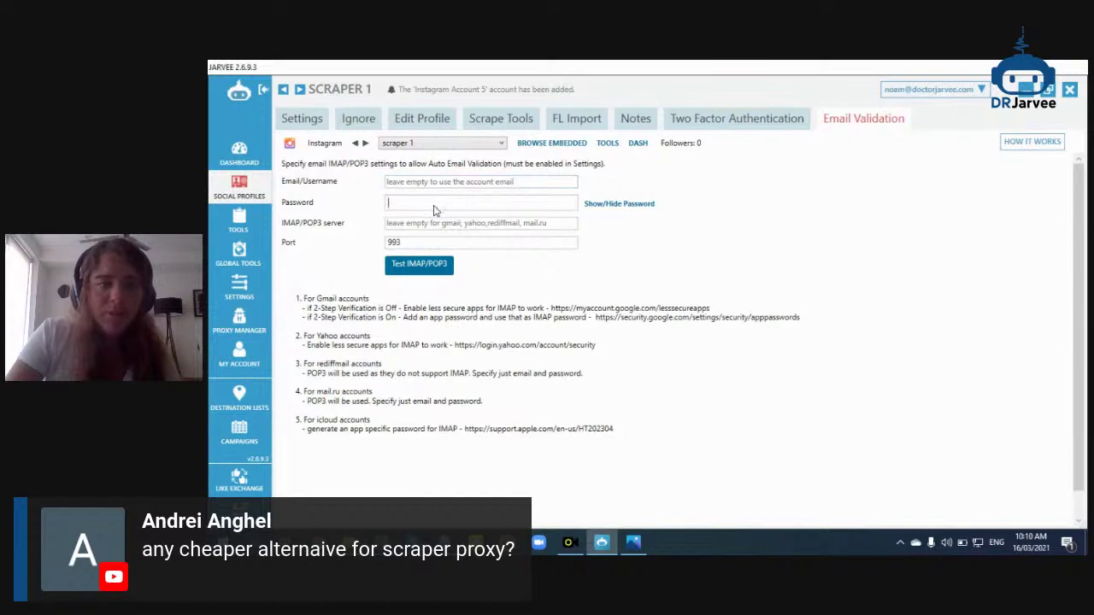
click(428, 225)
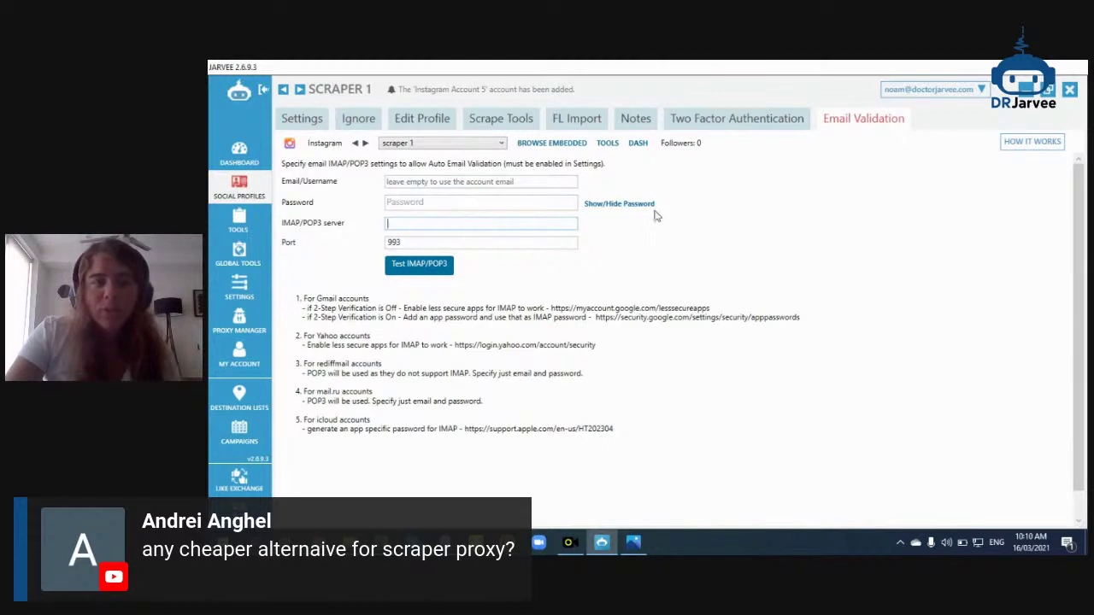
click(435, 183)
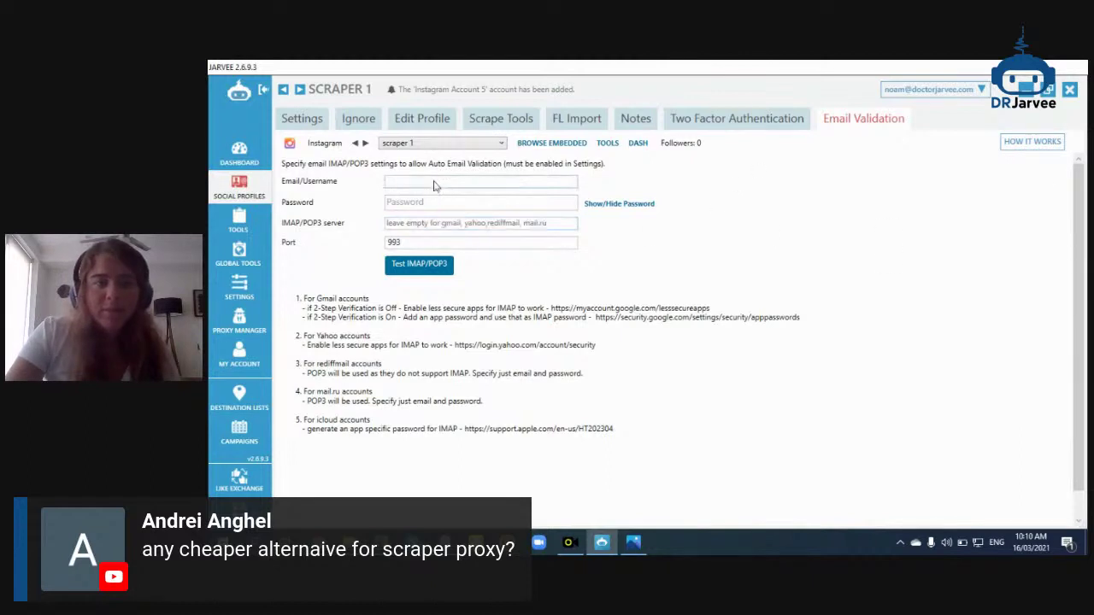
drag(349, 307, 386, 321)
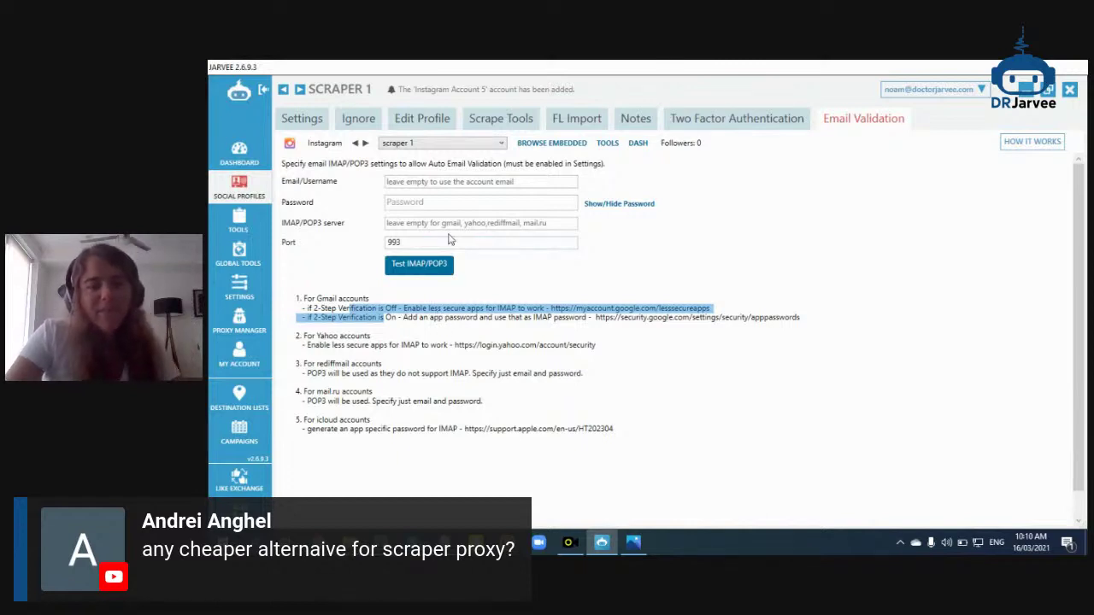
click(421, 542)
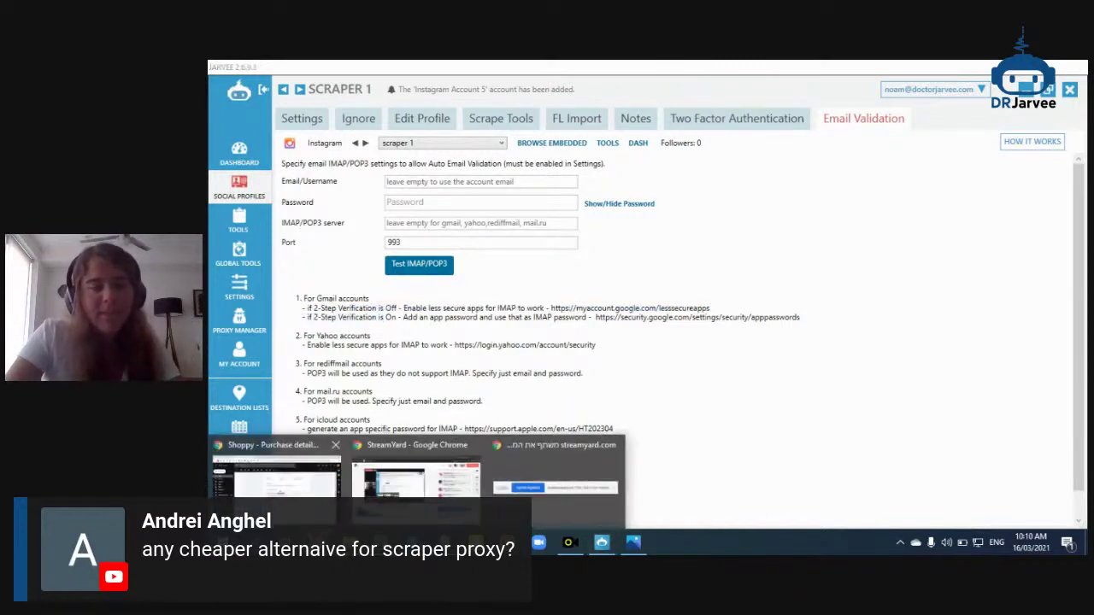
click(410, 229)
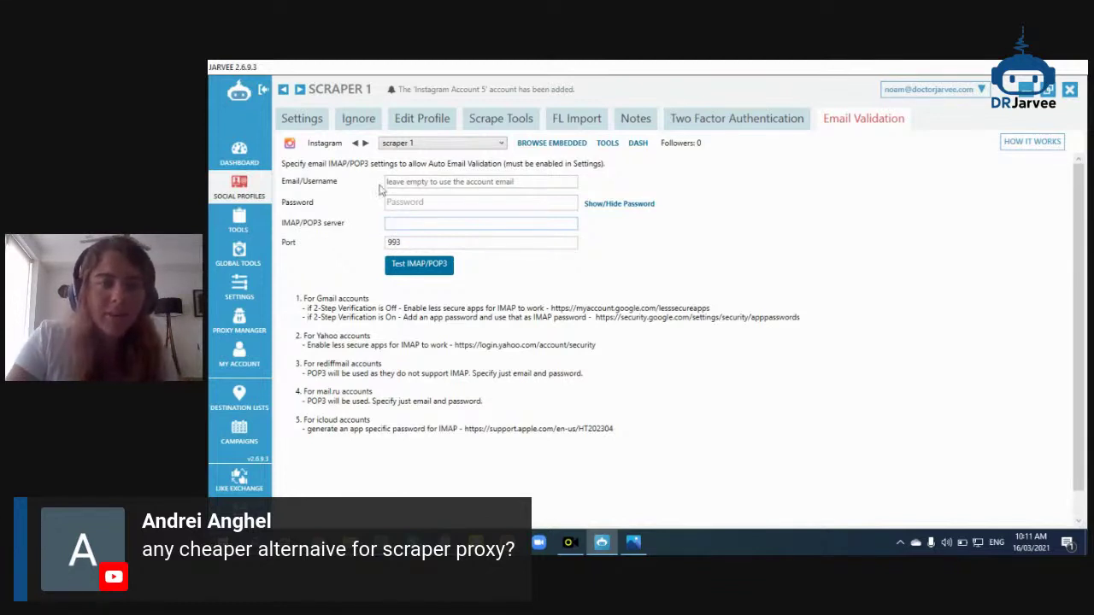
click(301, 118)
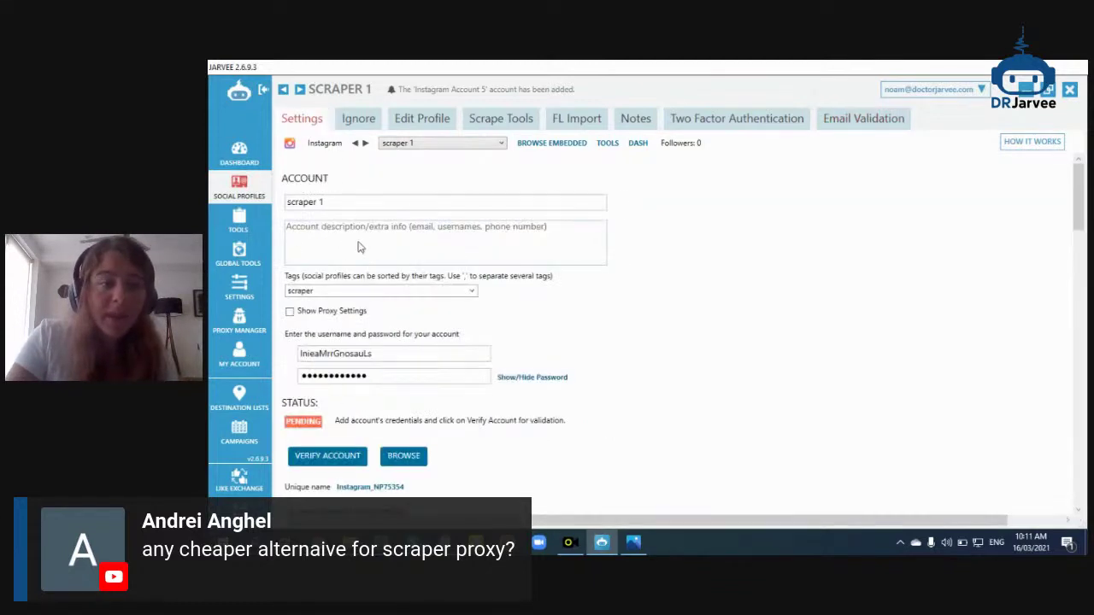
Verify scraper 1's account and paste the second purchased username into scraper 2
click(343, 458)
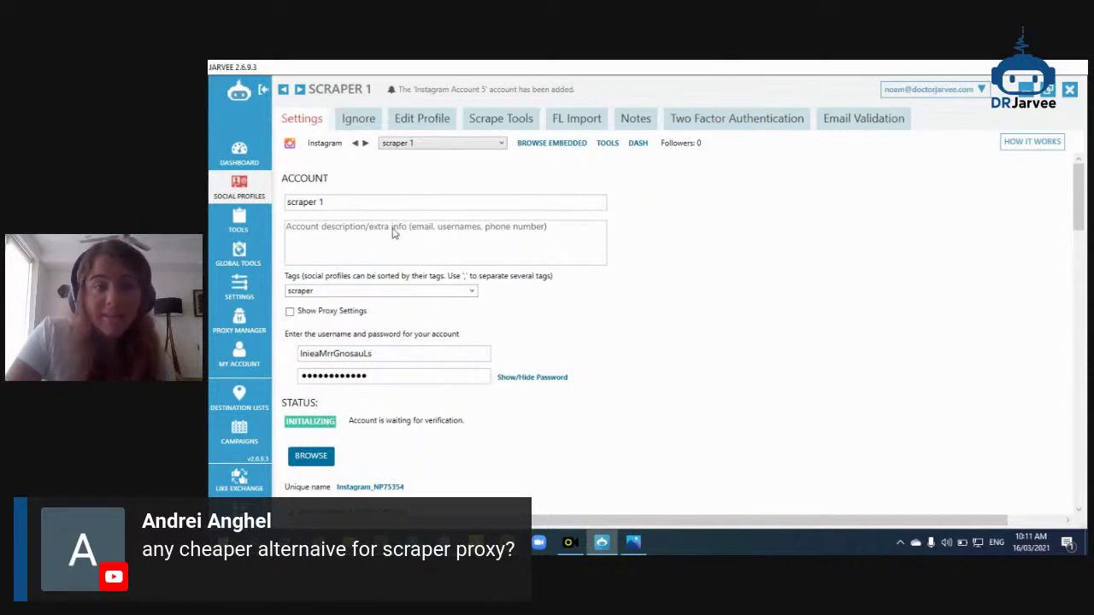
click(256, 188)
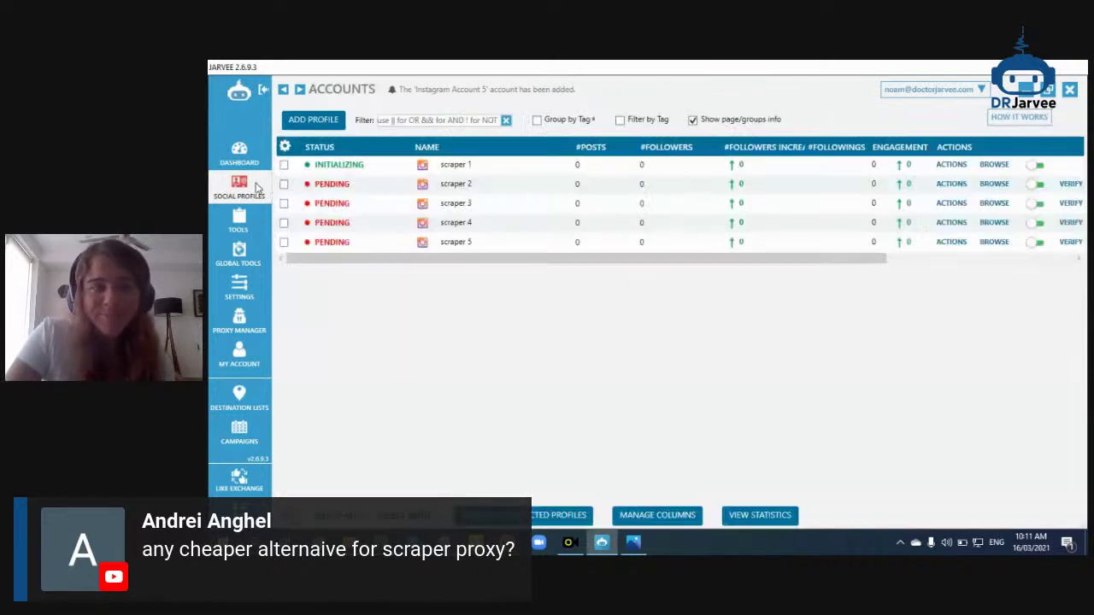
click(453, 185)
mouse_move(602, 542)
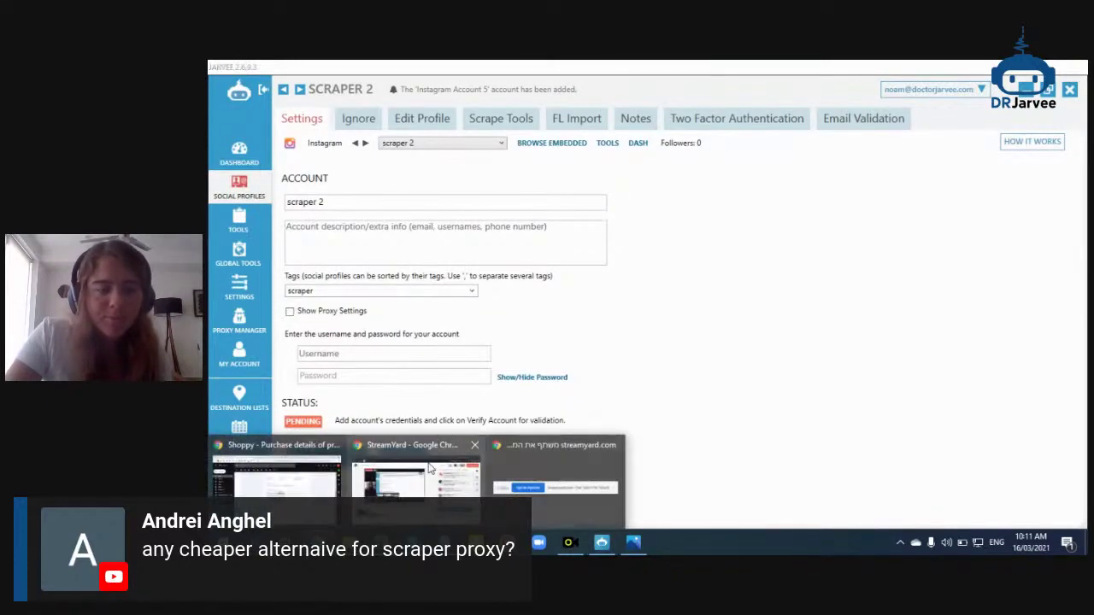
click(278, 466)
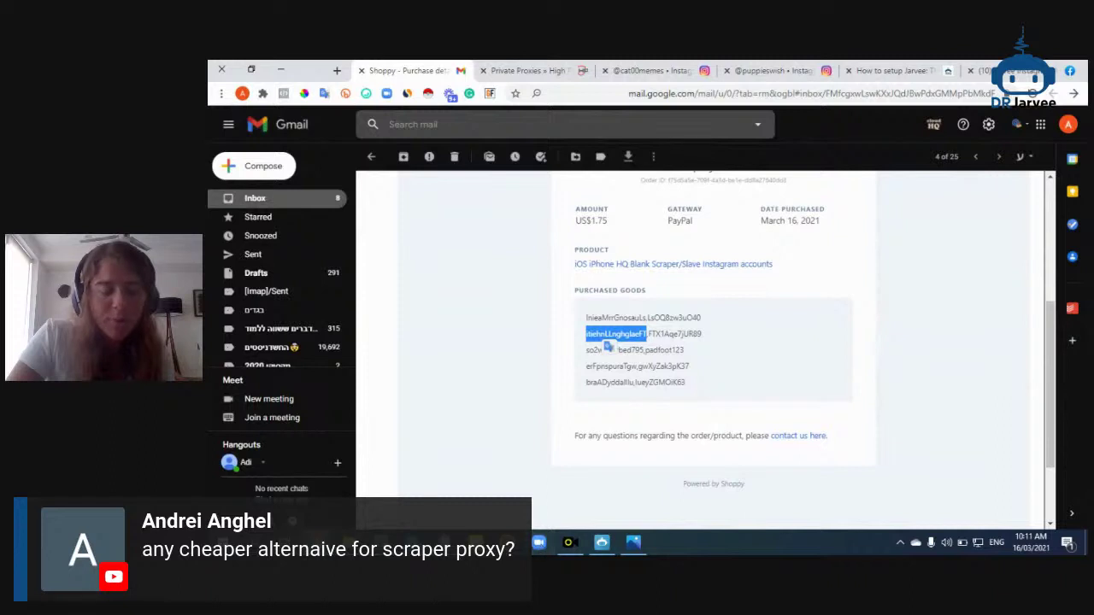
click(602, 542)
click(384, 358)
Copy the second account's password from the email into scraper 2
mouse_move(421, 542)
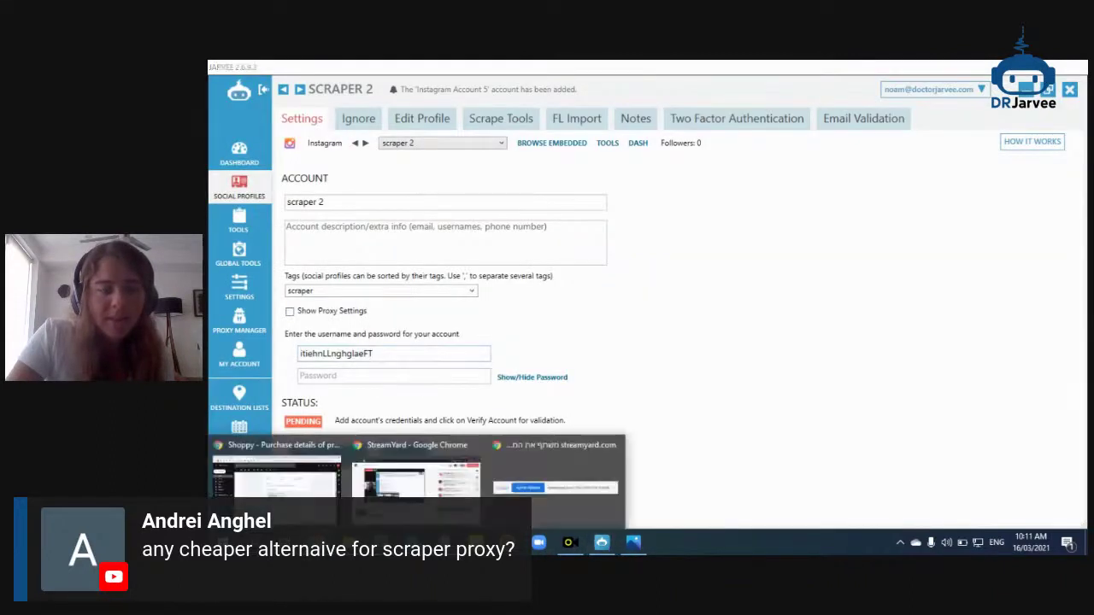
click(276, 470)
double_click(672, 334)
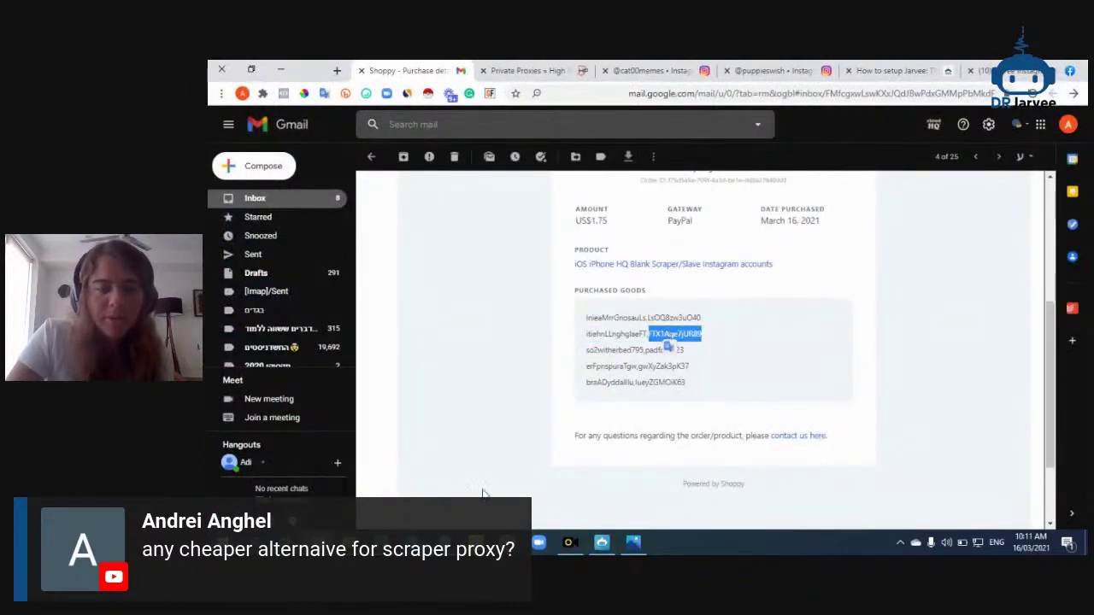
click(602, 542)
click(416, 378)
key(ctrl+v)
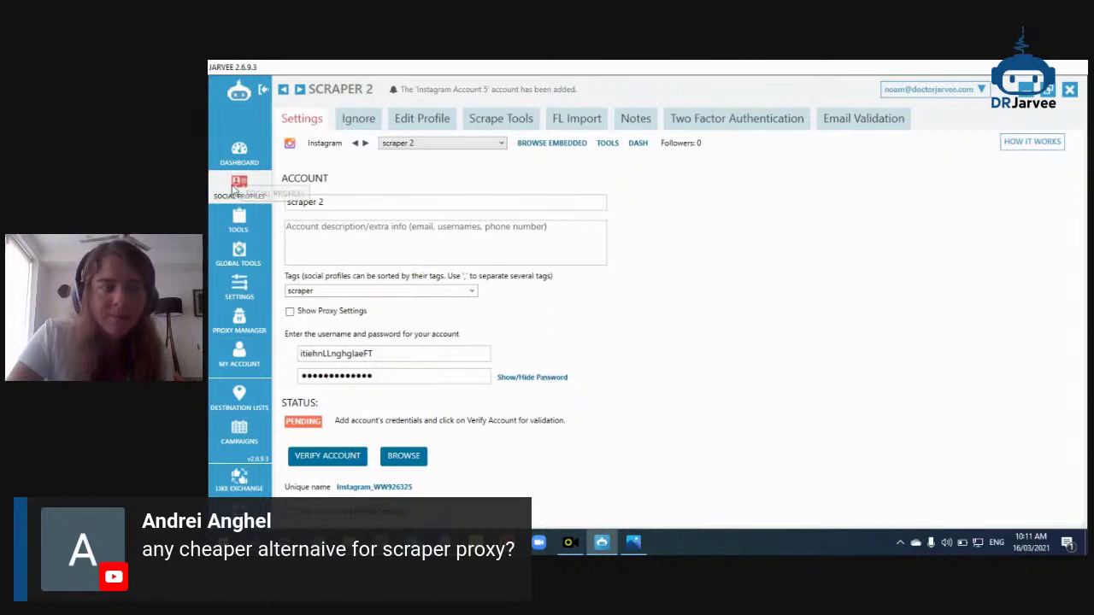
click(238, 188)
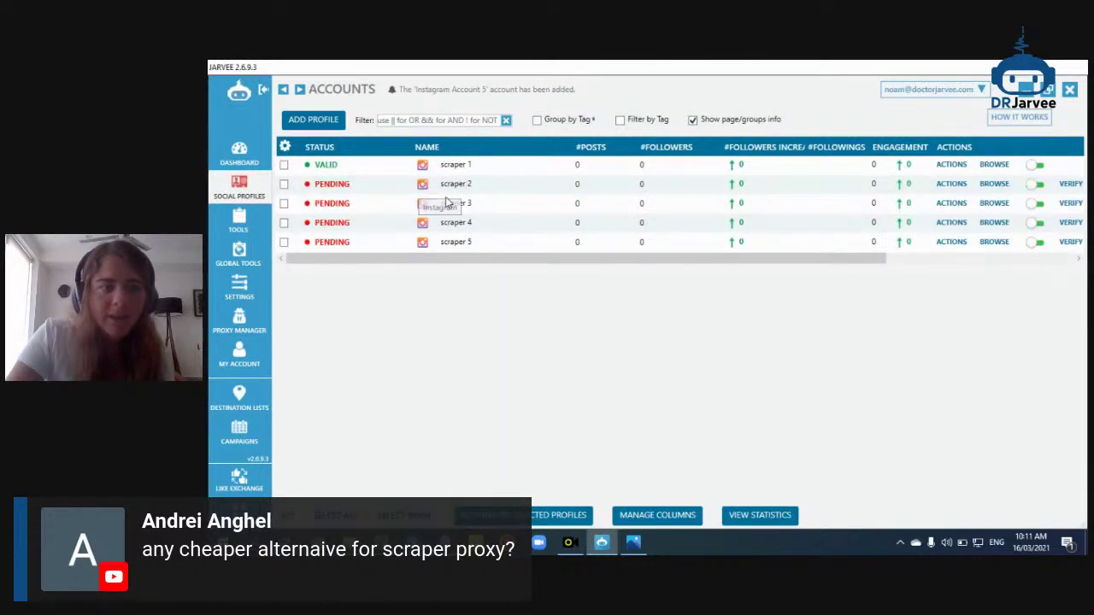
Copy the third purchased username from the email into scraper 3's Username field
double_click(450, 205)
mouse_move(418, 542)
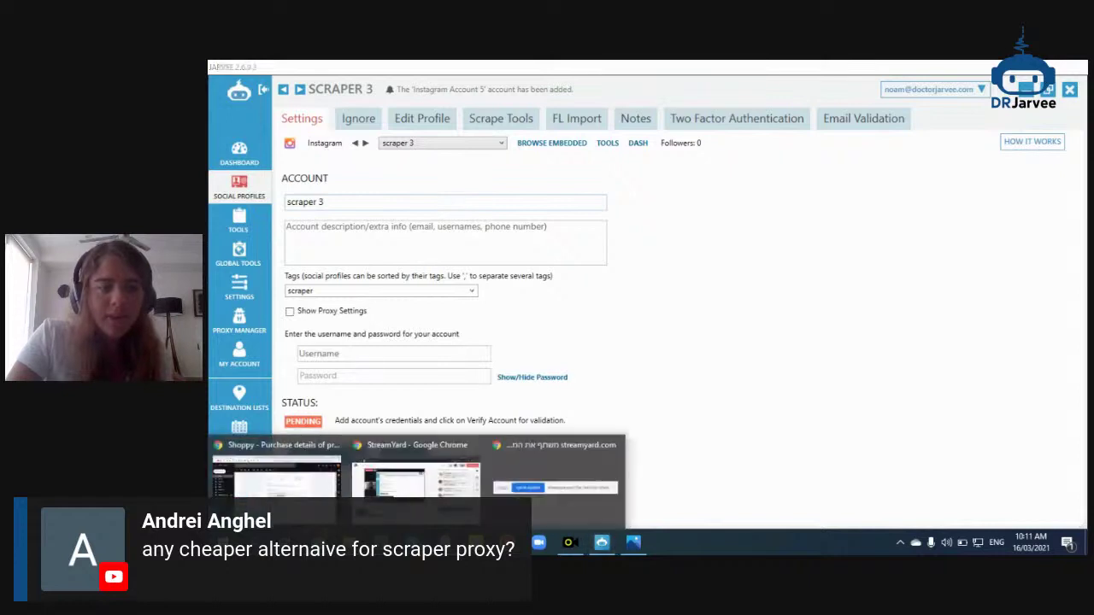
click(416, 479)
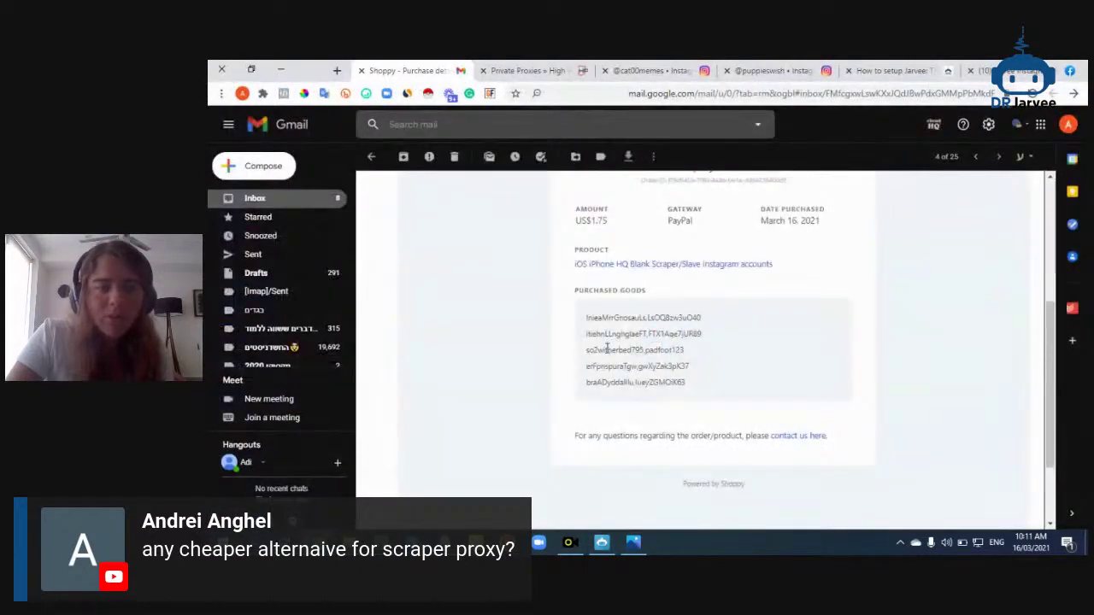
double_click(607, 350)
key(ctrl+c)
click(602, 542)
click(383, 354)
key(ctrl+v)
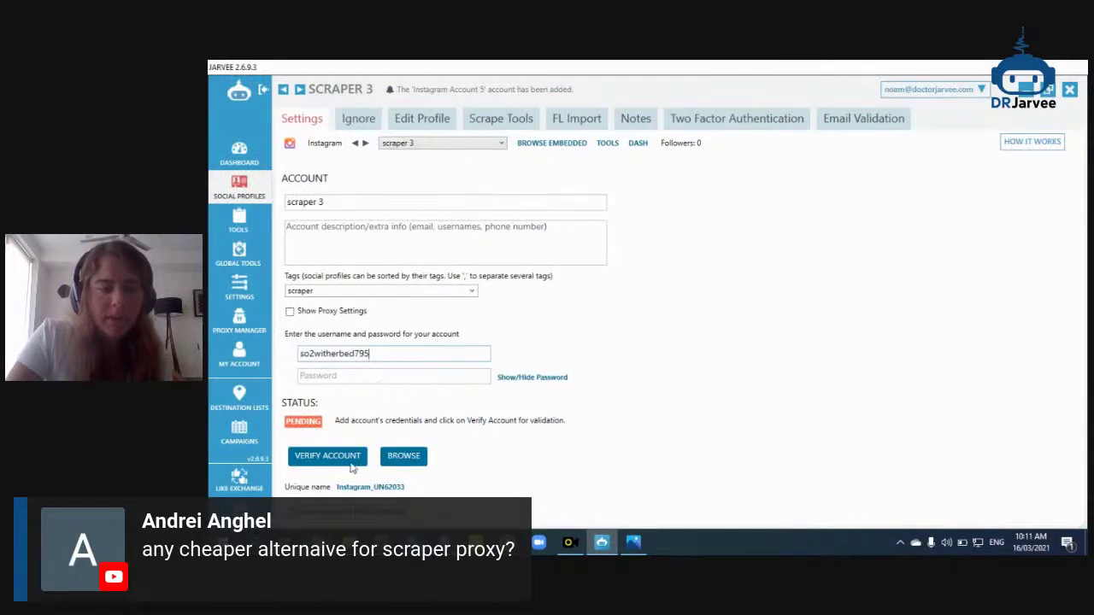
Copy the third account's password from the email into scraper 3
mouse_move(418, 542)
click(276, 475)
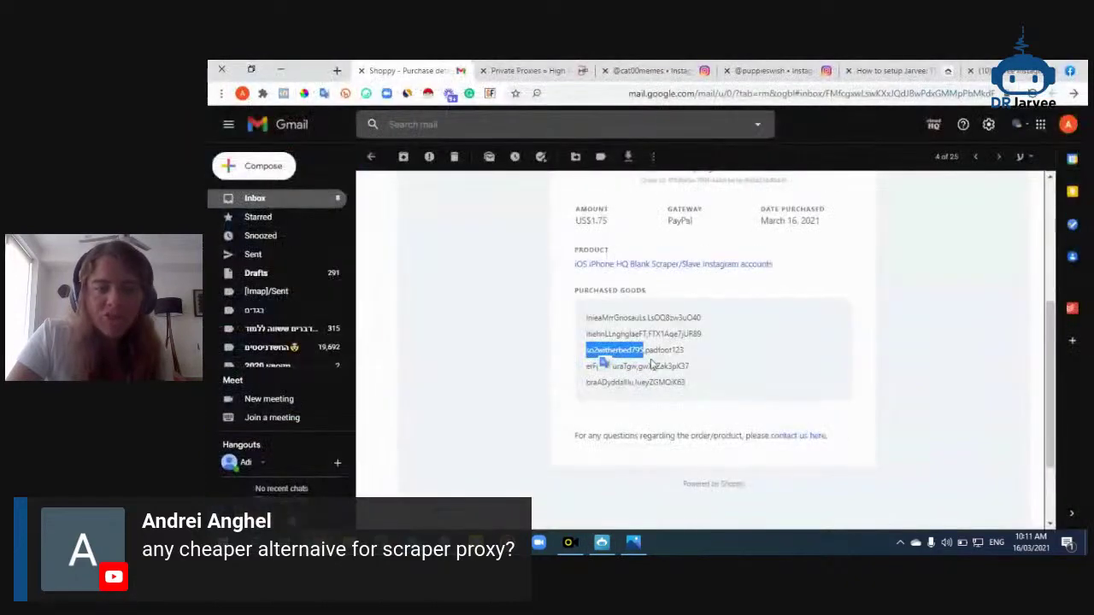
double_click(665, 351)
key(ctrl+c)
click(602, 542)
click(423, 378)
key(ctrl+v)
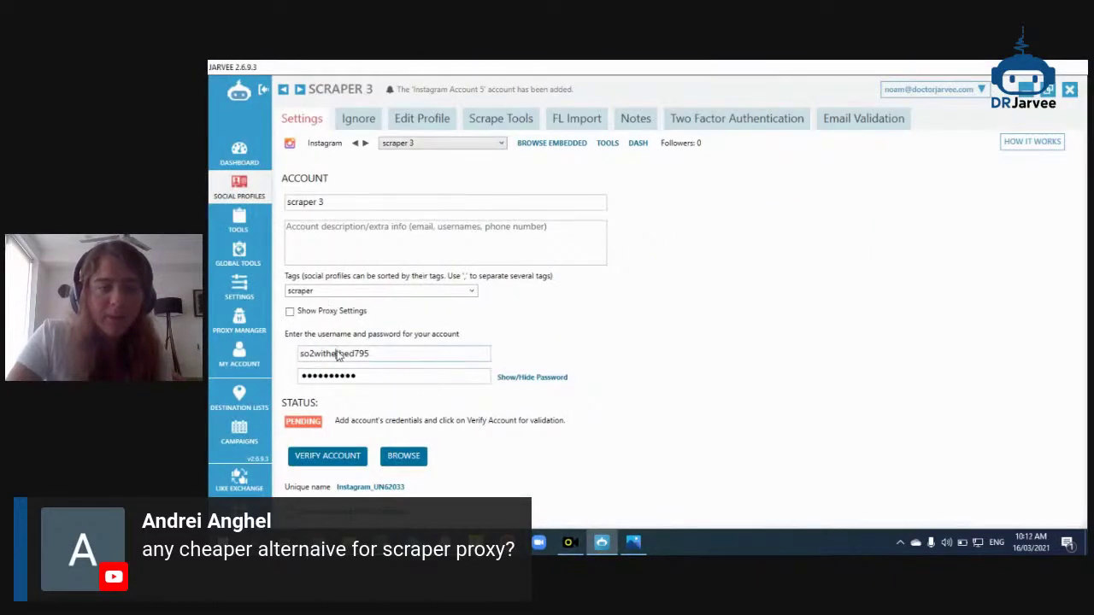
click(254, 198)
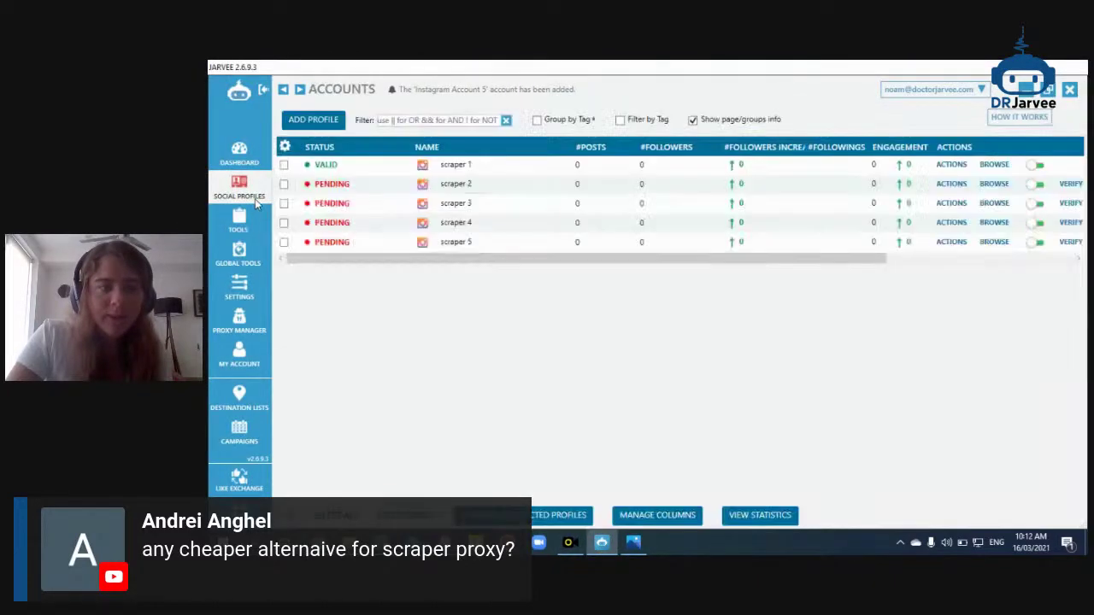
Copy the fourth purchased username from the email into scraper 4
click(453, 224)
mouse_move(417, 542)
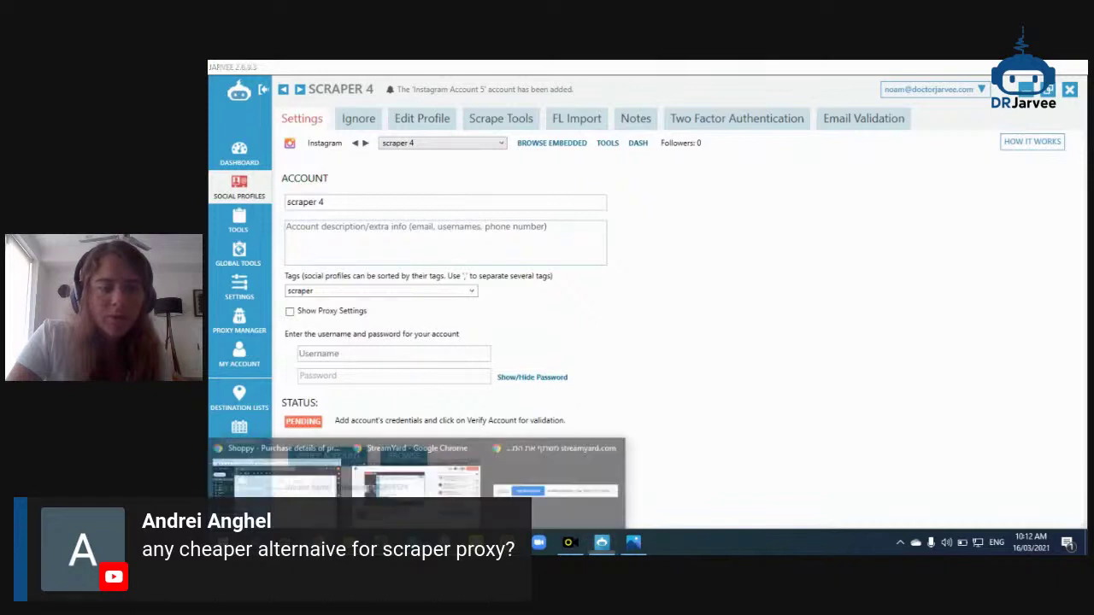
click(306, 494)
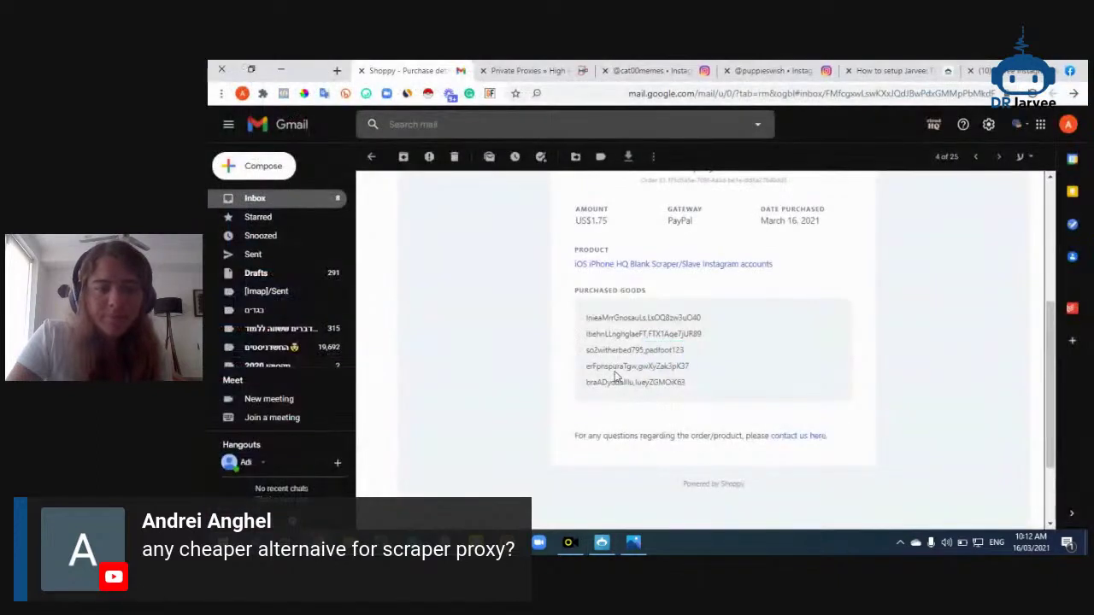
double_click(614, 367)
click(602, 542)
click(337, 360)
key(ctrl+v)
Copy the fourth account's password into scraper 4's Password field
mouse_move(418, 542)
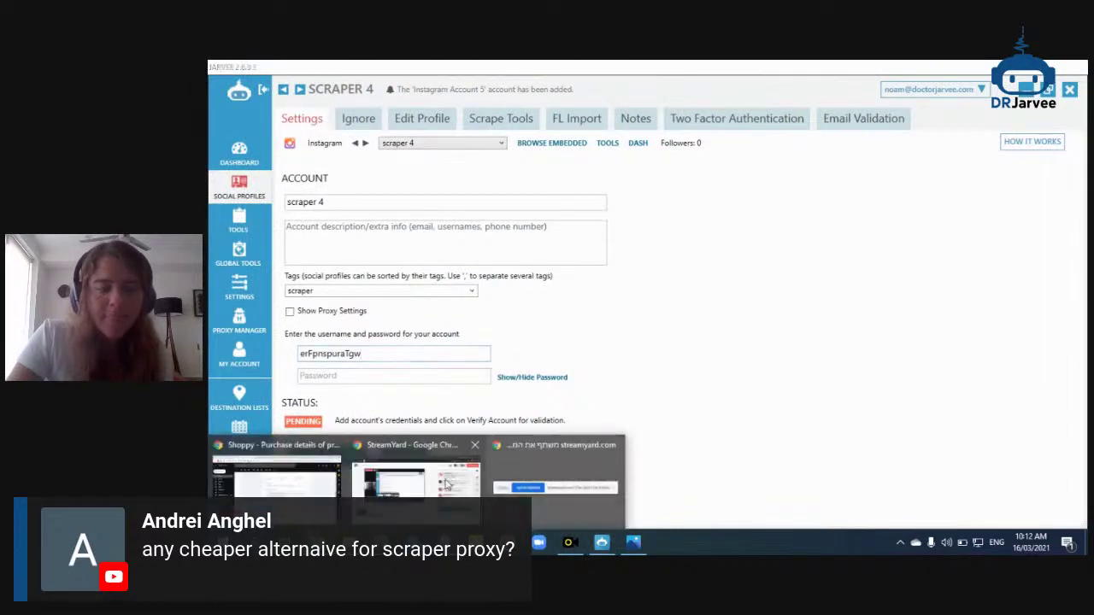
click(314, 480)
double_click(674, 366)
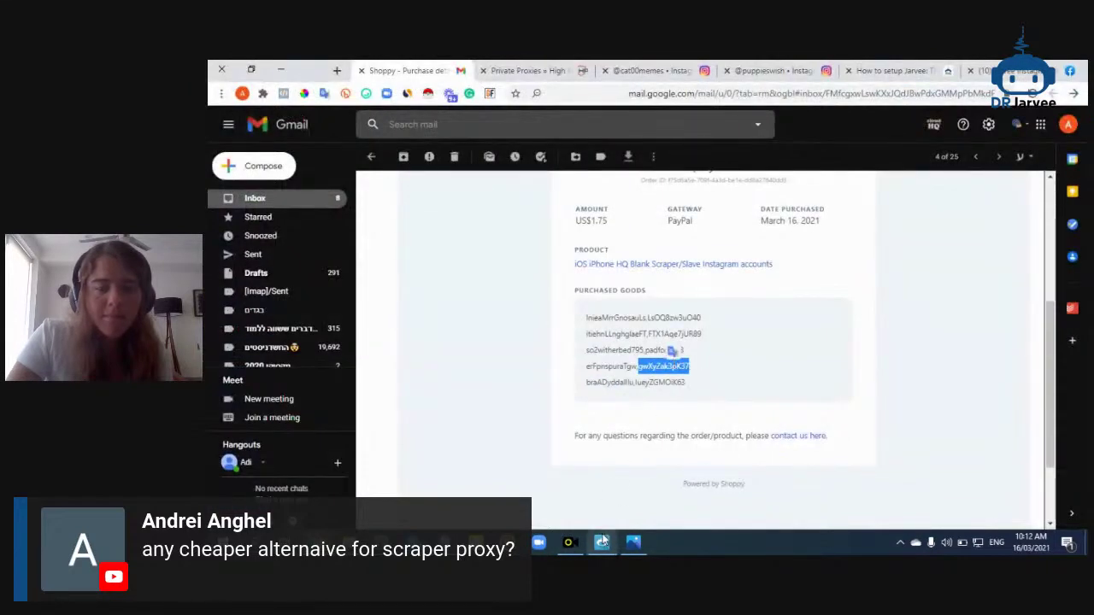
click(602, 542)
click(425, 379)
key(ctrl+v)
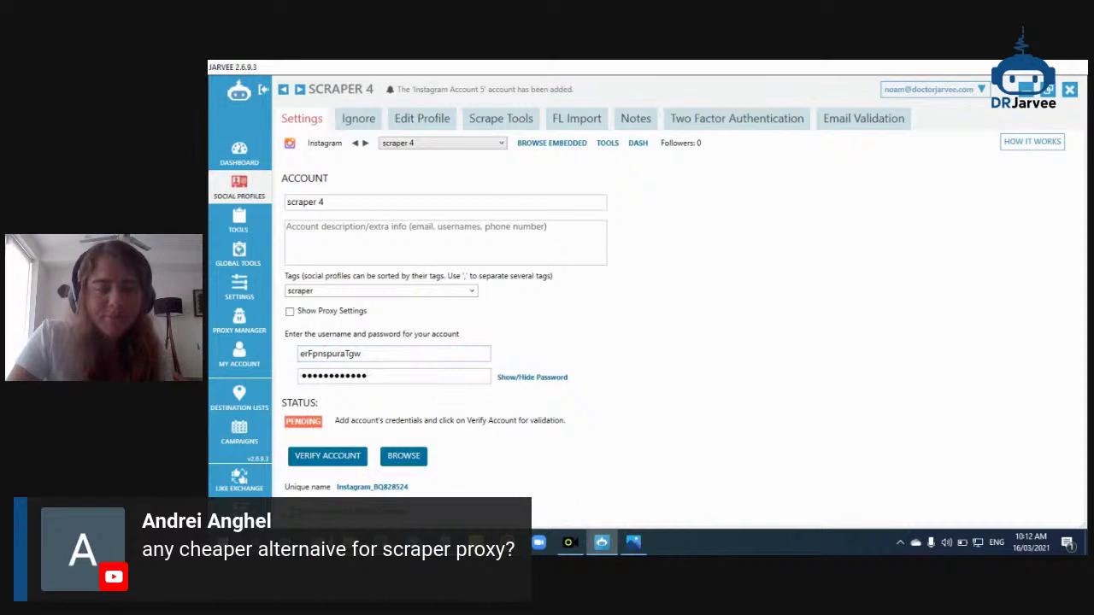
Copy the fifth purchased username from the email into scraper 5
mouse_move(417, 542)
click(289, 480)
double_click(592, 384)
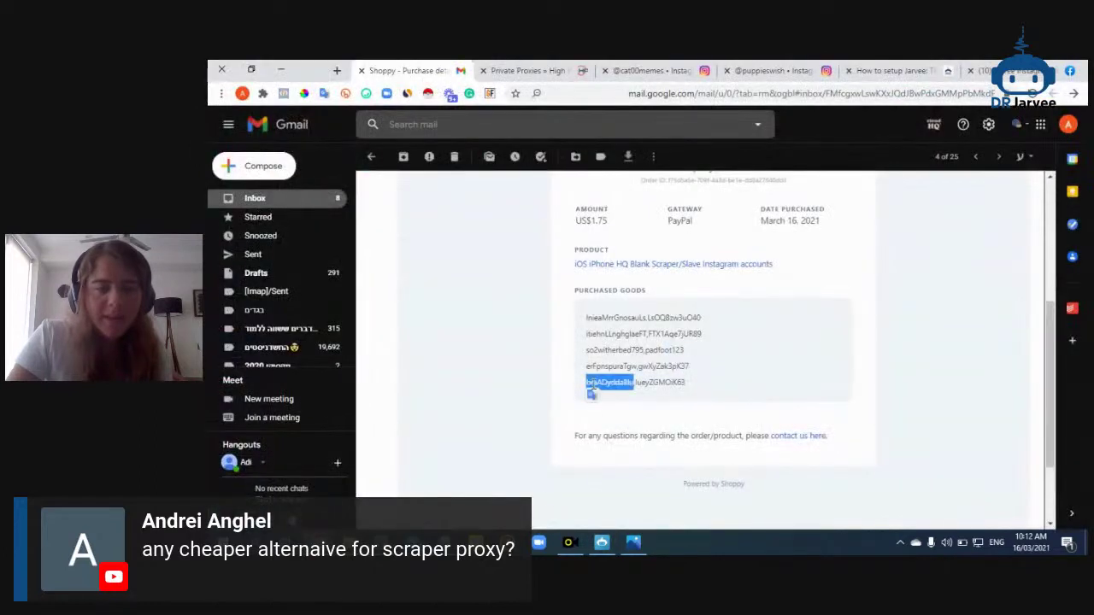
click(602, 542)
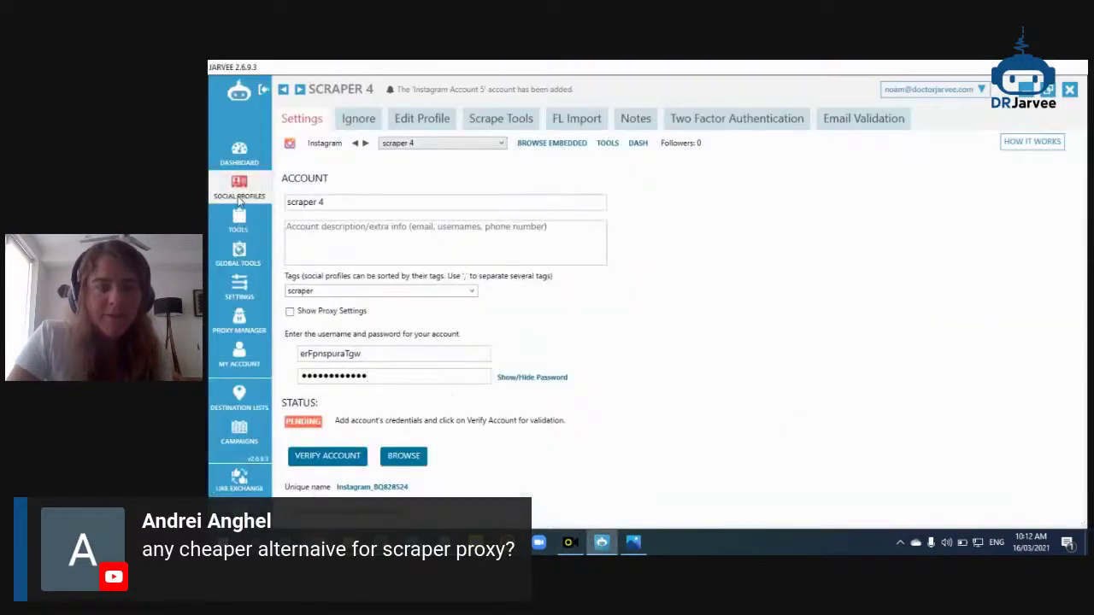
click(240, 200)
double_click(464, 248)
click(409, 359)
key(ctrl+v)
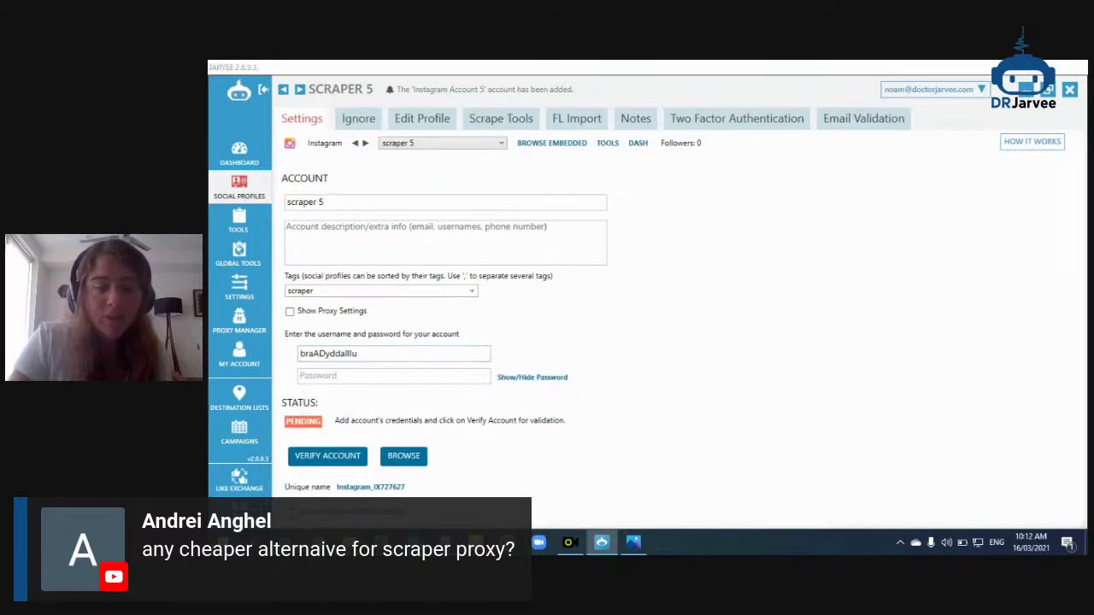
Copy the fifth account's password into scraper 5's Password field
click(334, 466)
double_click(677, 383)
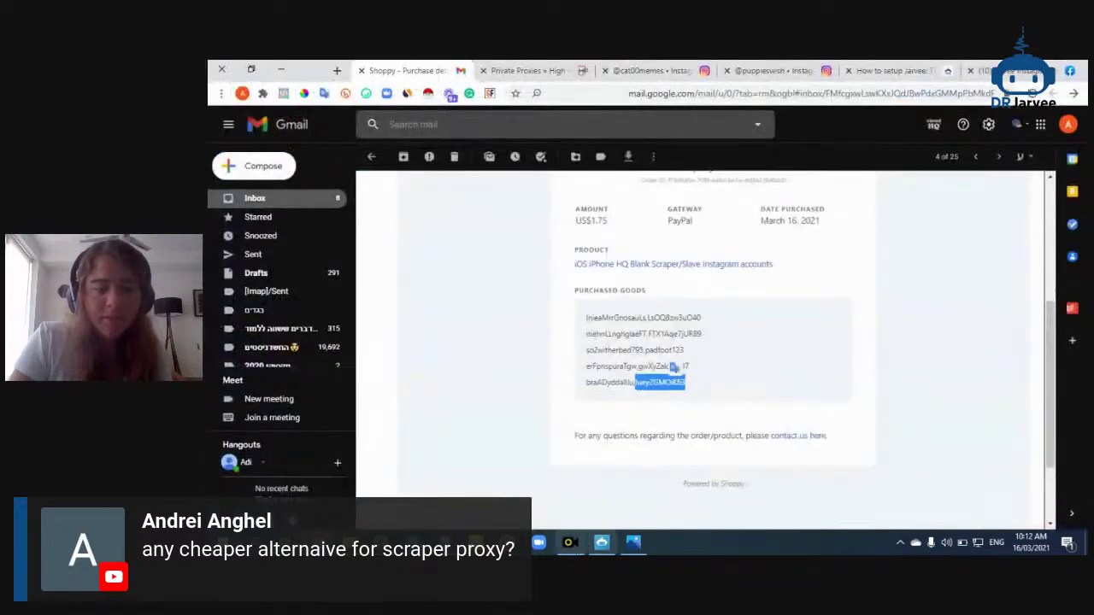
click(602, 542)
click(402, 377)
key(ctrl+v)
click(256, 195)
Run Copy Settings on scraper 1, filter by 'user', uncheck the three user-agent options, and send to scrapers 2–5
click(461, 167)
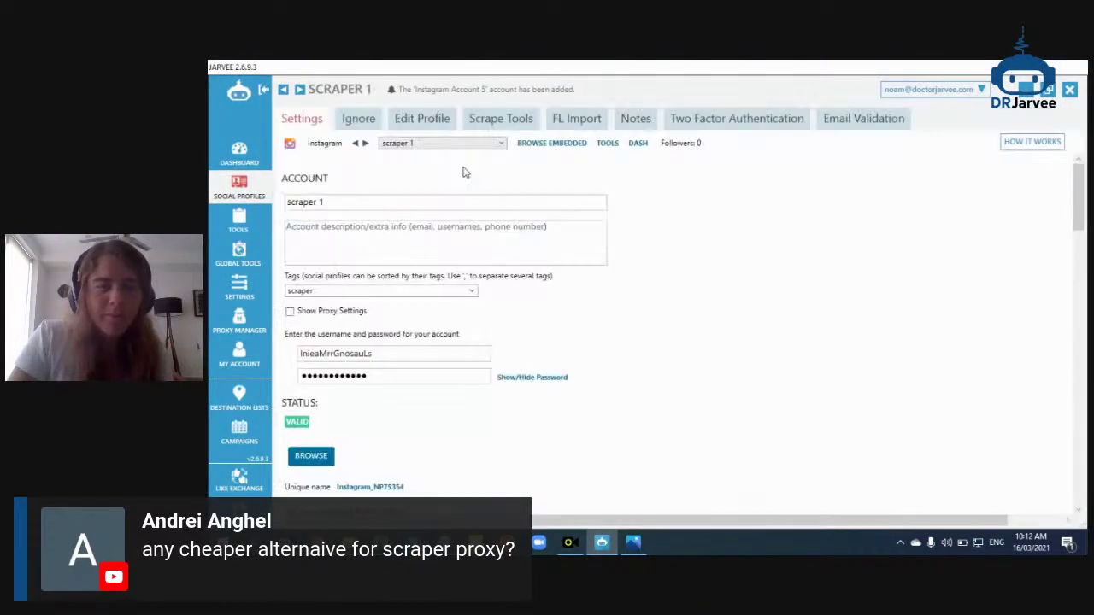
scroll(558, 291, down, 6)
scroll(558, 290, up, 3)
scroll(558, 291, up, 1)
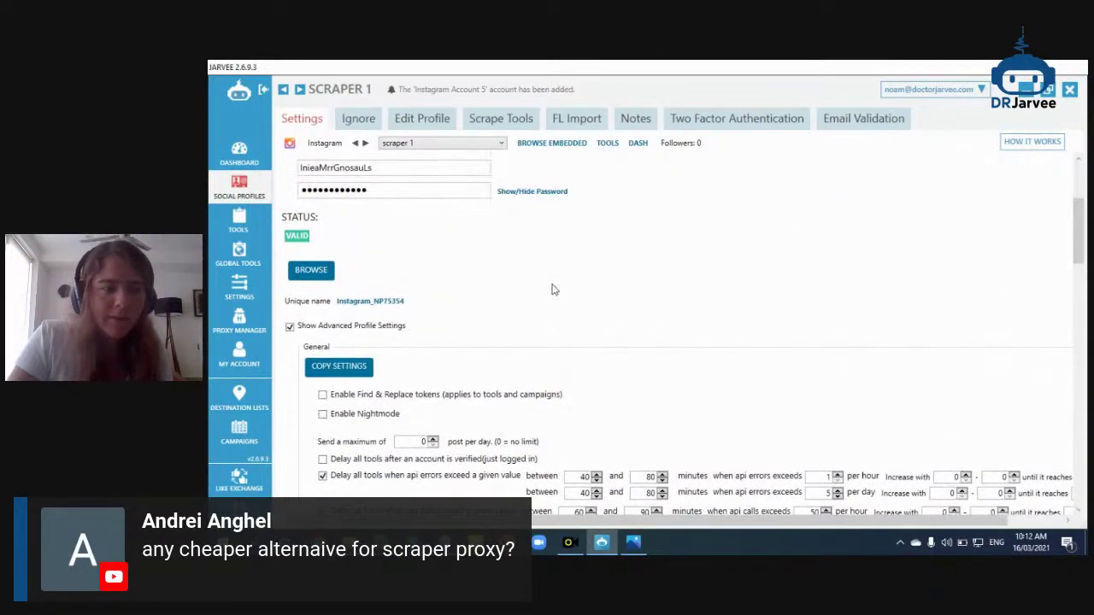
click(366, 366)
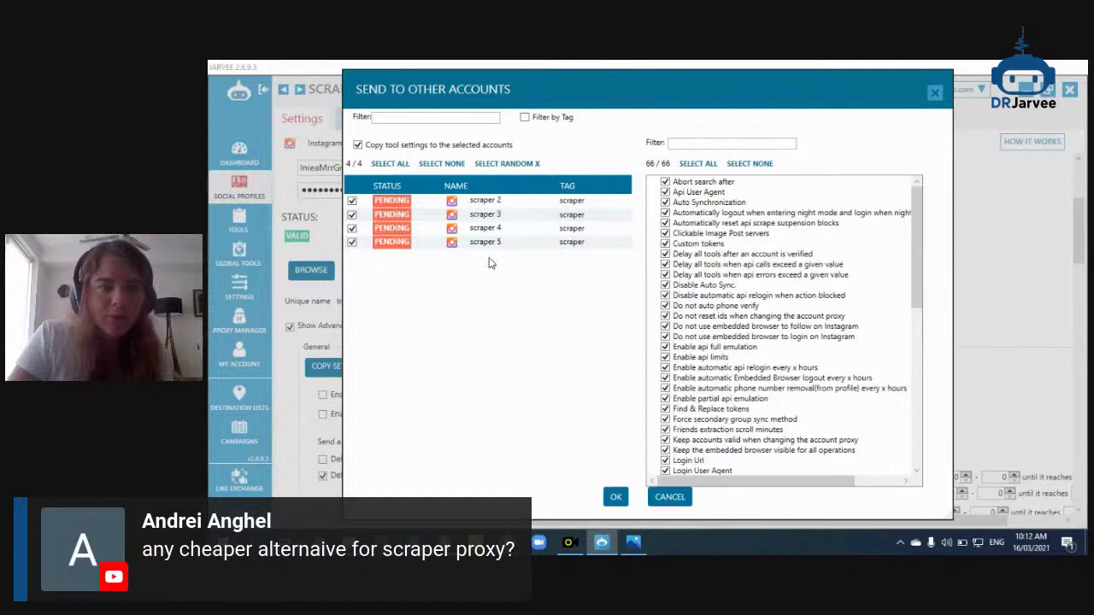
click(683, 145)
text(user)
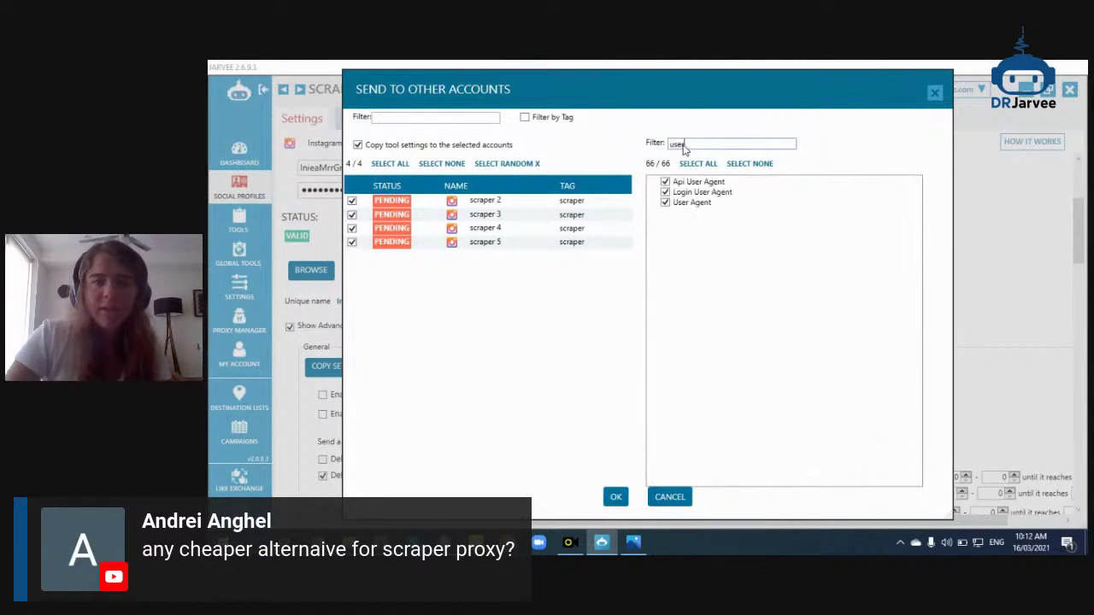
click(700, 182)
click(694, 203)
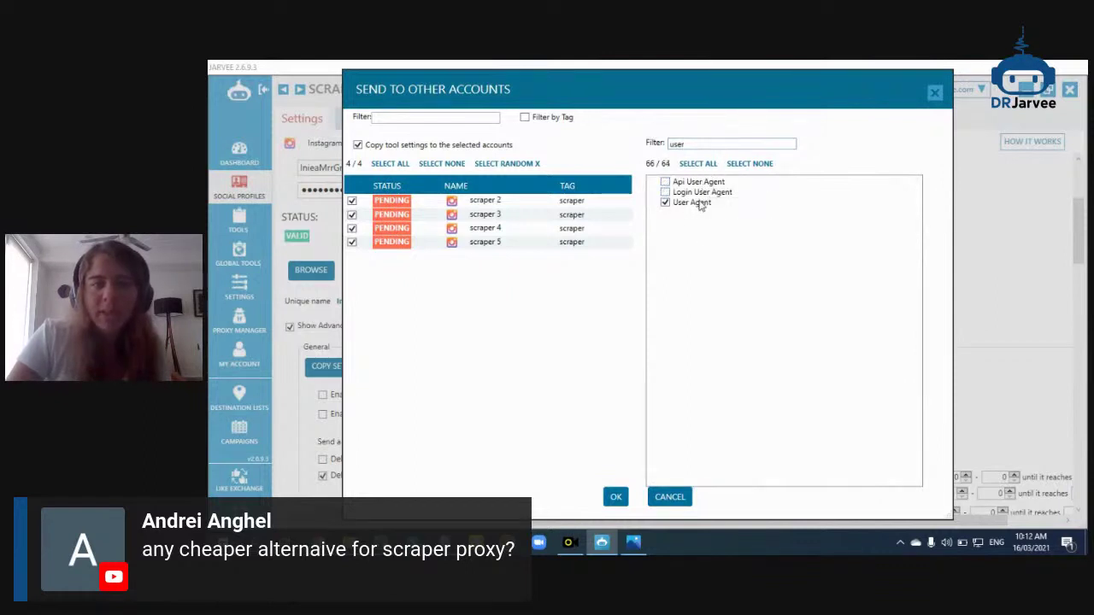
click(689, 194)
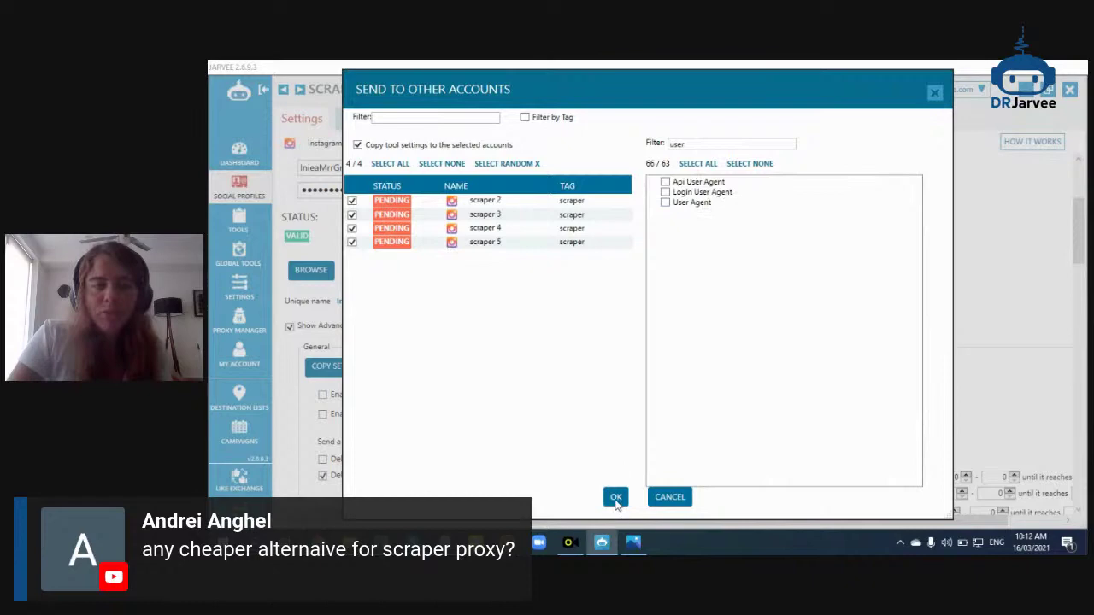
click(615, 499)
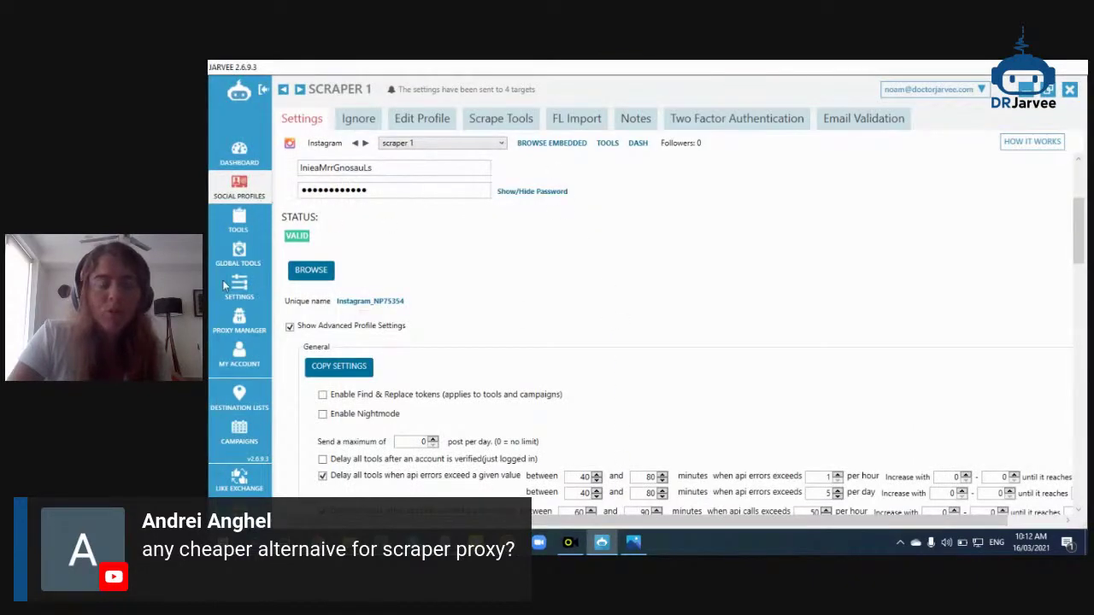
scroll(423, 282, down, 5)
scroll(430, 282, down, 2)
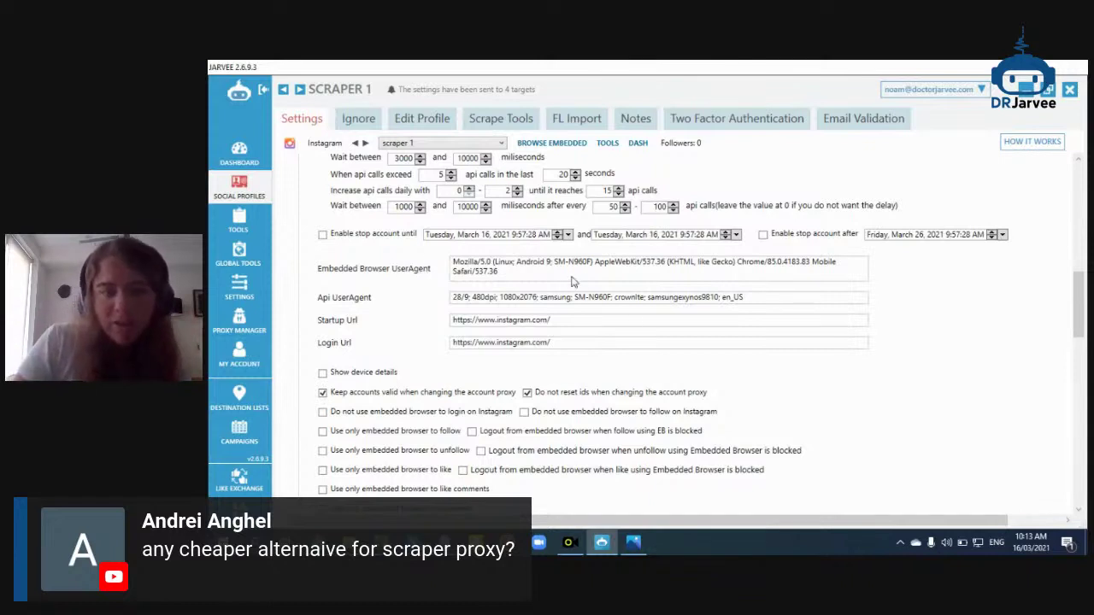
drag(505, 274, 444, 245)
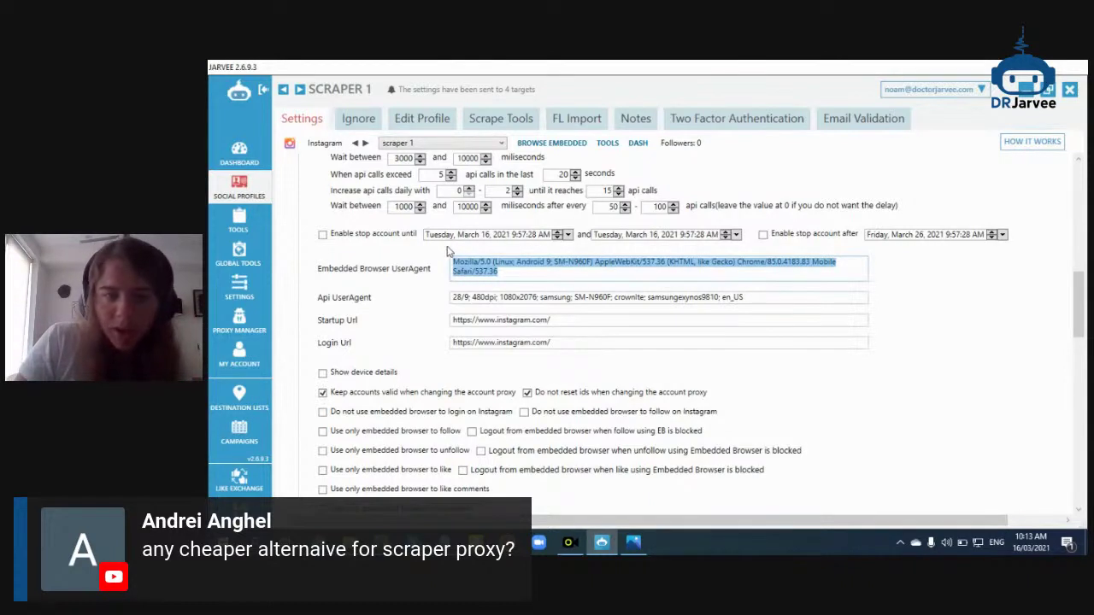
click(471, 269)
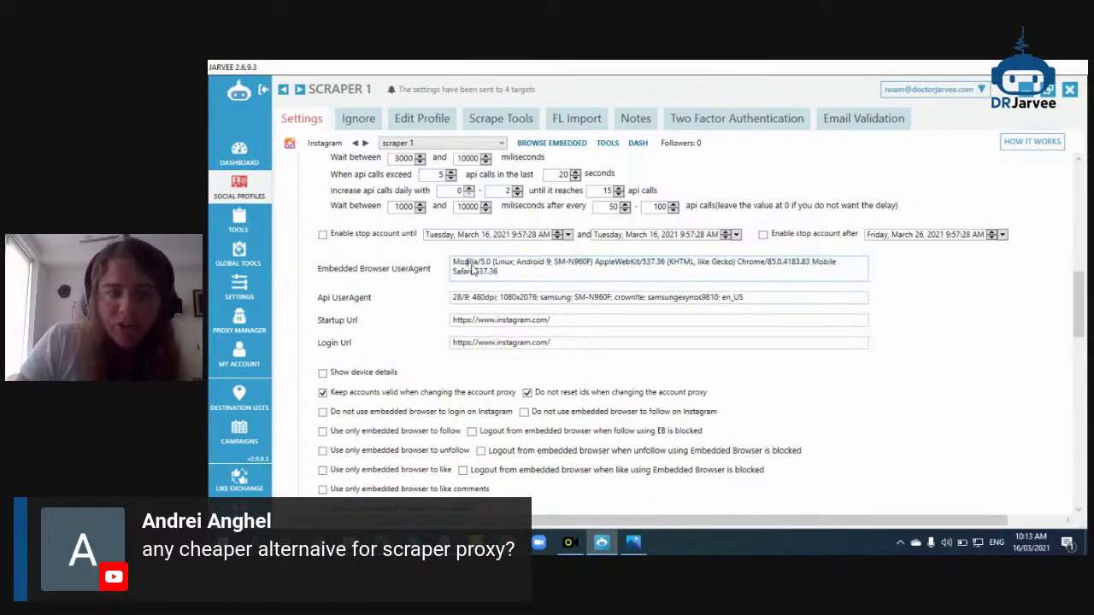
drag(485, 270, 780, 275)
click(551, 264)
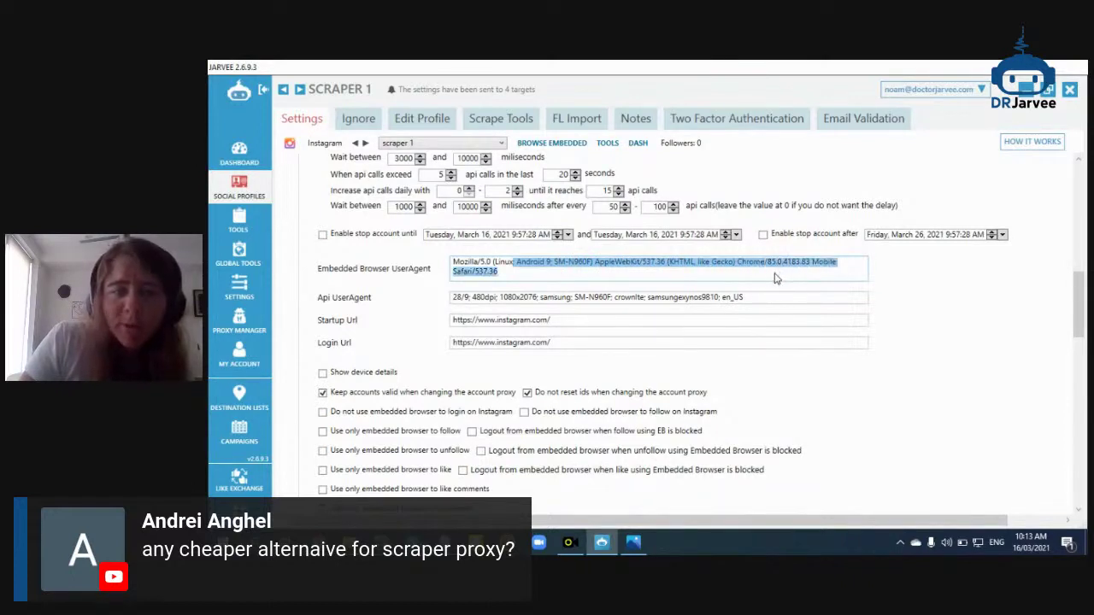
click(631, 274)
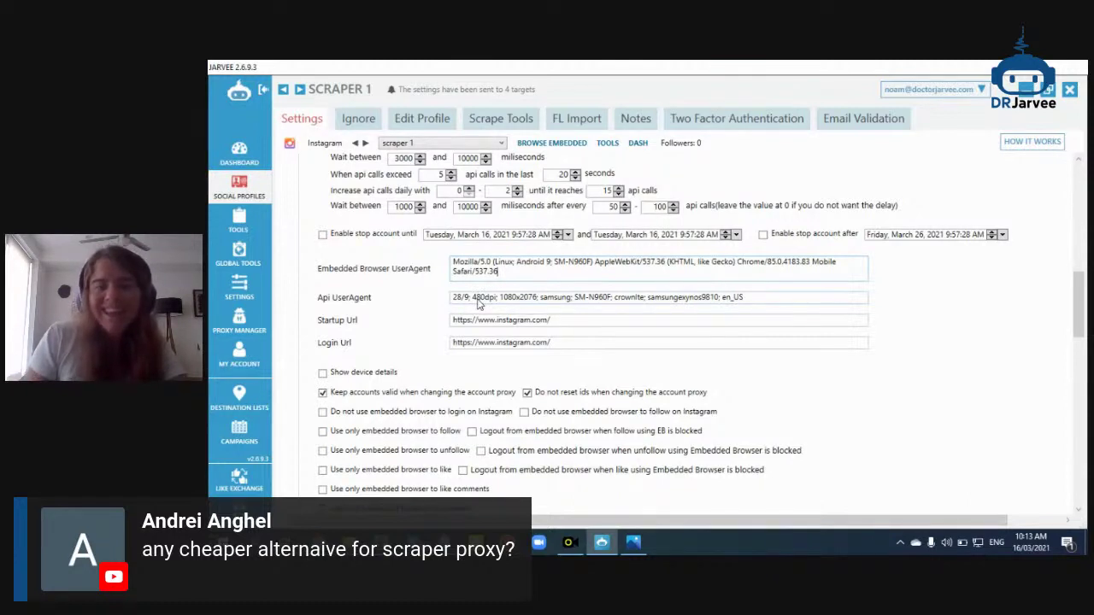
drag(731, 304, 455, 310)
scroll(601, 267, up, 1)
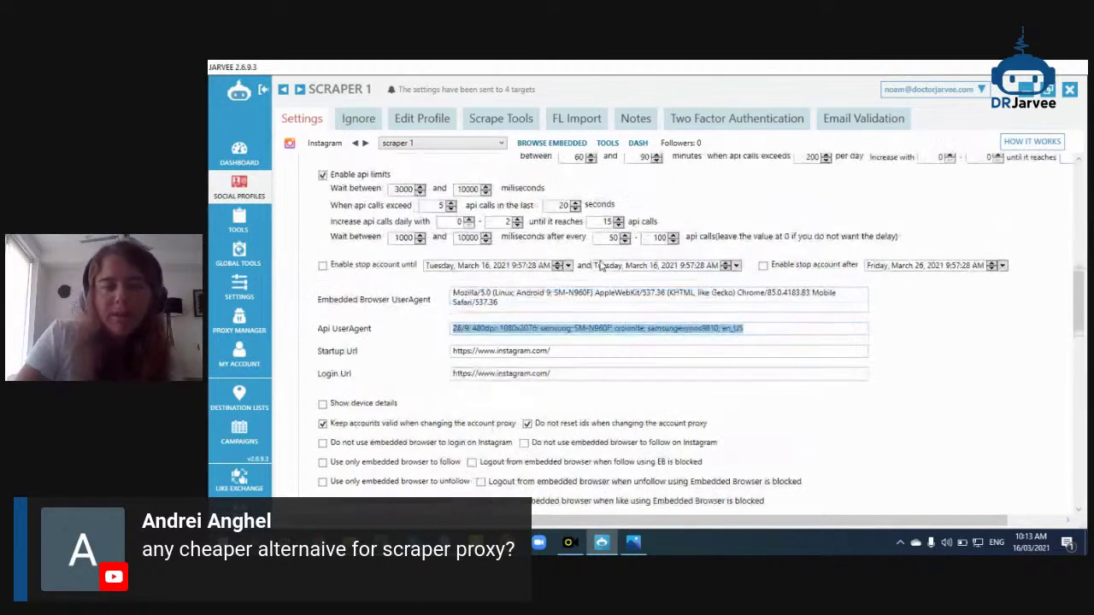
scroll(601, 267, up, 2)
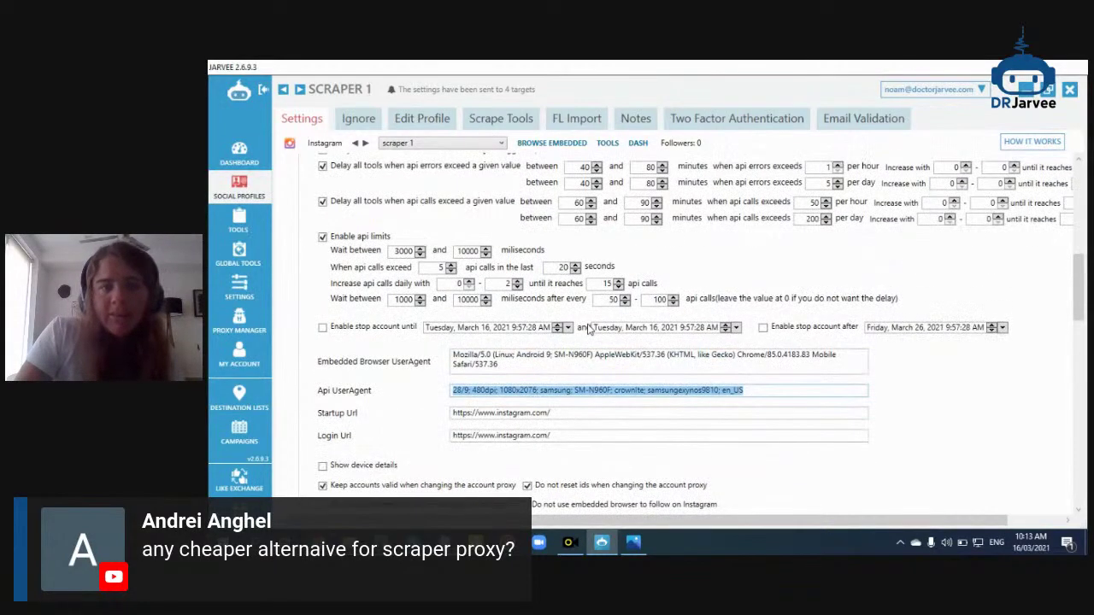
scroll(588, 329, up, 2)
scroll(594, 239, up, 1)
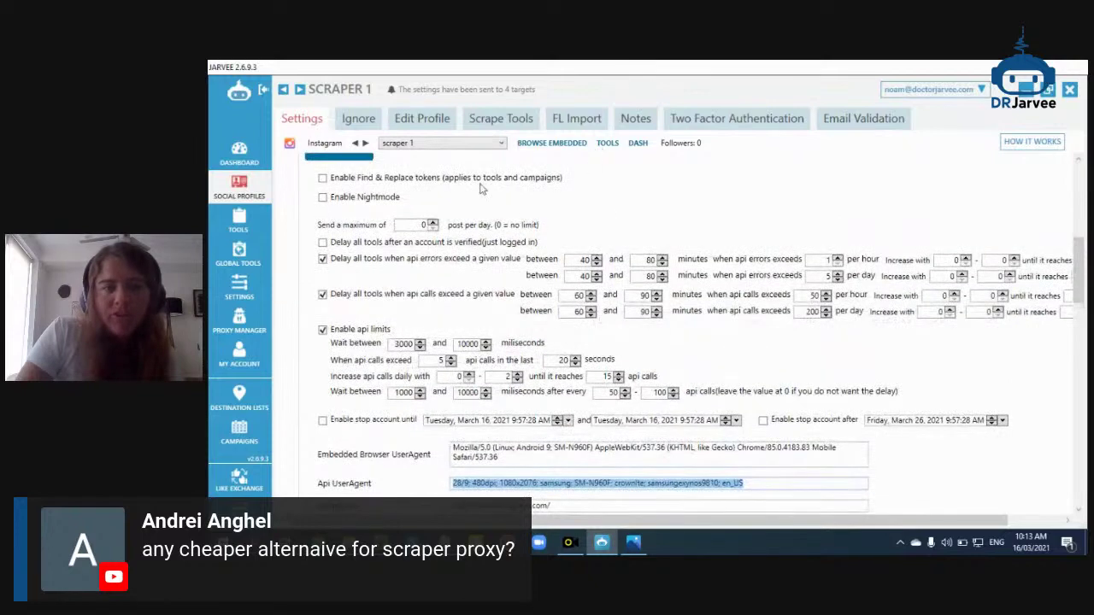
scroll(554, 183, up, 1)
scroll(432, 239, down, 1)
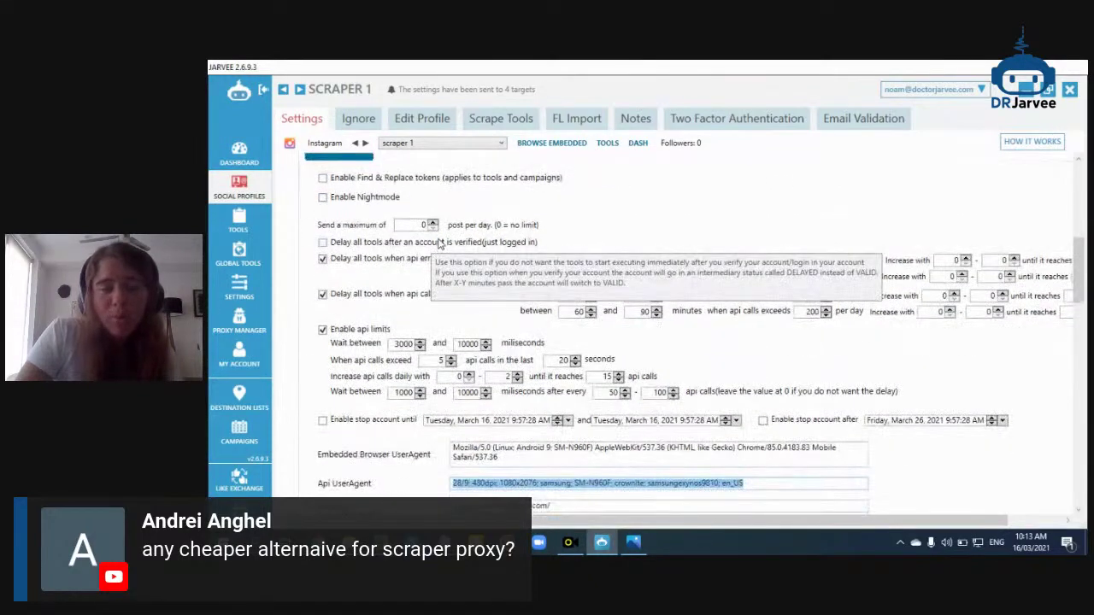
scroll(436, 239, up, 1)
scroll(410, 230, down, 1)
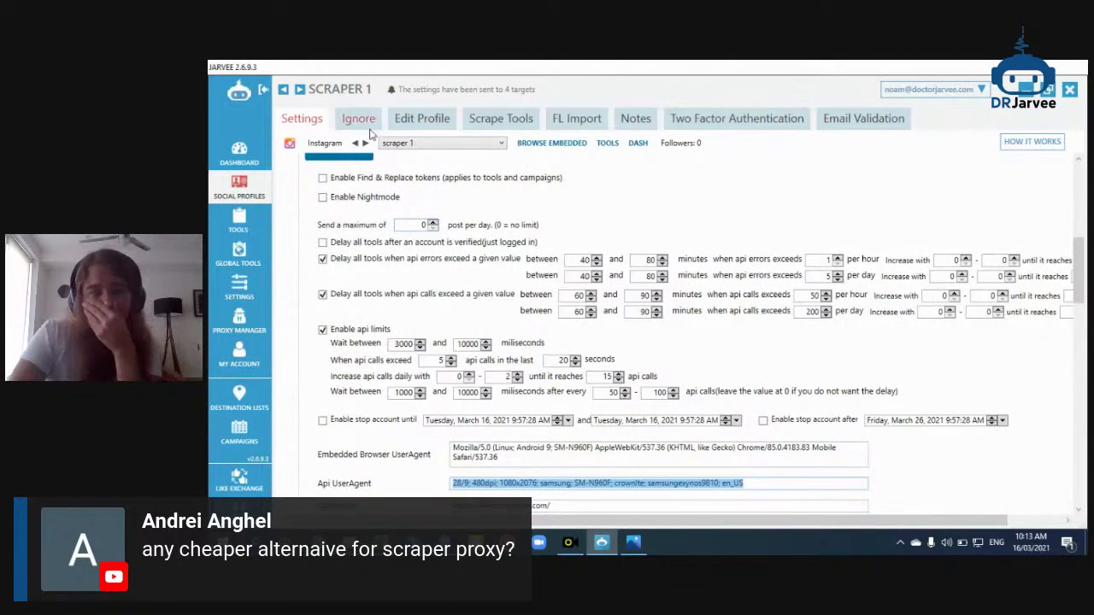
Review Social Profiles: scrapers 1, 2, 4, 5 are Valid, scraper 3 shows Invalid Credentials
click(239, 187)
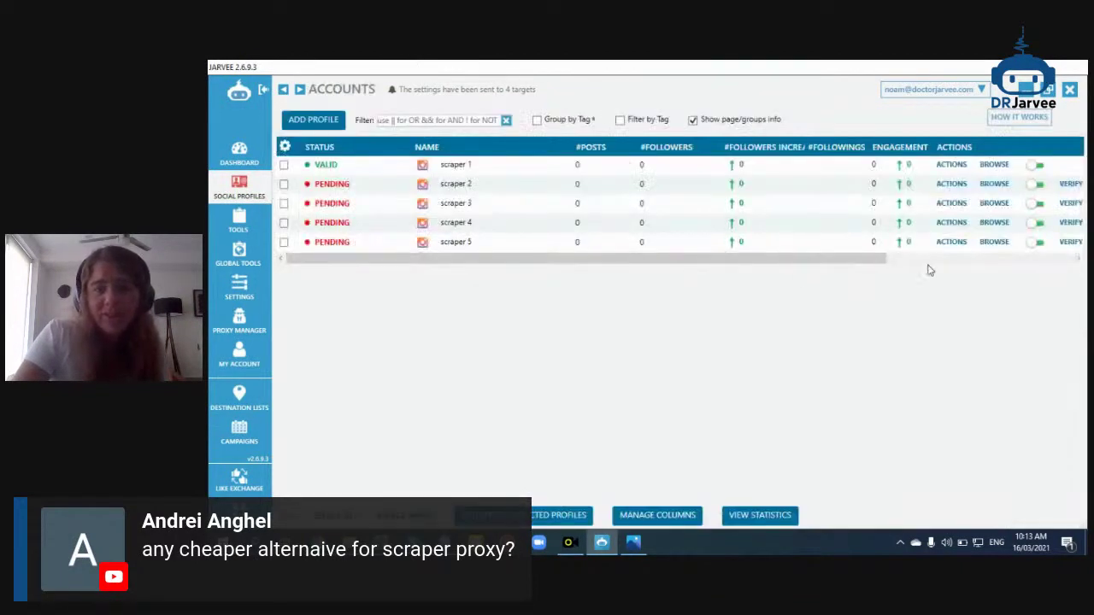
drag(875, 261, 1011, 261)
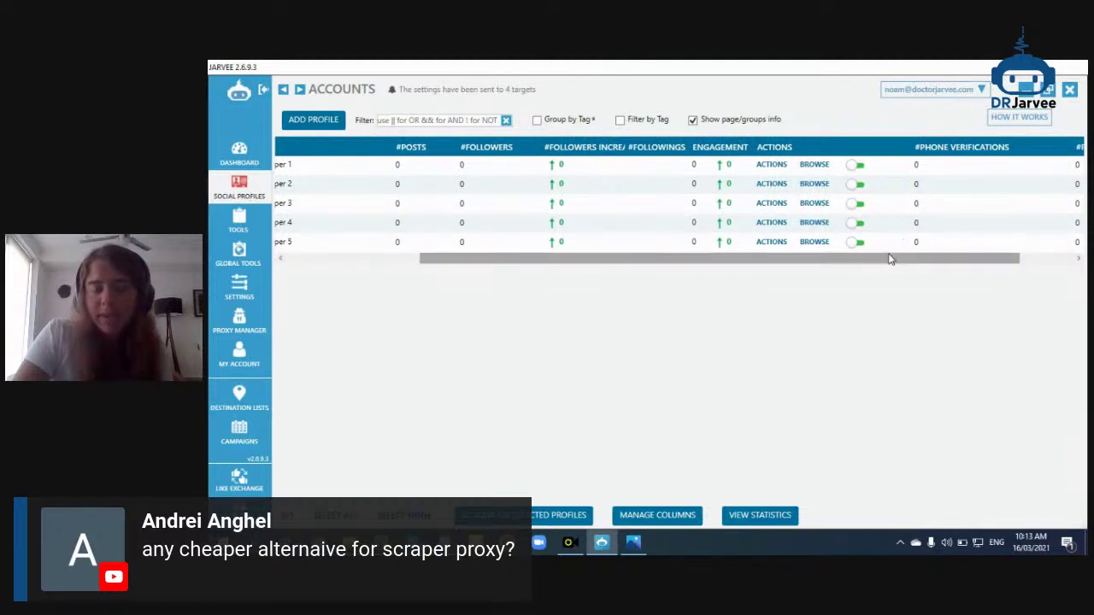
drag(892, 259, 550, 264)
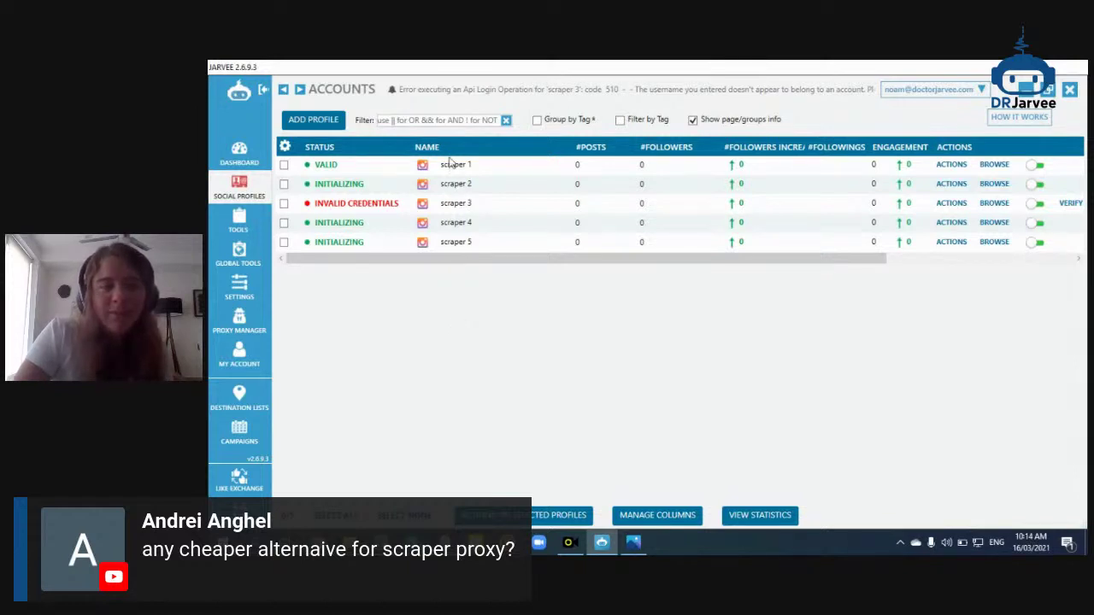
mouse_move(351, 213)
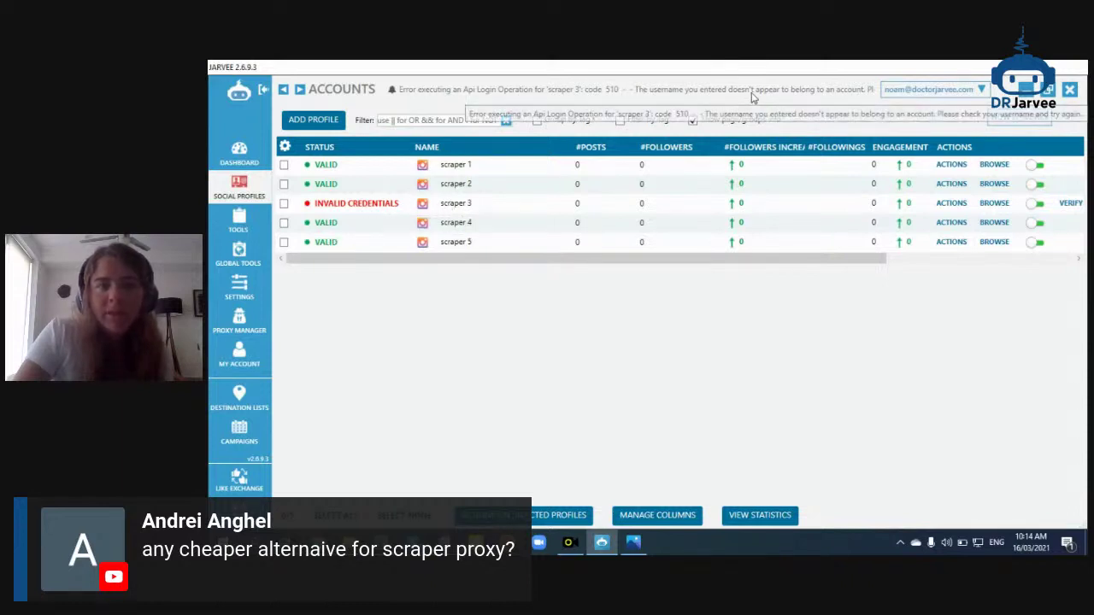
Copy scraper 3's purchased username again from the purchase email
double_click(462, 205)
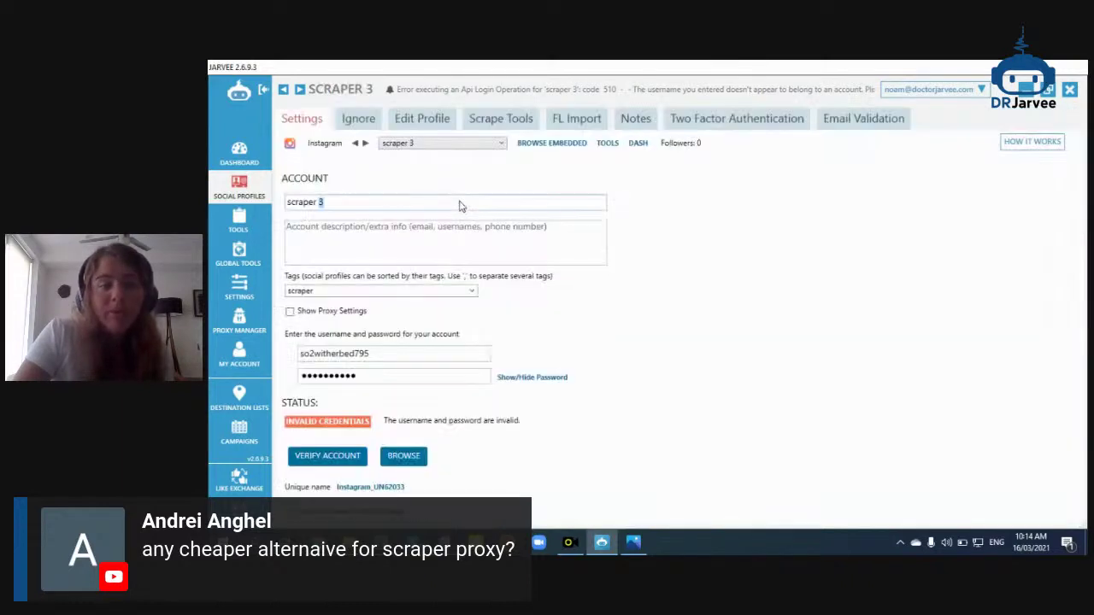
mouse_move(601, 542)
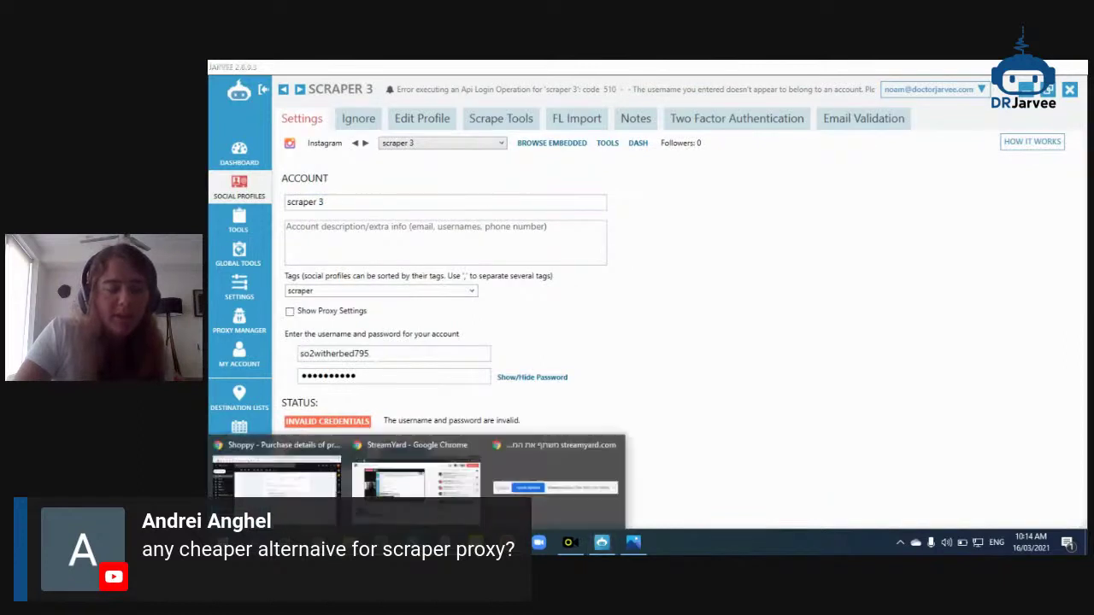
click(277, 466)
click(632, 349)
drag(641, 349, 586, 351)
key(ctrl+c)
right_click(587, 350)
click(393, 355)
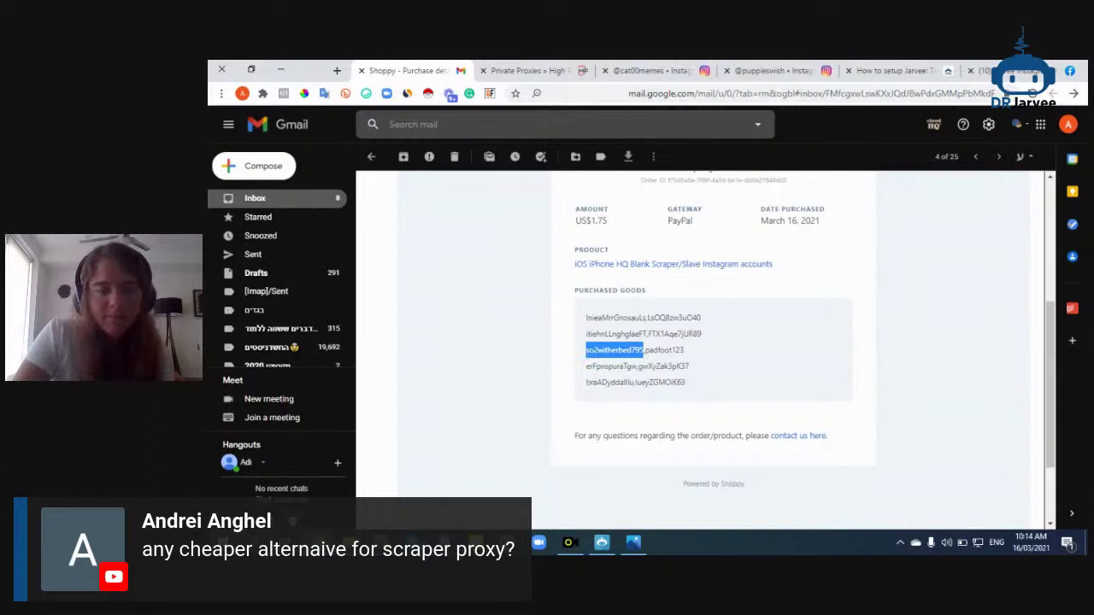
click(591, 544)
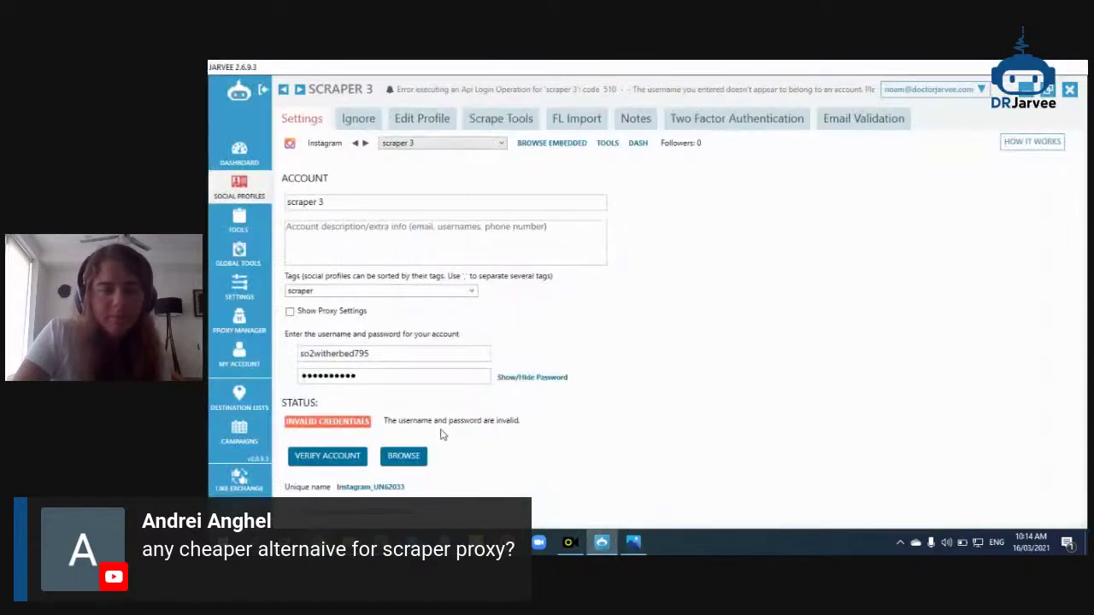
Replace scraper 3's username with the copied one and re-verify; it fails with Invalid Credentials
double_click(384, 354)
key(ctrl+v)
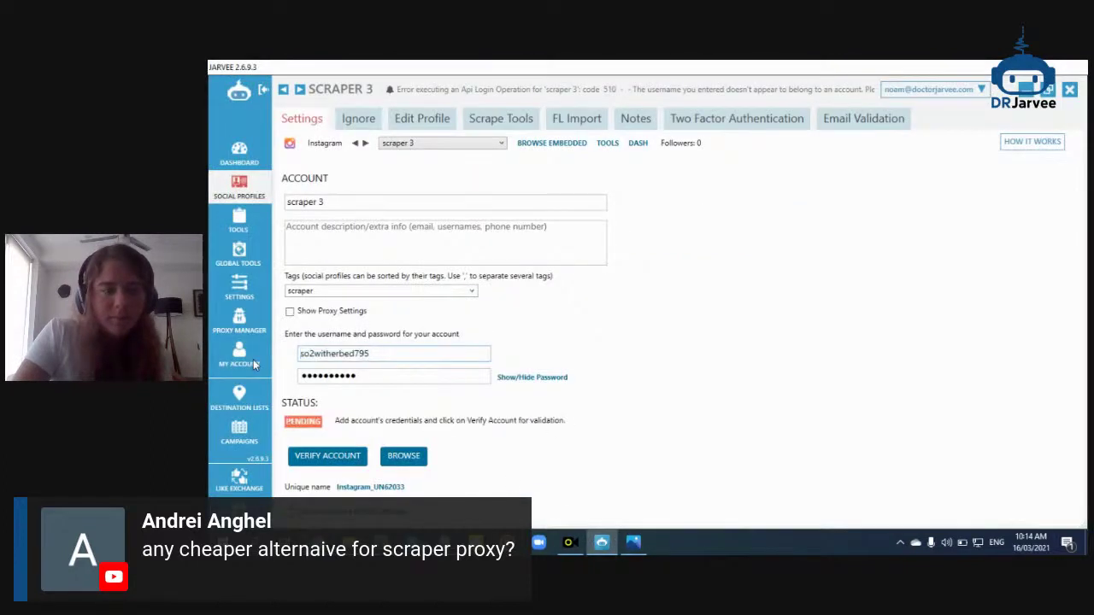
click(330, 457)
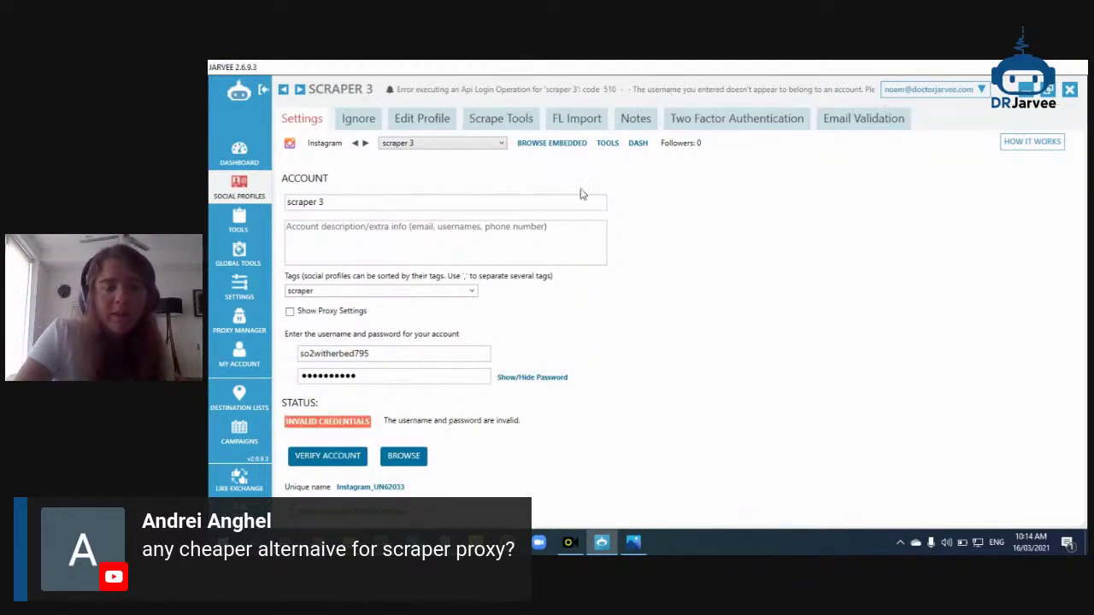
mouse_move(602, 542)
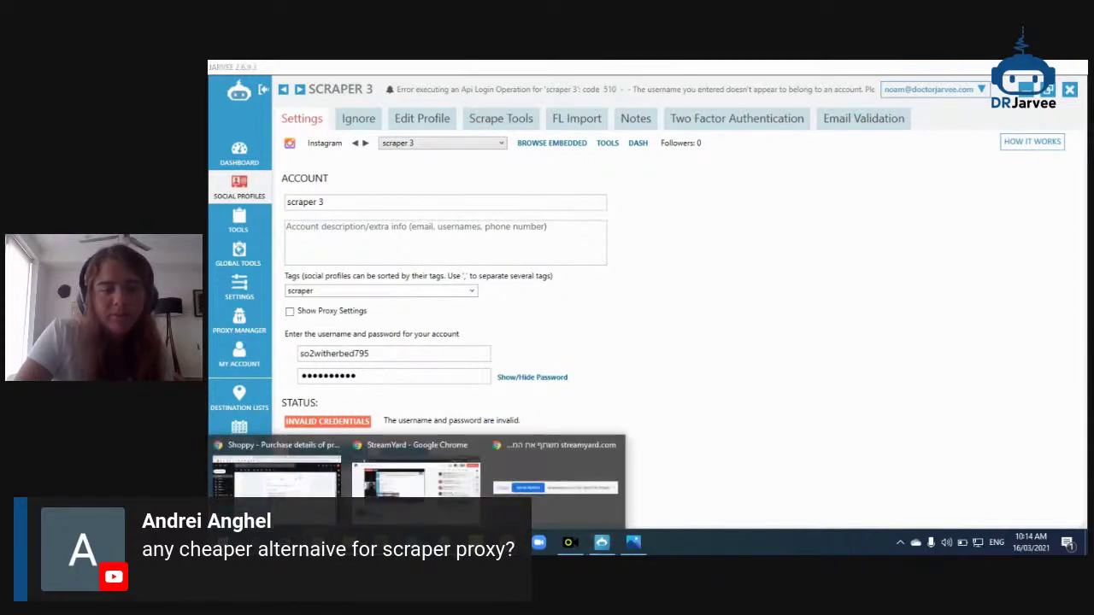
click(277, 470)
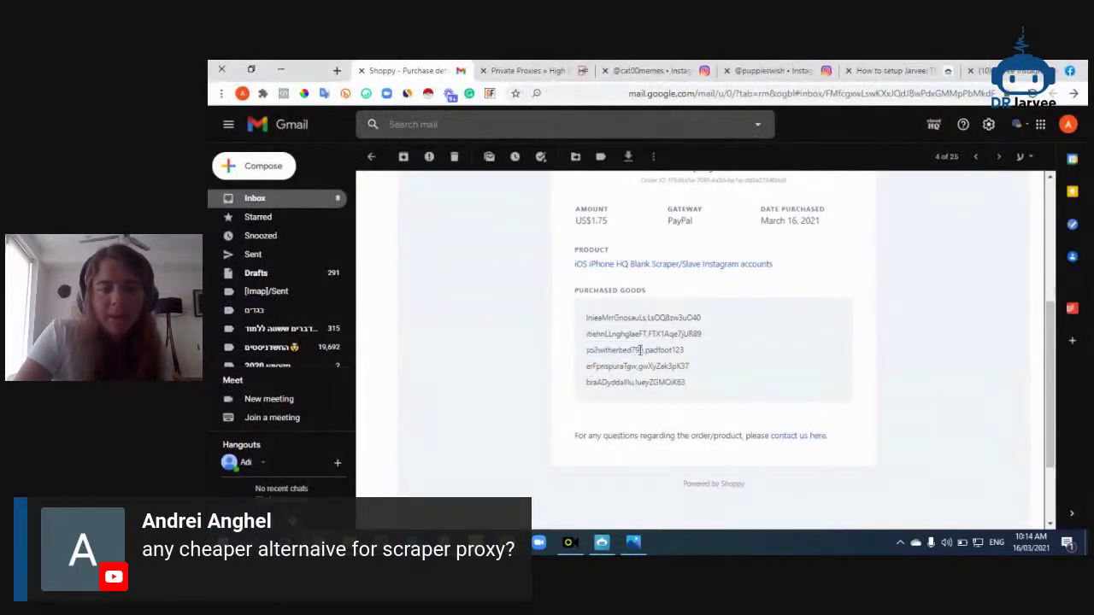
Search Instagram for the third purchased username, which finds no account
drag(643, 349, 595, 350)
key(ctrl+c)
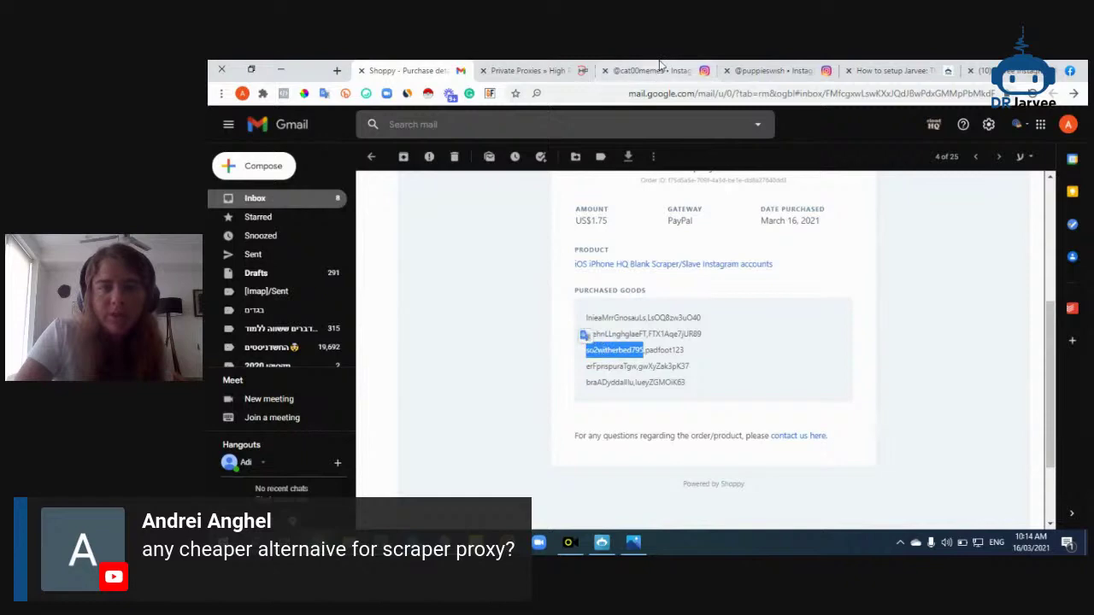
click(650, 70)
click(620, 128)
key(ctrl+v)
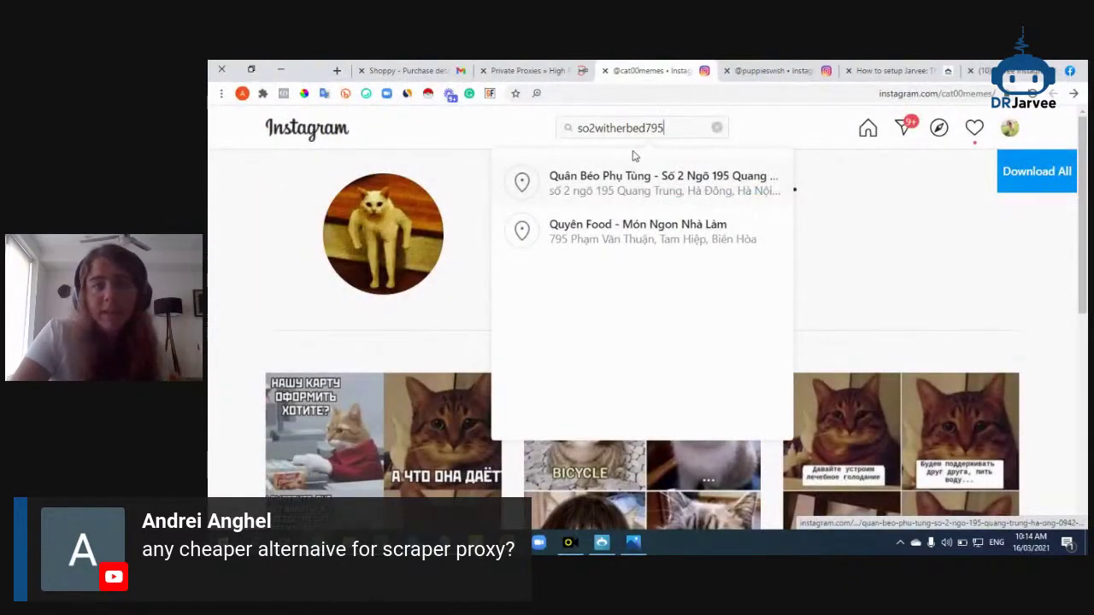
Search Instagram for the first purchased username and open its empty 0-post profile
click(406, 70)
double_click(603, 316)
click(735, 70)
click(657, 70)
key(ctrl+v)
click(647, 178)
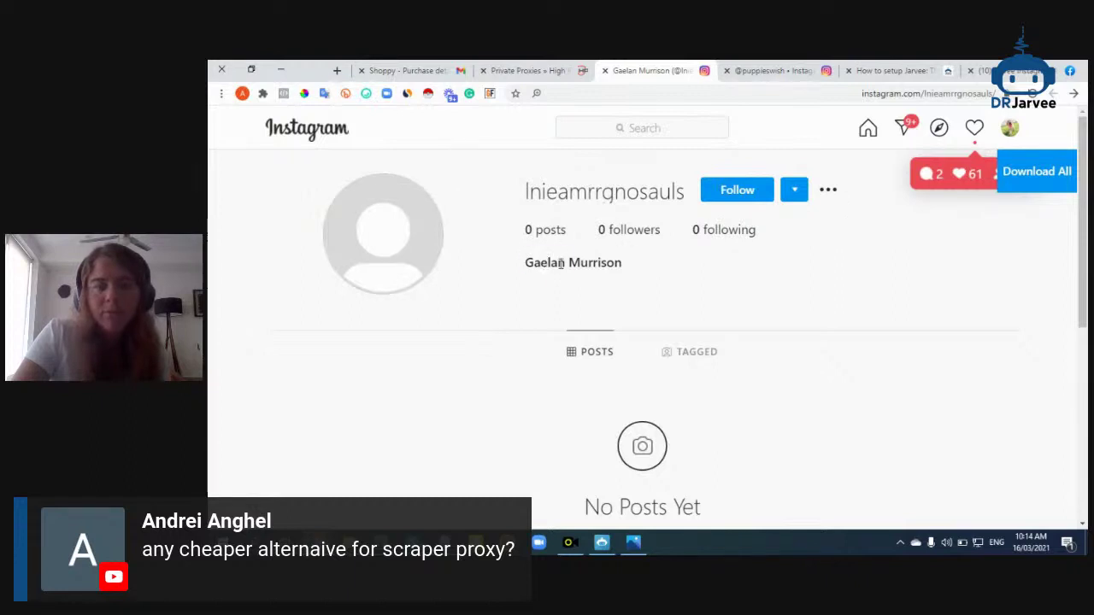
triple_click(560, 262)
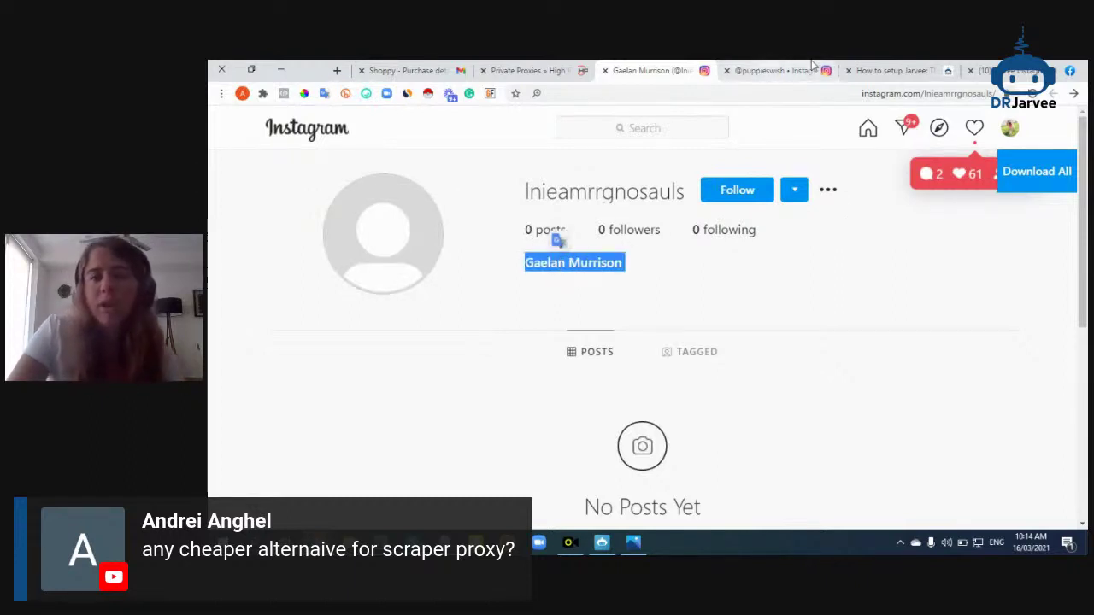
click(603, 543)
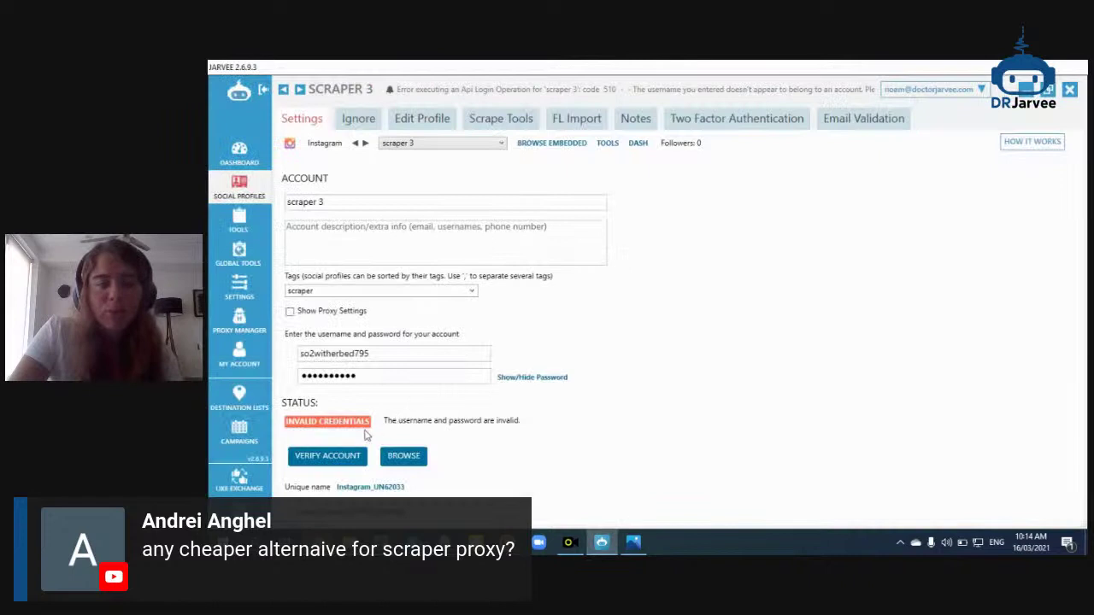
Delete the scraper 3 account from the Social Profiles list
click(255, 186)
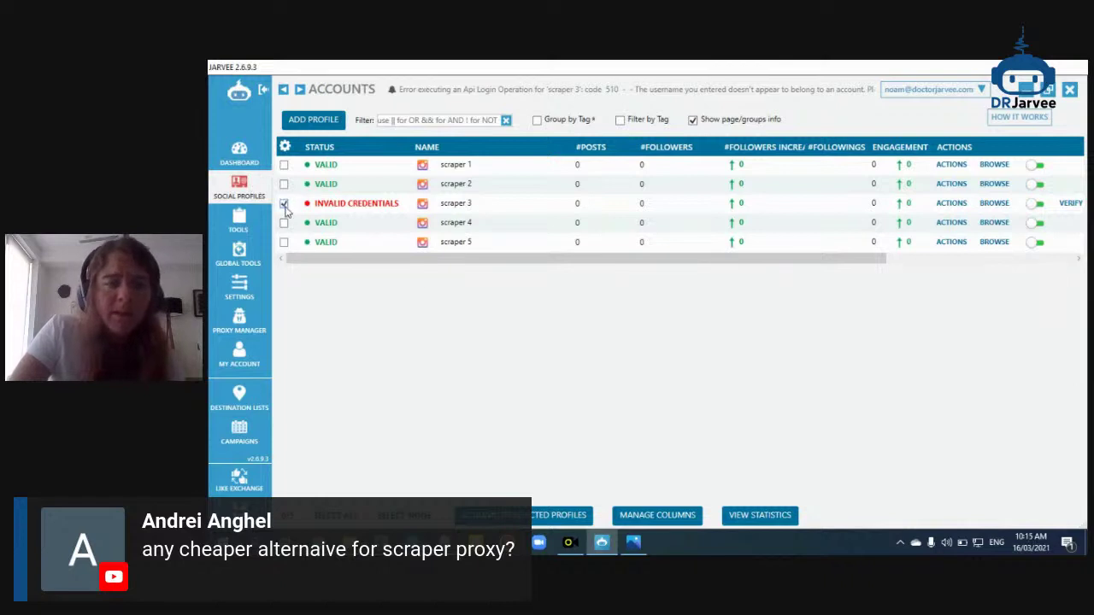
click(535, 513)
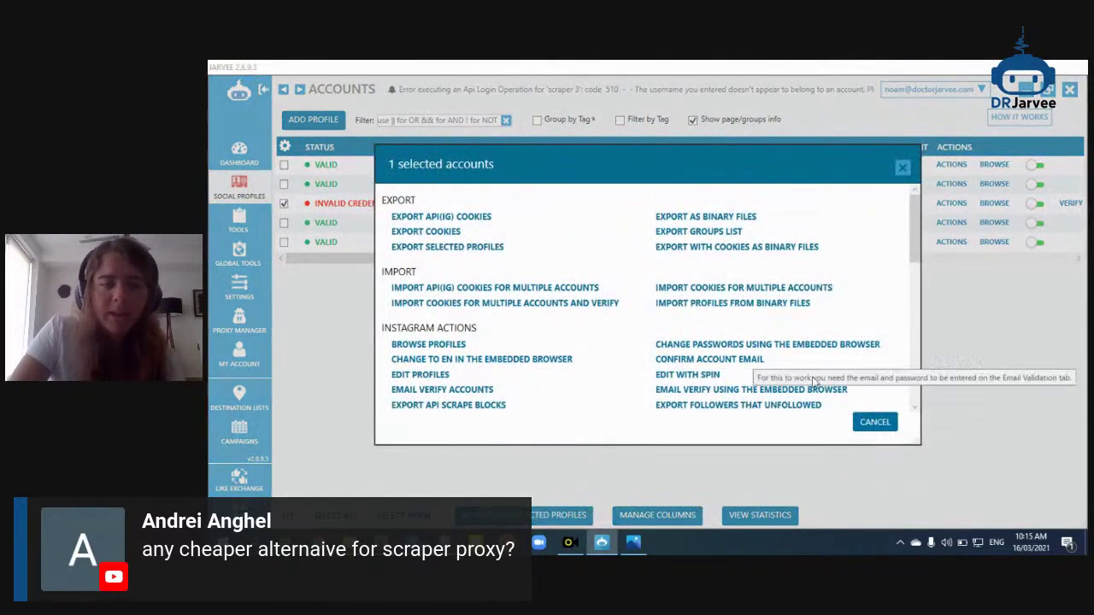
click(874, 422)
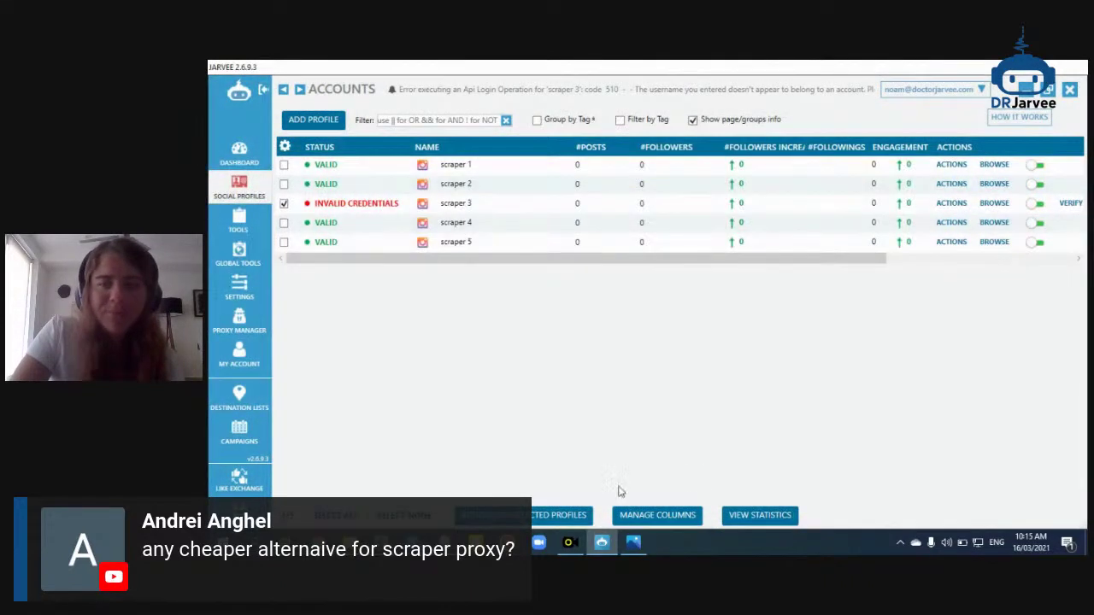
click(949, 206)
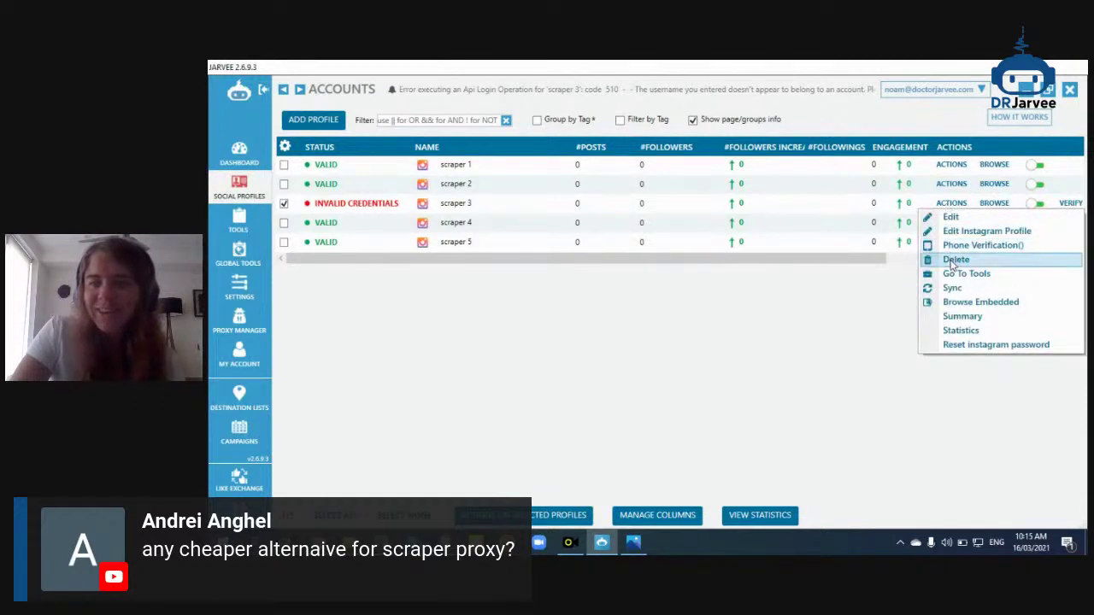
click(950, 260)
click(651, 337)
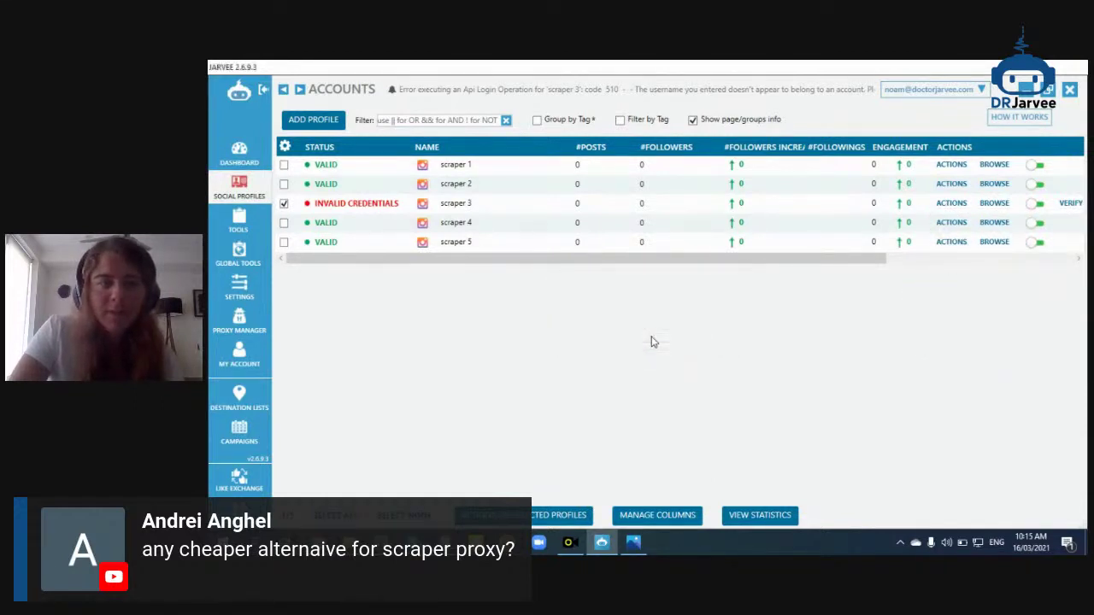
Group accounts by tag and expand the scraper group showing scrapers 1, 2, 4 and 5
click(537, 121)
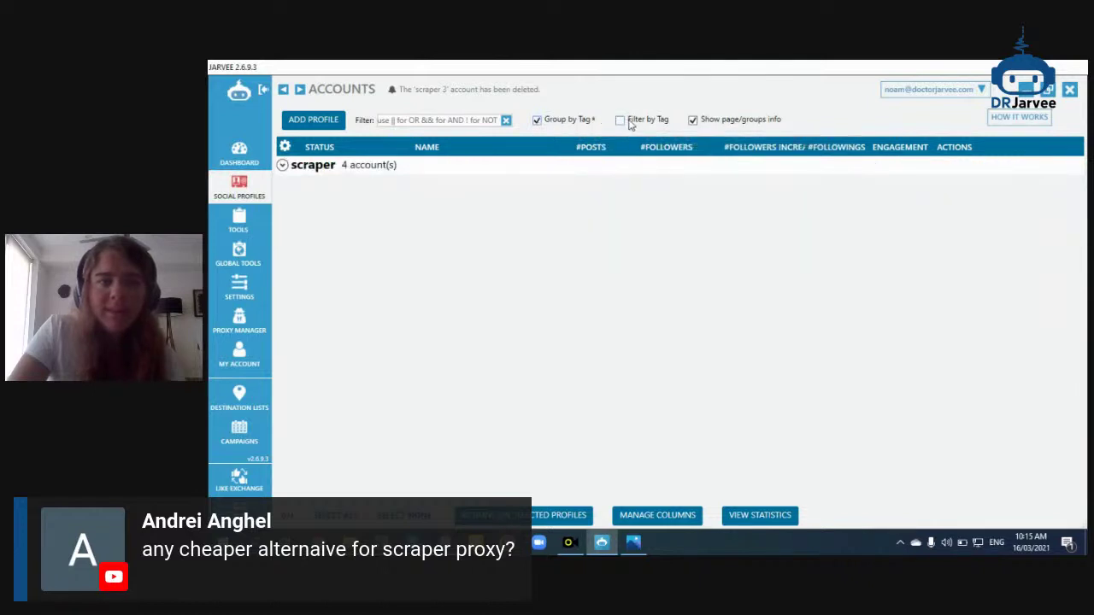
click(282, 166)
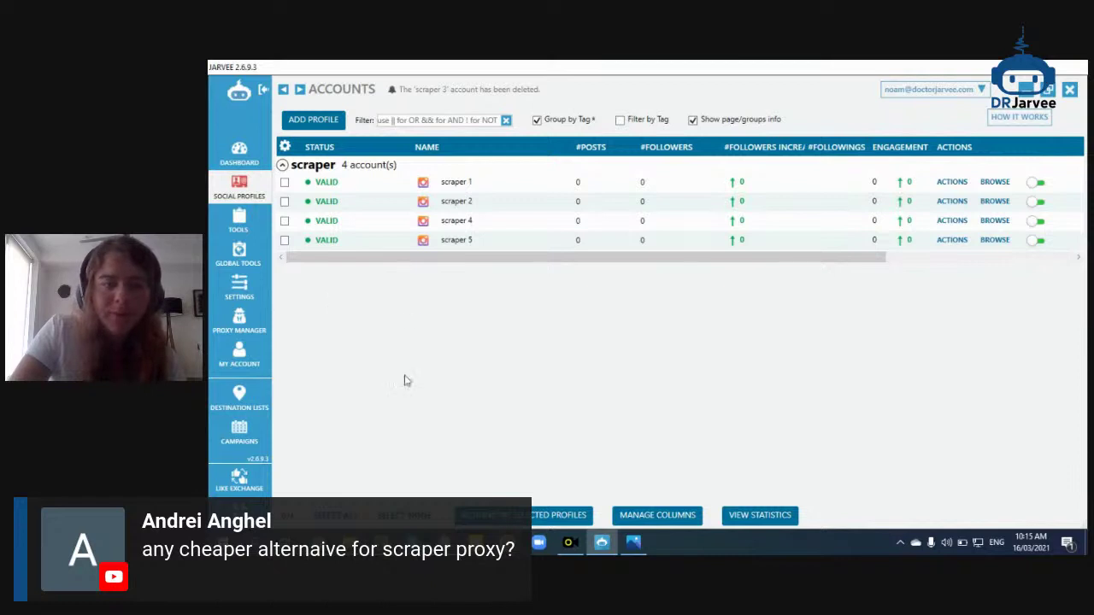
drag(665, 257, 853, 263)
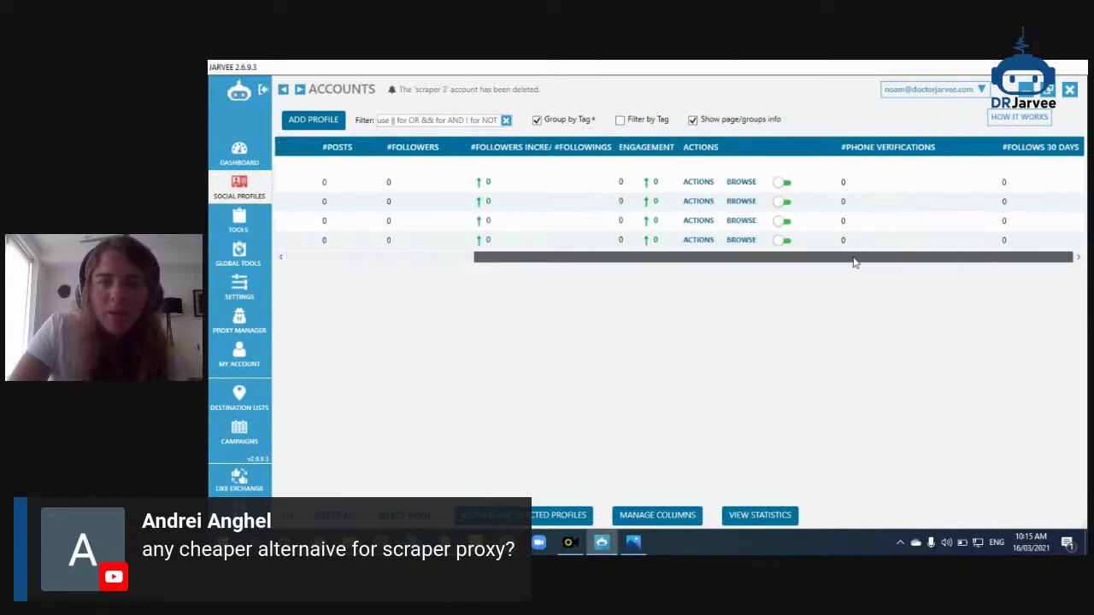
drag(699, 261, 547, 496)
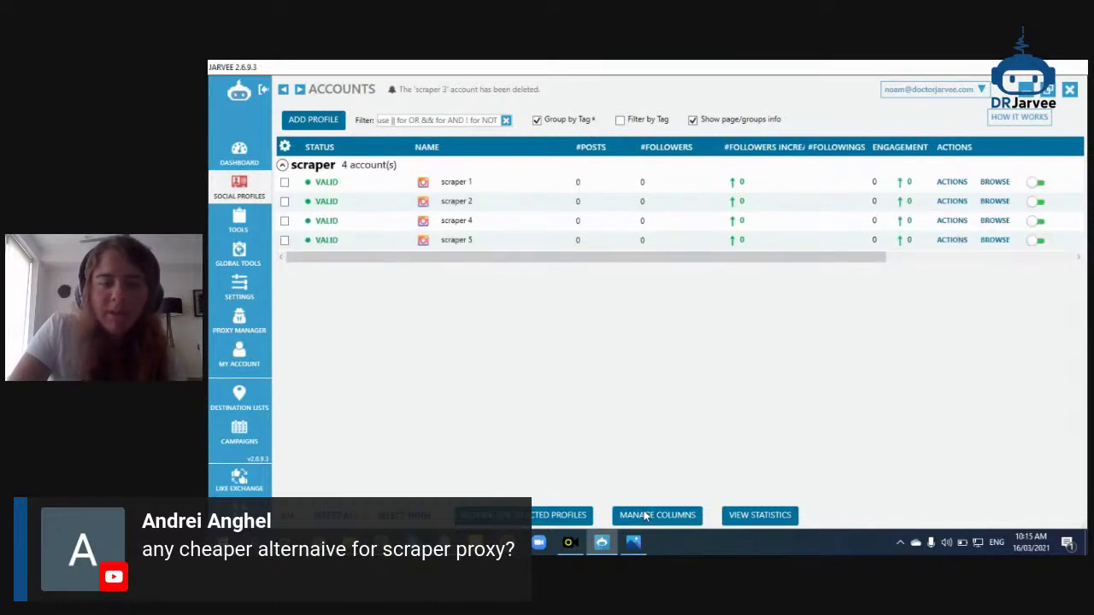
Add the #API STATISTICS column to the scraper accounts table
click(673, 518)
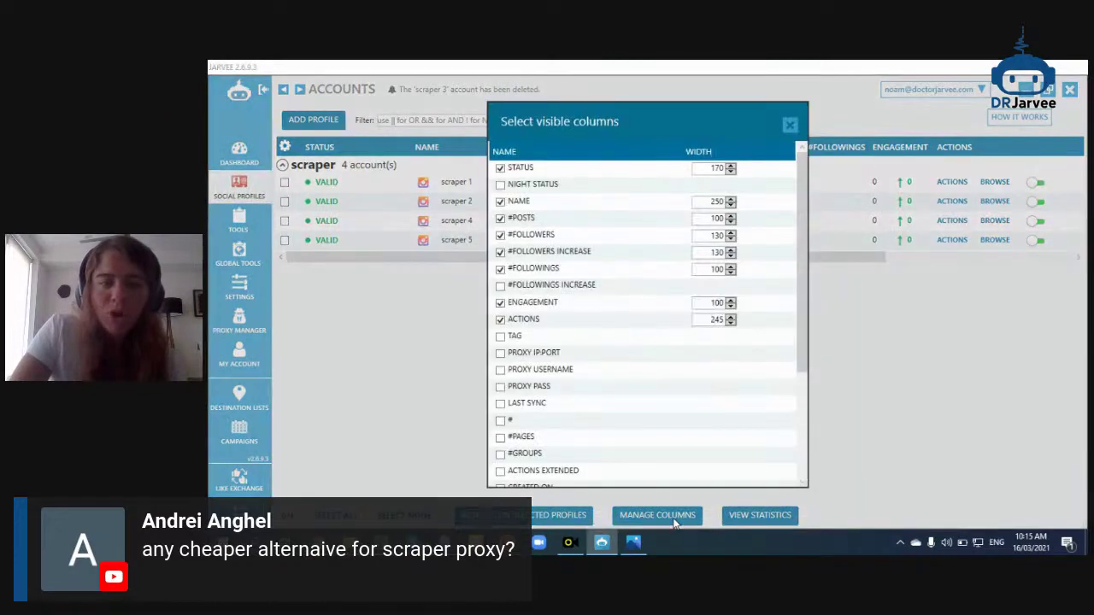
scroll(598, 402, down, 5)
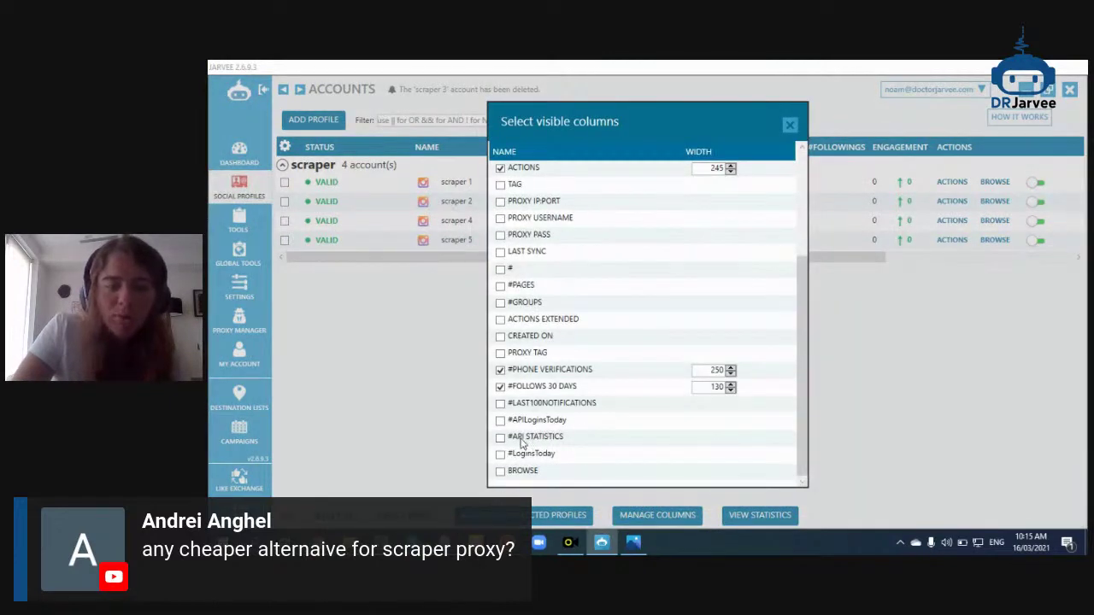
click(522, 440)
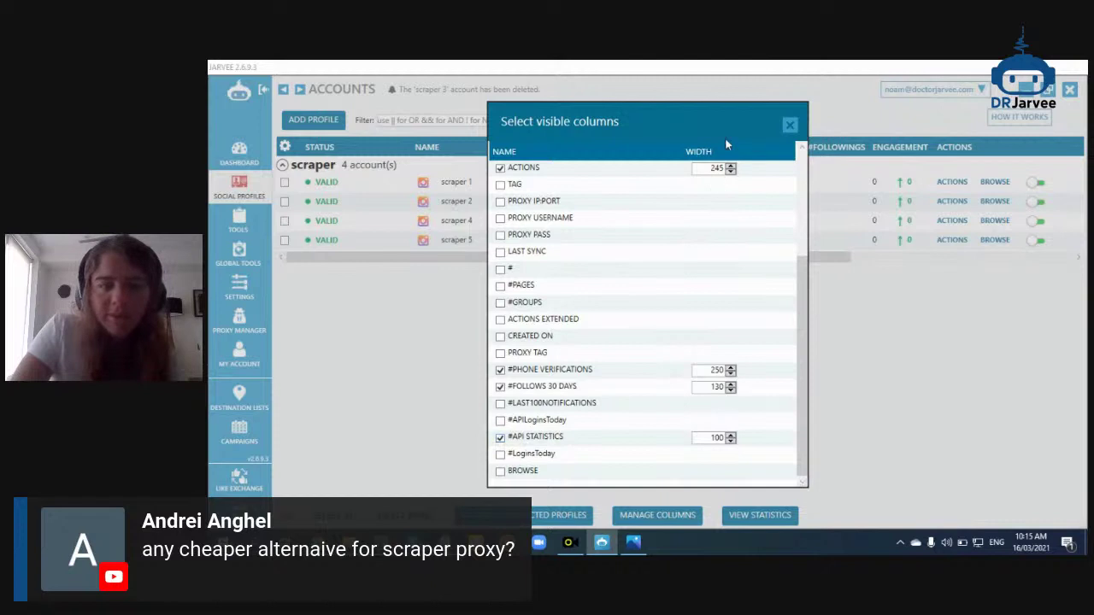
click(786, 125)
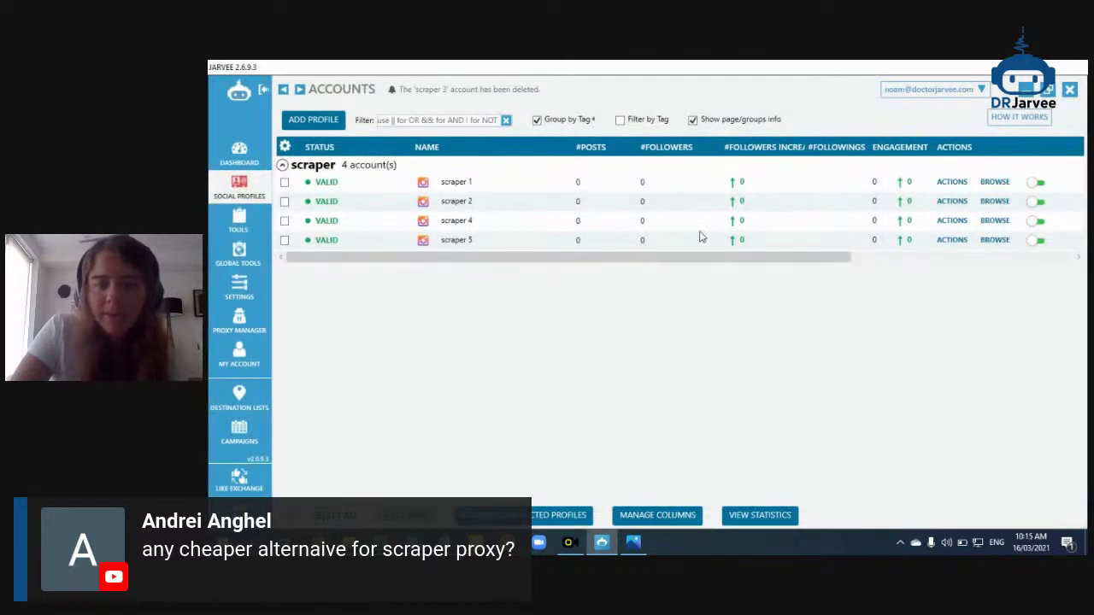
Review the scrapers' 24/24 hourly API successes, then return to the StreamYard broadcast window
scroll(789, 242, right, 6)
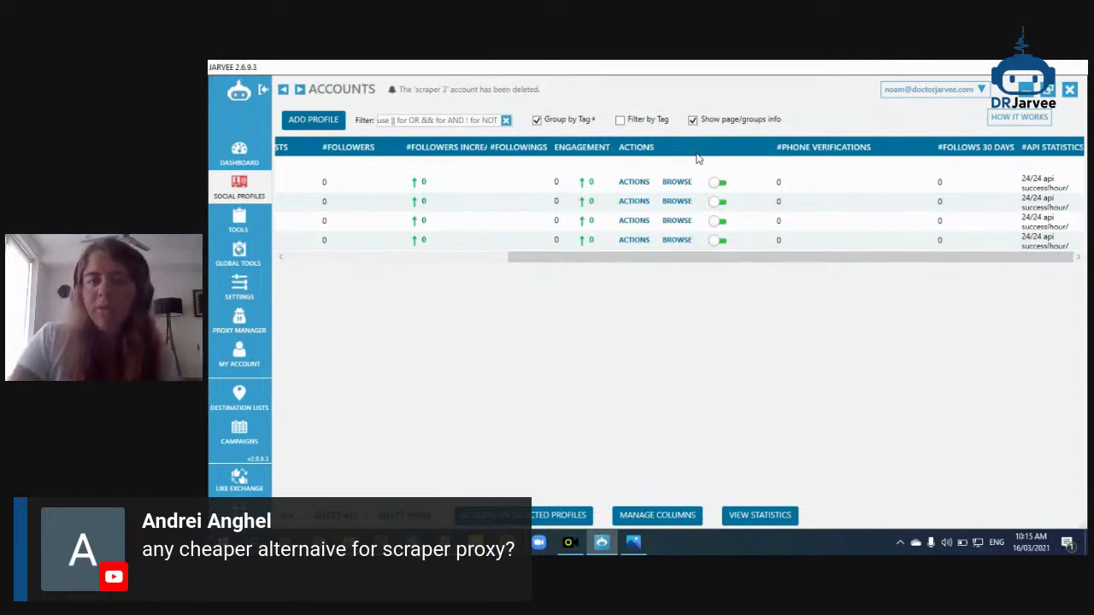
mouse_move(601, 543)
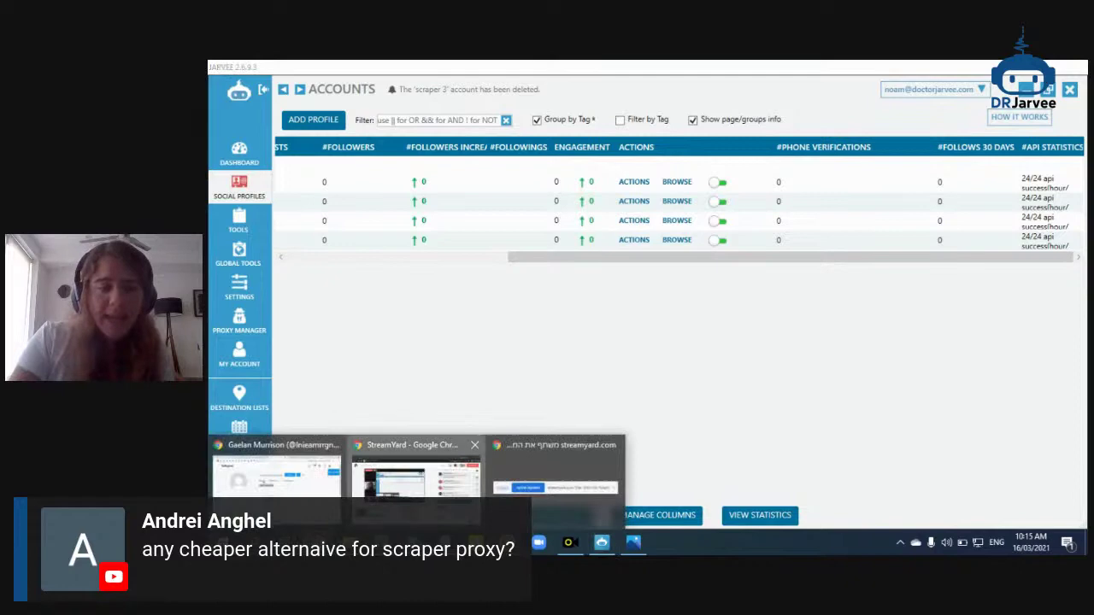
click(416, 466)
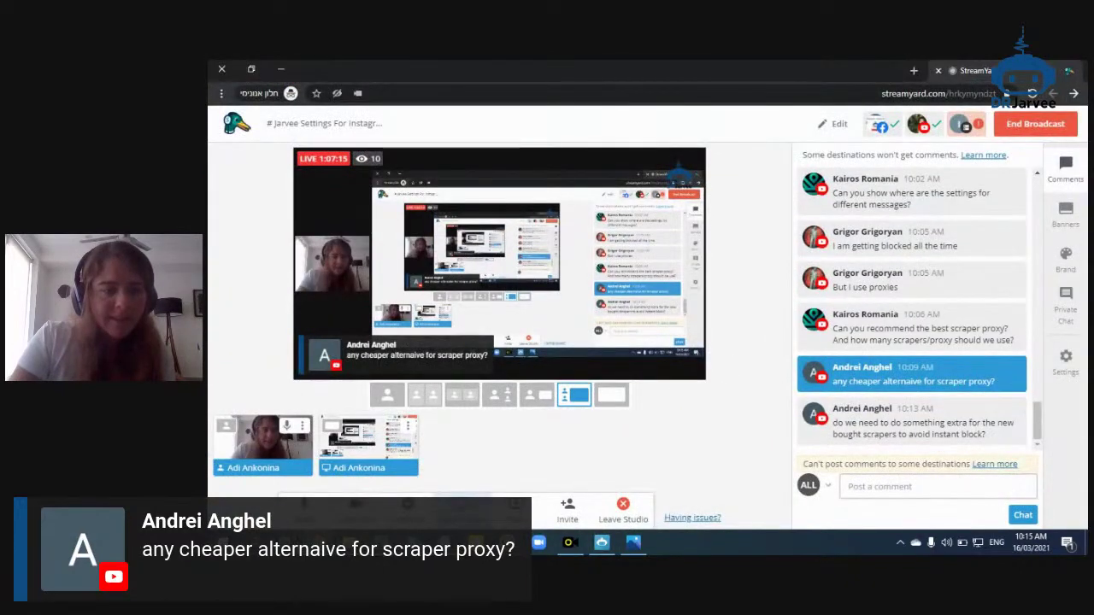
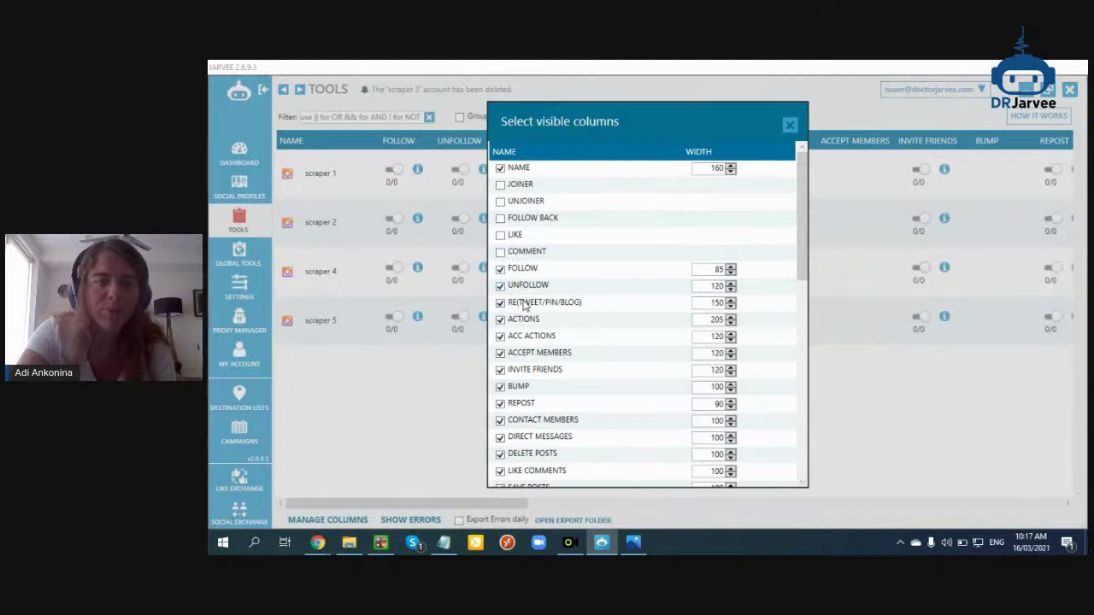
Hide the Re(tweet/pin/blog), Actions, Acc Actions, Accept Members, Bump, Repost, Direct Messages, Delete Posts, Like Comments, Save Posts and Mentions columns
click(523, 321)
click(525, 337)
click(527, 353)
click(530, 370)
click(527, 389)
click(525, 404)
scroll(571, 414, down, 1)
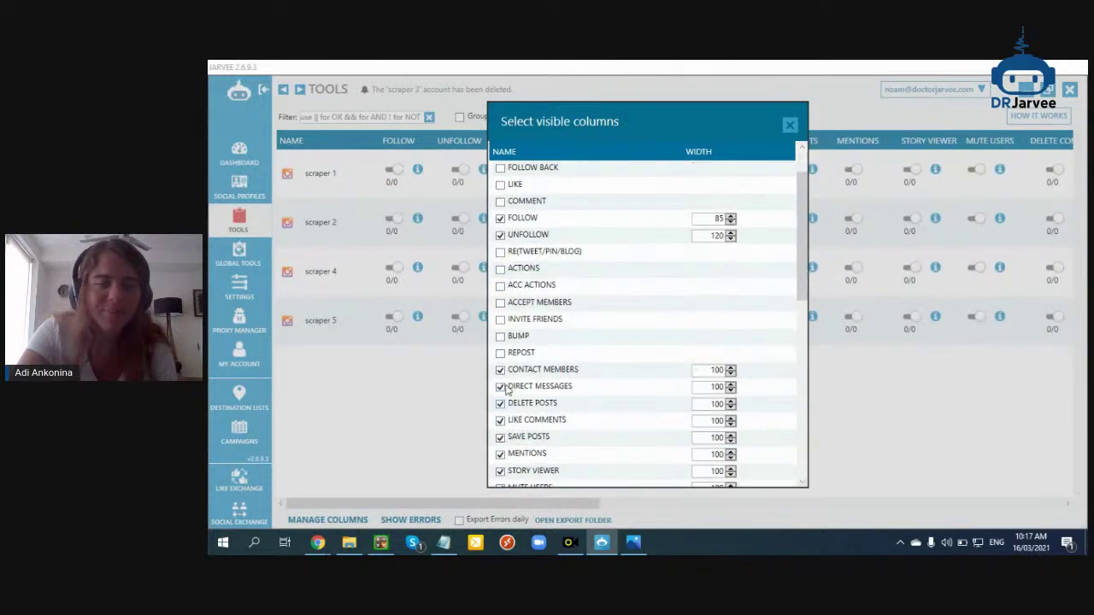
click(517, 386)
click(525, 403)
click(528, 419)
click(530, 454)
click(530, 437)
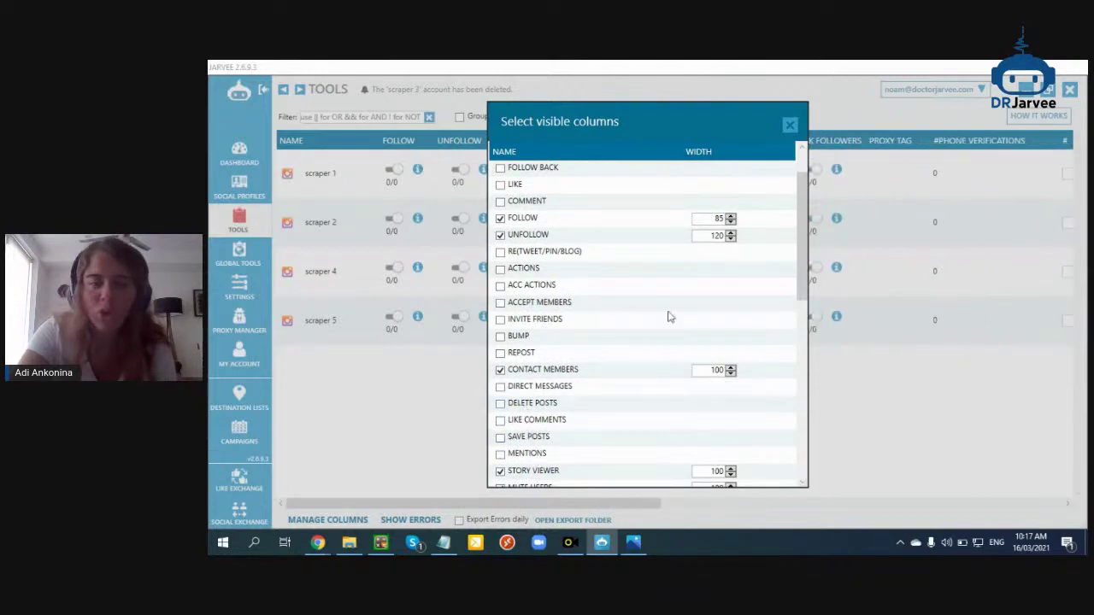
Hide Story Viewer, Mute Users, Delete Comments, Block Followers, Browser Experience, Profile Viewer, Browse Embedded and Select, then close the chooser
scroll(598, 351, down, 2)
click(525, 371)
click(527, 386)
click(528, 403)
click(530, 420)
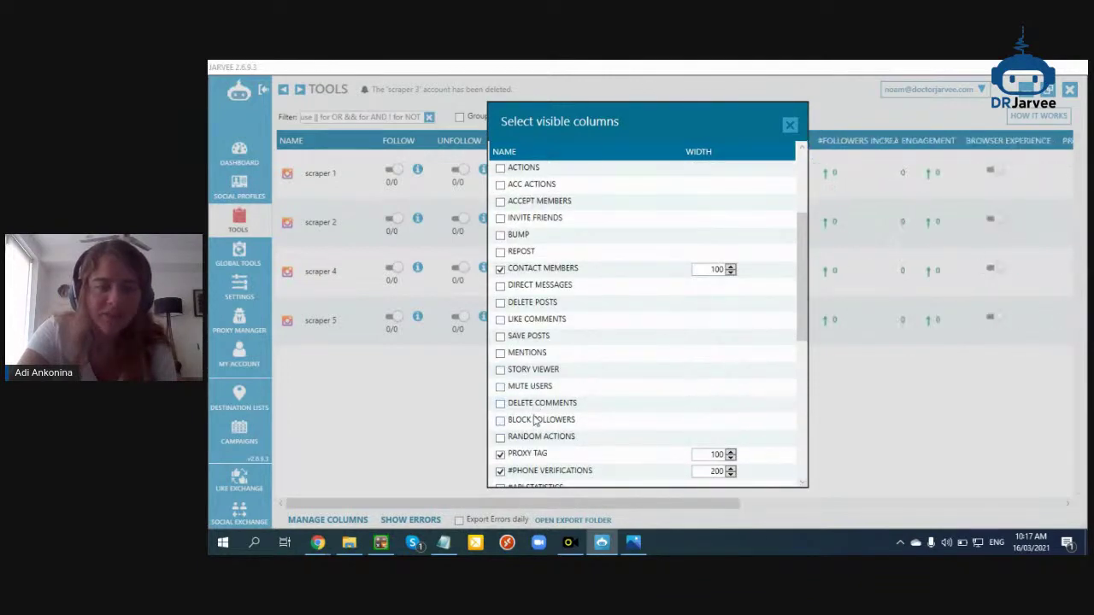
scroll(539, 410, down, 3)
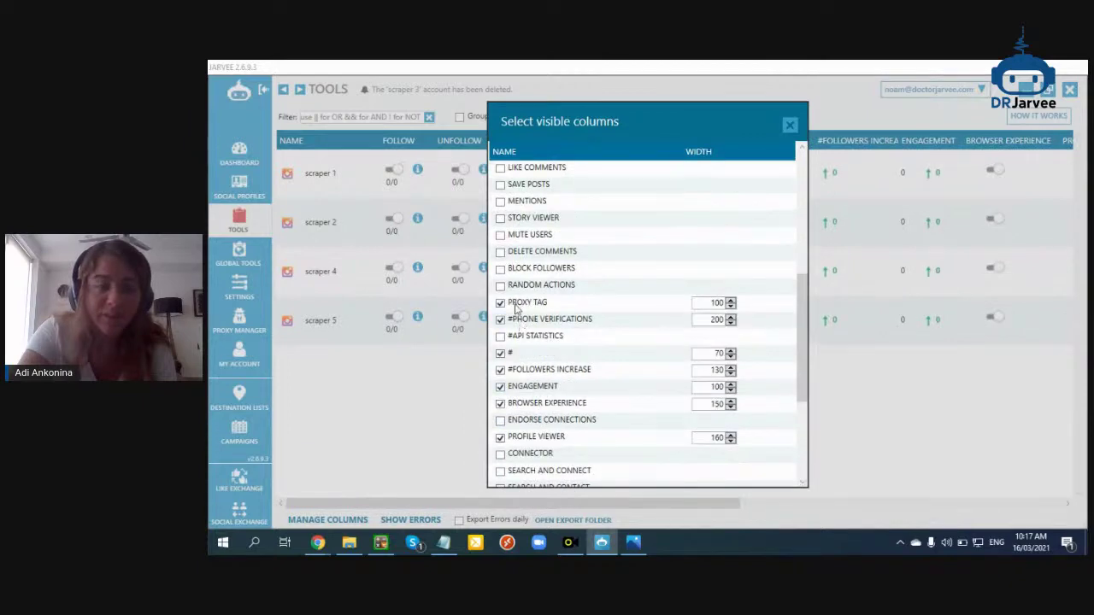
scroll(547, 363, down, 1)
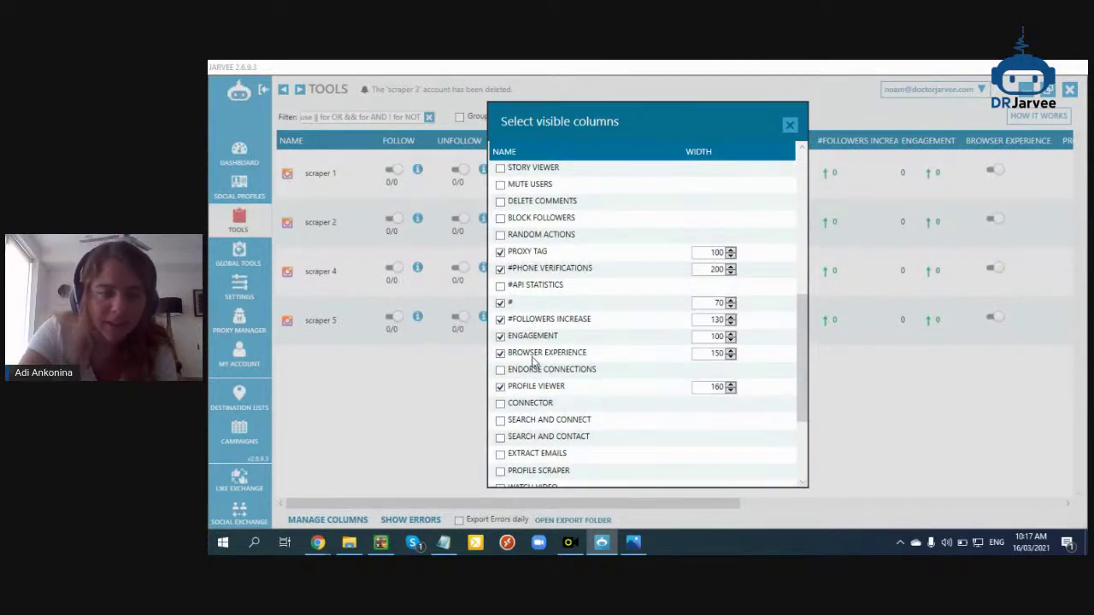
click(534, 353)
click(539, 389)
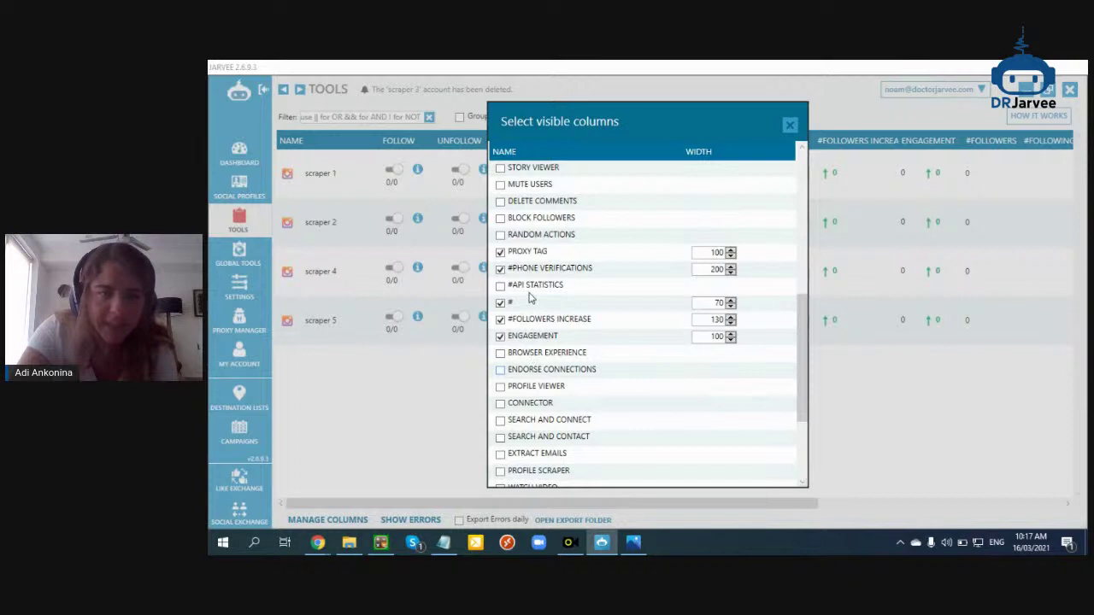
scroll(530, 297, down, 3)
click(528, 455)
click(523, 472)
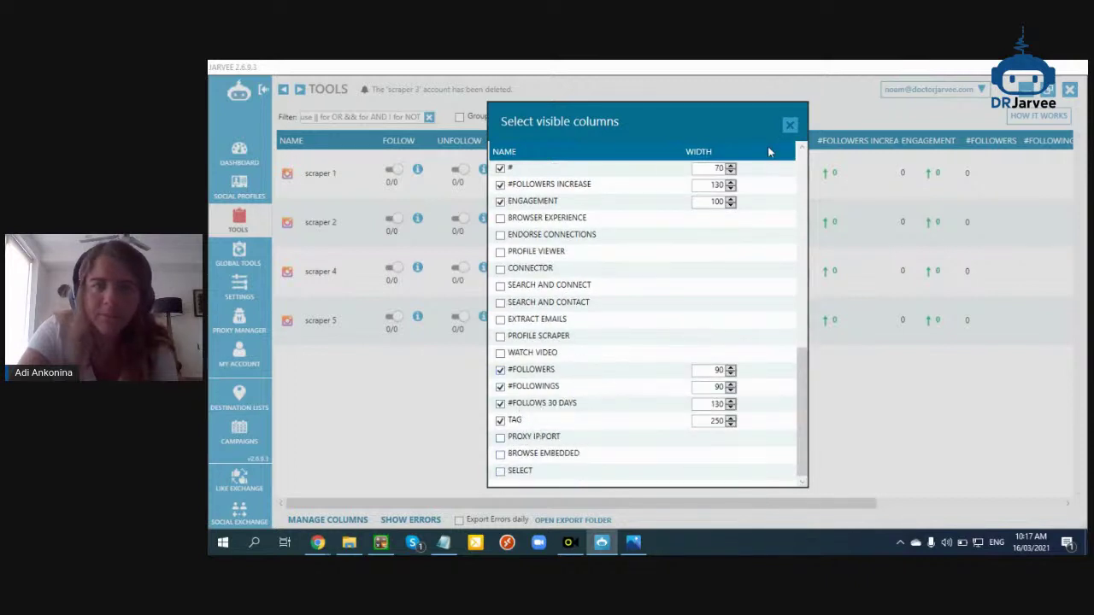
click(790, 127)
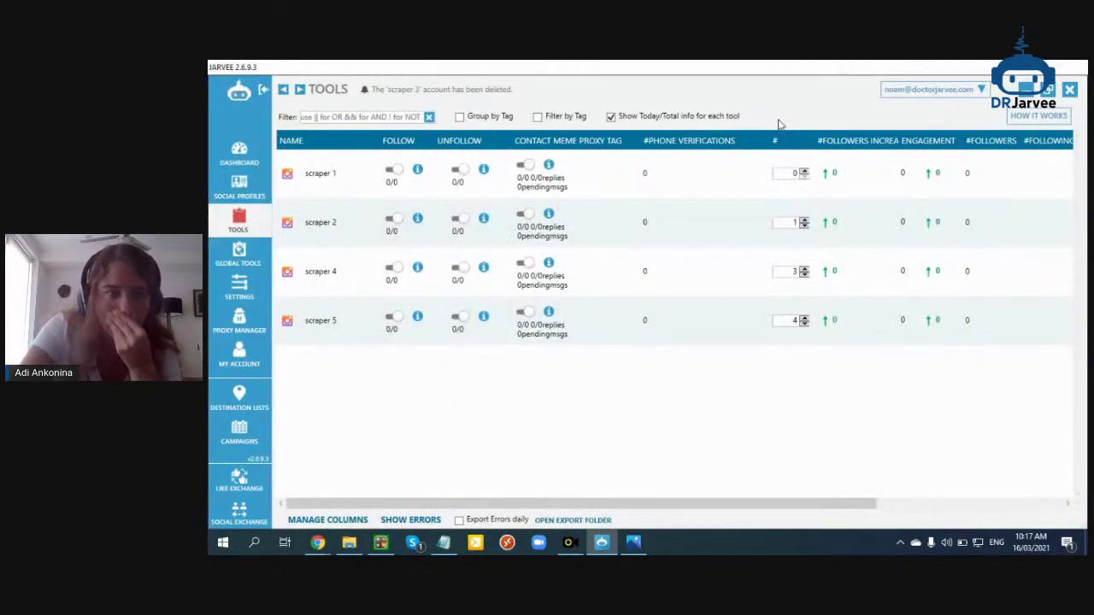
mouse_move(318, 542)
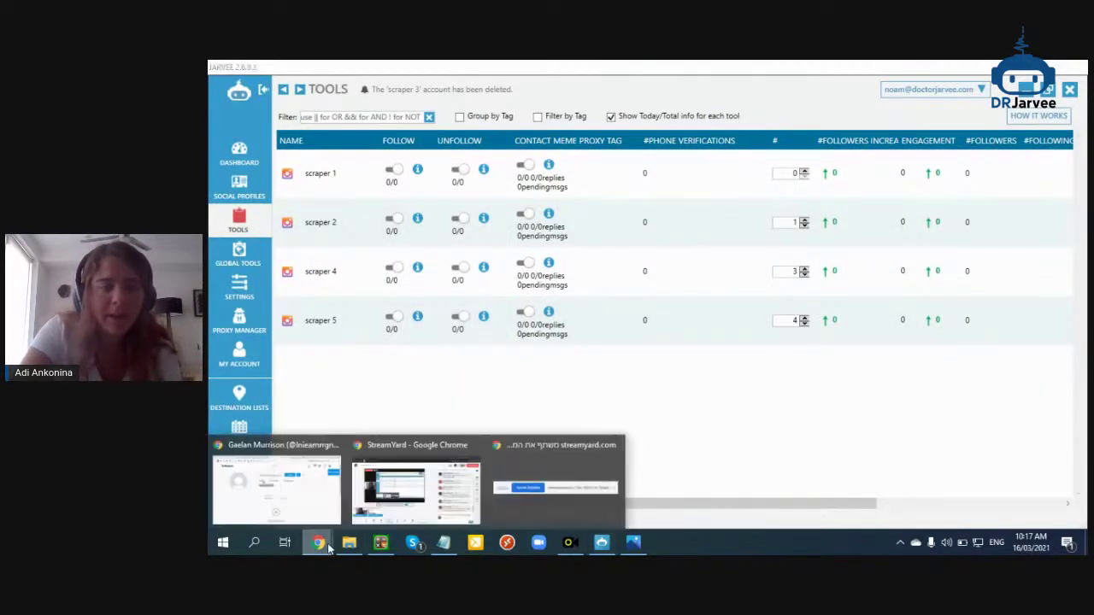
click(265, 476)
key(ctrl+Tab)
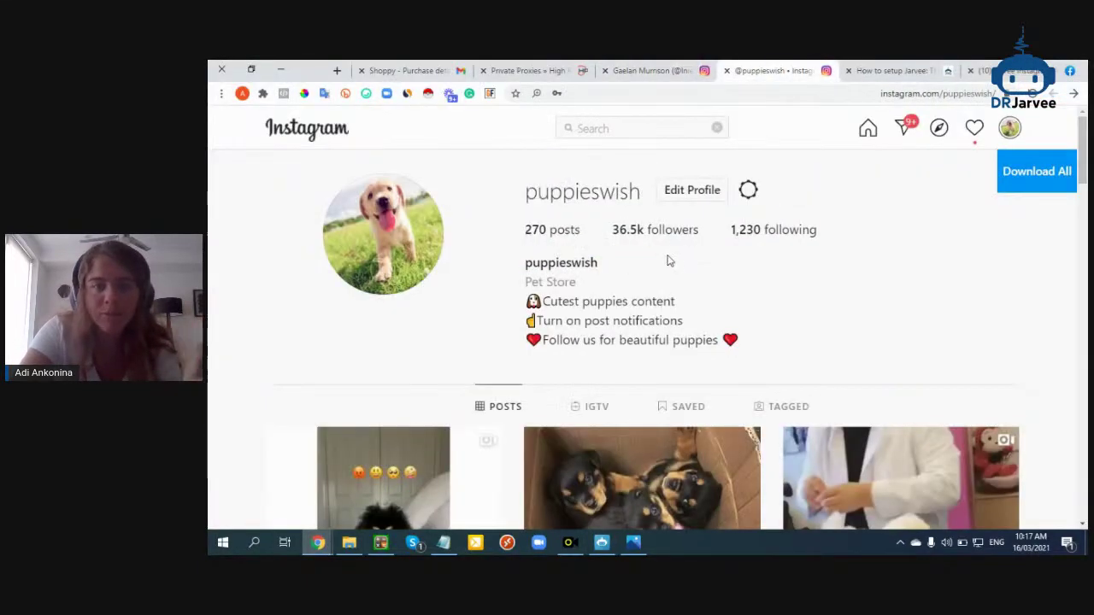
scroll(599, 256, down, 3)
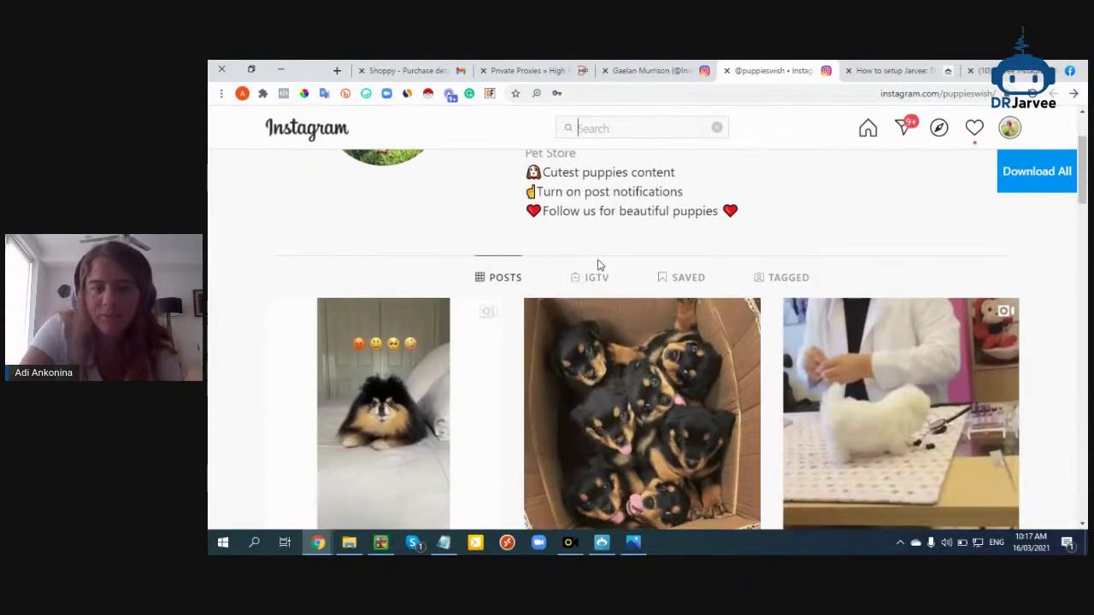
scroll(598, 259, down, 20)
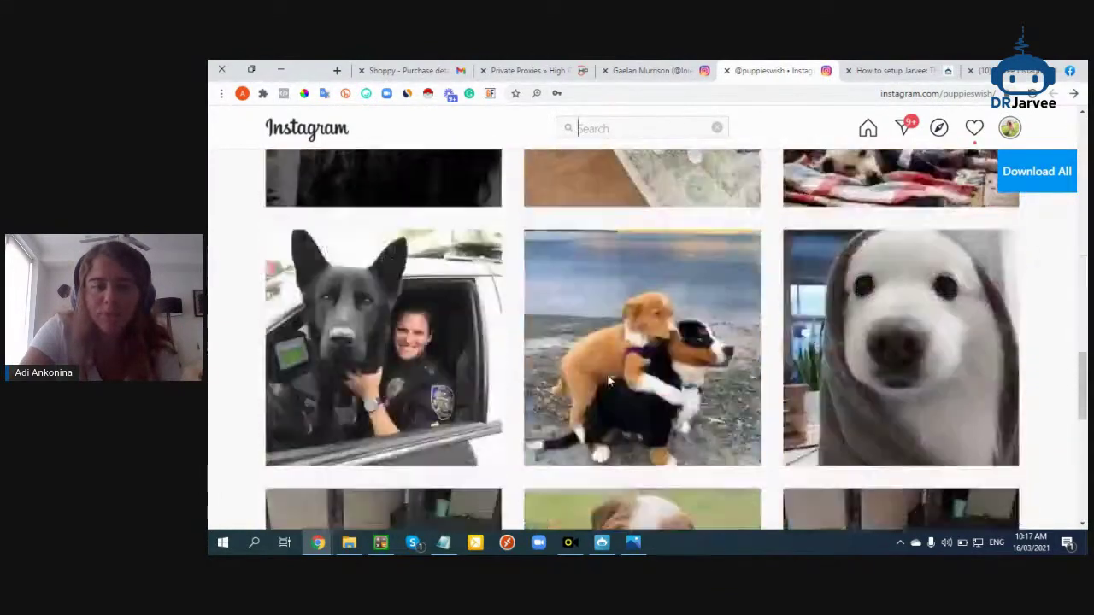
scroll(512, 325, down, 5)
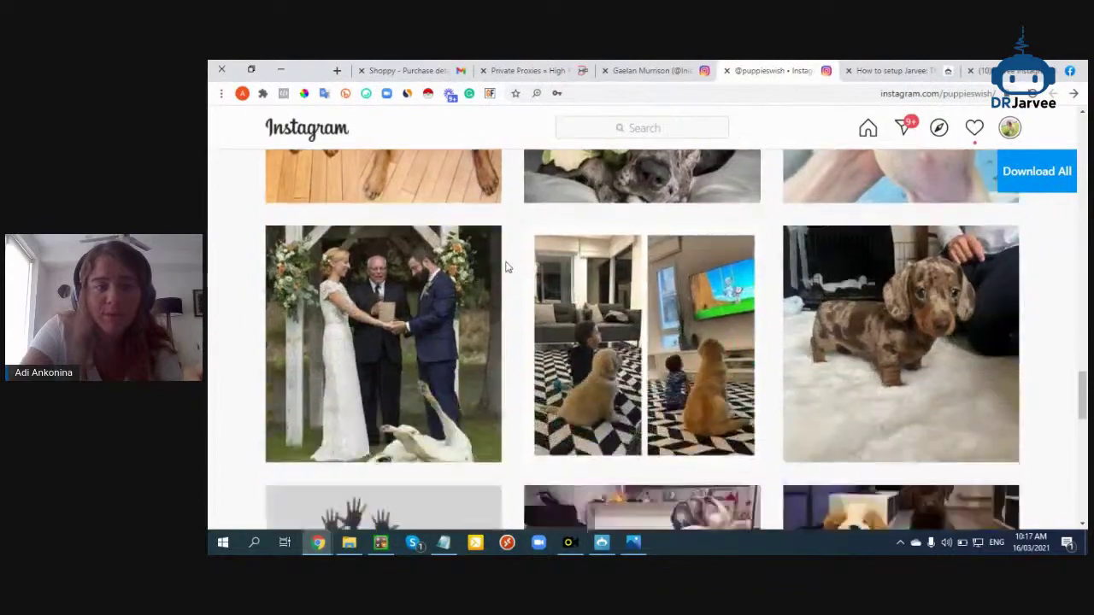
scroll(511, 325, up, 3)
scroll(442, 417, down, 4)
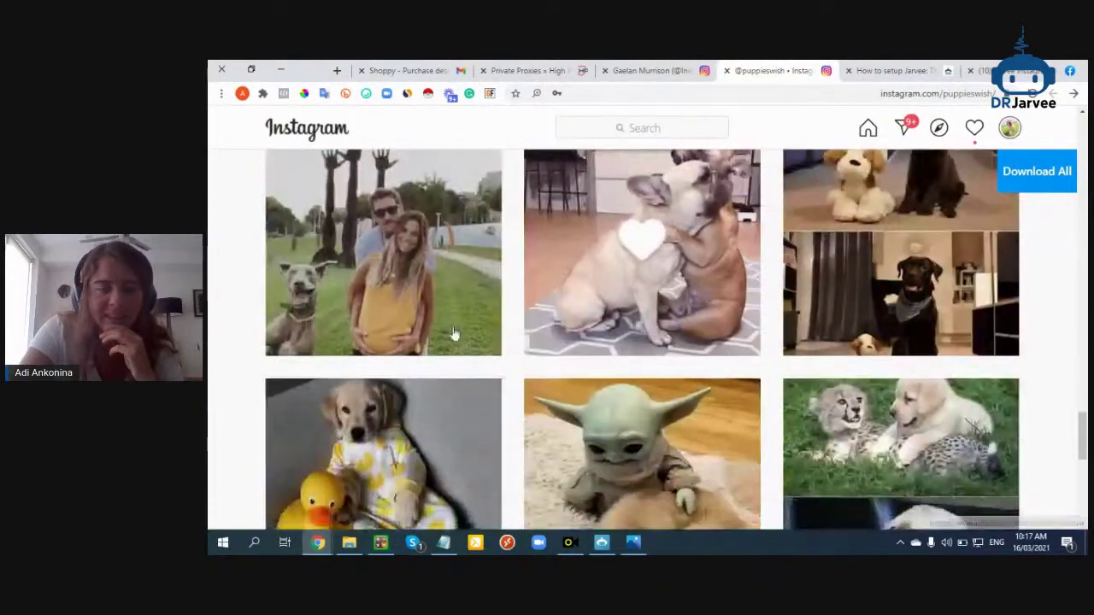
scroll(442, 417, down, 5)
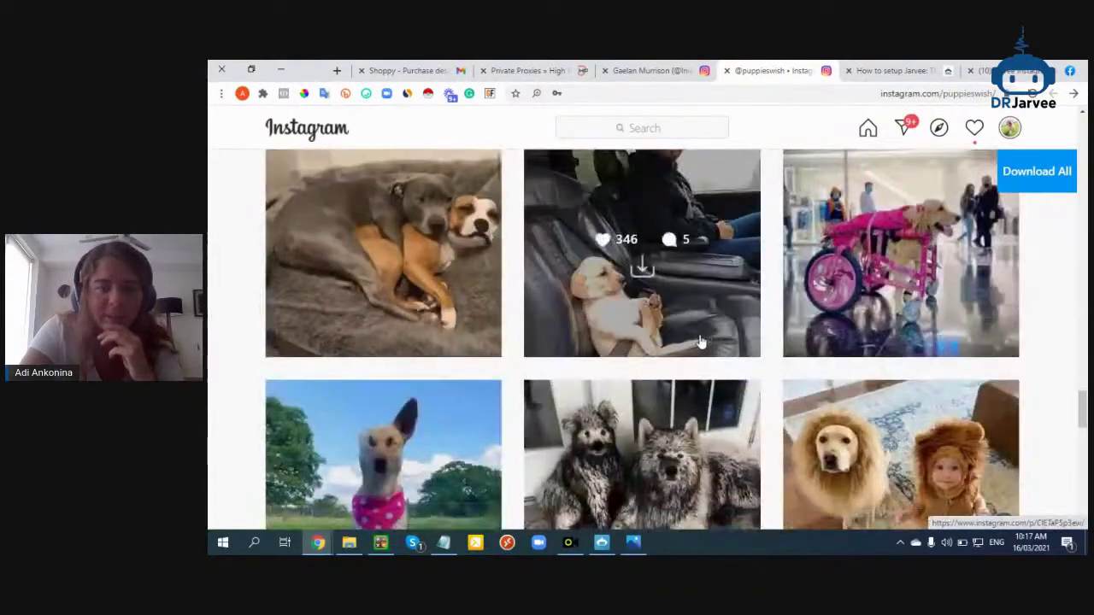
scroll(523, 342, down, 3)
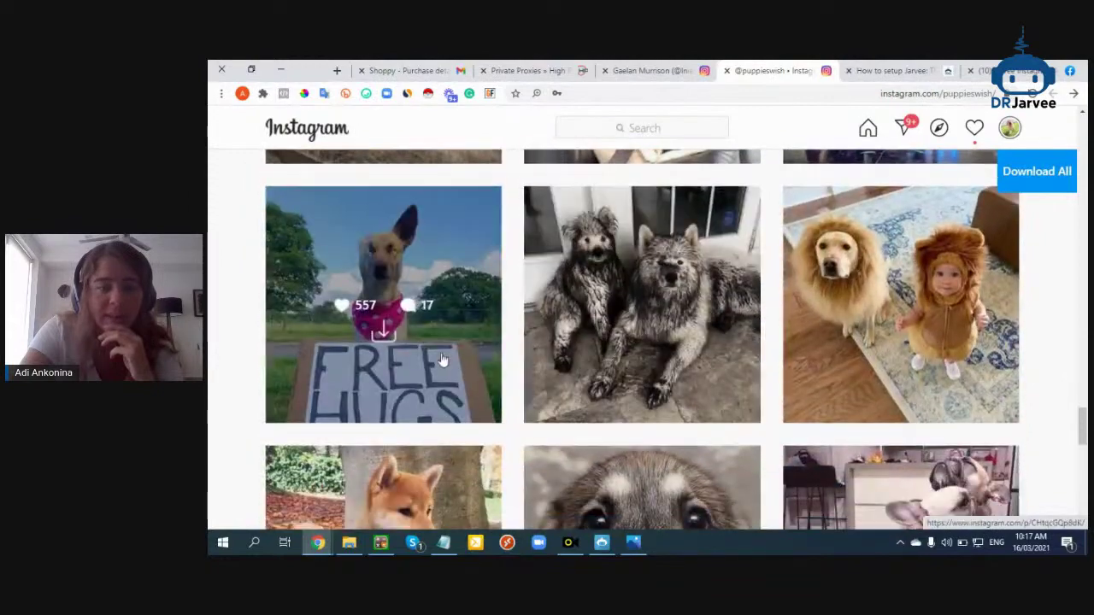
scroll(897, 342, down, 3)
scroll(650, 359, down, 3)
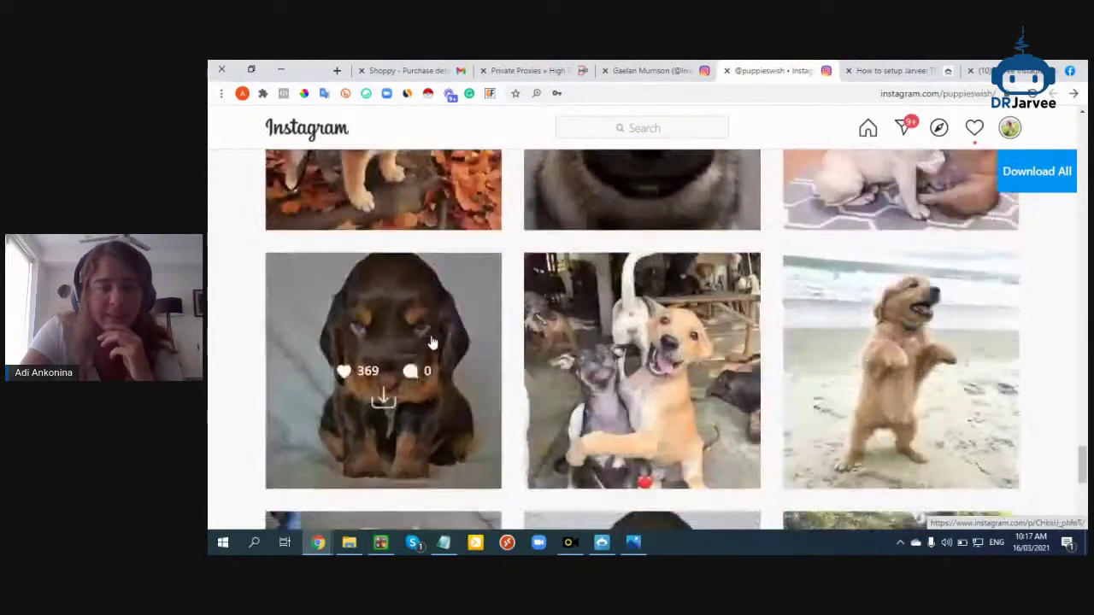
scroll(849, 333, down, 3)
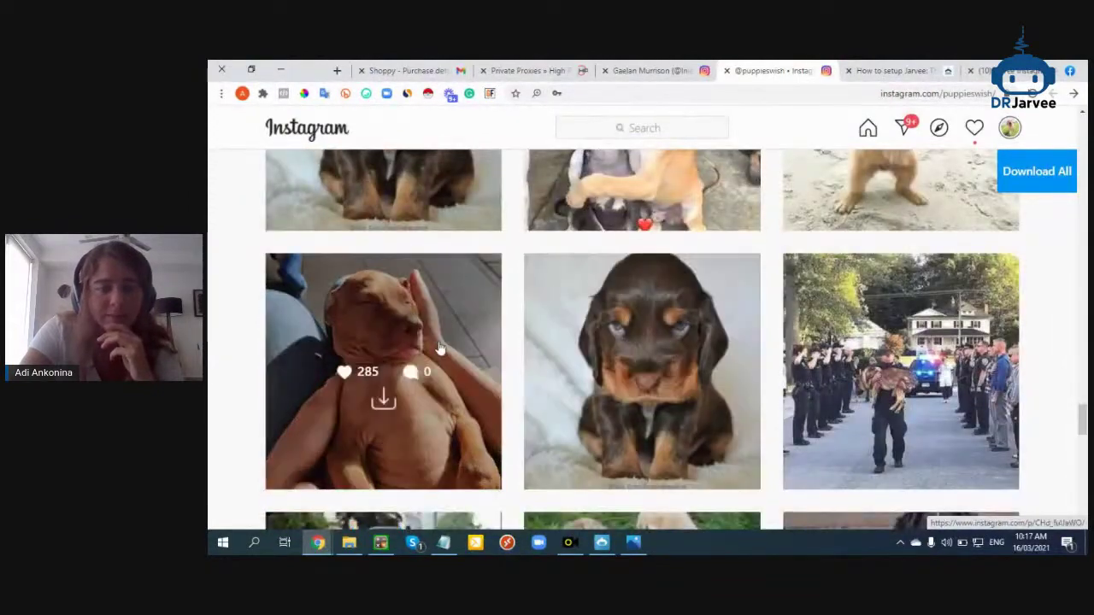
scroll(584, 354, down, 2)
scroll(906, 359, down, 6)
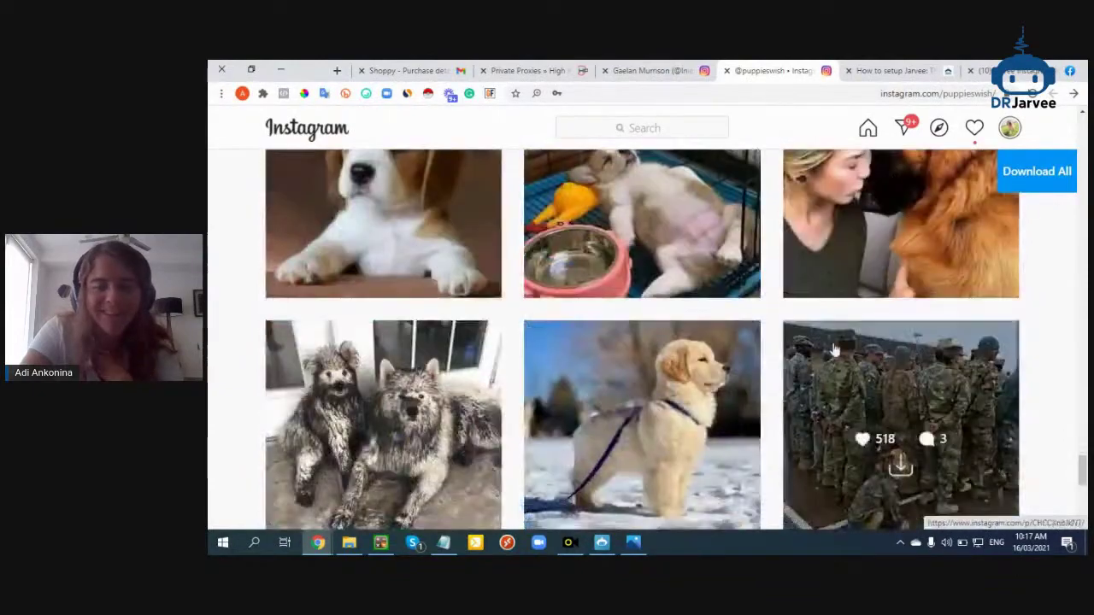
scroll(898, 402, down, 9)
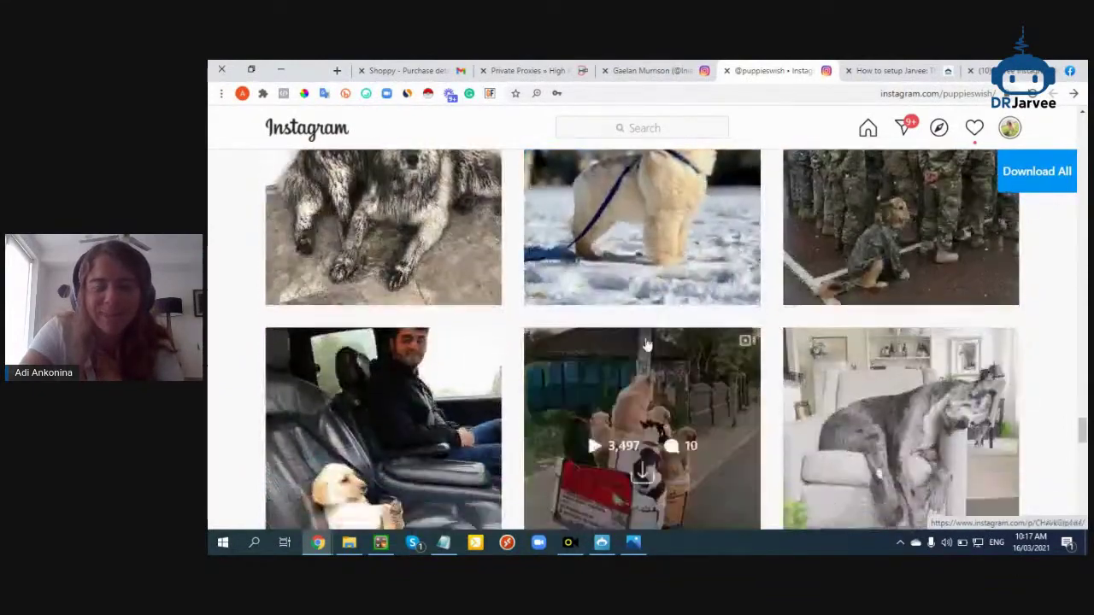
scroll(701, 301, up, 15)
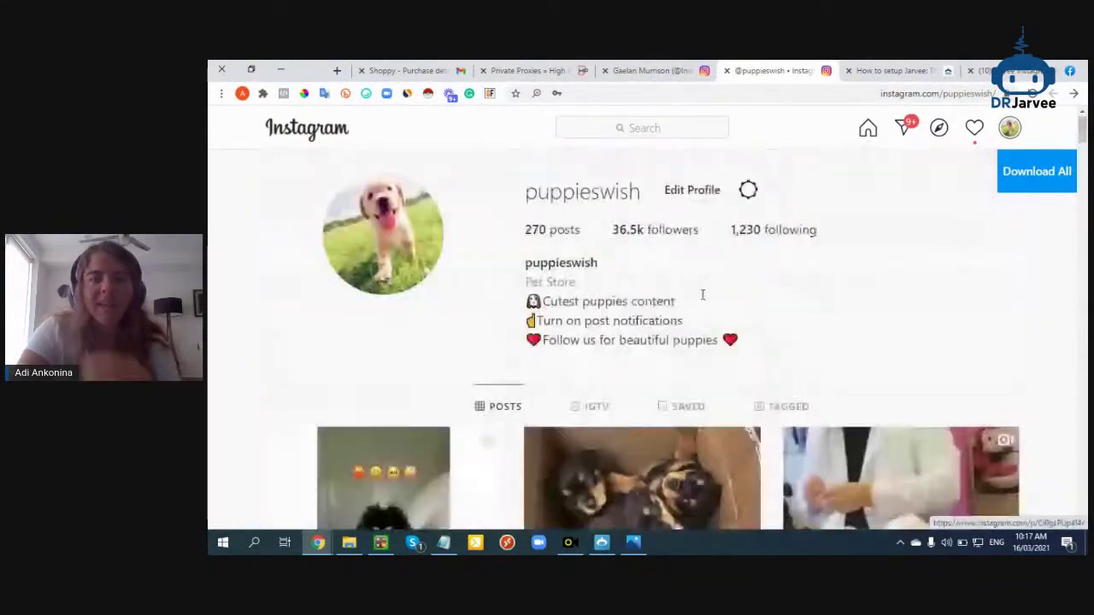
double_click(596, 195)
right_click(584, 210)
click(569, 214)
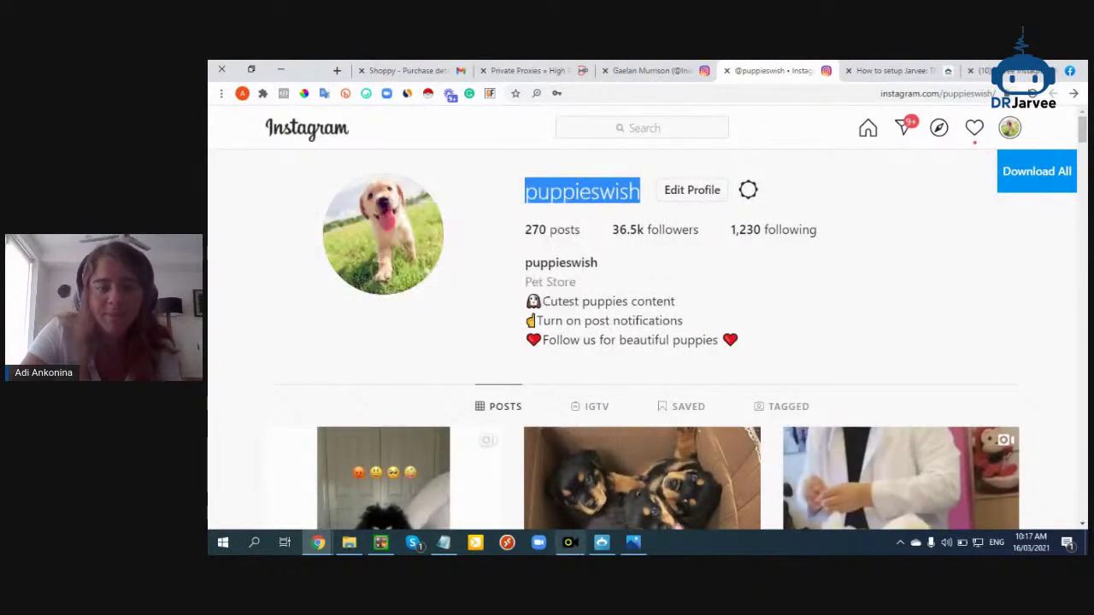
key(alt+Tab)
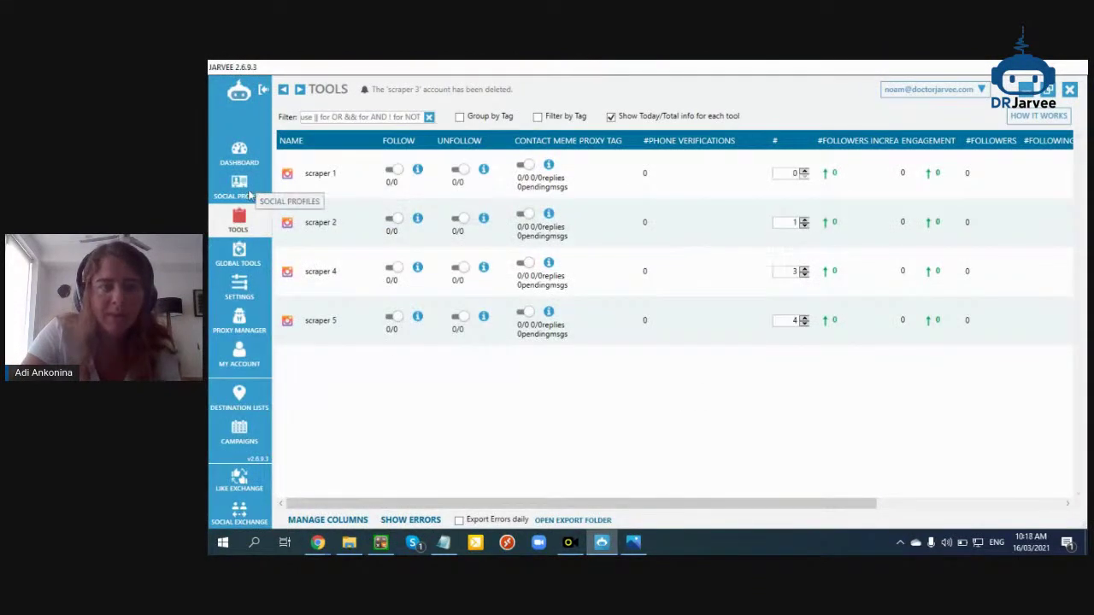
Add a new Instagram social profile, clear its default name and postpone the update 3 hours
click(242, 190)
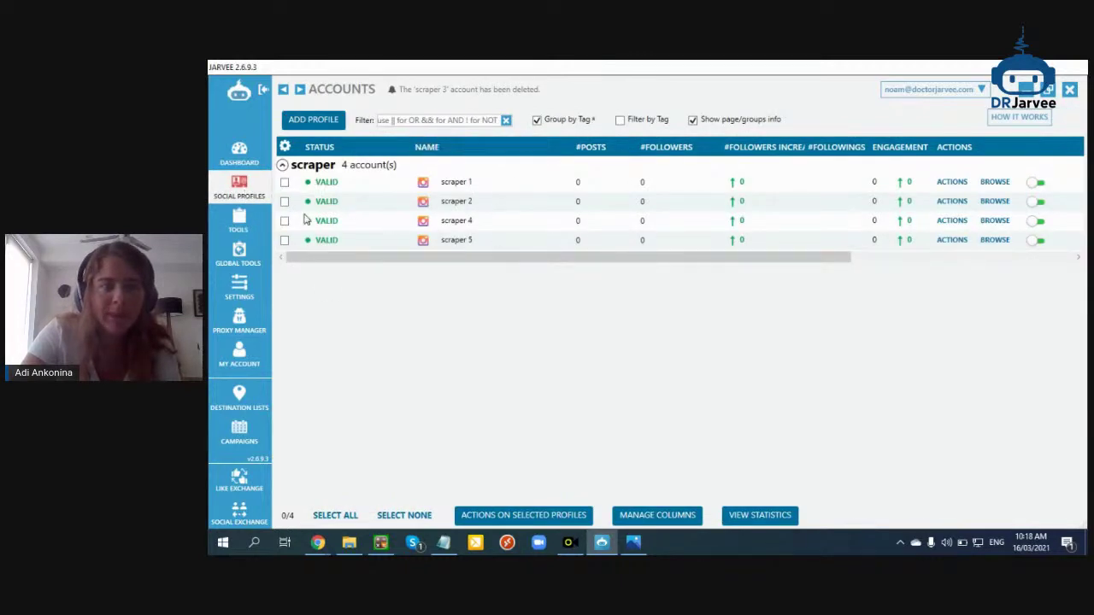
click(243, 224)
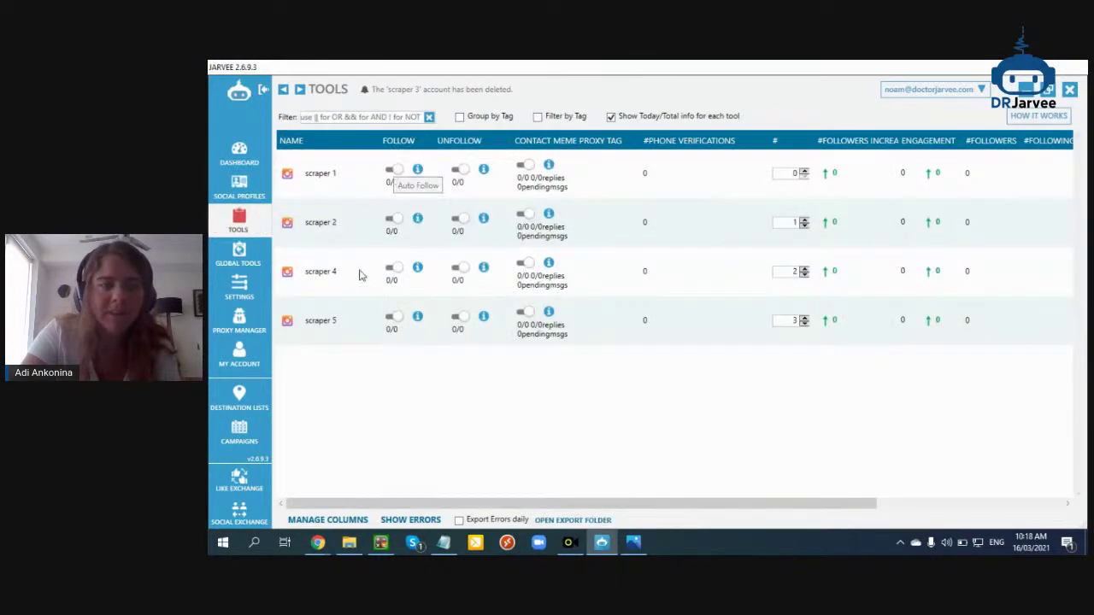
click(246, 193)
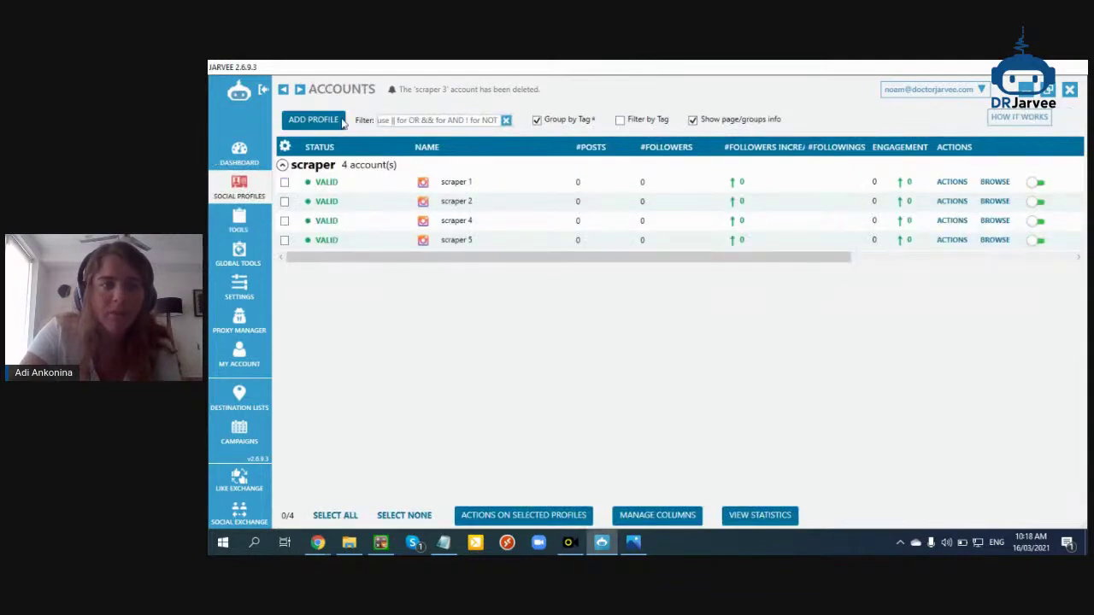
click(337, 121)
click(501, 390)
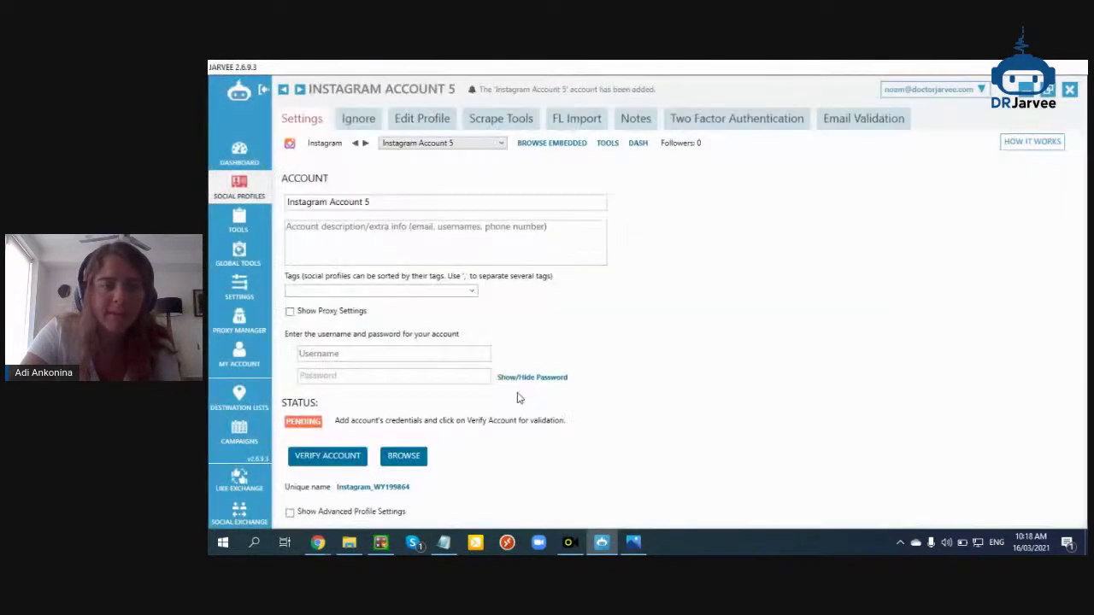
drag(381, 213, 291, 213)
key(BackSpace)
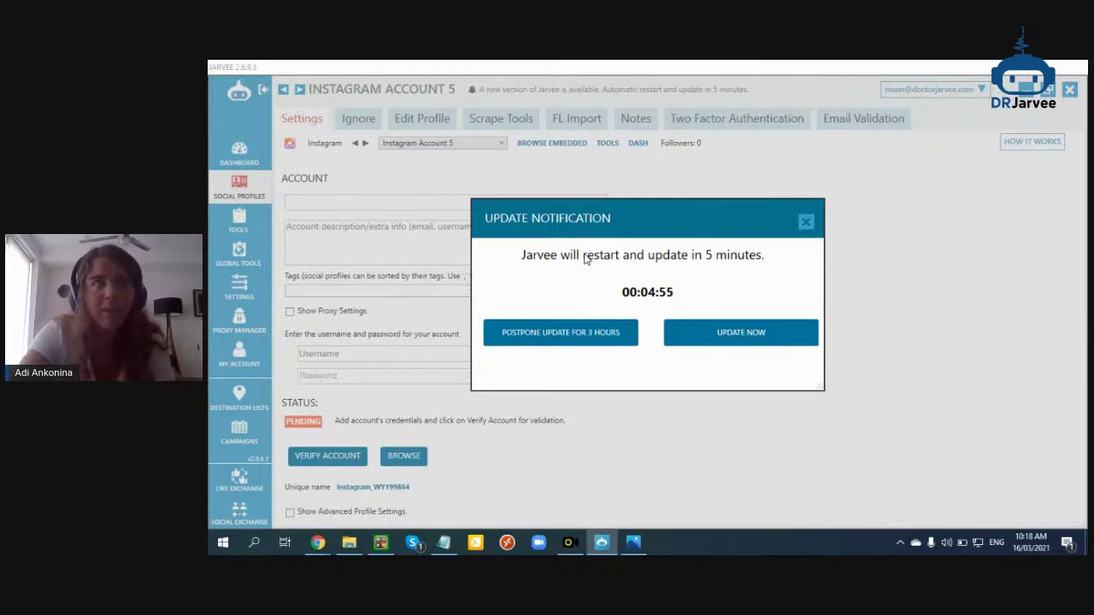
click(565, 335)
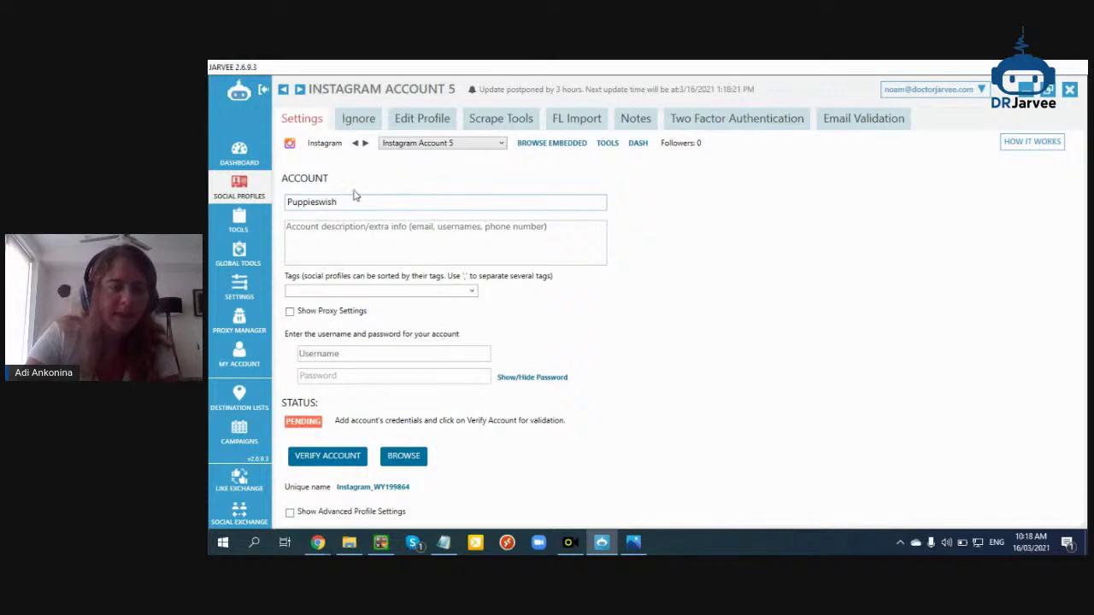
Leave the tag field empty, enter the account password and show the advanced profile settings
click(469, 294)
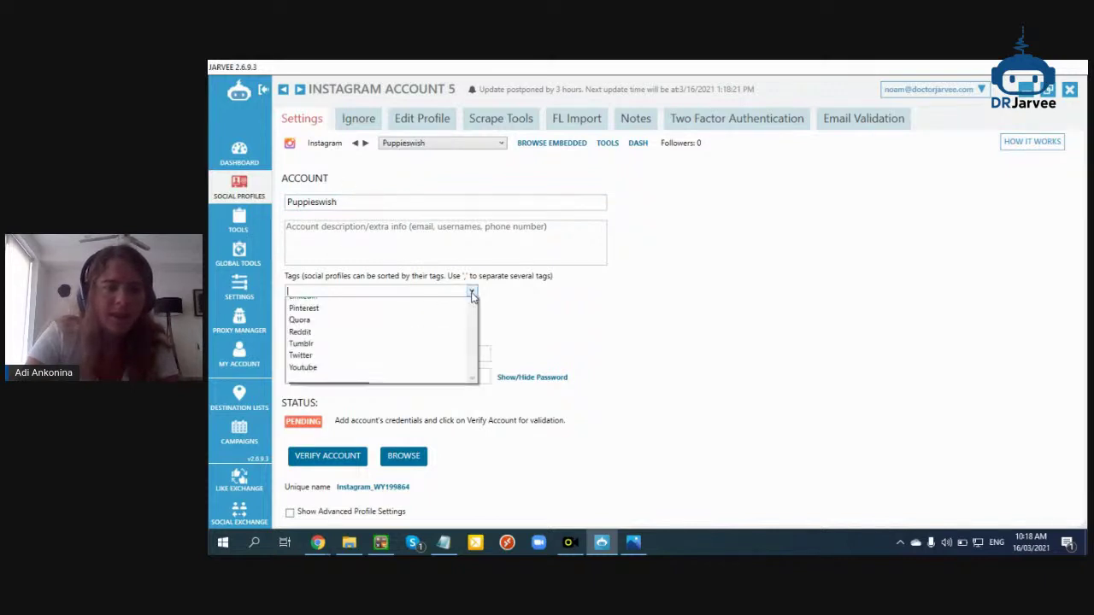
key(BackSpace)
key(BackSpace)
key(BackSpace)
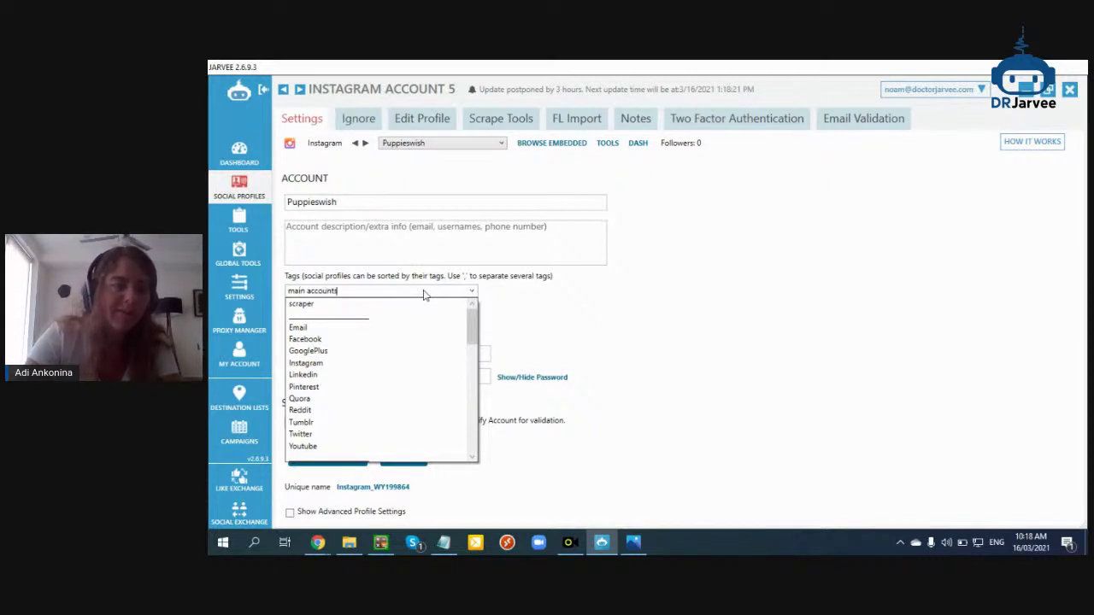
click(461, 292)
key(BackSpace)
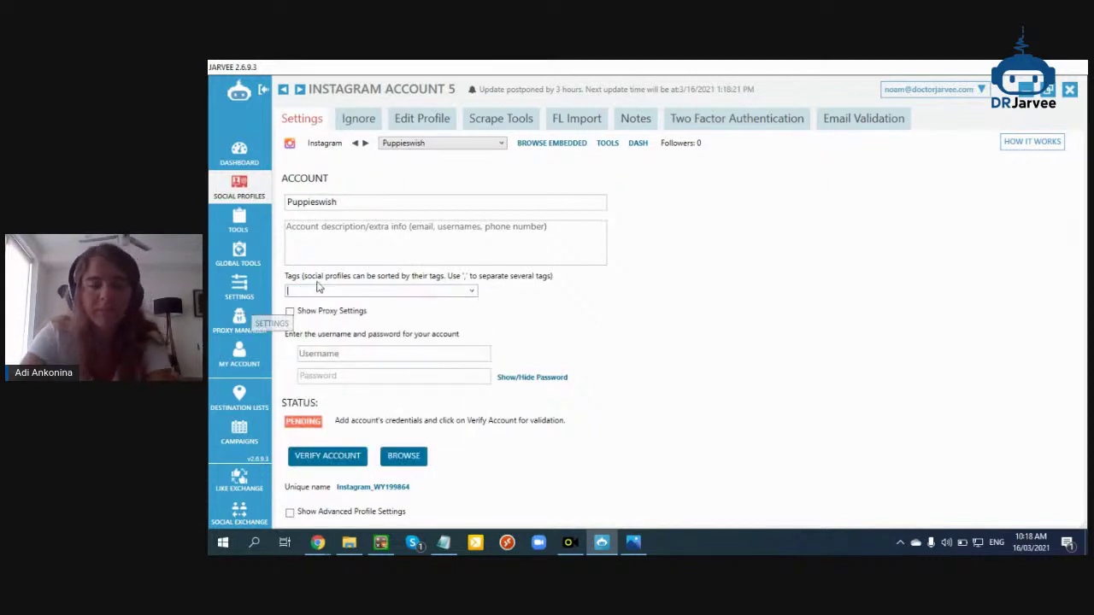
click(370, 382)
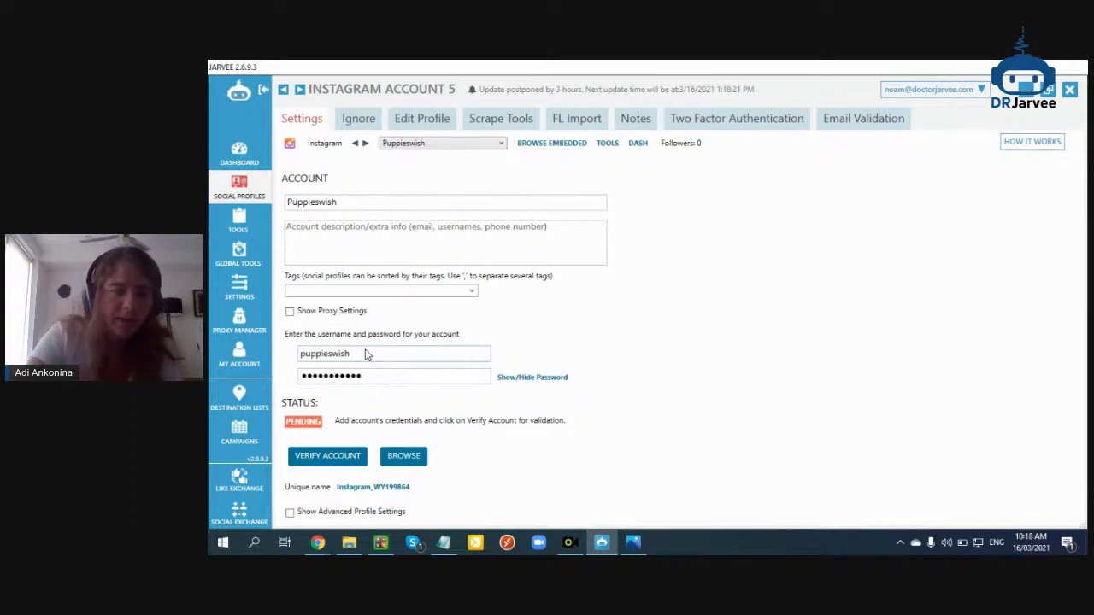
click(356, 516)
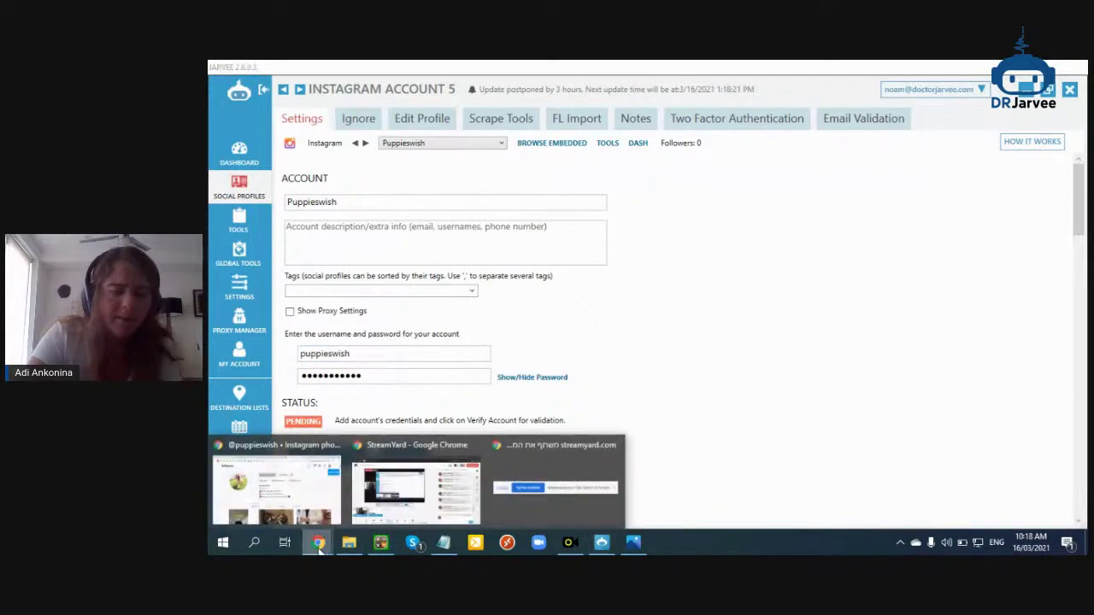
scroll(706, 326, down, 5)
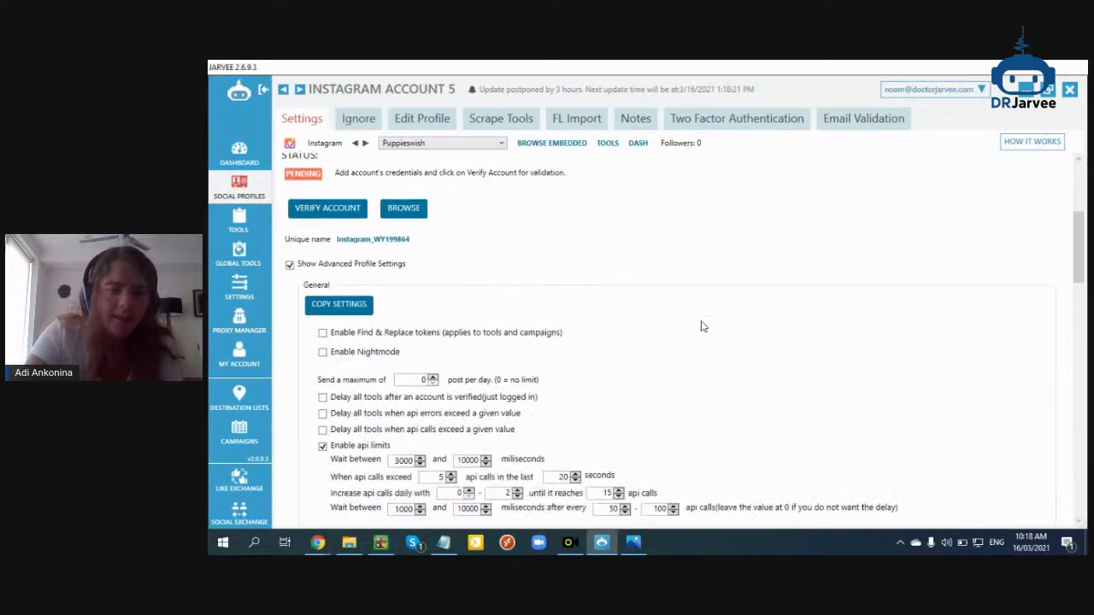
Tick 'Keep accounts valid when changing the account proxy' in the advanced settings
scroll(691, 286, down, 3)
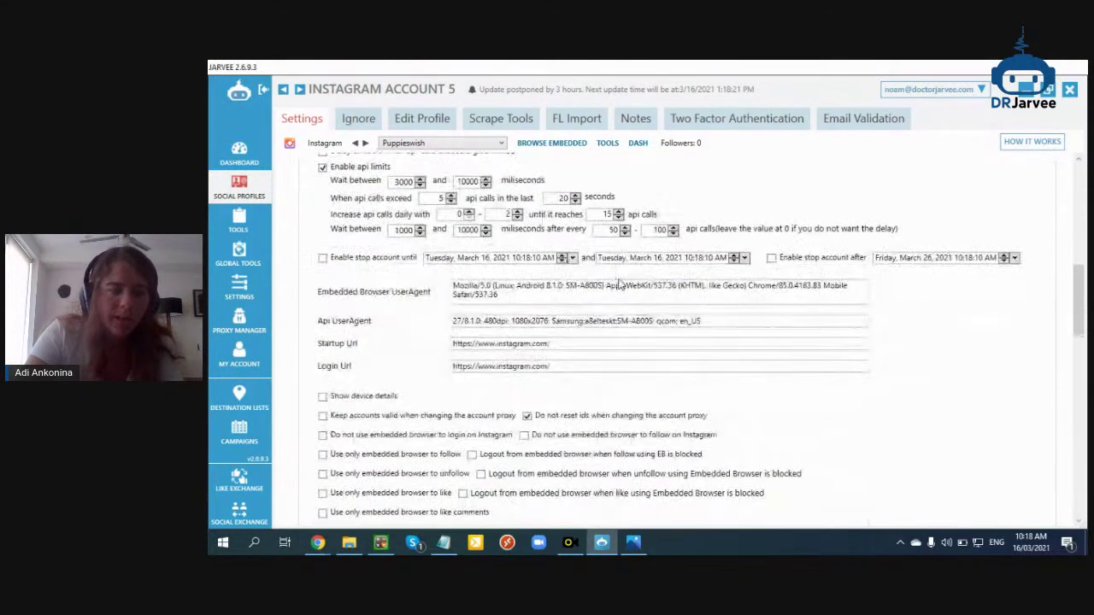
click(421, 328)
scroll(466, 327, down, 5)
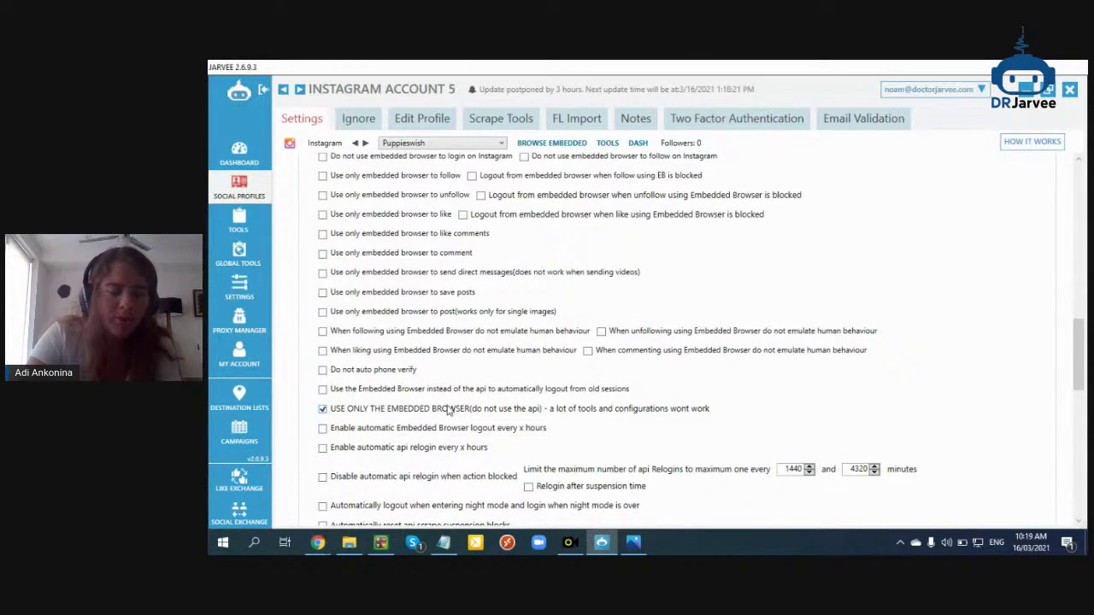
scroll(448, 410, down, 7)
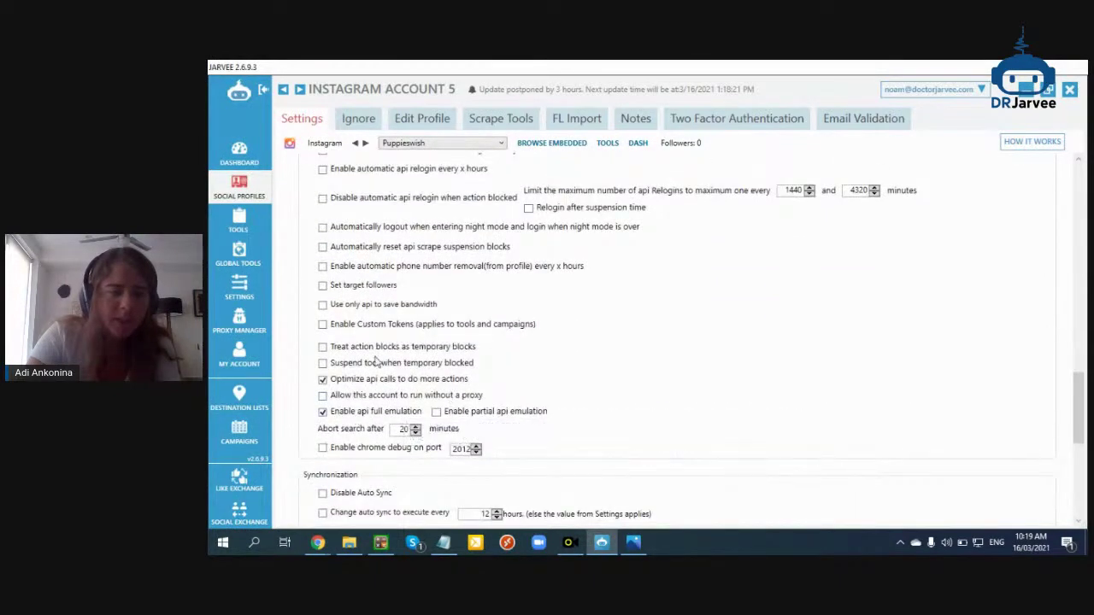
scroll(367, 383, down, 2)
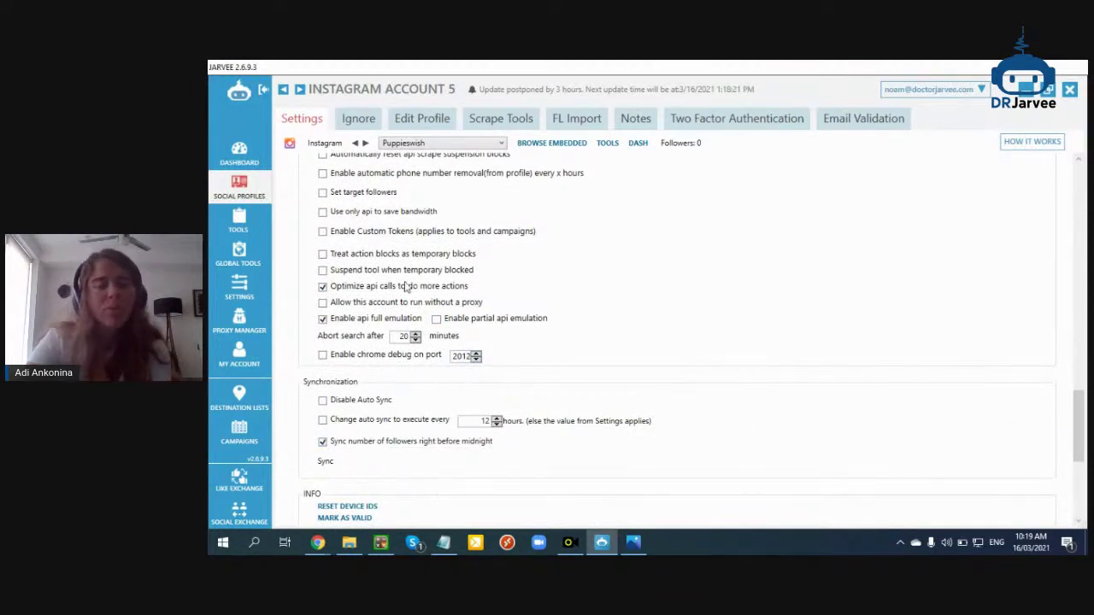
scroll(401, 291, up, 6)
scroll(523, 315, up, 14)
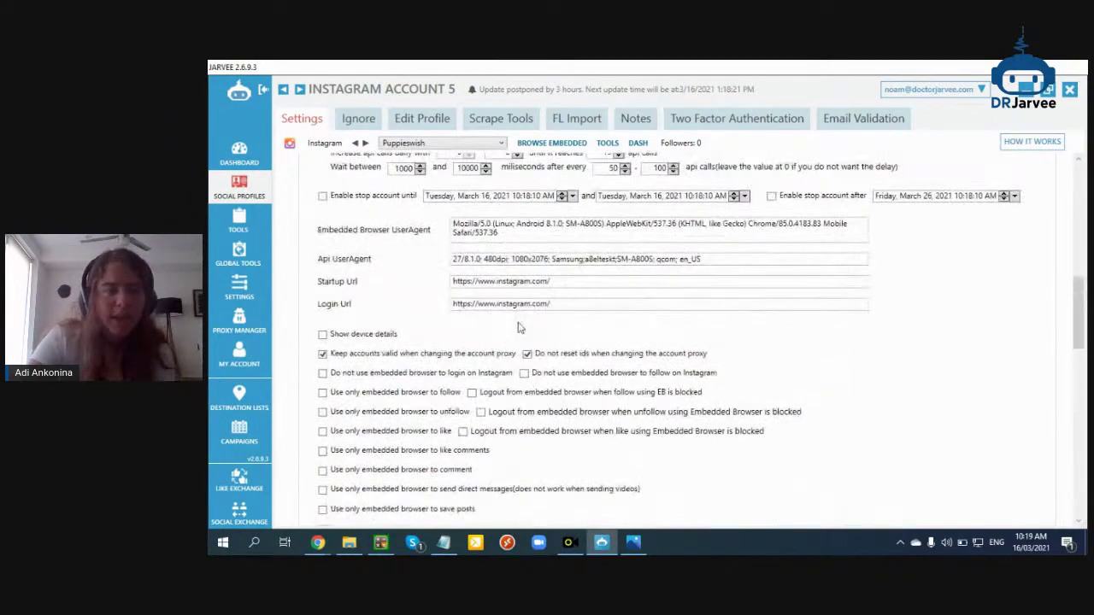
scroll(632, 316, up, 10)
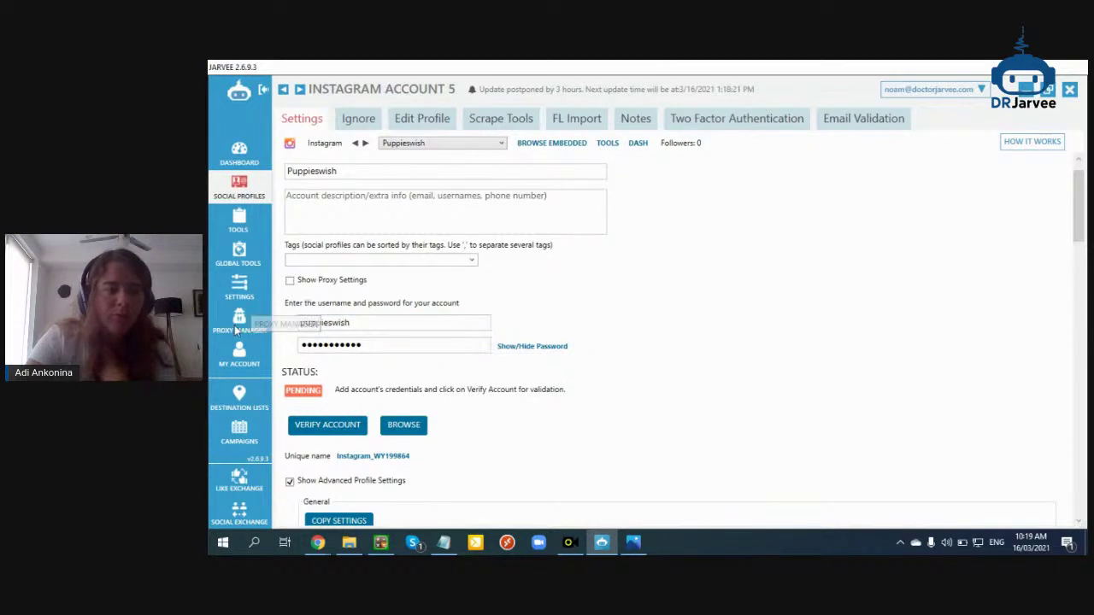
click(273, 336)
Assign Puppieswish to the existing proxy in Proxy Manager
click(426, 249)
click(408, 261)
click(606, 246)
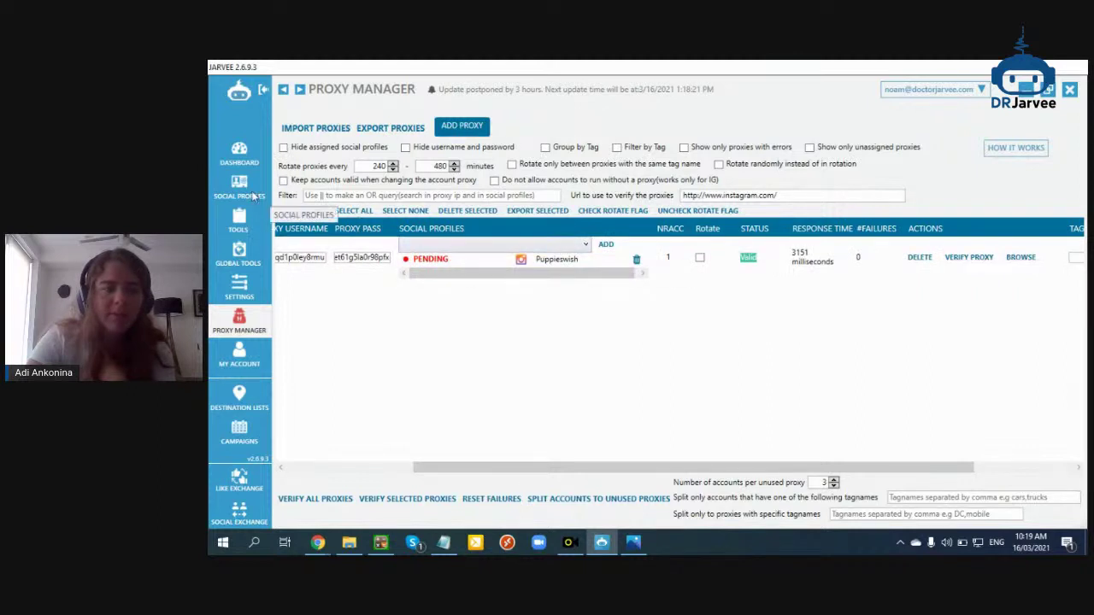
Reopen the Puppieswish profile settings from Social Profiles, then switch to the StreamYard broadcast
click(248, 192)
click(282, 260)
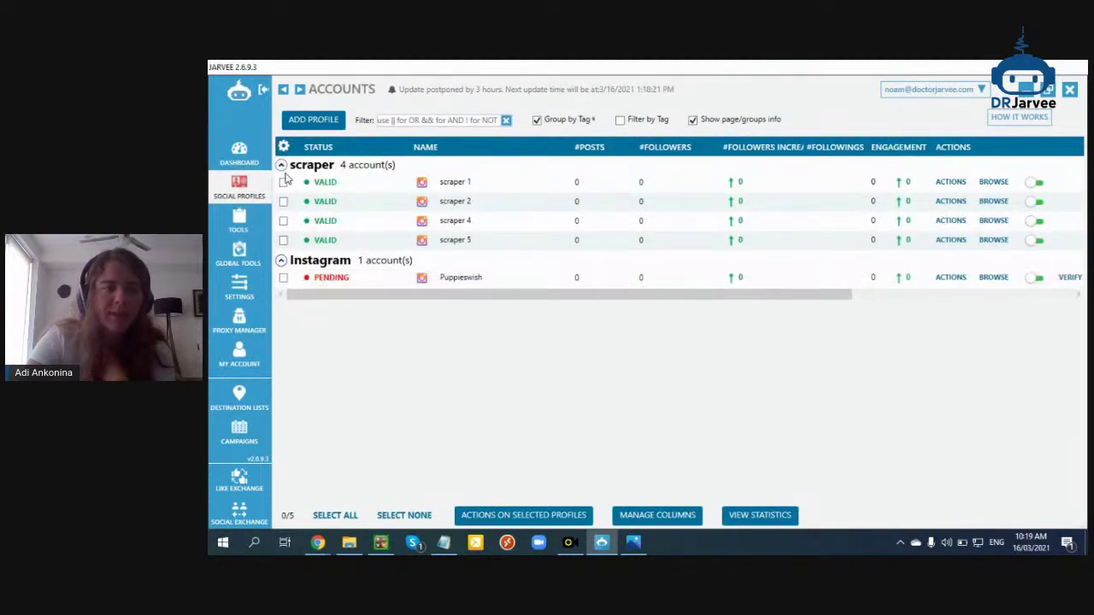
click(281, 165)
click(450, 202)
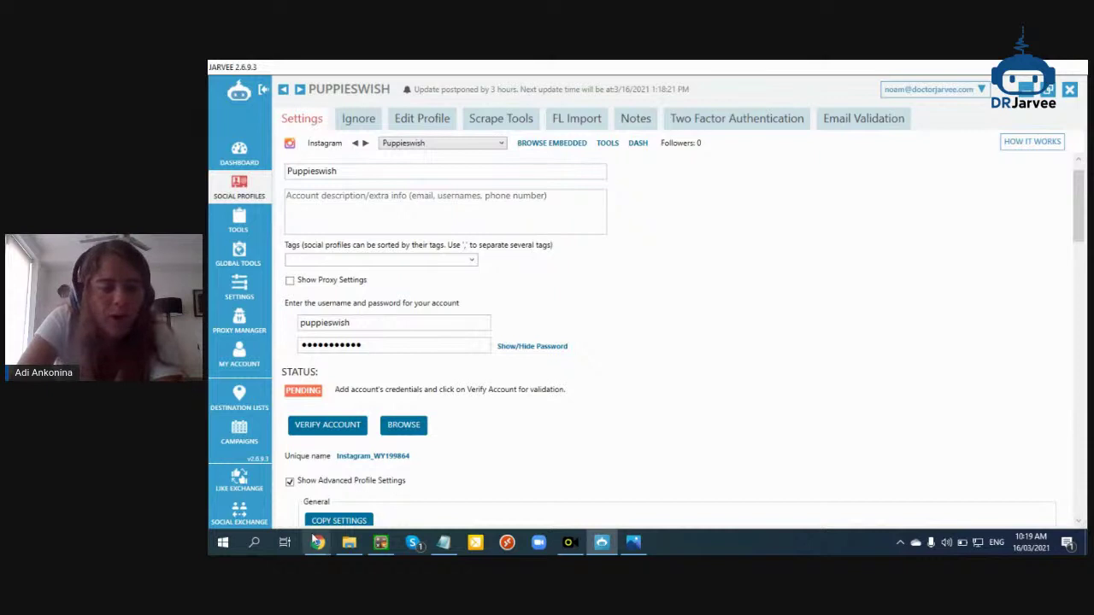
mouse_move(317, 543)
click(411, 479)
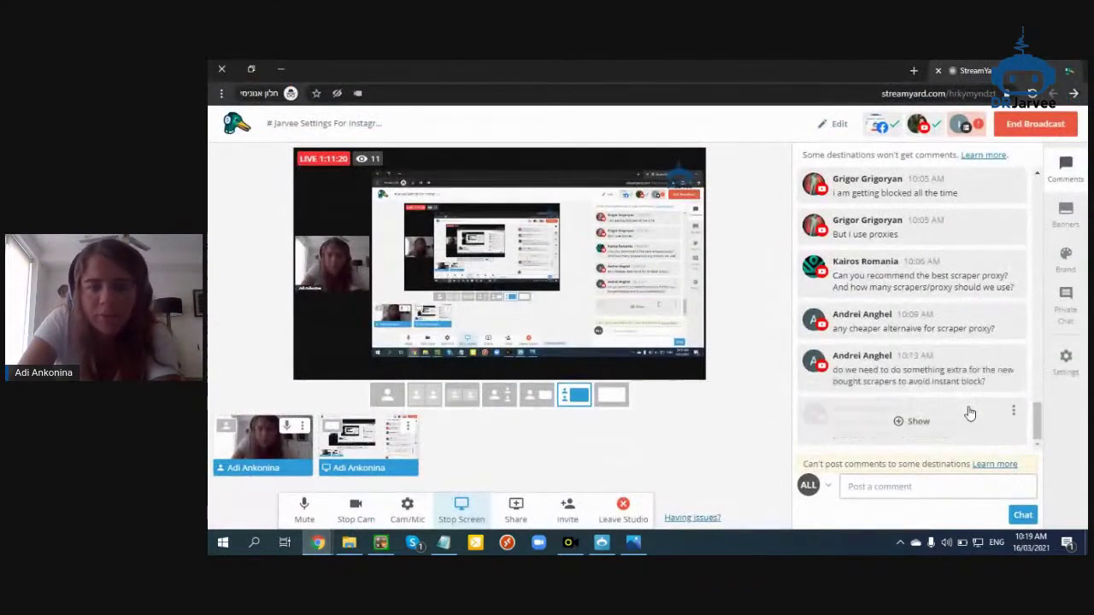
Feature the viewer's thank-you comment on the stream, hide it again and bring Jarvee forward
click(899, 432)
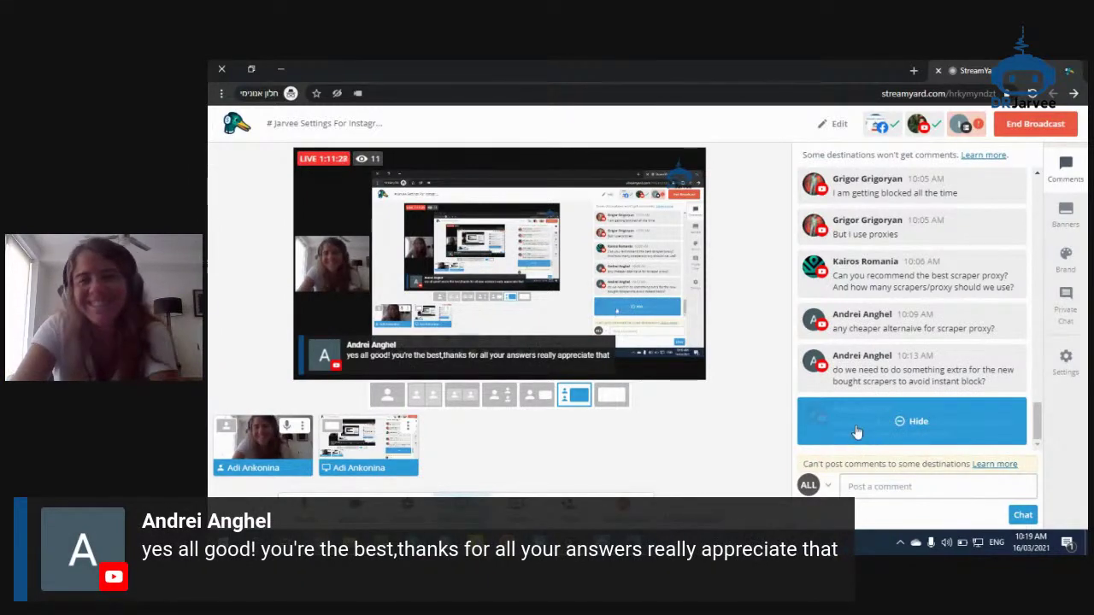
mouse_move(874, 372)
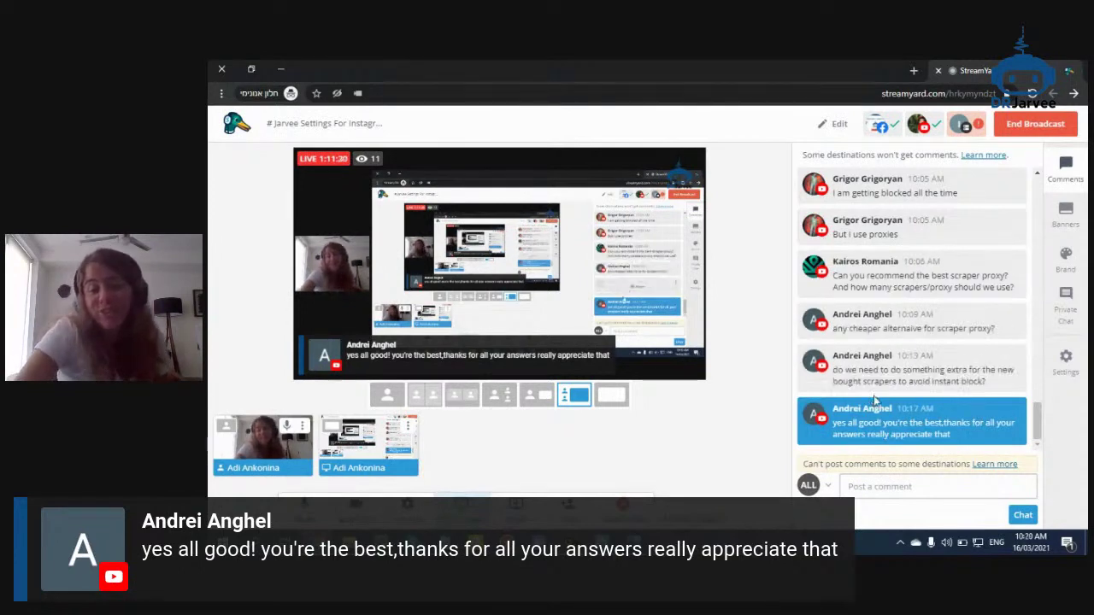
mouse_move(865, 423)
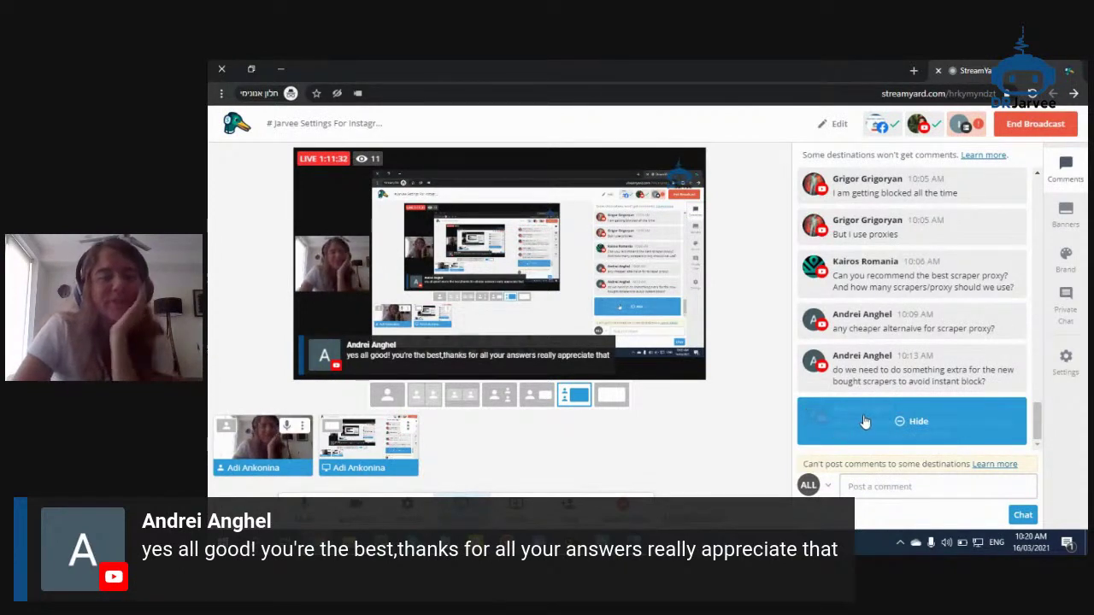
click(865, 423)
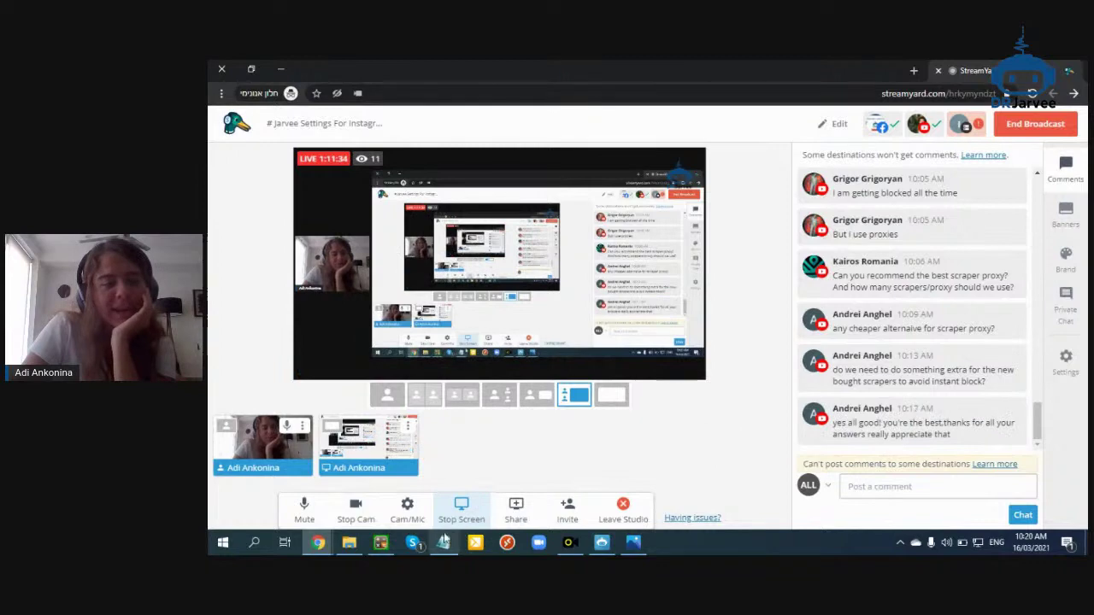
mouse_move(320, 542)
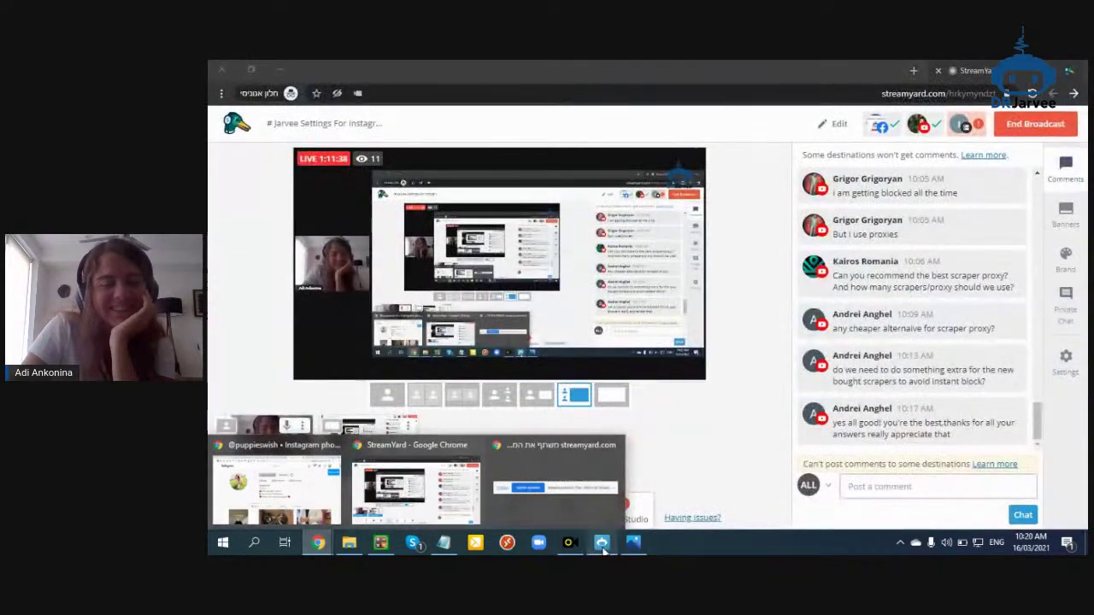
click(601, 542)
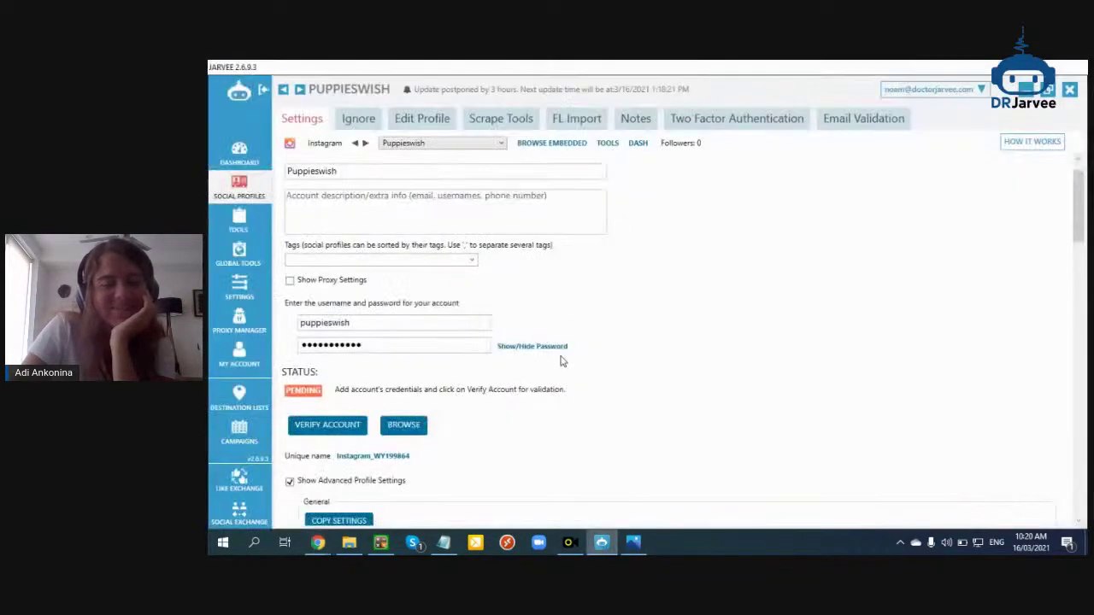
Run VERIFY ACCOUNT in Puppieswish's STATUS section, moving it from Pending to Initializing
scroll(505, 431, down, 2)
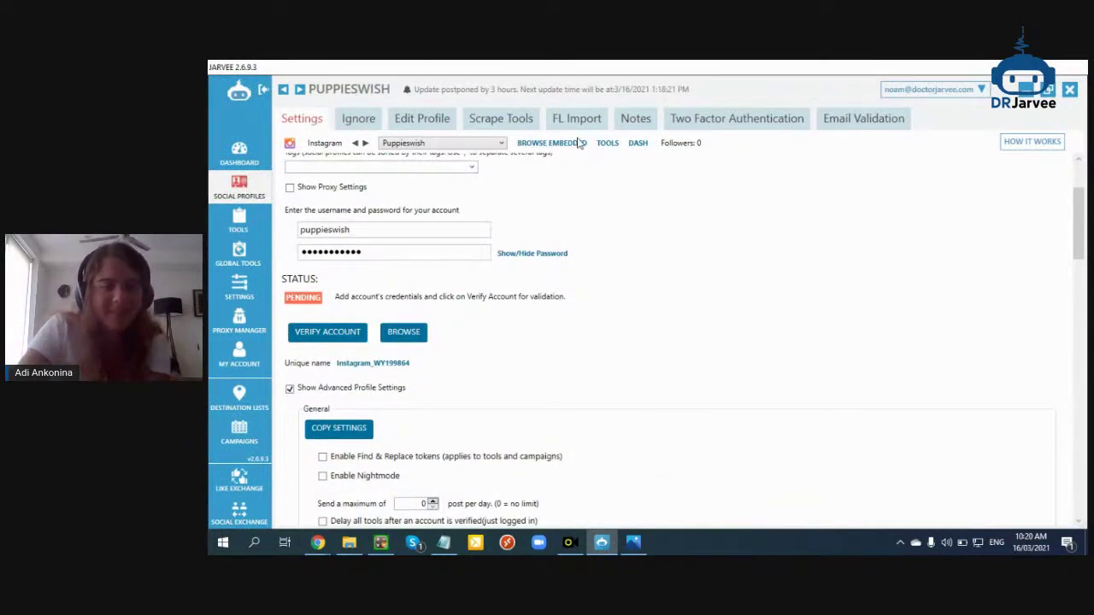
scroll(577, 313, up, 3)
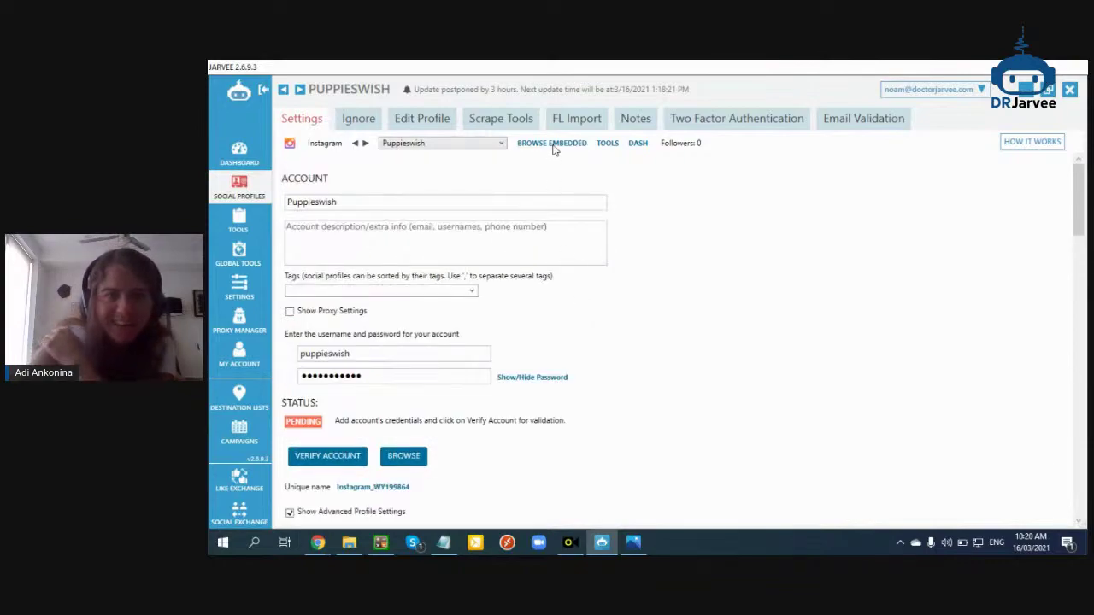
scroll(812, 244, down, 15)
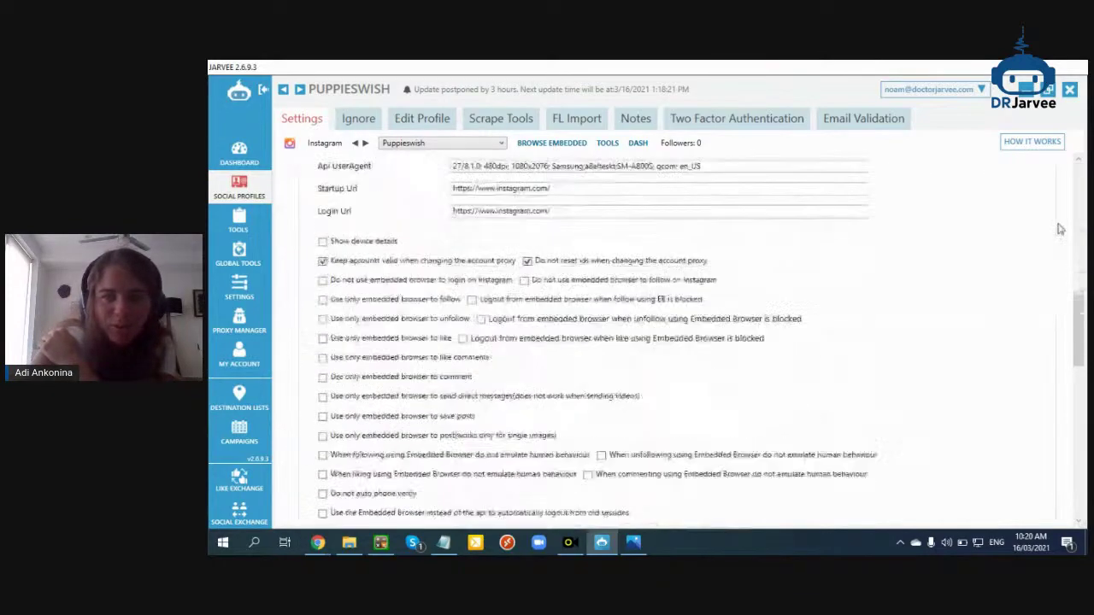
scroll(864, 269, up, 10)
scroll(586, 208, up, 7)
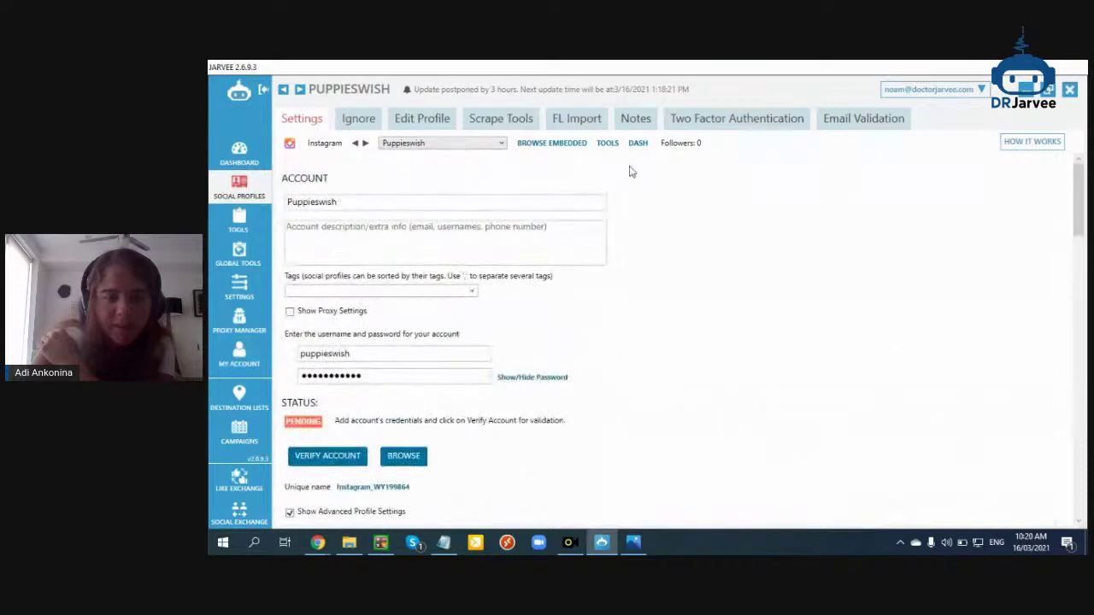
scroll(447, 347, down, 1)
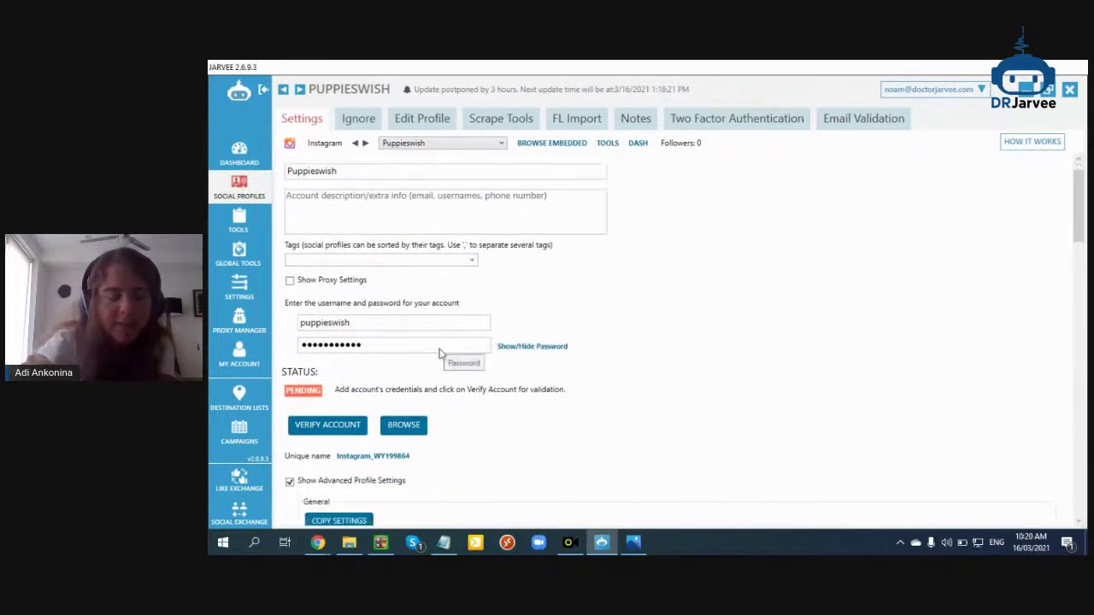
click(325, 425)
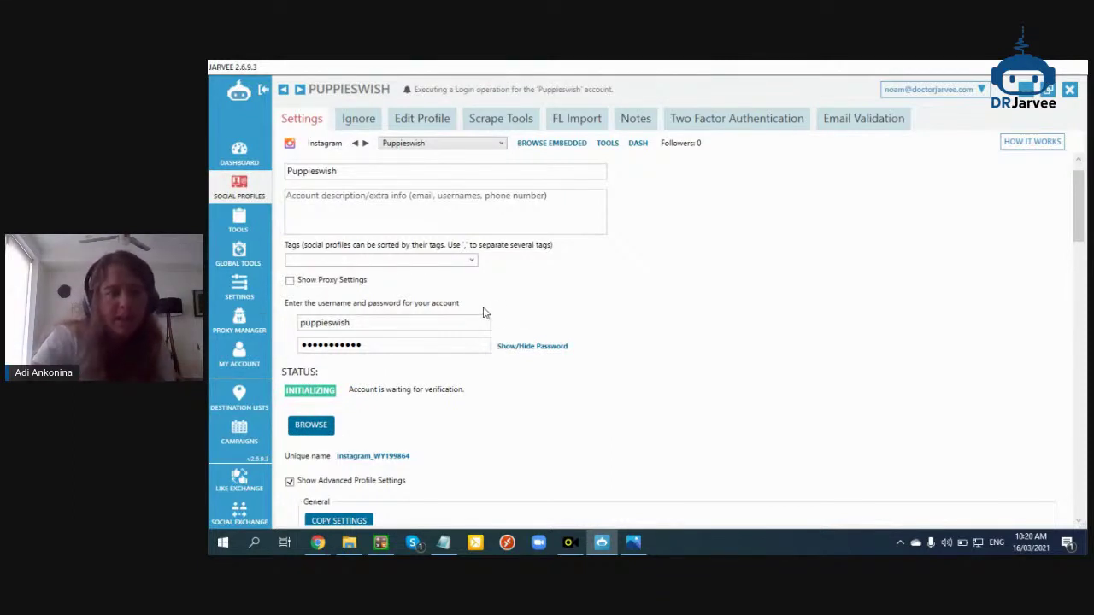
scroll(484, 313, up, 1)
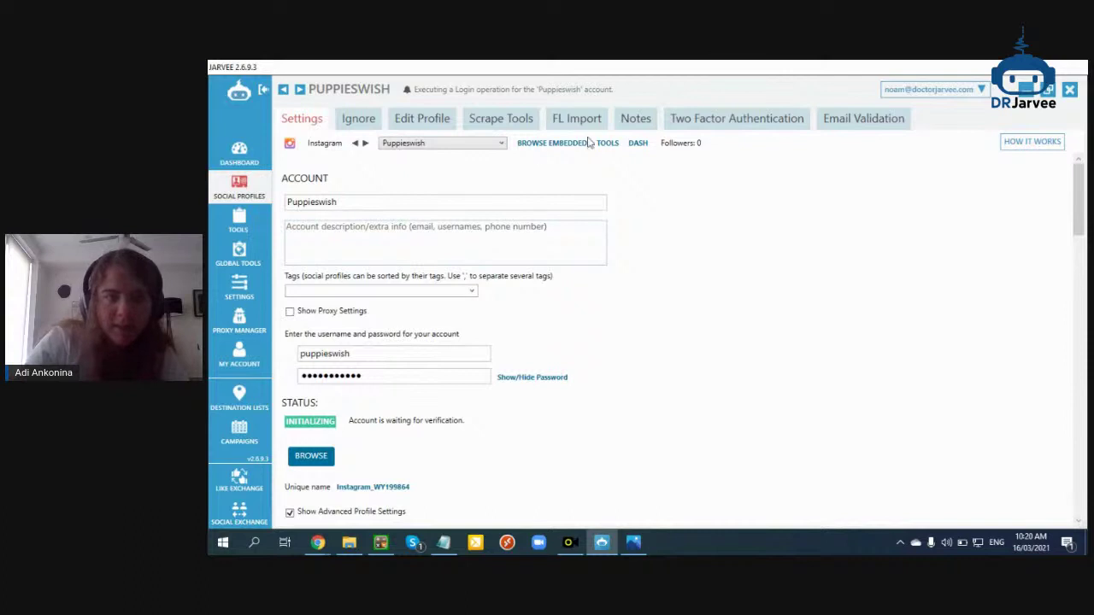
click(669, 118)
Type trial notes 'g', 'ttttttttttt' and 'el' in the Notes tab, clearing the box each time
click(632, 118)
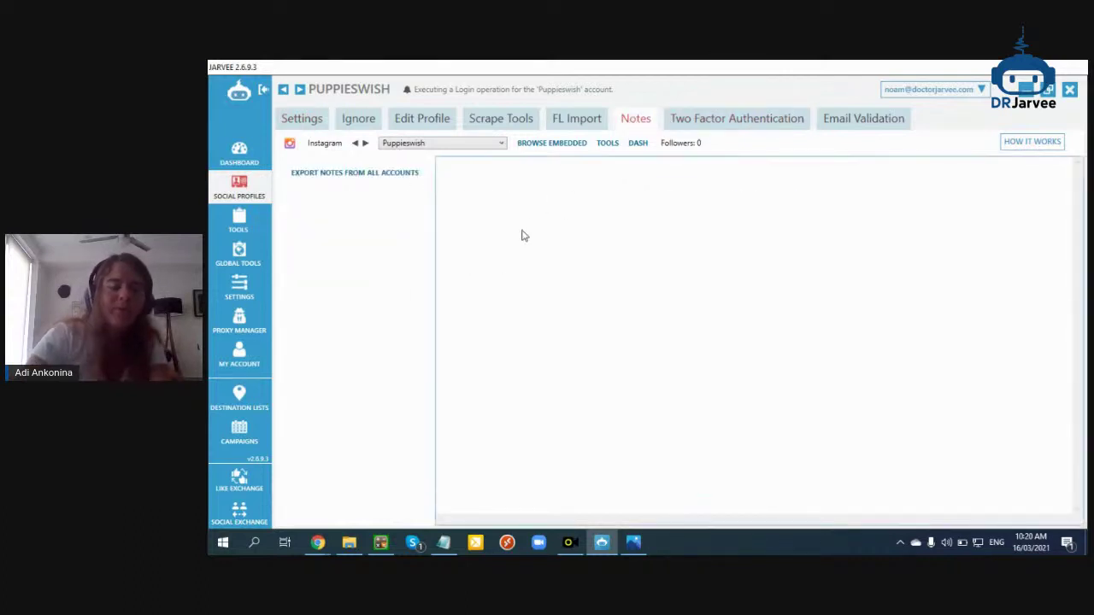
text(g)
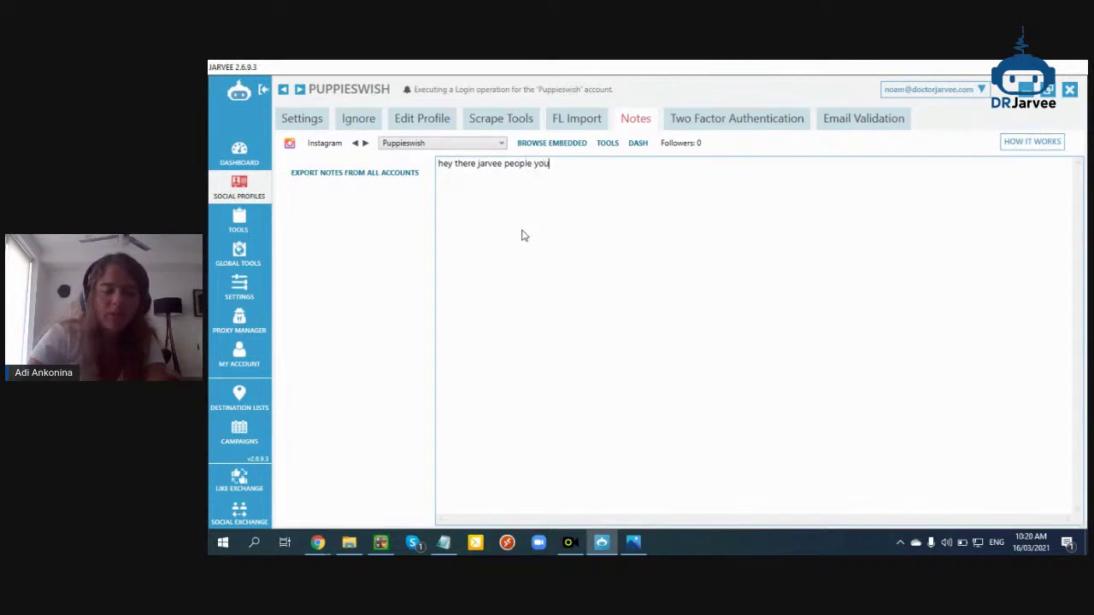
text(ttttttttttttt)
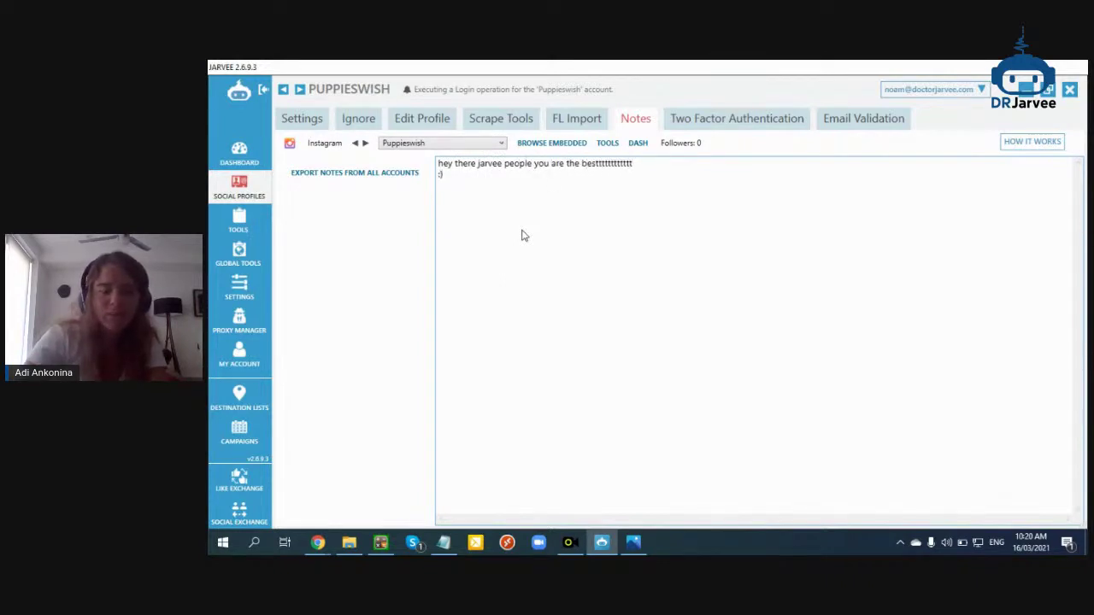
key(ctrl+a)
key(BackSpace)
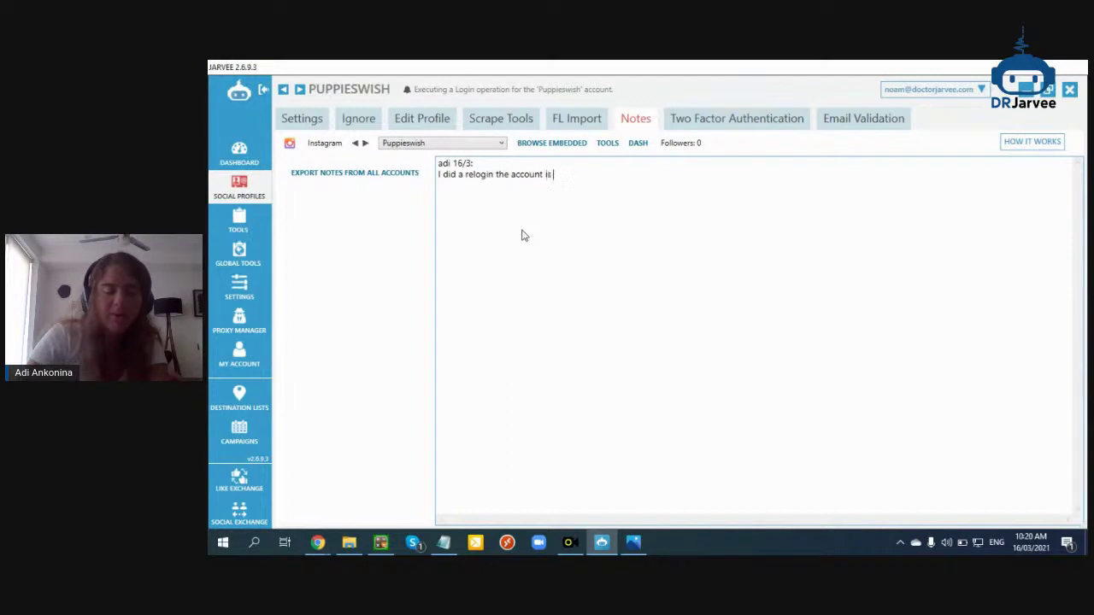
text(ell)
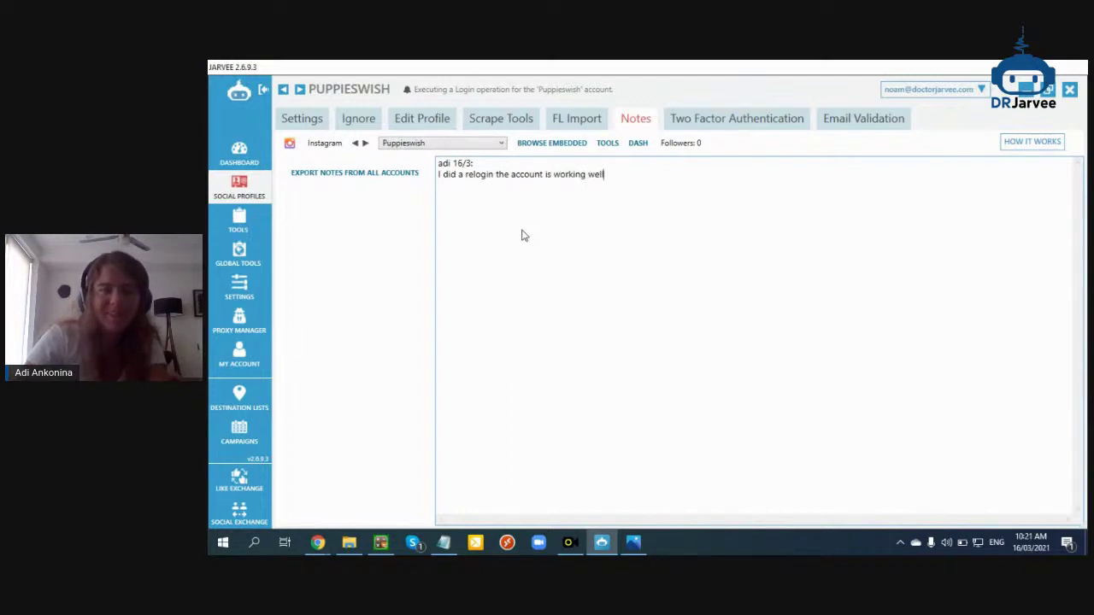
key(ctrl+a)
key(BackSpace)
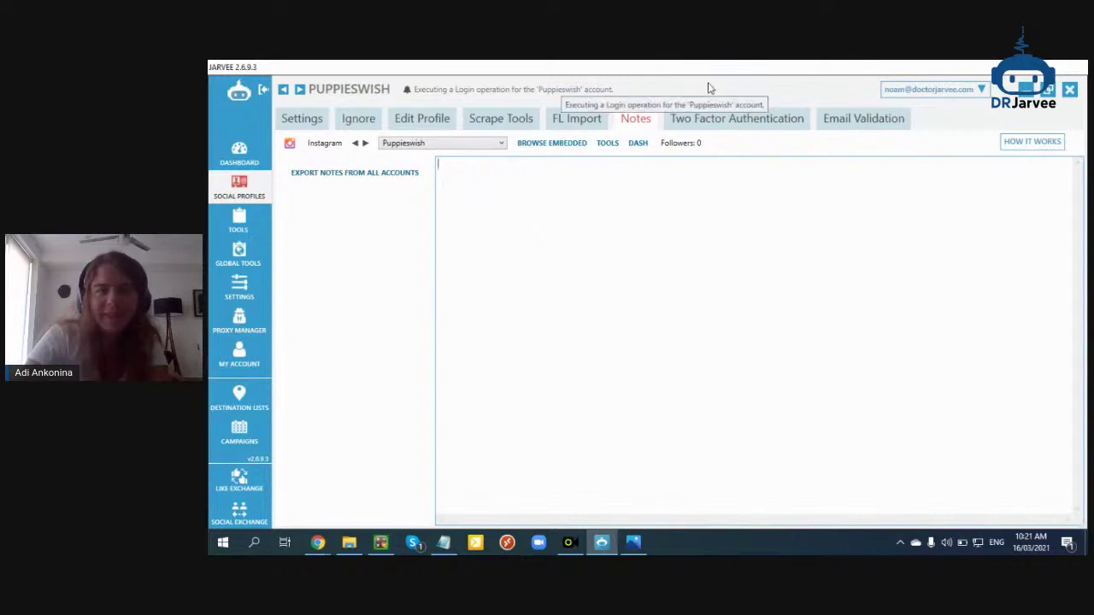
Review Puppieswish's settings and the social profiles list, opening its actions menu without choosing anything
click(307, 125)
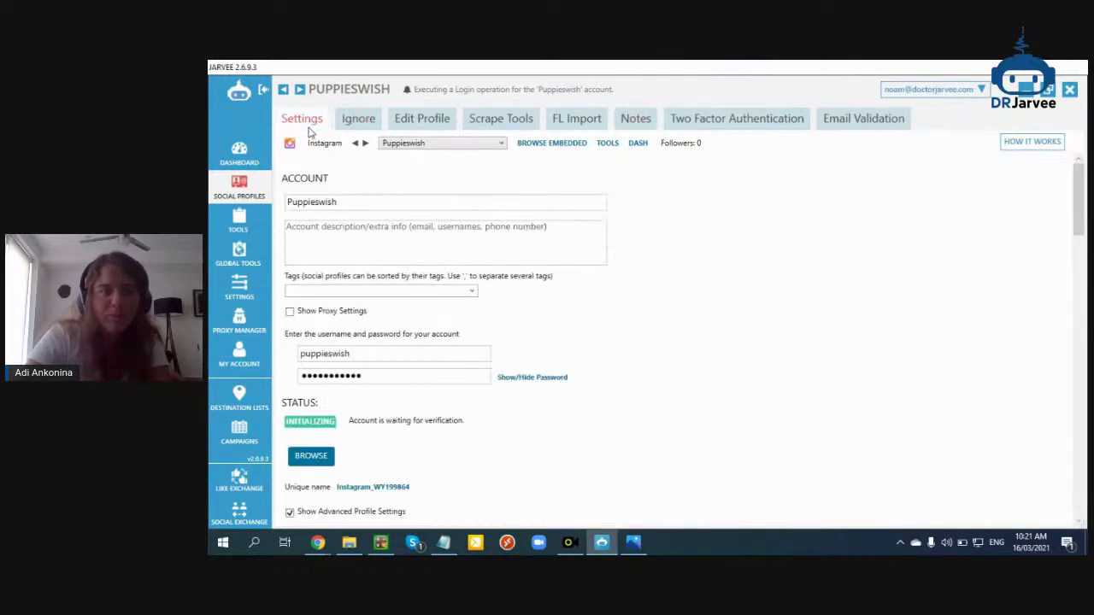
scroll(347, 419, down, 3)
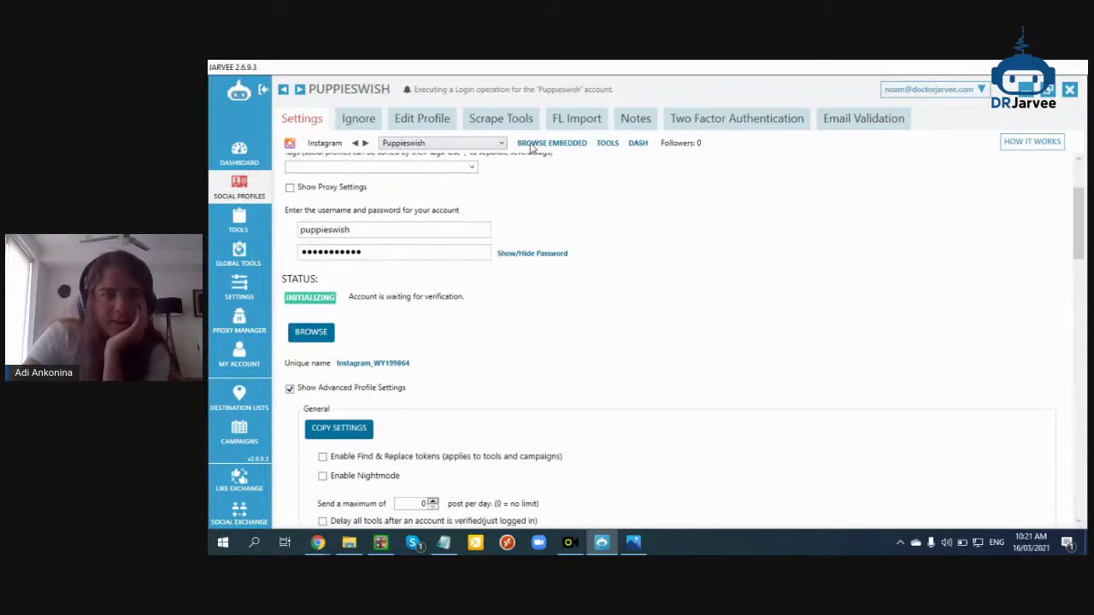
scroll(518, 367, down, 4)
scroll(586, 325, up, 7)
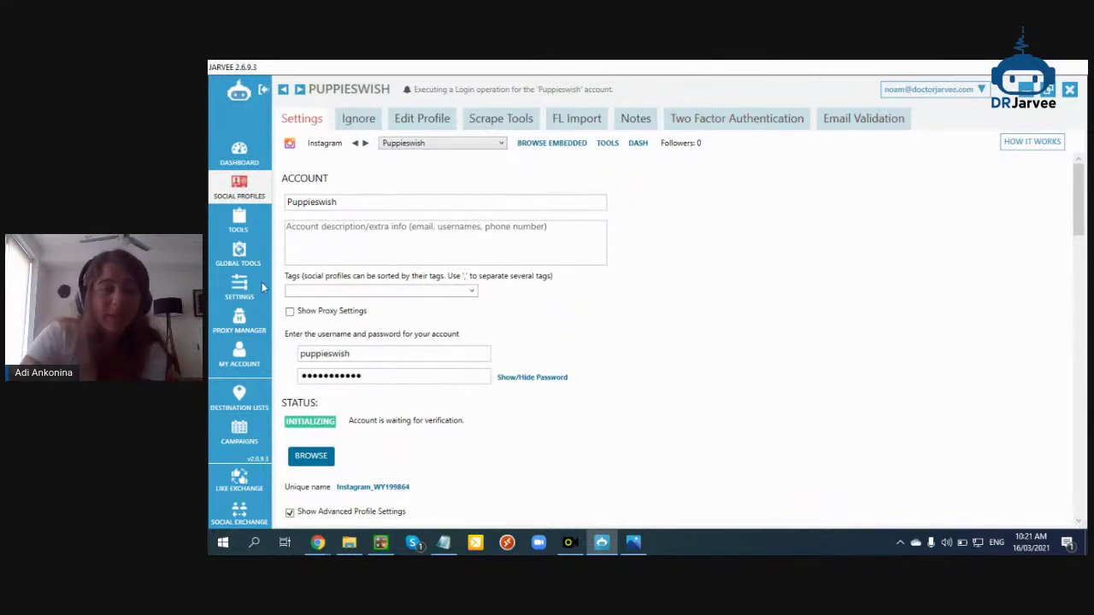
click(244, 225)
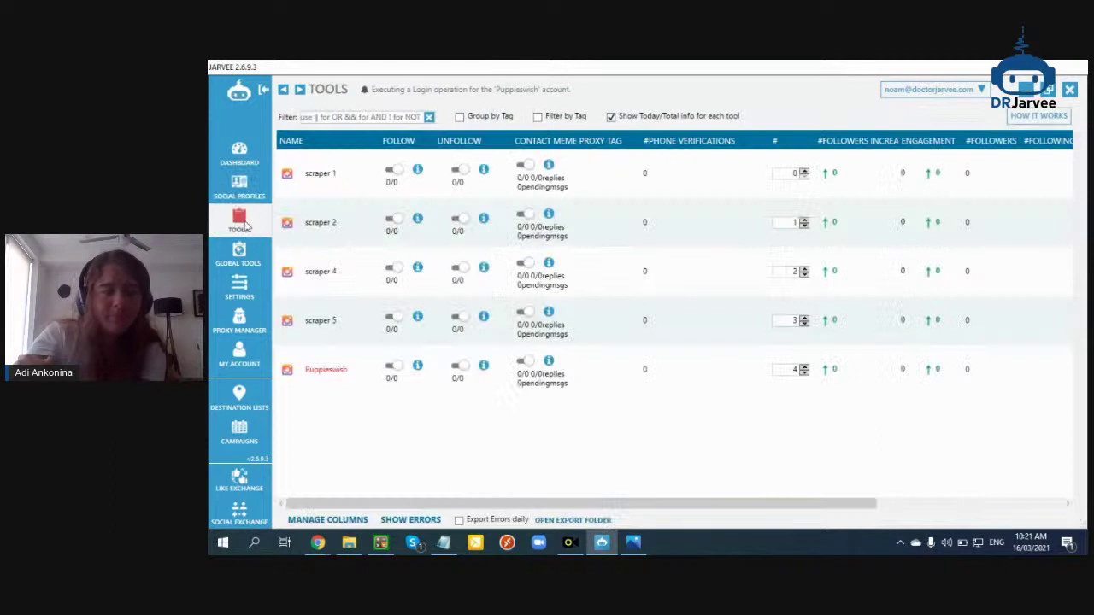
click(240, 186)
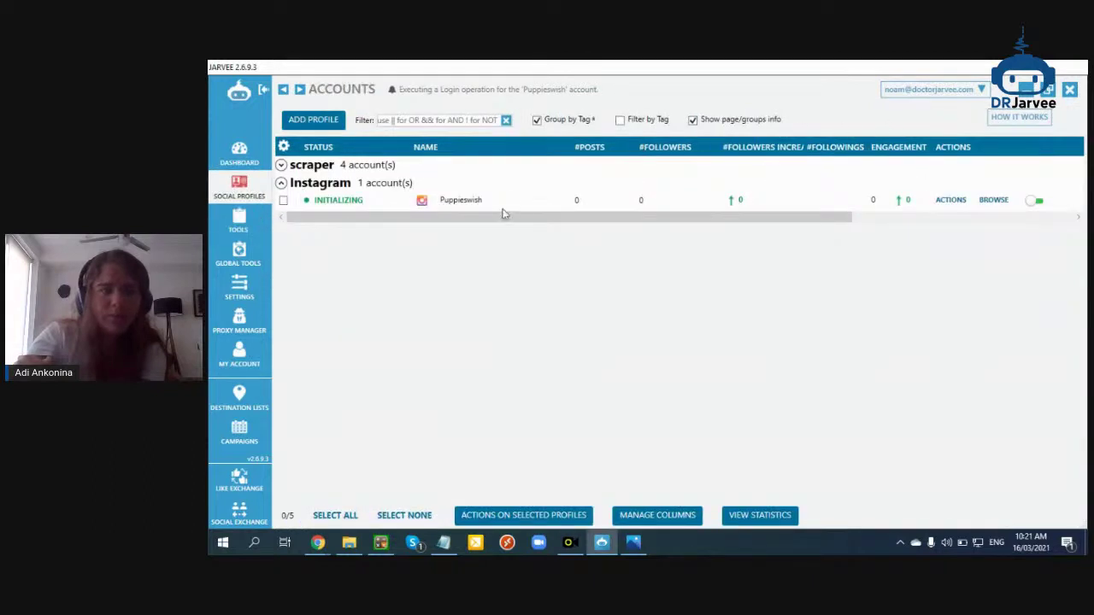
click(961, 201)
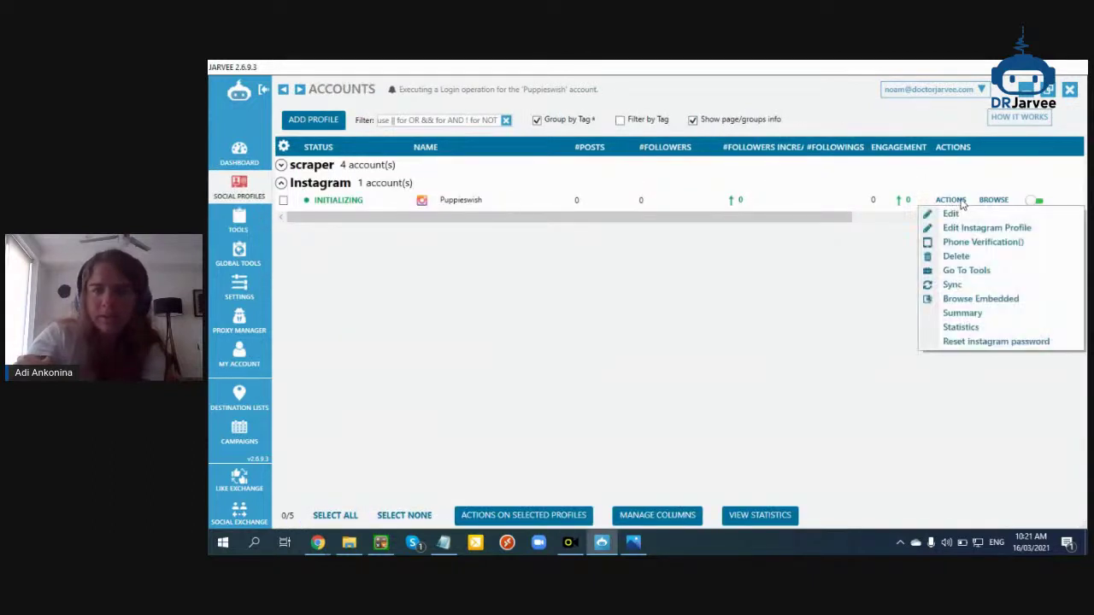
click(982, 303)
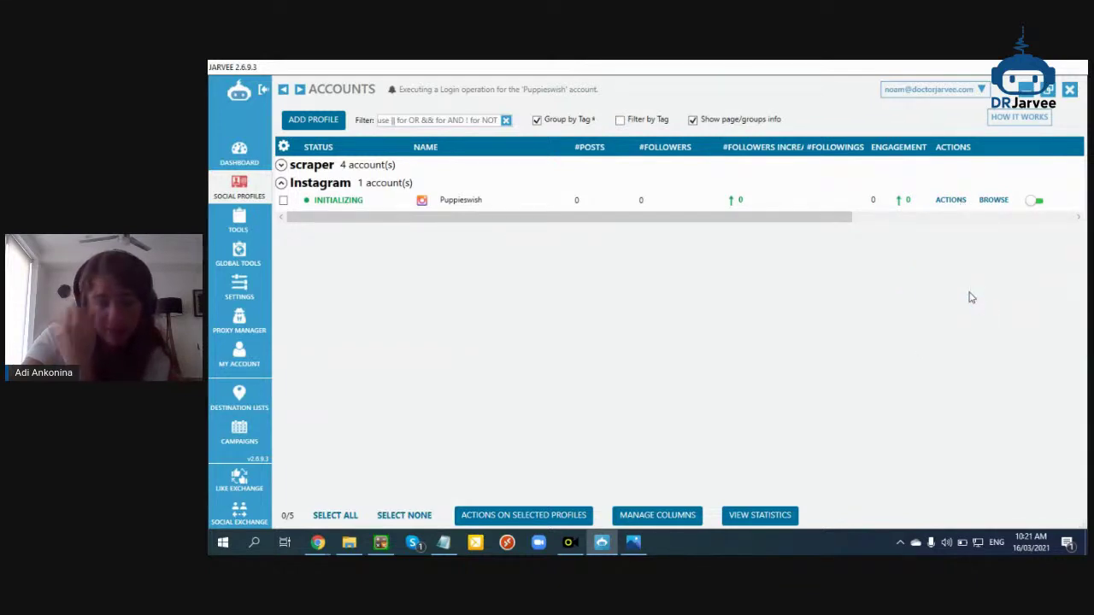
View the follower statistics screenshot, then expand the scraper group to confirm the four Valid scrapers
click(633, 542)
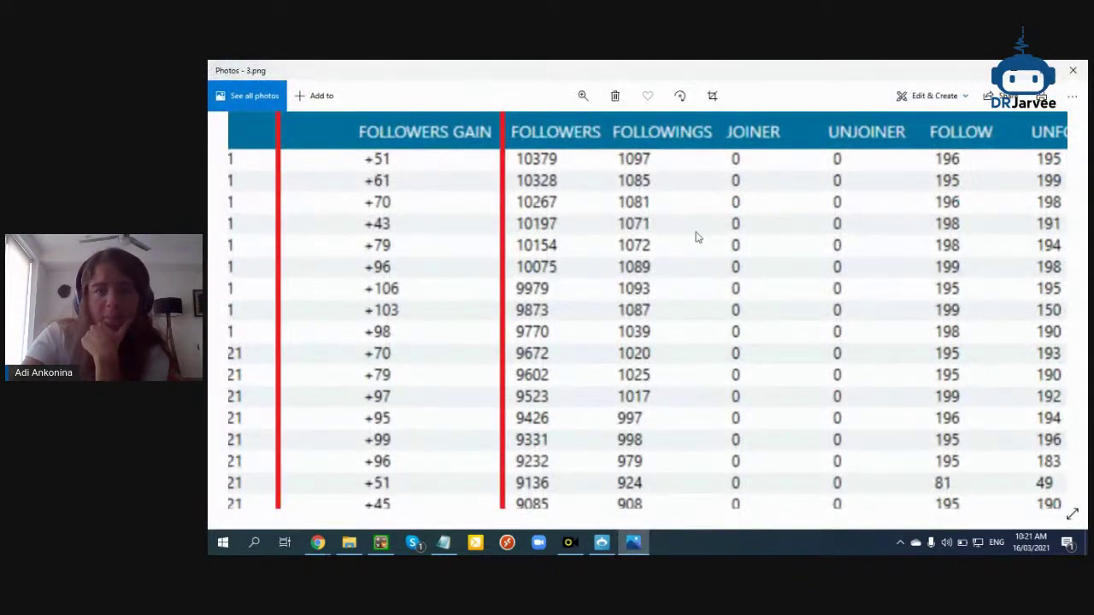
double_click(694, 234)
click(1073, 70)
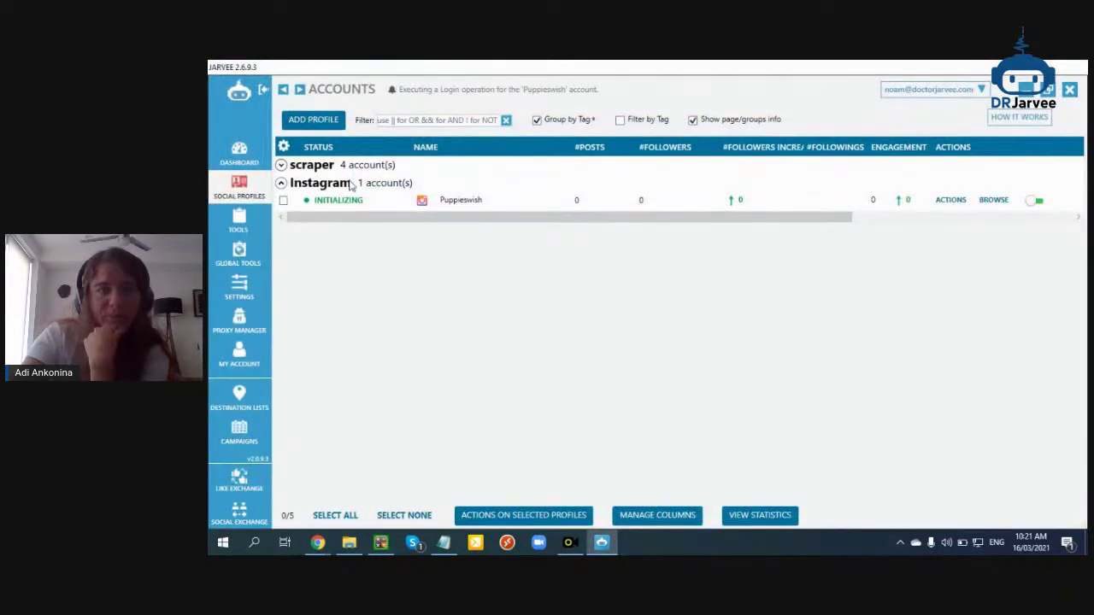
click(280, 165)
click(917, 90)
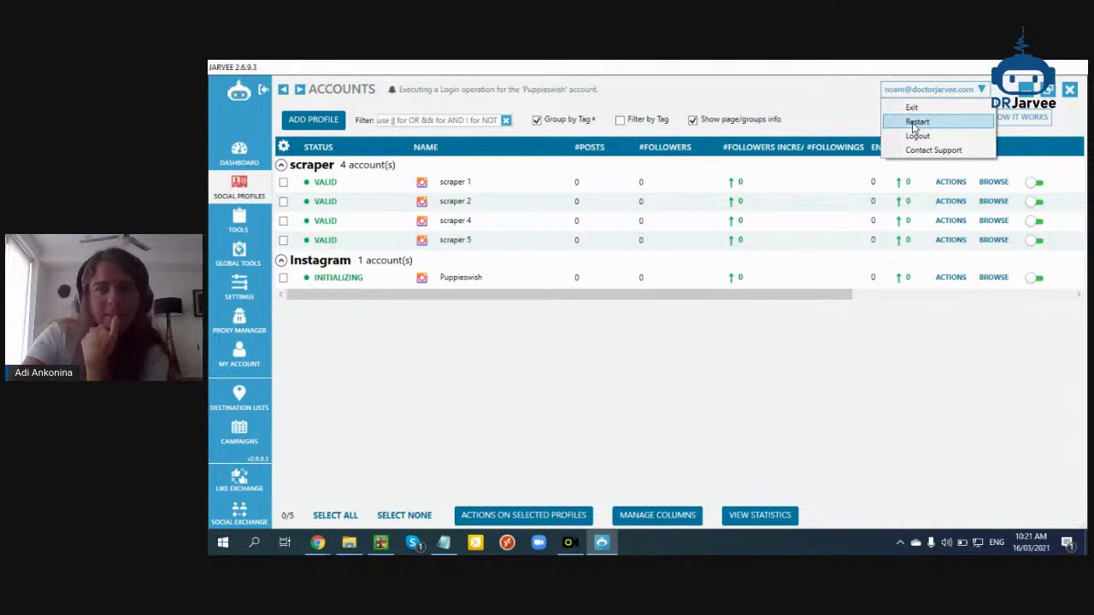
click(915, 125)
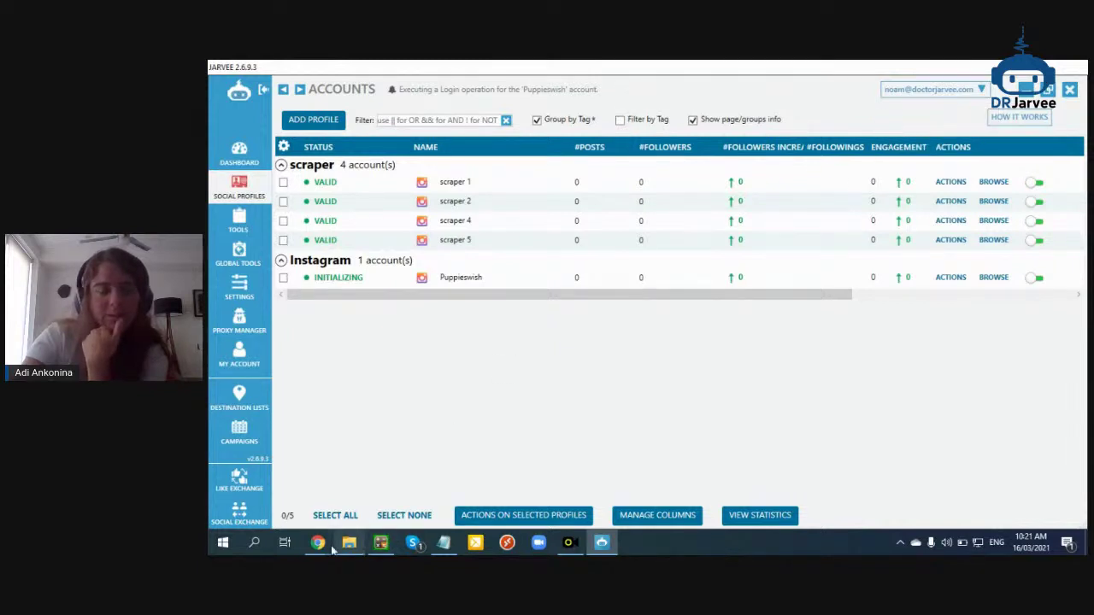
Show the Facebook viewer's question on the StreamYard live stream
mouse_move(318, 543)
click(422, 505)
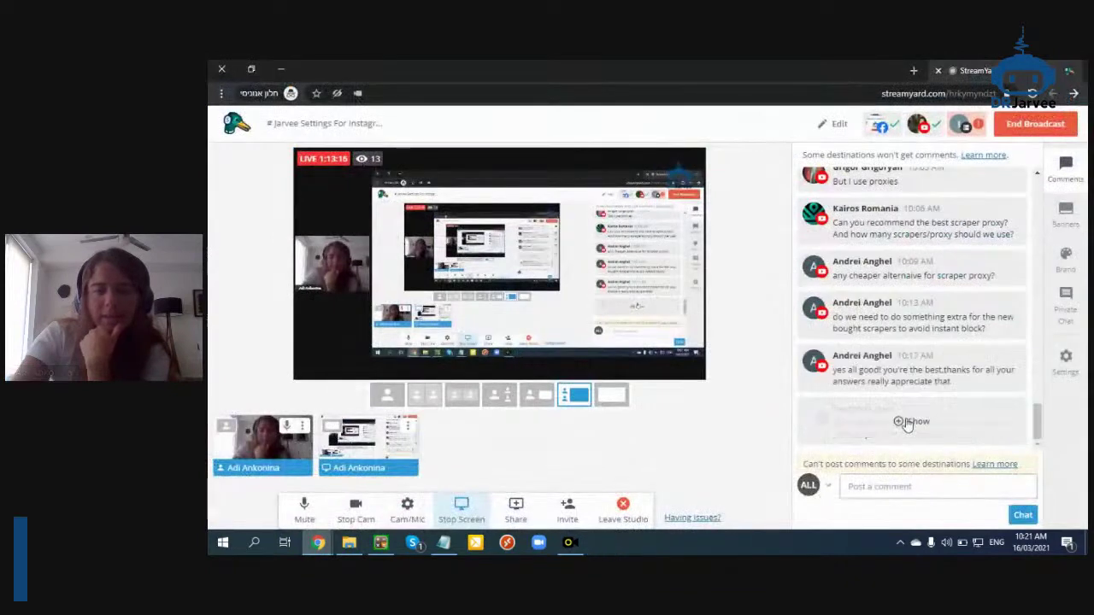
click(909, 420)
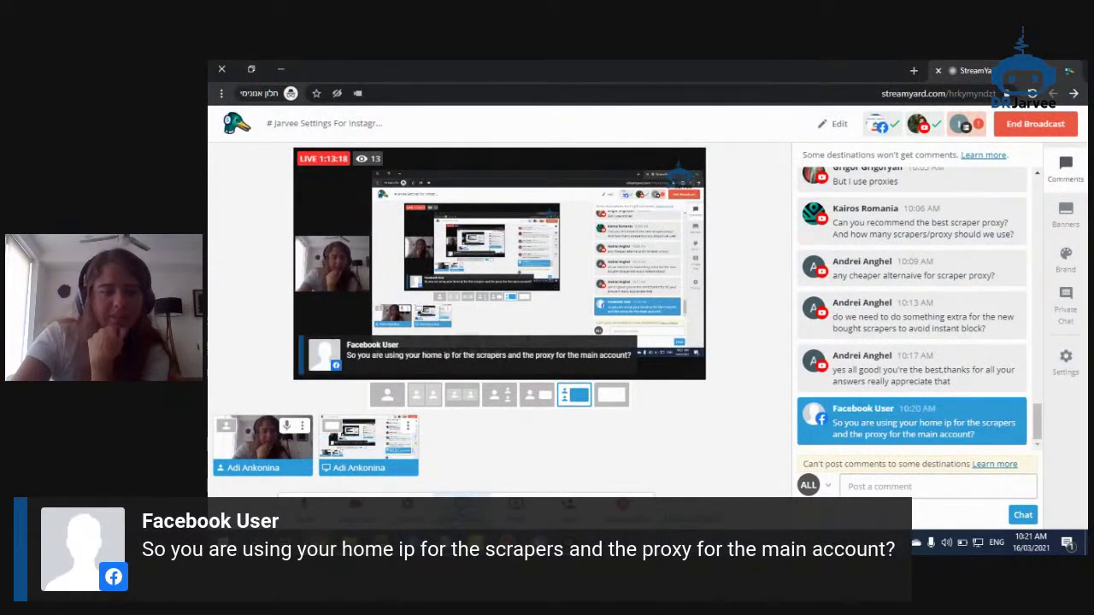
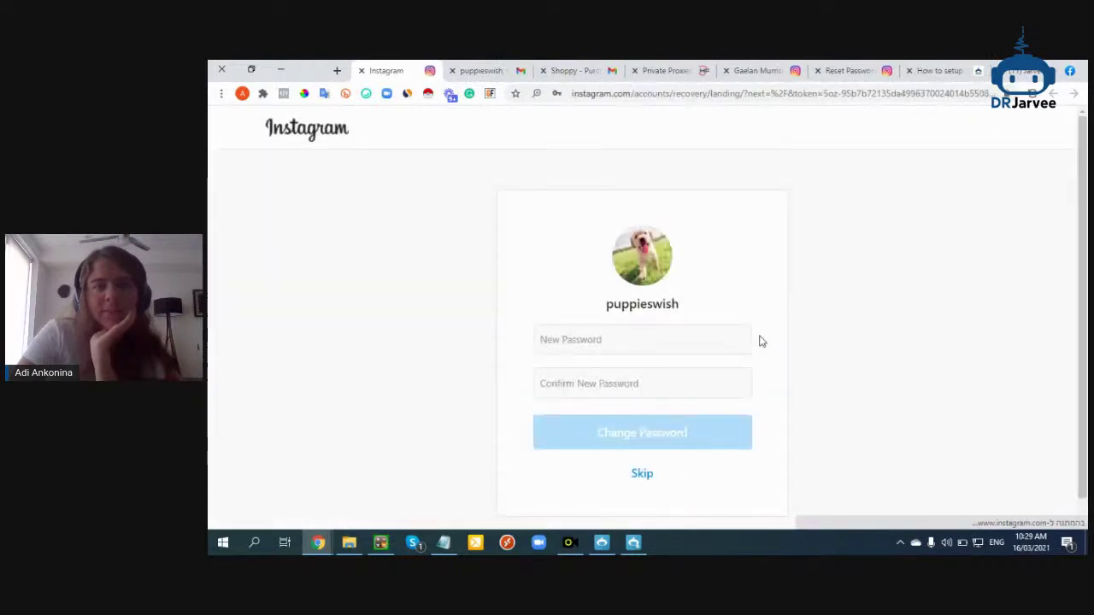
Enter a new password in both password fields and submit it
click(642, 339)
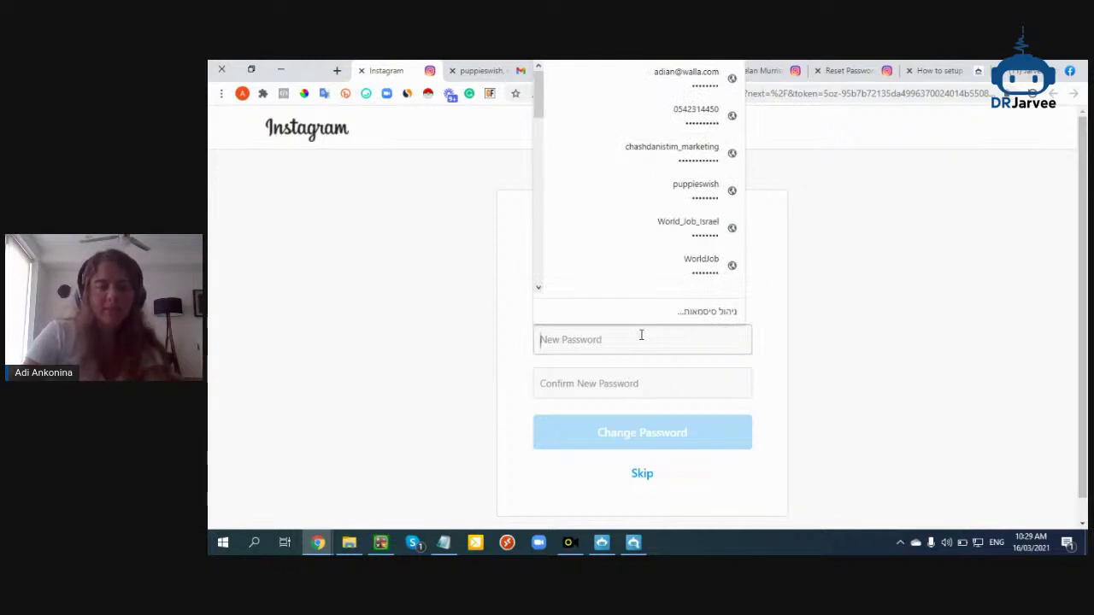
text(a)
key(BackSpace)
text(a)
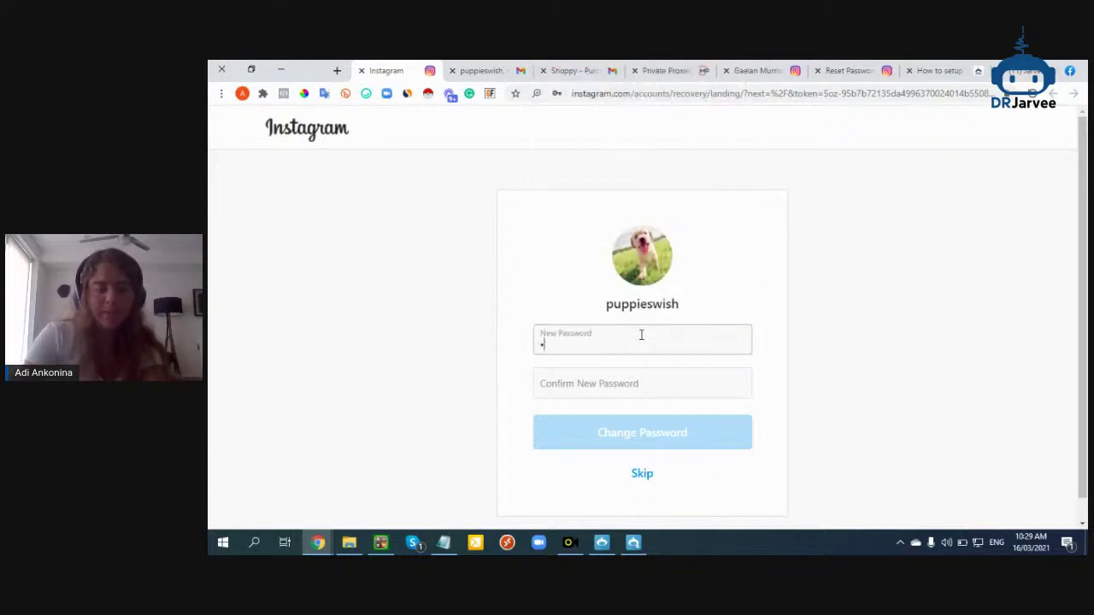
key(Tab)
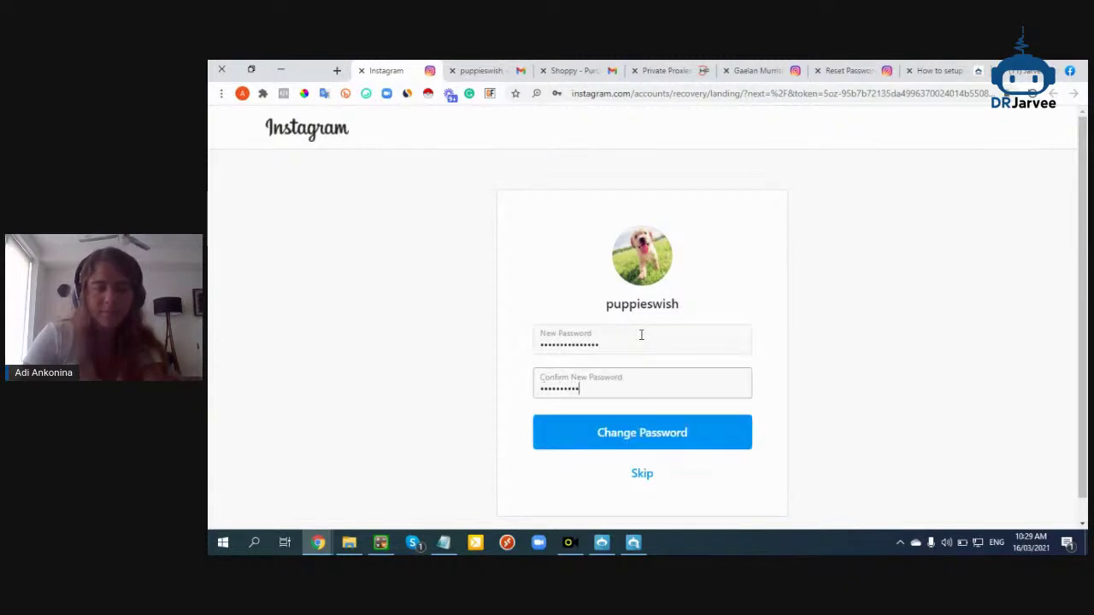
click(645, 428)
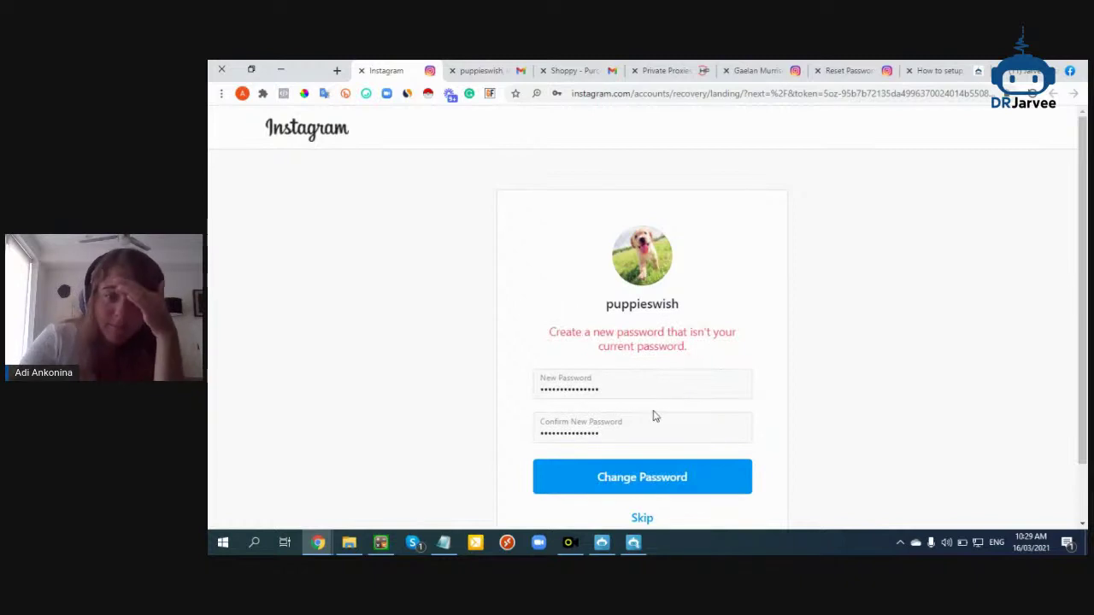
After the error, retype a different new password in both fields and resubmit it successfully
double_click(657, 389)
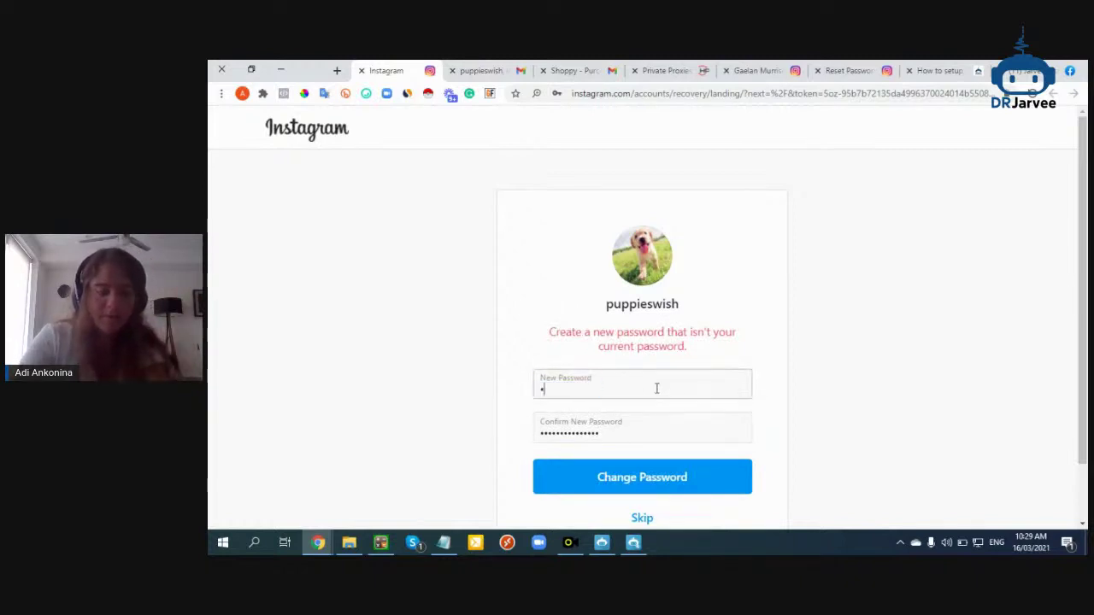
key(Tab)
click(665, 475)
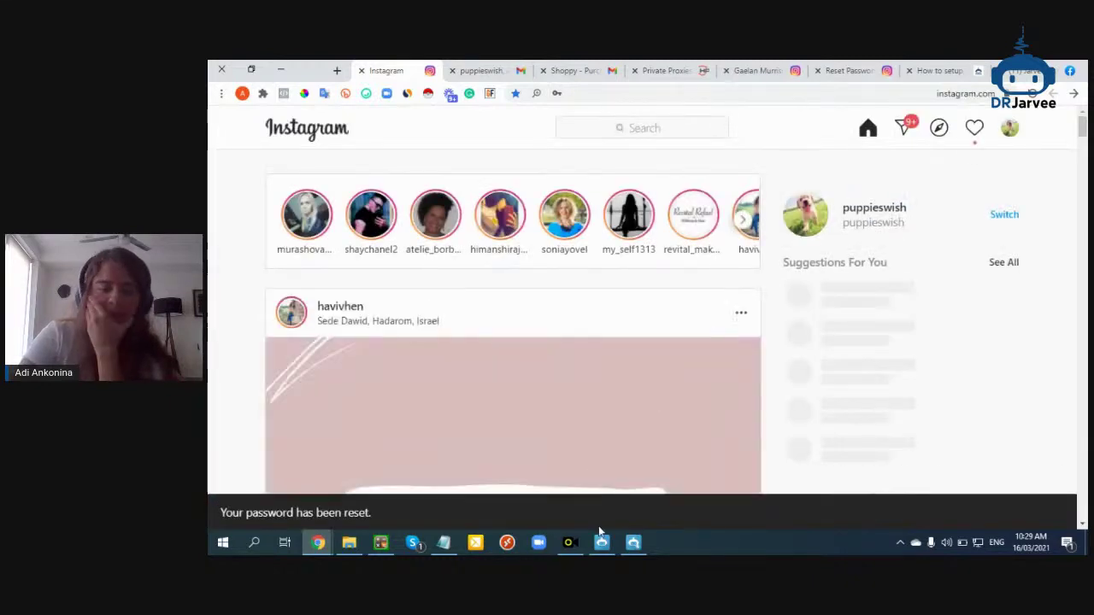
click(634, 542)
click(756, 167)
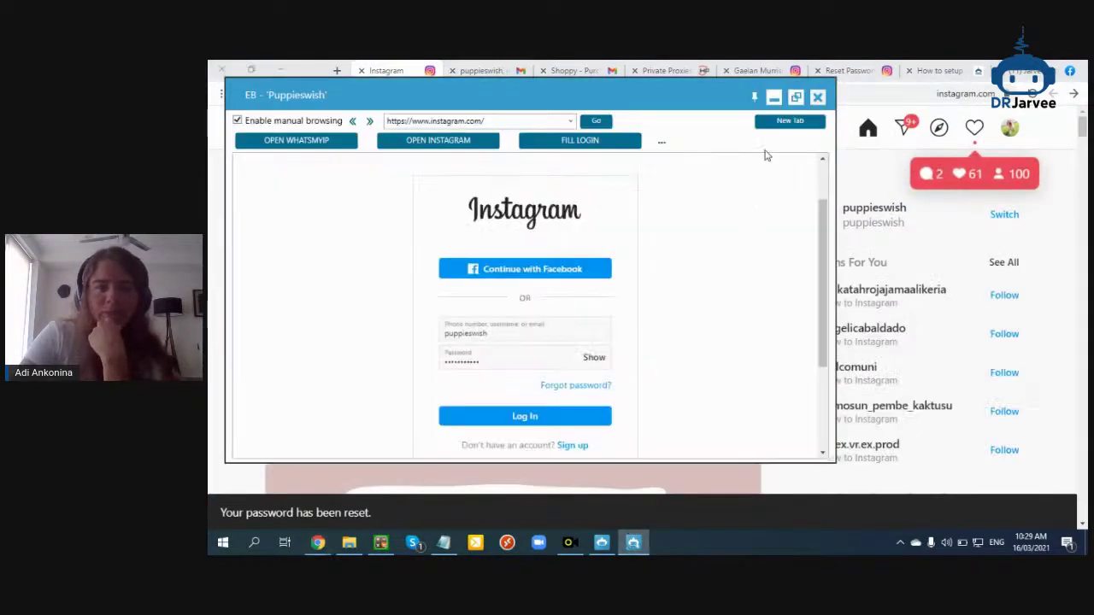
drag(511, 359, 371, 339)
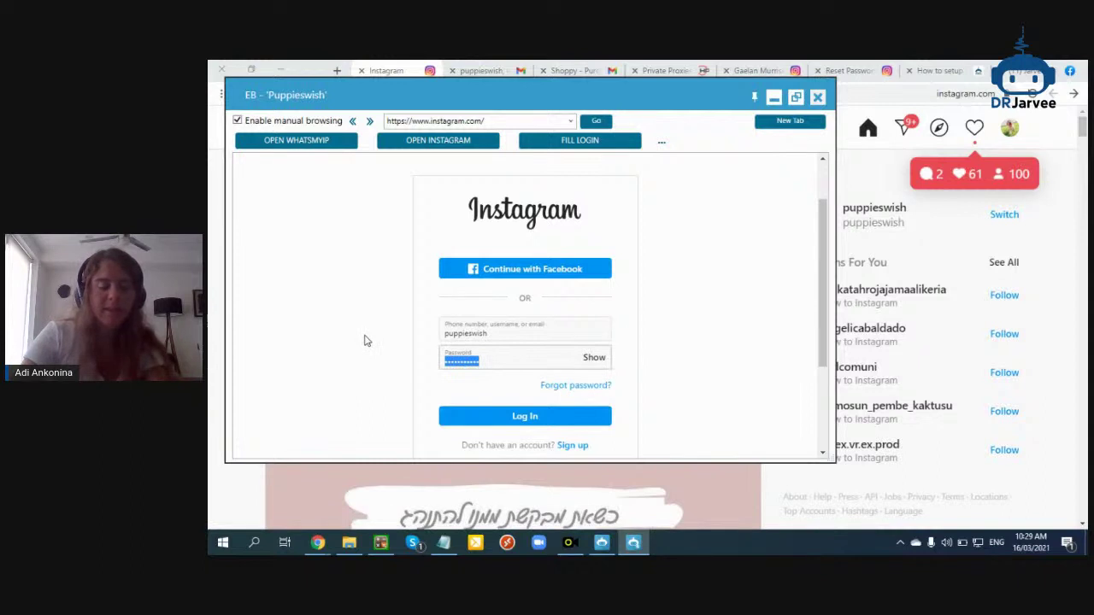
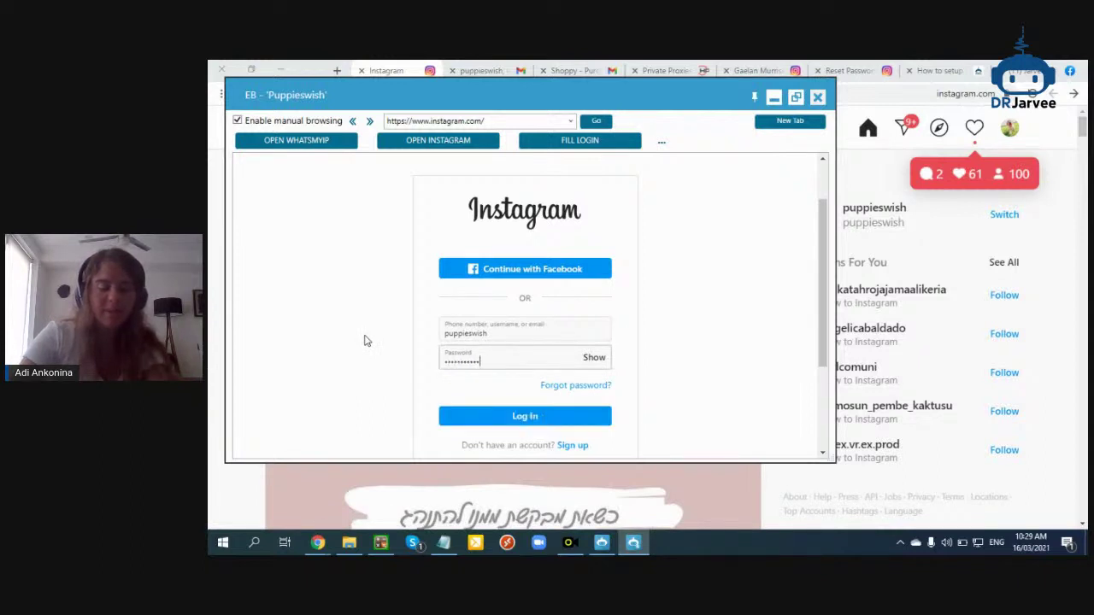
click(595, 359)
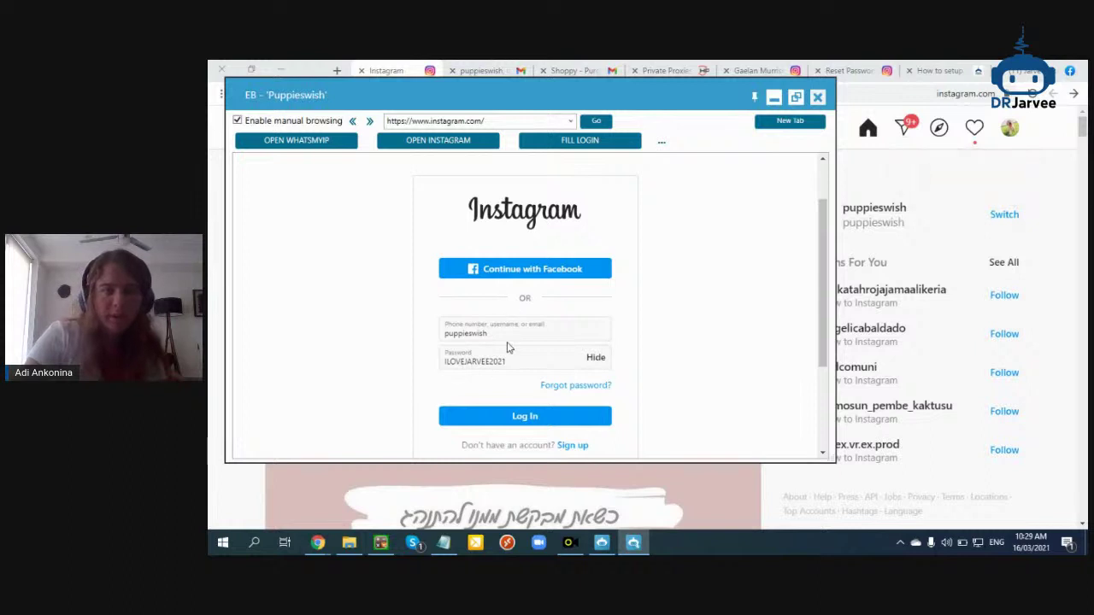
click(595, 359)
click(556, 426)
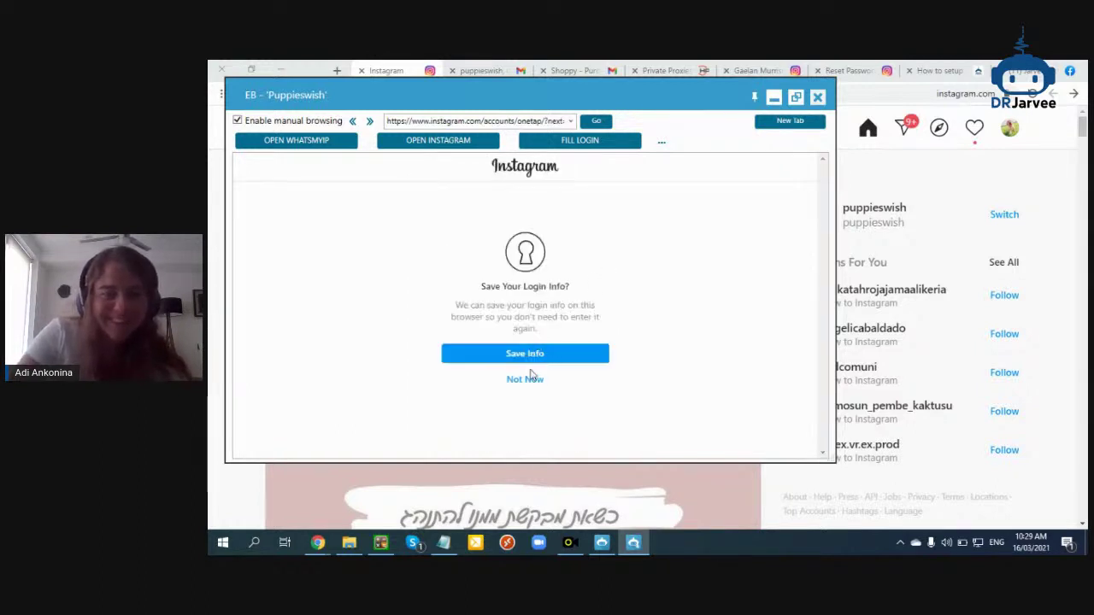
click(531, 381)
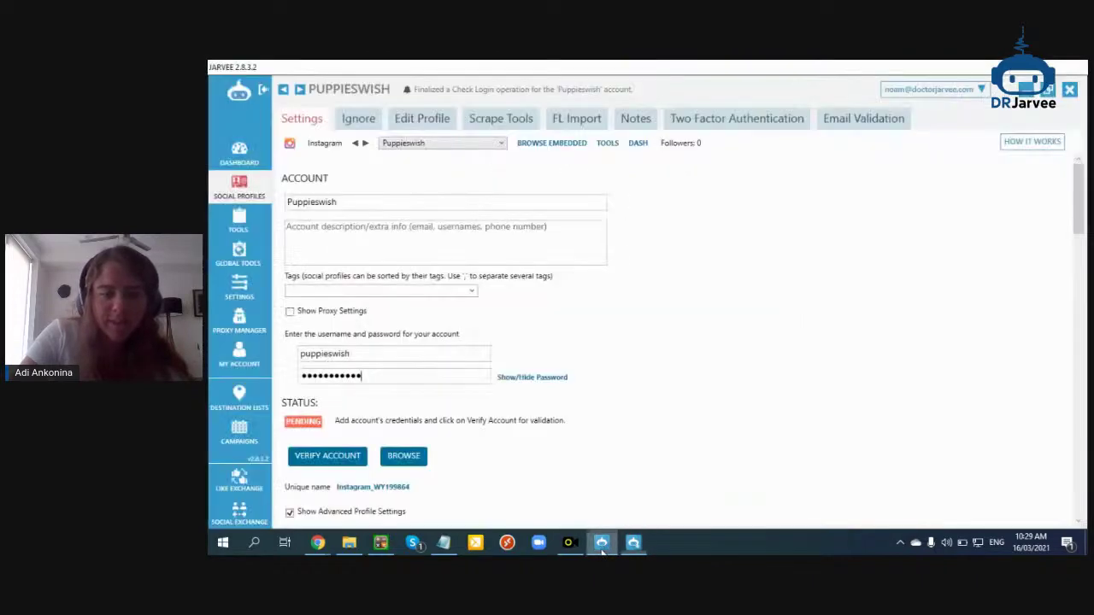
Confirm the Puppieswish account status shows VALID, then close its built-in browser window
scroll(590, 320, down, 5)
scroll(590, 319, down, 10)
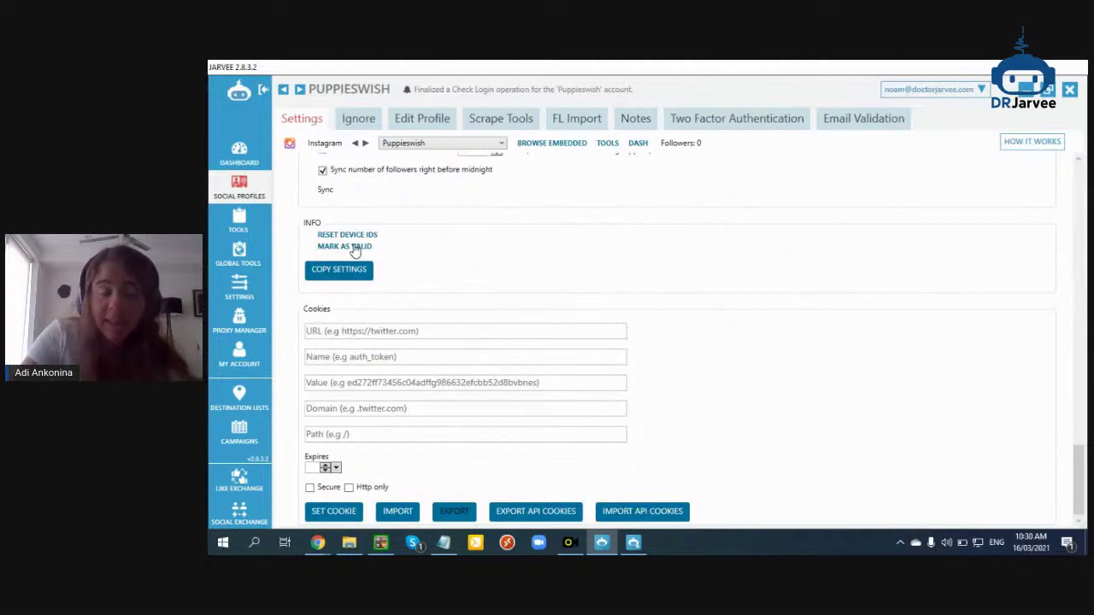
scroll(525, 317, up, 15)
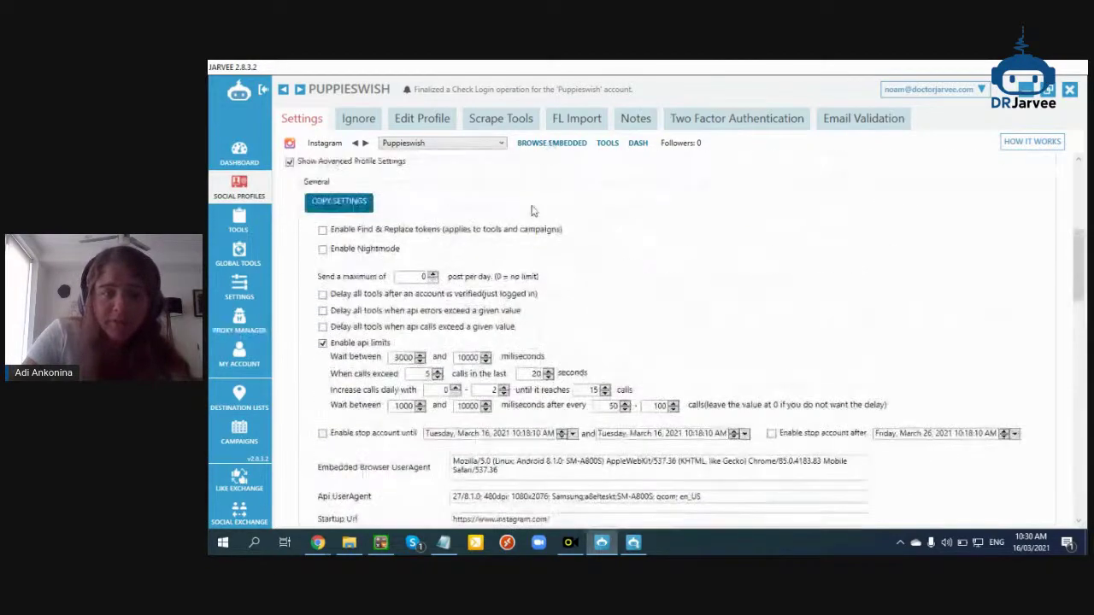
scroll(408, 283, up, 5)
click(552, 143)
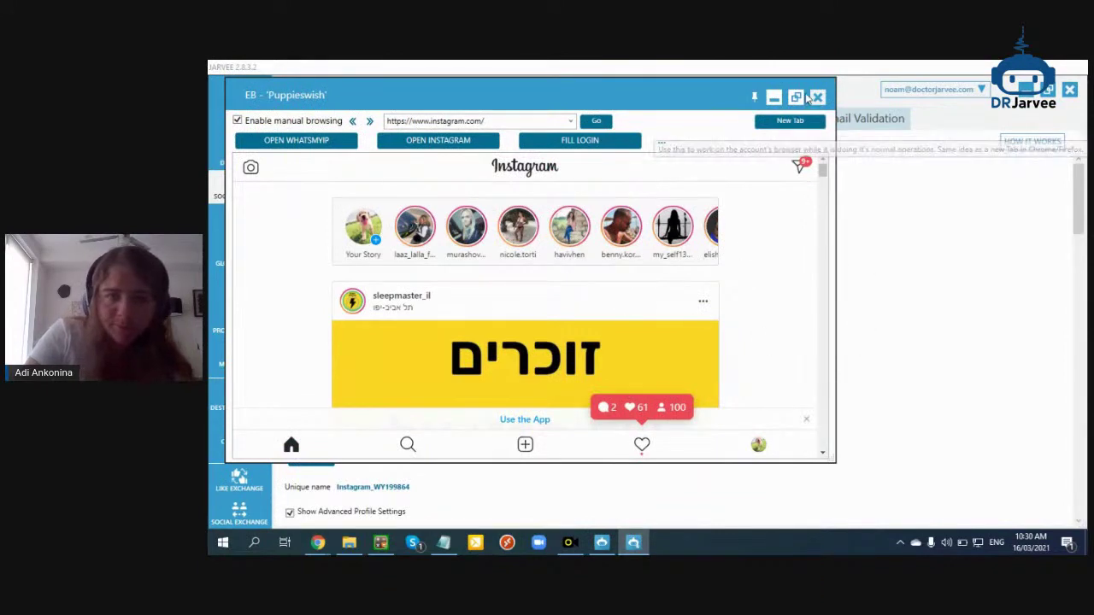
click(817, 97)
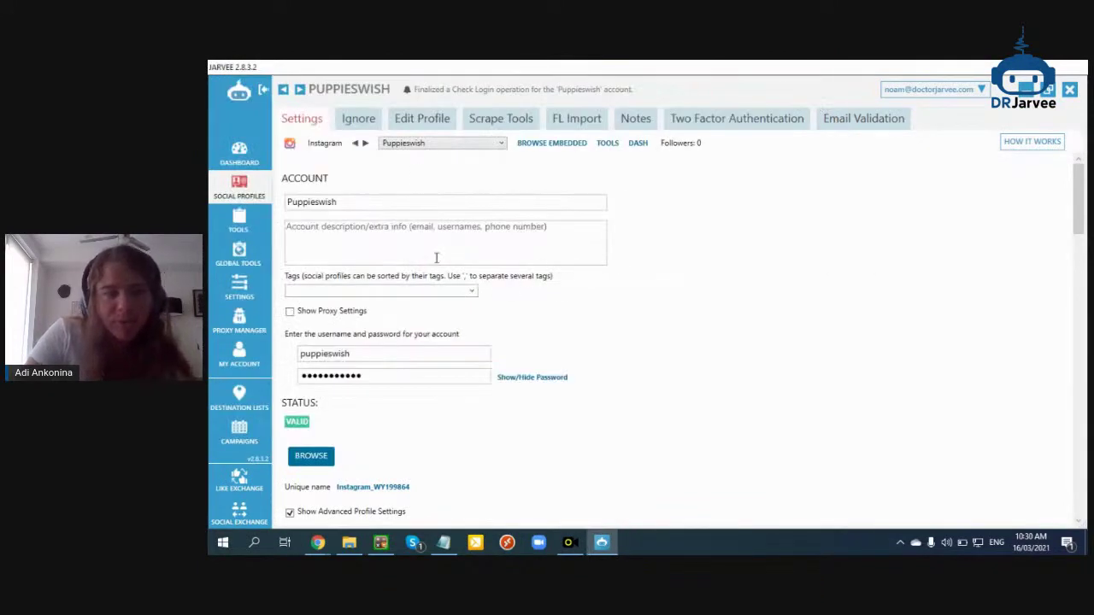
List all accounts' tools grouped by tag, with the Instagram group expanded to Puppieswish
click(241, 227)
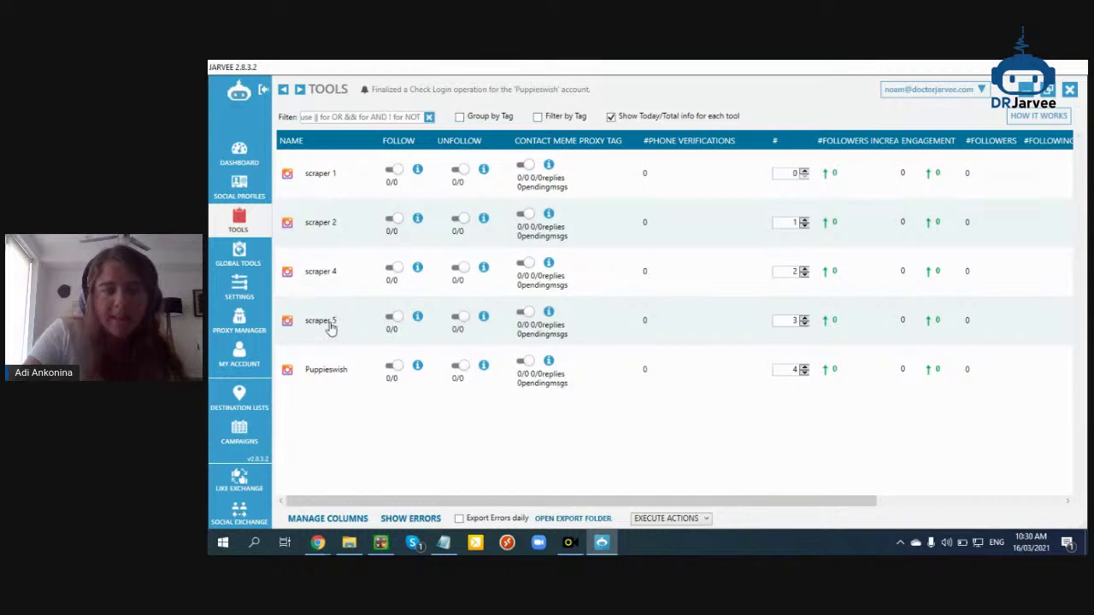
click(483, 120)
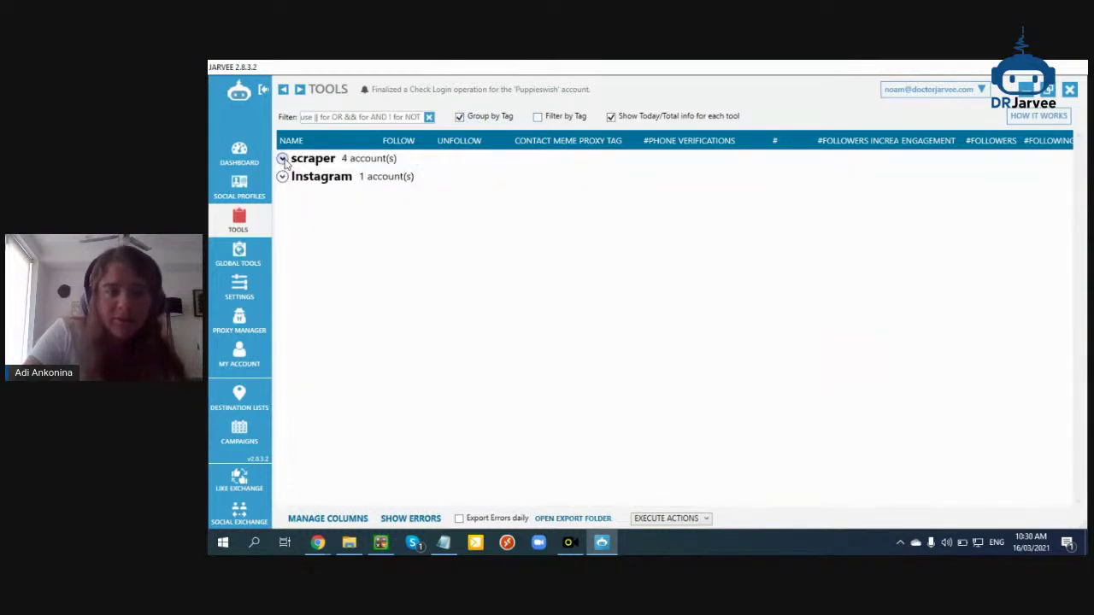
click(282, 176)
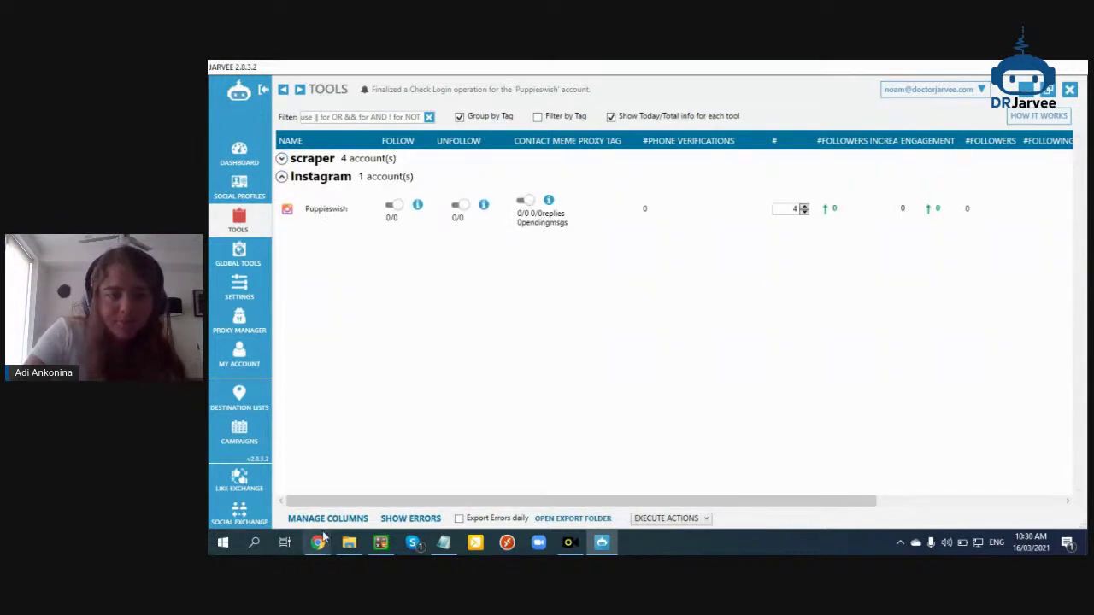
mouse_move(329, 543)
click(276, 483)
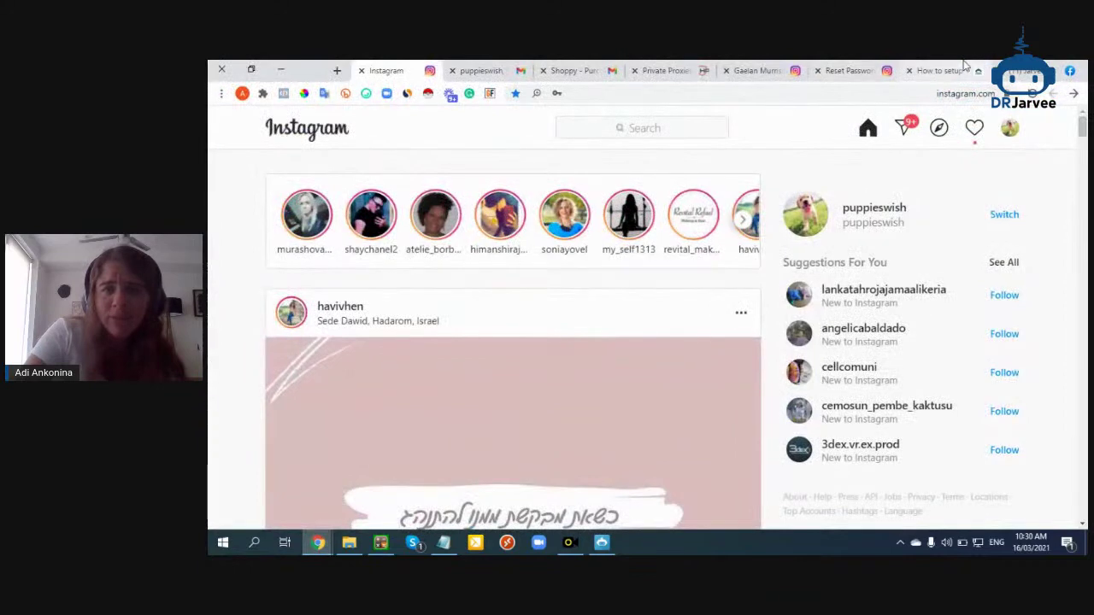
Review the 'How to setup' guide's recommended Follow Run Timers, then return to Puppieswish's Follow settings
click(577, 70)
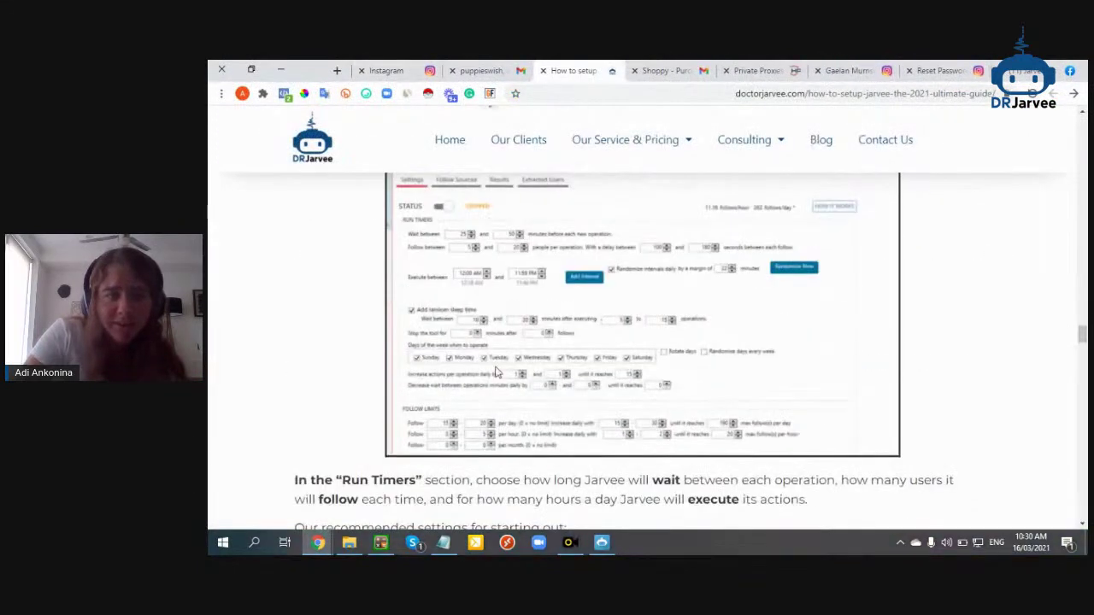
scroll(493, 432, up, 1)
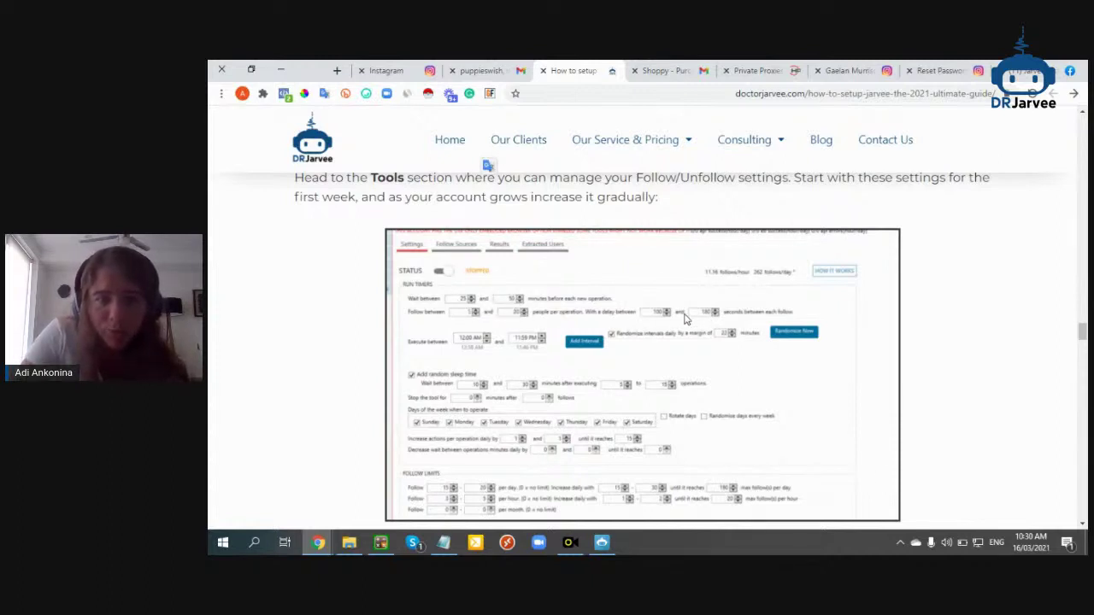
click(571, 542)
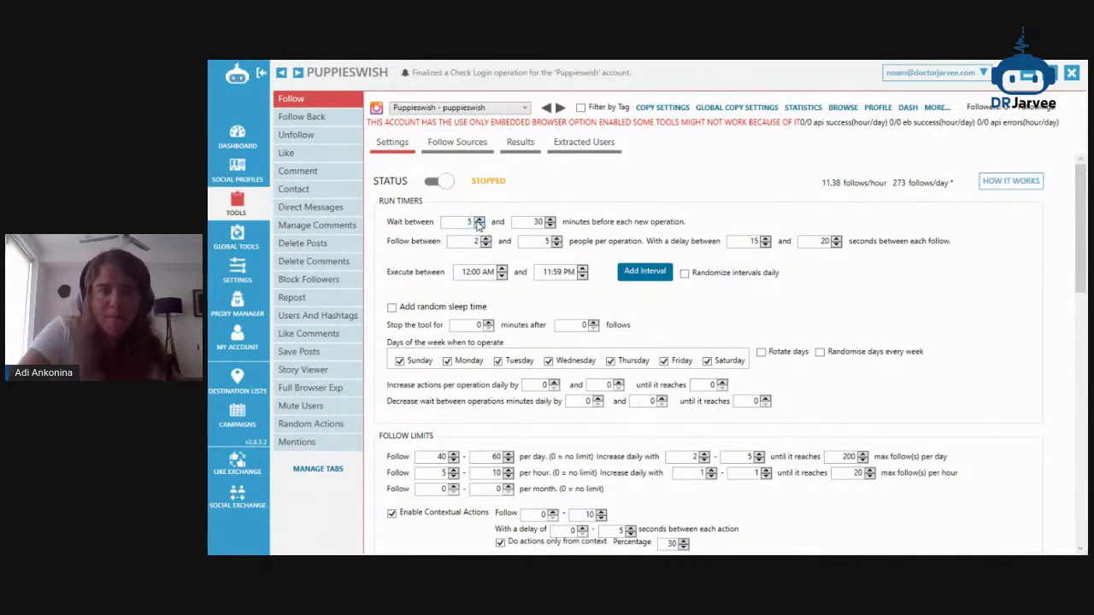
Set the wait between Follow operations to 10–28 minutes
text(28)
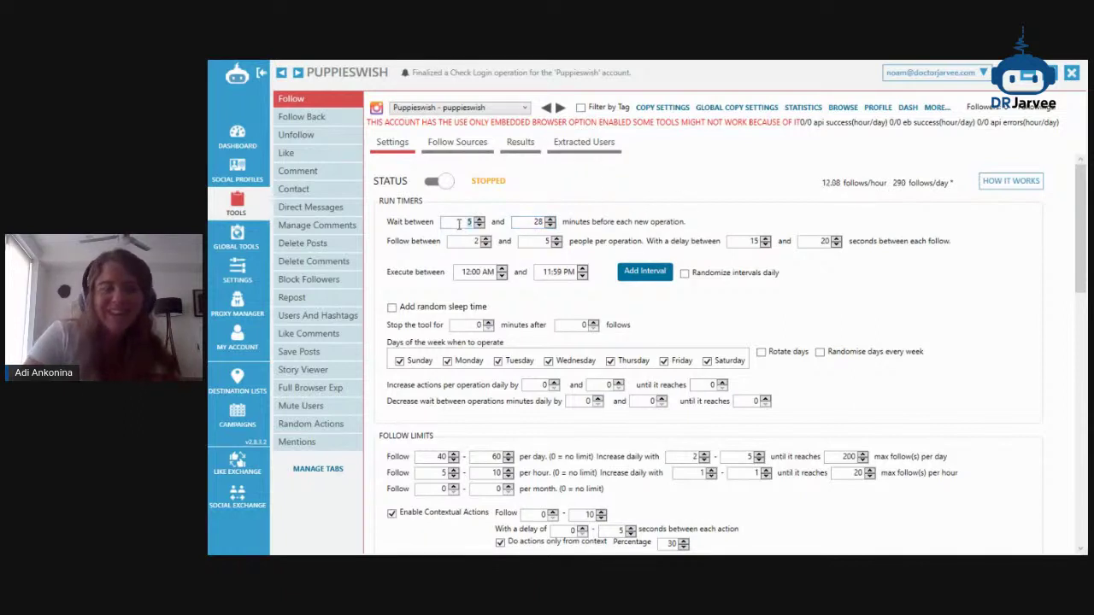
text(10)
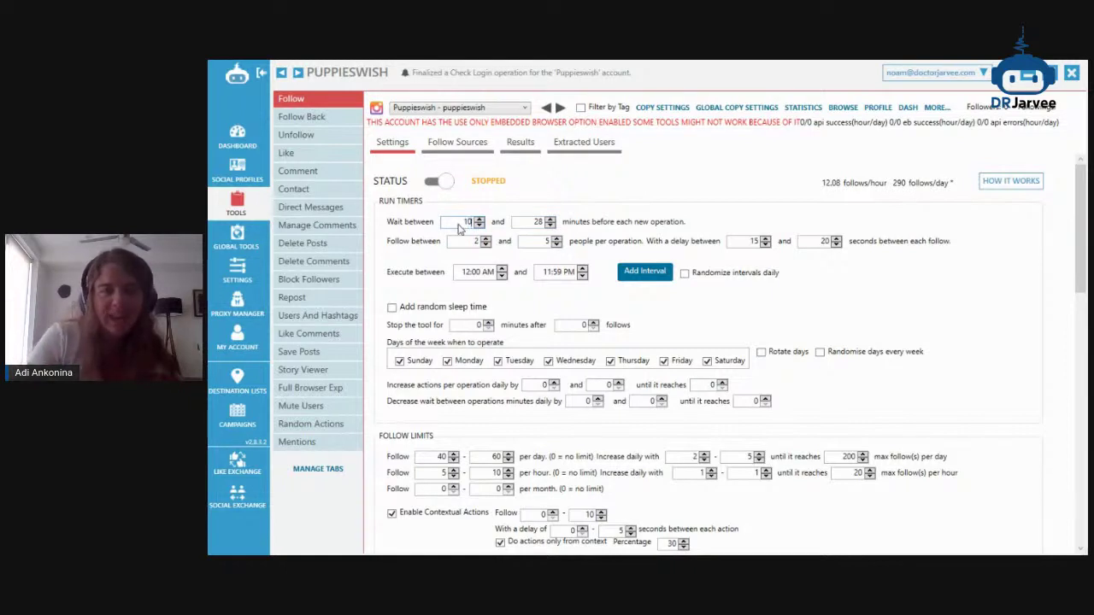
click(537, 222)
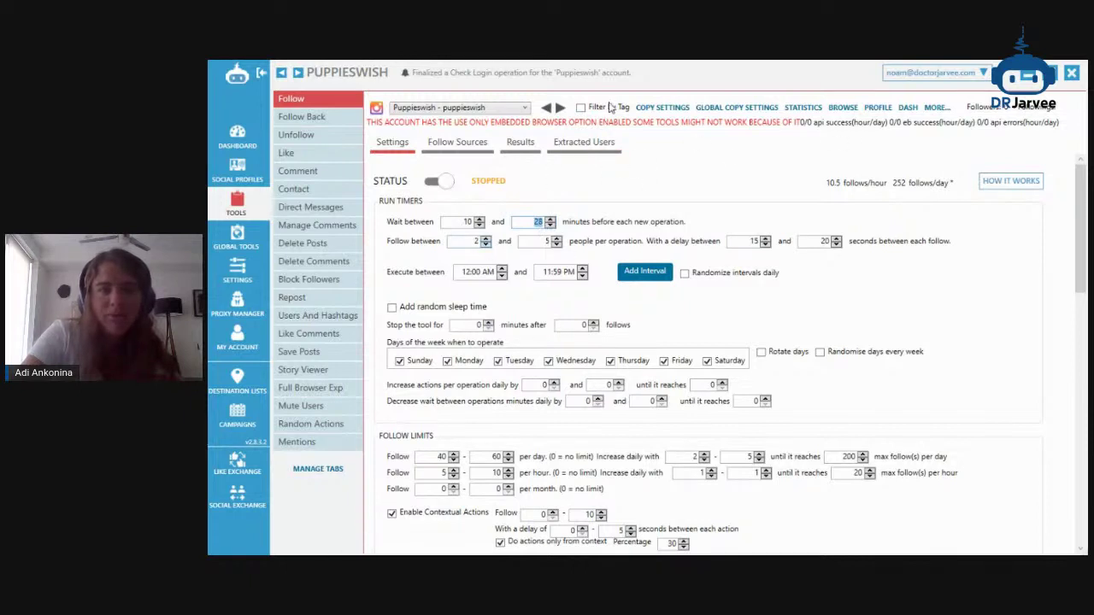
click(1030, 74)
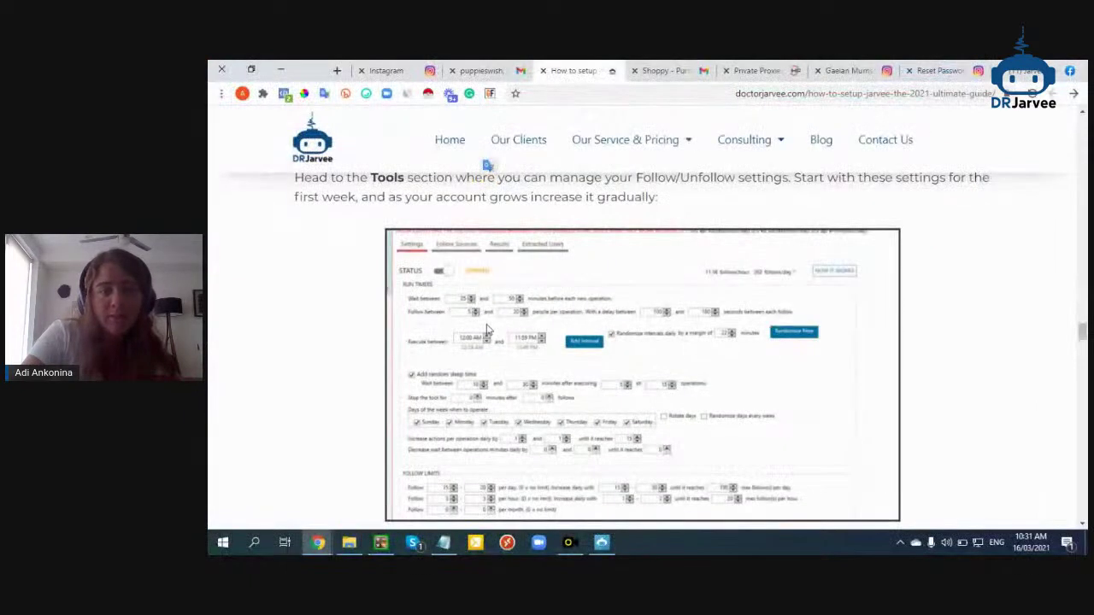
click(603, 540)
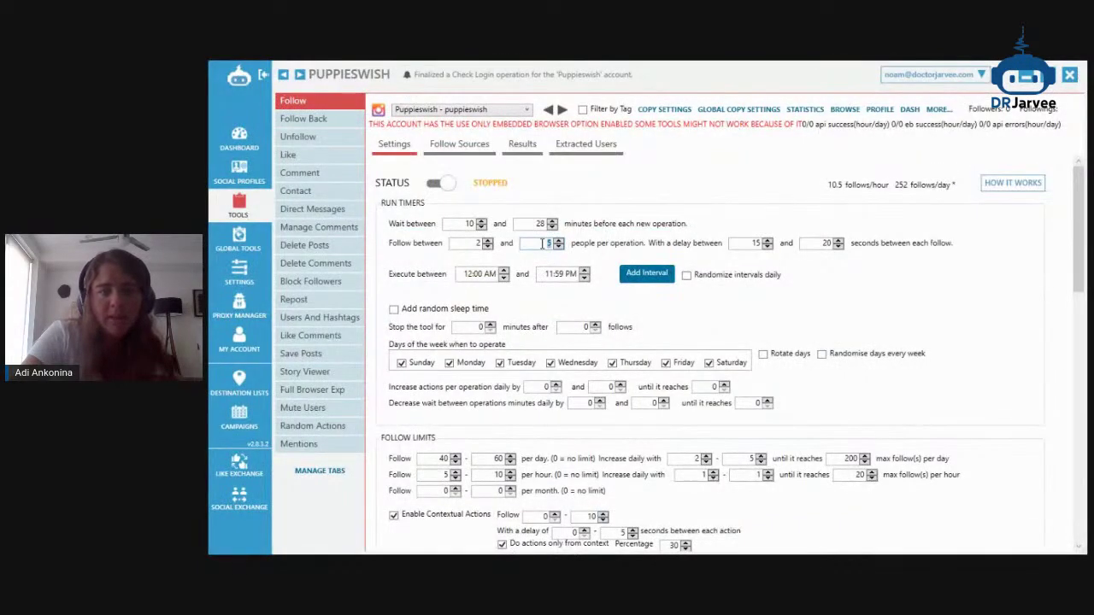
Follow 2–15 people per operation, with an 80–200 second delay between follows
text(15)
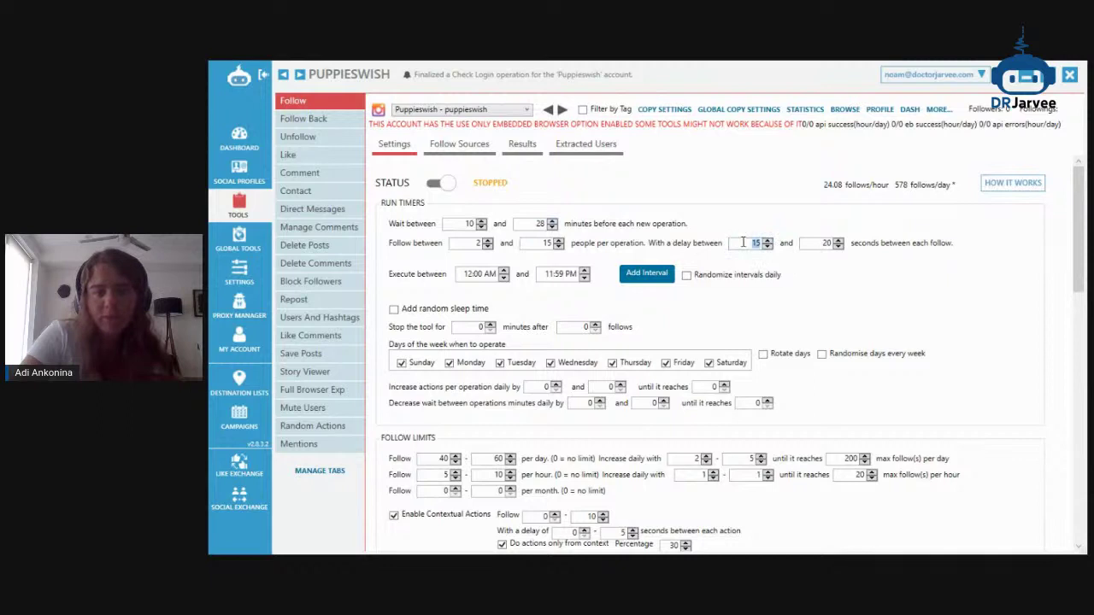
key(Tab)
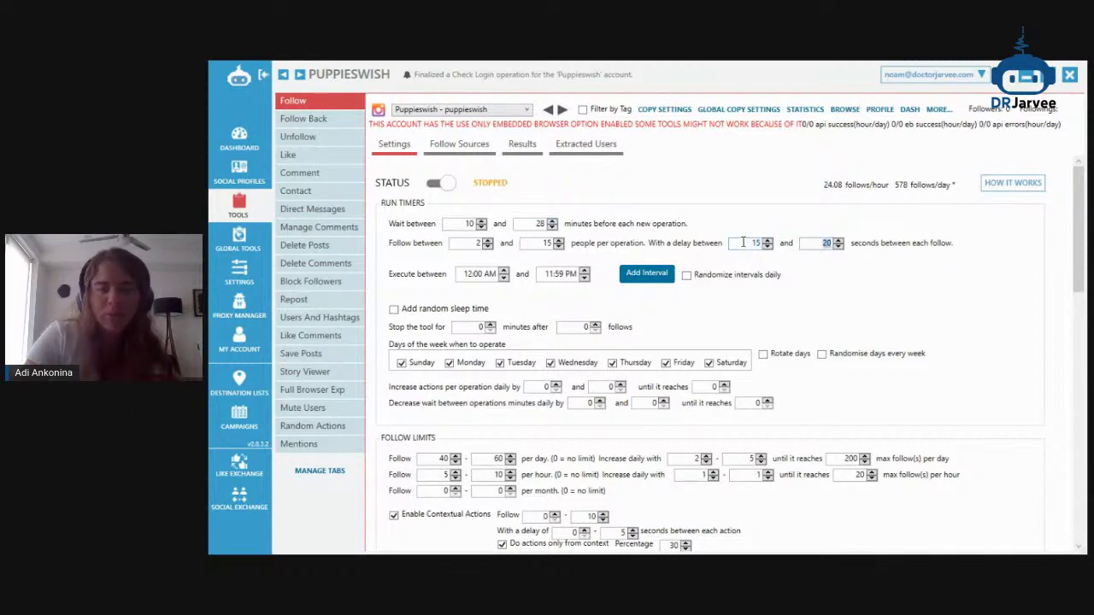
key(shift+Tab)
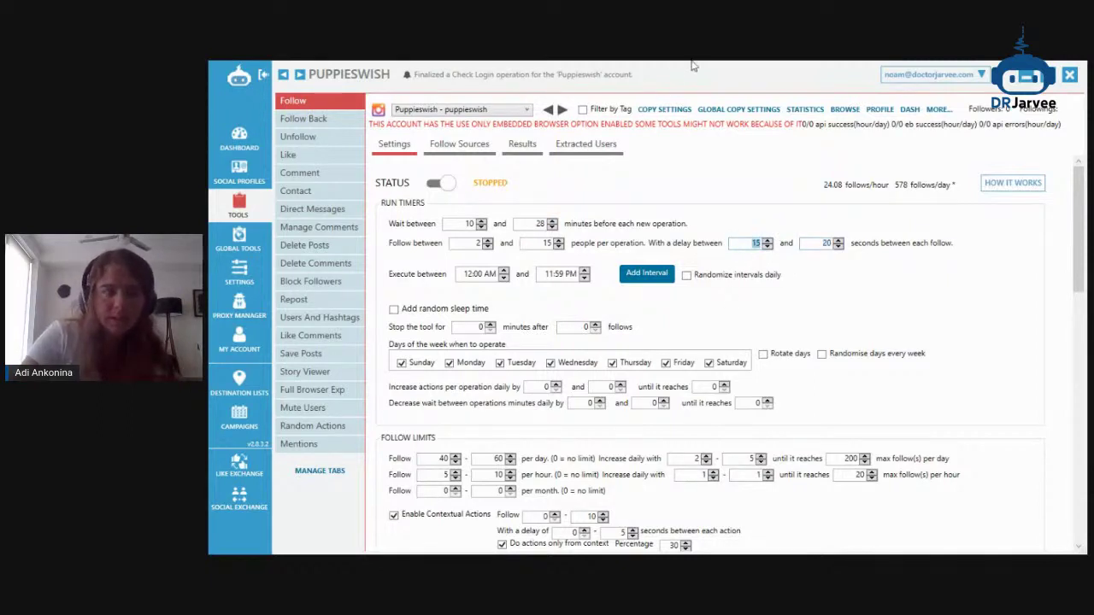
click(1020, 81)
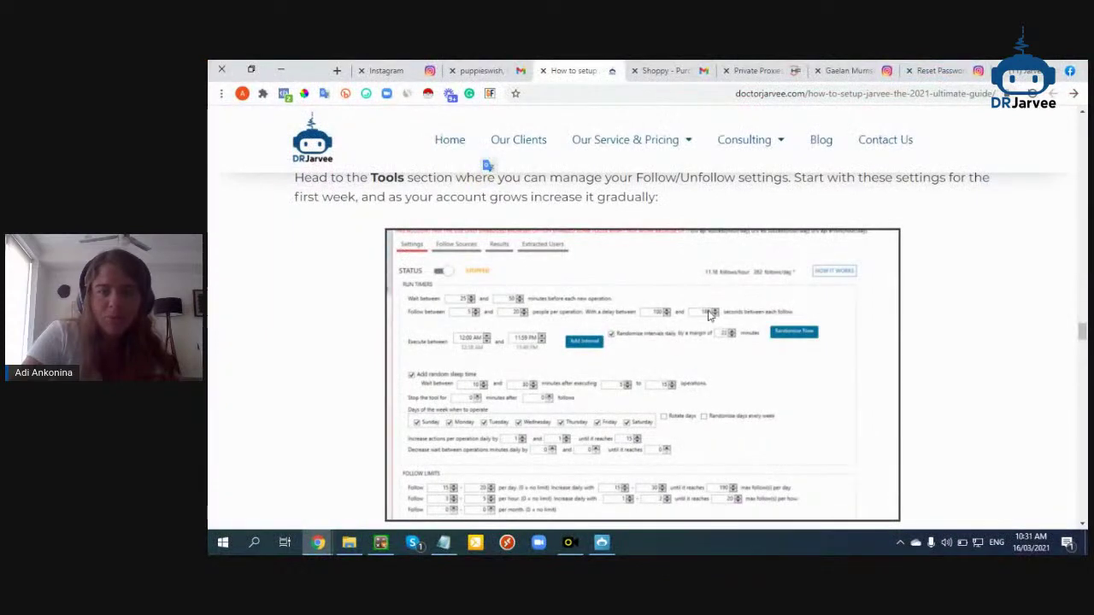
click(604, 540)
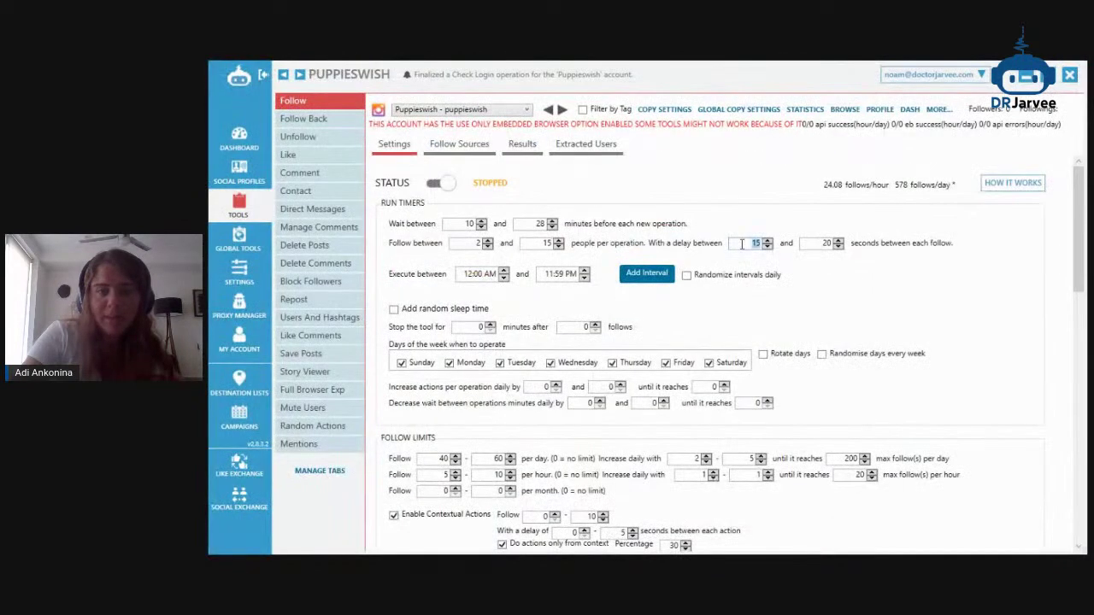
text(80)
key(Tab)
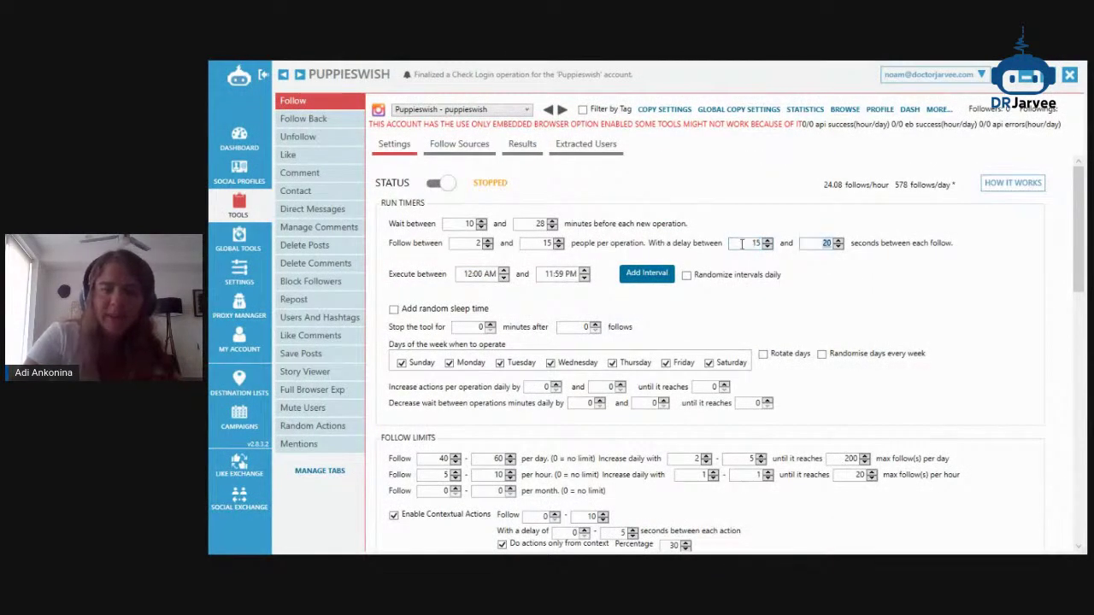
double_click(742, 244)
text(80)
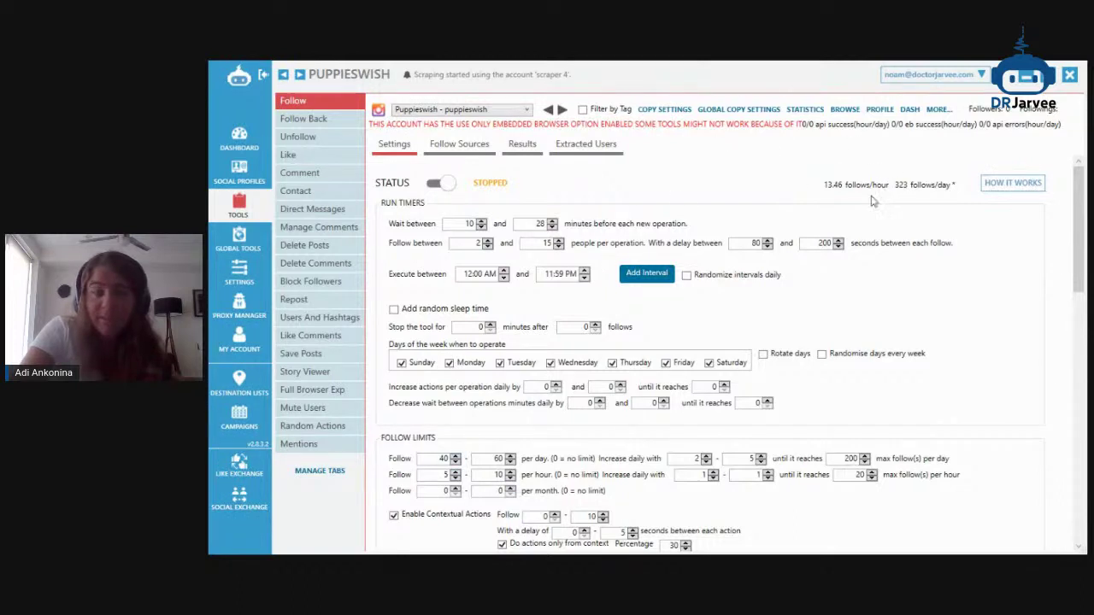
Randomize intervals daily with an 18-minute margin and add random sleep time
click(722, 275)
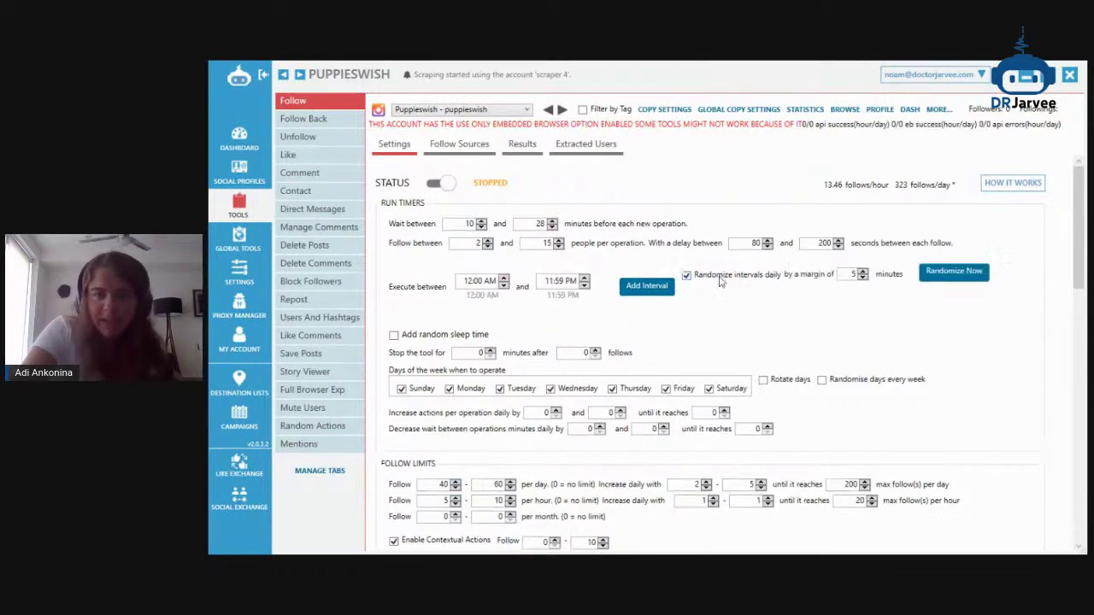
click(469, 281)
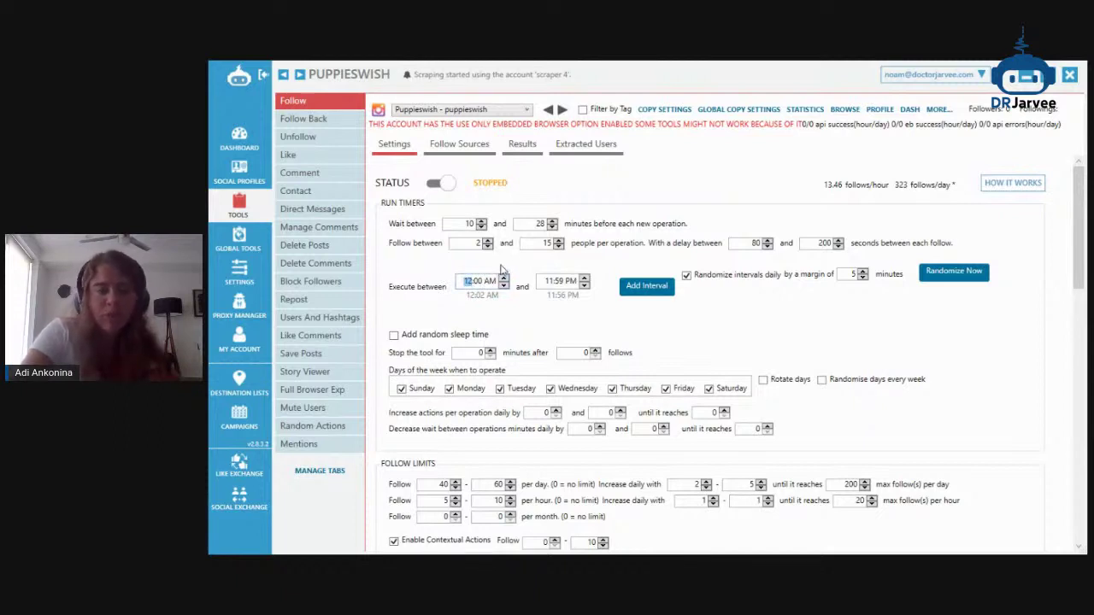
double_click(851, 275)
text(18)
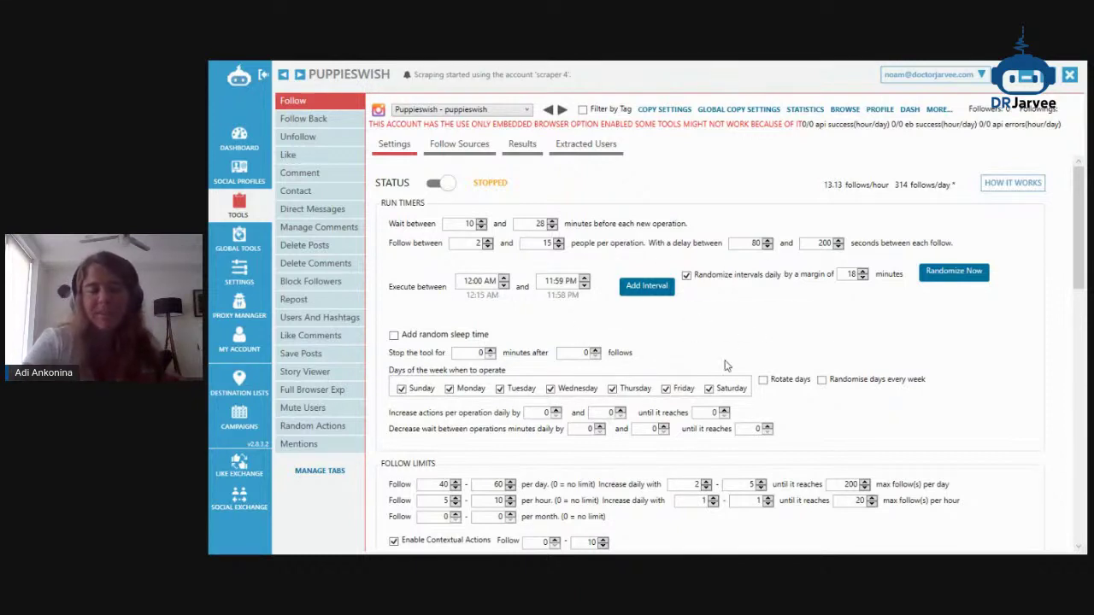
click(472, 336)
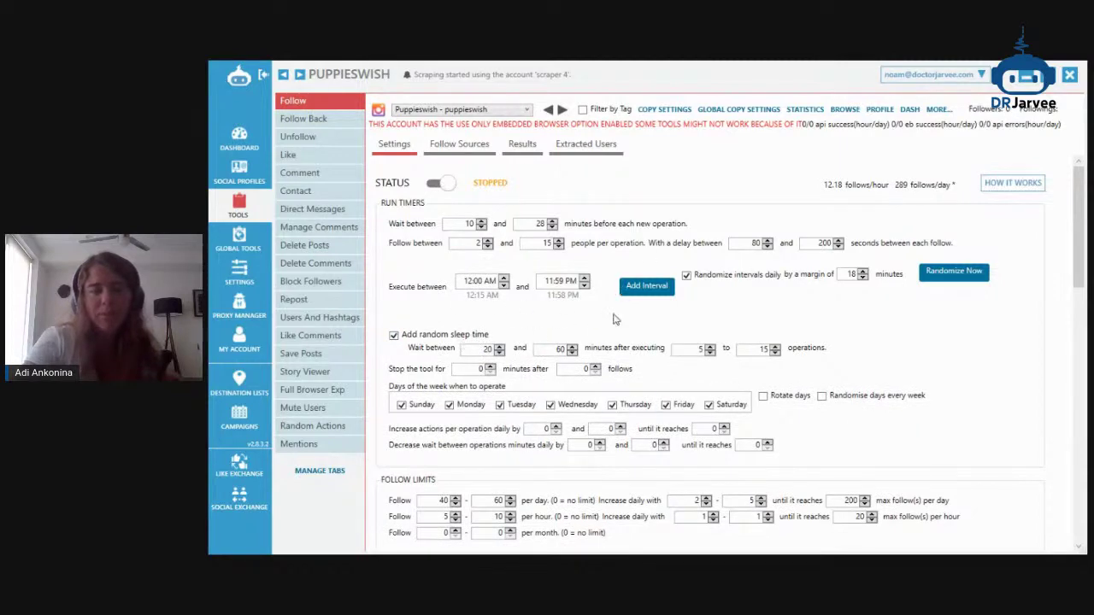
Turn off rotating and weekly-randomized days, and re-enable Monday through Thursday as operating days
scroll(652, 376, down, 1)
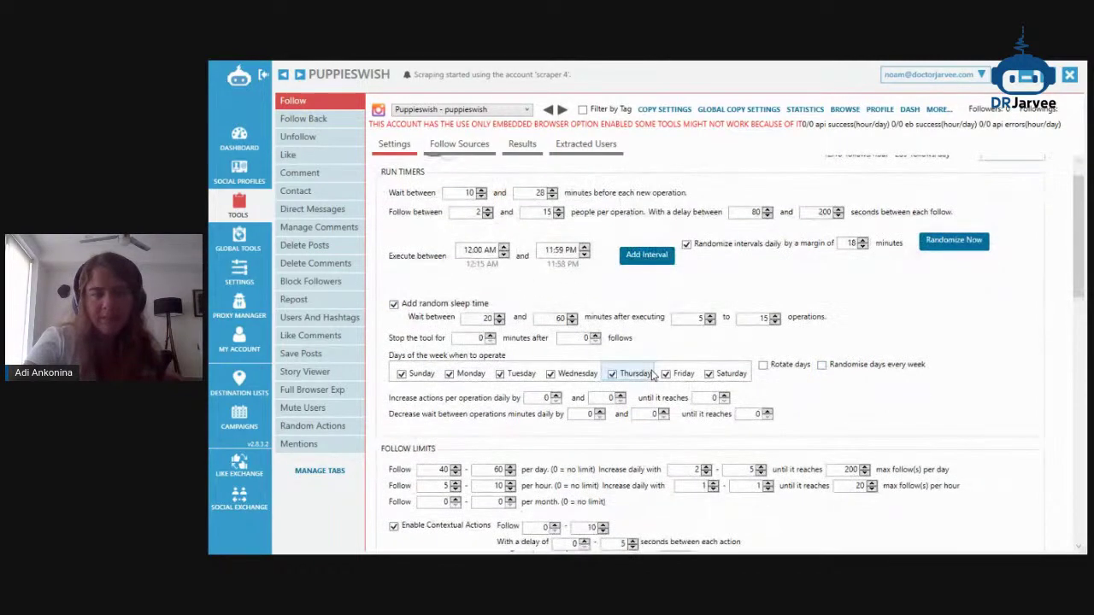
click(1026, 78)
scroll(610, 385, down, 5)
scroll(562, 277, up, 1)
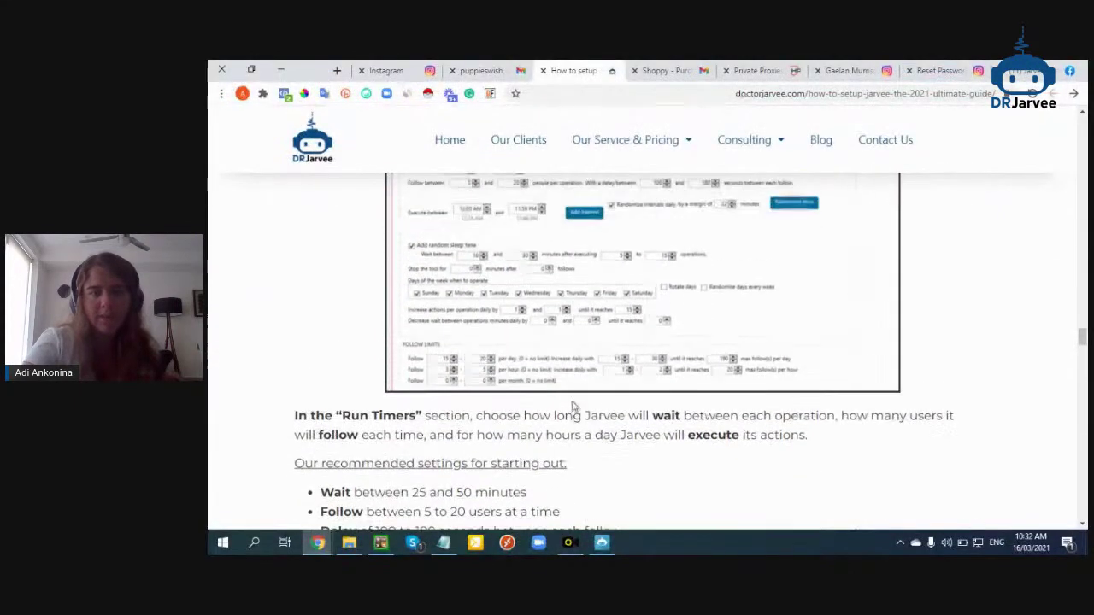
click(602, 542)
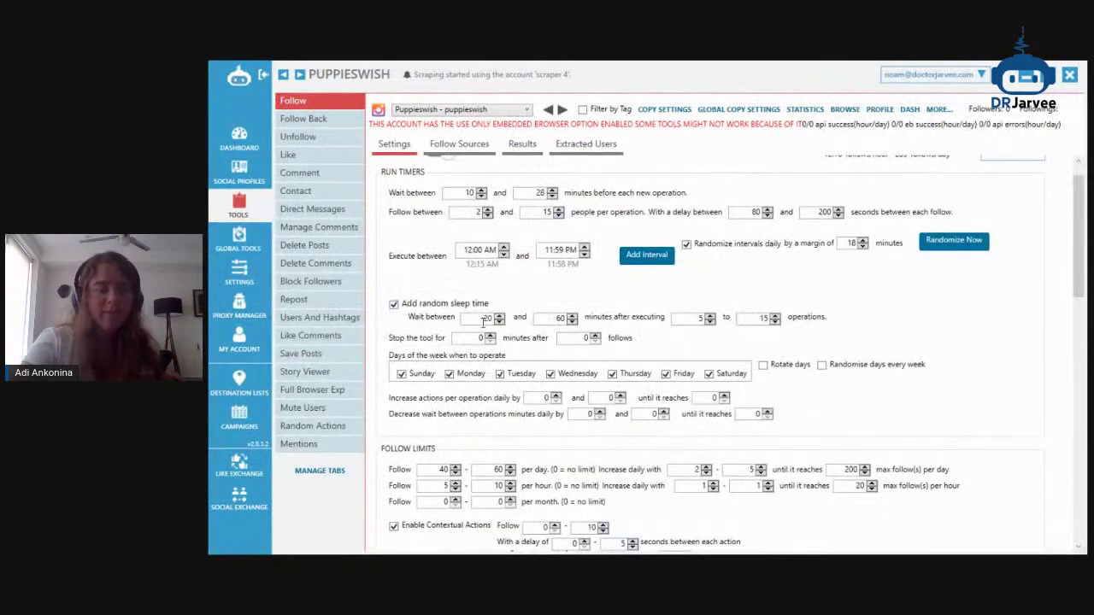
scroll(483, 334, down, 1)
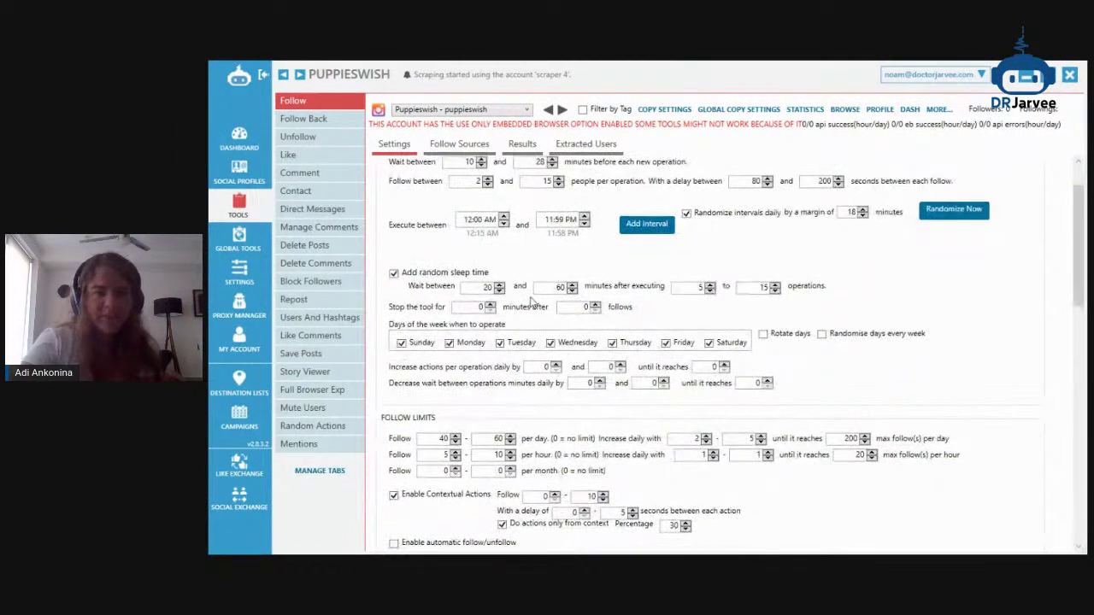
click(765, 334)
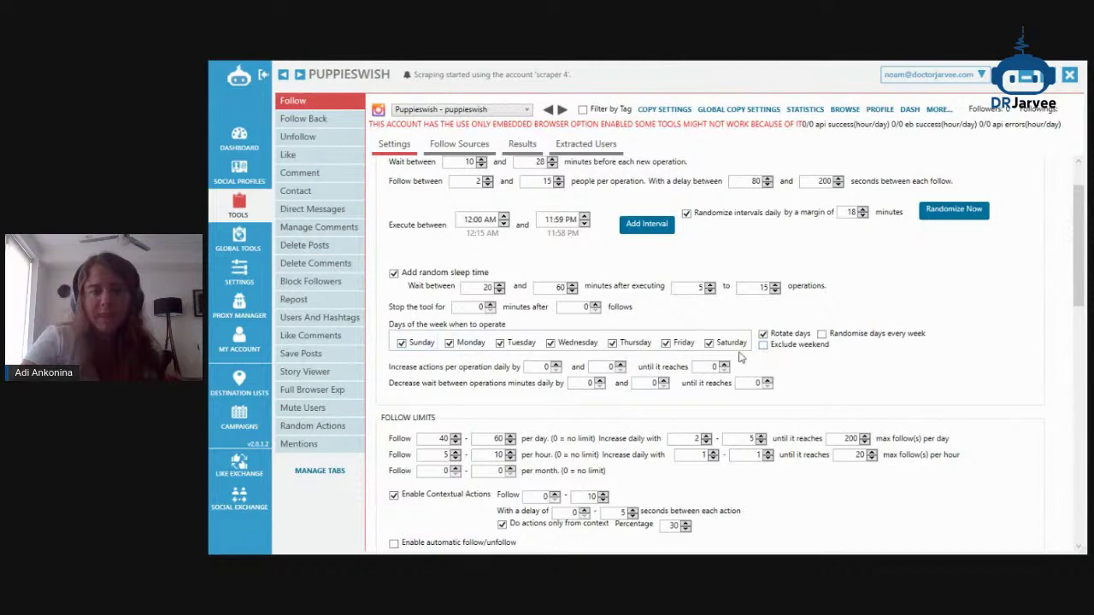
click(764, 334)
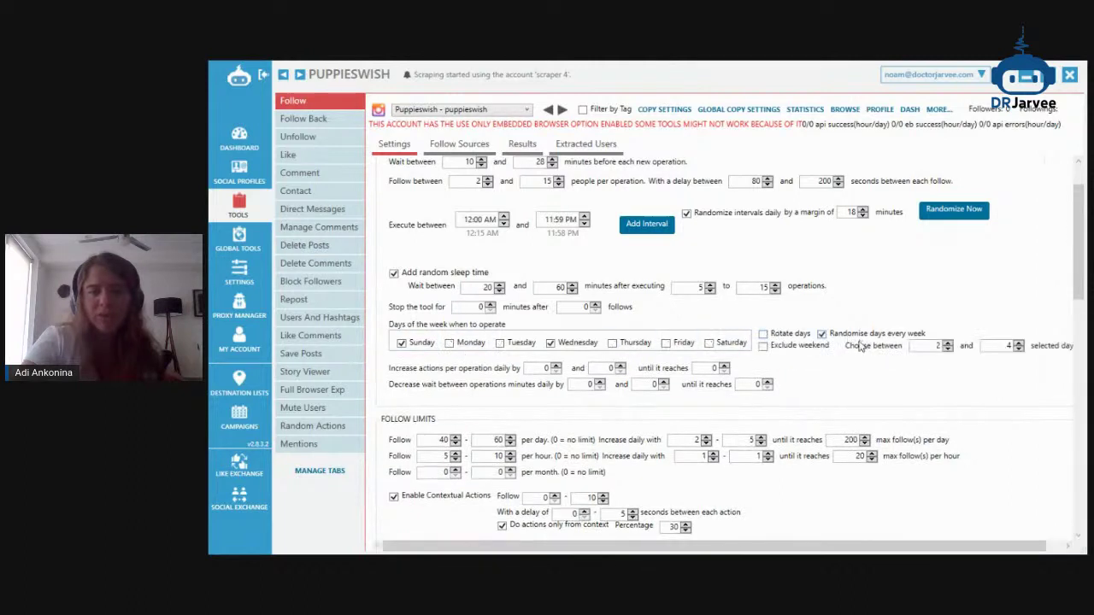
click(822, 334)
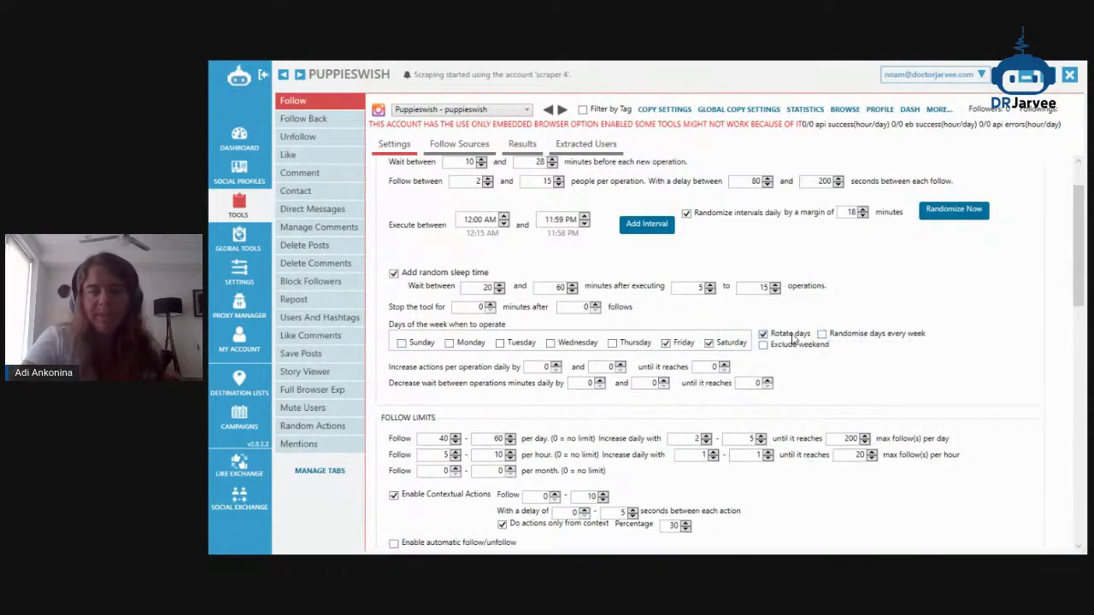
click(623, 343)
click(566, 343)
click(513, 343)
click(459, 345)
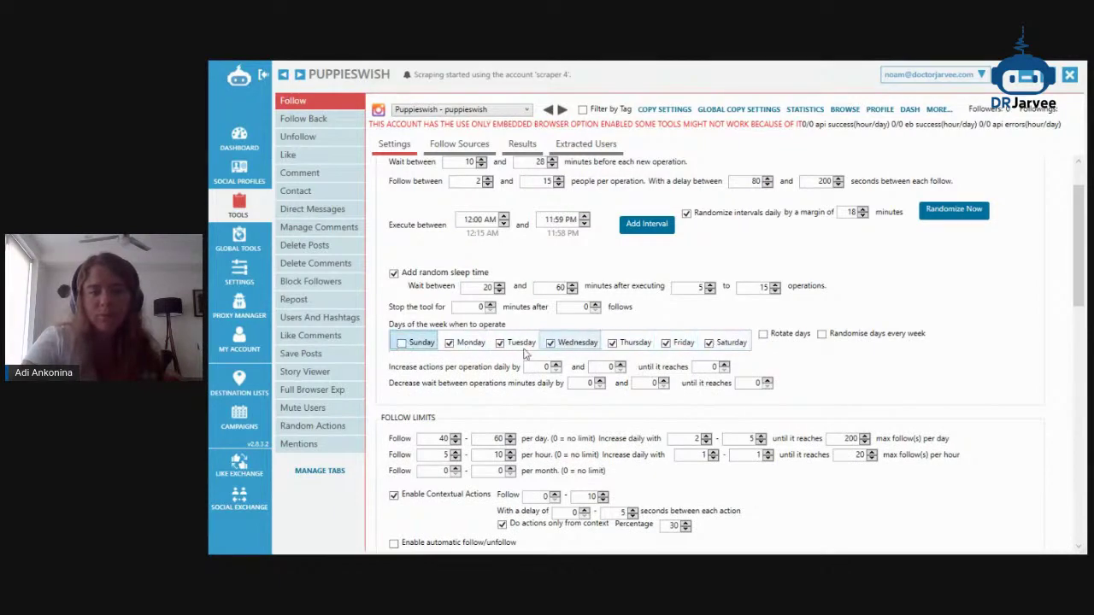
scroll(665, 370, down, 1)
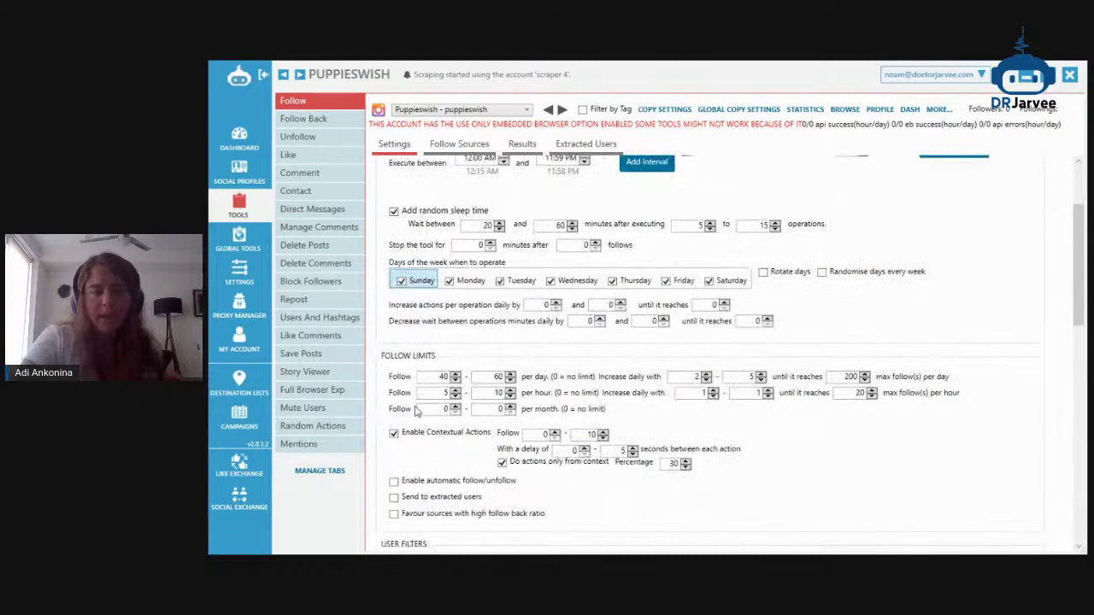
click(1019, 79)
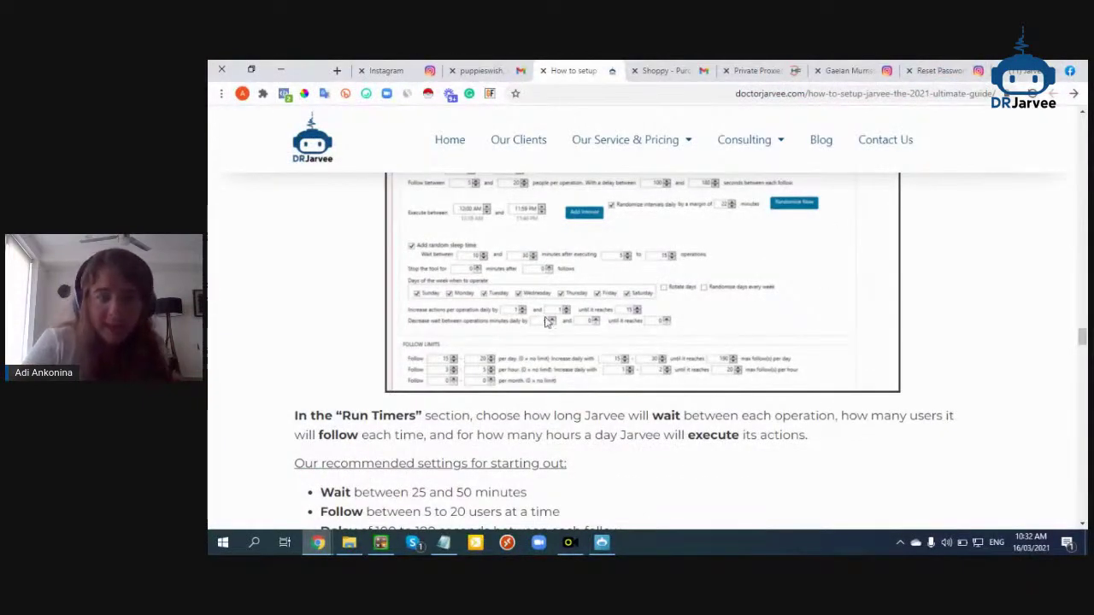
Set daily follows to 15–30, with a daily maximum of 190
click(602, 543)
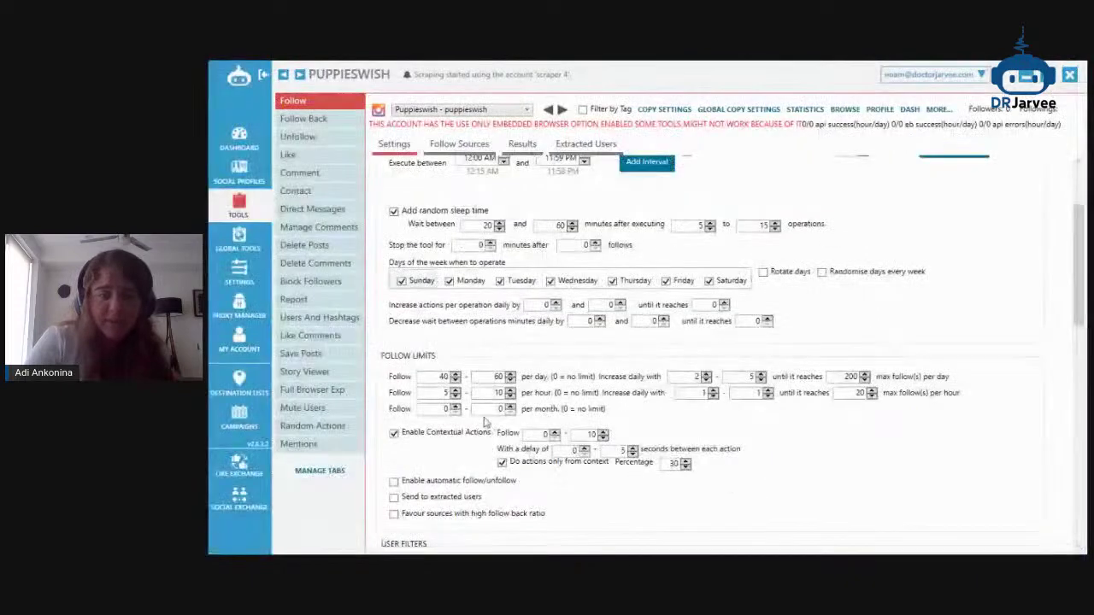
text(15)
key(Tab)
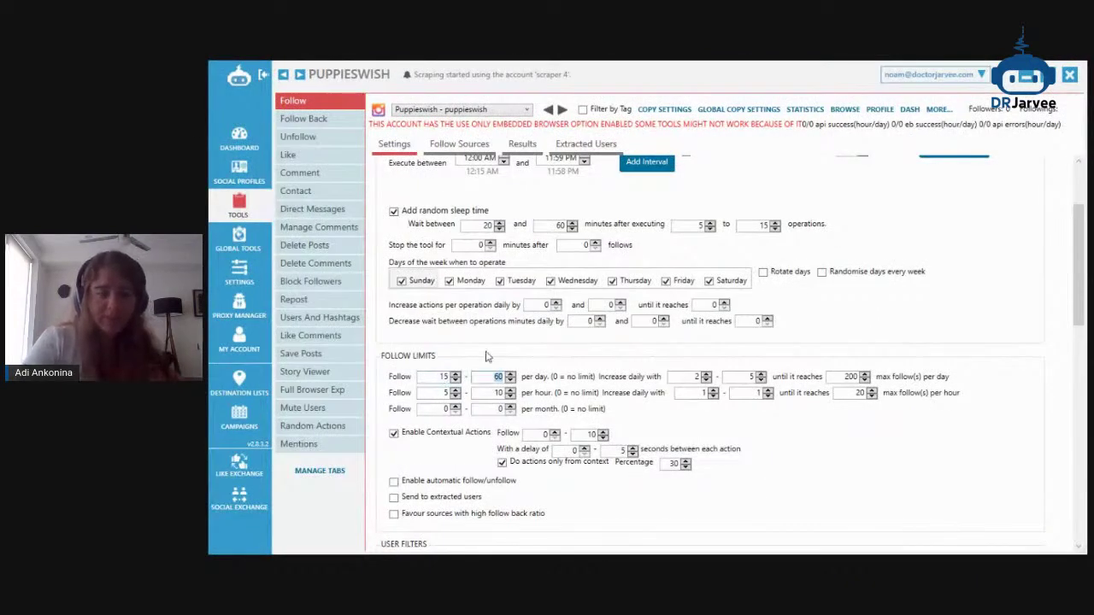
text(30)
key(Tab)
key(Tab)
text(3)
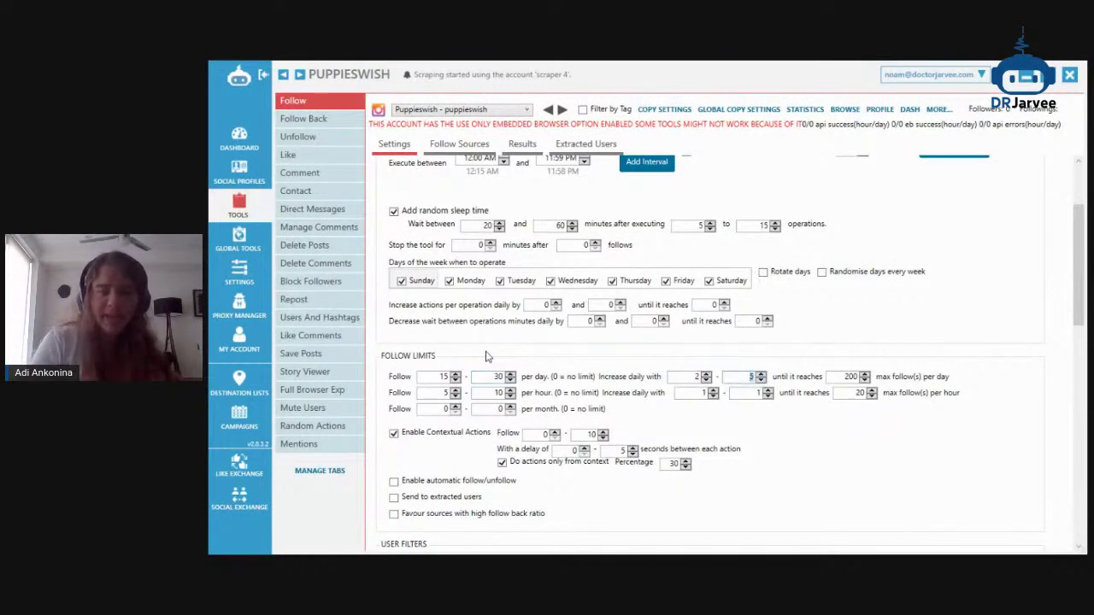
text(0)
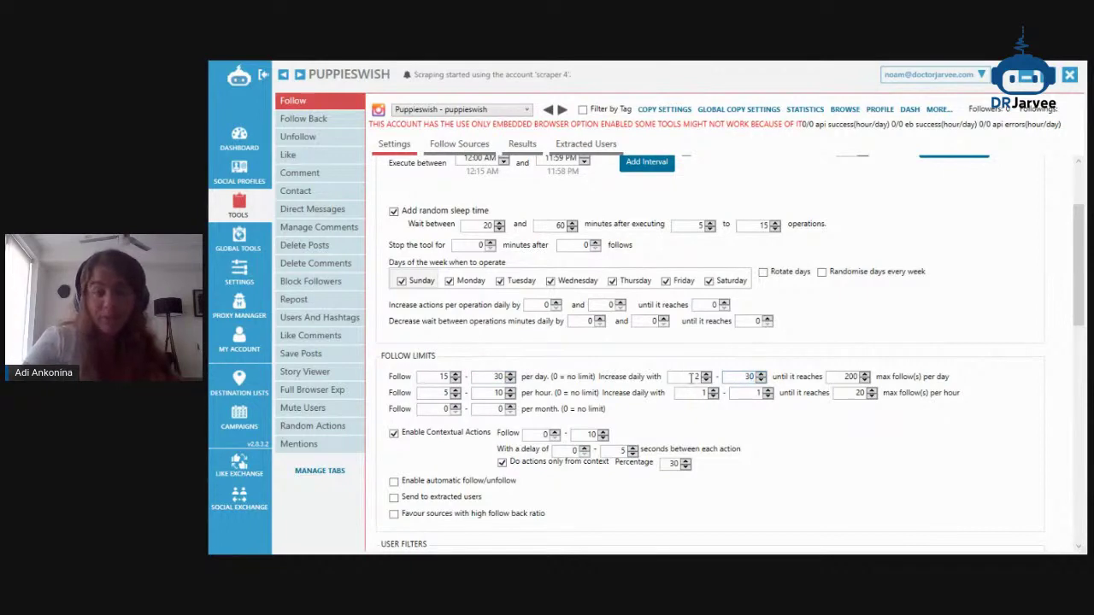
double_click(844, 377)
text(190)
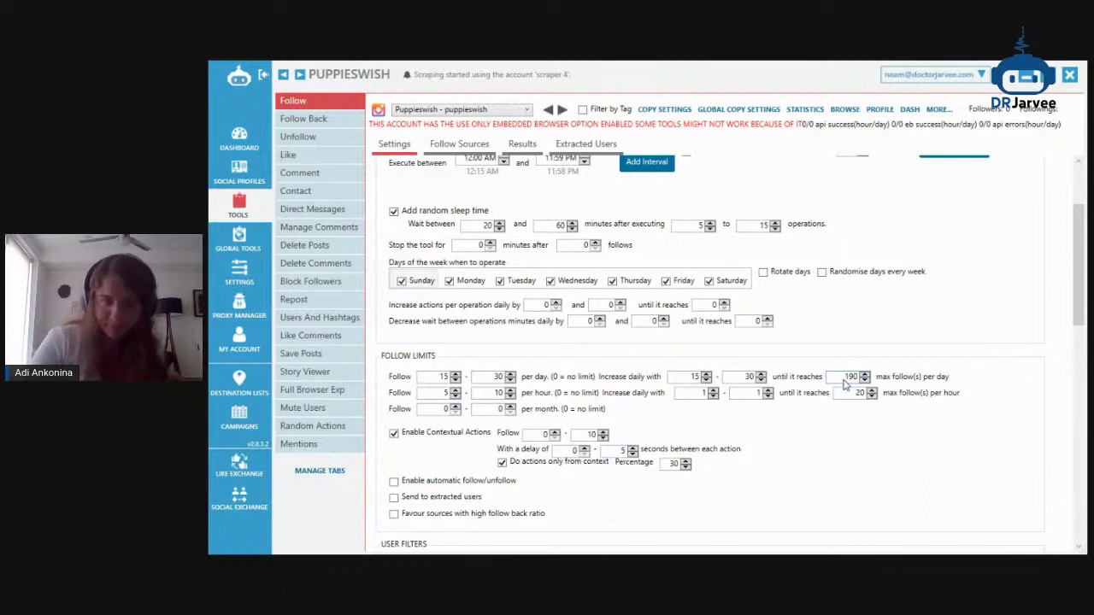
Set hourly follows to 3–5 with a maximum of 13 follows per hour
click(1030, 79)
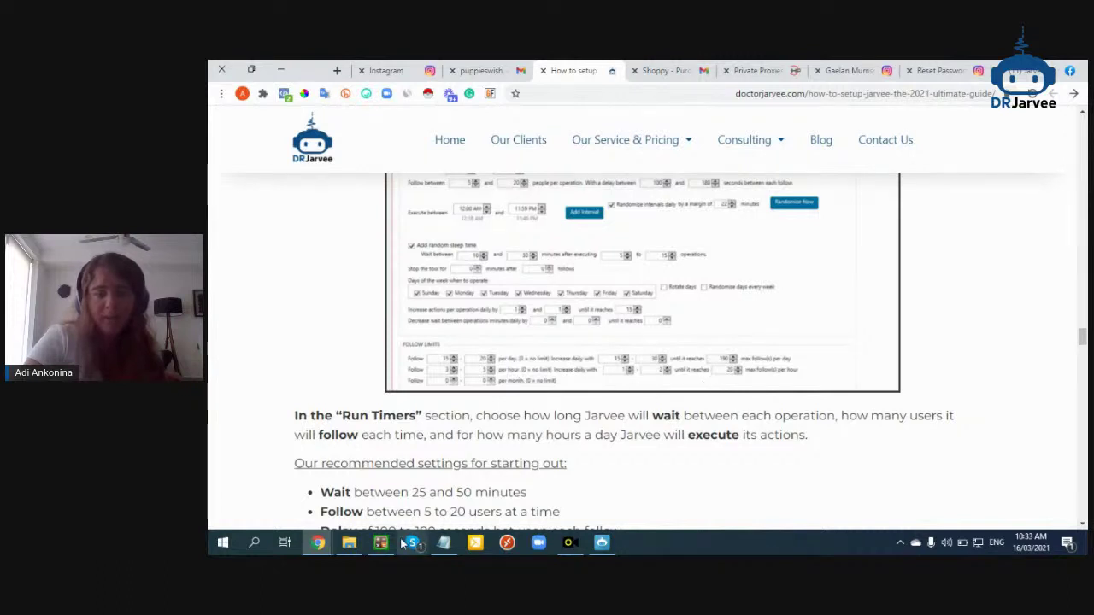
click(331, 544)
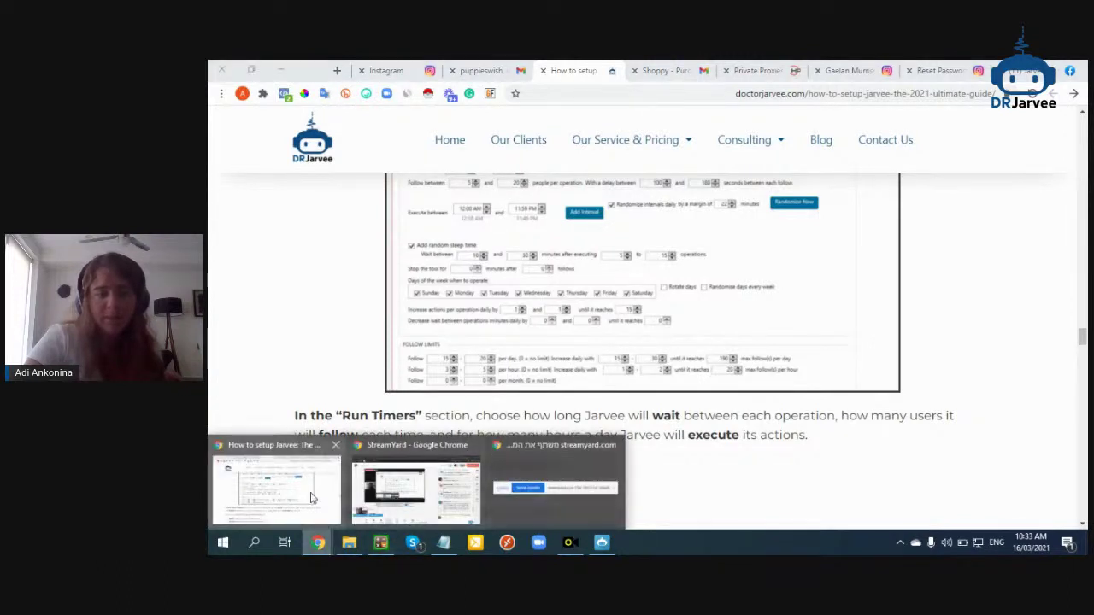
click(368, 492)
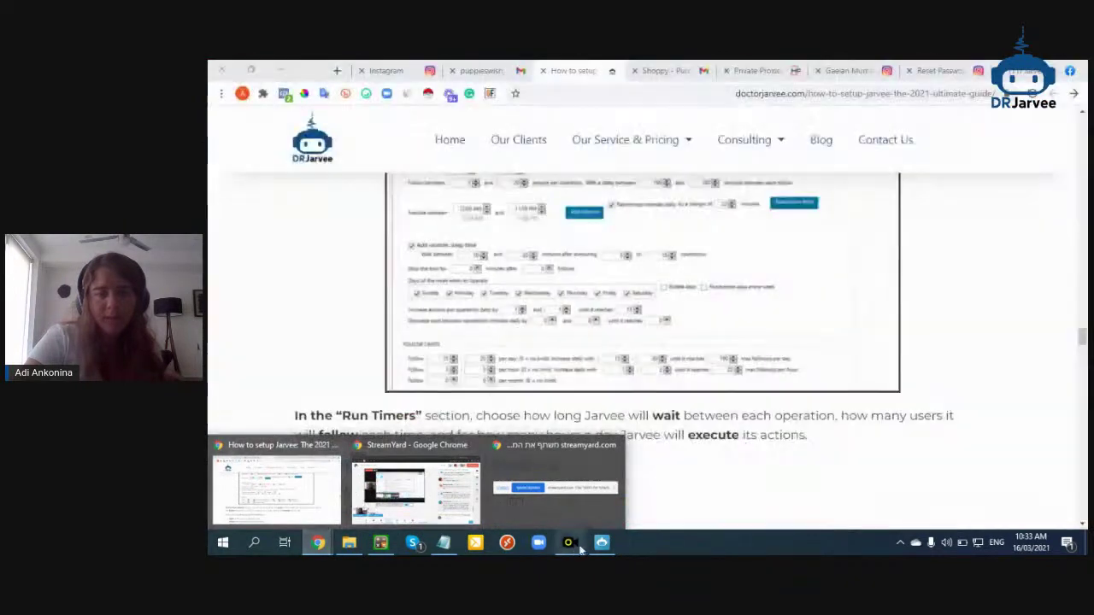
click(602, 542)
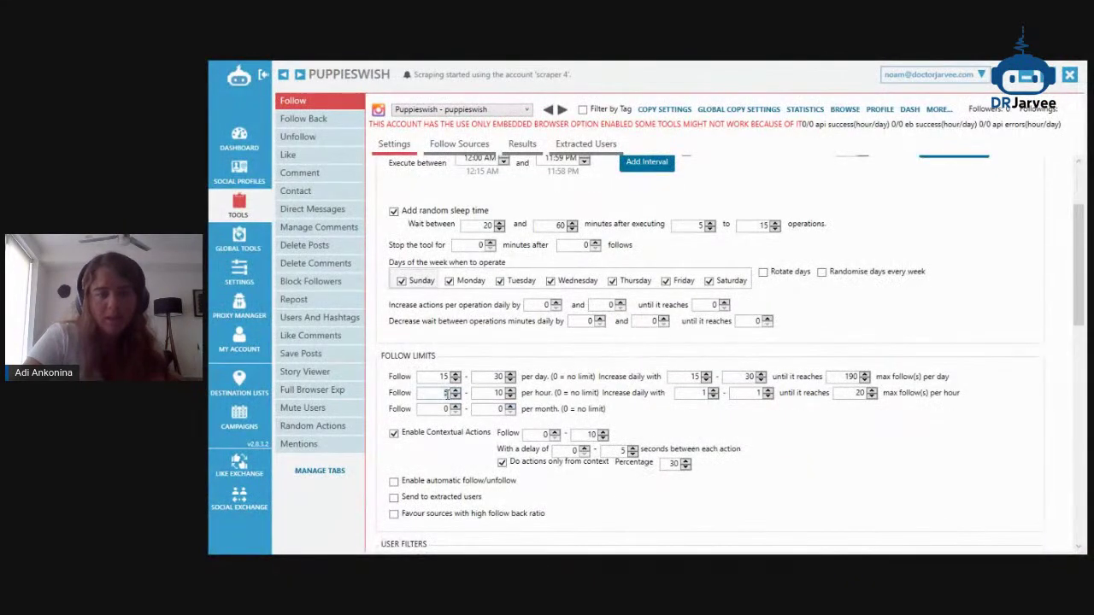
click(598, 544)
click(599, 543)
text(3)
key(Tab)
key(Tab)
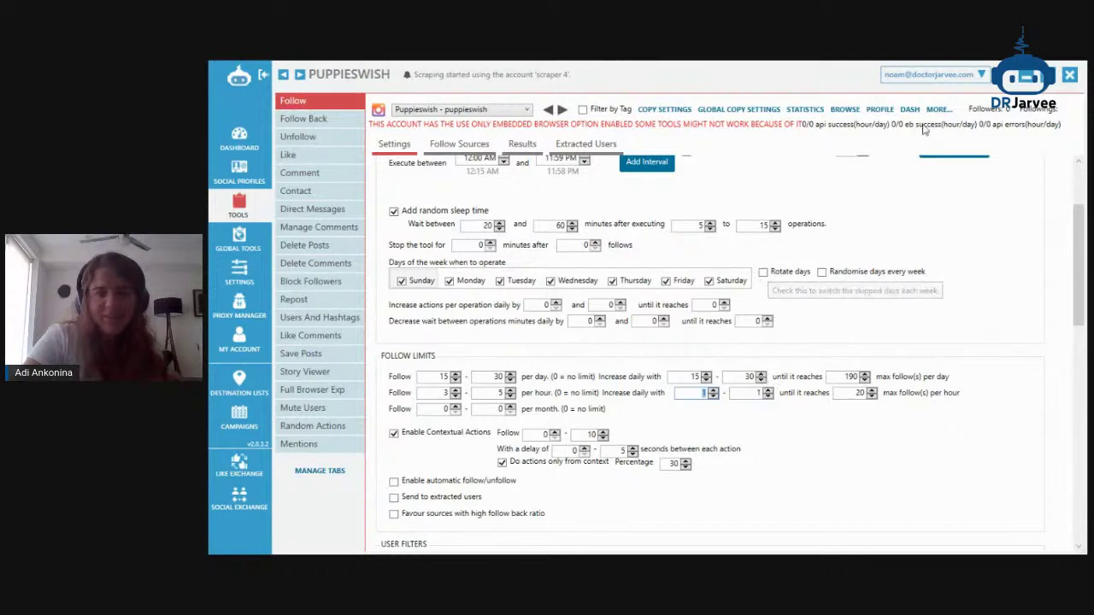
key(alt+Tab)
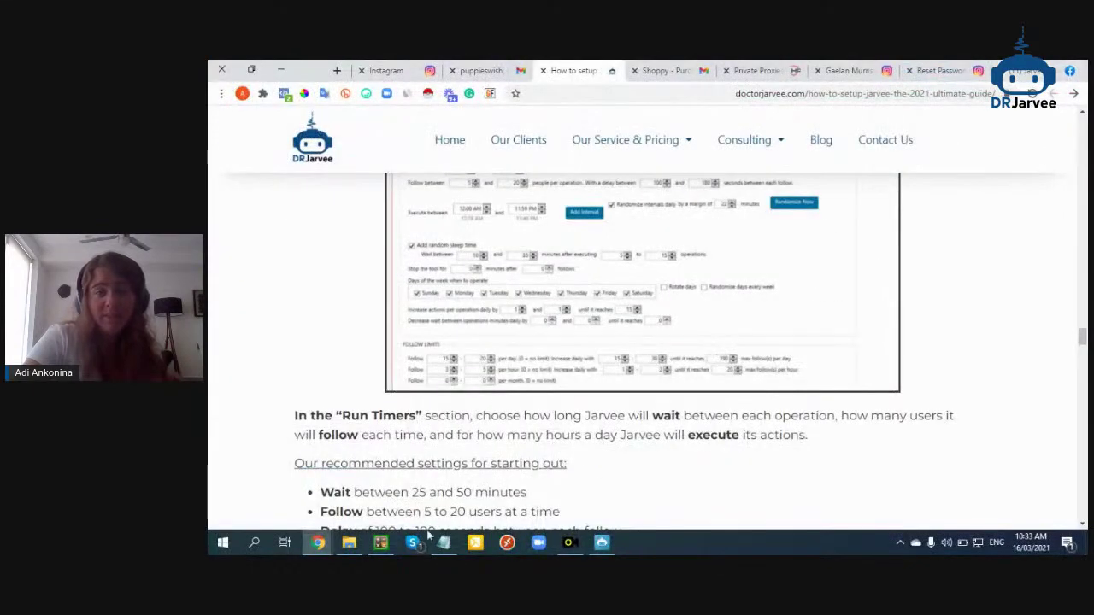
click(602, 543)
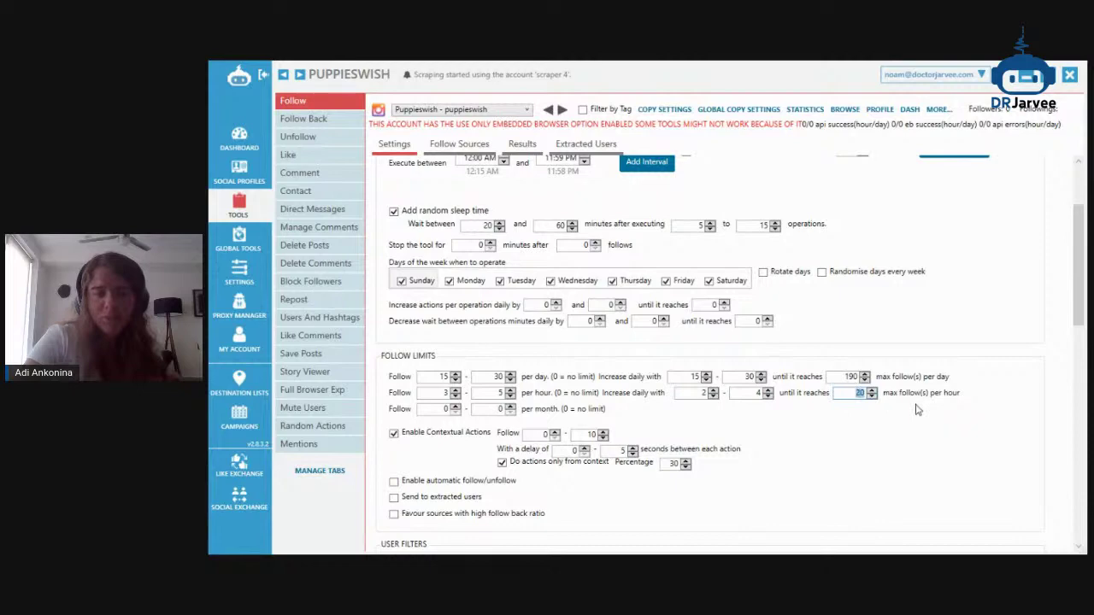
scroll(916, 411, up, 2)
scroll(925, 344, up, 1)
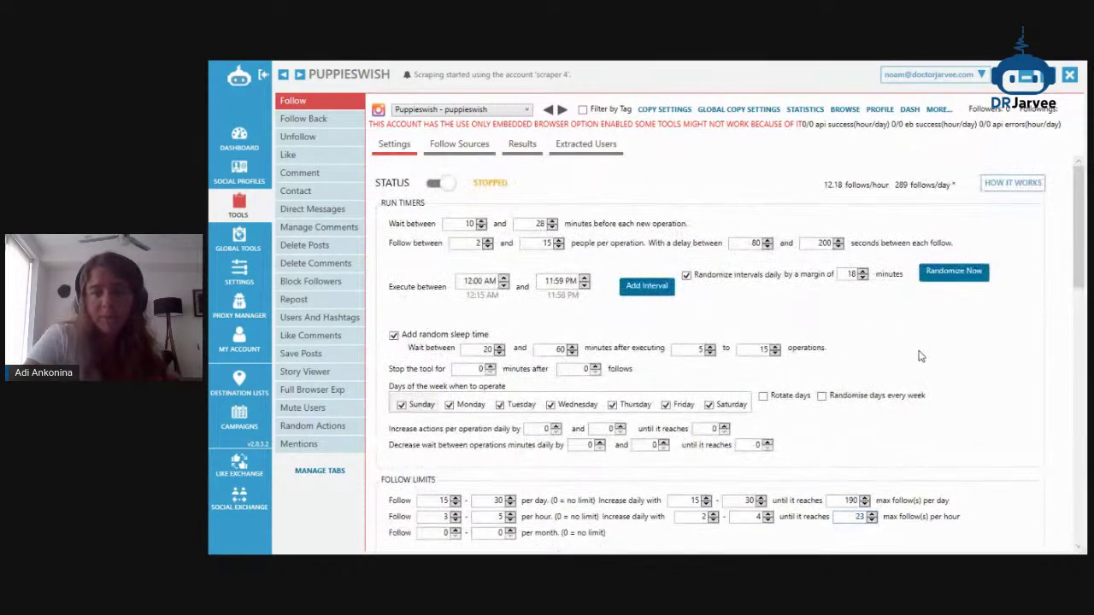
scroll(921, 353, down, 2)
drag(855, 454, 898, 457)
text(13)
scroll(938, 371, up, 1)
scroll(857, 188, down, 7)
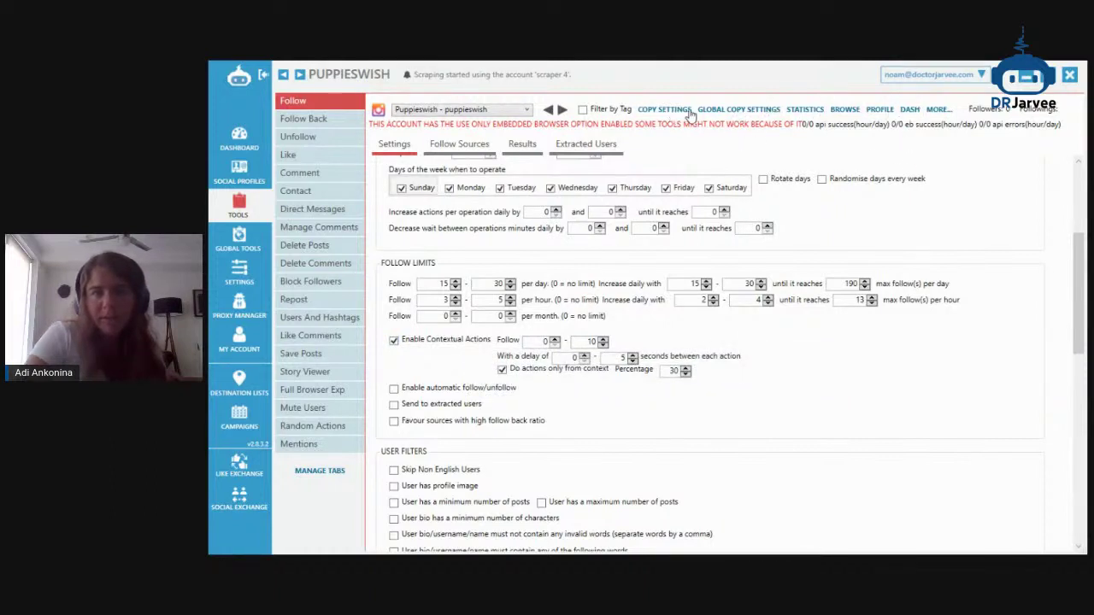
In Jarvee's built-in browser, open Instagram and follow a cat account from a profile's followers
click(854, 112)
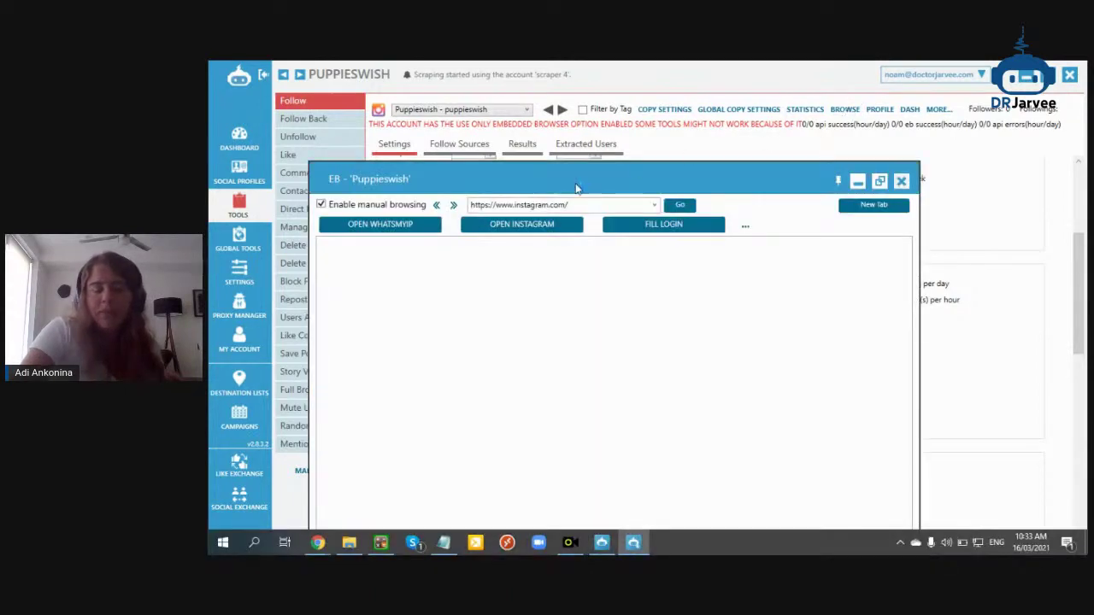
drag(576, 188, 648, 136)
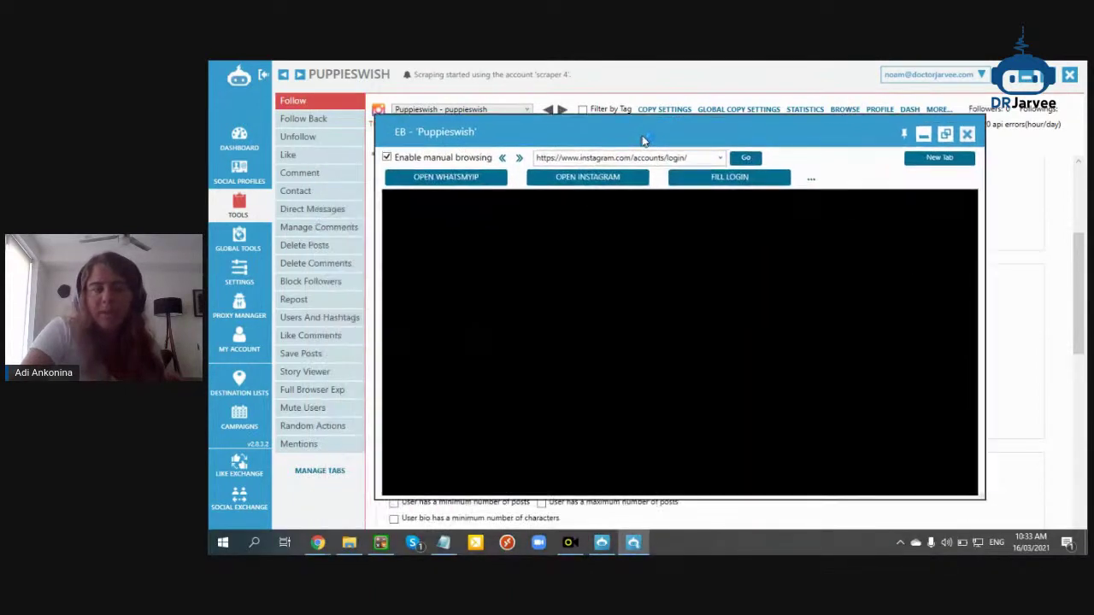
click(609, 175)
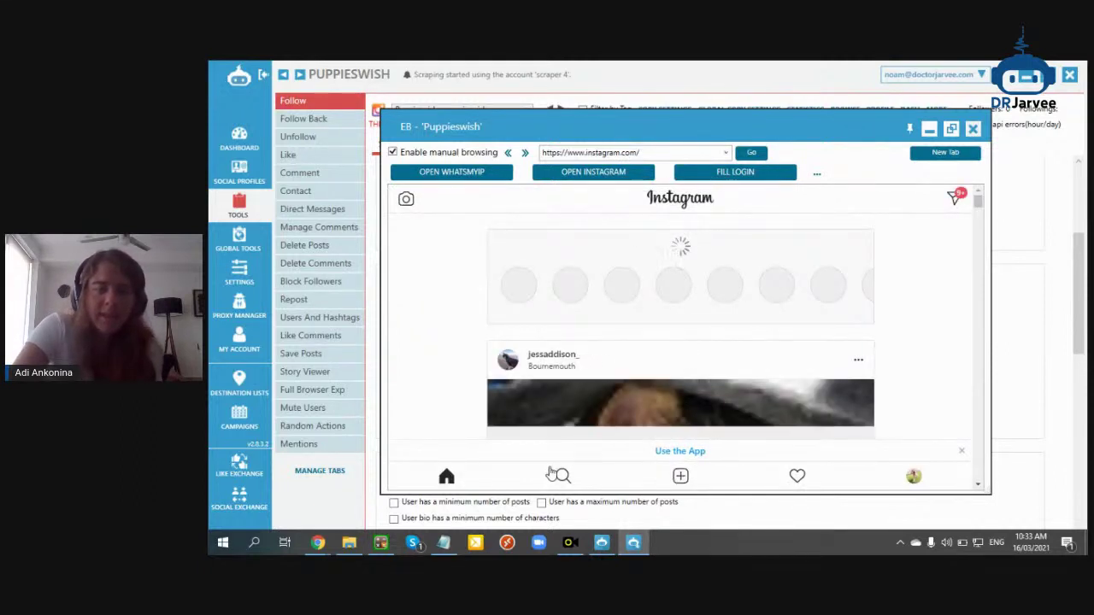
click(559, 359)
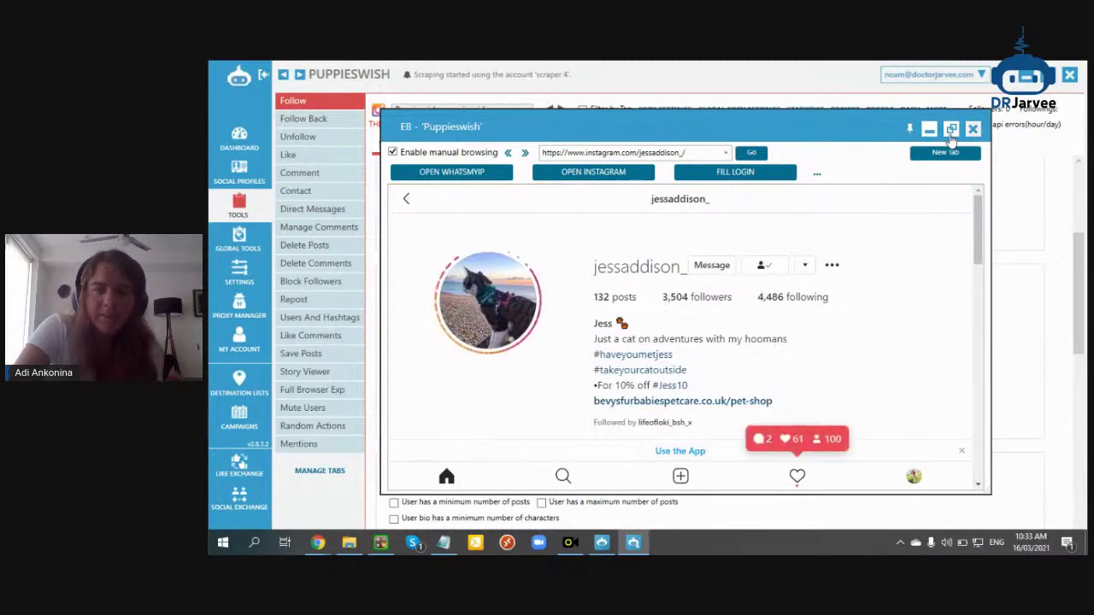
click(950, 128)
click(637, 255)
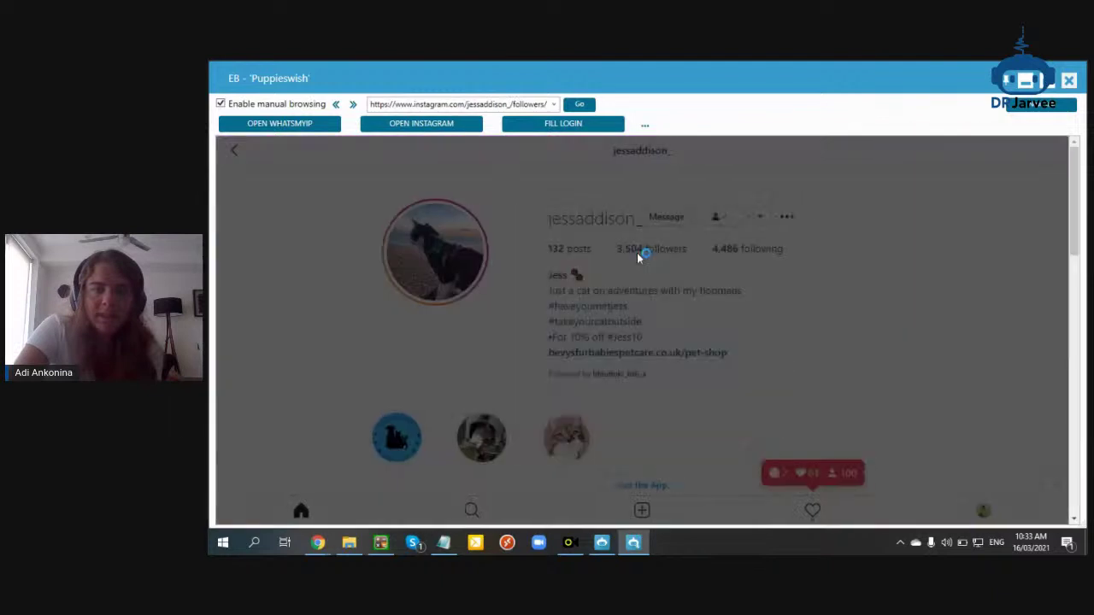
click(592, 300)
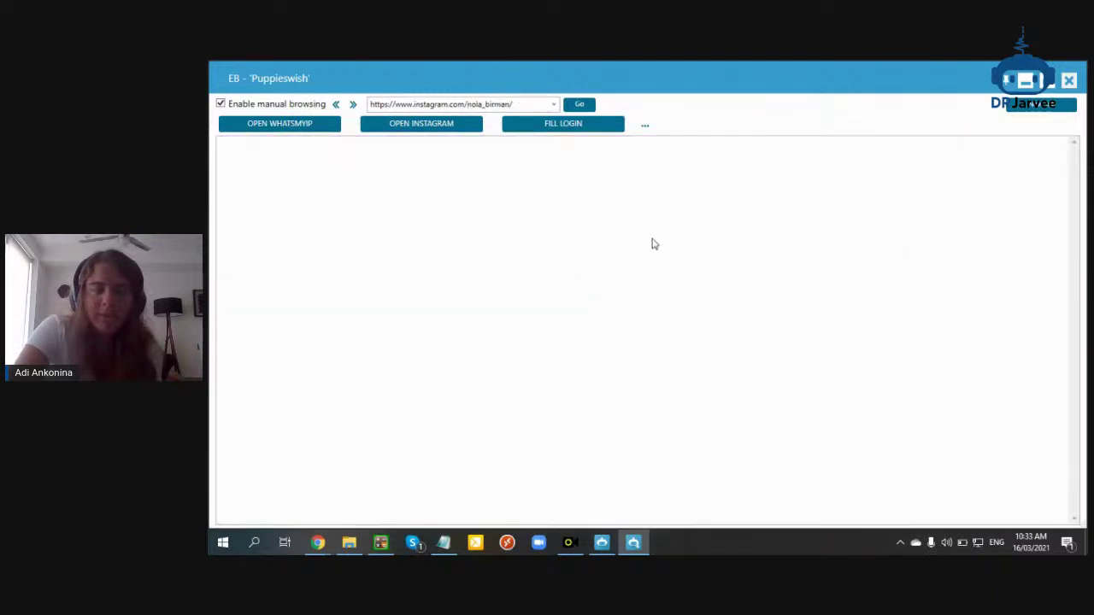
click(671, 221)
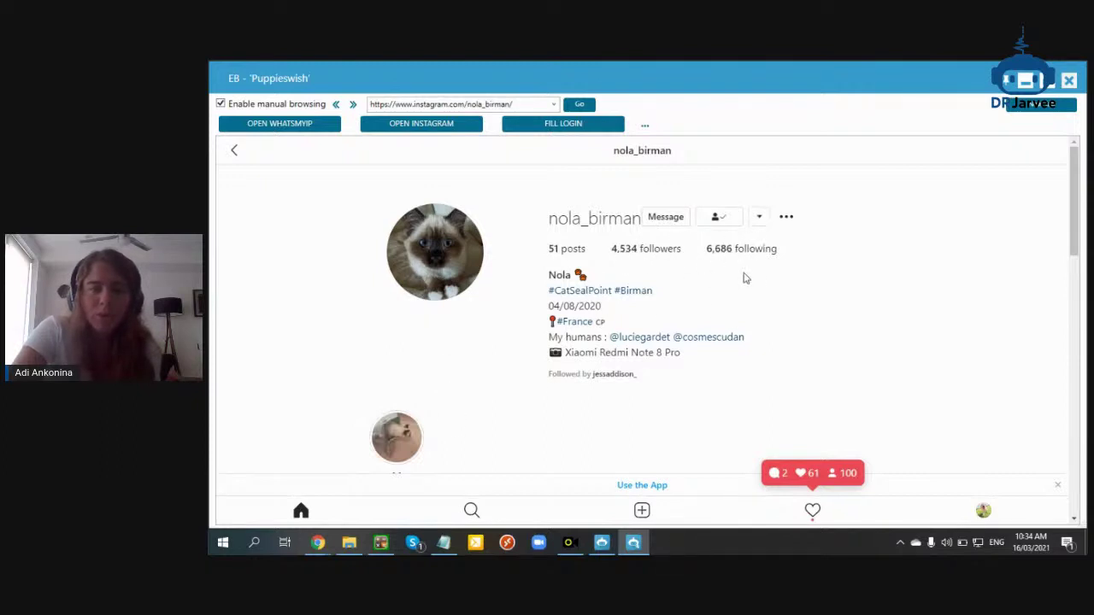
Follow three accounts from the cat account's follower list, then close the built-in browser
scroll(744, 284, down, 1)
scroll(750, 283, down, 1)
scroll(761, 256, up, 2)
click(786, 217)
click(767, 235)
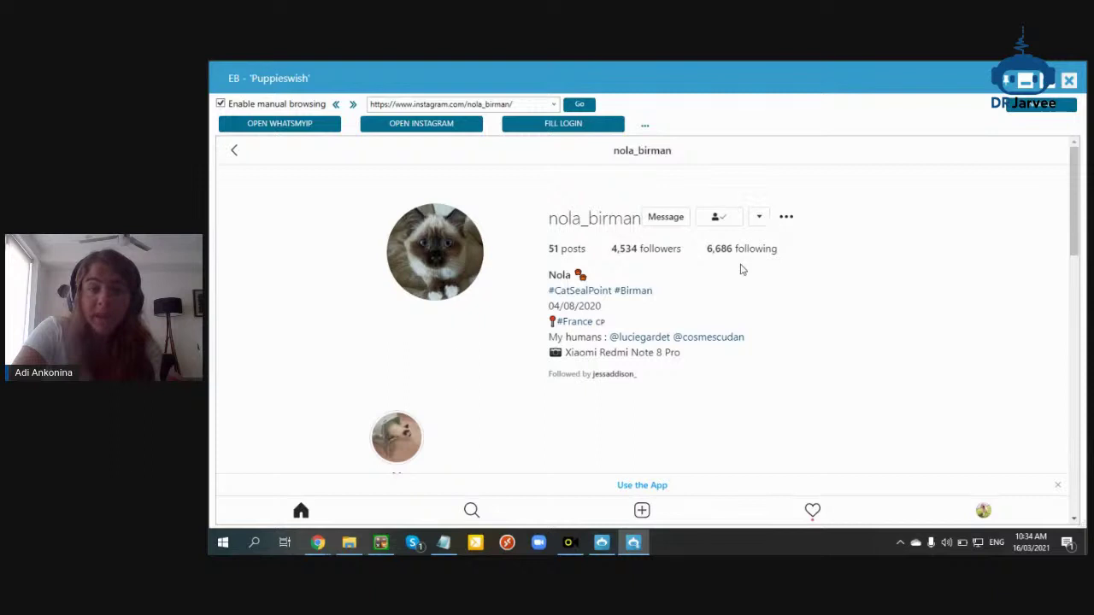
scroll(743, 265, down, 2)
scroll(740, 278, up, 2)
click(632, 251)
click(738, 308)
click(735, 335)
click(734, 363)
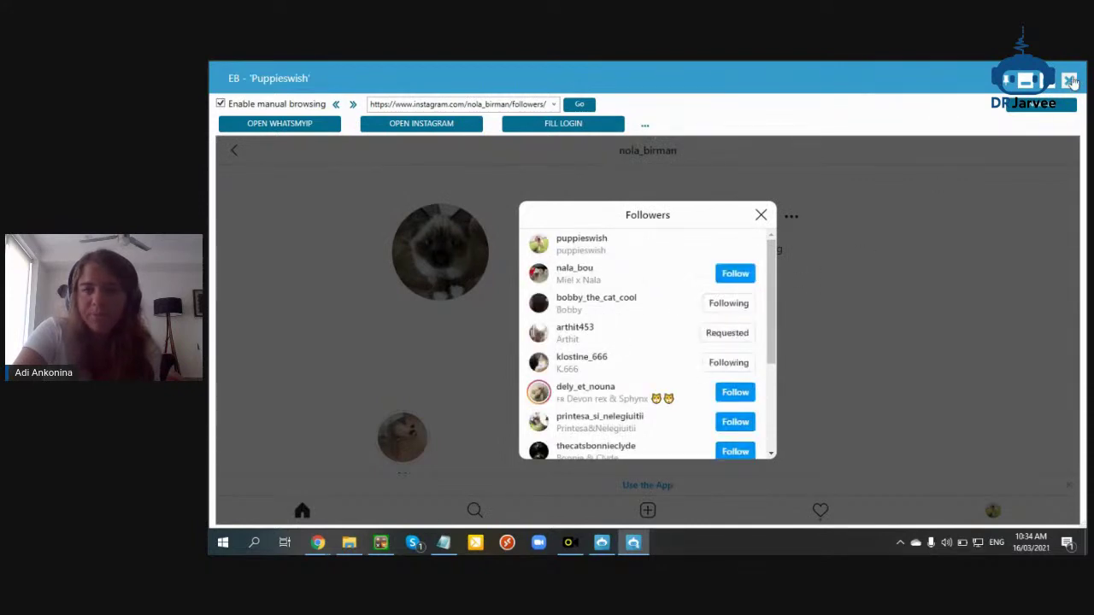
click(1070, 80)
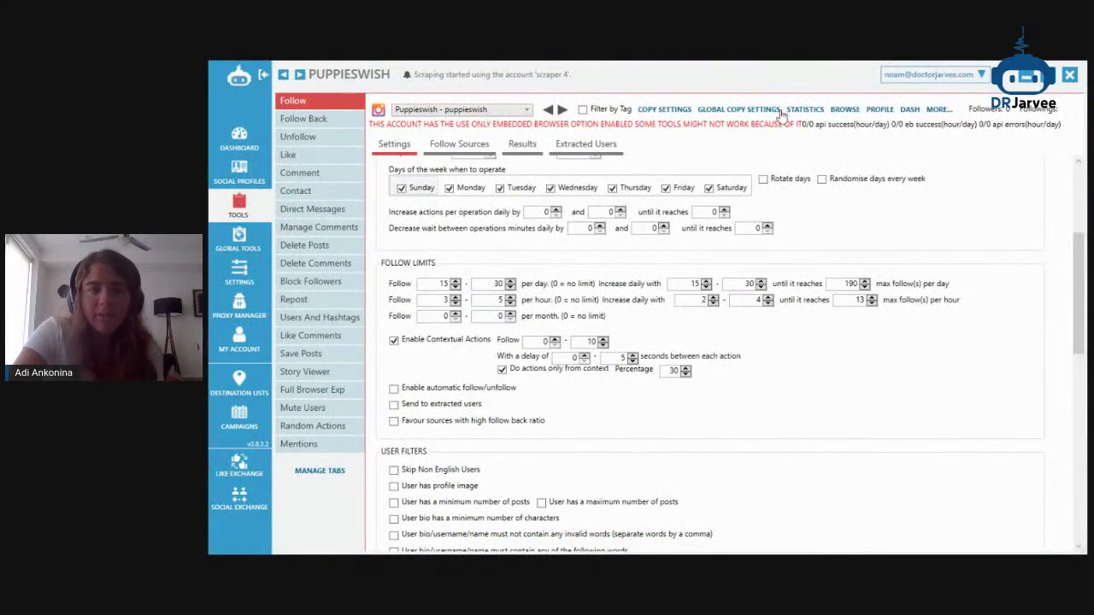
Set contextual actions to follow 0–6 with a 2–10 second delay between actions
key(alt+Tab)
scroll(586, 331, up, 1)
scroll(586, 331, down, 1)
scroll(586, 345, down, 6)
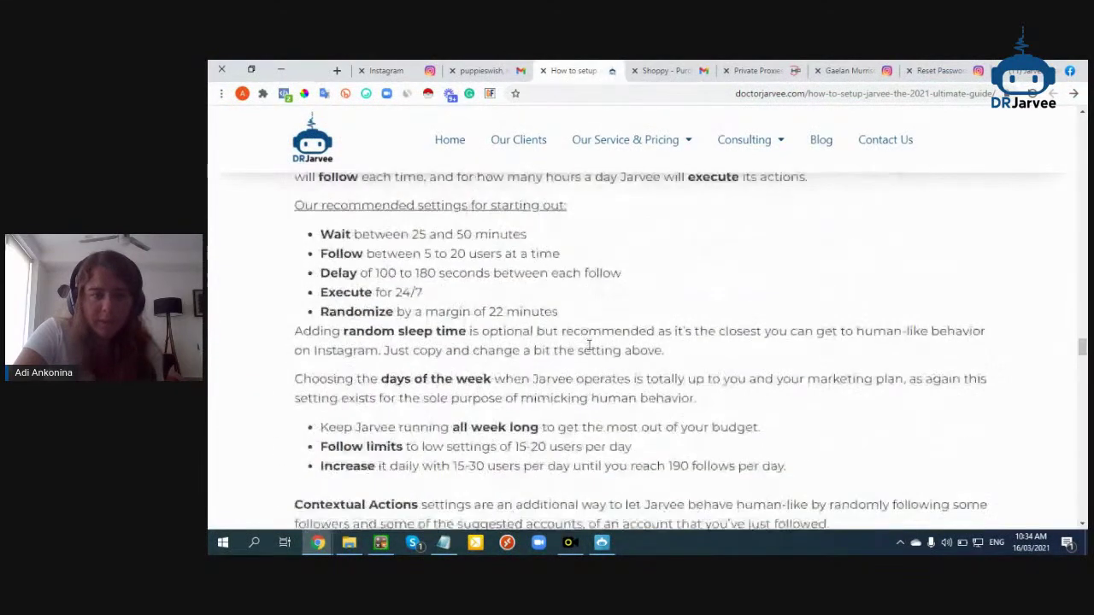
scroll(589, 345, down, 2)
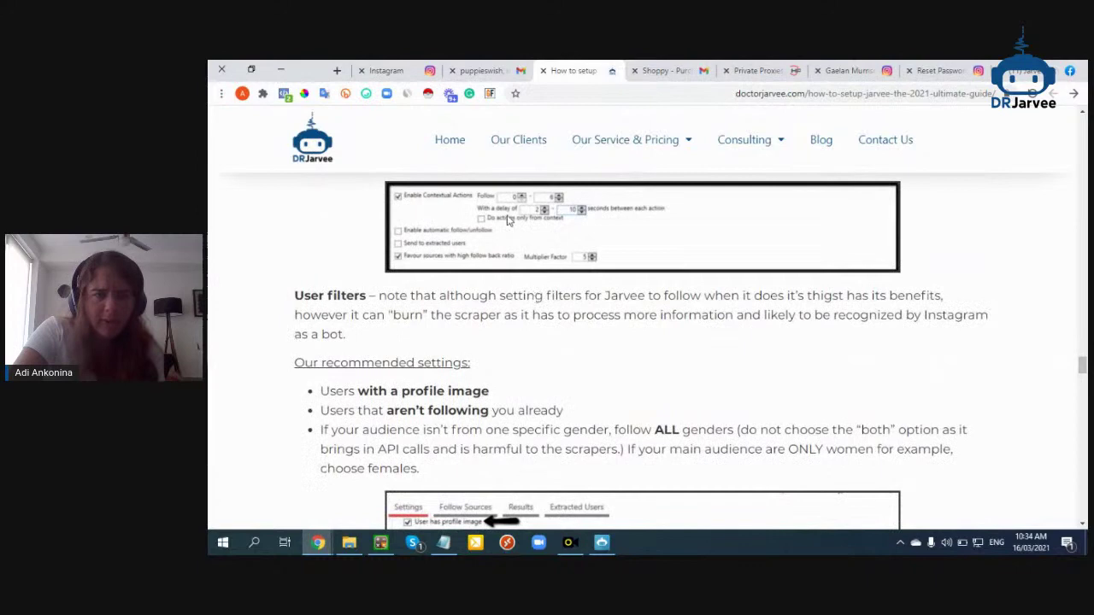
key(alt+Tab)
double_click(580, 343)
text(6)
click(562, 359)
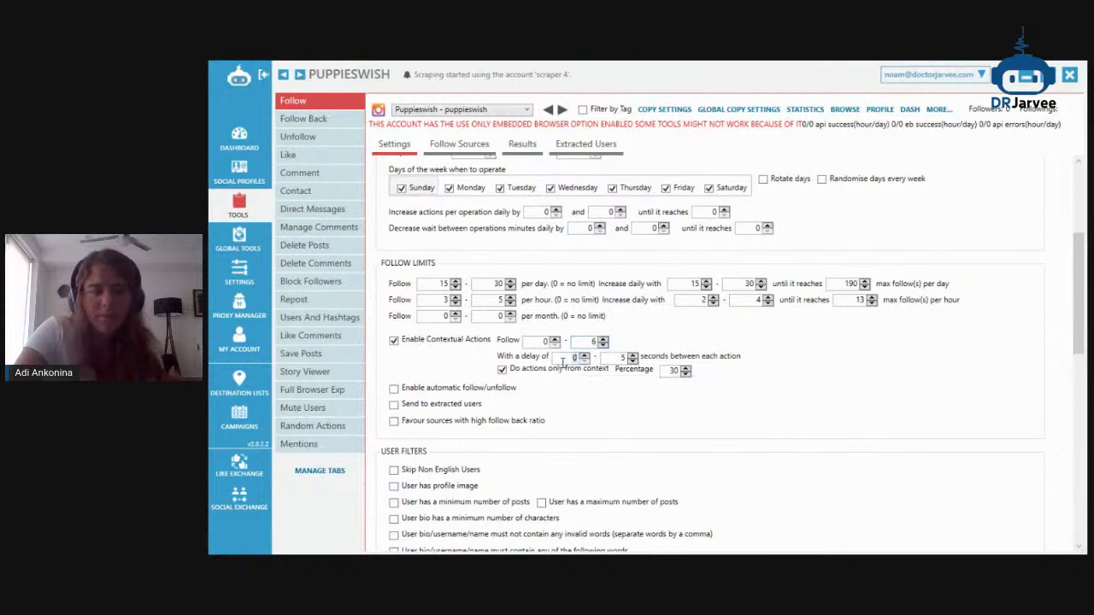
text(2)
double_click(611, 359)
text(10)
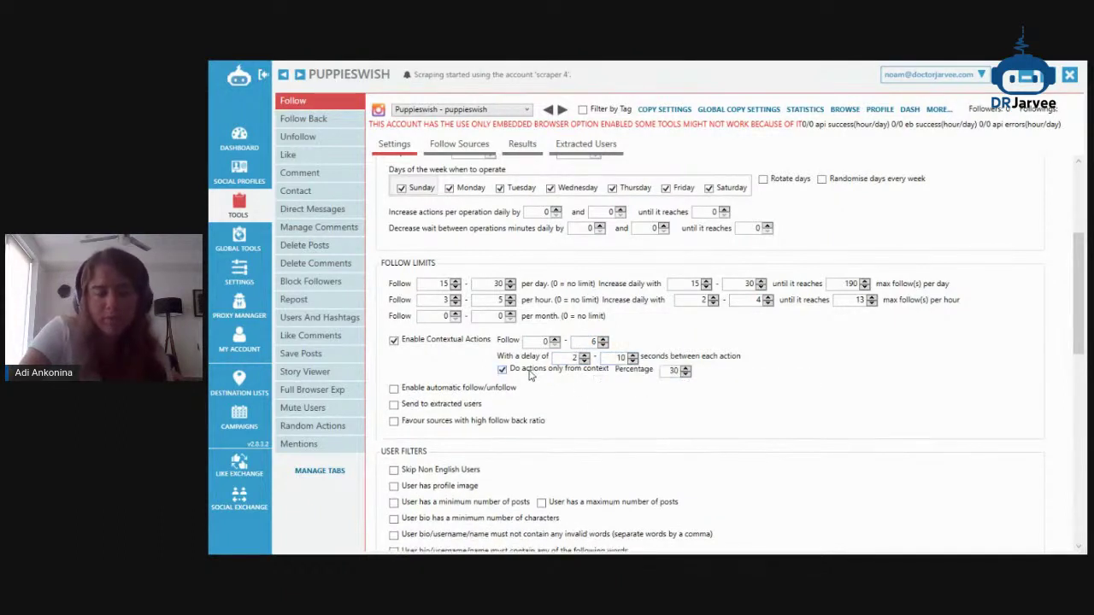
Uncheck 'Do actions only from context', leave automatic follow/unfollow off, and favour high follow-back sources
click(529, 373)
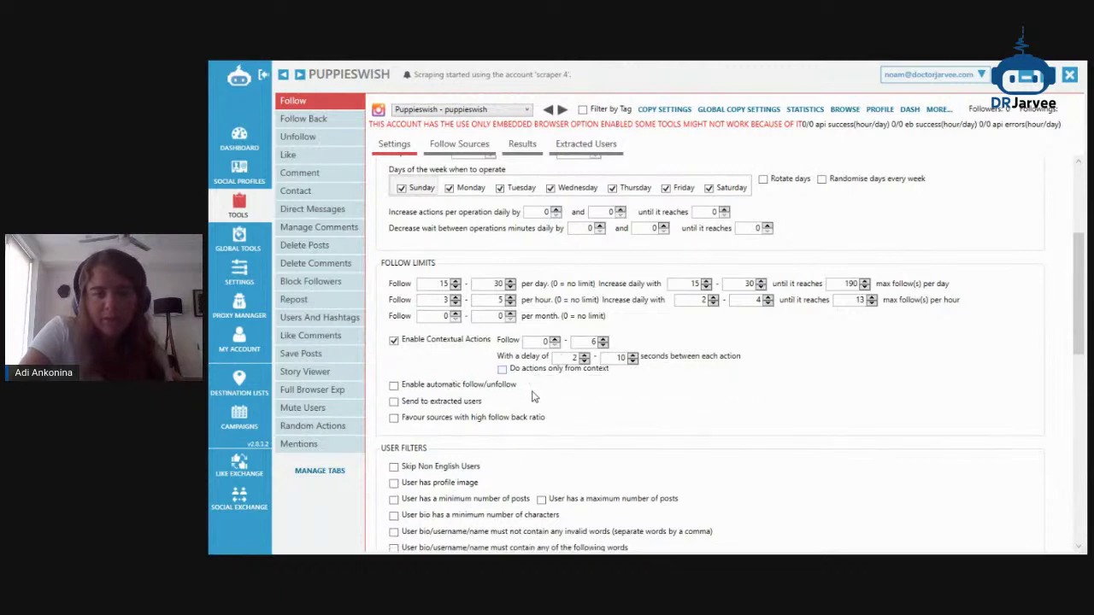
click(428, 386)
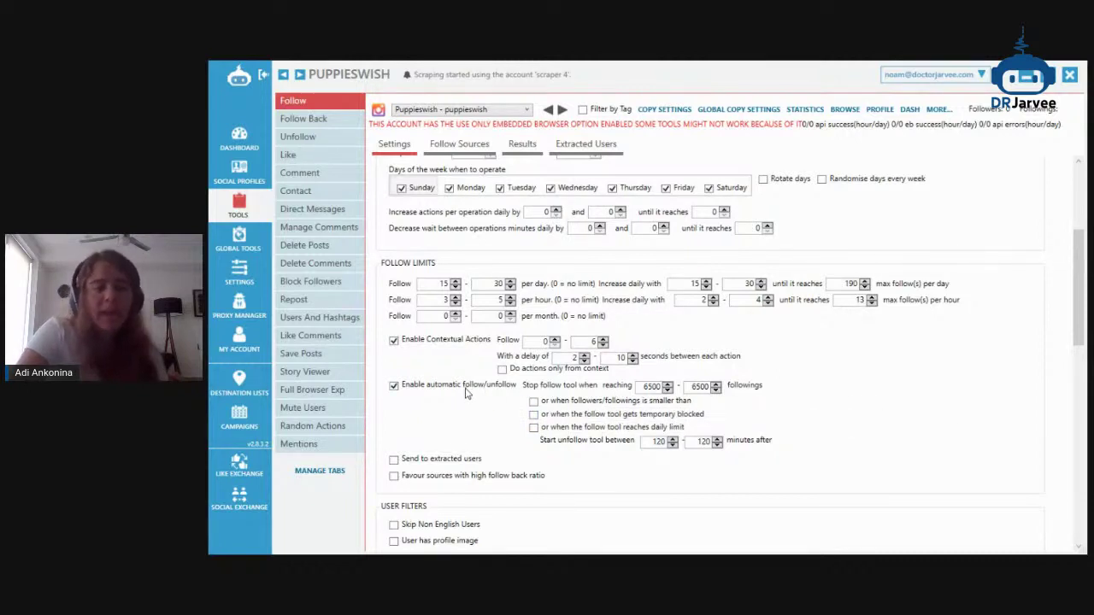
click(466, 389)
scroll(468, 391, down, 1)
click(444, 386)
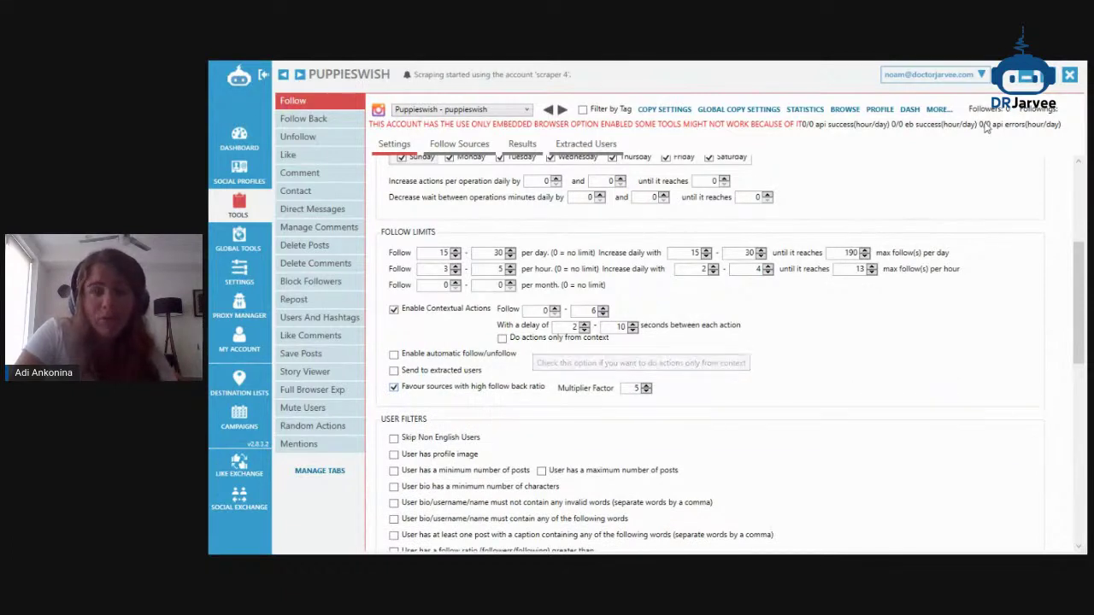
key(alt+Tab)
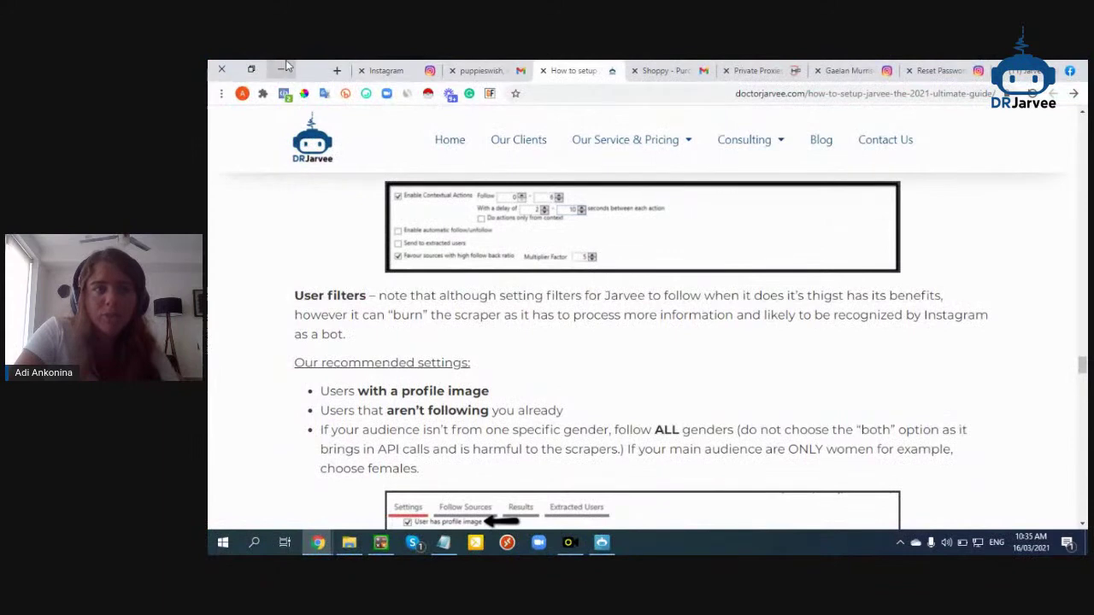
Open desktop image '1' in Photos and zoom to its Followers Gain column
click(282, 69)
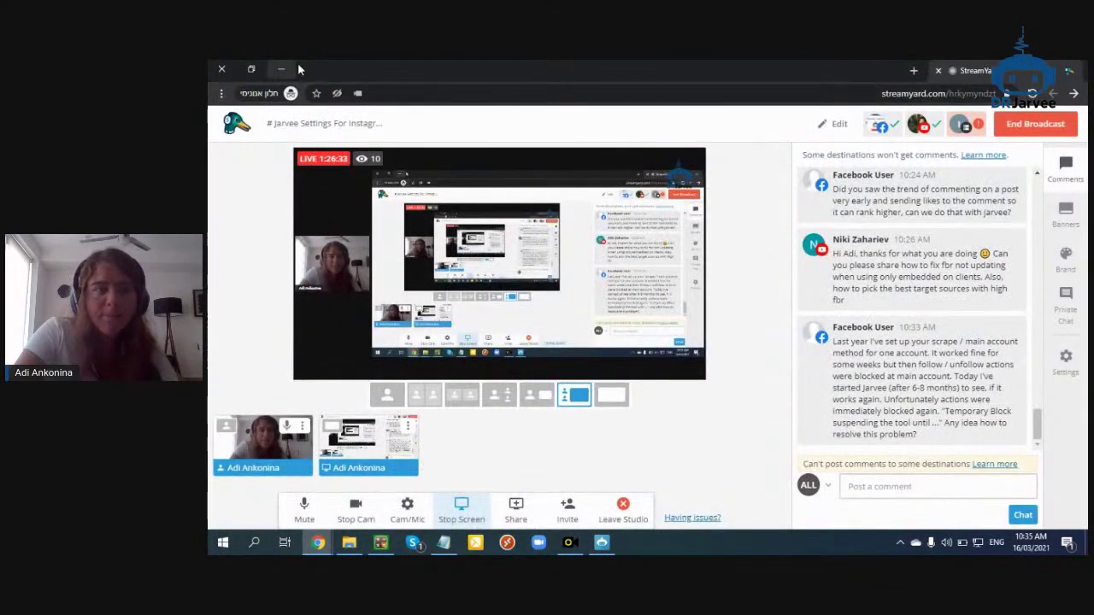
click(282, 68)
click(1064, 66)
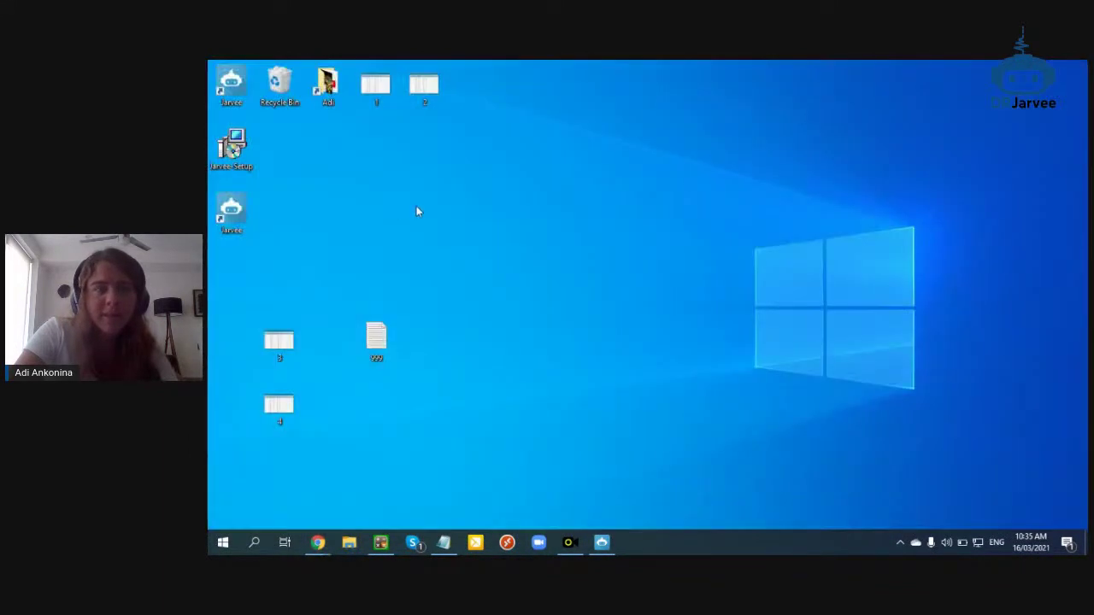
double_click(382, 85)
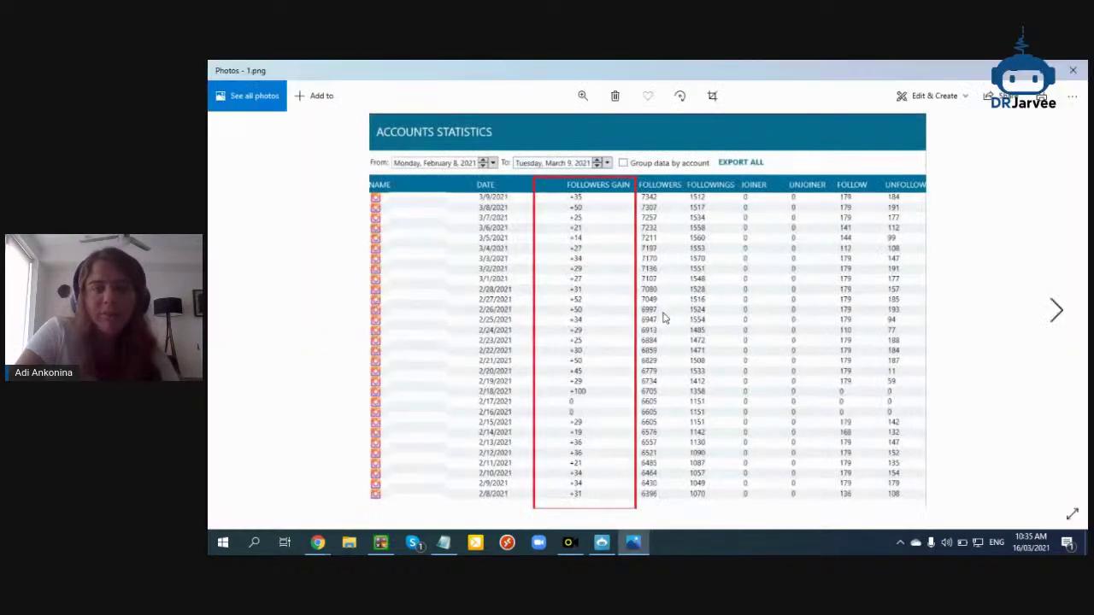
scroll(575, 256, up, 2)
drag(574, 256, 575, 218)
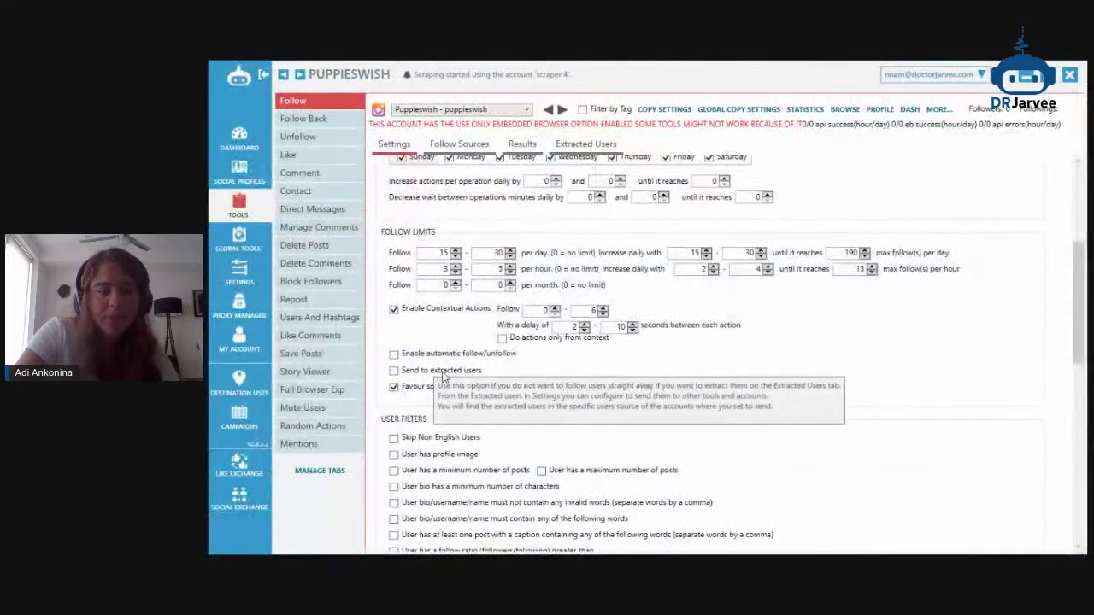
scroll(444, 376, down, 3)
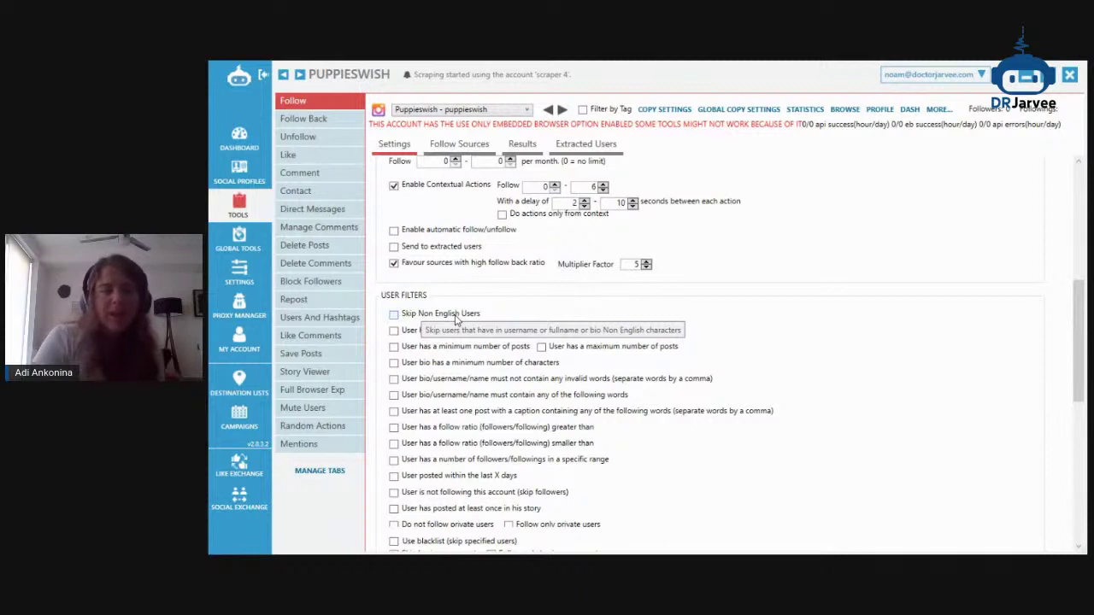
Try the minimum-number-of-posts filter, then leave it turned off
scroll(473, 319, down, 2)
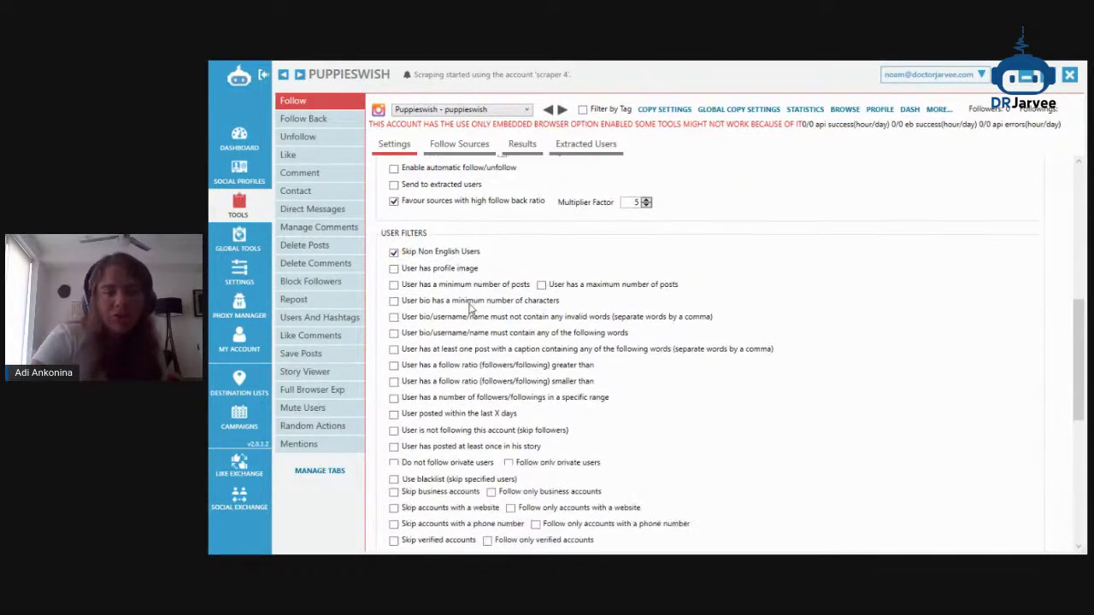
click(459, 284)
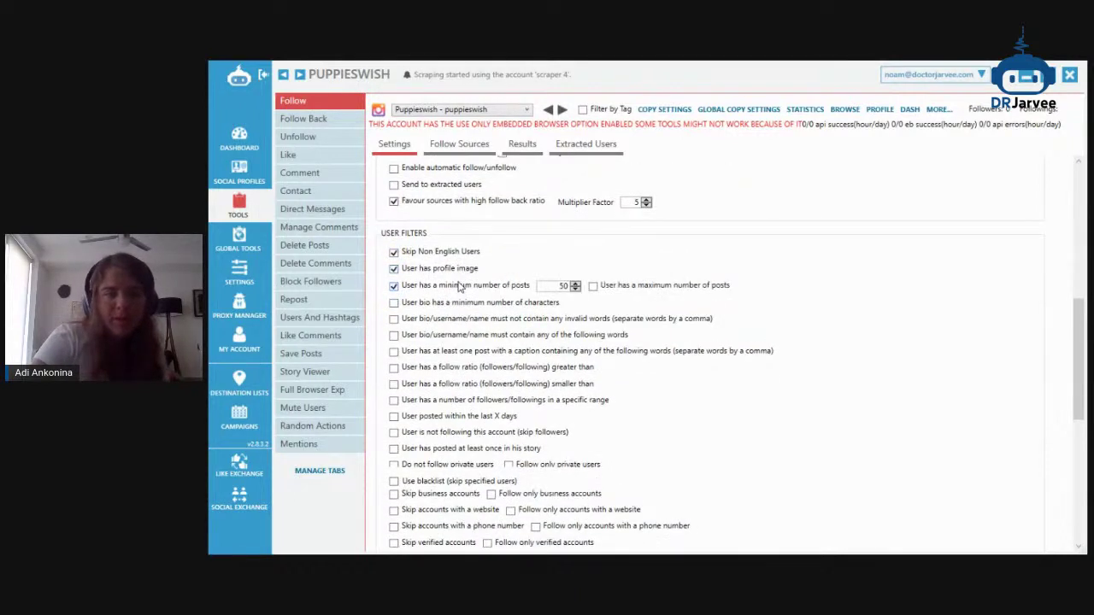
click(488, 286)
scroll(469, 370, down, 1)
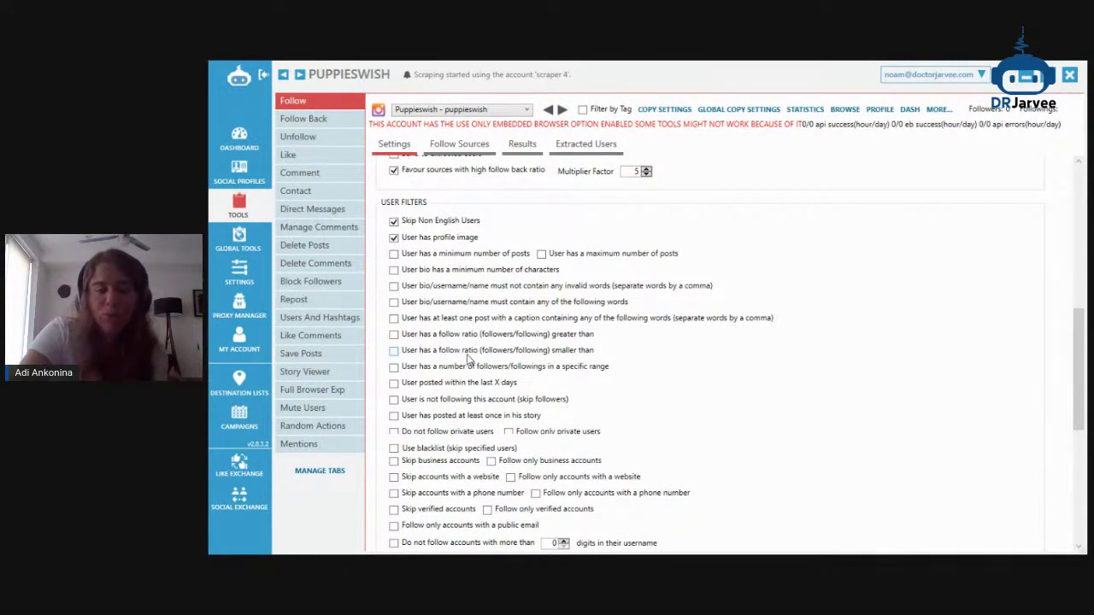
scroll(470, 356, down, 1)
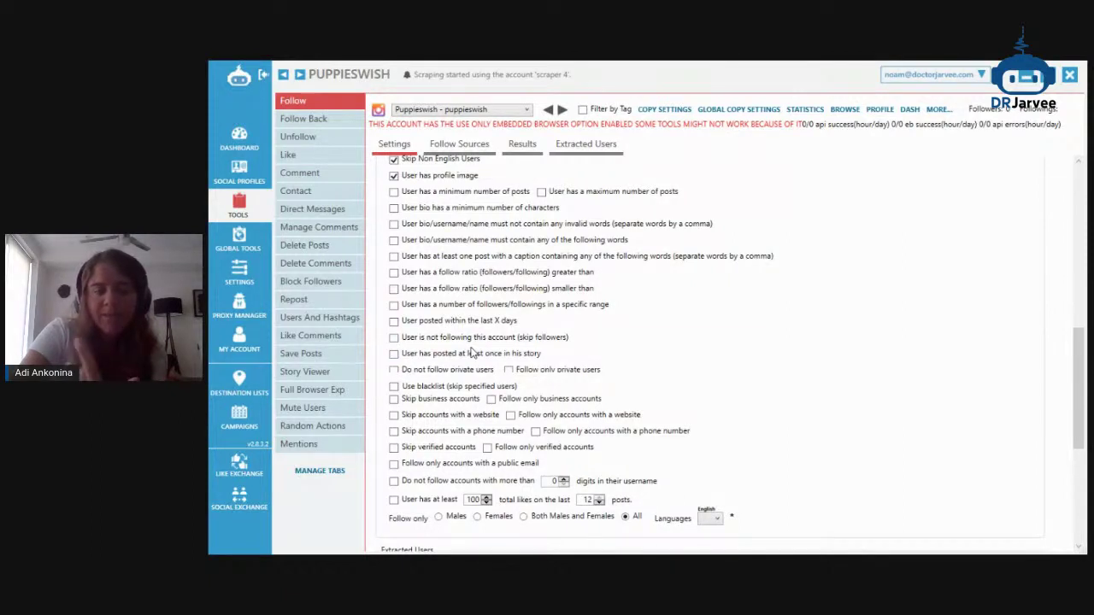
scroll(472, 353, up, 2)
scroll(473, 353, down, 1)
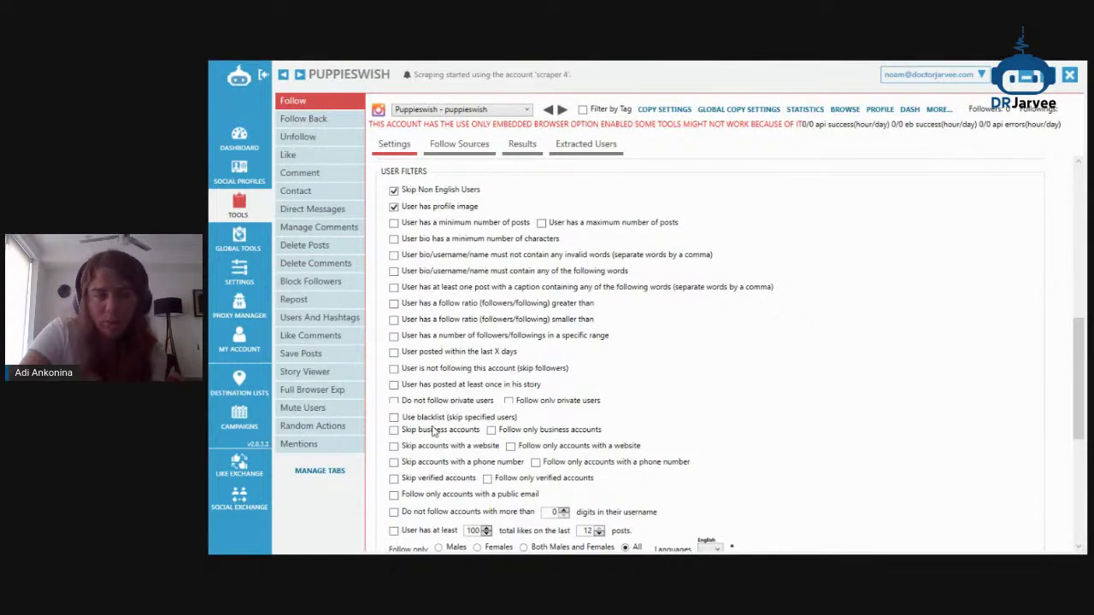
Stop skipping non-English users, keeping English in the language filter list
click(436, 192)
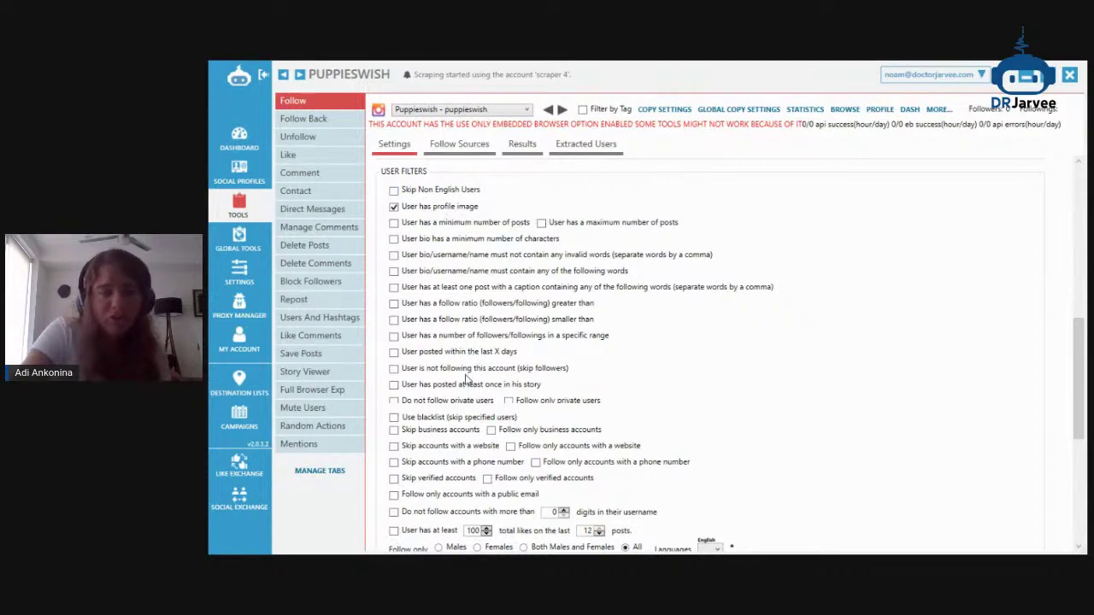
scroll(569, 378, down, 1)
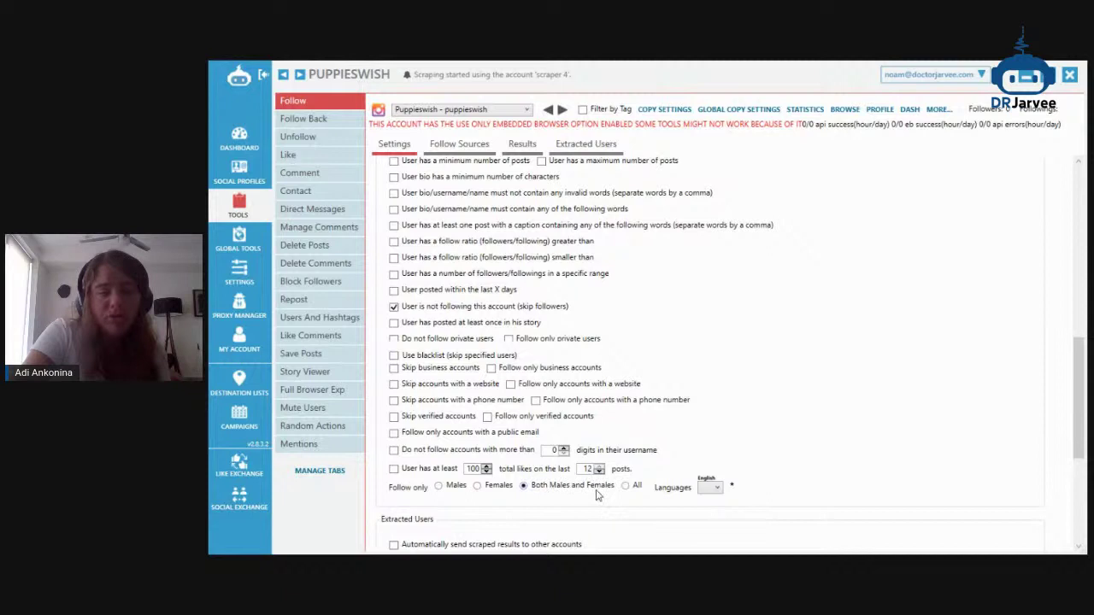
click(716, 489)
scroll(731, 384, down, 8)
scroll(731, 368, up, 3)
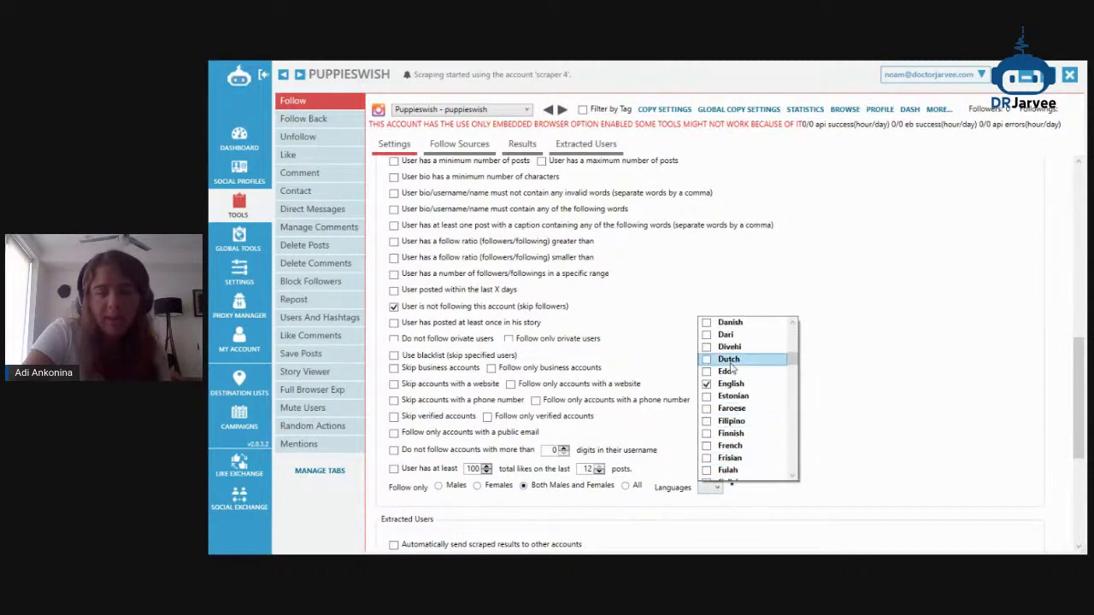
click(378, 314)
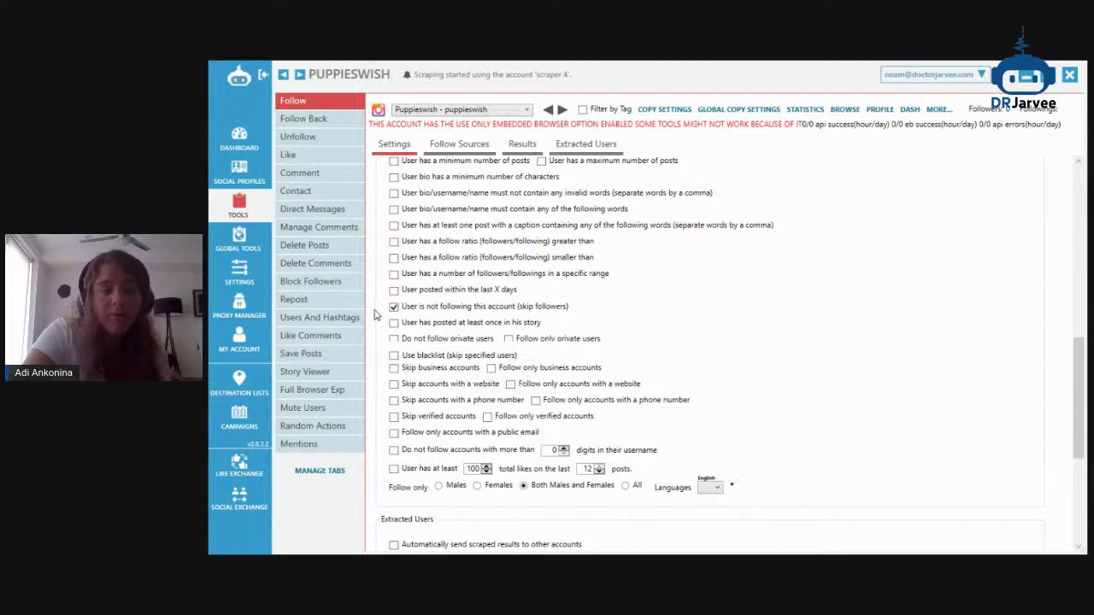
Try the recent-posting filter with 30, then turn it back off
click(444, 292)
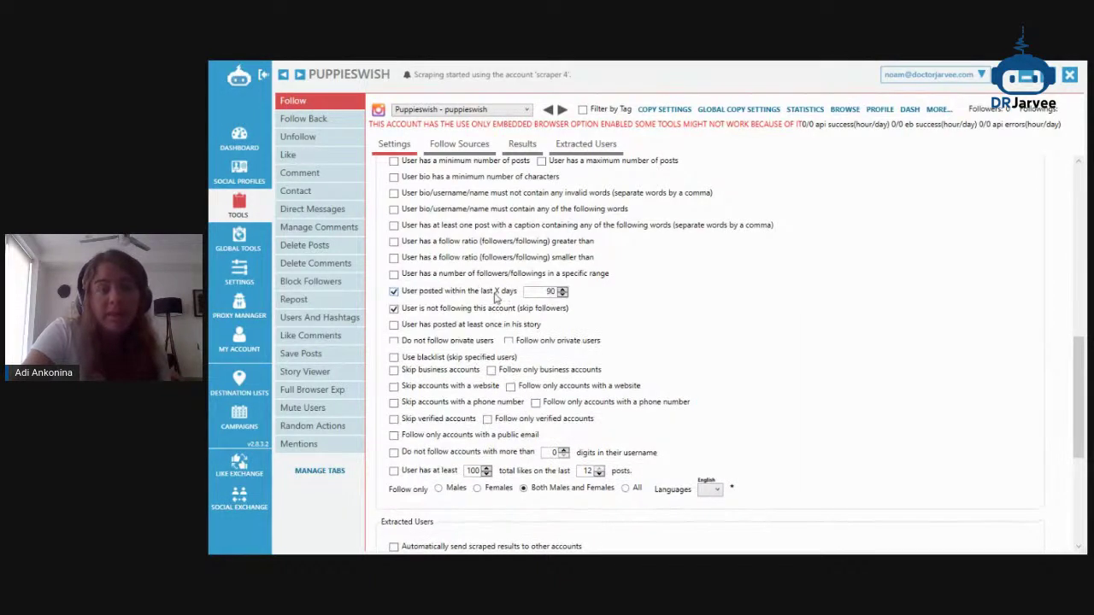
text(30)
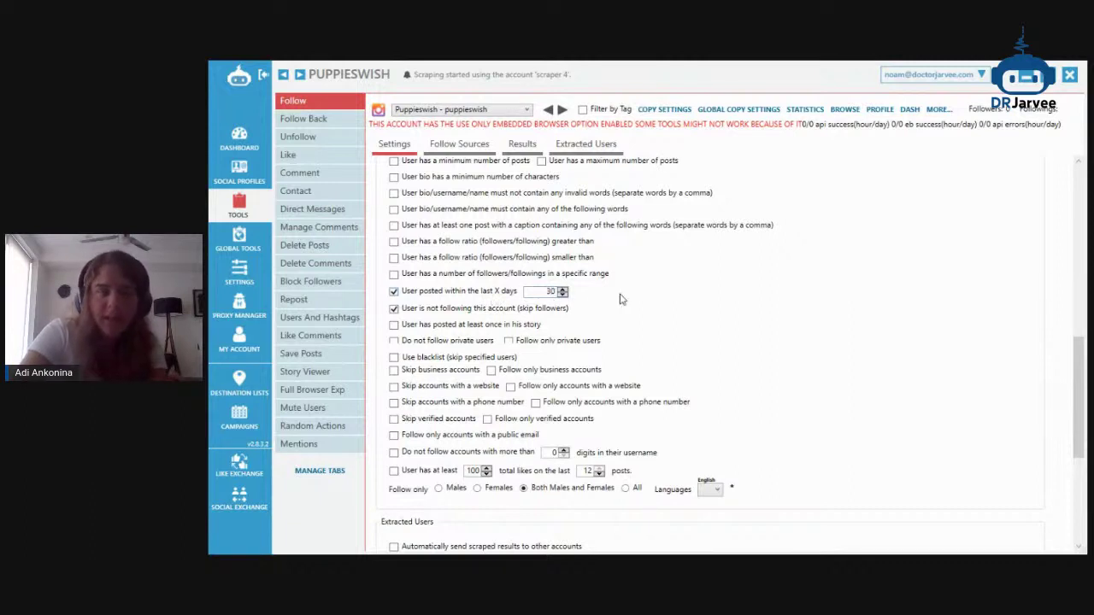
click(505, 296)
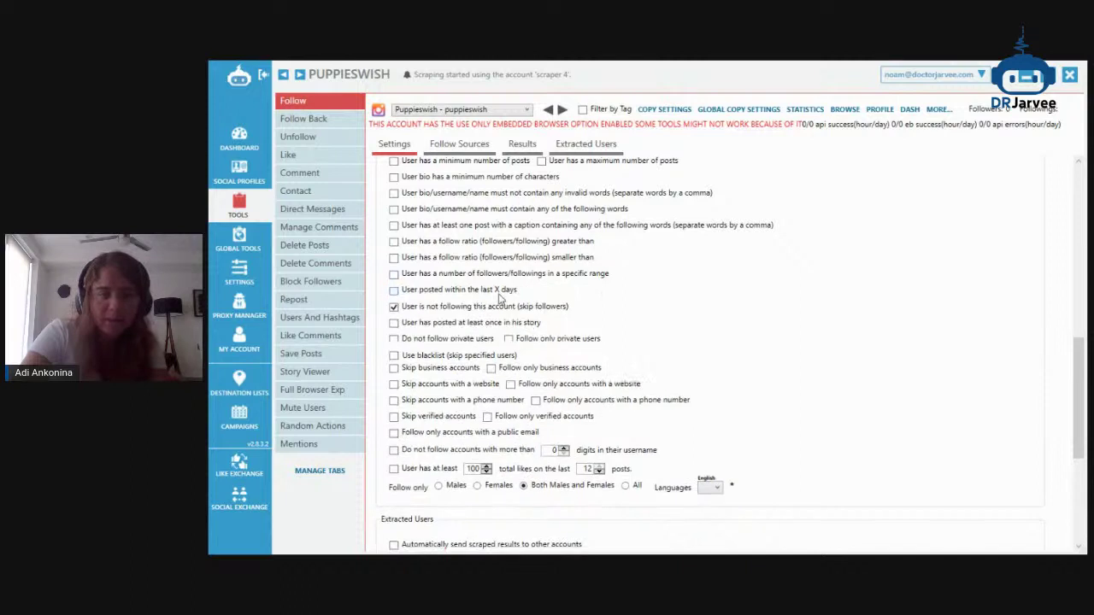
Set the follow filter to follow users of all genders
scroll(521, 378, up, 1)
scroll(521, 378, up, 3)
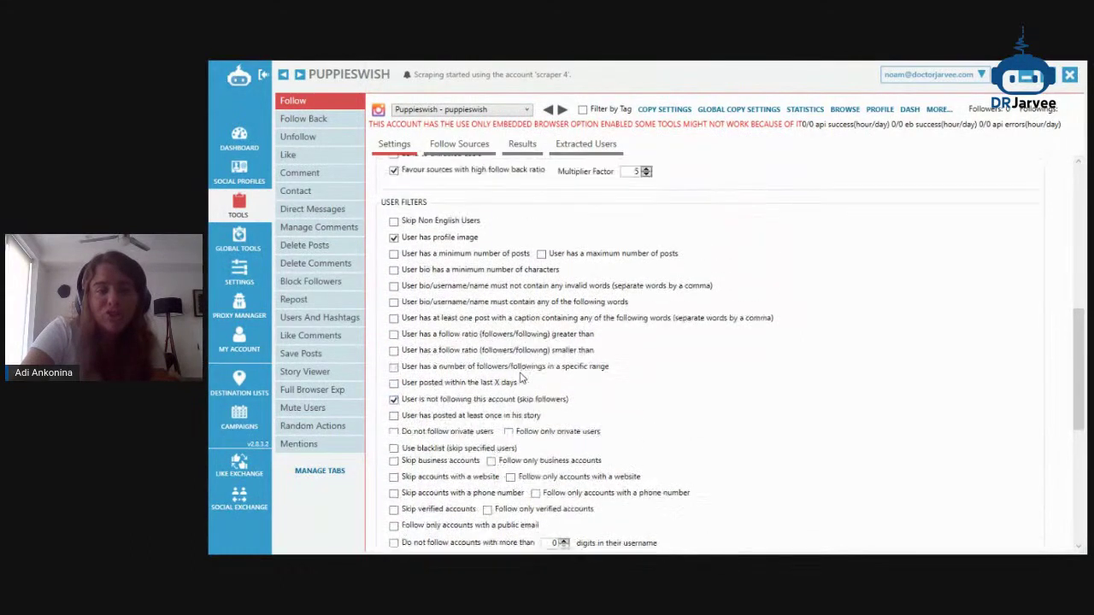
scroll(521, 378, down, 3)
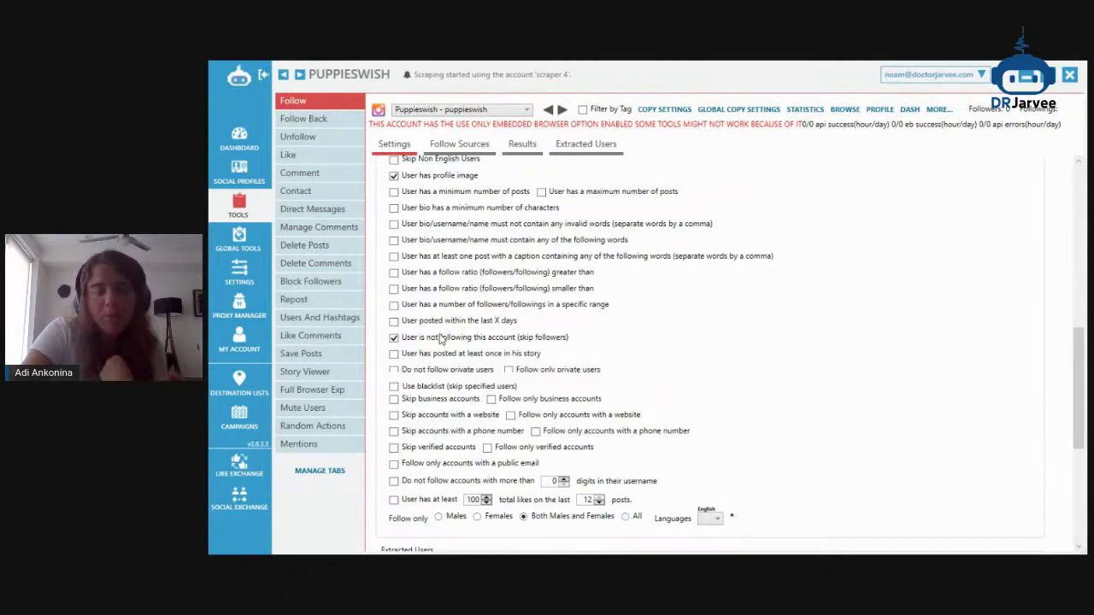
scroll(439, 329, down, 2)
scroll(439, 318, down, 2)
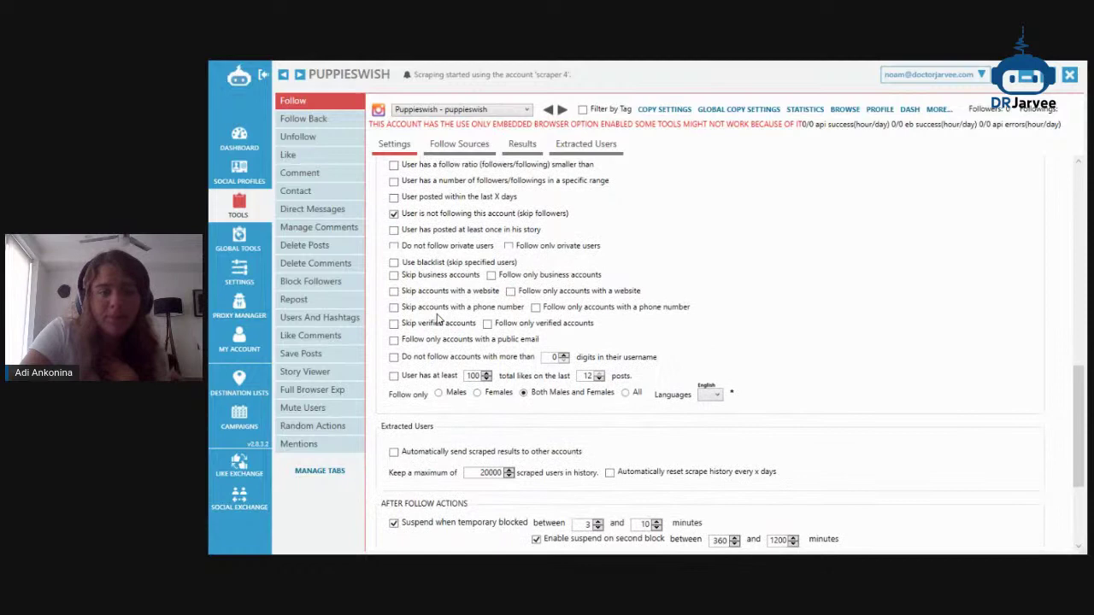
click(636, 332)
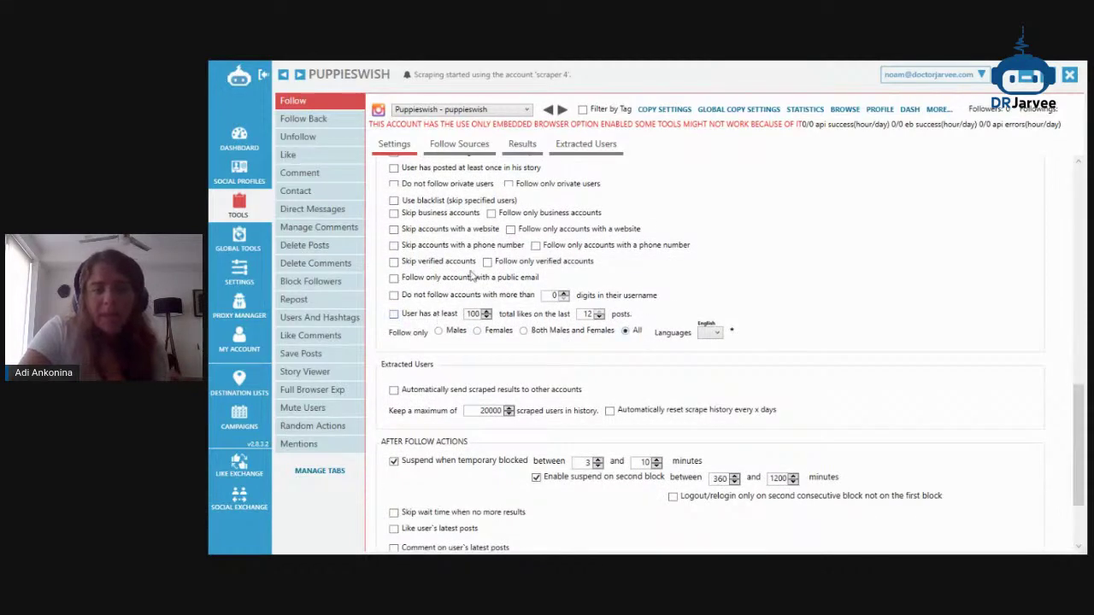
Select the minimum suspension minutes and consult the Jarvee setup guide's recommendations
scroll(484, 313, up, 5)
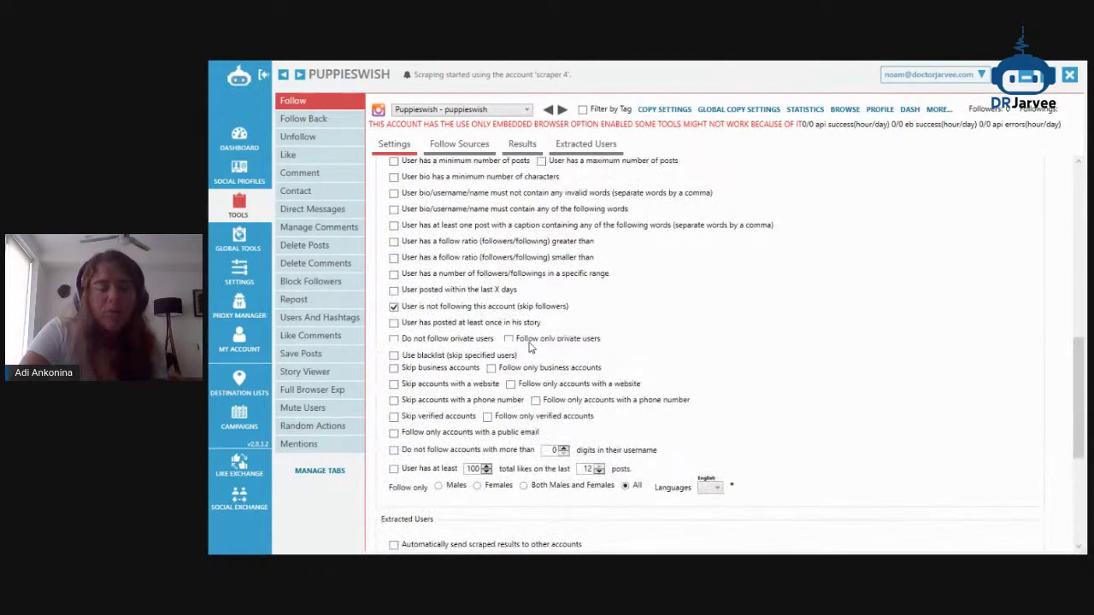
scroll(645, 349, down, 2)
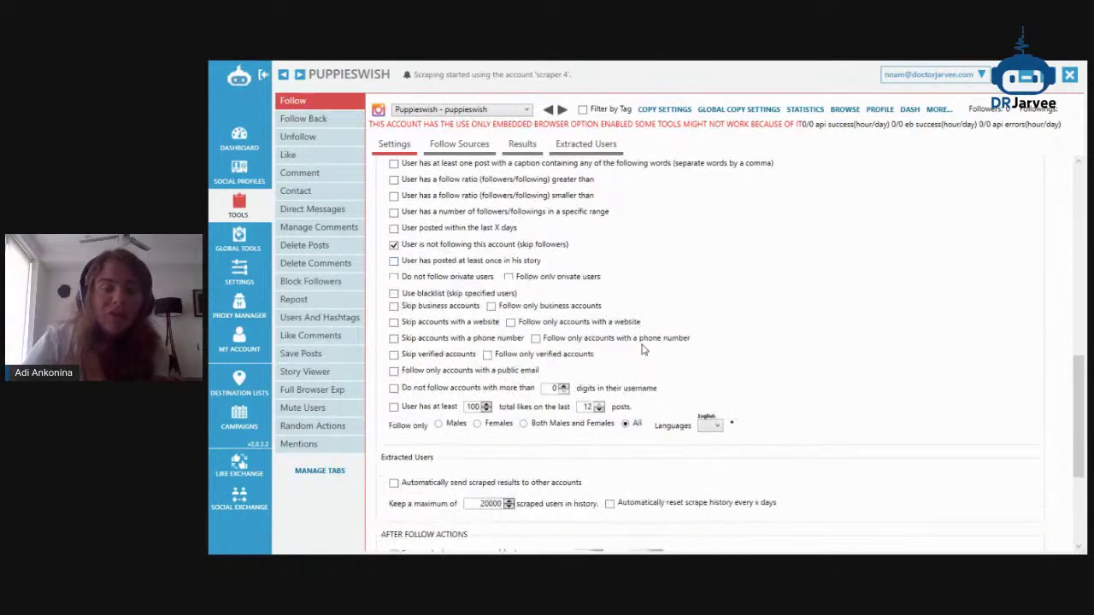
scroll(643, 342, down, 2)
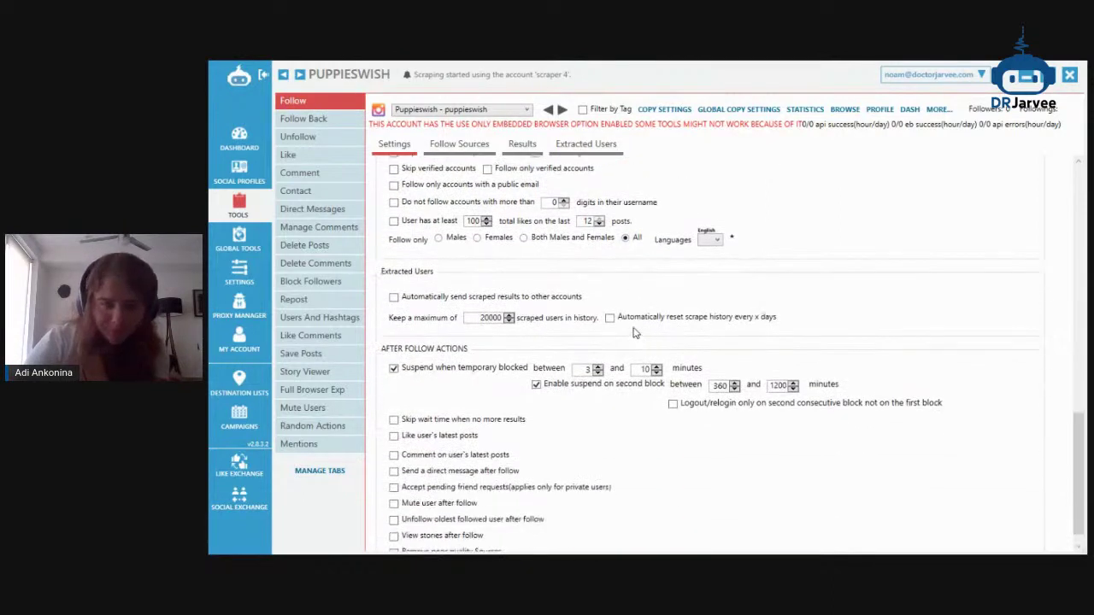
double_click(586, 369)
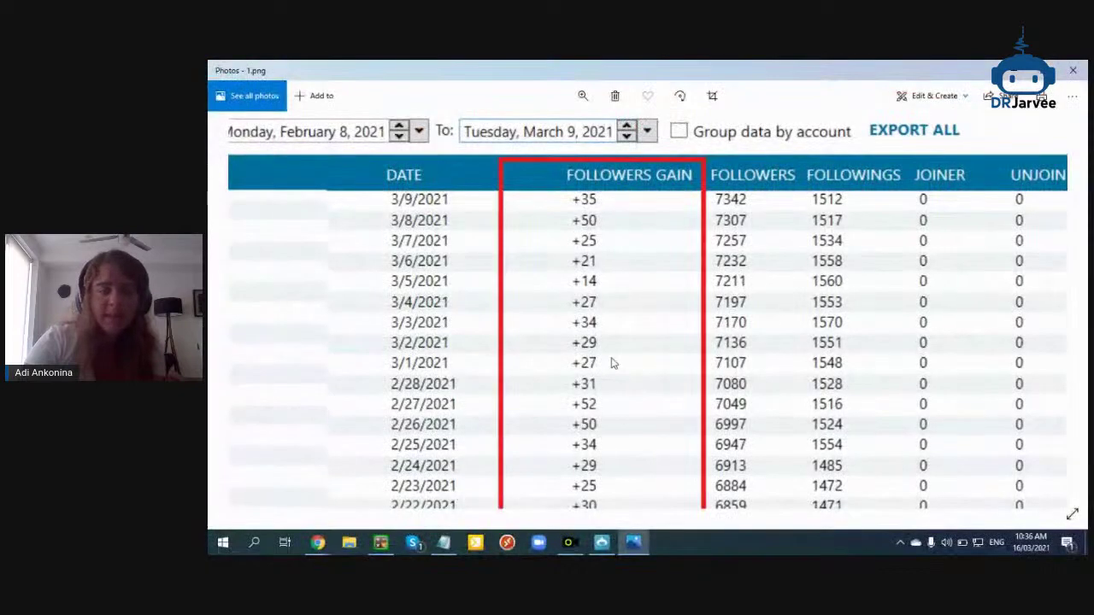
mouse_move(317, 543)
click(276, 489)
scroll(537, 411, down, 2)
scroll(537, 409, down, 3)
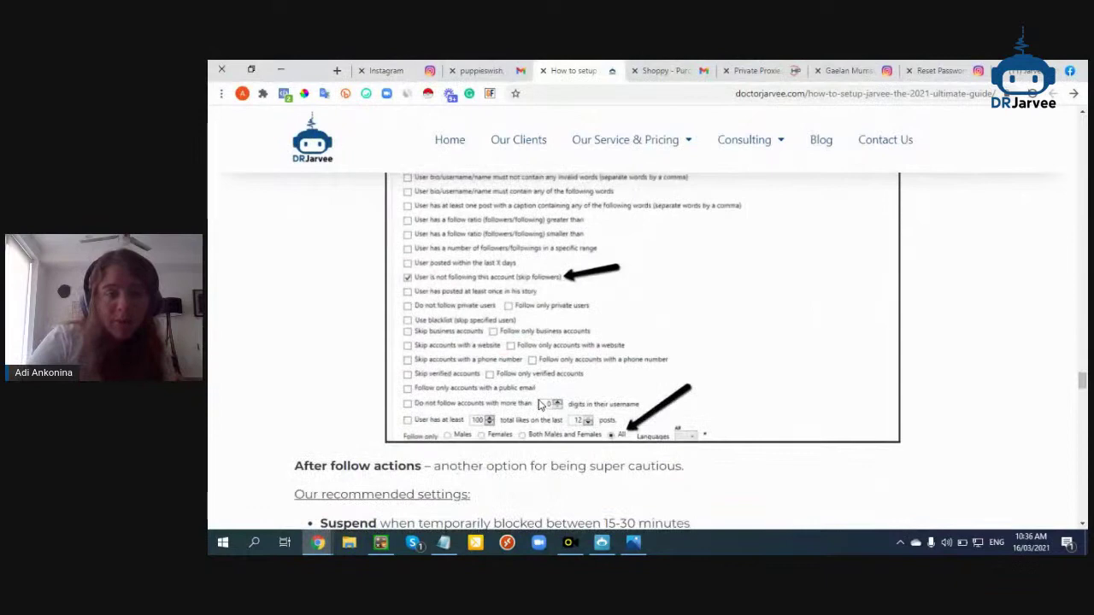
Review the guide's After follow actions recommendations, then return to Jarvee's follow settings
scroll(539, 405, up, 1)
scroll(539, 405, up, 1)
scroll(539, 405, down, 6)
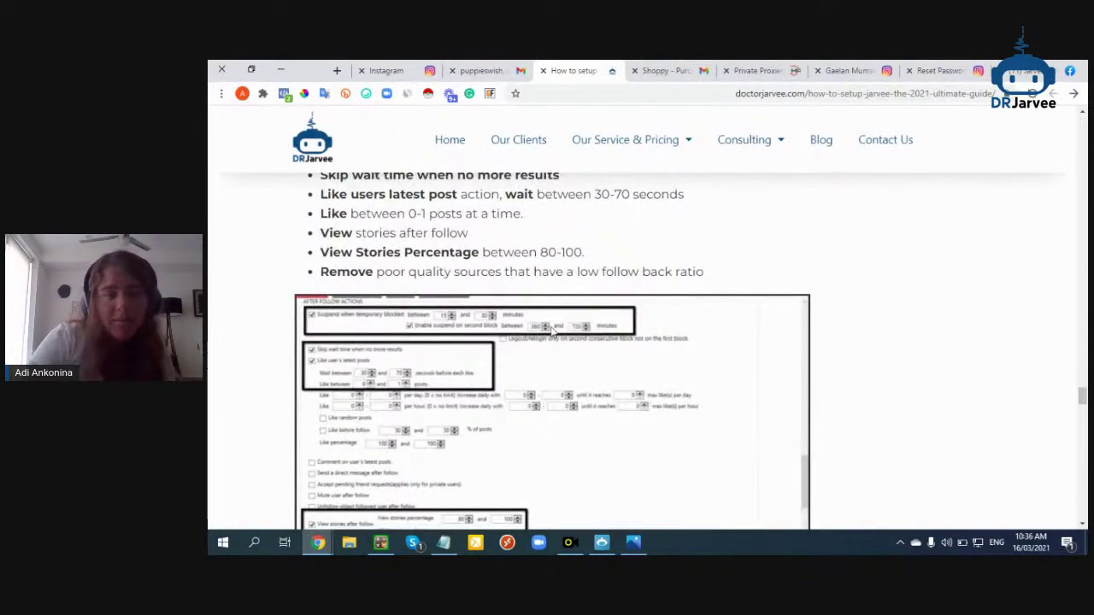
click(624, 541)
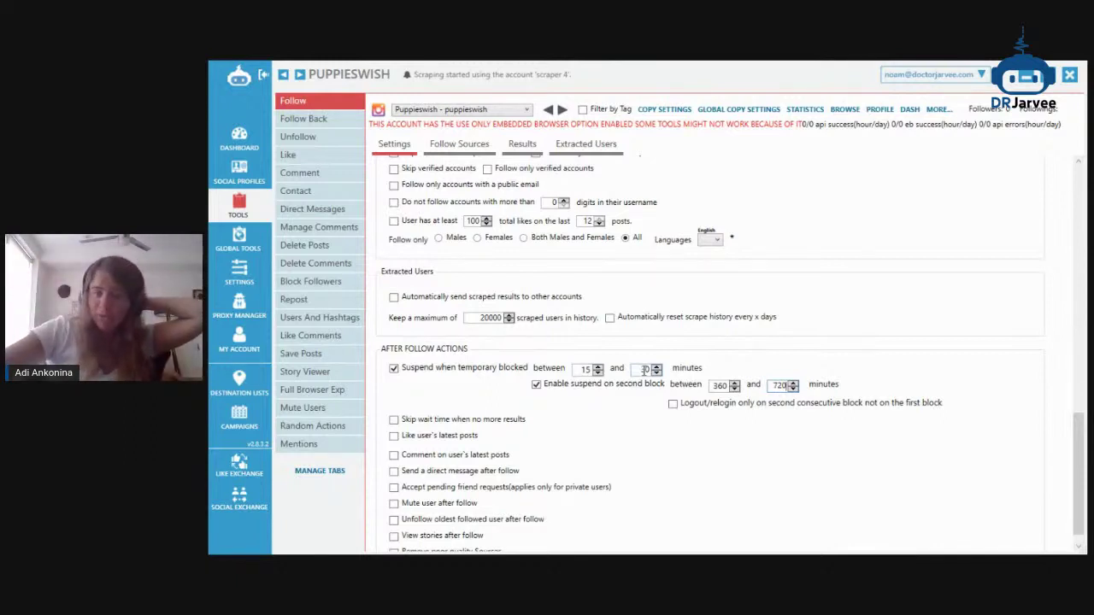
Skip the wait time when no more results and like users' latest posts after following
scroll(689, 407, down, 1)
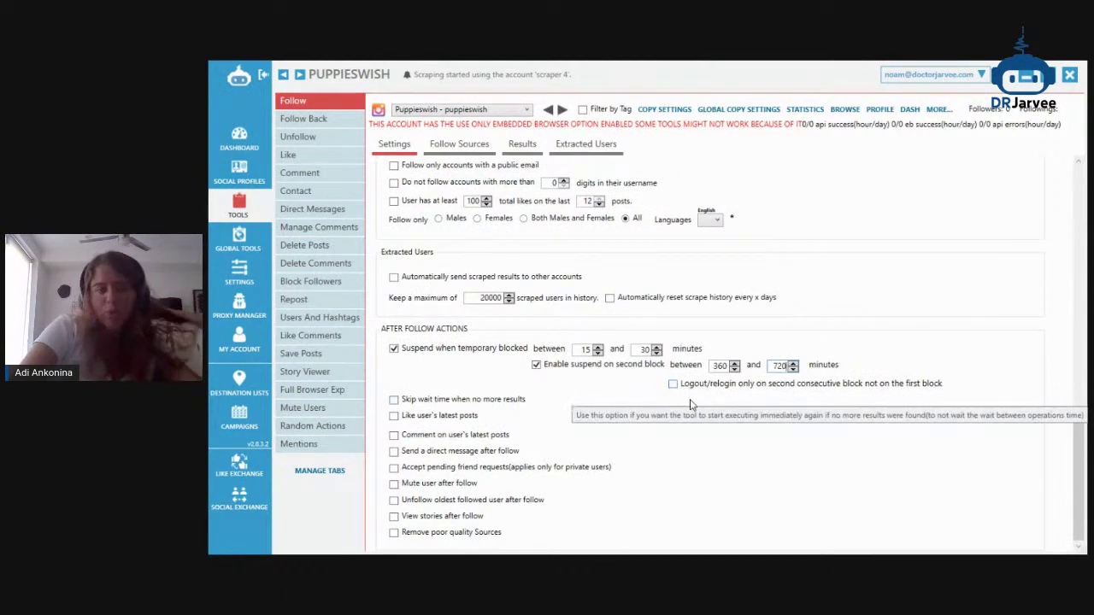
click(517, 409)
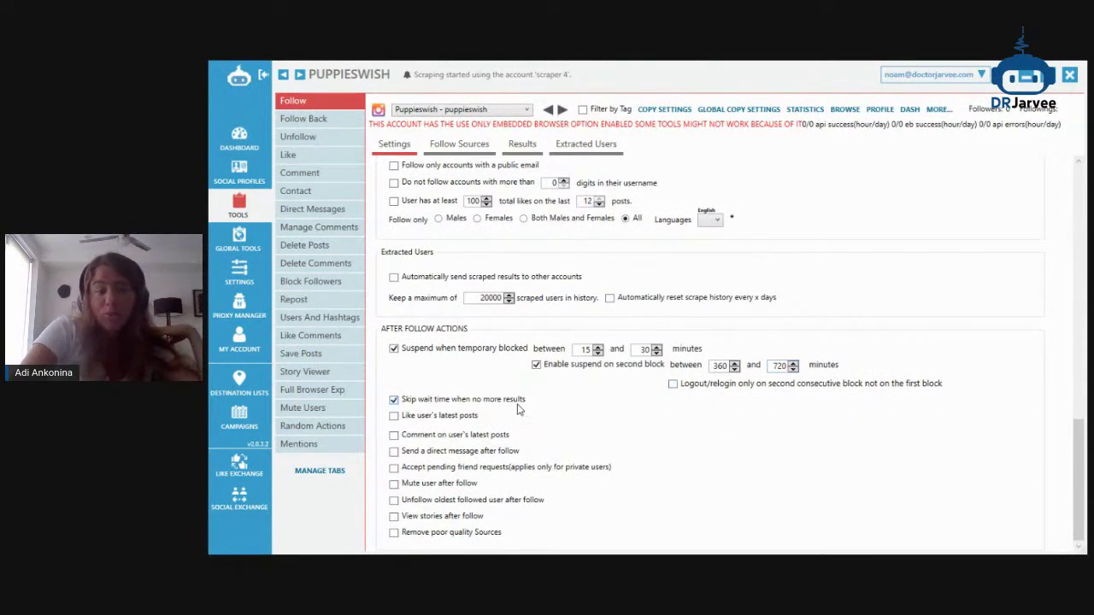
click(460, 419)
scroll(462, 401, down, 3)
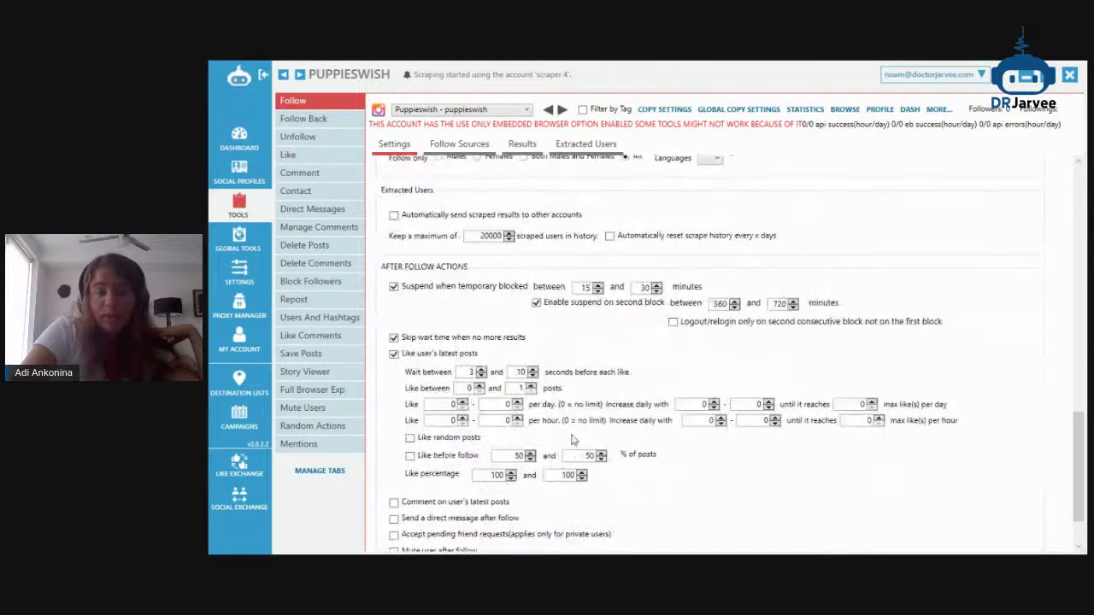
After checking the guide, set the wait before each like to 30–70 seconds
click(1031, 87)
scroll(617, 392, down, 5)
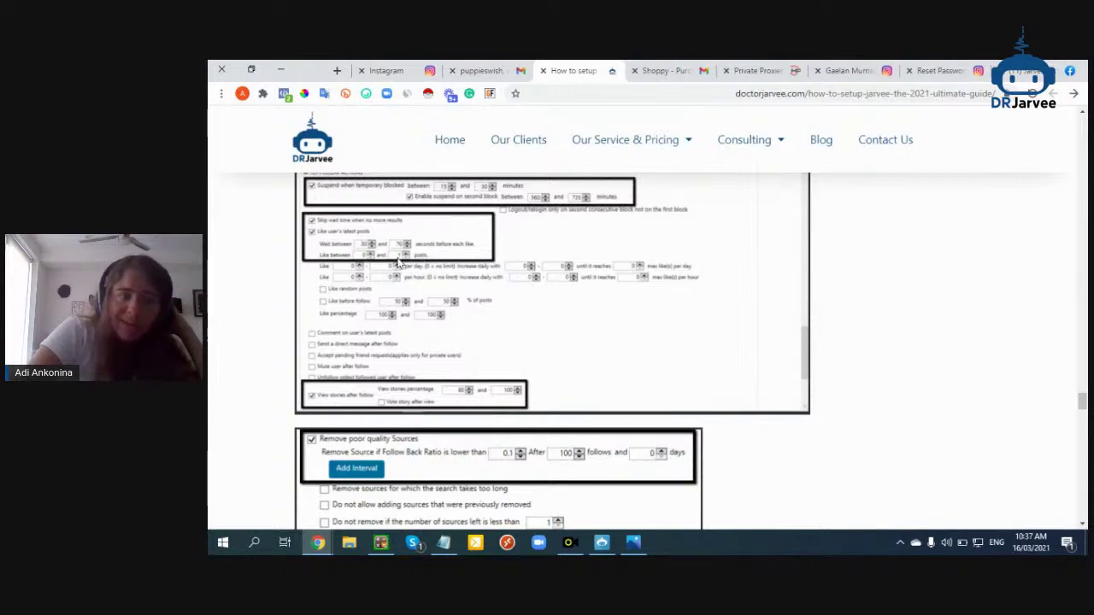
click(632, 542)
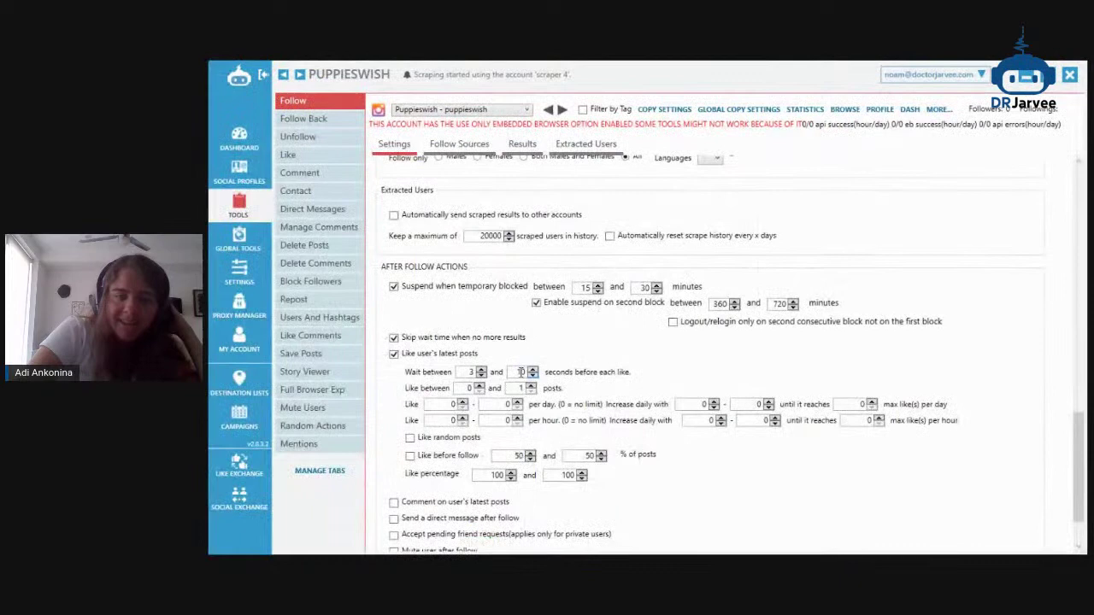
double_click(520, 372)
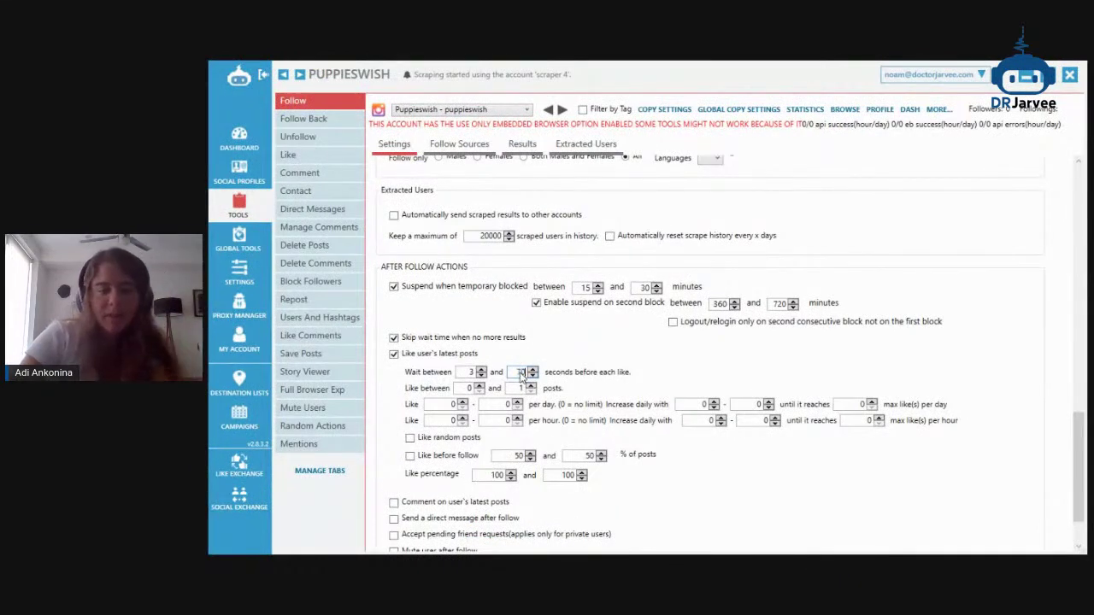
click(469, 373)
text(30)
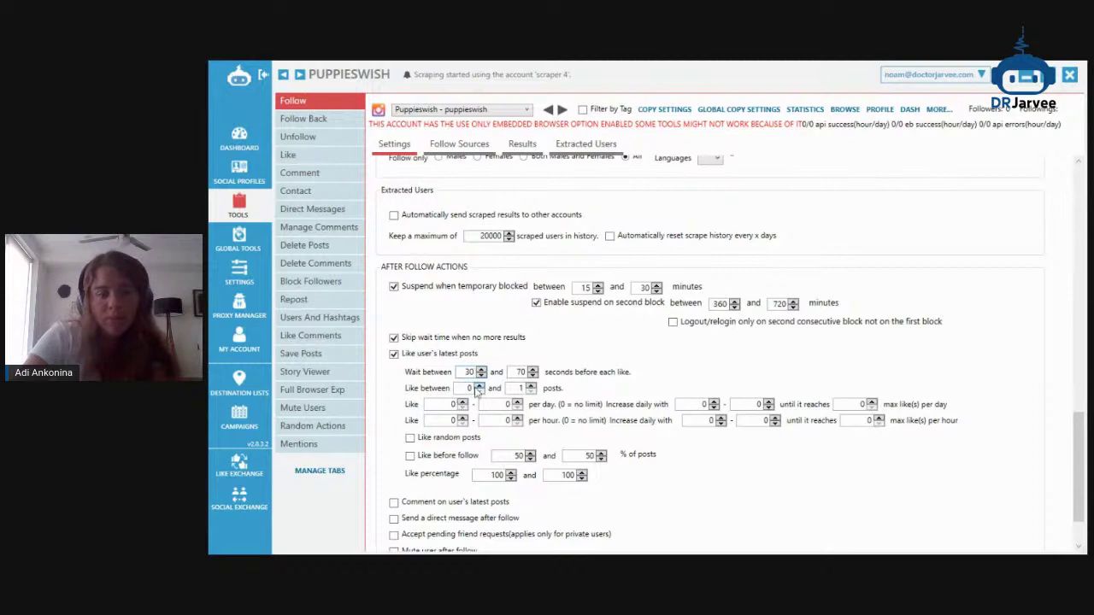
scroll(389, 431, down, 1)
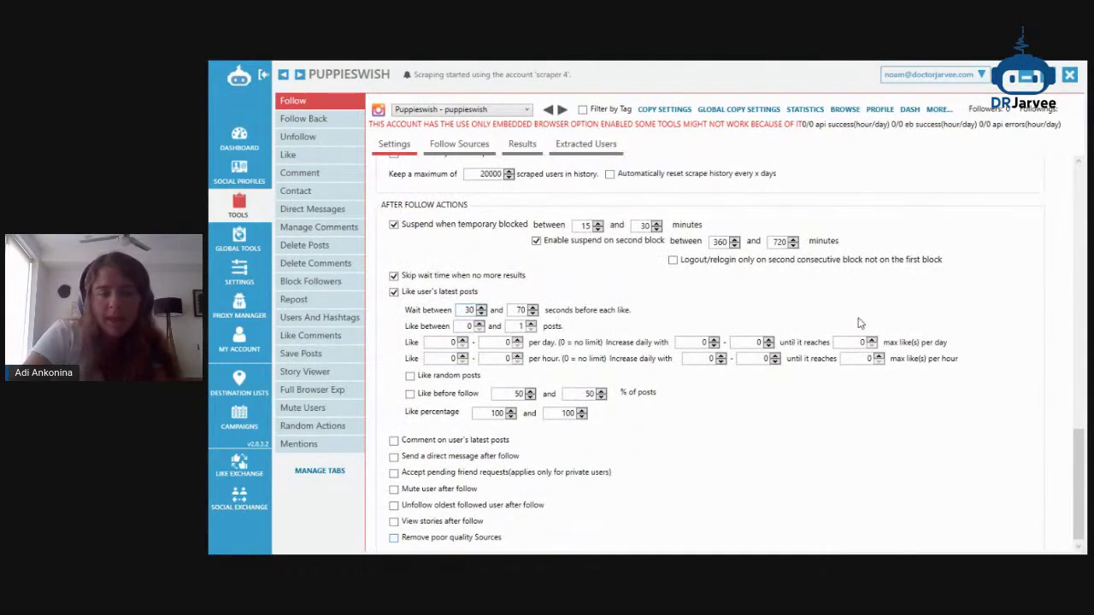
Turn on viewing stories after follow and toggle voting on viewed stories
key(alt+Tab)
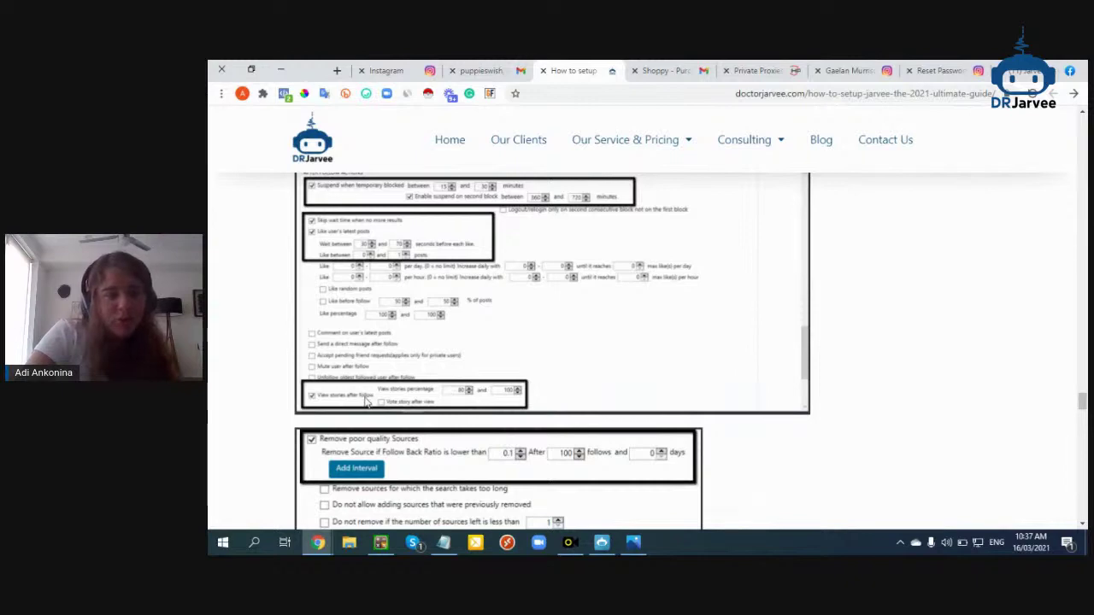
scroll(367, 402, down, 2)
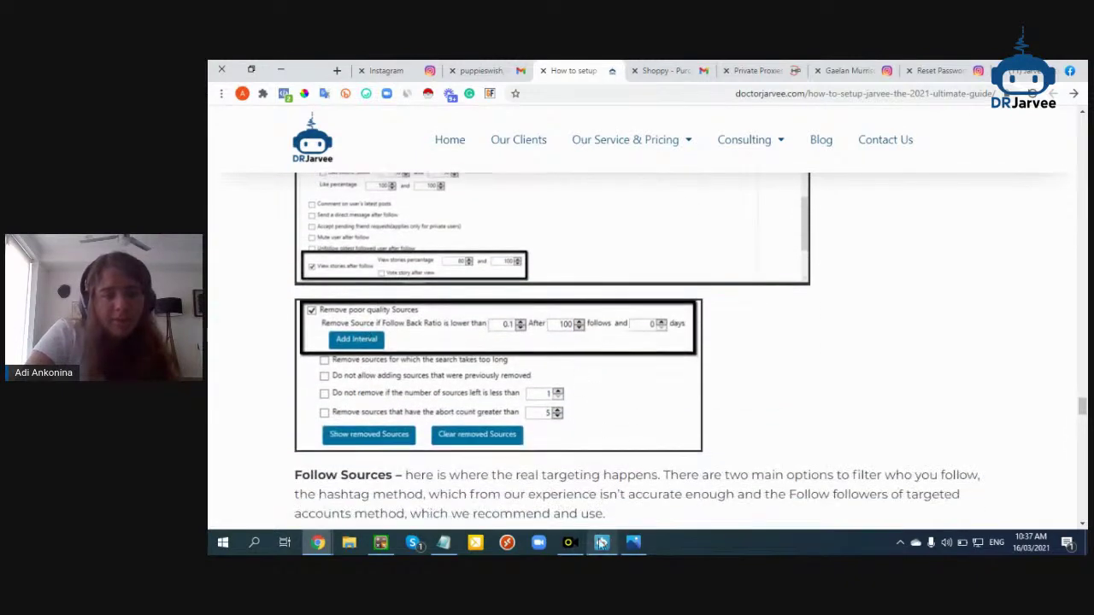
click(603, 543)
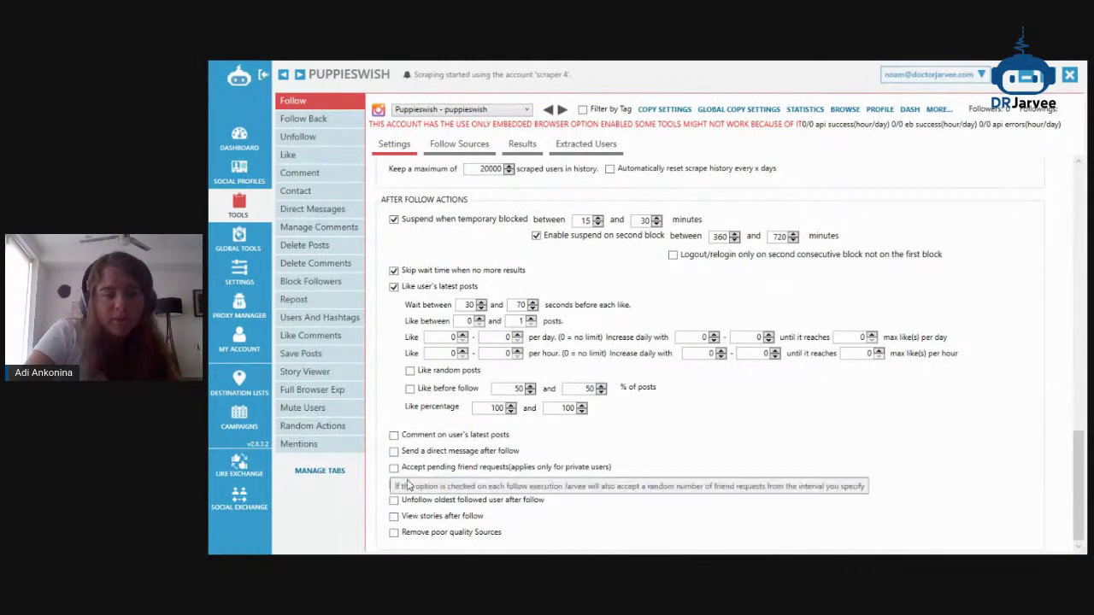
click(436, 518)
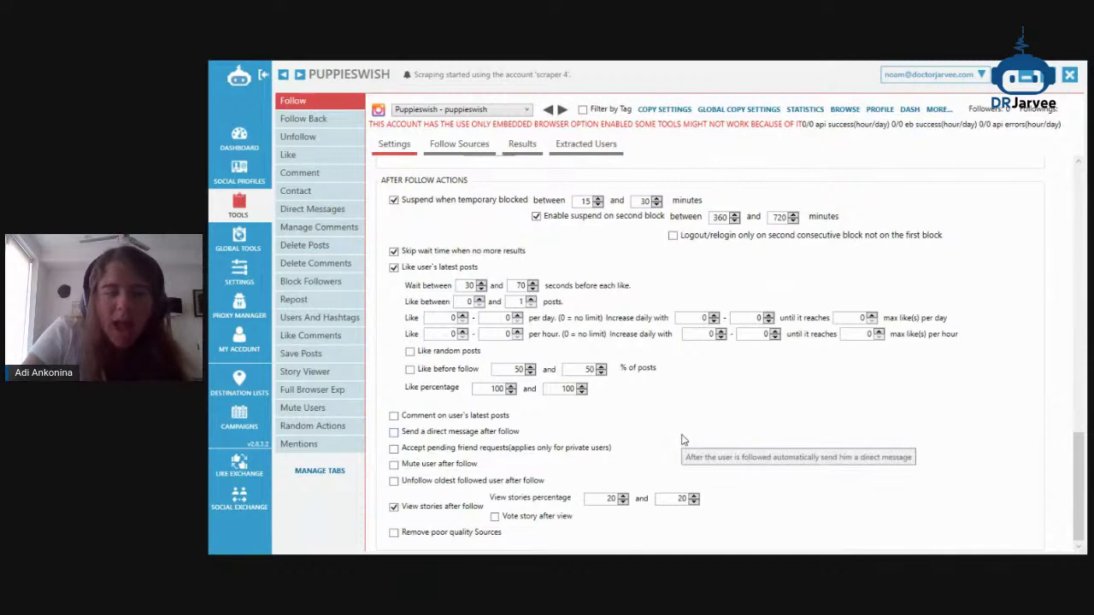
click(512, 522)
double_click(604, 499)
Set the story-viewing percentage to 80–100%
click(1024, 84)
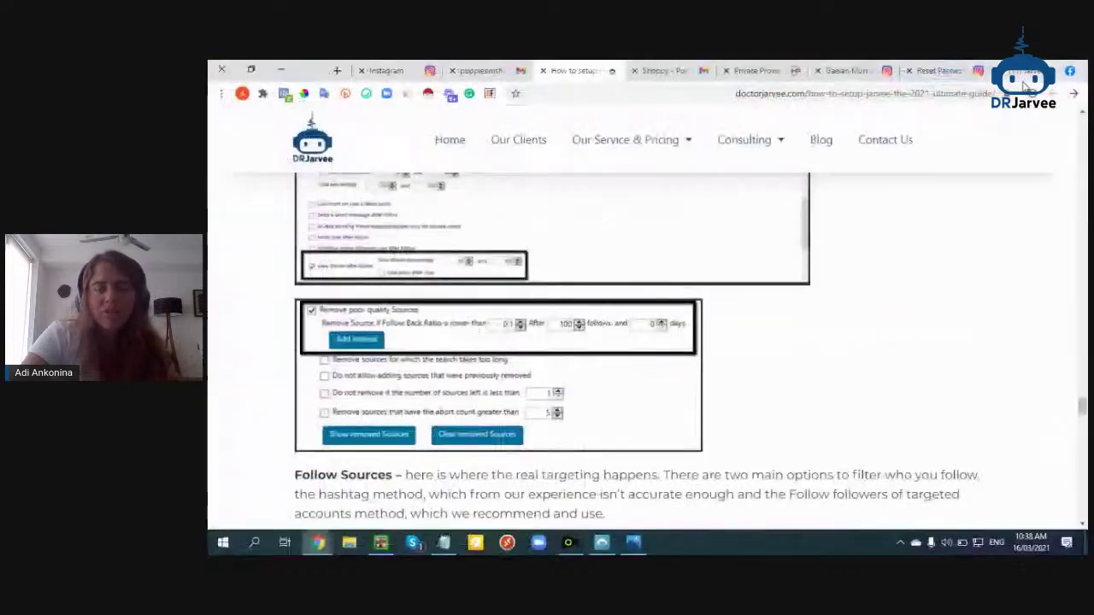
click(602, 542)
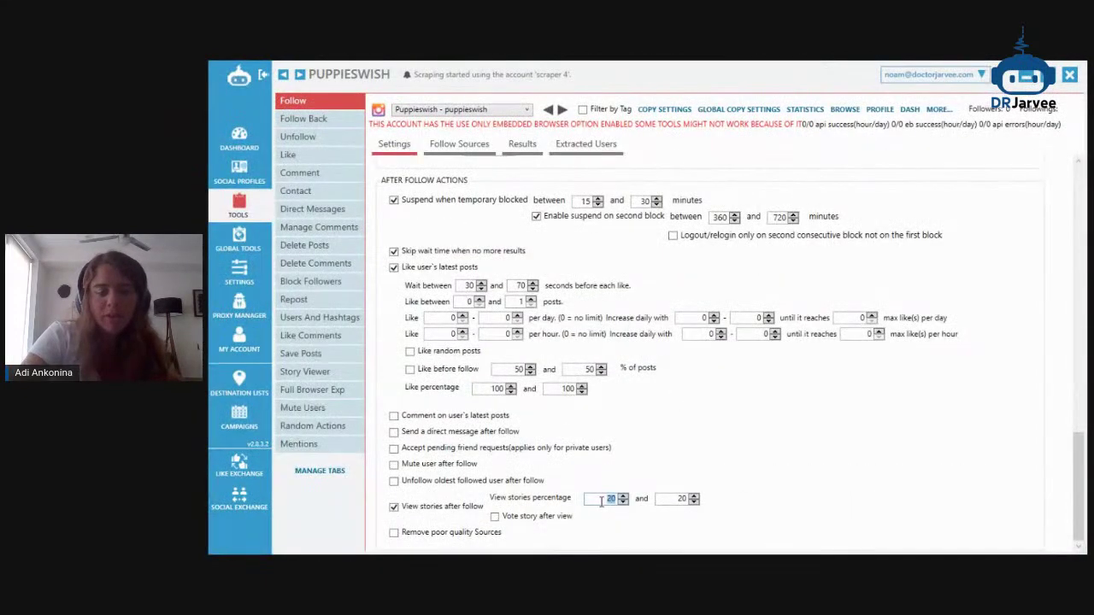
key(Tab)
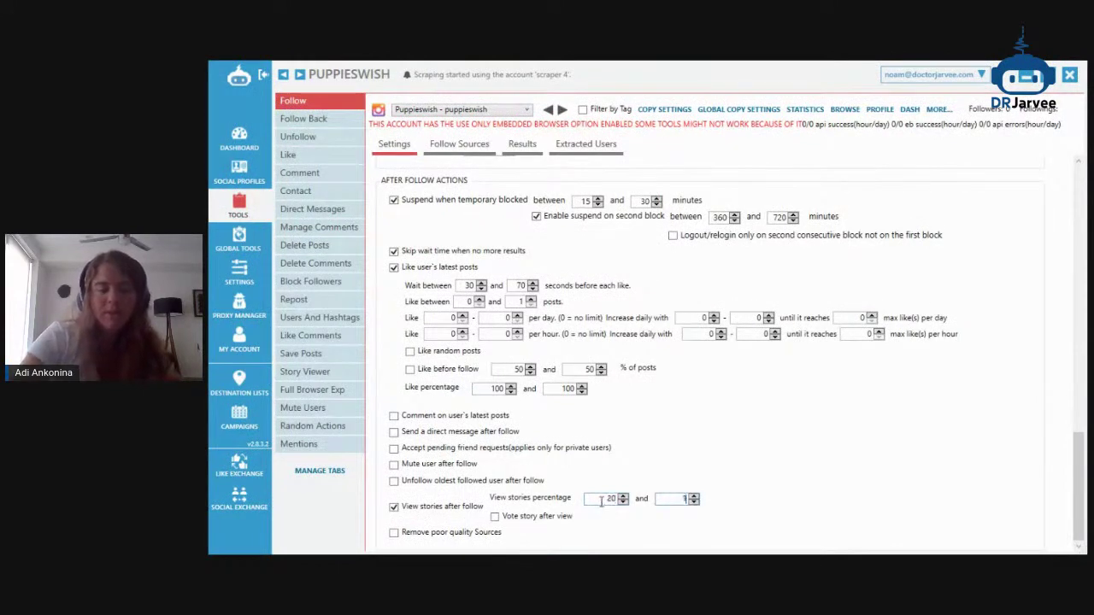
double_click(602, 502)
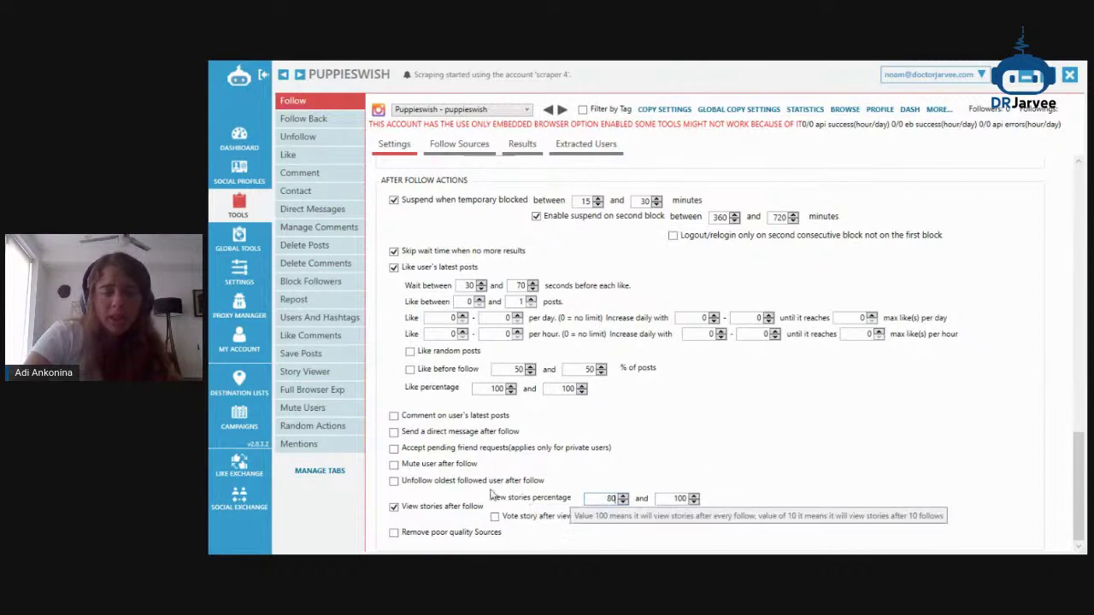
Turn on removing poor quality sources below a 0.1 follow-back ratio
click(466, 533)
scroll(696, 460, down, 3)
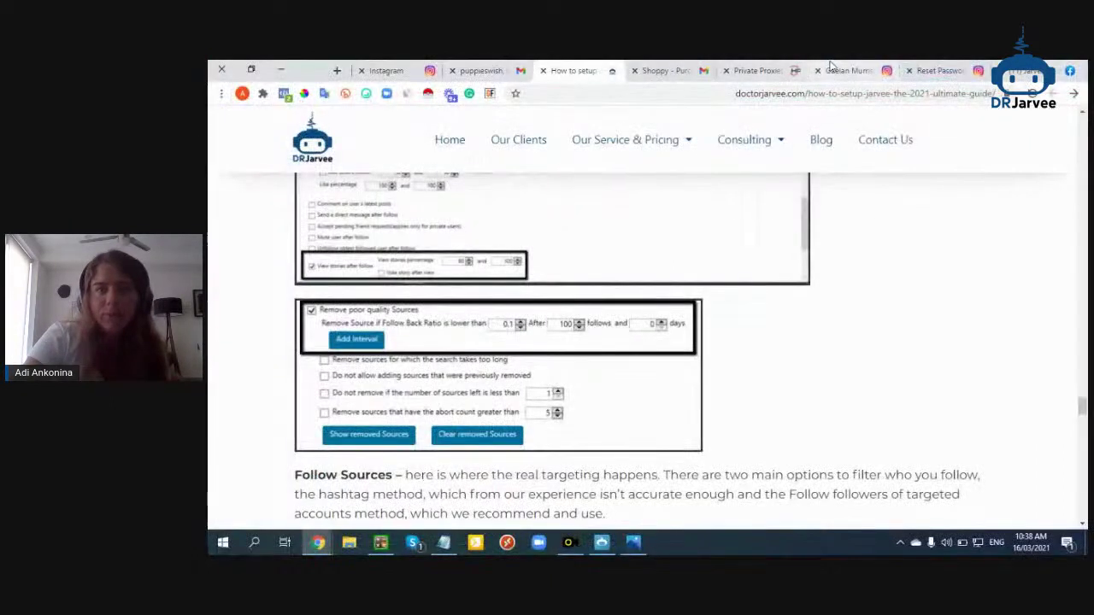
click(844, 70)
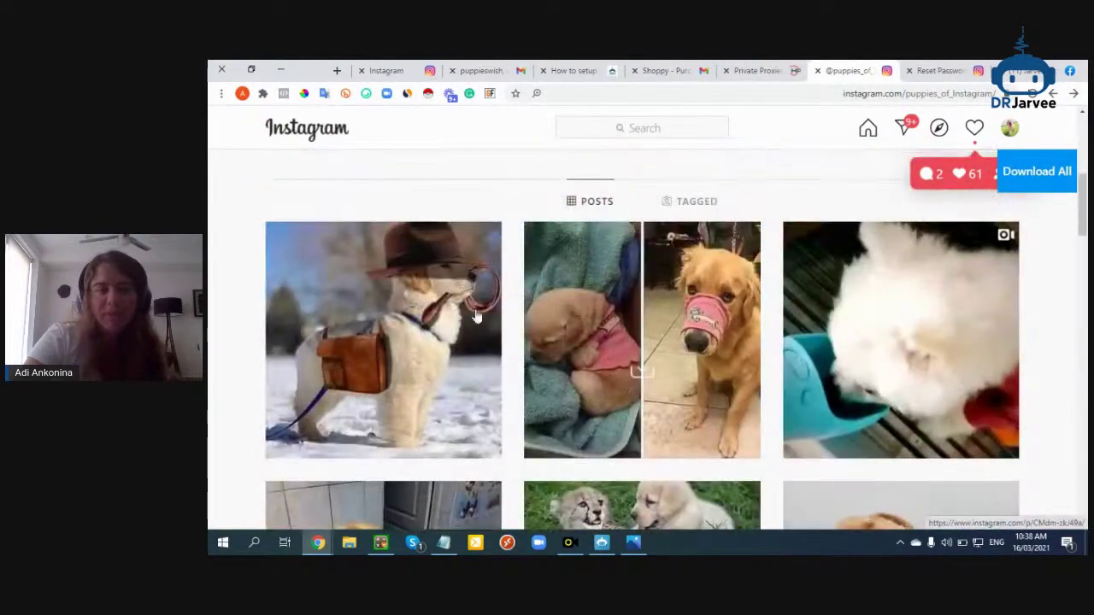
View the cheetah-and-puppy post, select the puppies_of_Instagram username, and return to Jarvee
scroll(857, 344, down, 1)
click(662, 391)
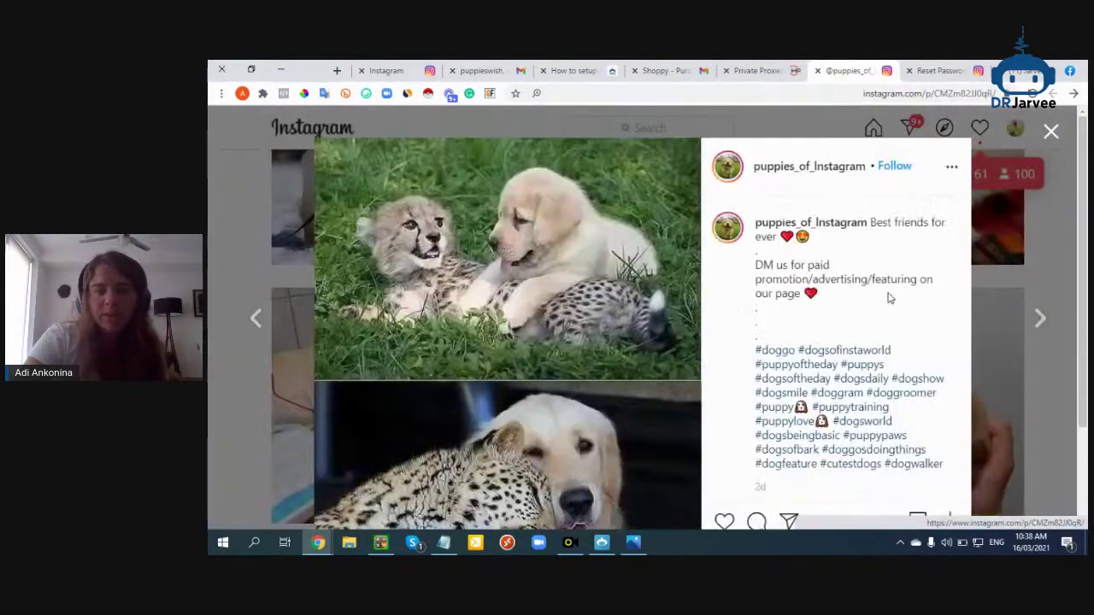
scroll(889, 297, up, 3)
click(1023, 270)
scroll(943, 293, up, 3)
double_click(643, 192)
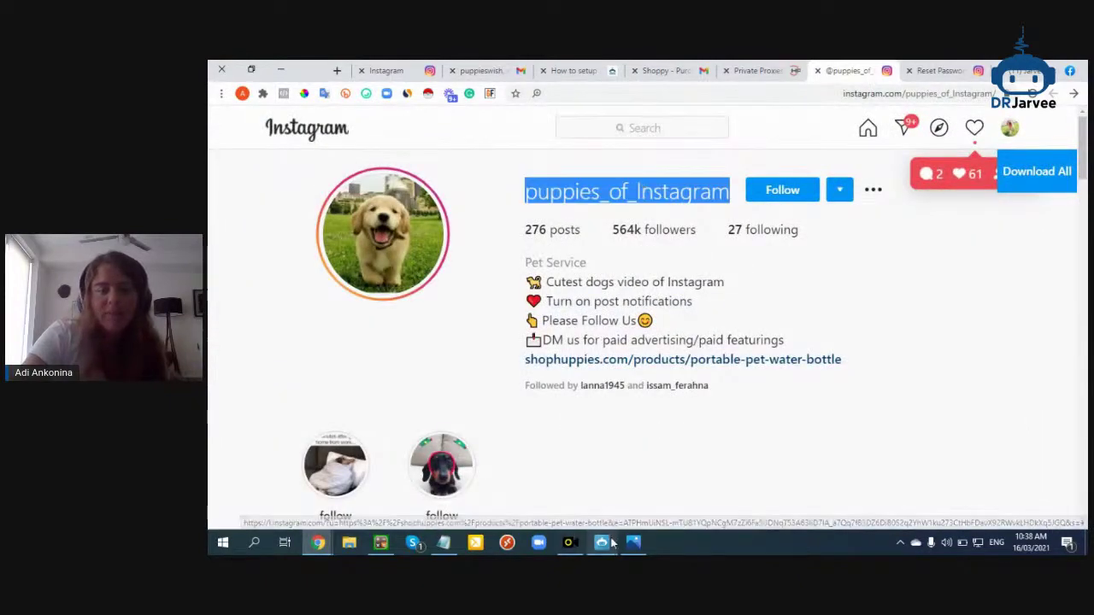
click(608, 539)
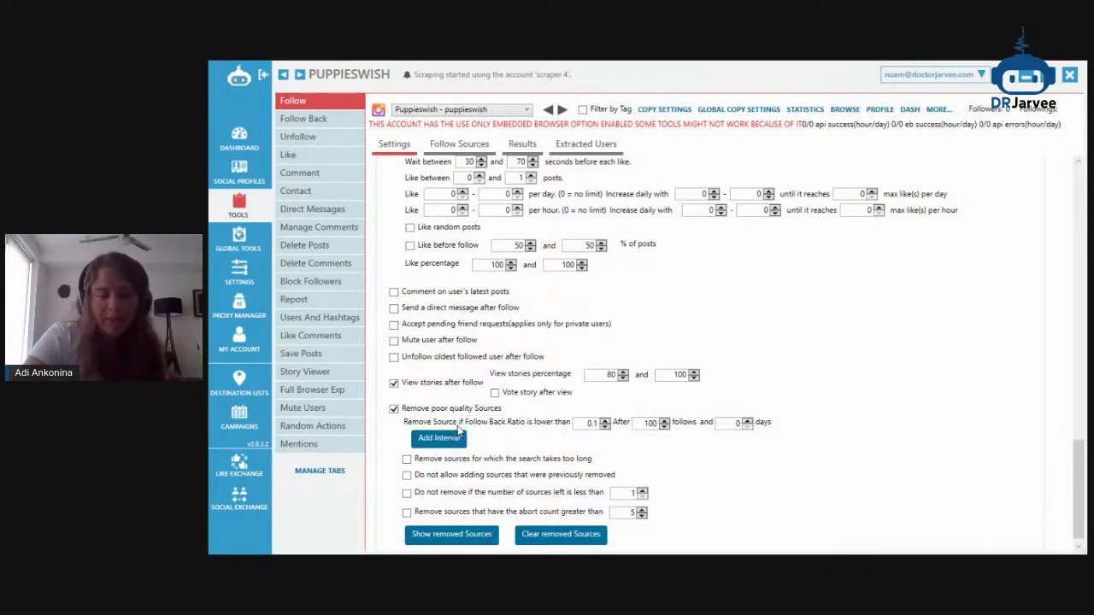
Scroll to the top of Settings and open the Follow Sources options
scroll(460, 432, down, 1)
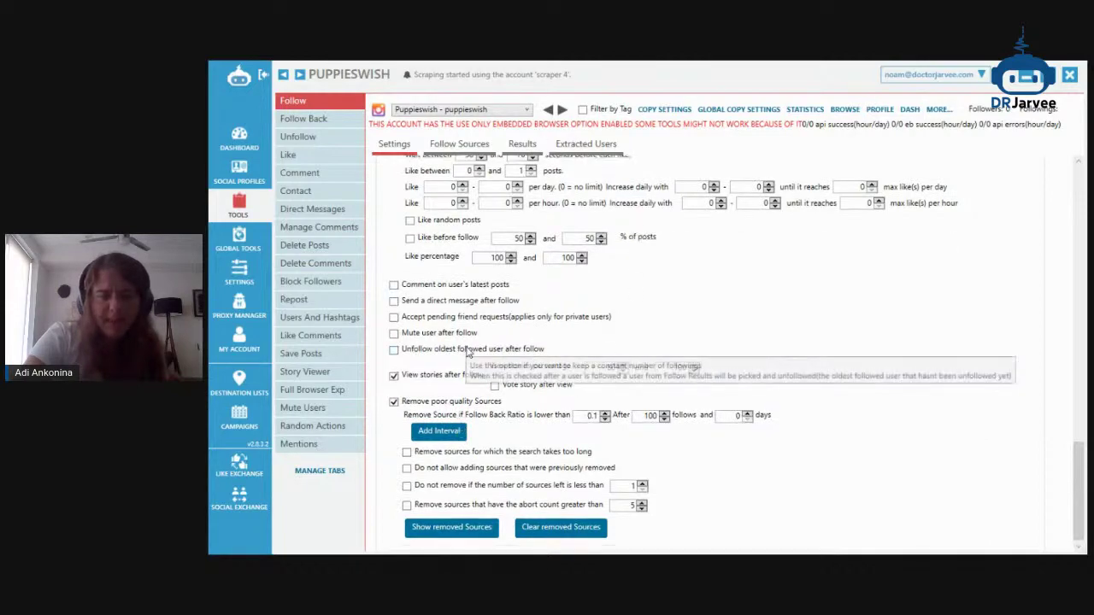
scroll(469, 356, up, 15)
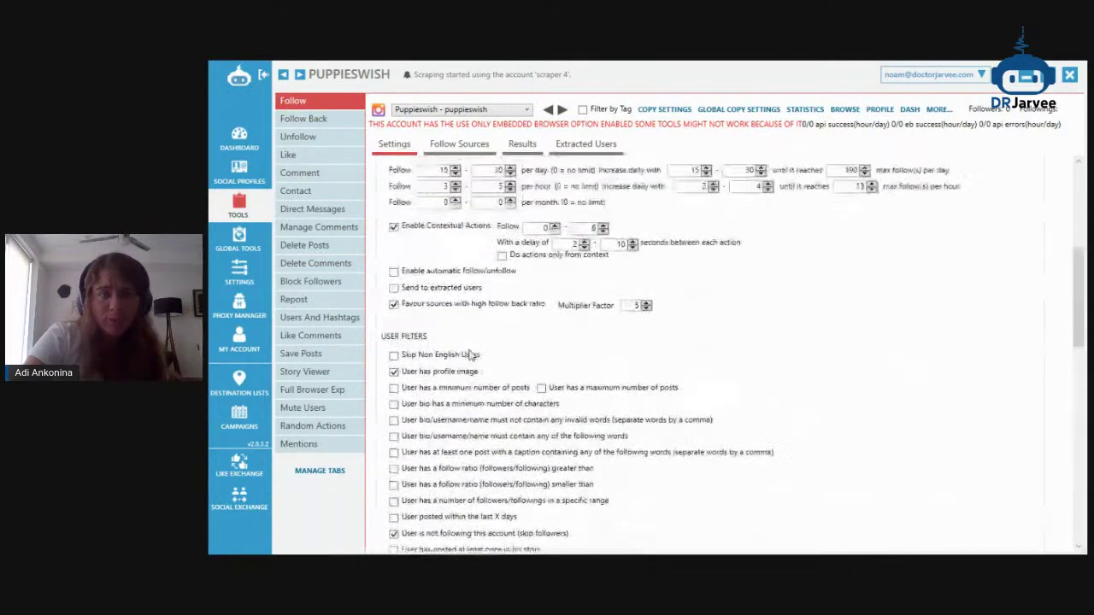
click(493, 145)
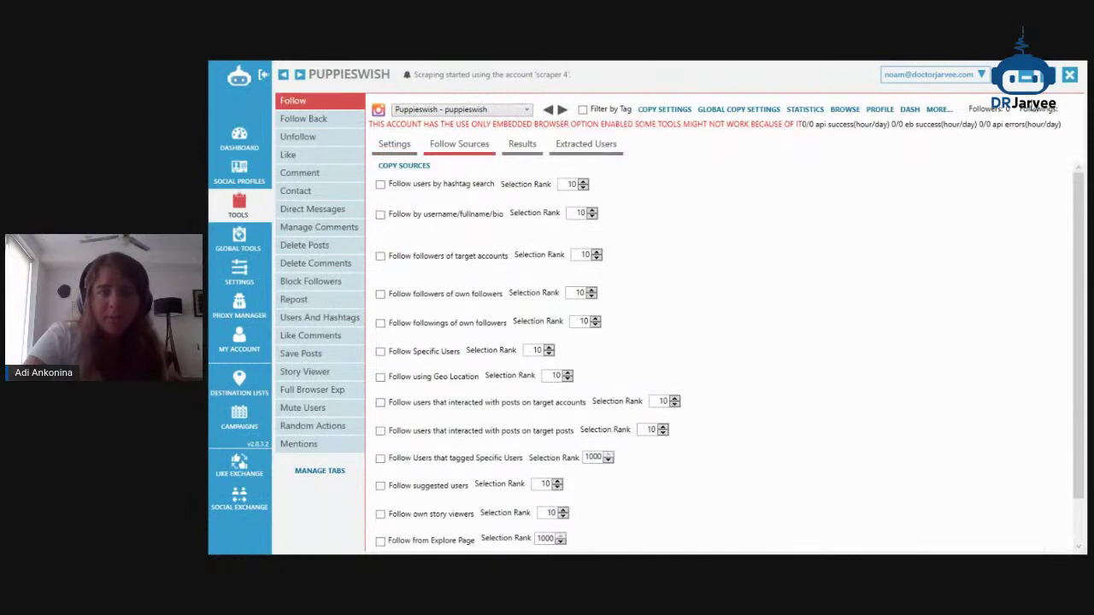
Minimize Jarvee and reveal a hidden viewer comment in the StreamYard broadcast
click(1023, 77)
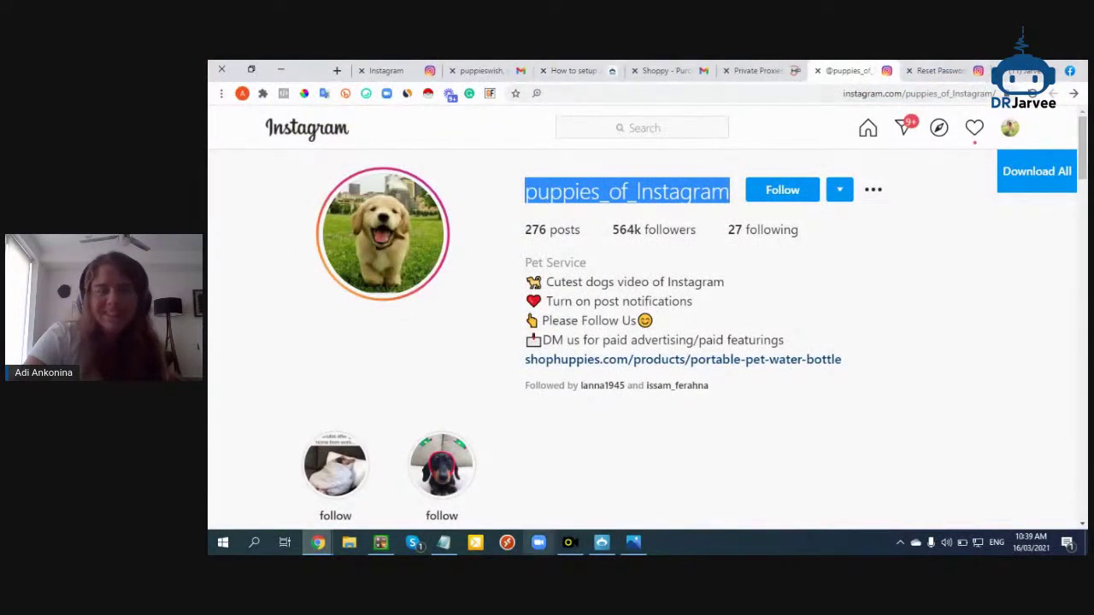
mouse_move(318, 542)
click(416, 481)
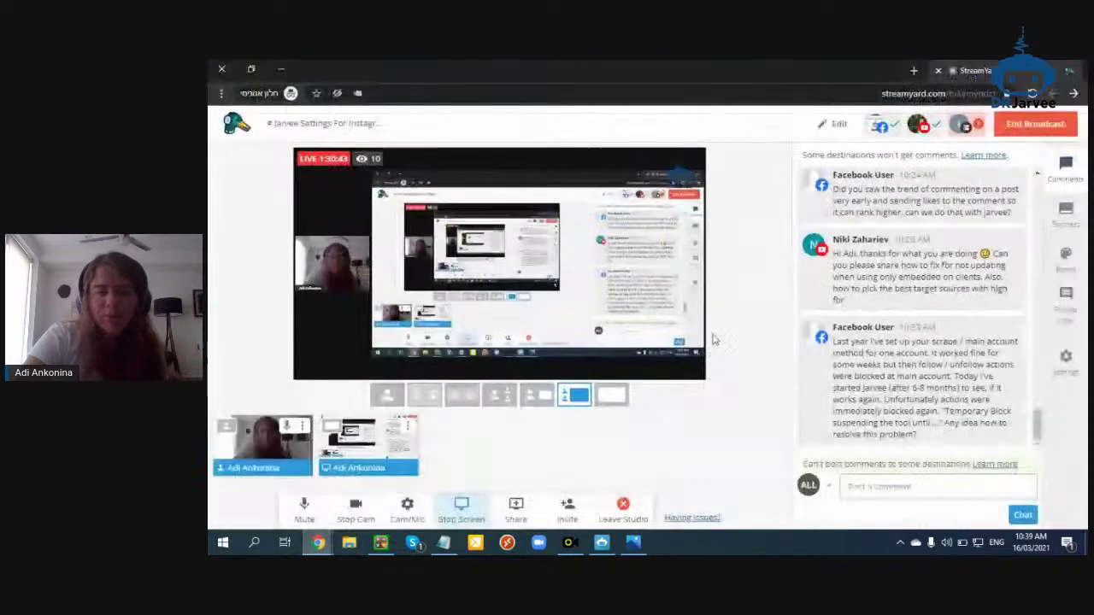
click(885, 393)
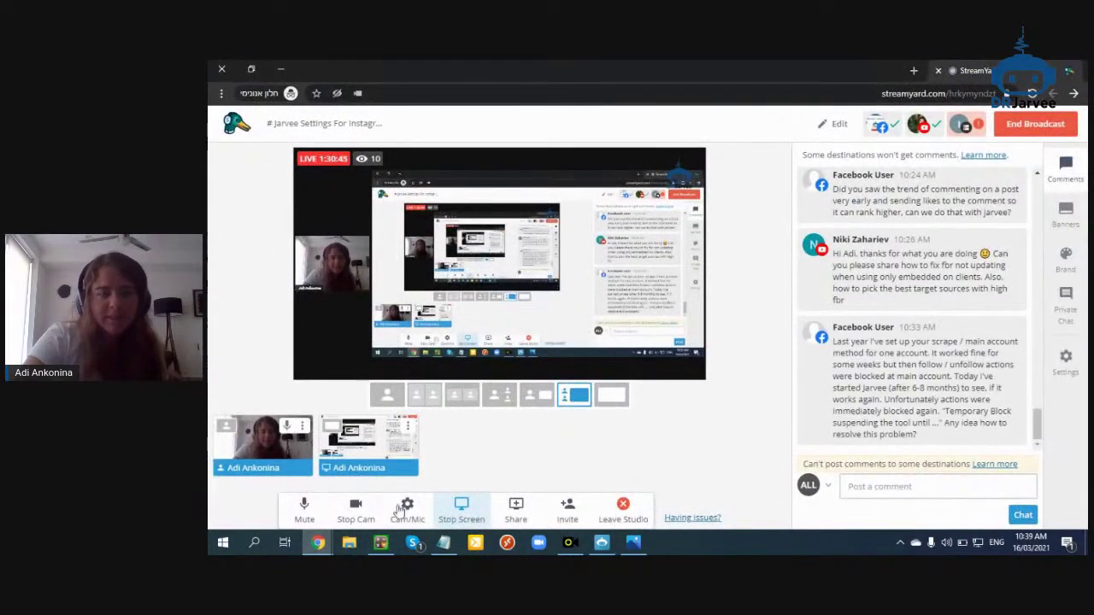
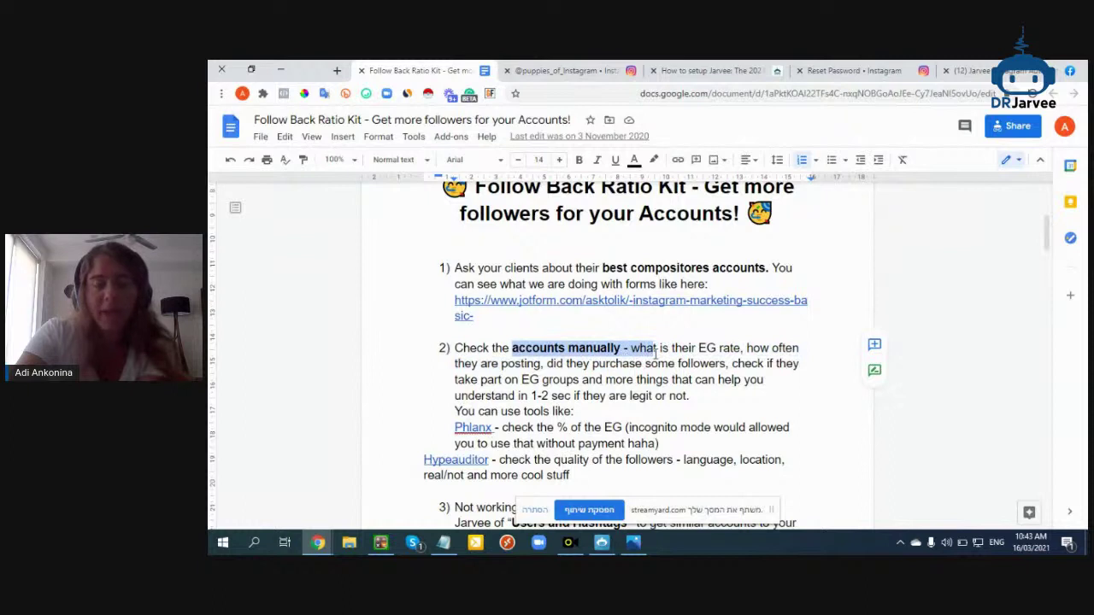
Glance at the puppies_of_Instagram profile and dismiss the screen-sharing notification
scroll(656, 352, down, 1)
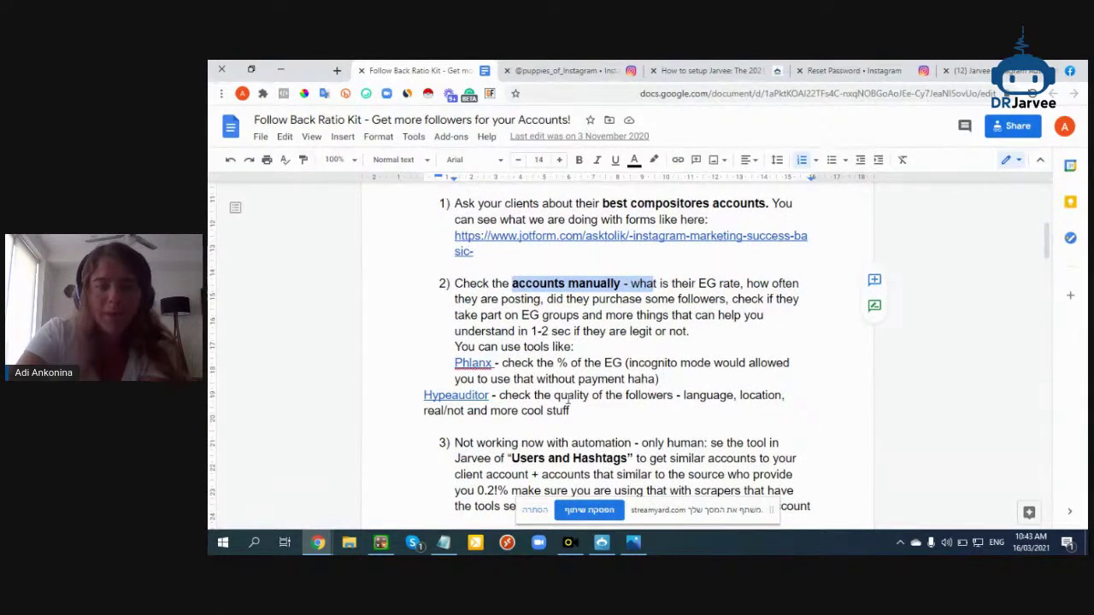
click(534, 72)
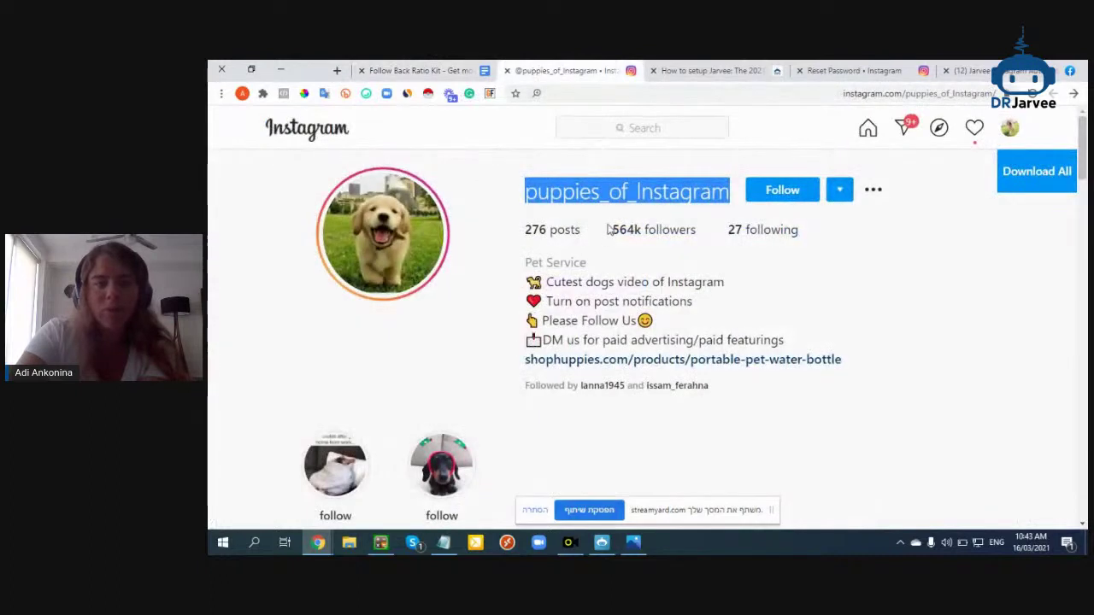
click(582, 204)
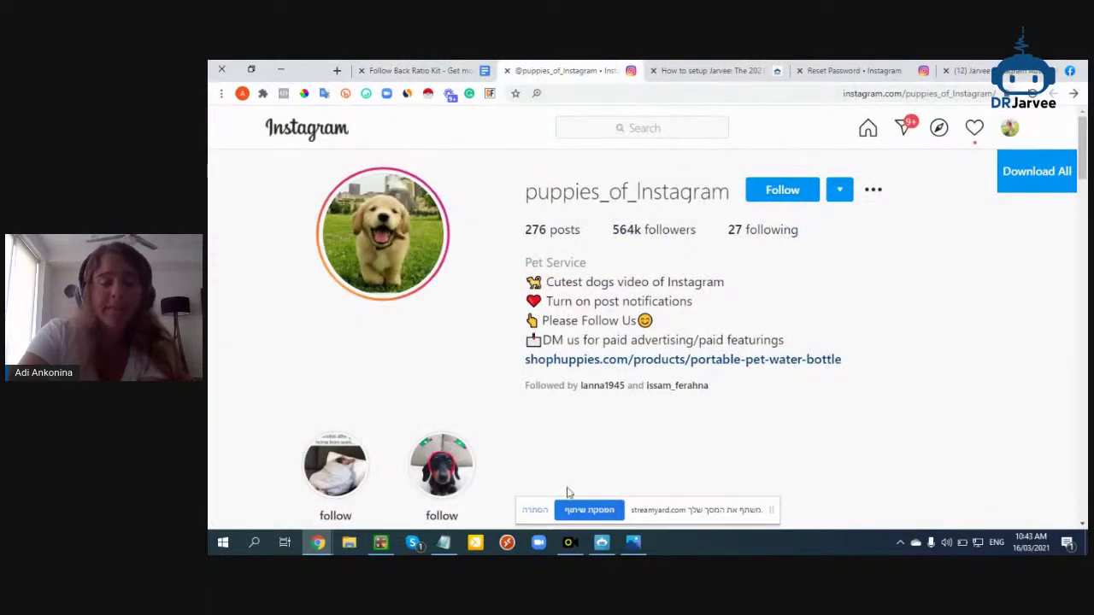
click(545, 510)
scroll(457, 325, down, 5)
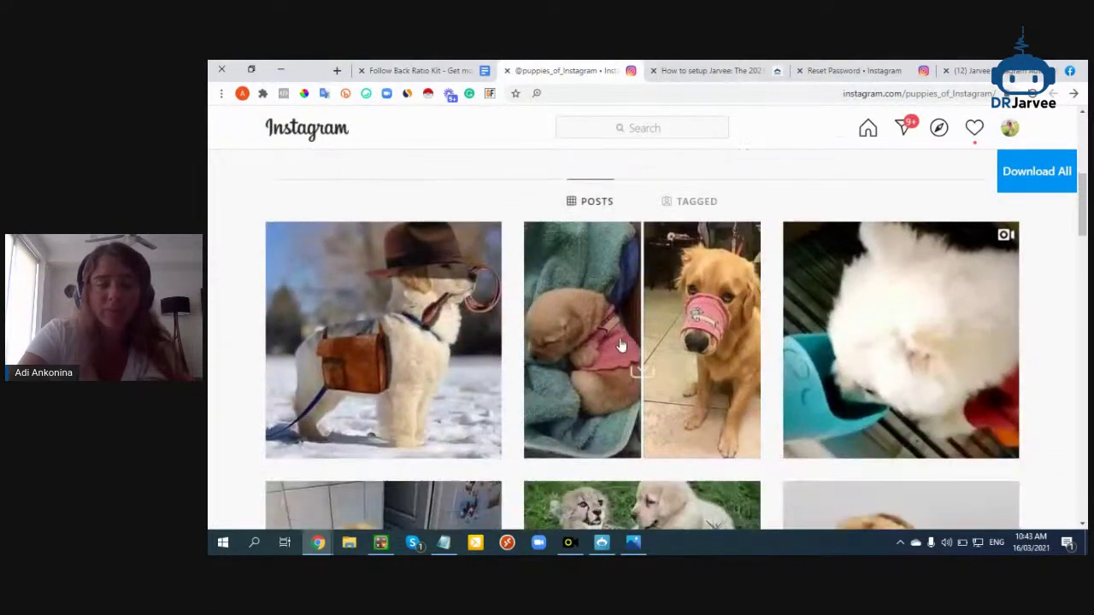
scroll(458, 325, up, 5)
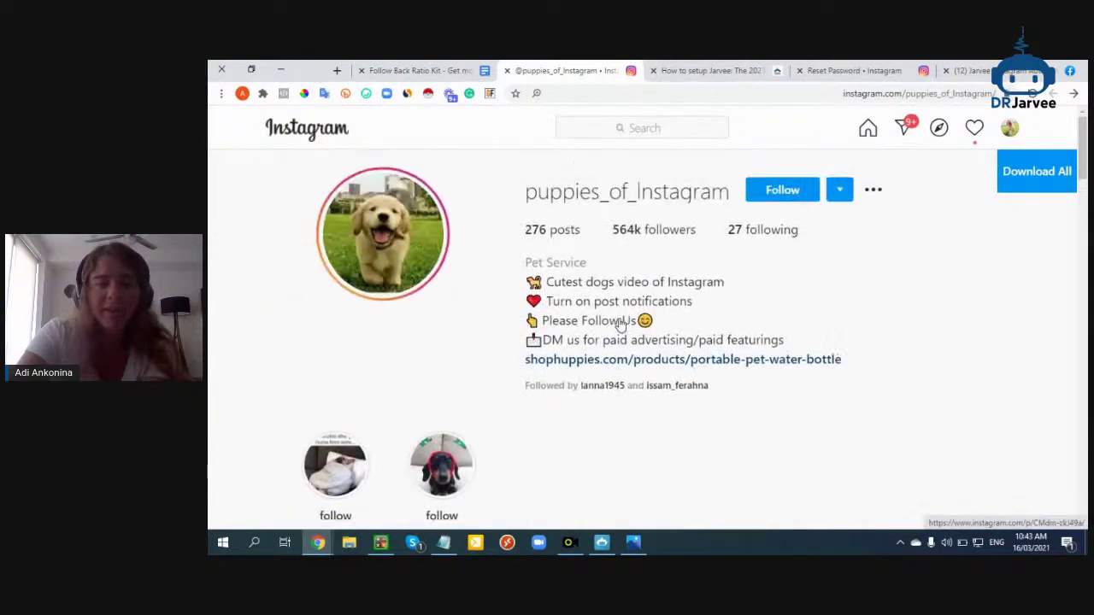
Open the kit document's Phlanx and Hypeauditor links, each in a new tab
click(469, 68)
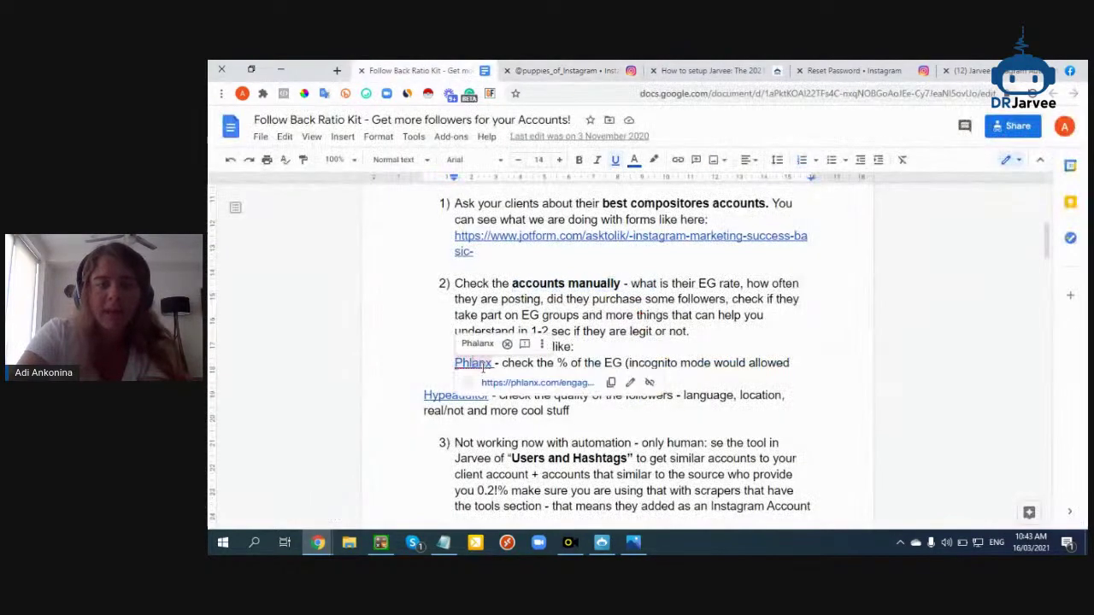
click(500, 382)
click(530, 71)
click(450, 393)
click(469, 419)
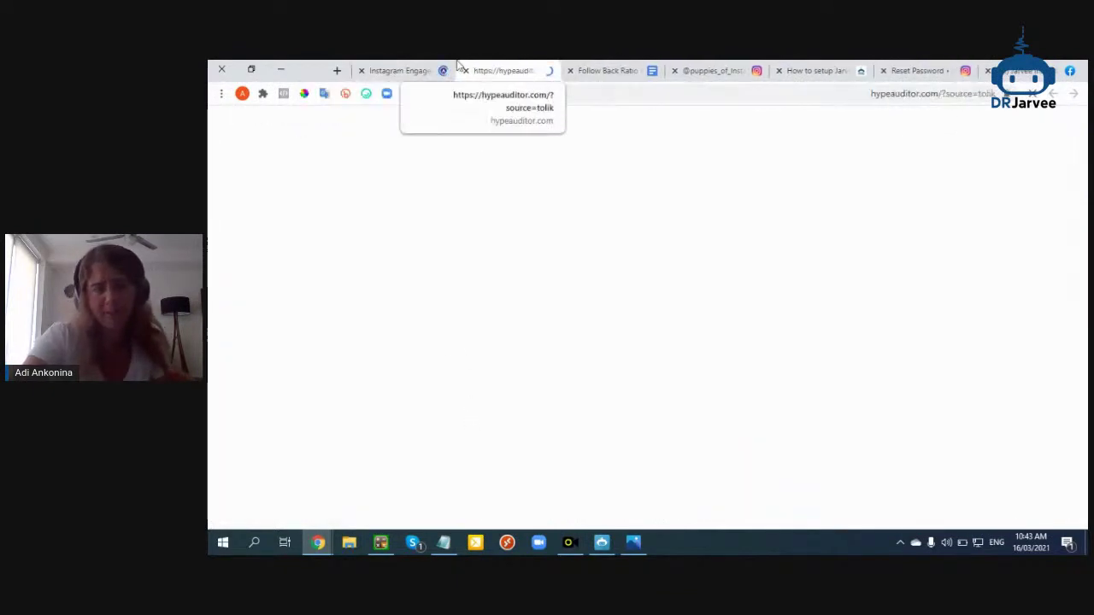
click(421, 70)
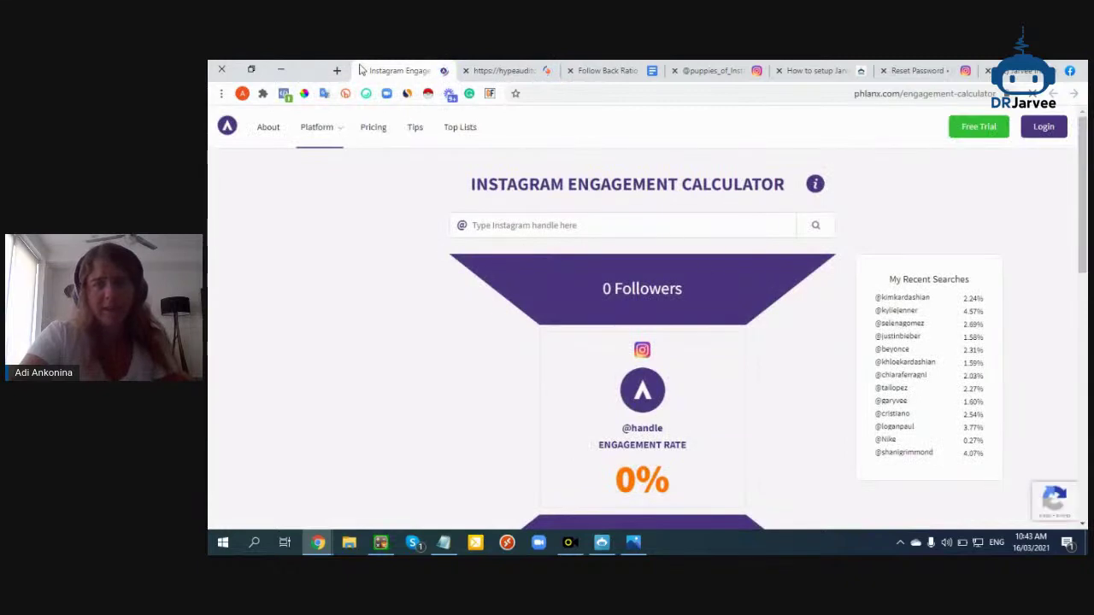
Open socialblade.com in a new tab and copy the puppies_of_Instagram username from its profile
click(337, 70)
text(socialblade.com)
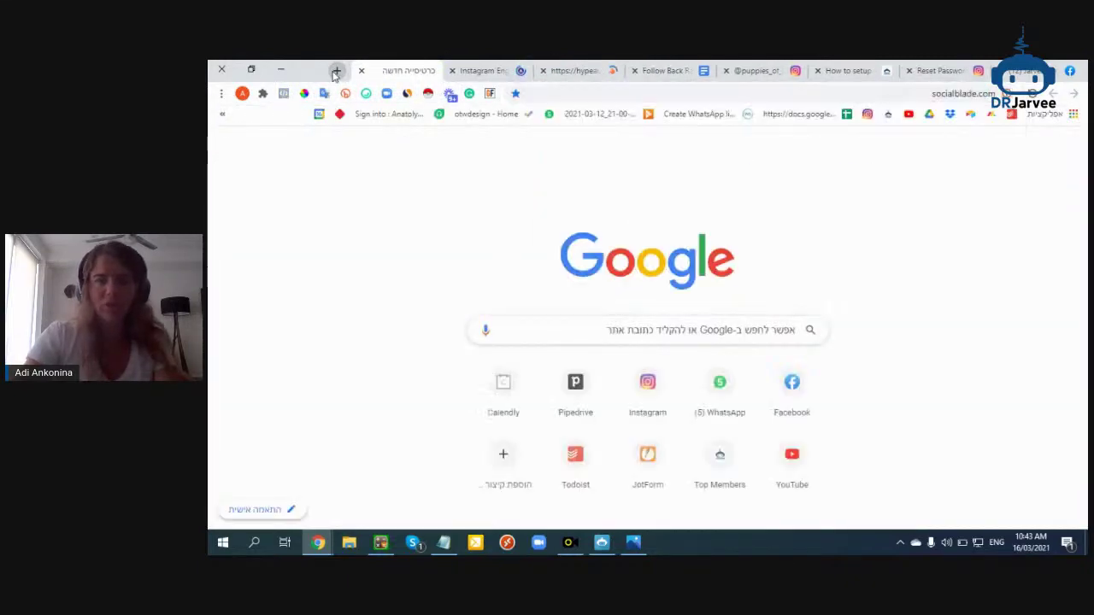
key(Return)
click(573, 70)
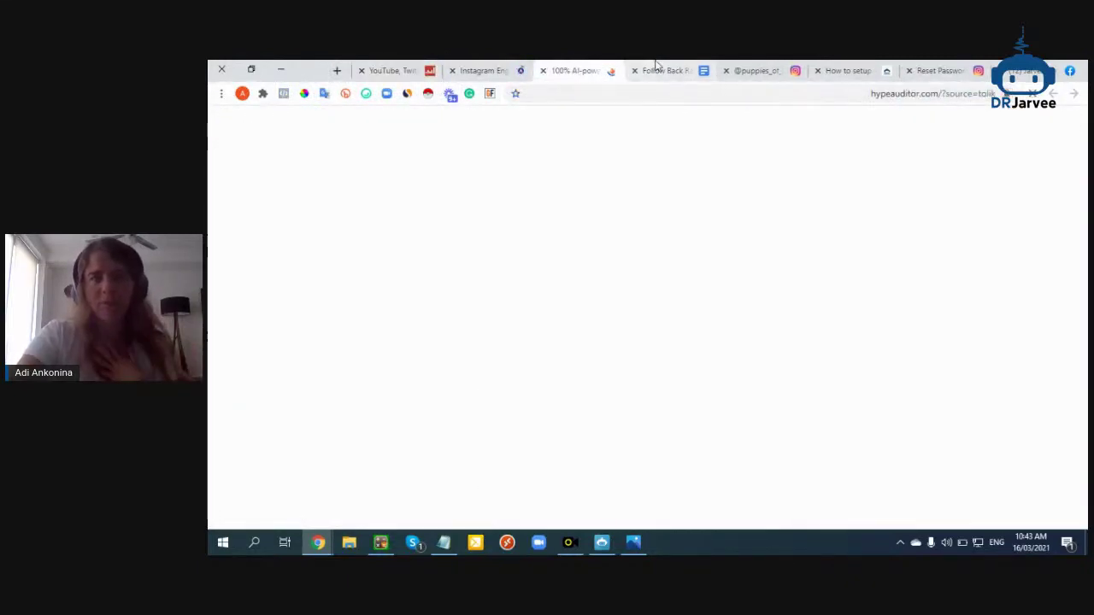
click(663, 70)
click(757, 70)
double_click(560, 191)
key(ctrl+c)
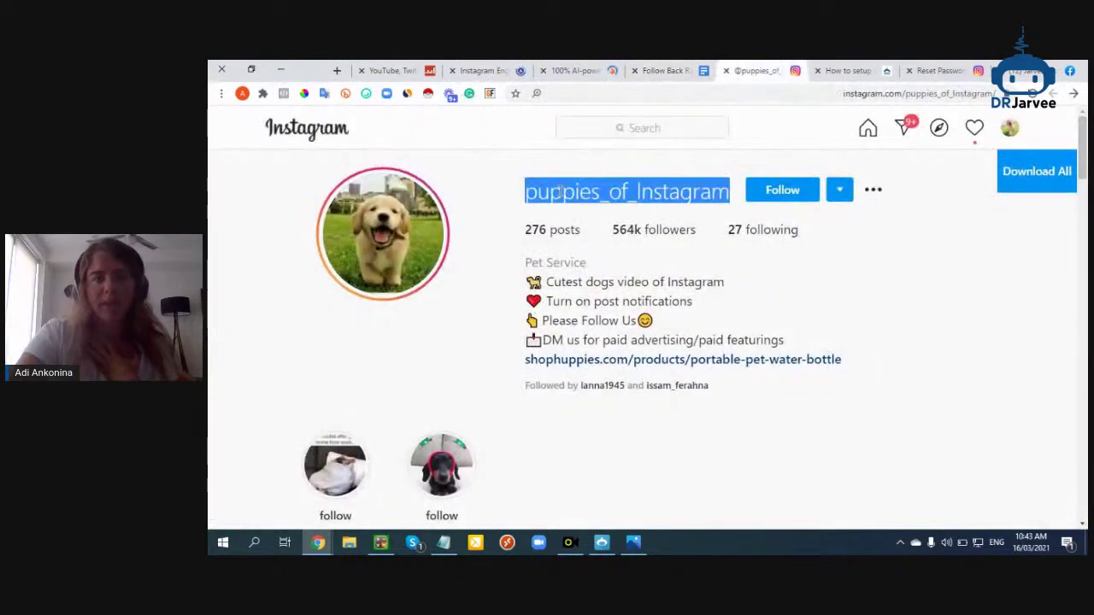
Search Social Blade for puppies_of_Instagram and open its Instagram statistics
click(392, 70)
click(609, 461)
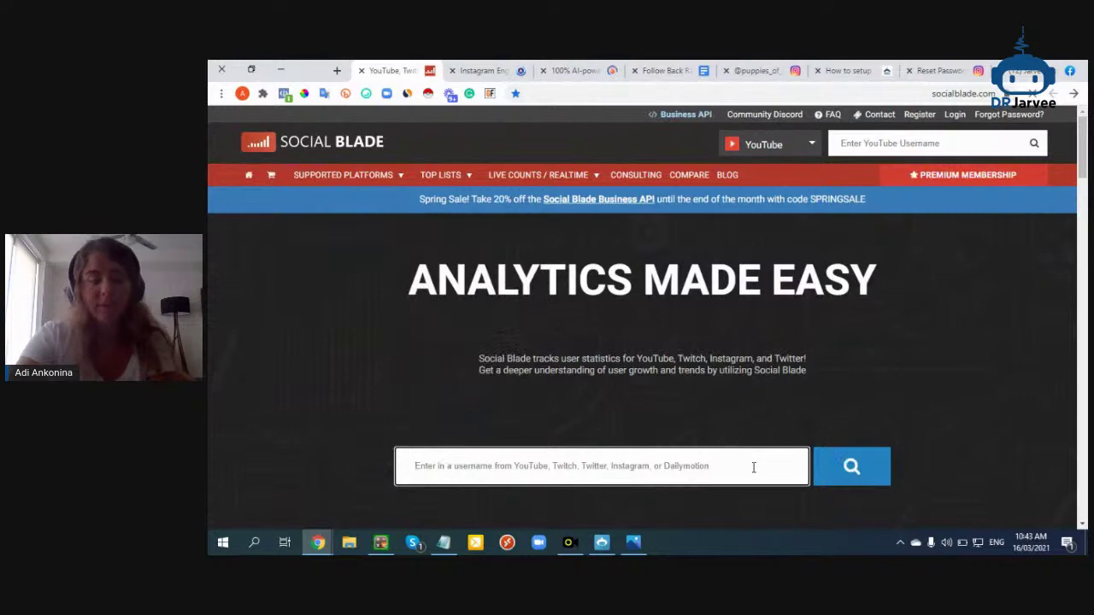
key(ctrl+v)
click(845, 470)
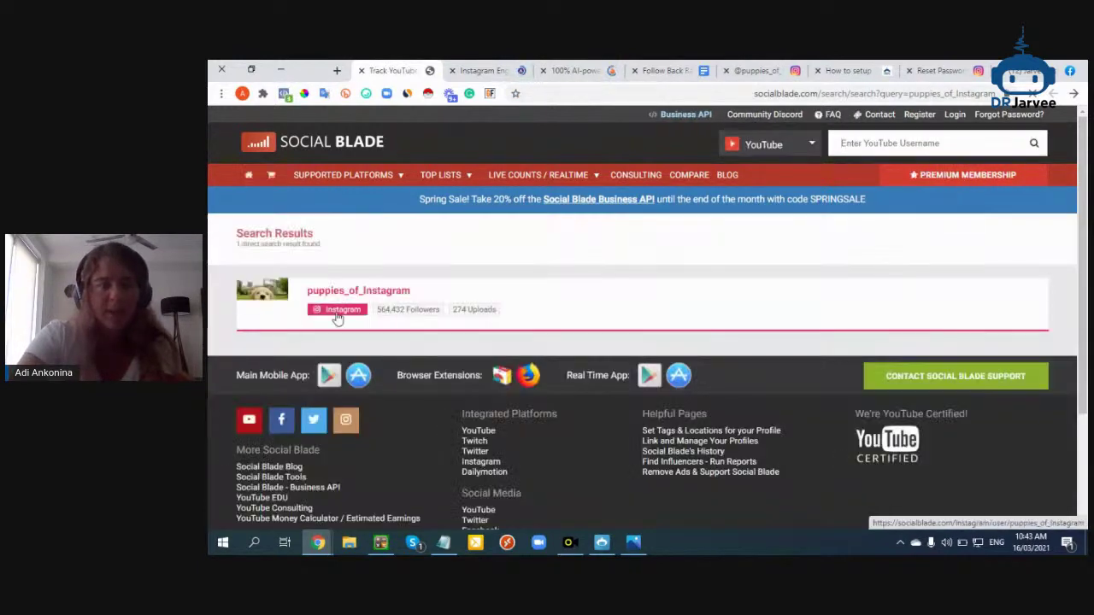
click(337, 311)
Review puppies_of_Instagram's daily stats and 2.76% engagement rate, then return to the kit document
scroll(338, 318, down, 3)
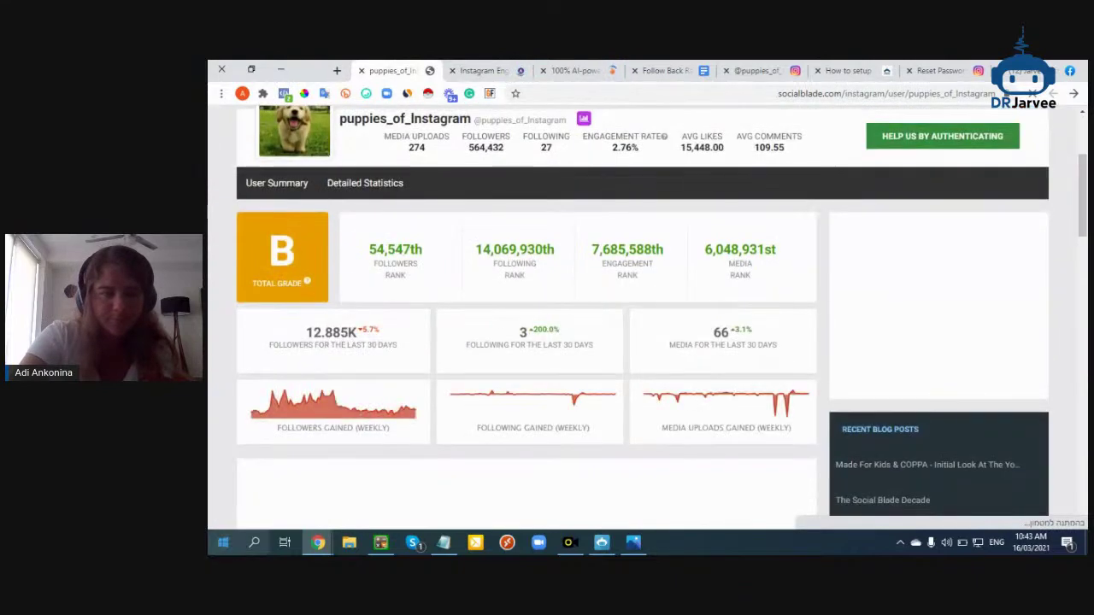
scroll(437, 330, down, 10)
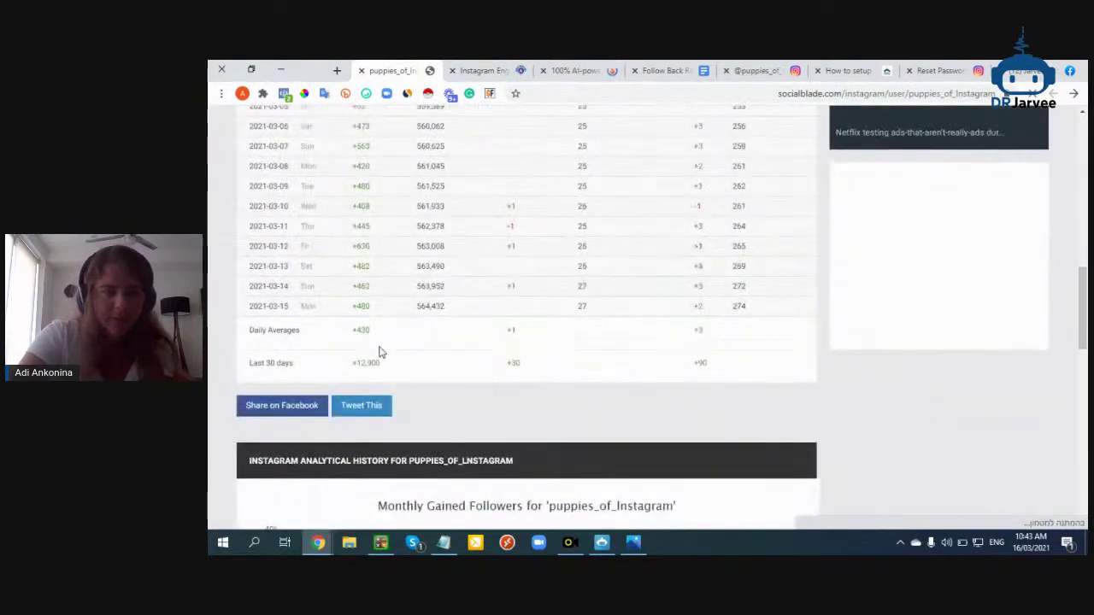
scroll(380, 352, up, 3)
drag(379, 282, 378, 427)
click(373, 376)
scroll(372, 366, down, 2)
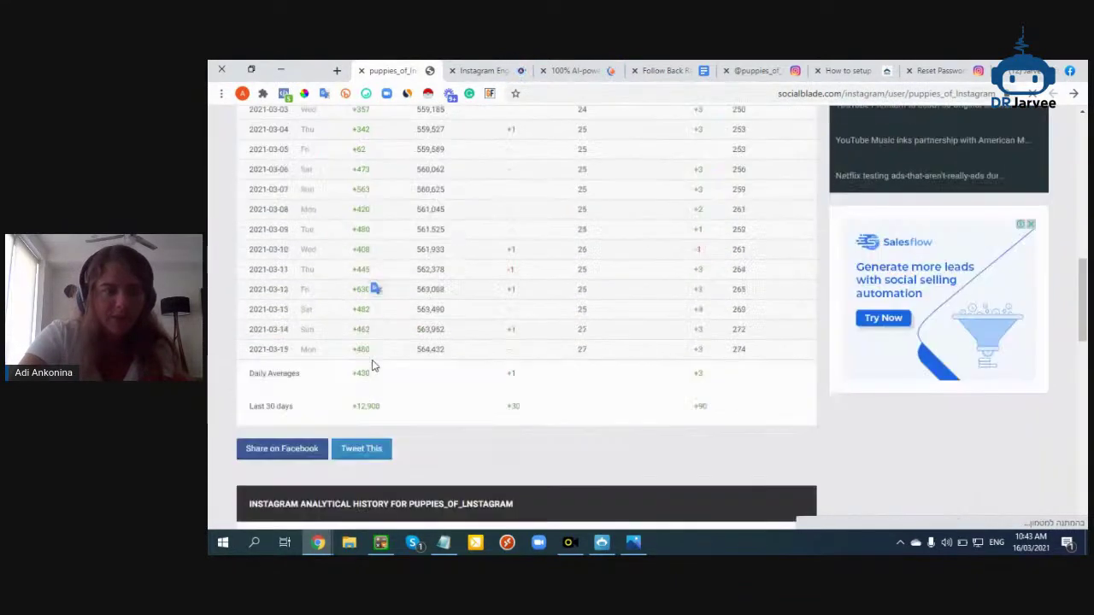
scroll(374, 365, up, 10)
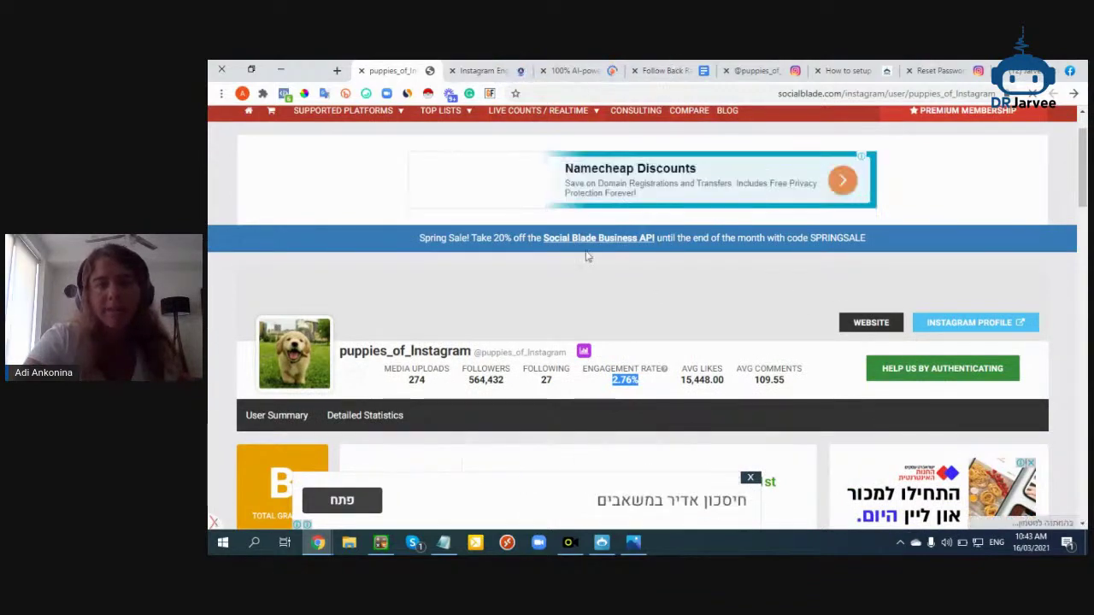
scroll(589, 261, down, 8)
click(659, 70)
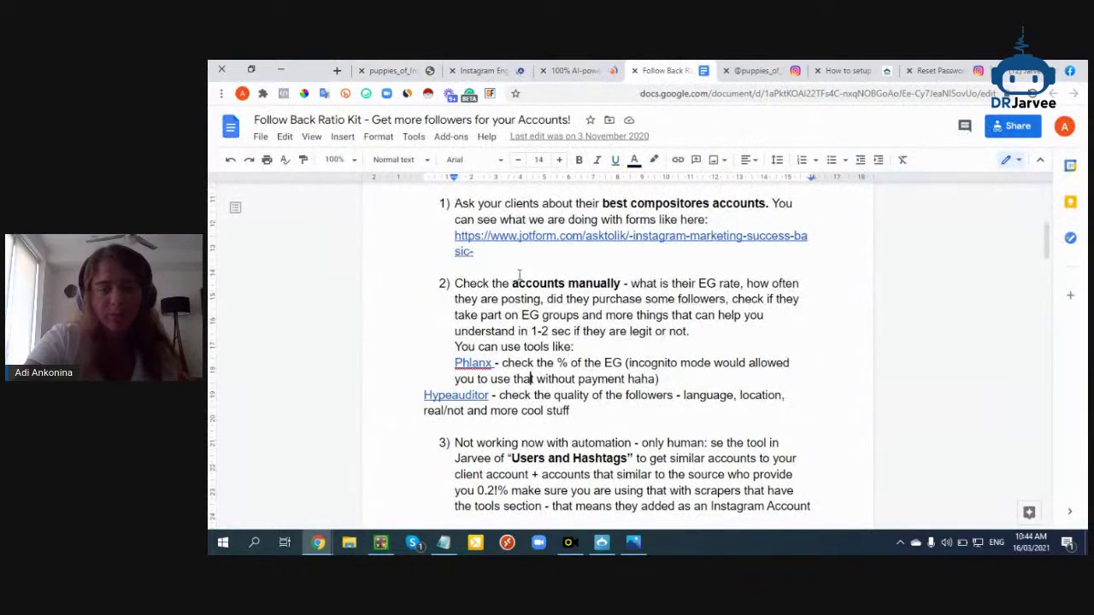
Open the full puppieswish report (AQS 59, 36.5K followers) from the HypeAuditor dashboard
scroll(519, 274, down, 1)
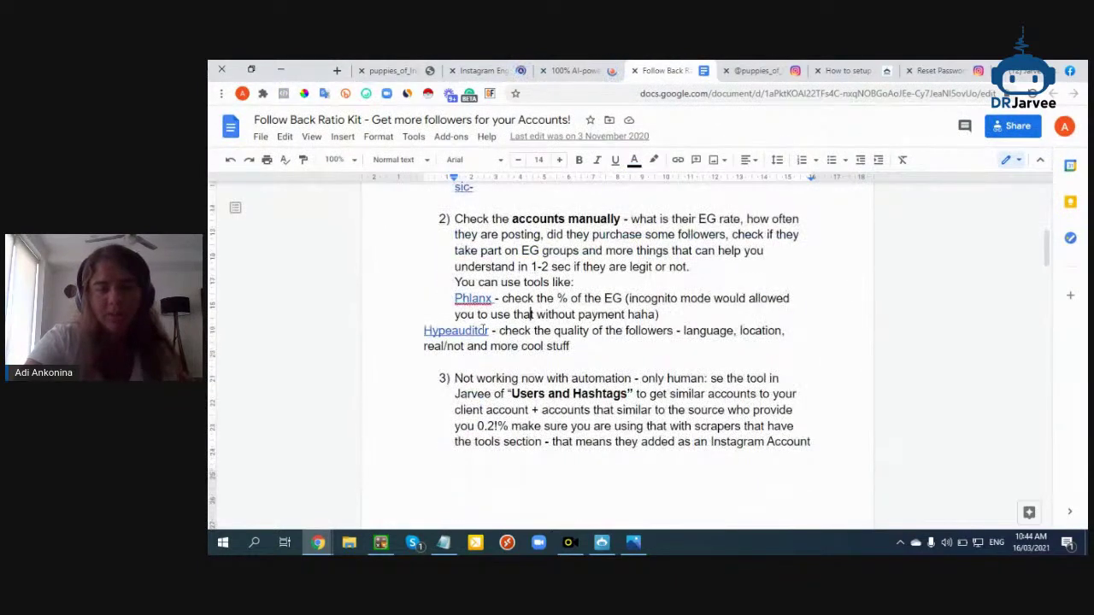
click(577, 67)
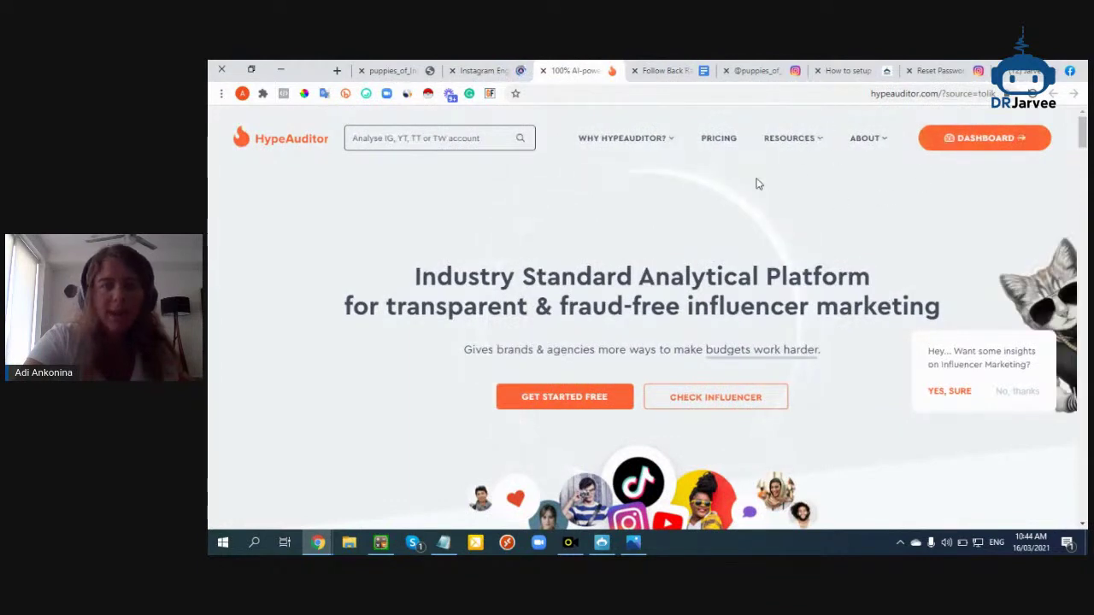
click(963, 147)
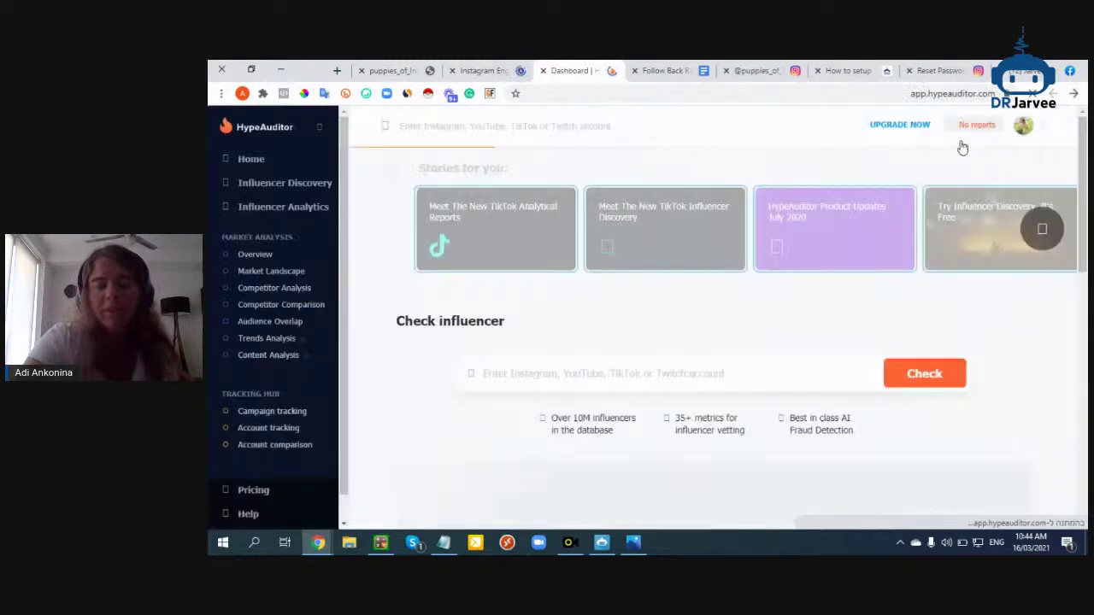
scroll(750, 356, down, 3)
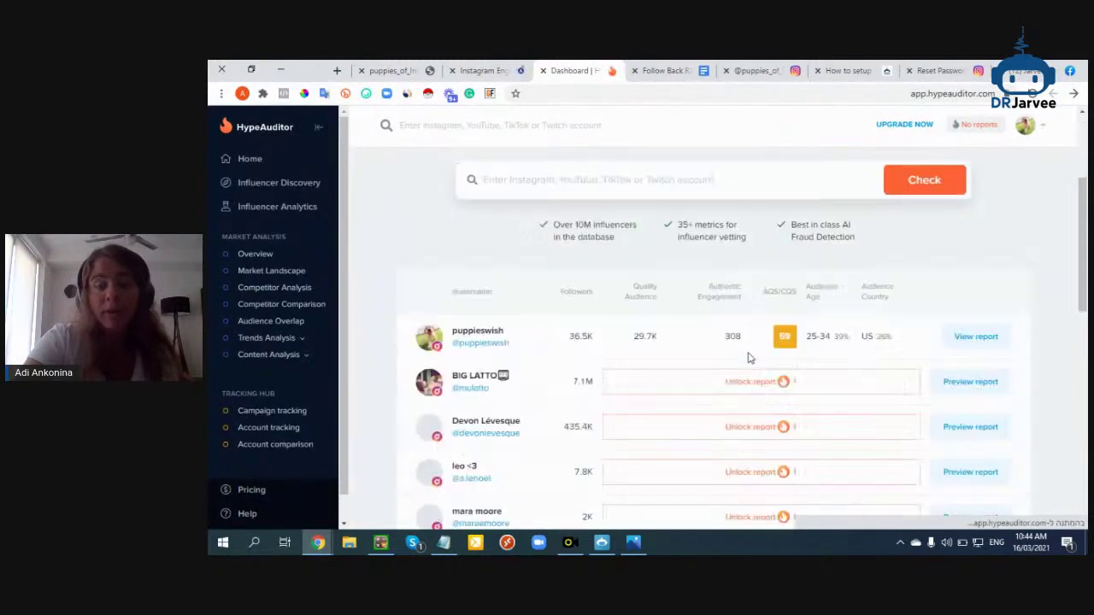
click(983, 344)
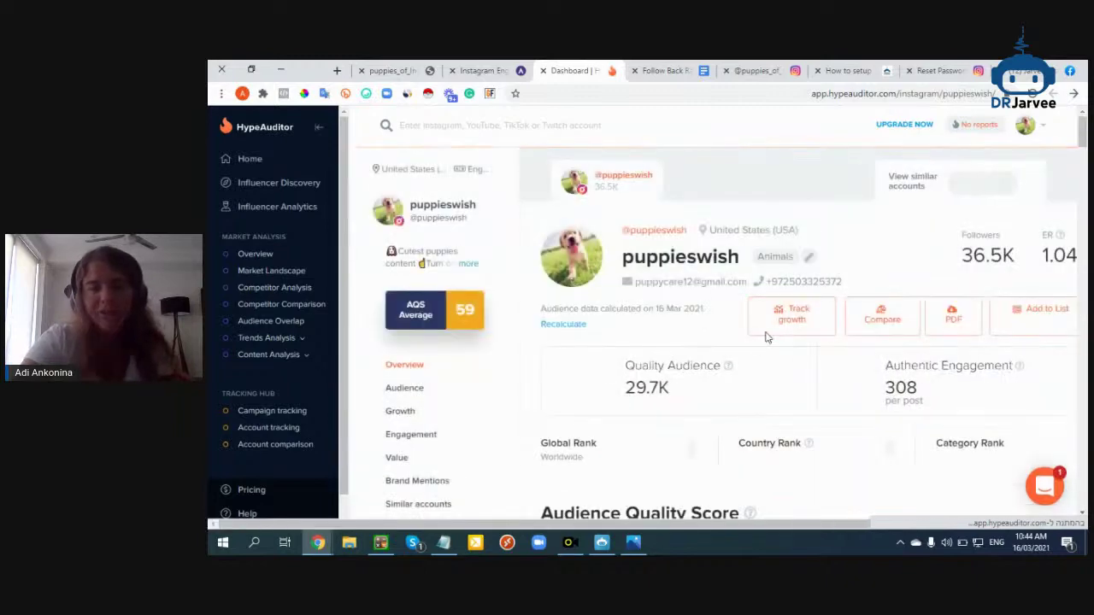
Review puppieswish's audience type breakdown and its Brazil, India and UK audience rows
scroll(754, 325, down, 5)
scroll(778, 291, down, 2)
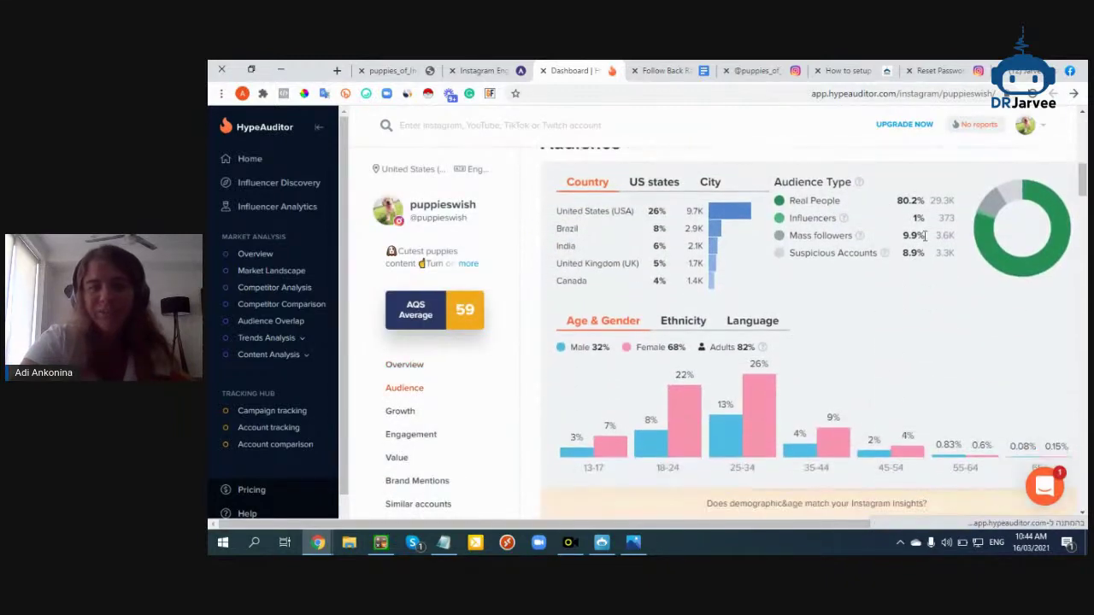
drag(788, 205, 859, 236)
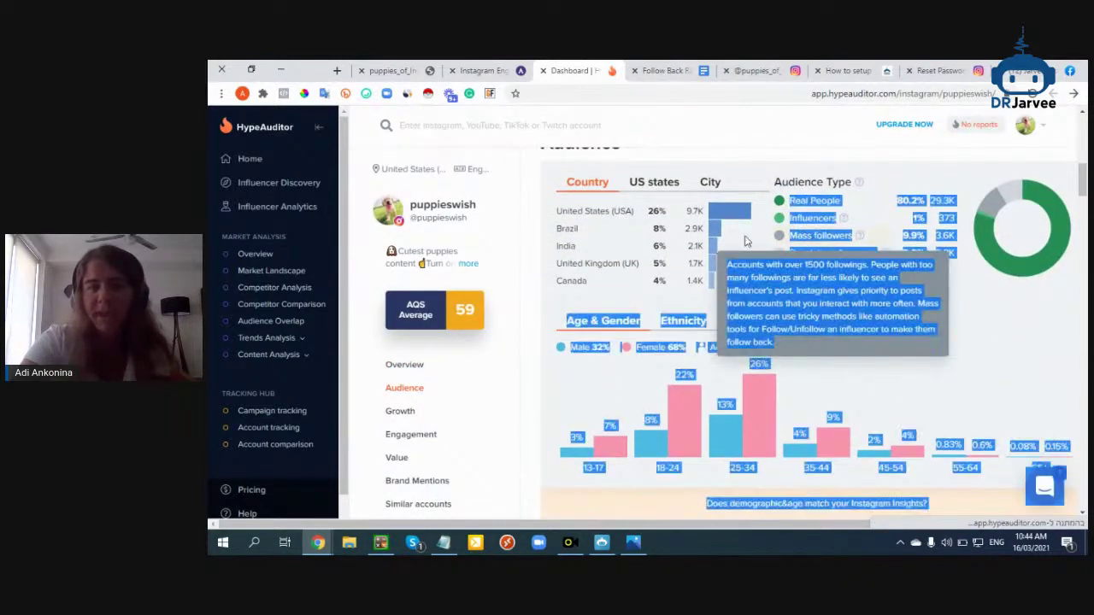
click(634, 212)
drag(631, 210, 638, 264)
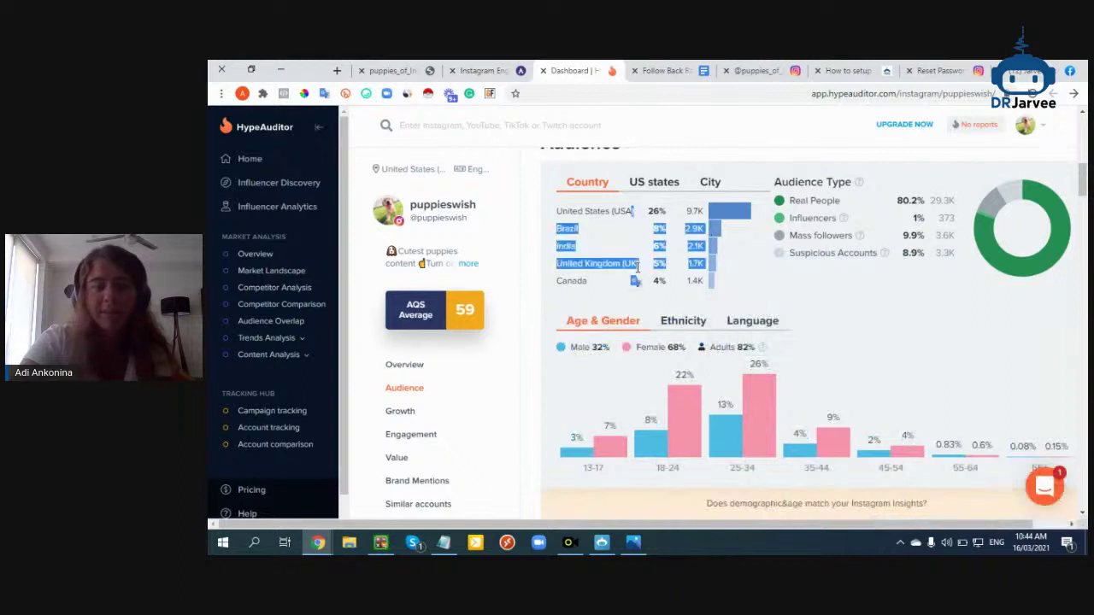
scroll(638, 266, down, 1)
scroll(731, 310, down, 2)
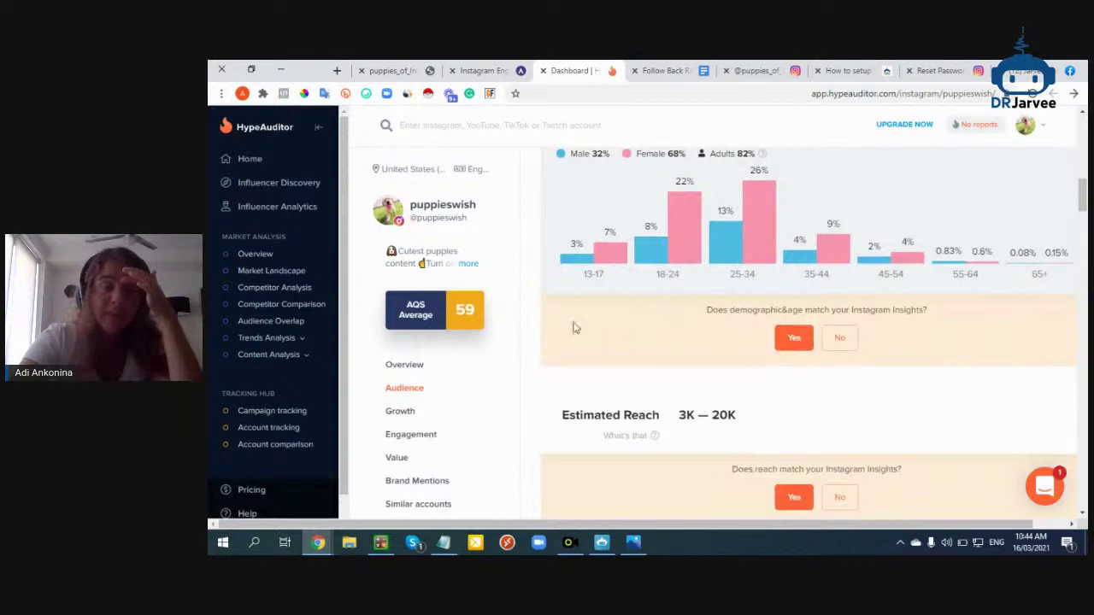
scroll(682, 308, down, 4)
scroll(681, 306, down, 5)
scroll(681, 308, down, 1)
scroll(681, 312, up, 2)
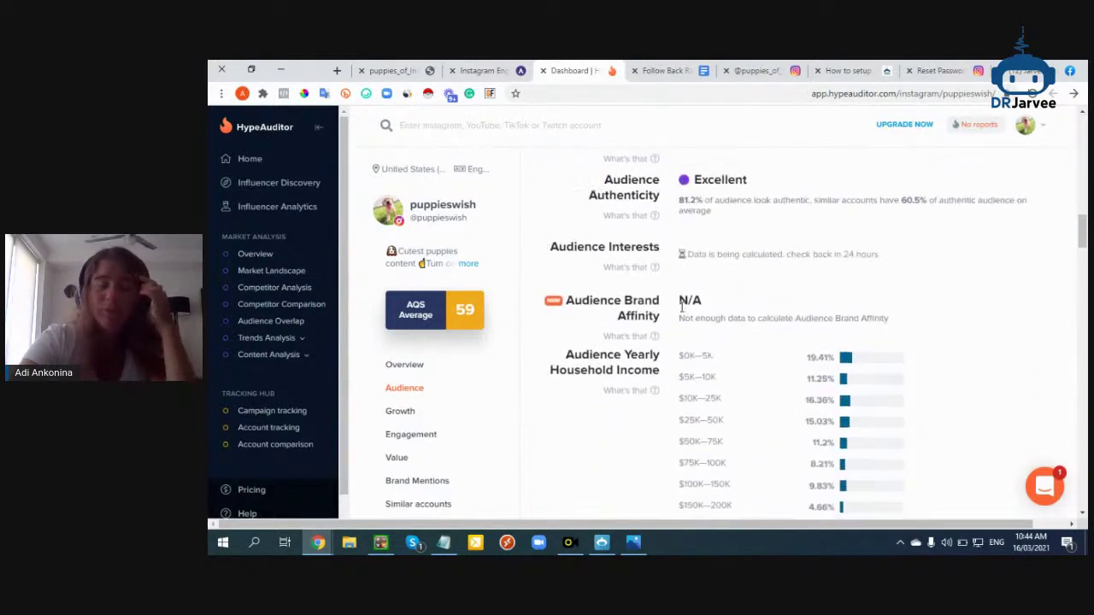
scroll(681, 310, up, 15)
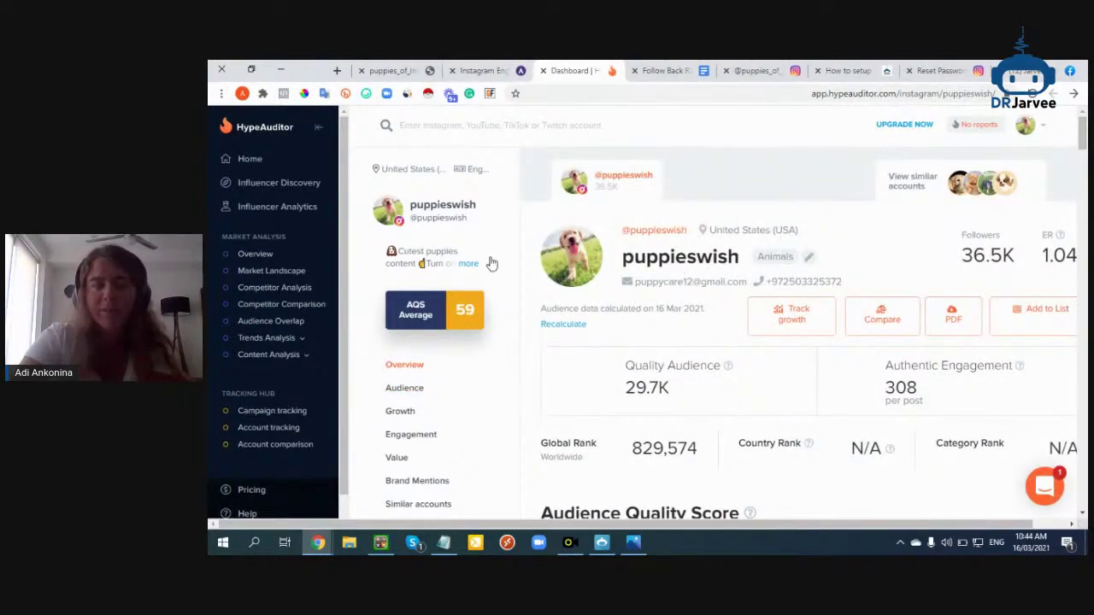
click(483, 70)
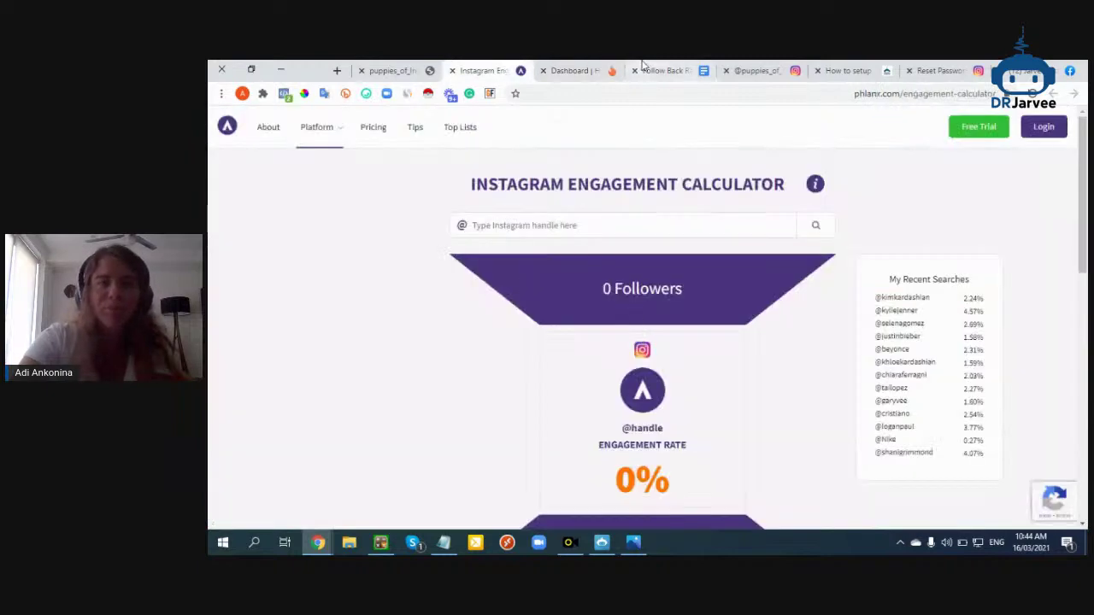
Scroll the kit to section 4) Hacks, then return to the puppies_of_Instagram profile (564k followers)
click(646, 69)
scroll(560, 349, down, 10)
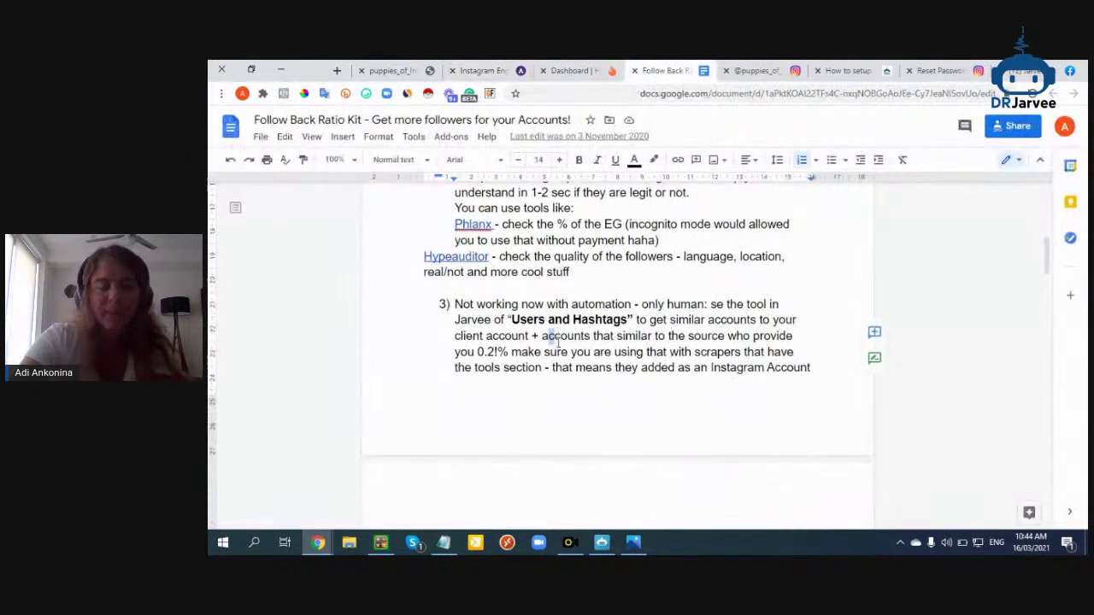
scroll(561, 276, down, 3)
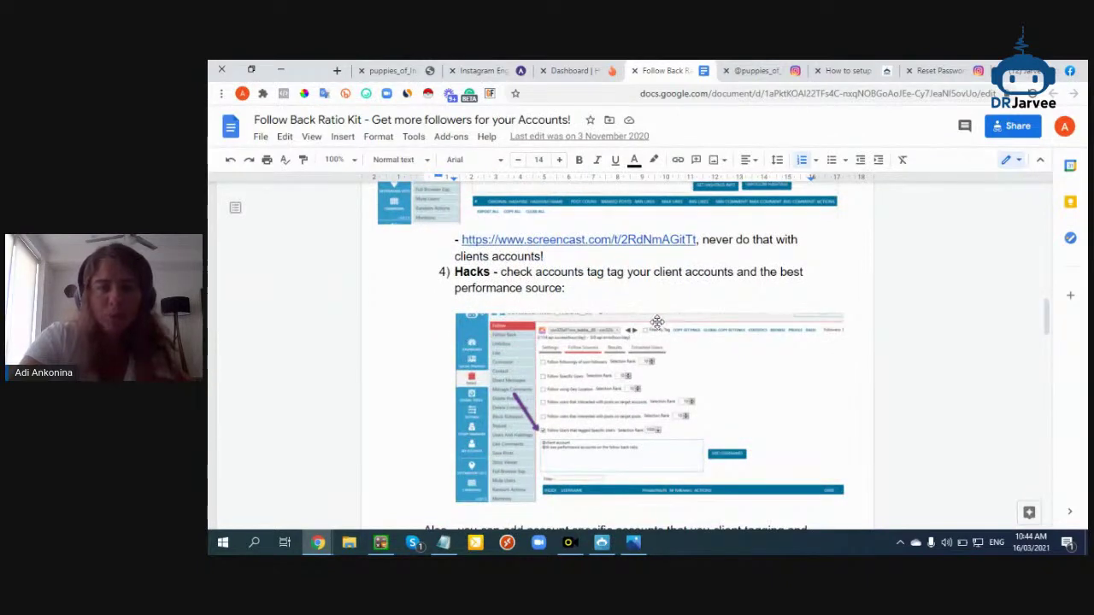
scroll(555, 342, up, 3)
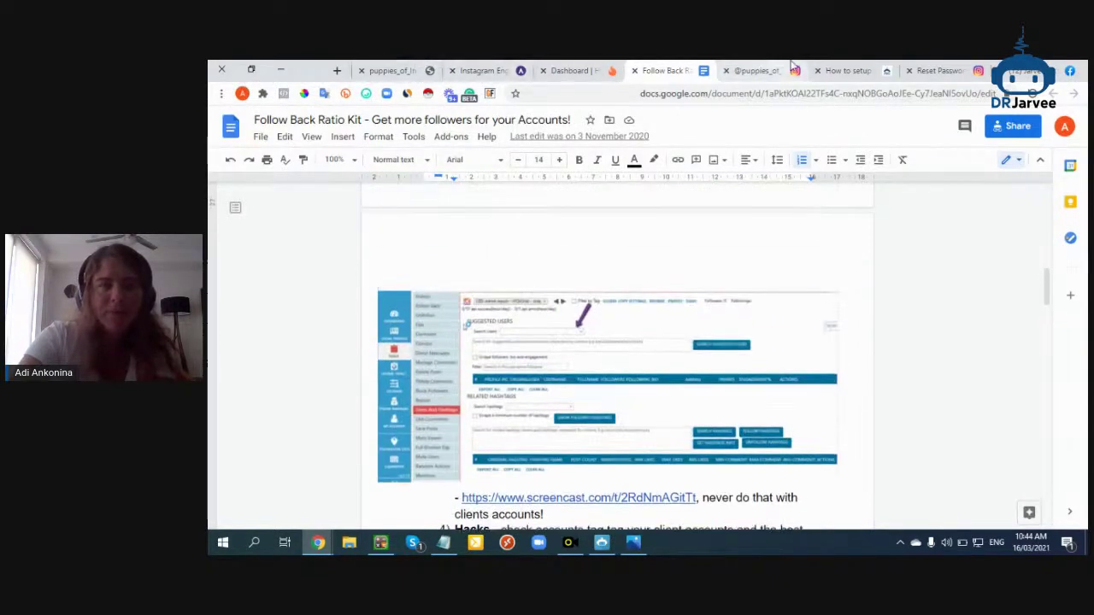
click(757, 71)
click(628, 128)
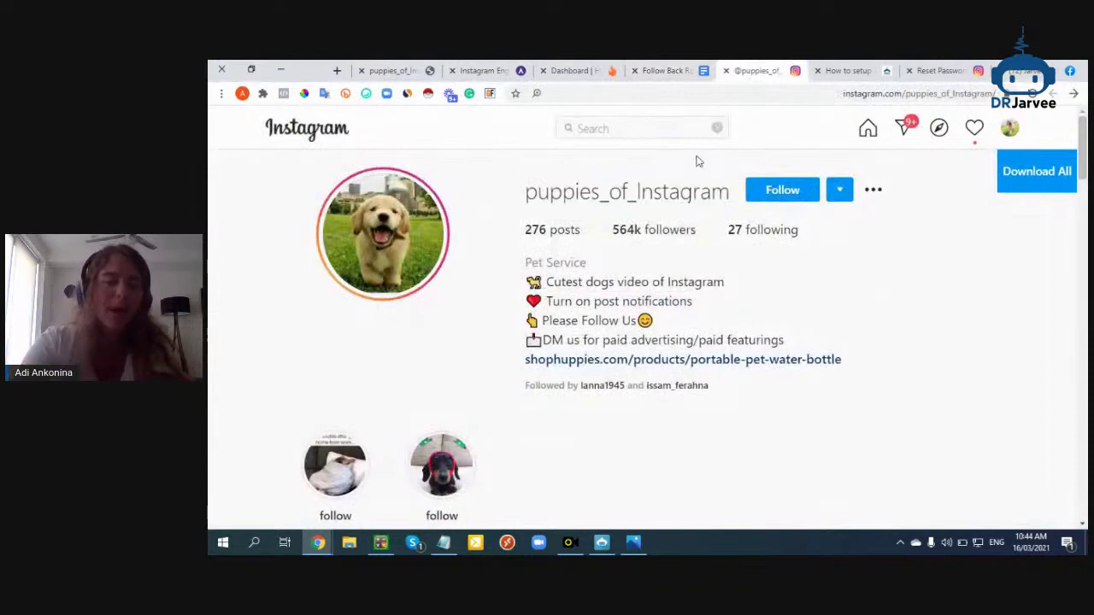
Search #PUPP and open #puppies, #puppiesofig, #puppiesofinsta and #puppiesforall in background tabs
text(#PUPPIES)
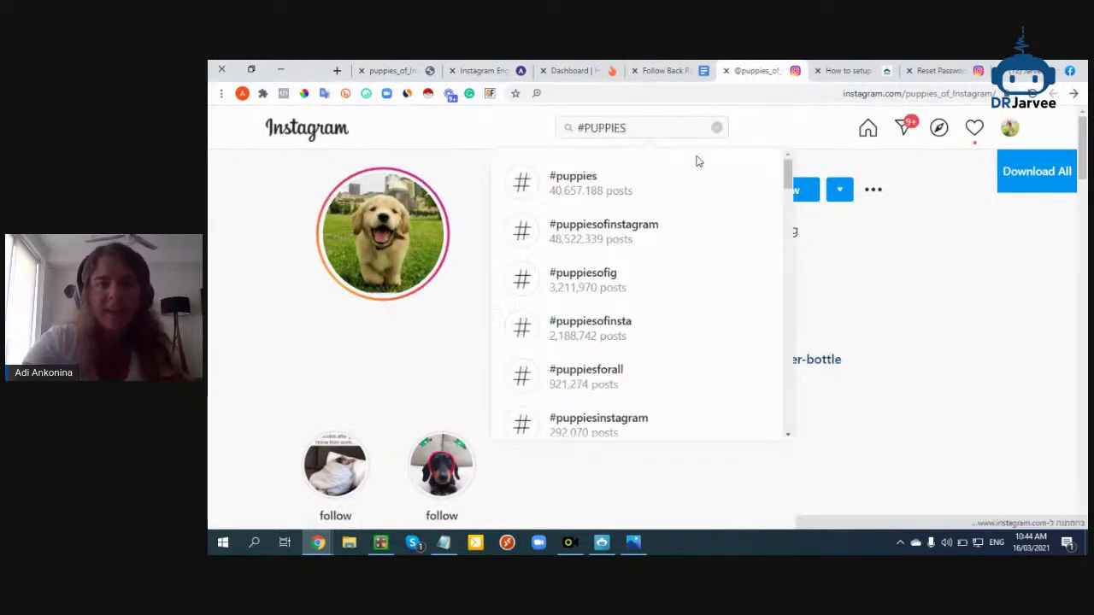
right_click(572, 187)
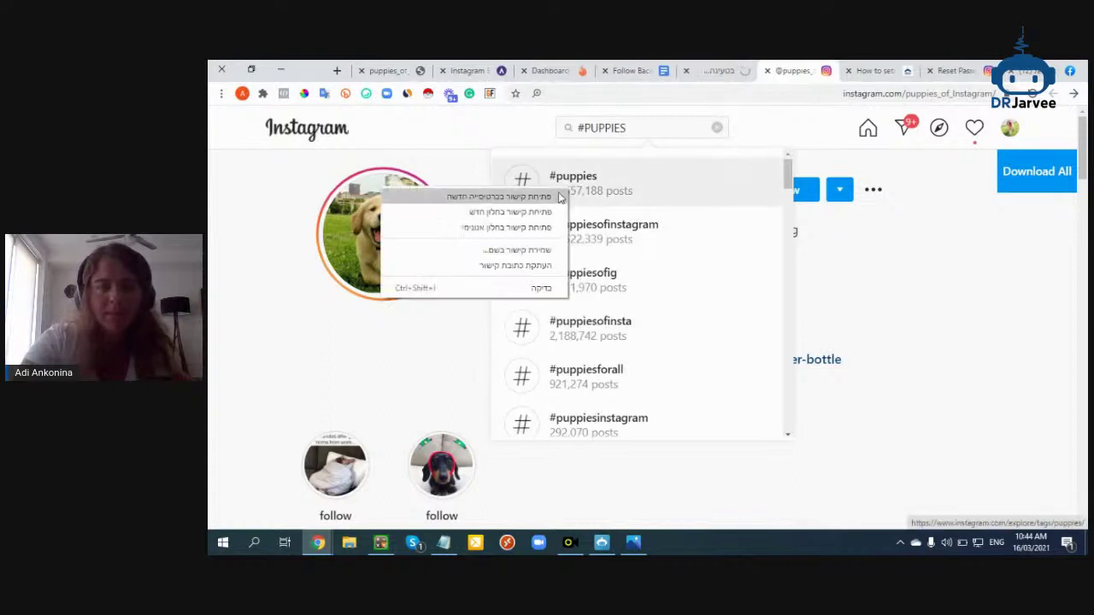
click(551, 198)
right_click(579, 289)
click(575, 299)
right_click(579, 327)
click(552, 334)
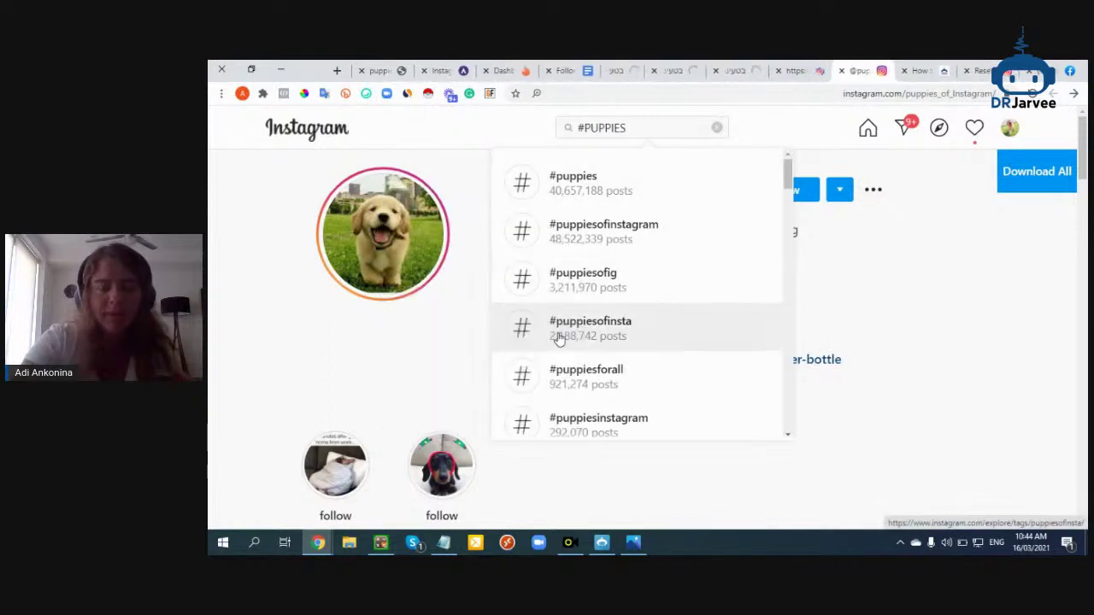
scroll(644, 322, down, 1)
right_click(642, 316)
click(619, 326)
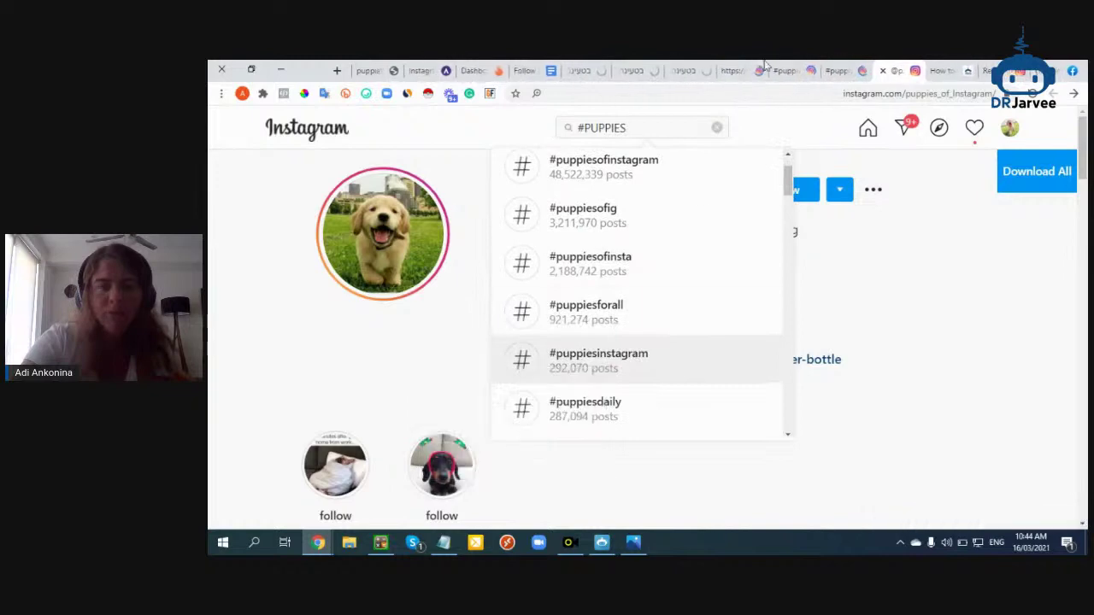
Open the first top post on the #puppiesofinstagram page and load more of its comments
click(611, 167)
scroll(613, 307, down, 2)
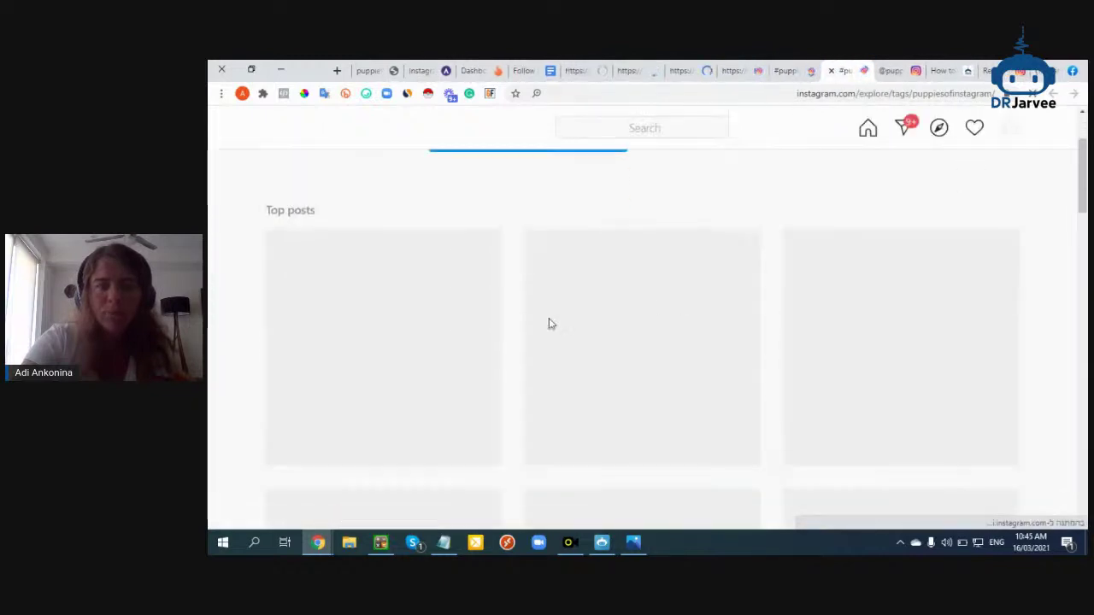
scroll(464, 317, down, 1)
click(404, 290)
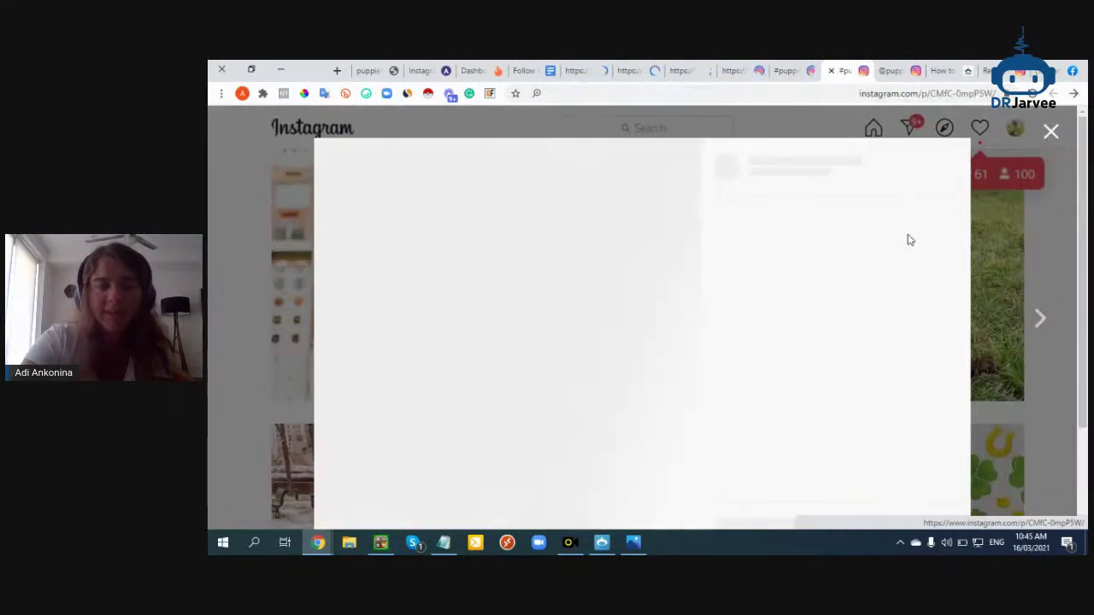
scroll(821, 279, down, 3)
scroll(856, 208, down, 6)
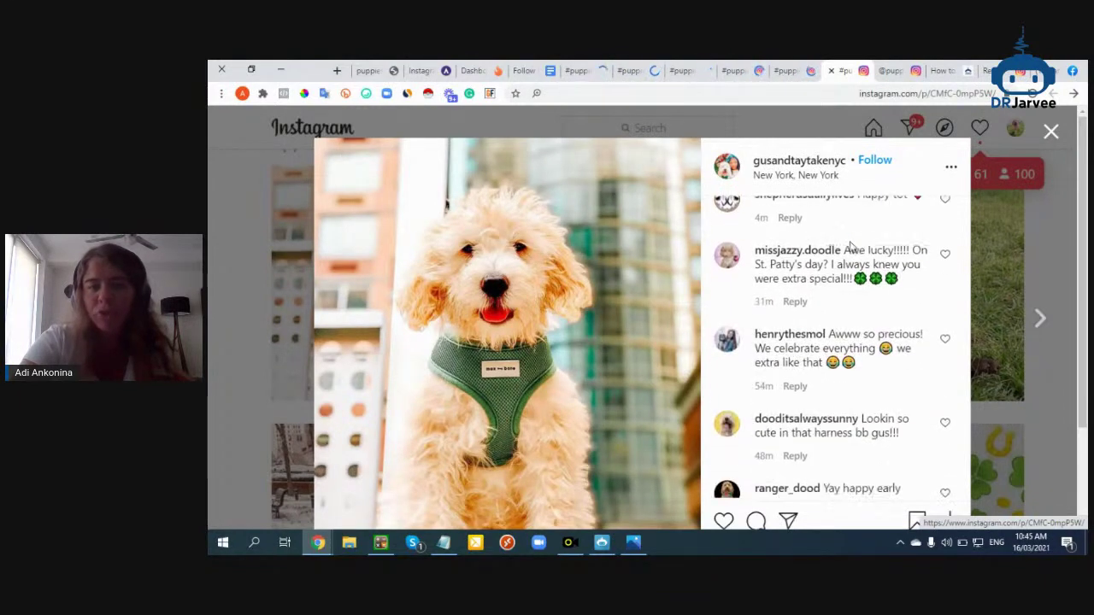
click(840, 470)
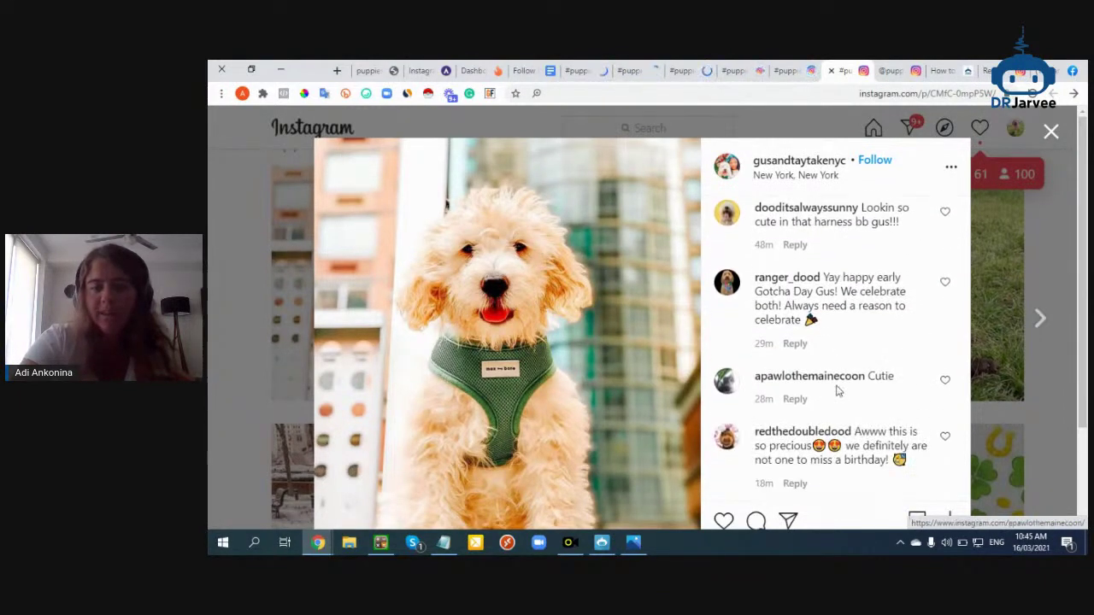
scroll(838, 390, down, 2)
scroll(824, 274, up, 10)
Open the poster's gusandtaytakenyc profile (13.5k followers, 538 posts) and copy its username
click(808, 161)
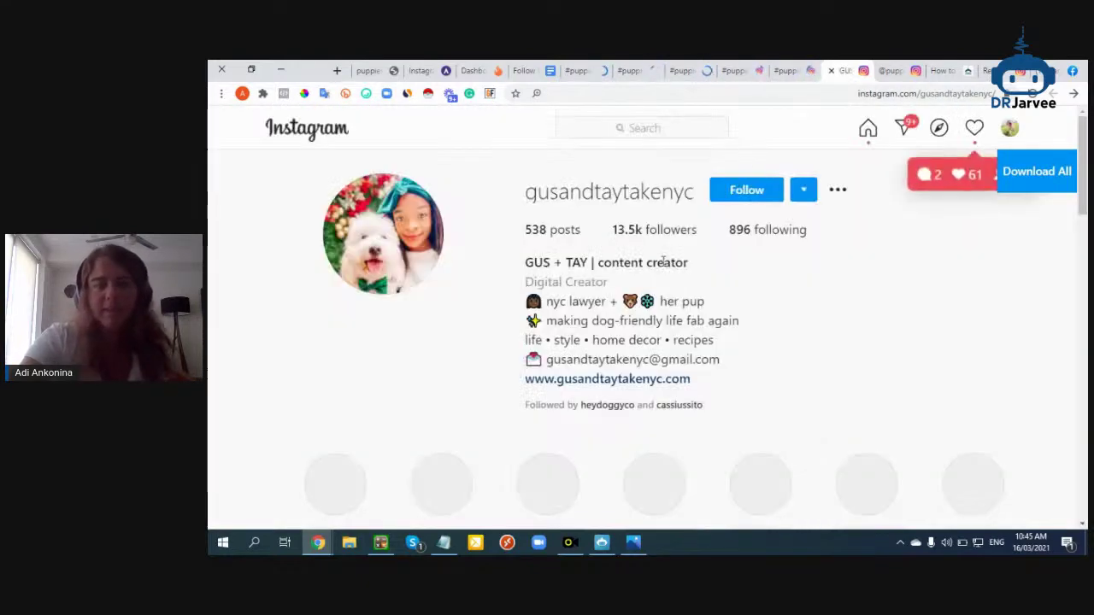
scroll(648, 349, down, 3)
scroll(640, 359, up, 3)
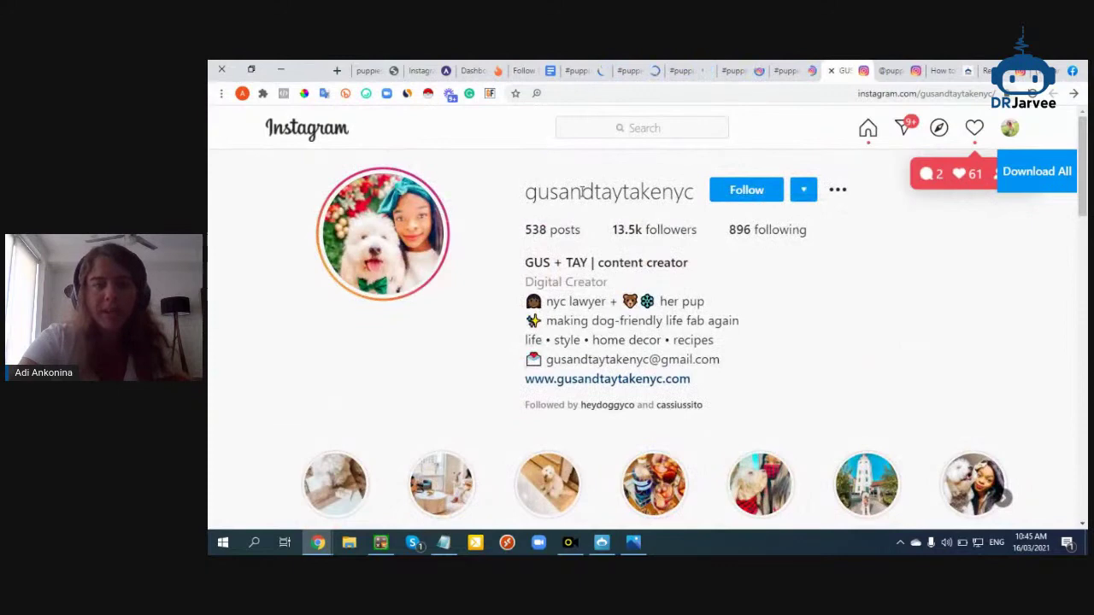
double_click(584, 191)
key(ctrl+c)
click(372, 70)
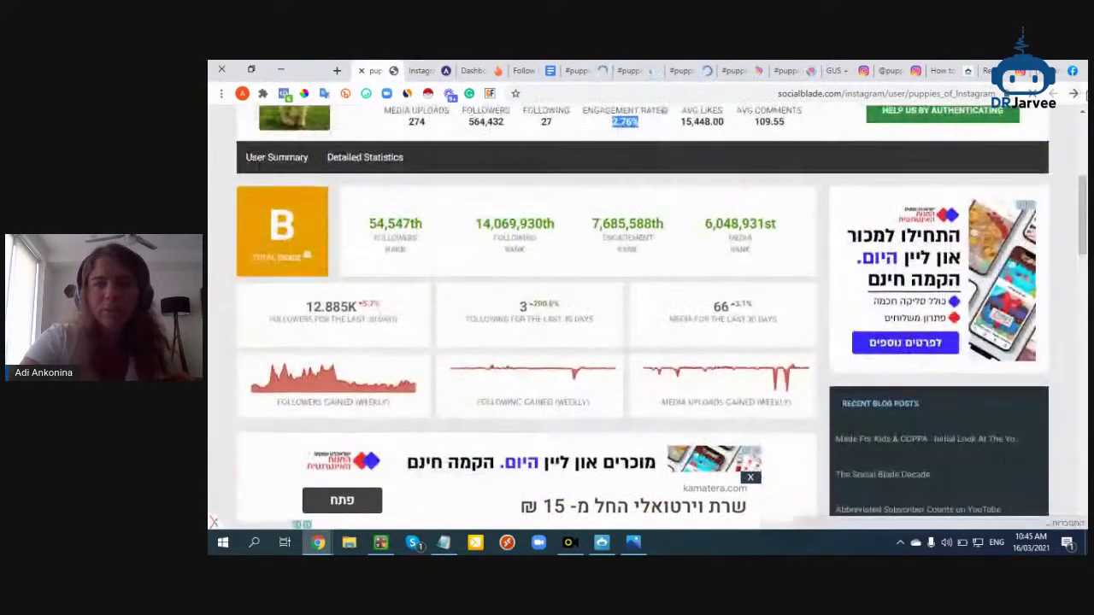
Search Social Blade for gusandtaytakenyc and open the GUS + TAY Instagram stats page
click(1075, 93)
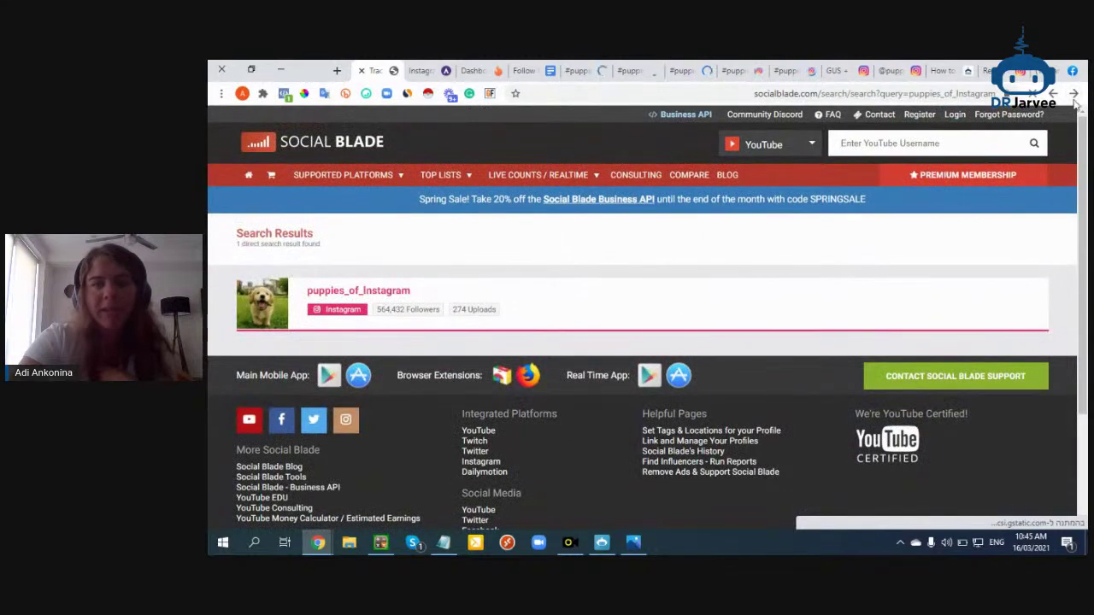
click(1076, 95)
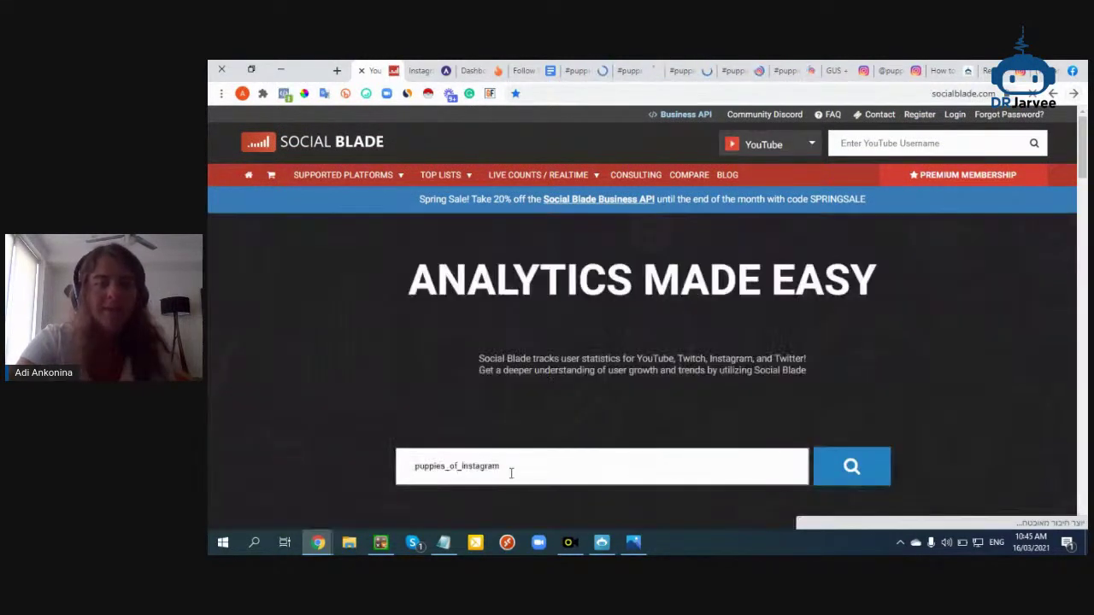
double_click(511, 472)
key(ctrl+v)
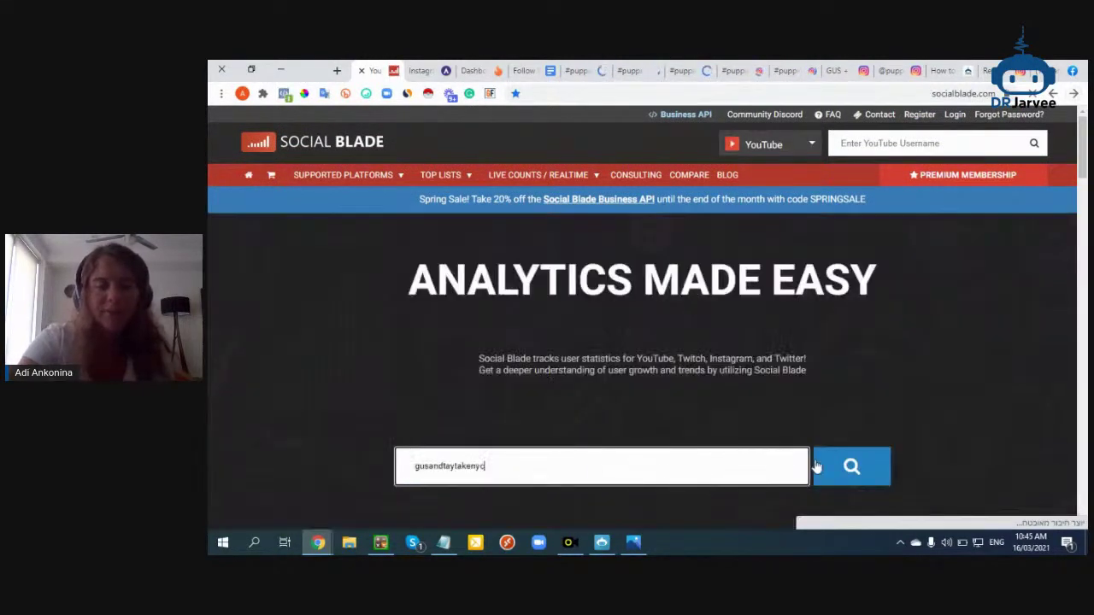
click(693, 70)
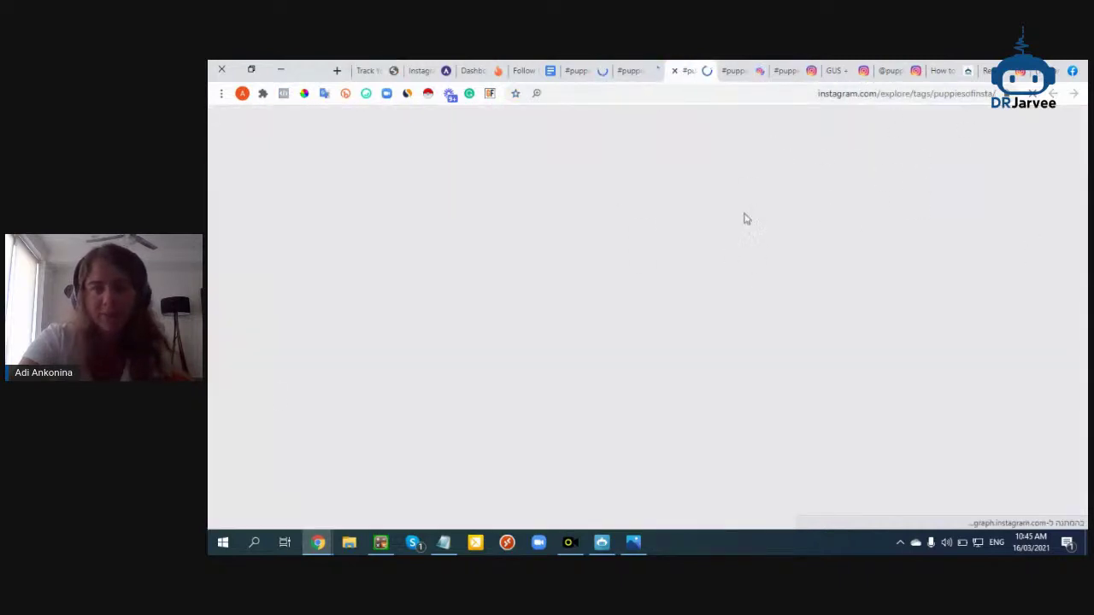
click(733, 72)
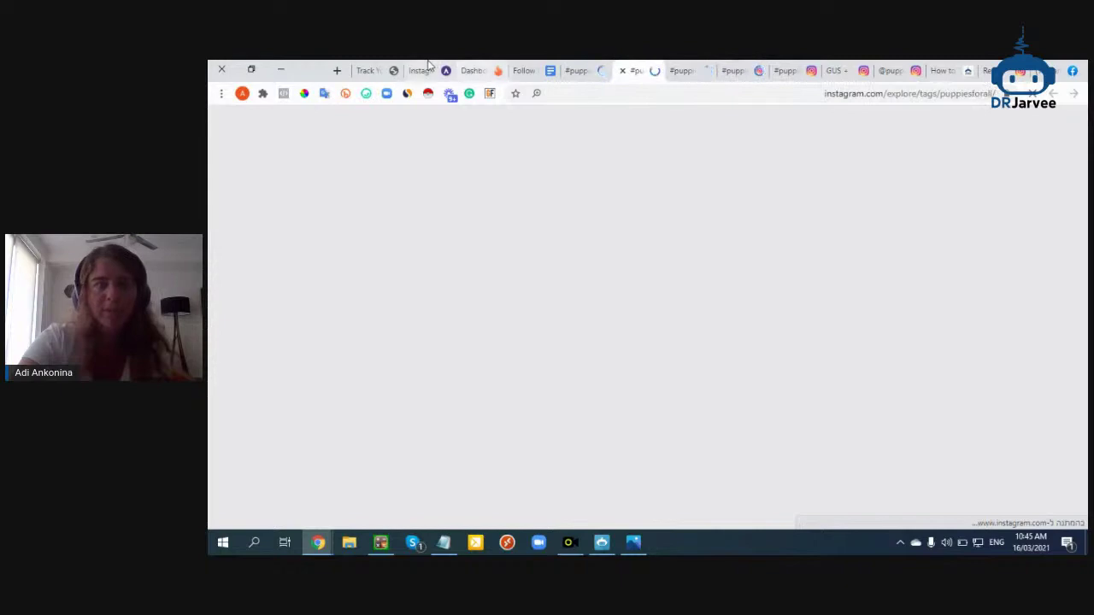
click(383, 68)
click(348, 316)
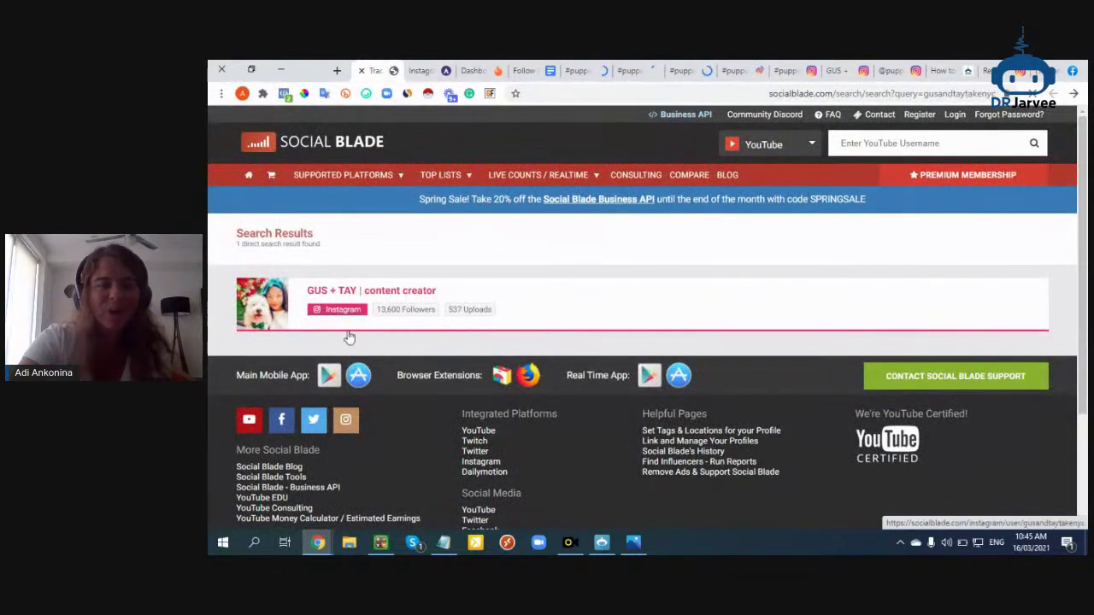
scroll(683, 420, down, 2)
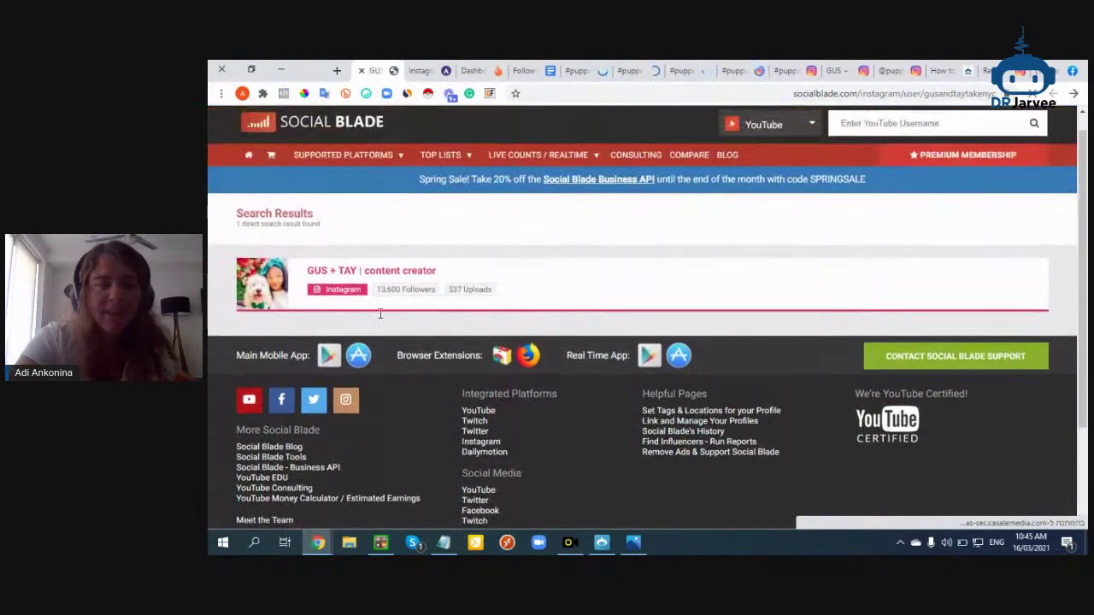
scroll(547, 368, down, 10)
scroll(513, 358, down, 2)
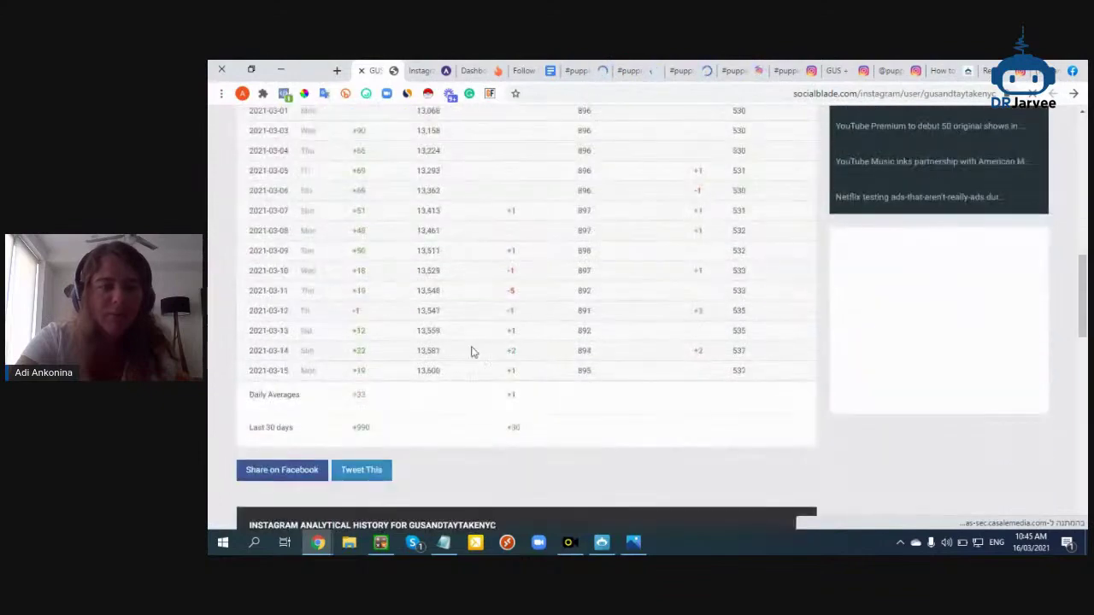
scroll(371, 368, up, 2)
drag(366, 265, 371, 368)
click(371, 368)
scroll(372, 368, down, 2)
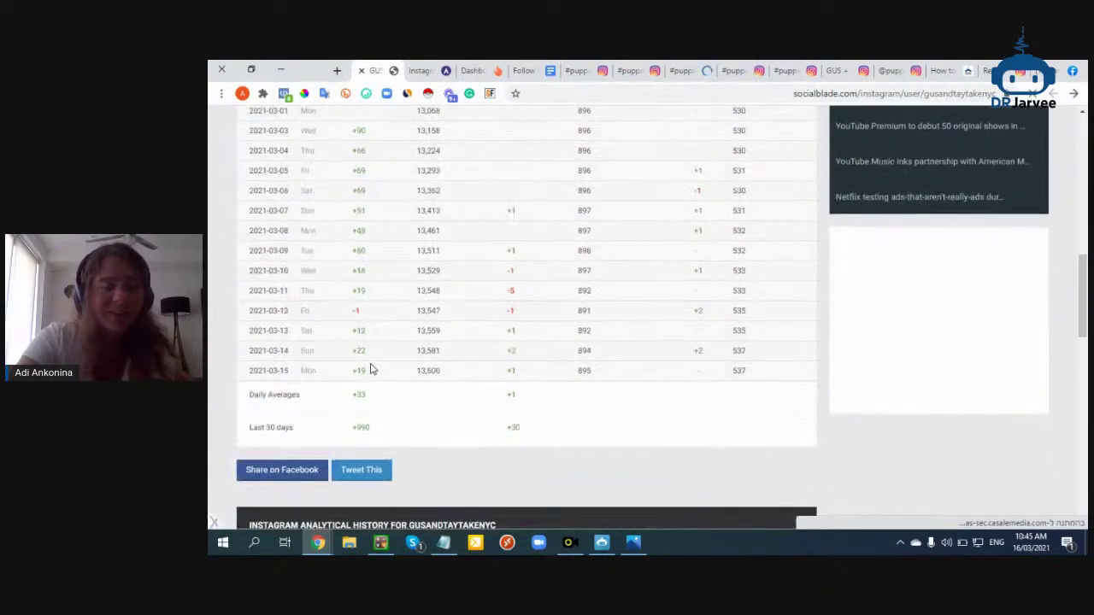
scroll(625, 351, up, 7)
scroll(631, 342, down, 2)
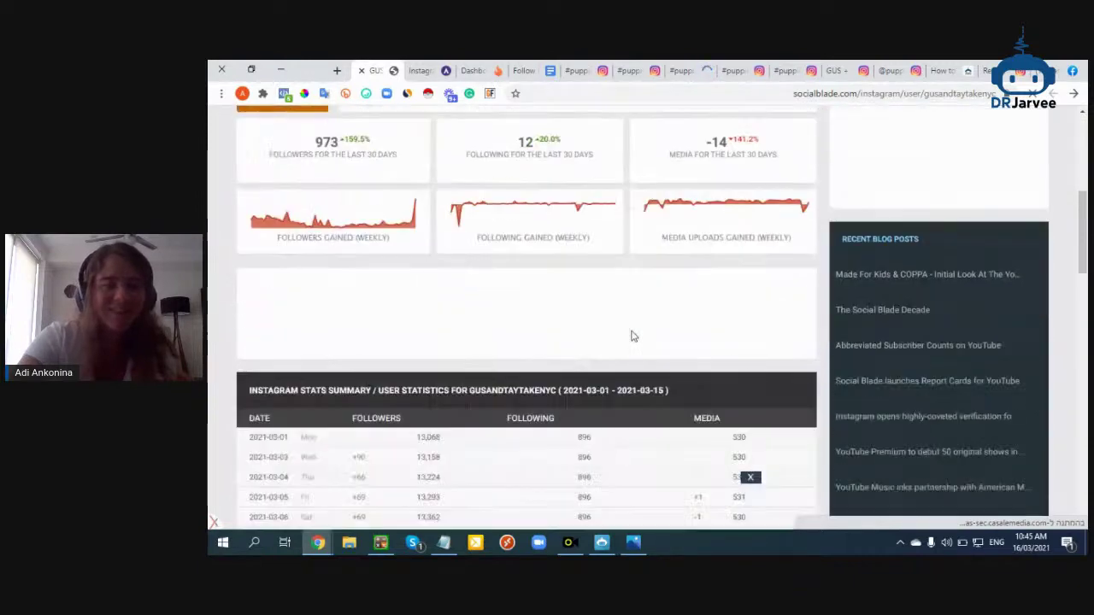
scroll(631, 336, down, 3)
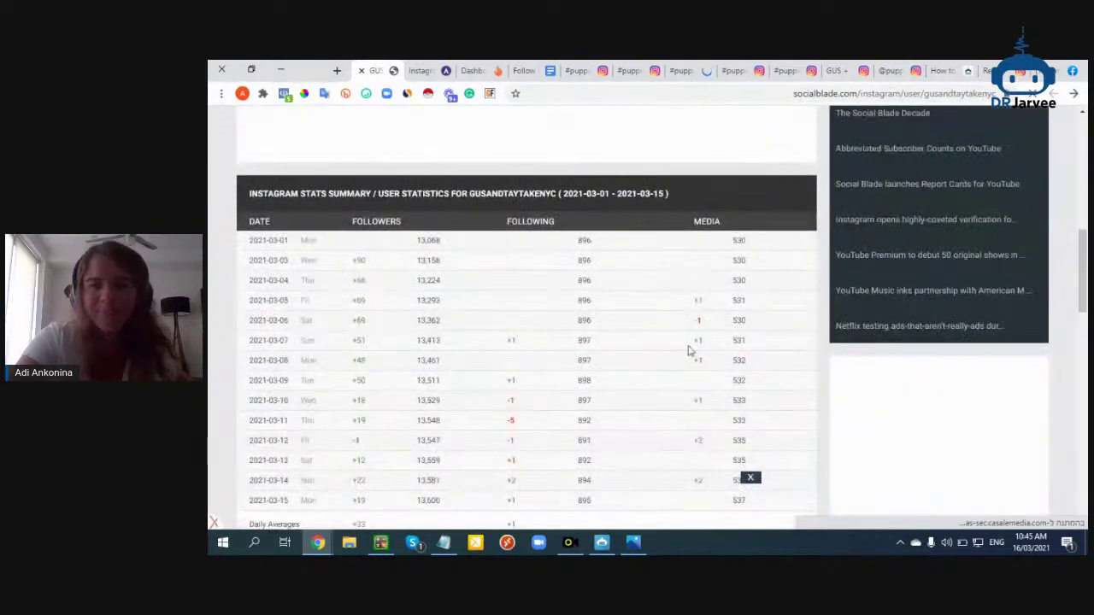
scroll(689, 350, up, 1)
click(874, 72)
double_click(656, 126)
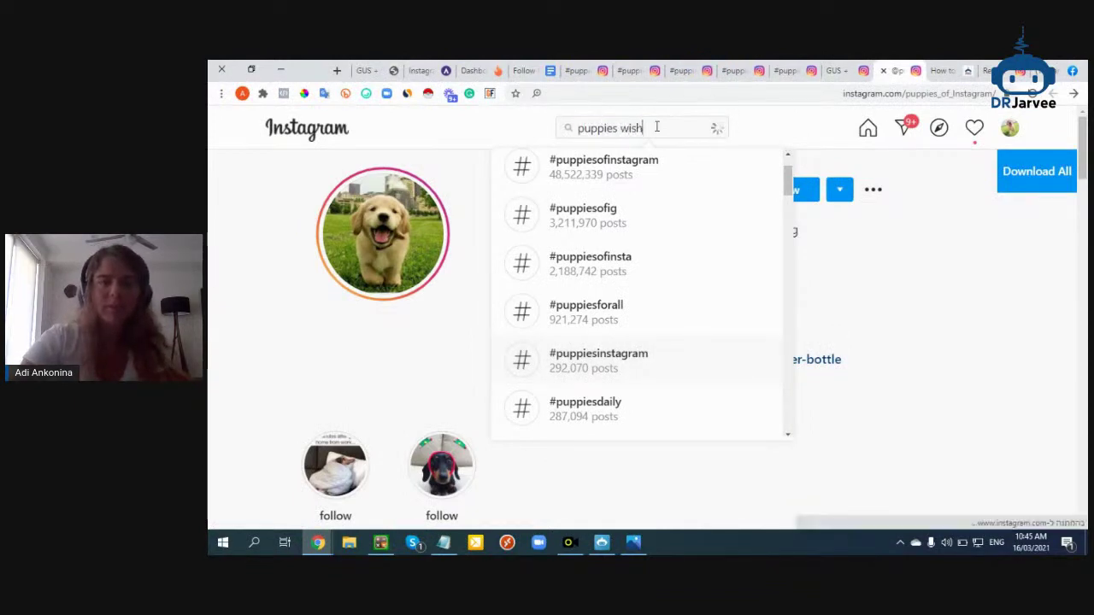
Trim the search to 'puppies', open the pups profile, and highlight its 2.1m followers
key(BackSpace)
key(BackSpace)
key(BackSpace)
key(BackSpace)
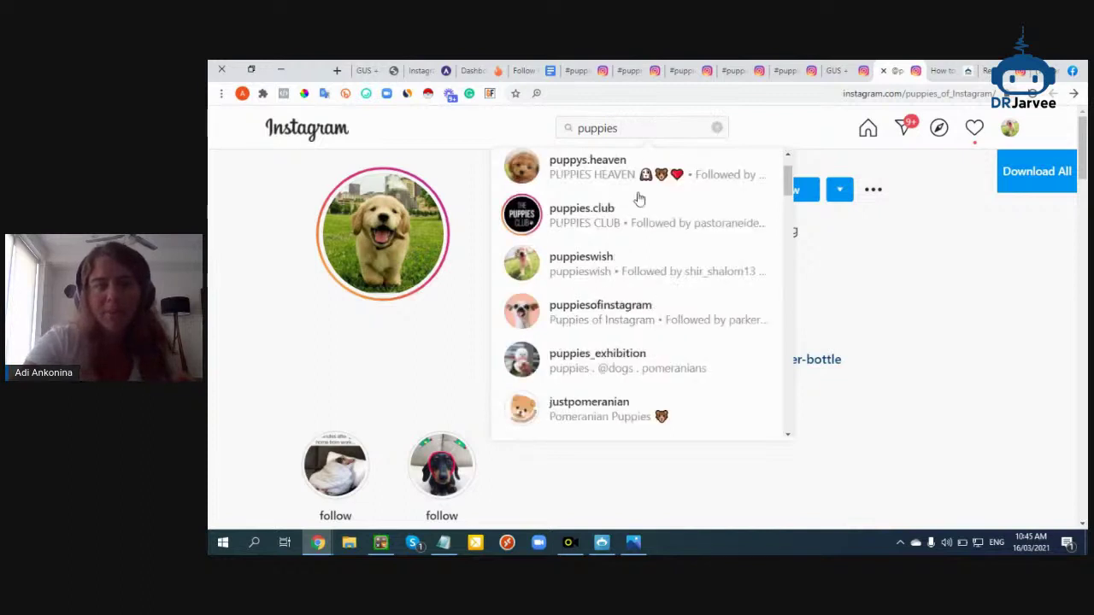
scroll(624, 227, down, 6)
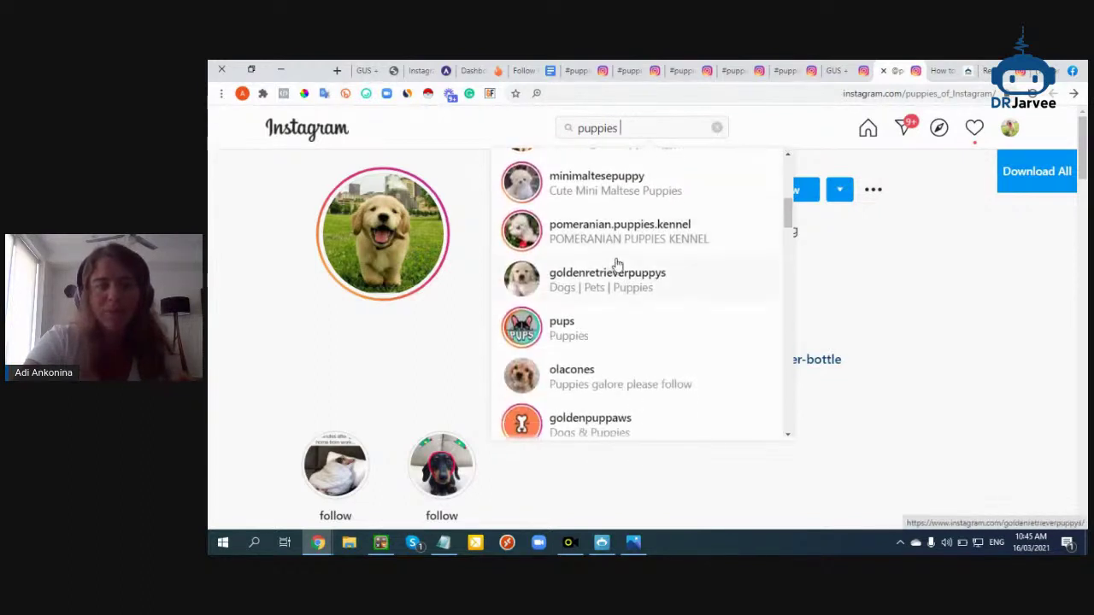
right_click(603, 210)
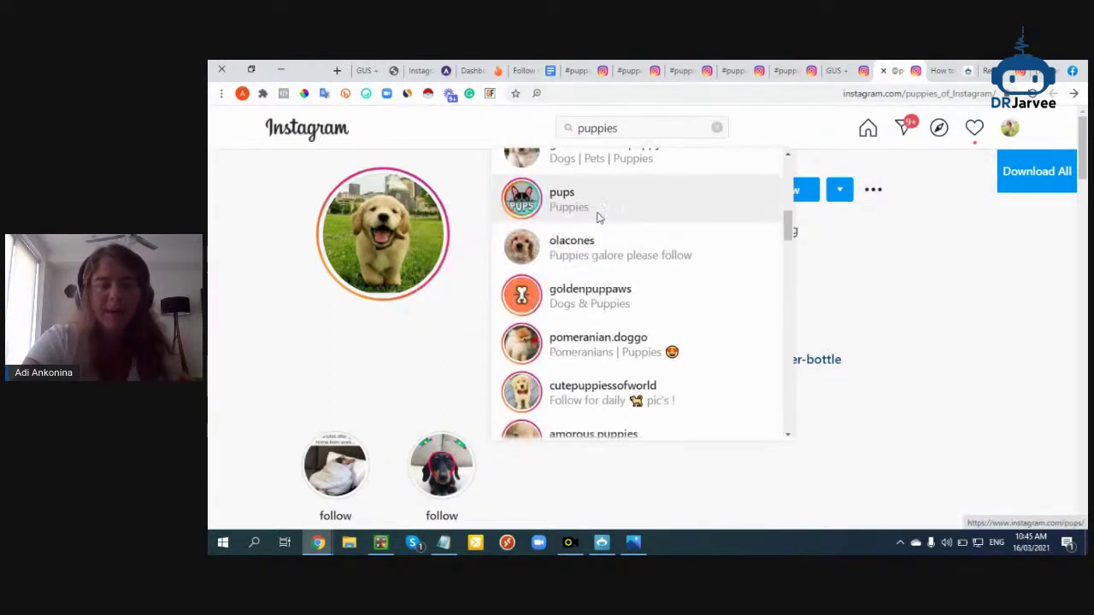
click(590, 216)
click(844, 68)
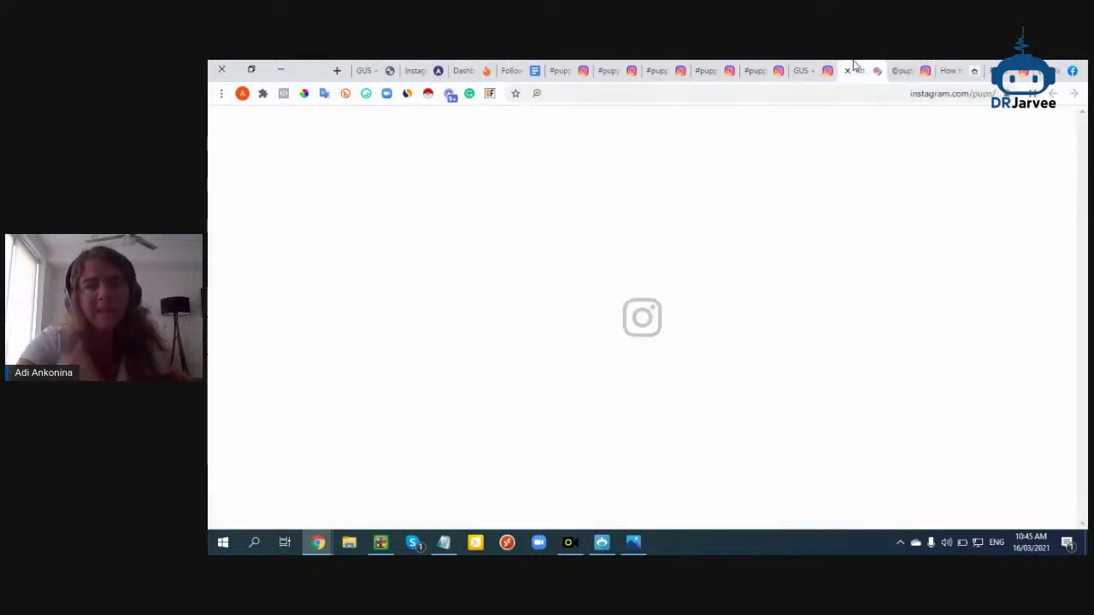
double_click(651, 230)
mouse_move(652, 229)
mouse_down()
mouse_move(610, 236)
mouse_move(630, 231)
mouse_up()
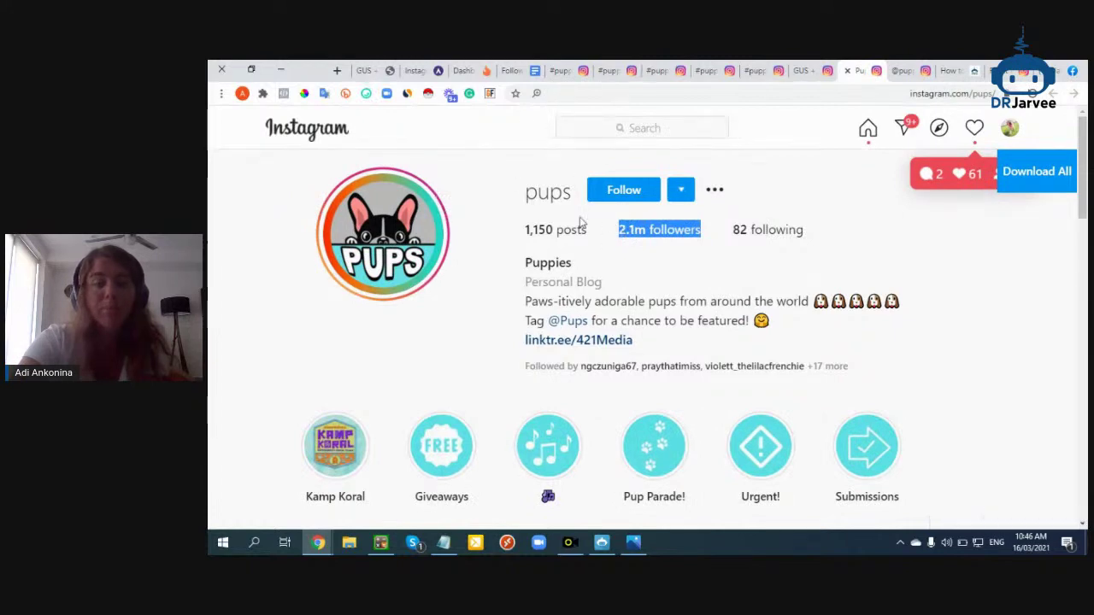
scroll(637, 289, down, 5)
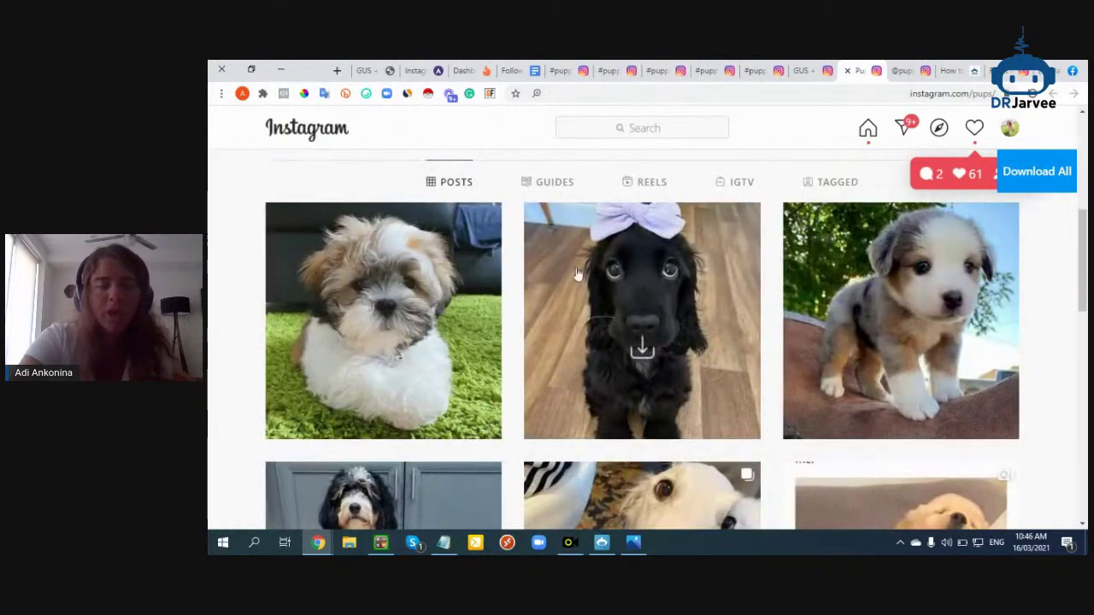
scroll(916, 290, up, 5)
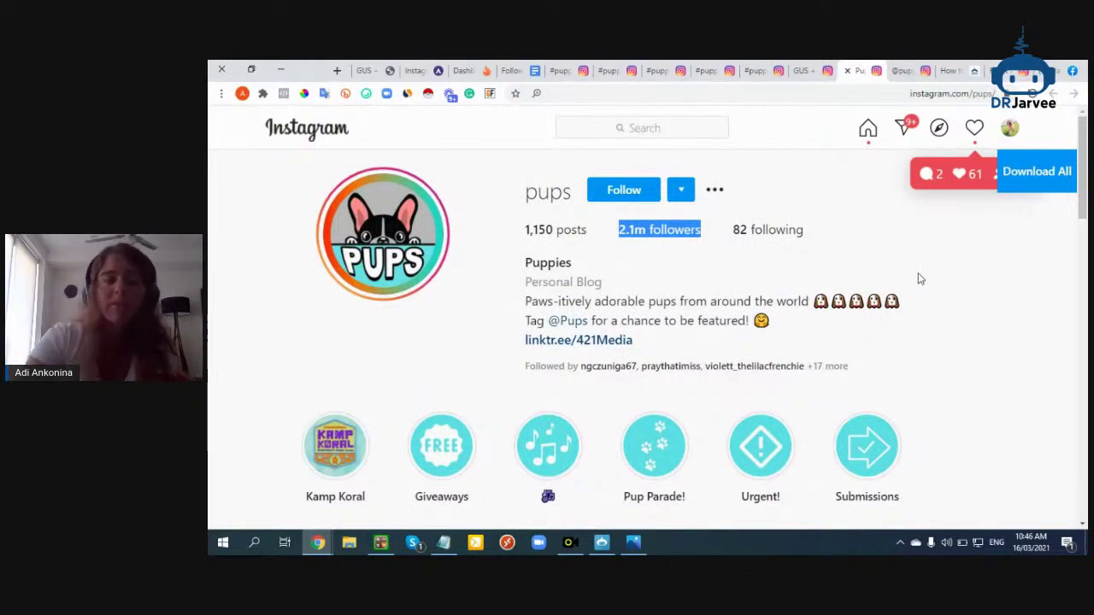
Open a top #puppies post and its koabully profile (761 posts, 105k followers)
click(764, 70)
scroll(882, 413, down, 1)
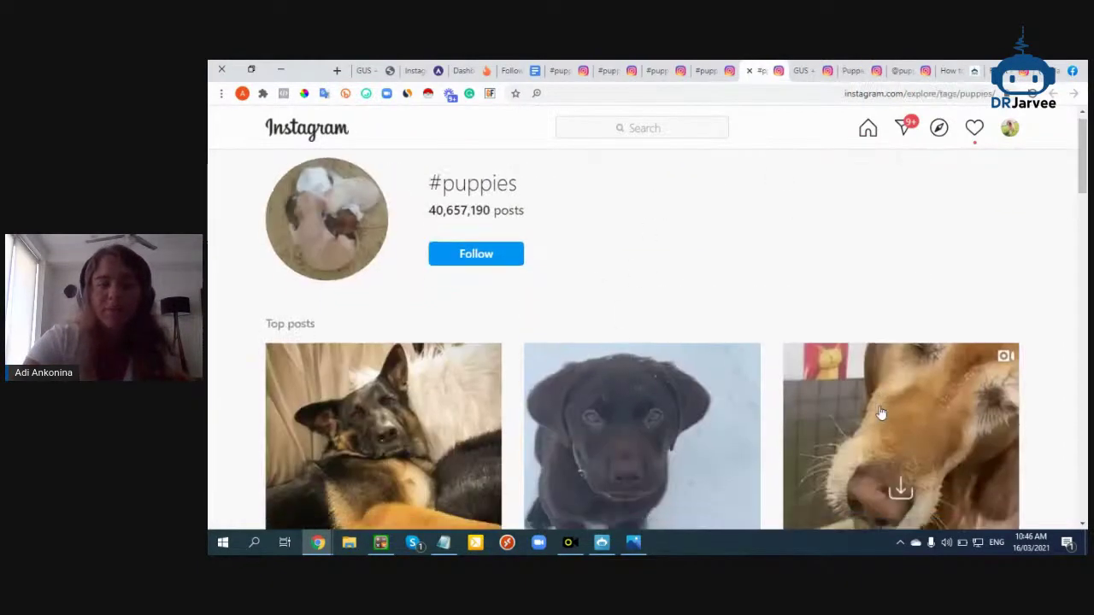
scroll(881, 413, down, 1)
click(901, 491)
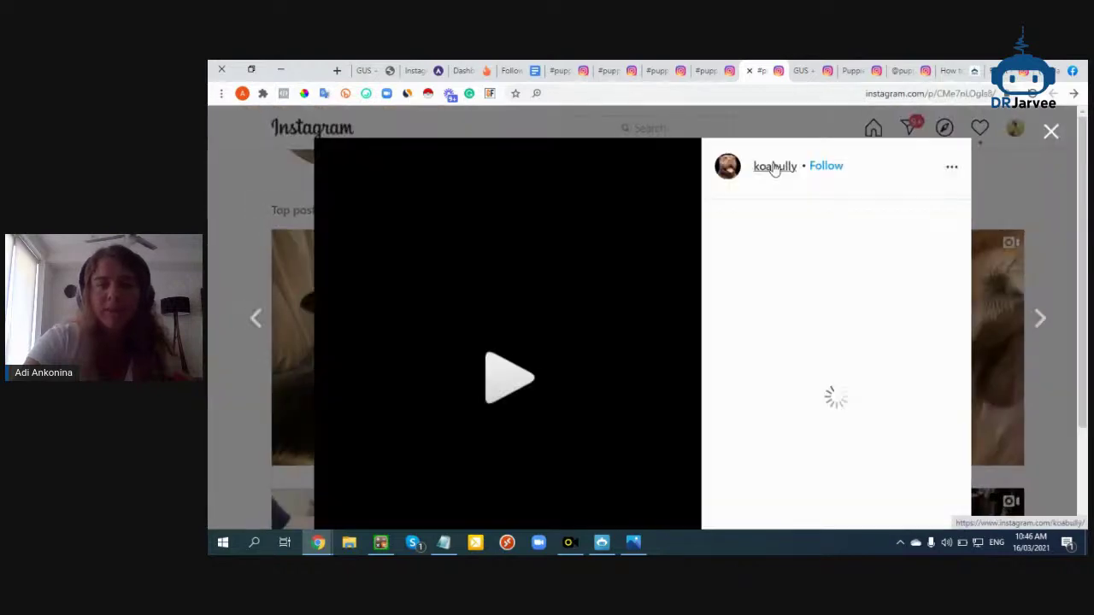
click(774, 167)
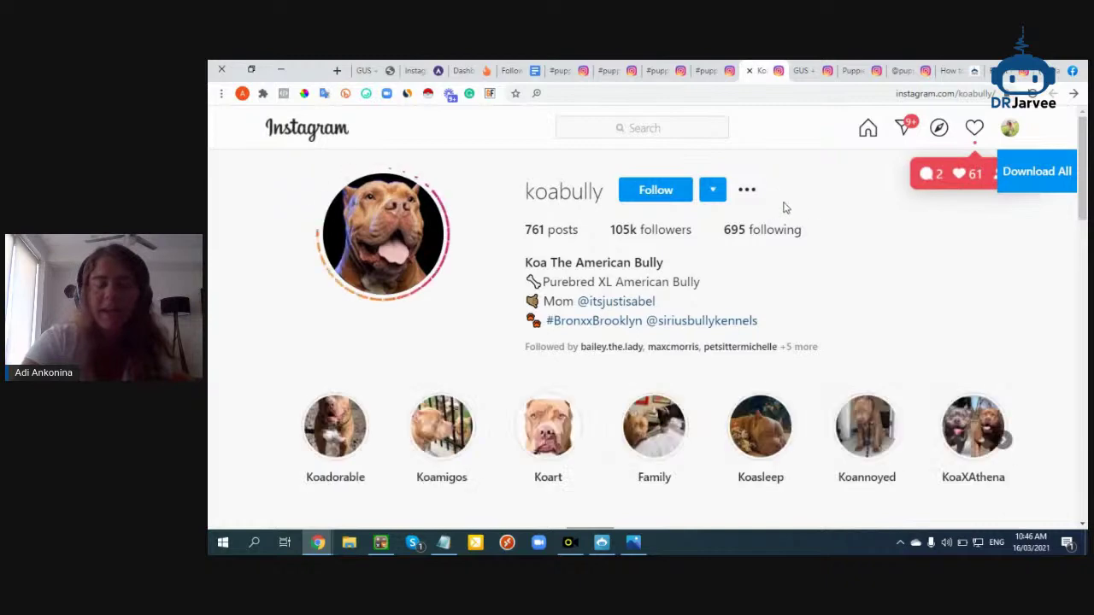
scroll(692, 334, down, 5)
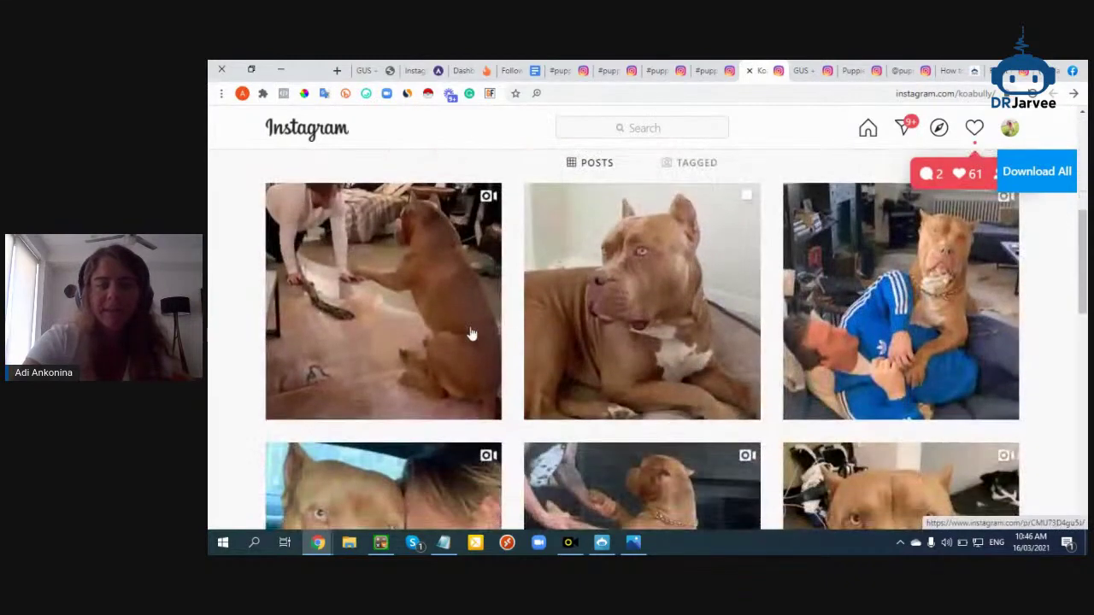
scroll(923, 332, down, 2)
scroll(923, 332, up, 7)
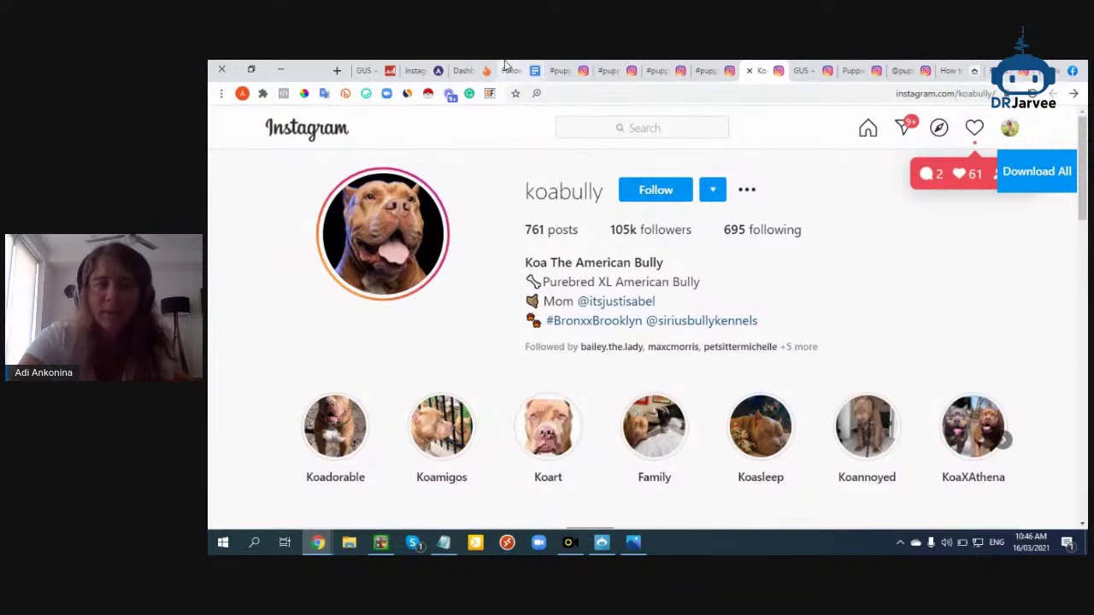
click(513, 70)
Delete the duplicated word 'tag' from item 4 of the kit's Hacks section
scroll(577, 465, down, 3)
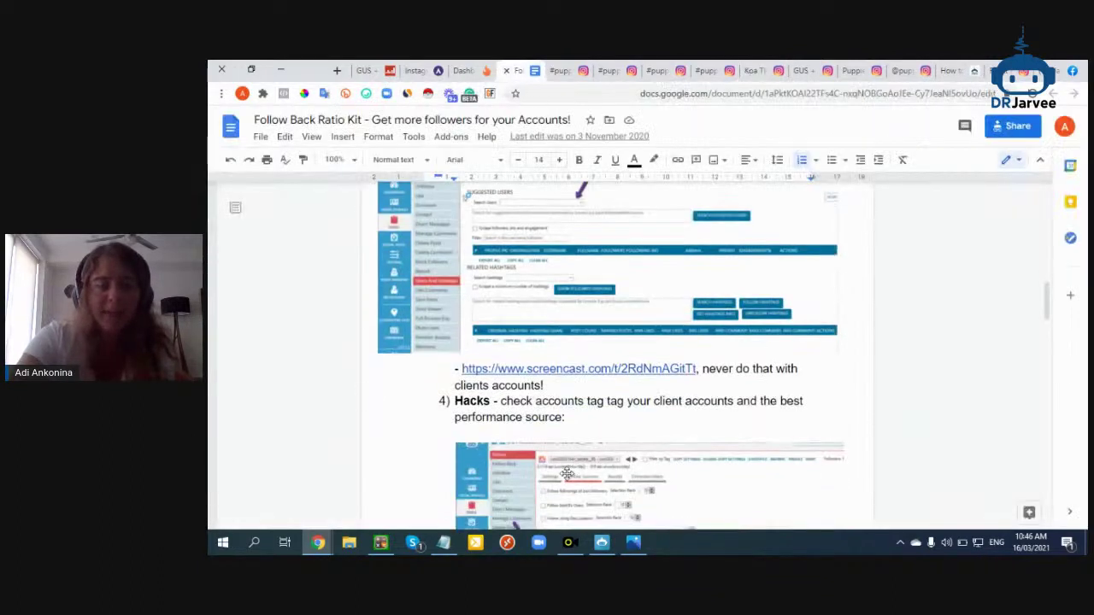
scroll(560, 359, down, 2)
drag(502, 337, 646, 336)
click(625, 336)
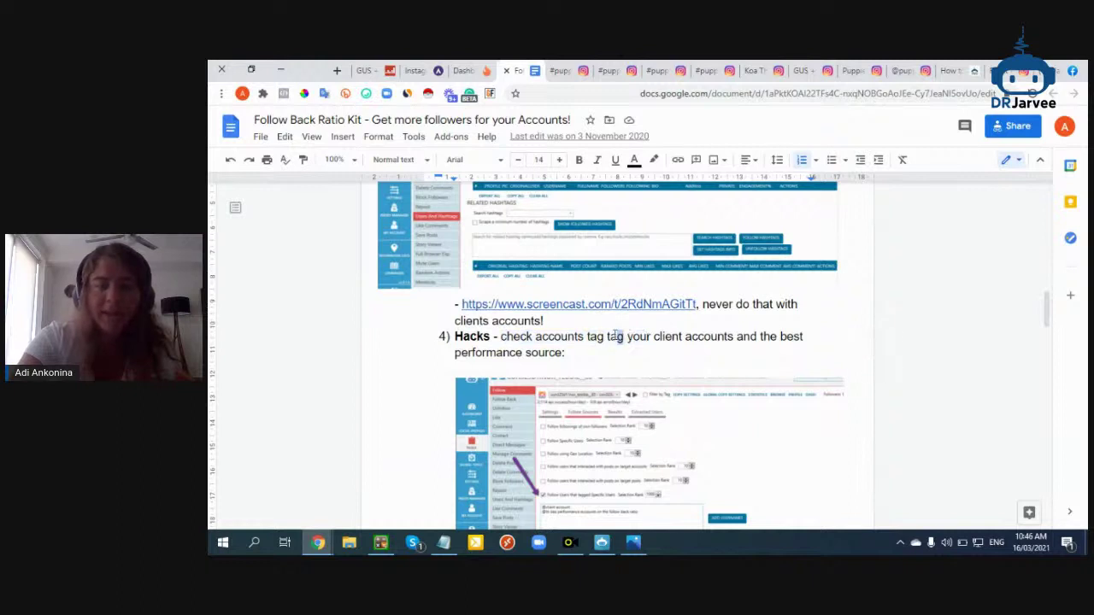
key(BackSpace)
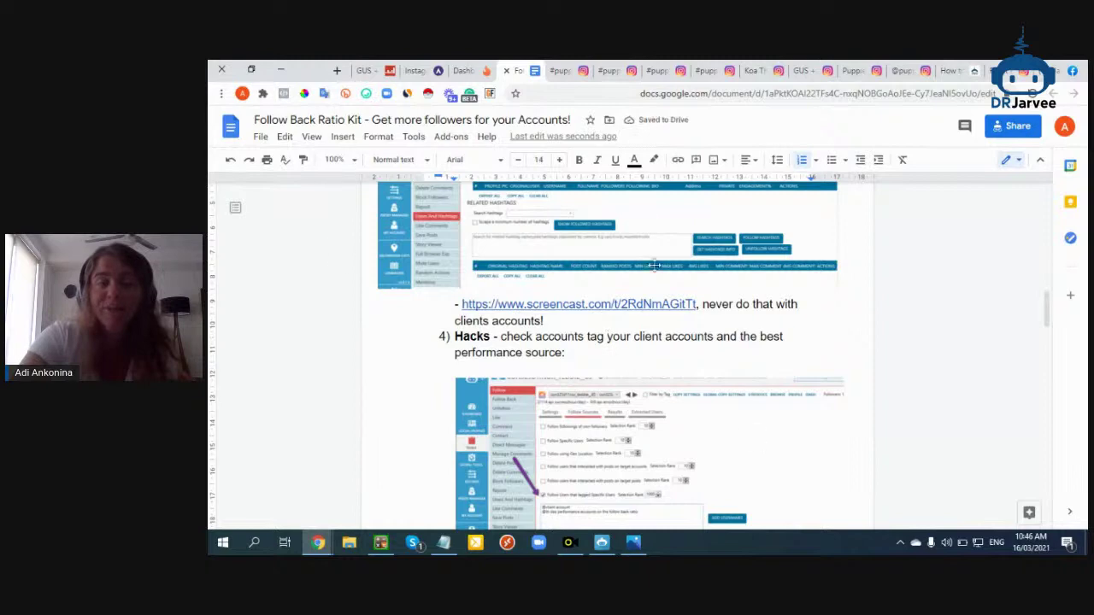
click(851, 69)
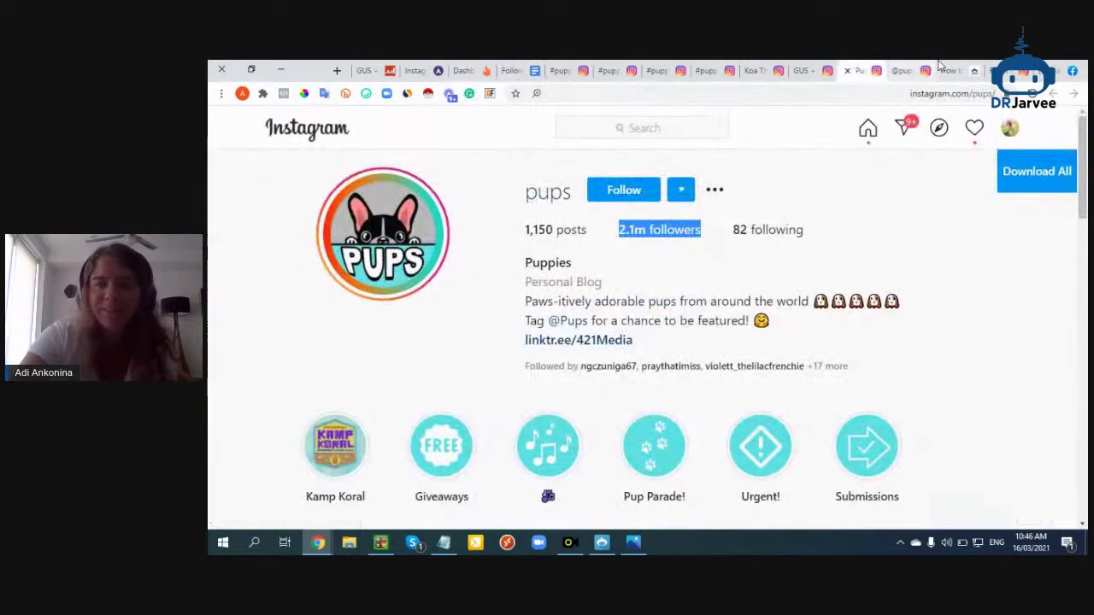
Close the password-reset page and show the posts puppieswish is tagged in
click(921, 68)
click(932, 70)
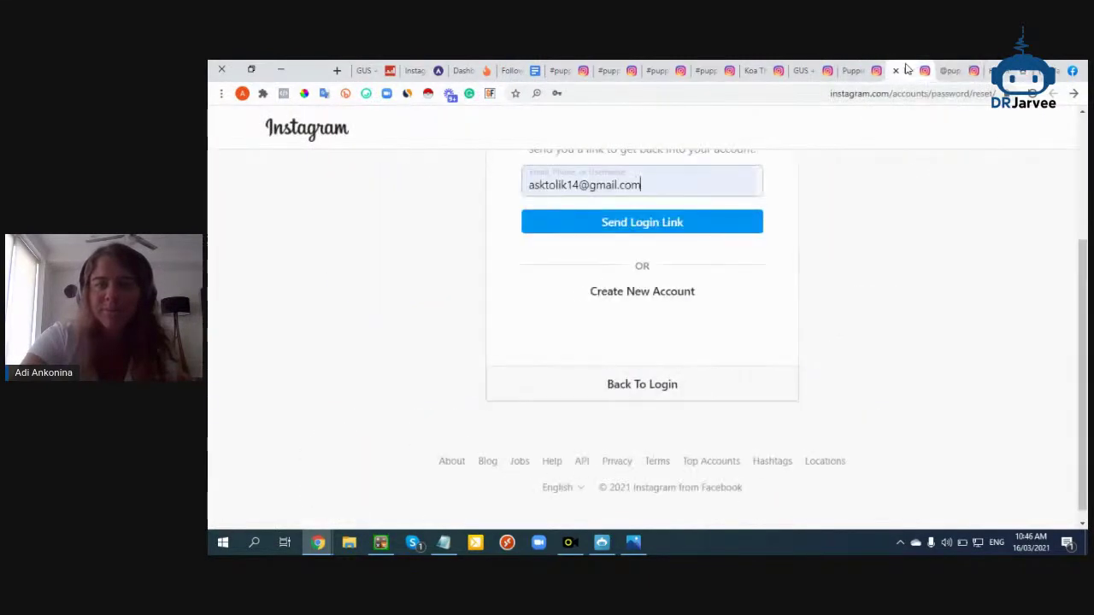
click(896, 71)
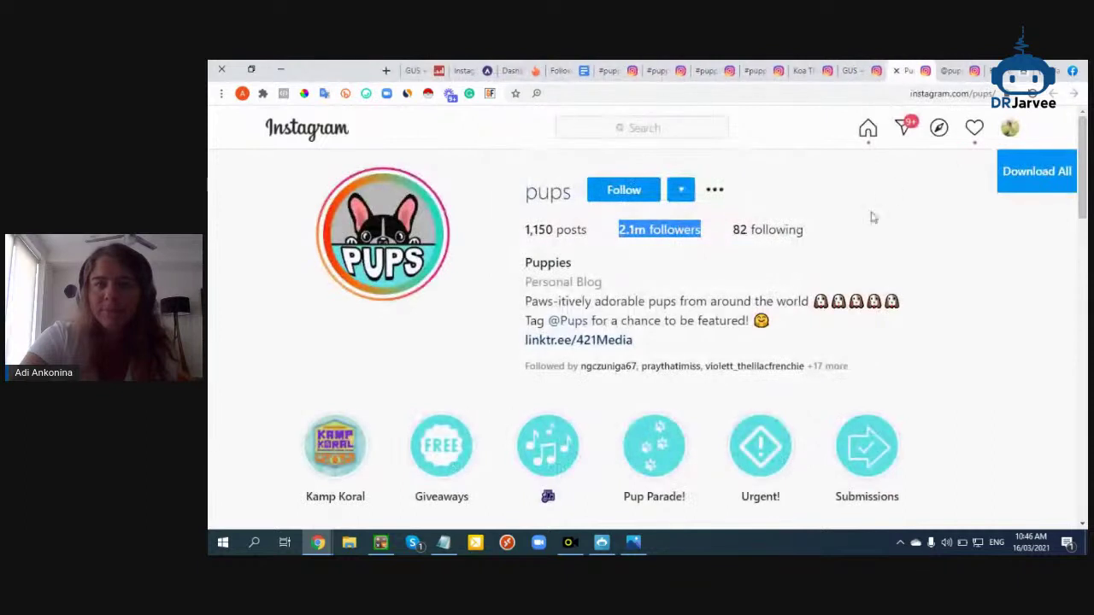
click(1010, 127)
click(943, 164)
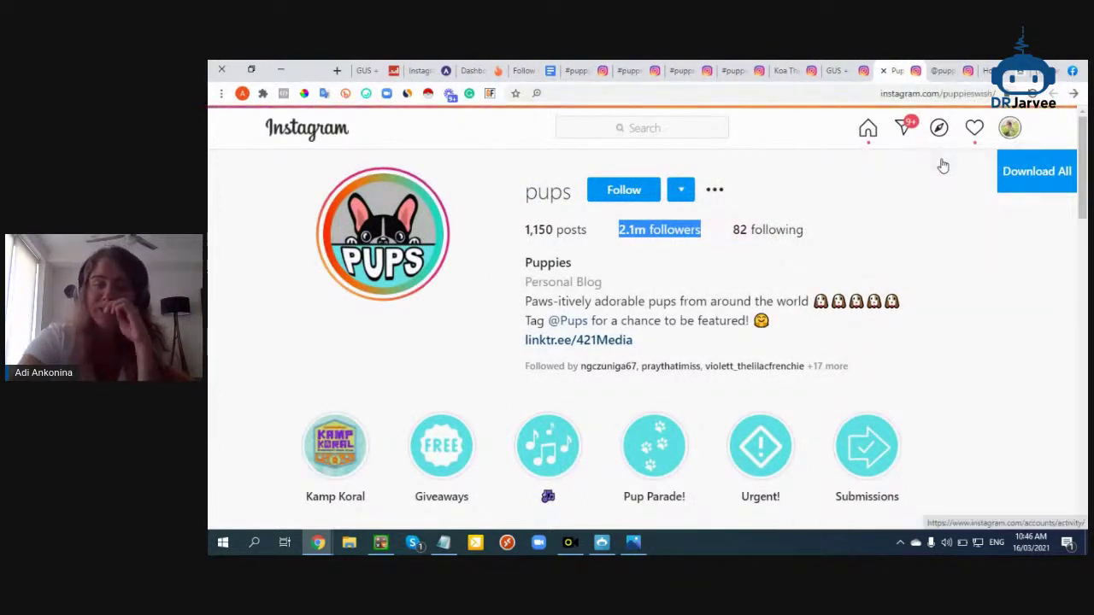
scroll(799, 385, down, 2)
click(799, 418)
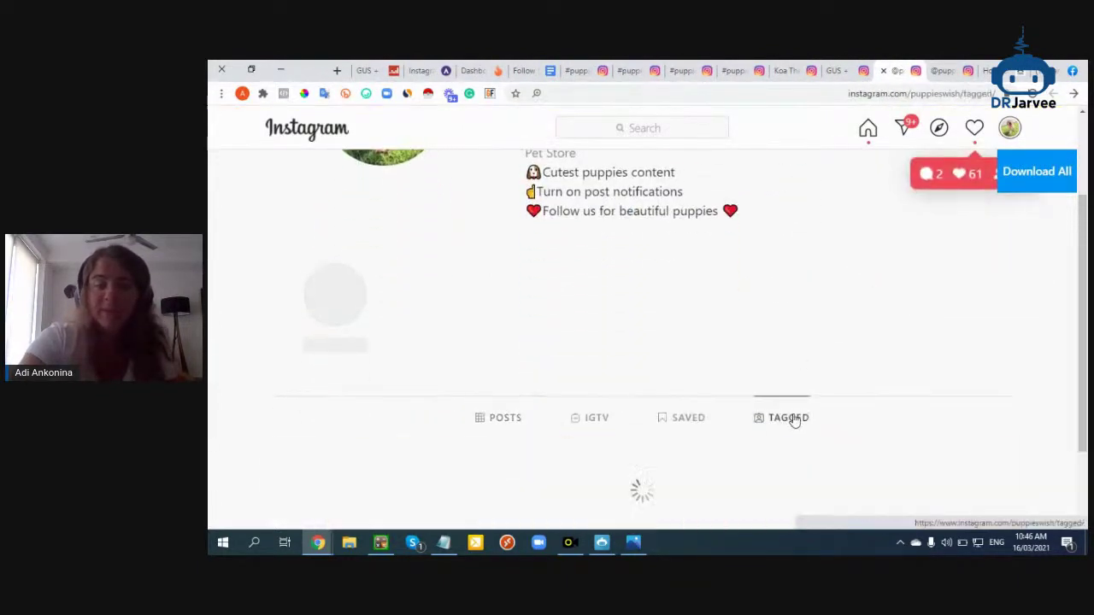
scroll(548, 352, down, 2)
Open the tagged posts and browse the an_untrained_dog profile
click(466, 342)
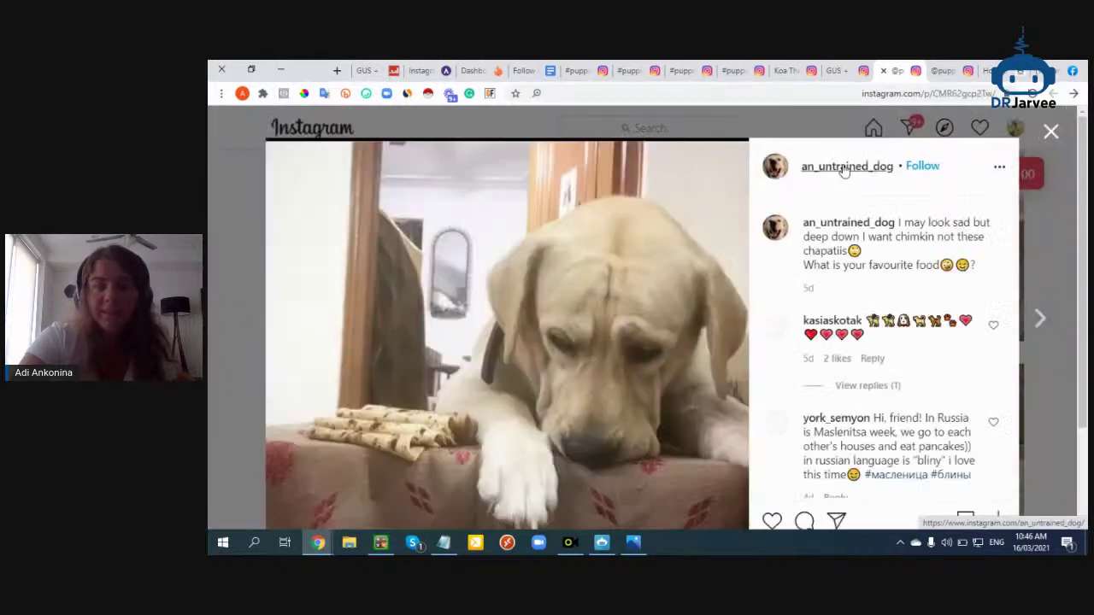
scroll(855, 284, down, 5)
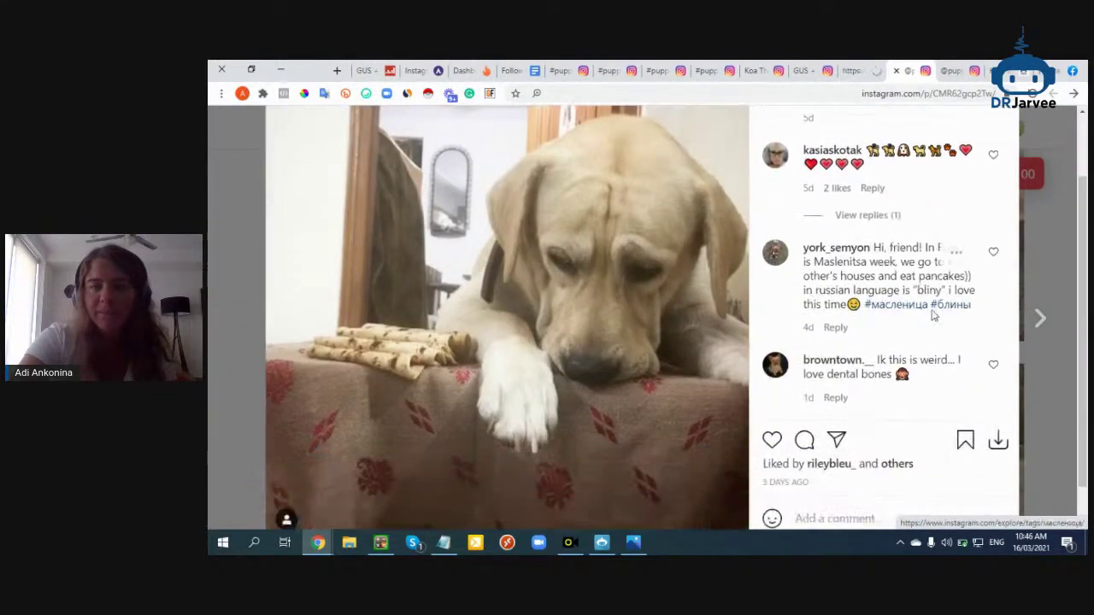
click(1040, 318)
click(679, 197)
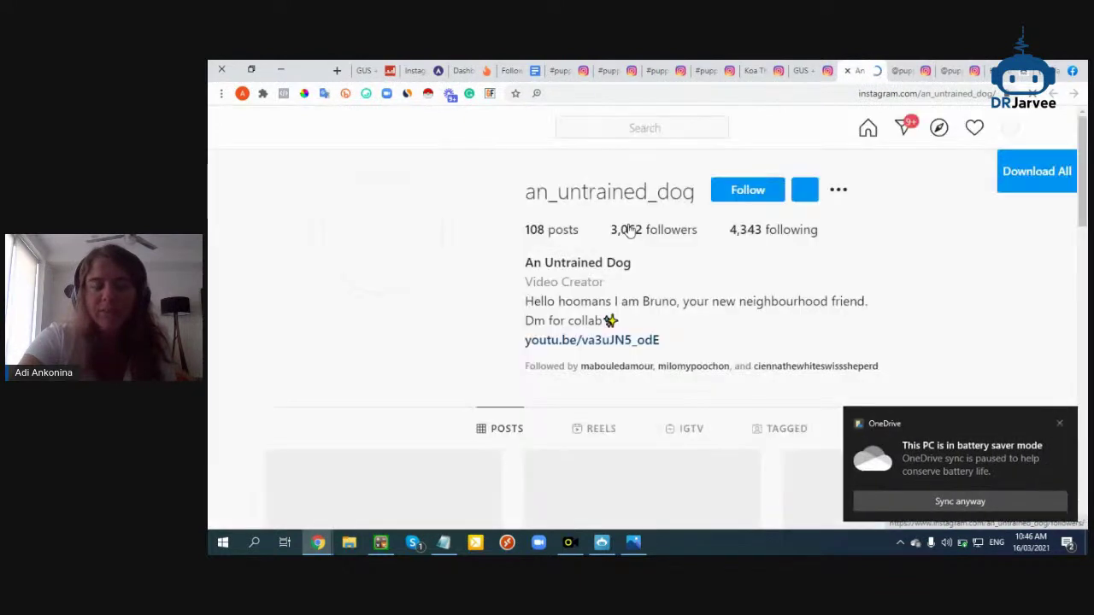
scroll(673, 313, down, 2)
scroll(659, 356, up, 2)
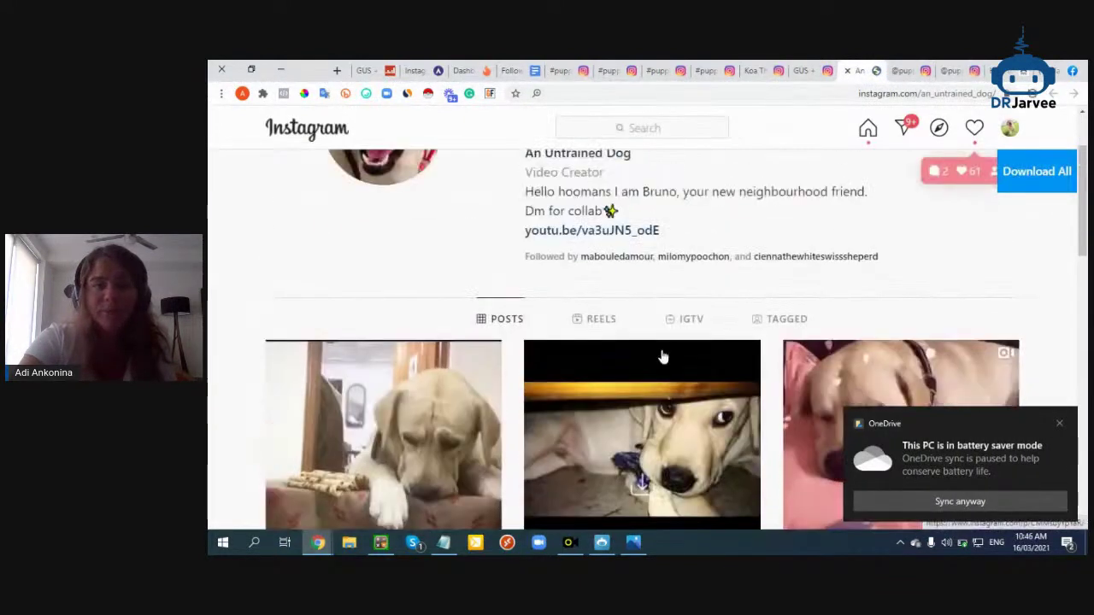
scroll(667, 242, down, 1)
scroll(723, 158, up, 1)
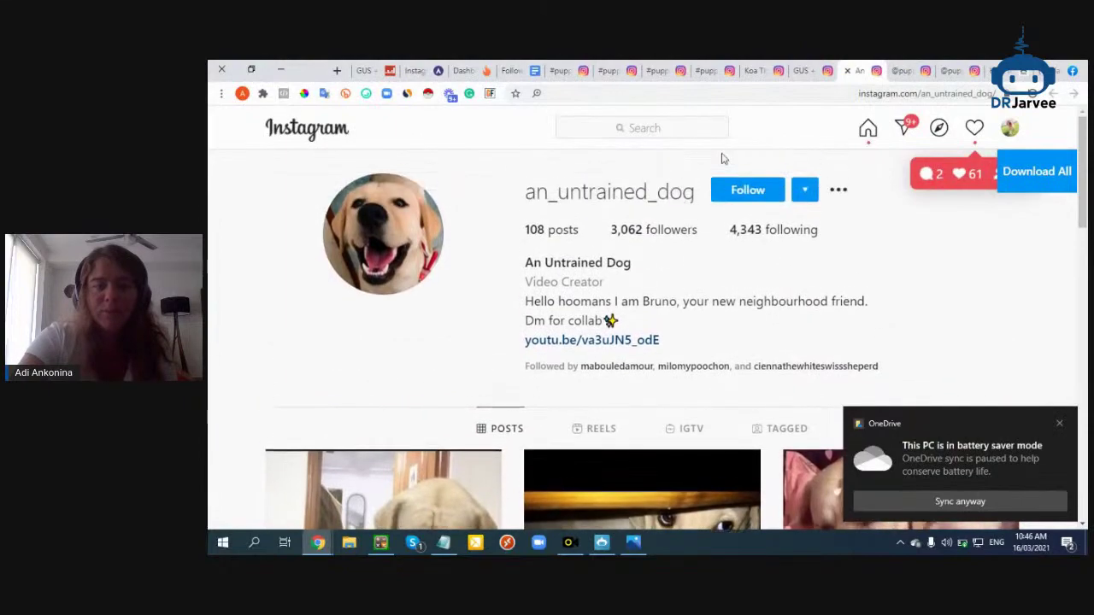
scroll(586, 322, down, 5)
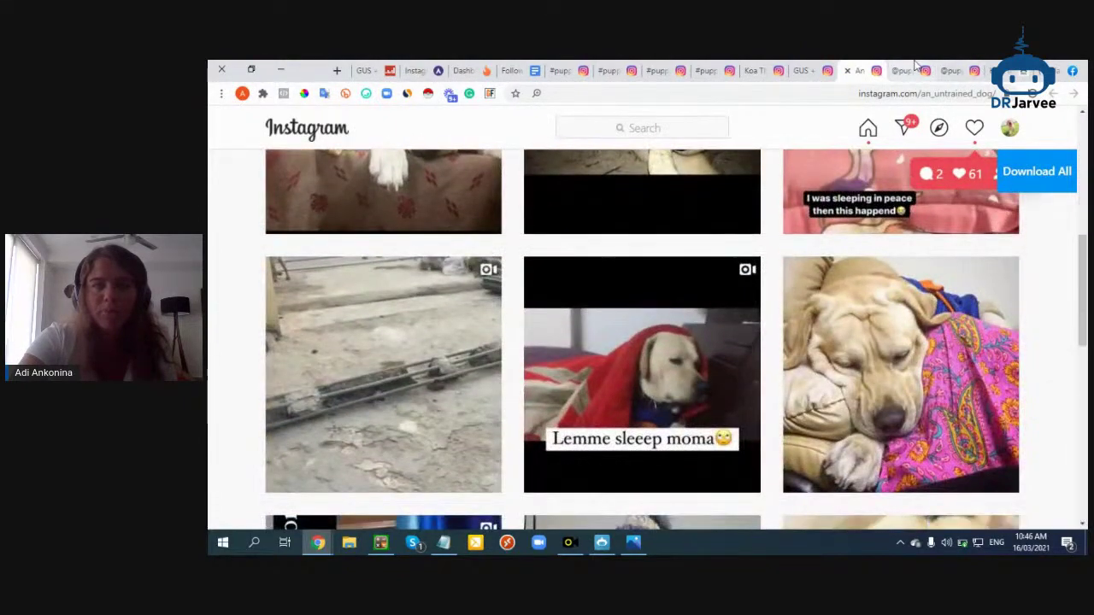
View the max.the.dox profile from the tagged dachshund post, then return to the Follow Back Ratio Kit doc
click(902, 70)
click(1009, 292)
scroll(875, 281, up, 3)
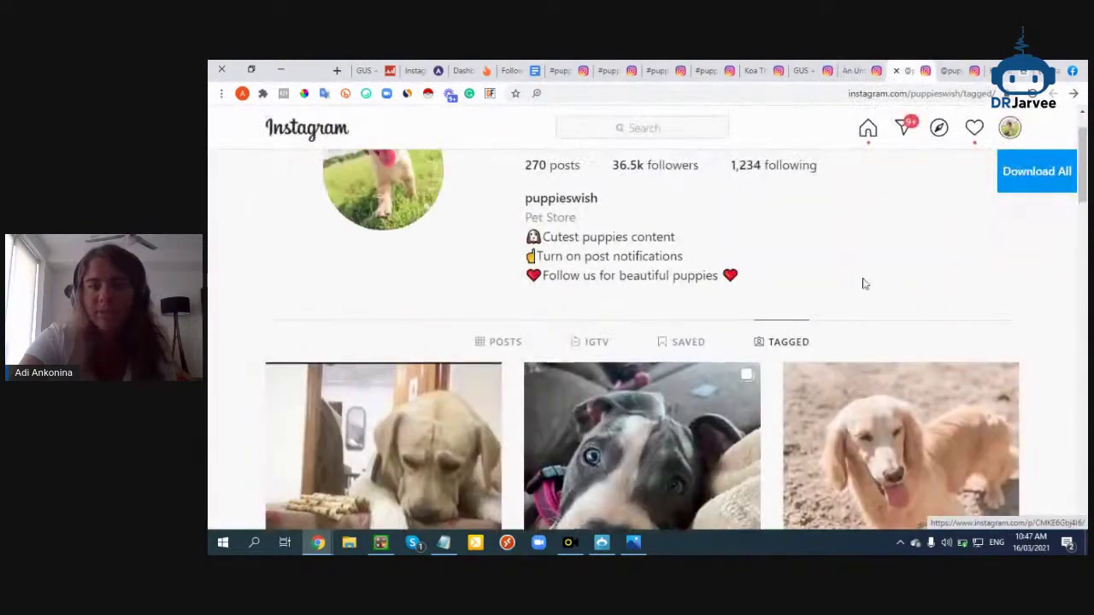
click(874, 392)
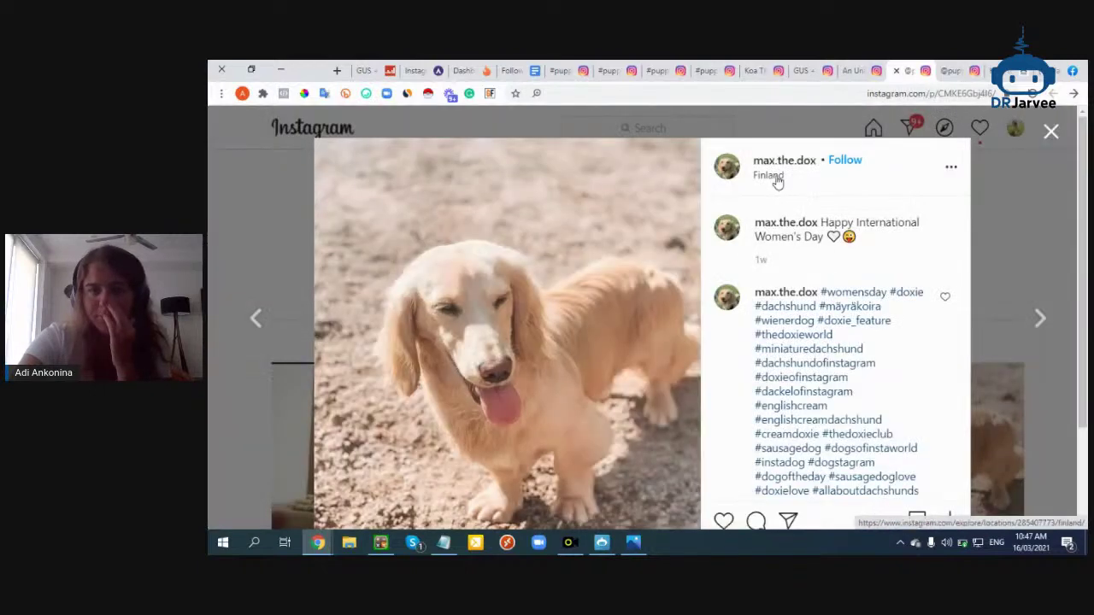
click(777, 165)
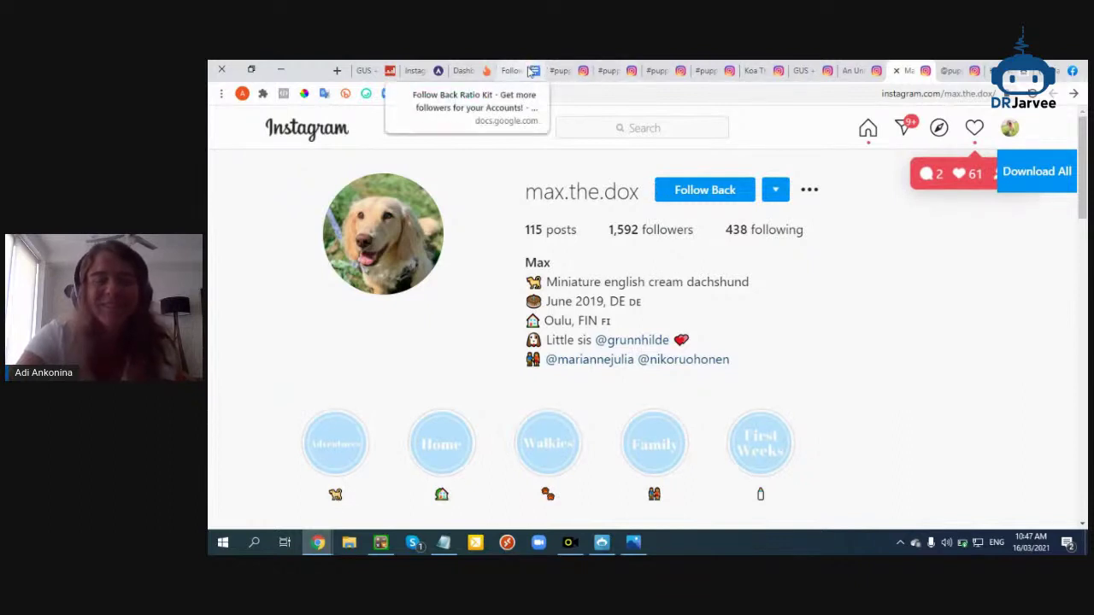
click(634, 130)
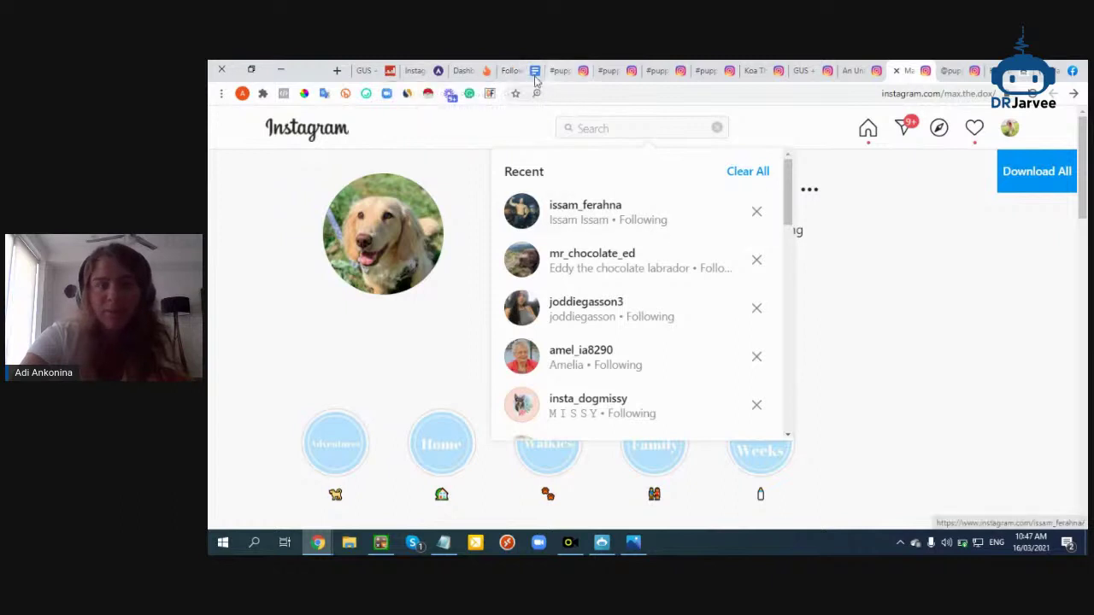
click(524, 71)
Review the kit's tips on not using only local accounts and thinking outside the box
scroll(574, 357, down, 4)
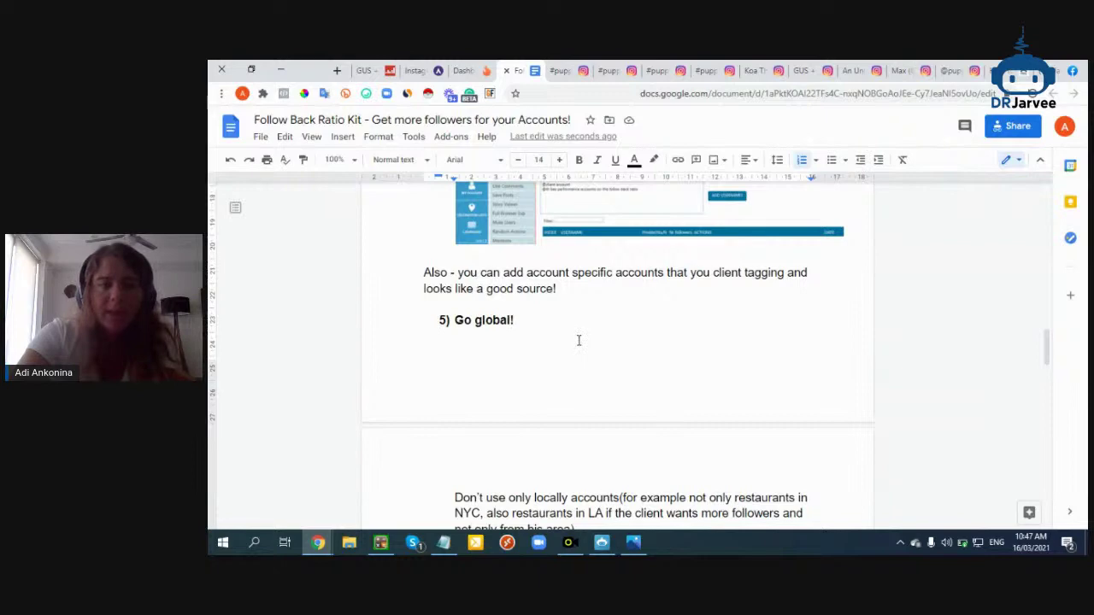
scroll(587, 357, down, 3)
scroll(585, 350, up, 2)
drag(617, 207, 677, 209)
scroll(649, 376, down, 1)
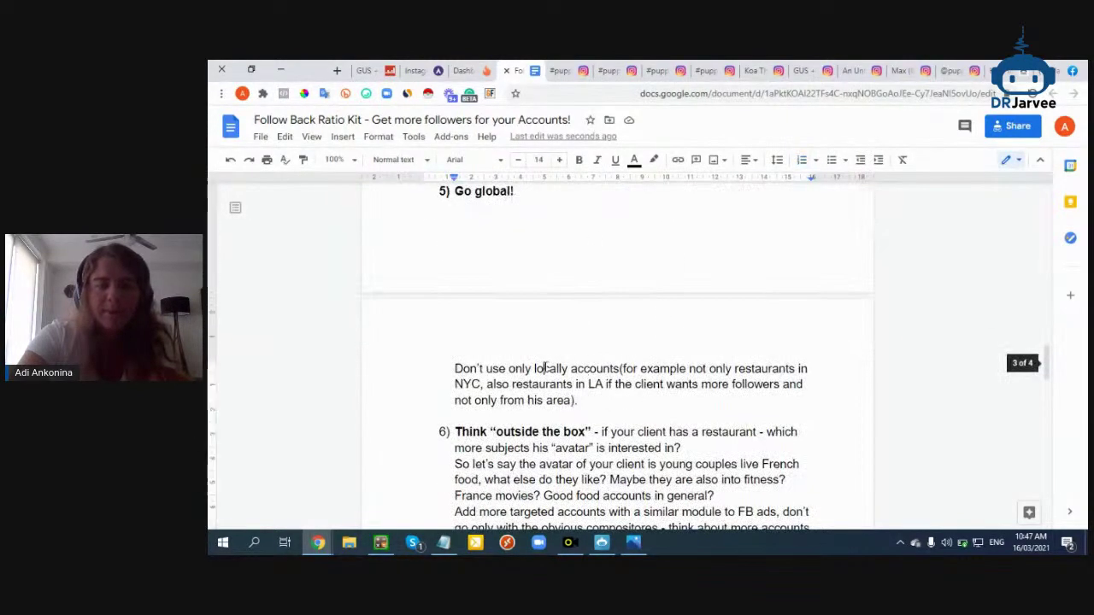
triple_click(547, 367)
double_click(547, 368)
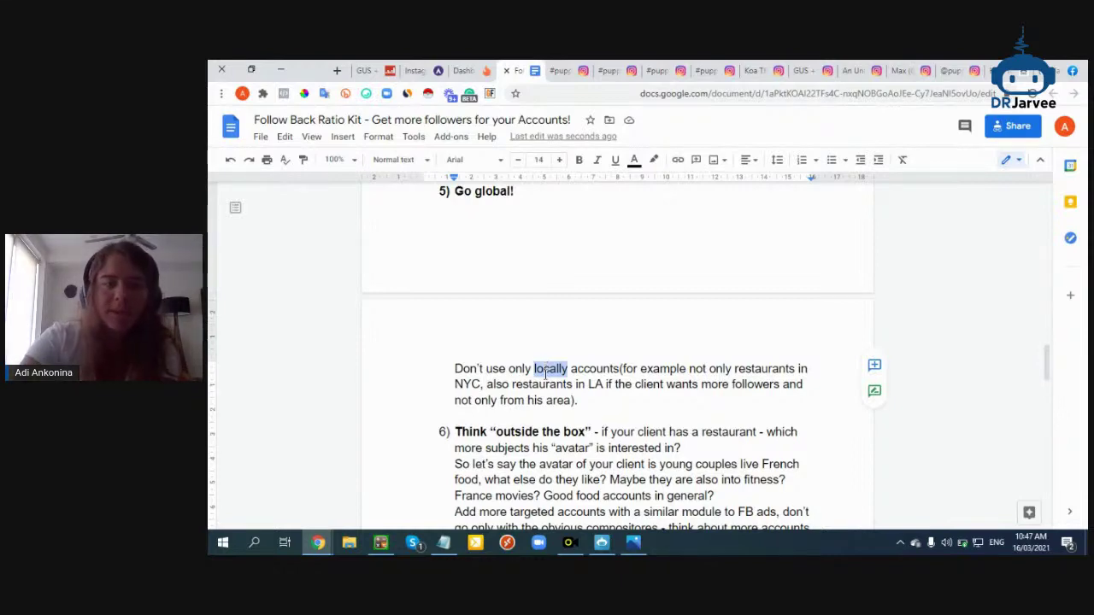
scroll(589, 373, down, 2)
triple_click(589, 374)
click(589, 374)
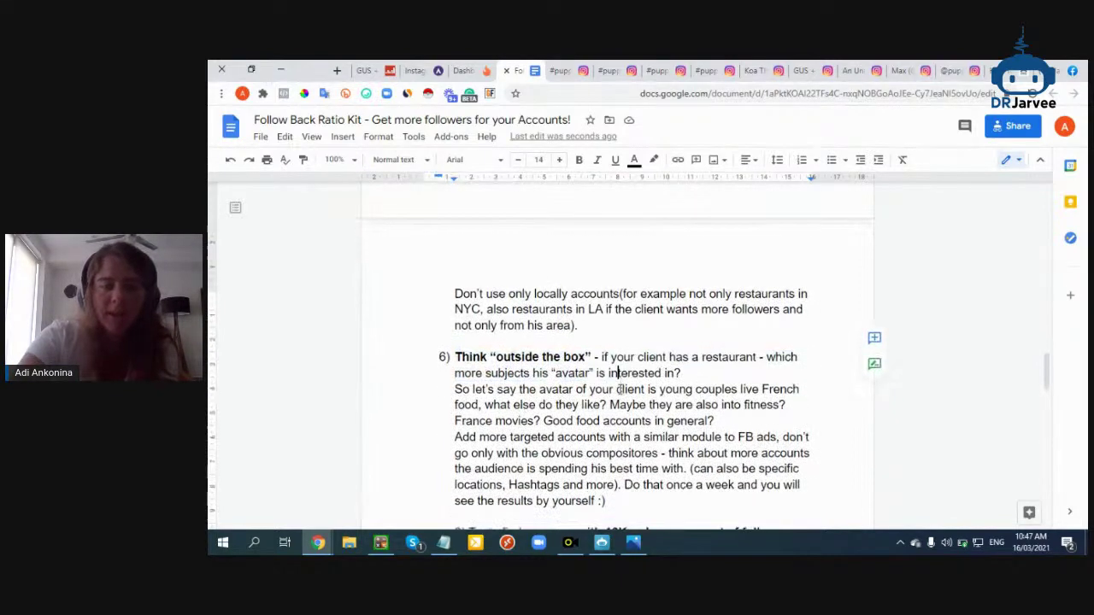
Select the two-line 'instagram marketing la' example query in the Google search section
scroll(536, 270, down, 3)
drag(532, 253, 561, 337)
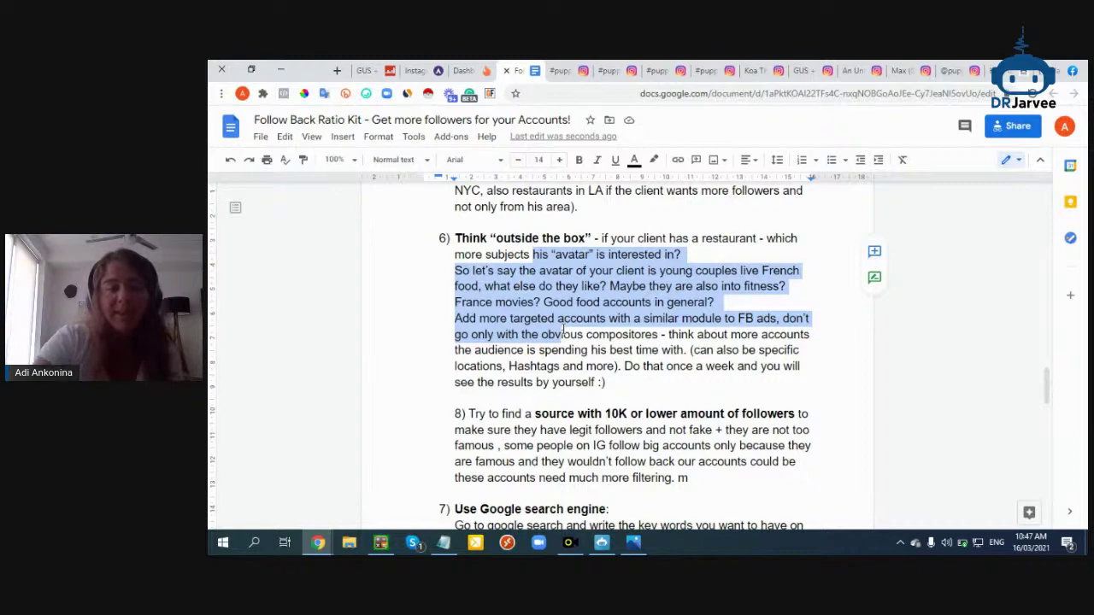
drag(589, 414, 446, 385)
scroll(650, 393, down, 3)
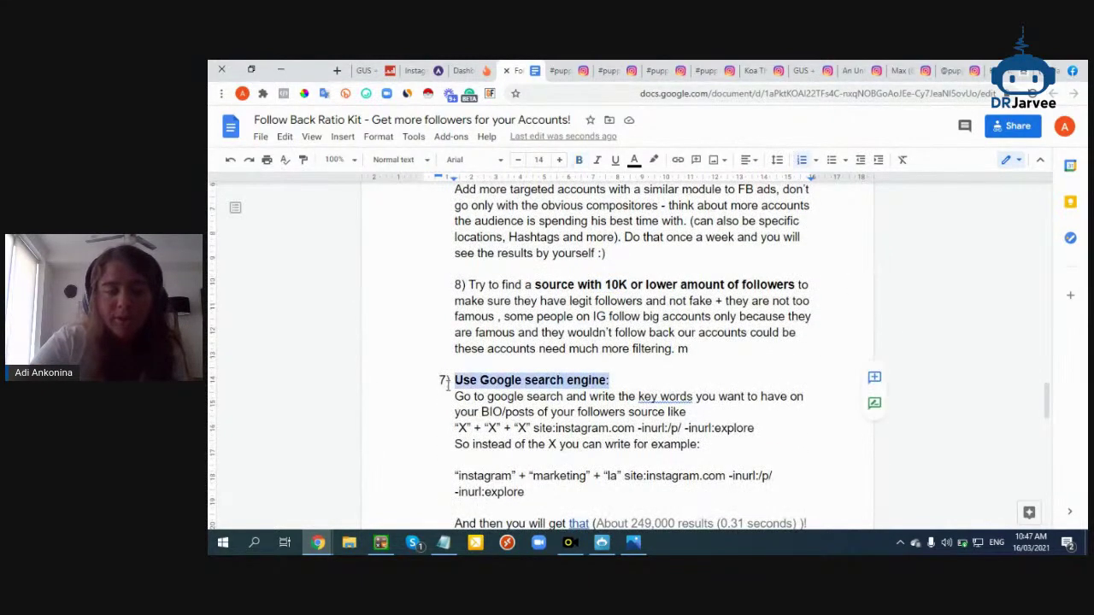
triple_click(741, 432)
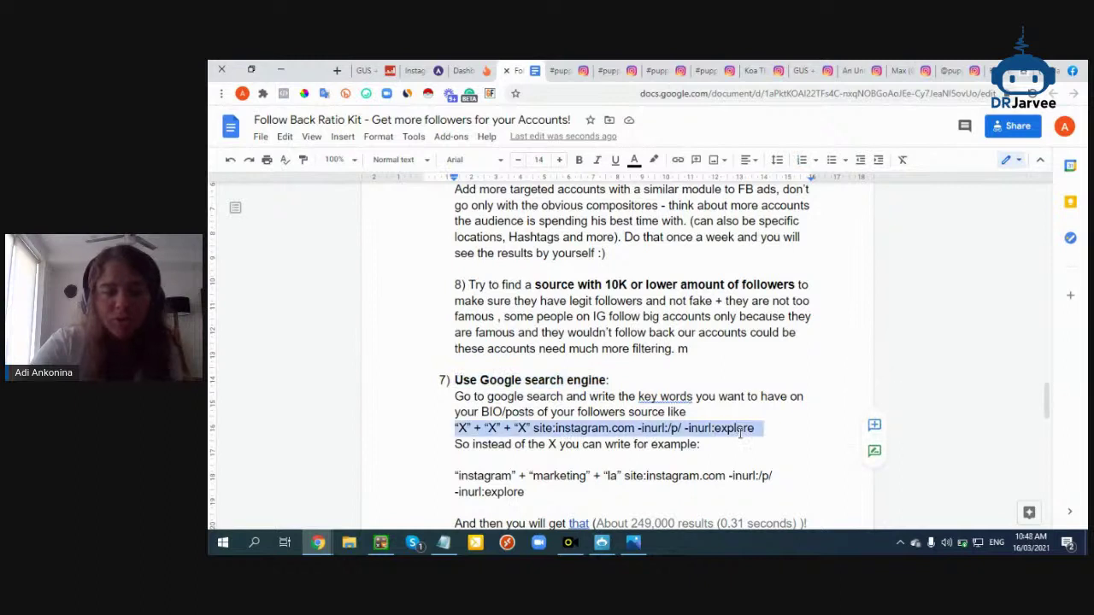
drag(614, 491, 461, 459)
key(ctrl+c)
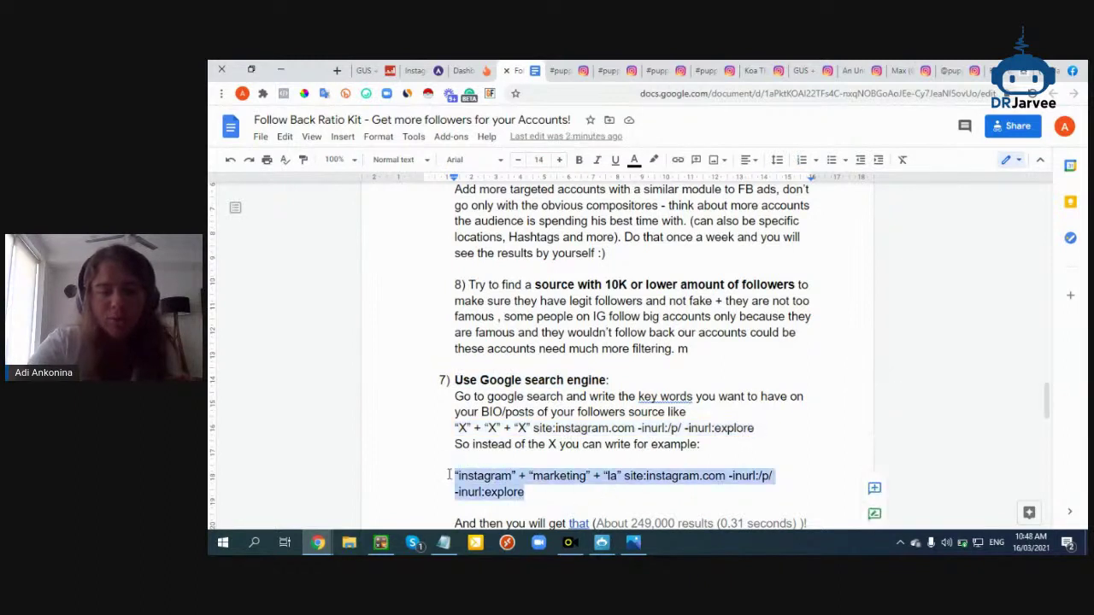
Search Google in a new tab for "puppies" site:instagram.com -inurl:/p/ -inurl:explore and scan the results
click(335, 70)
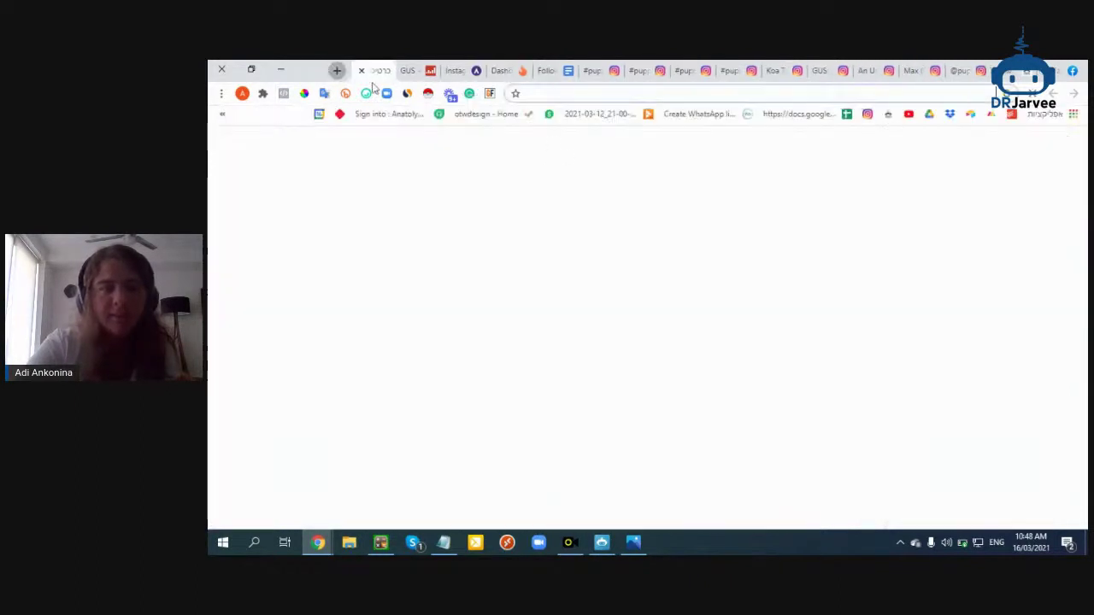
click(669, 332)
key(ctrl+v)
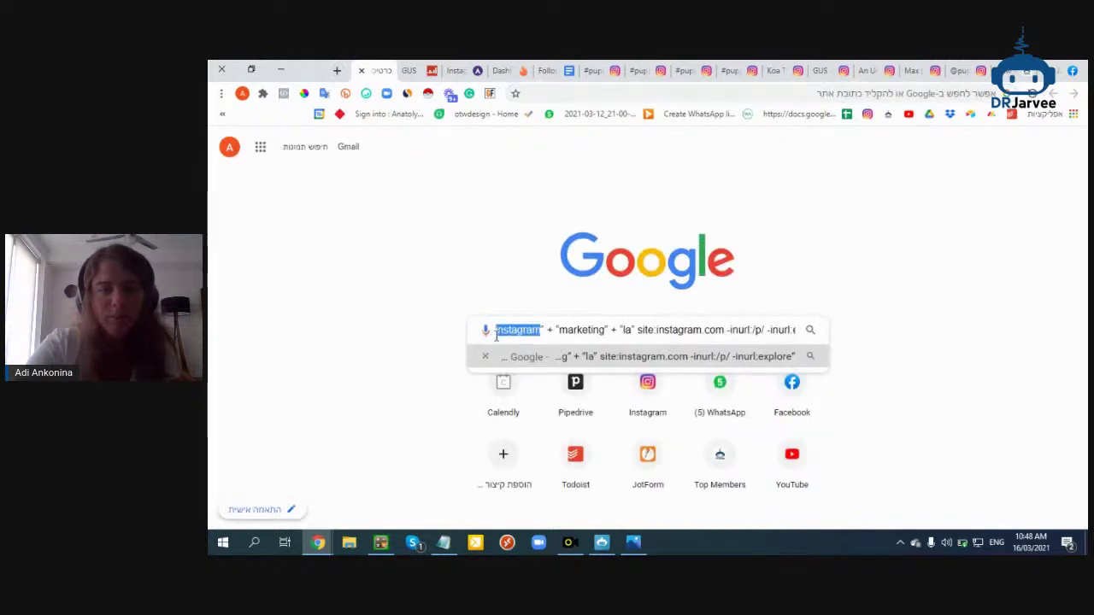
text(plore)
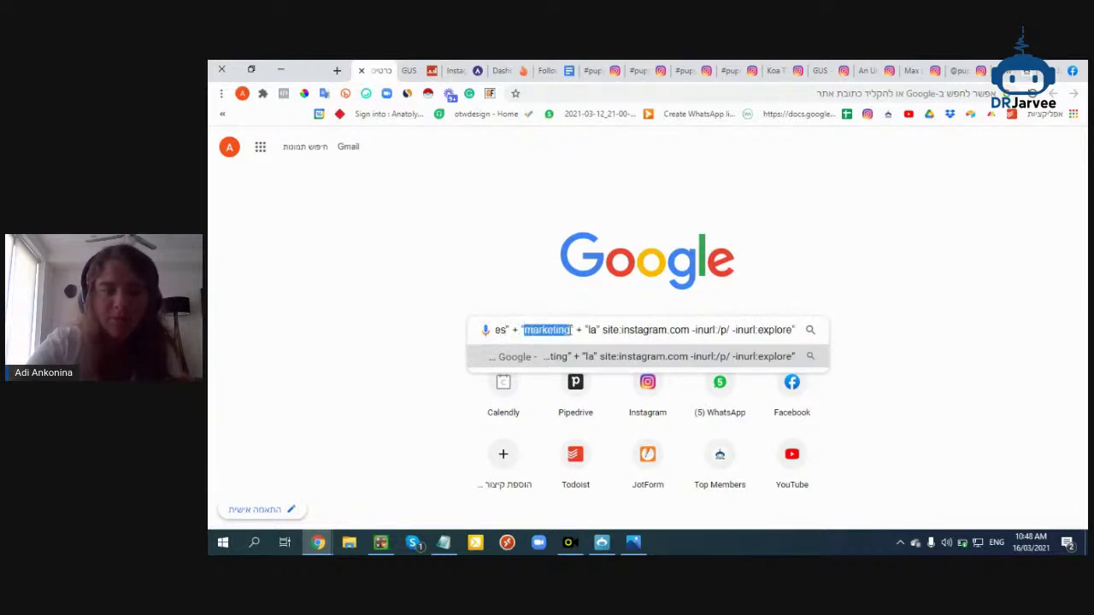
text(f)
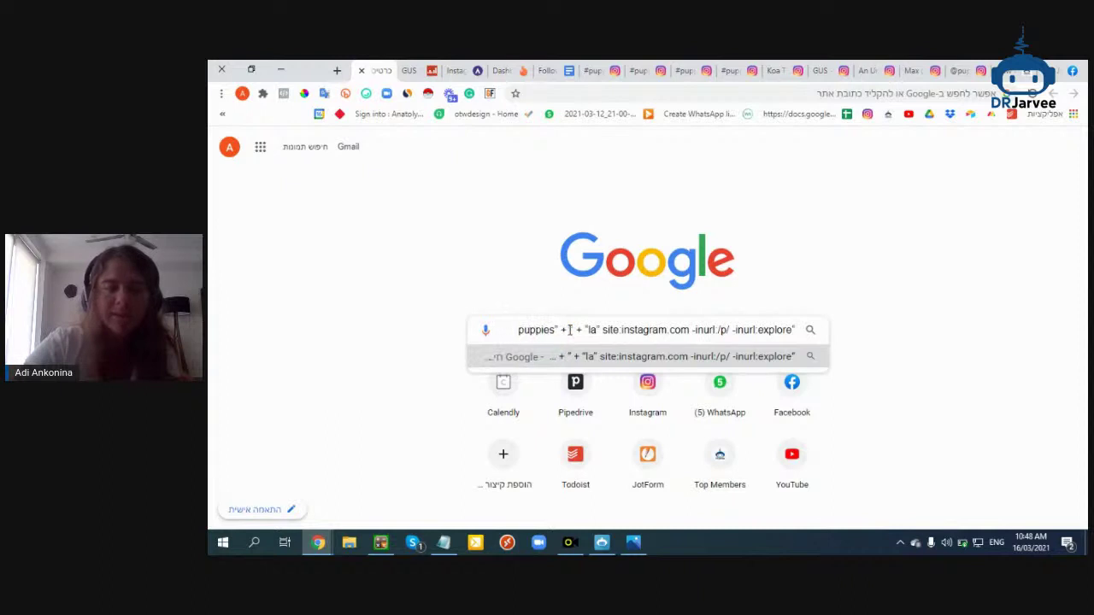
drag(579, 334, 678, 330)
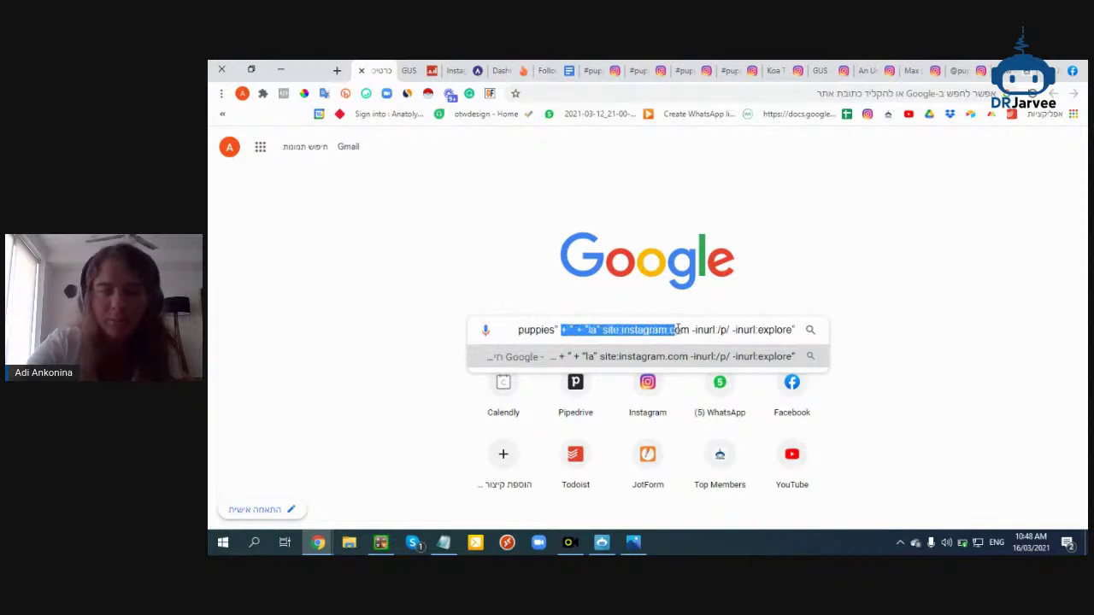
key(BackSpace)
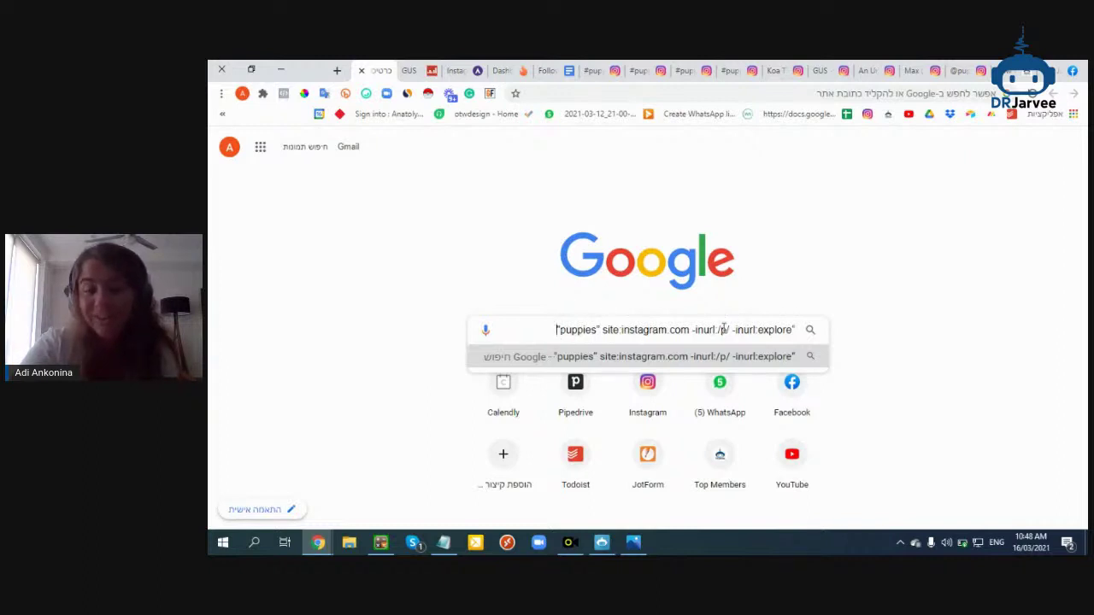
key(Return)
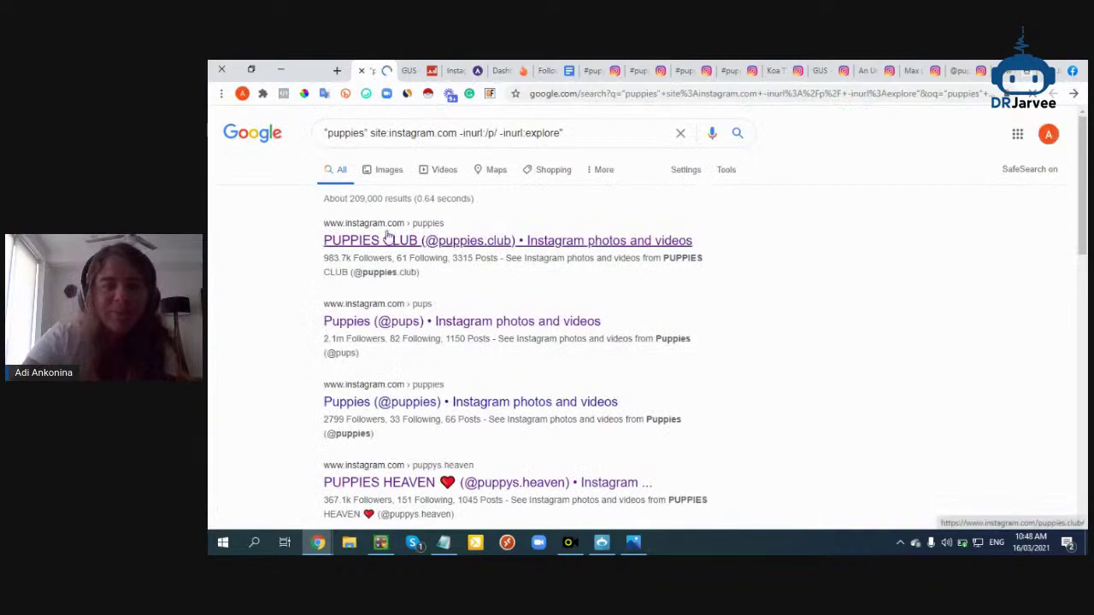
scroll(412, 295, down, 3)
scroll(413, 295, down, 5)
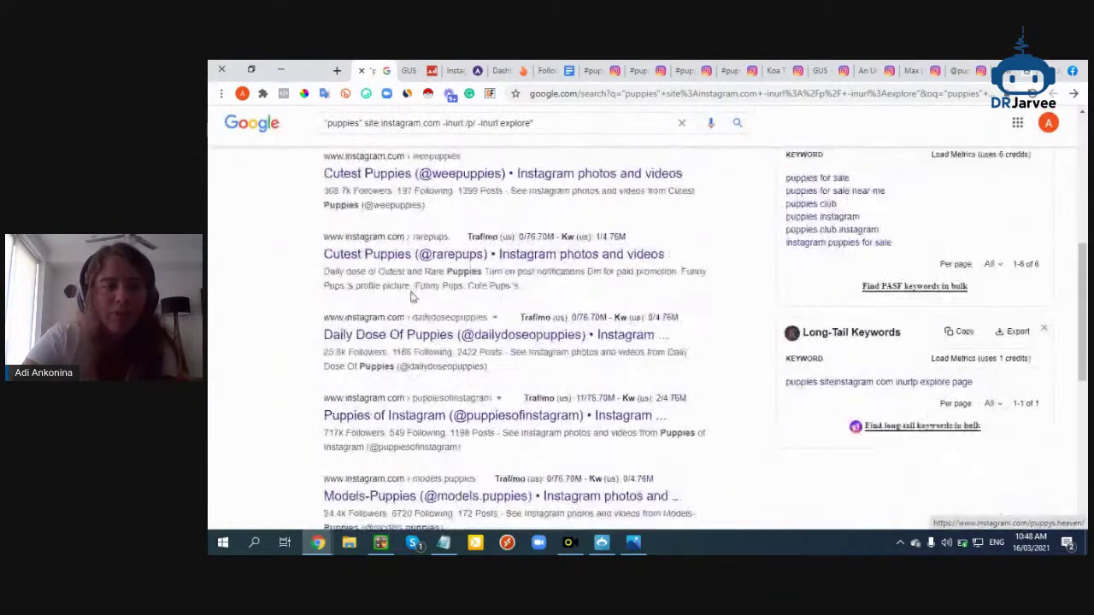
Open the dailydoseopuppies result and check its 2,422 posts and 25.8k followers
click(424, 270)
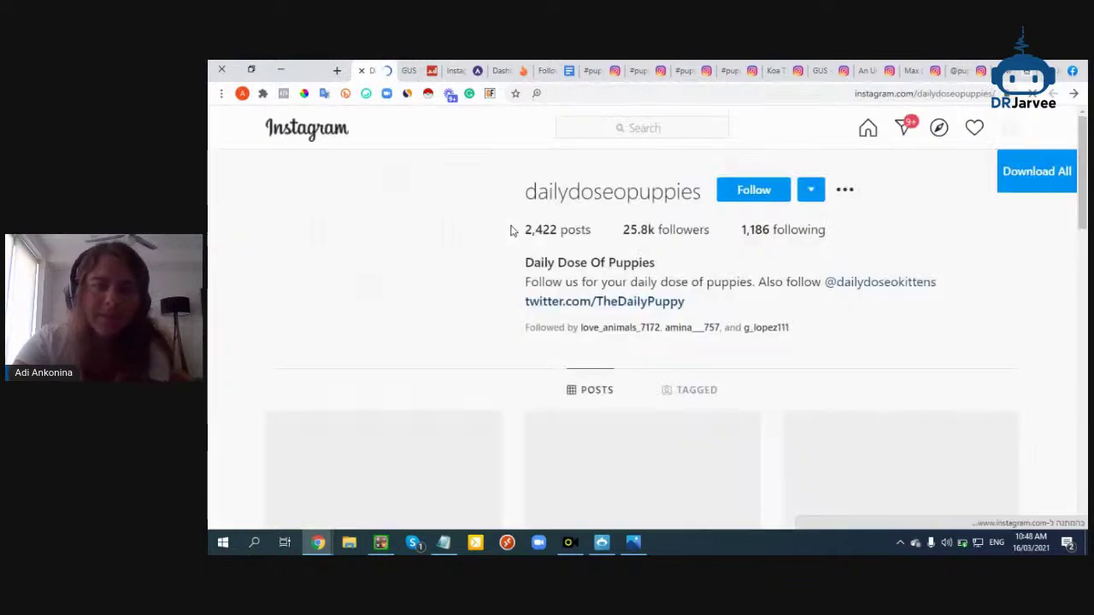
scroll(511, 231, down, 3)
scroll(465, 284, up, 2)
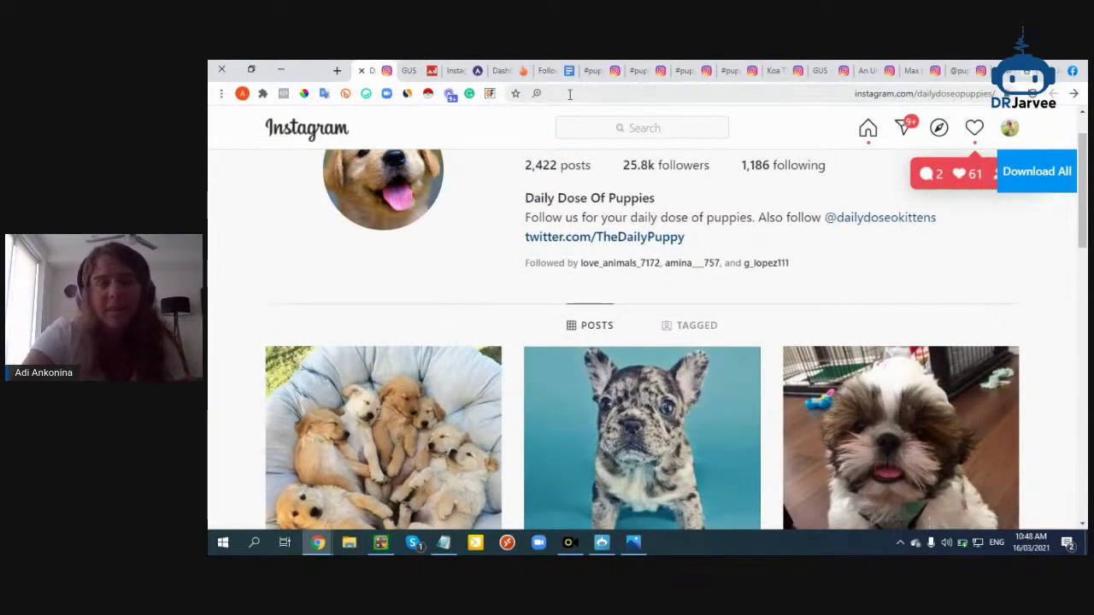
mouse_move(320, 540)
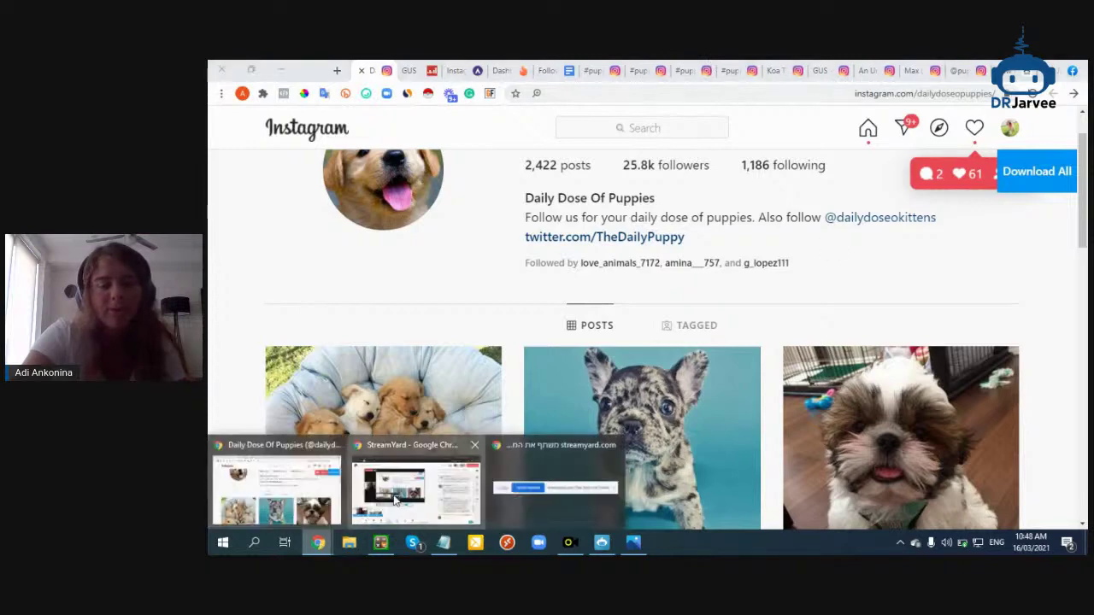
click(411, 488)
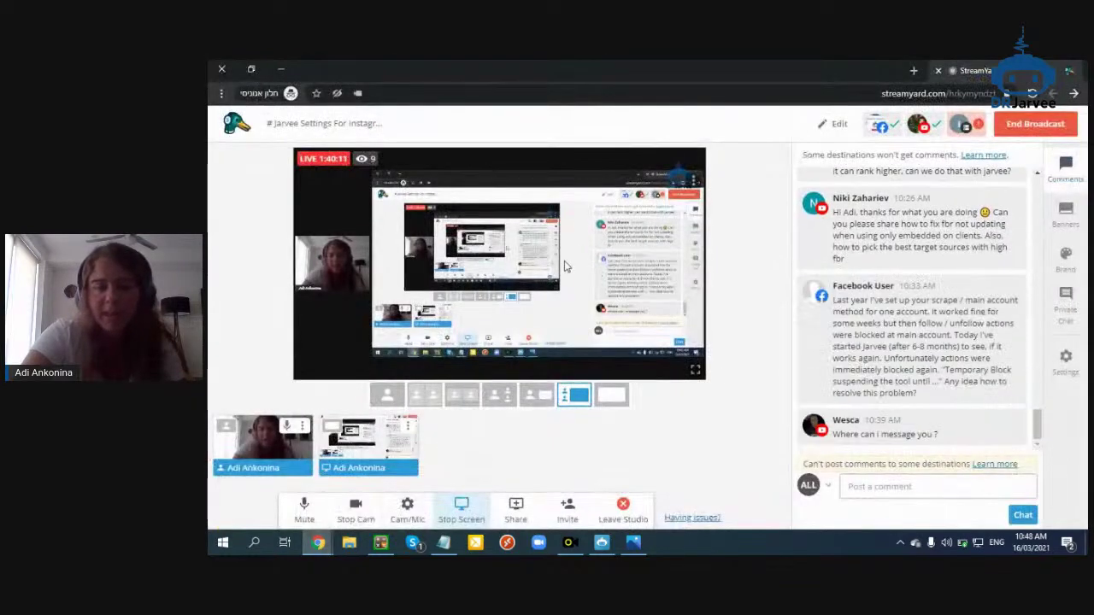
Stop the screen share in the StreamYard studio so only the webcam shows
click(444, 509)
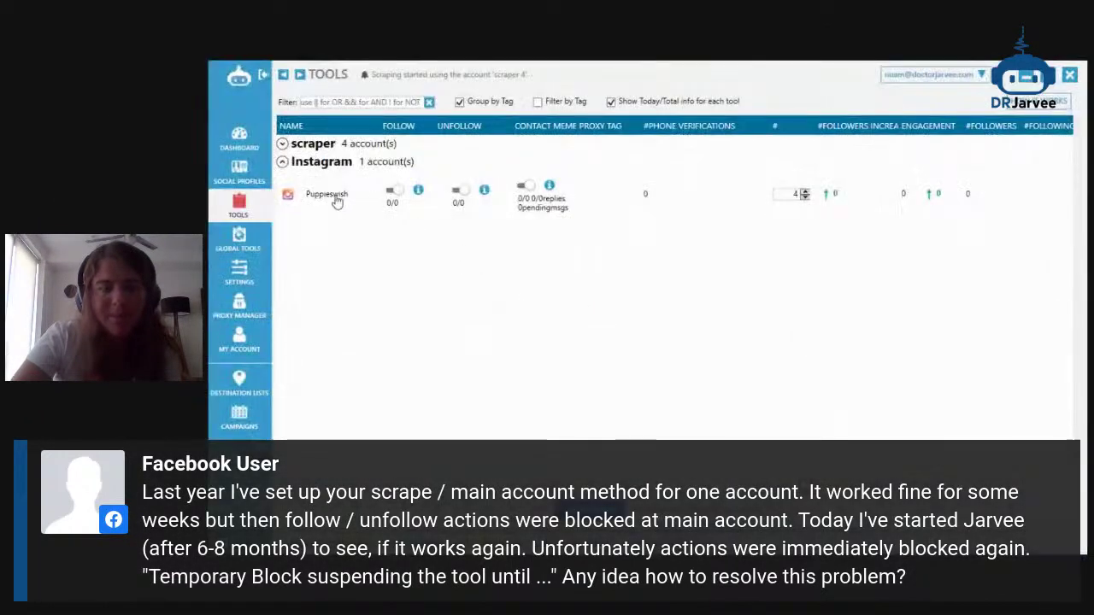
Open the Puppieswish tool settings and its embedded Instagram browser at full size
double_click(333, 196)
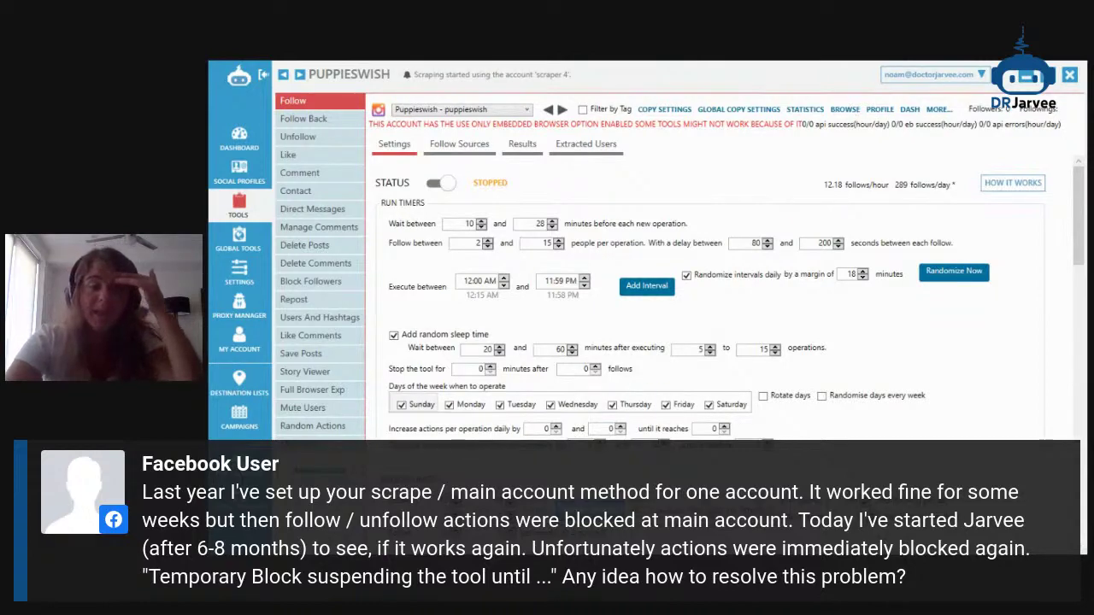
double_click(699, 156)
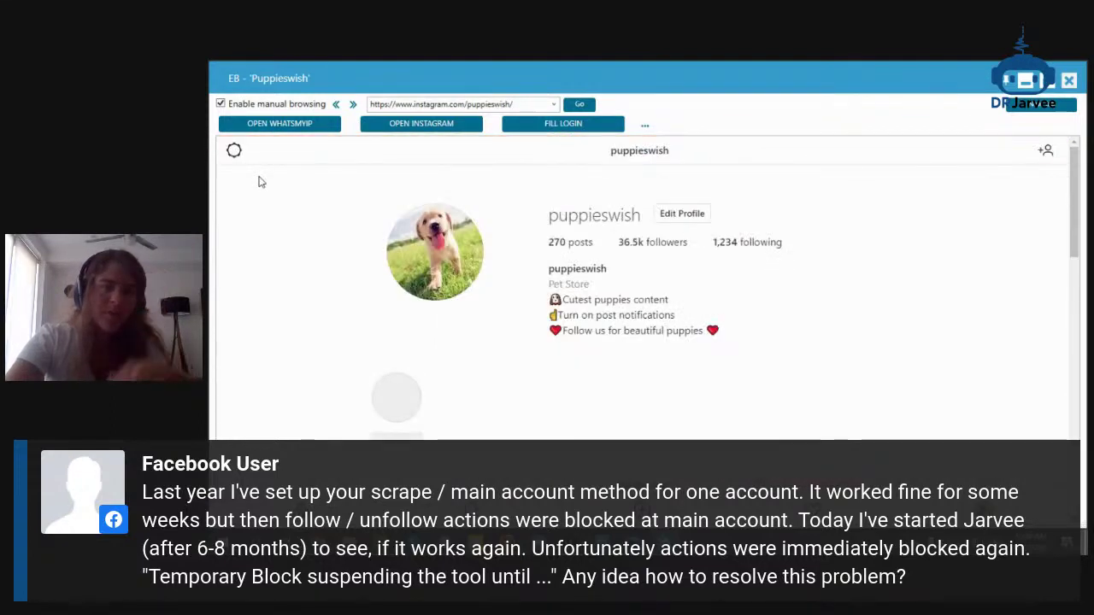
Mark the recent Vienna sign-in under Login Activity as 'This Was Me' and confirm it
click(234, 151)
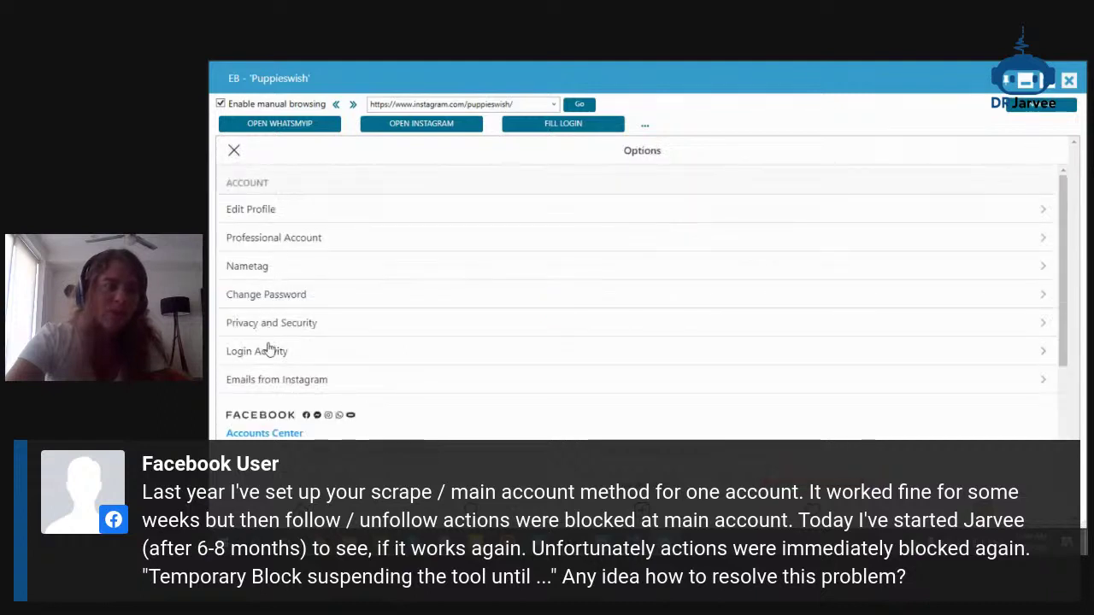
click(269, 351)
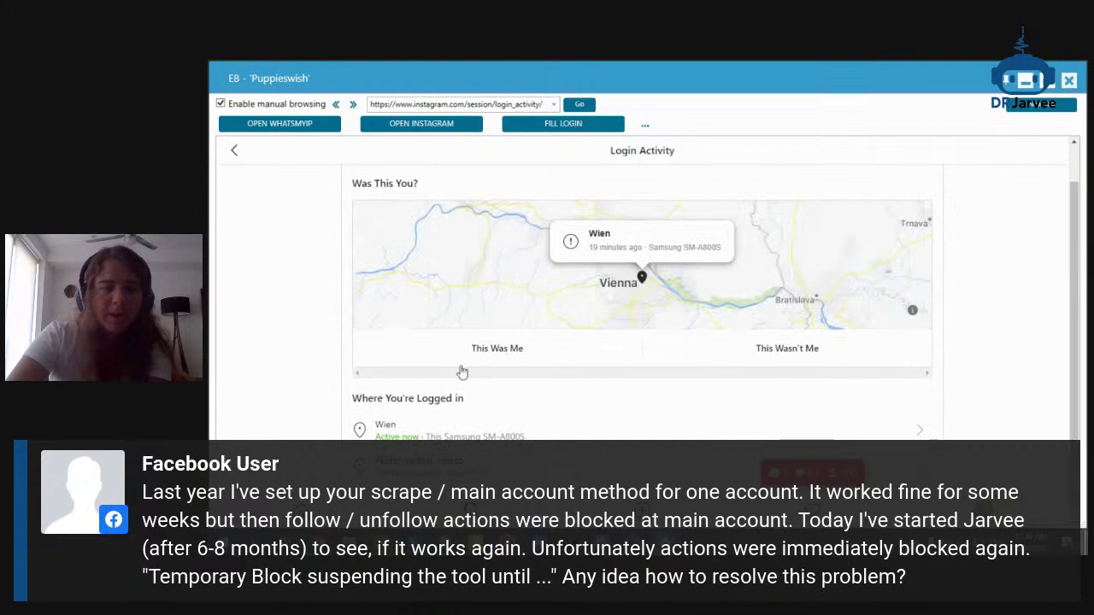
click(492, 352)
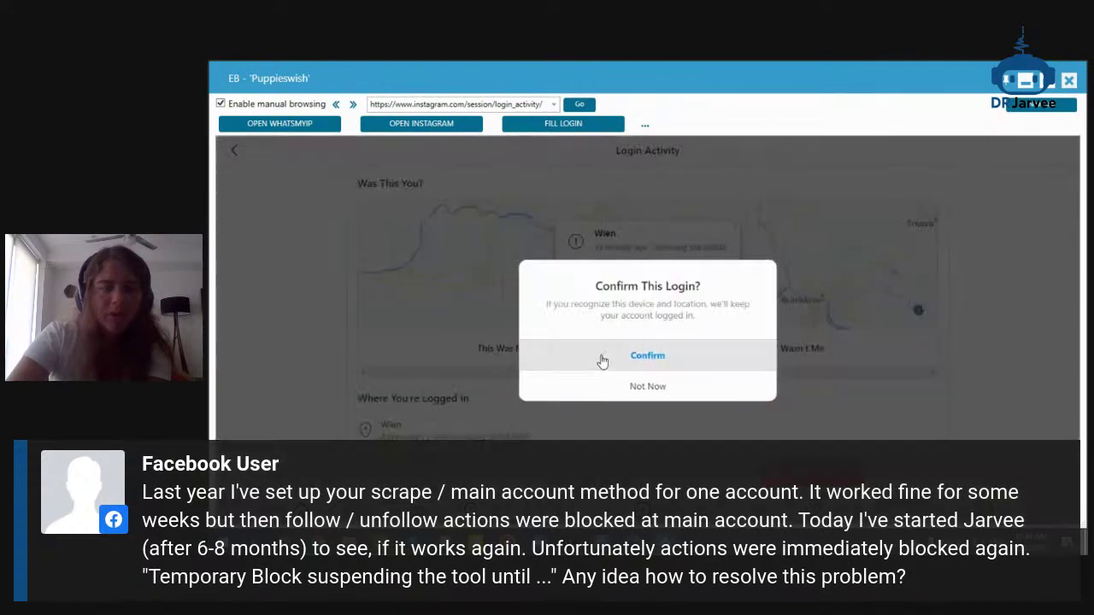
click(603, 357)
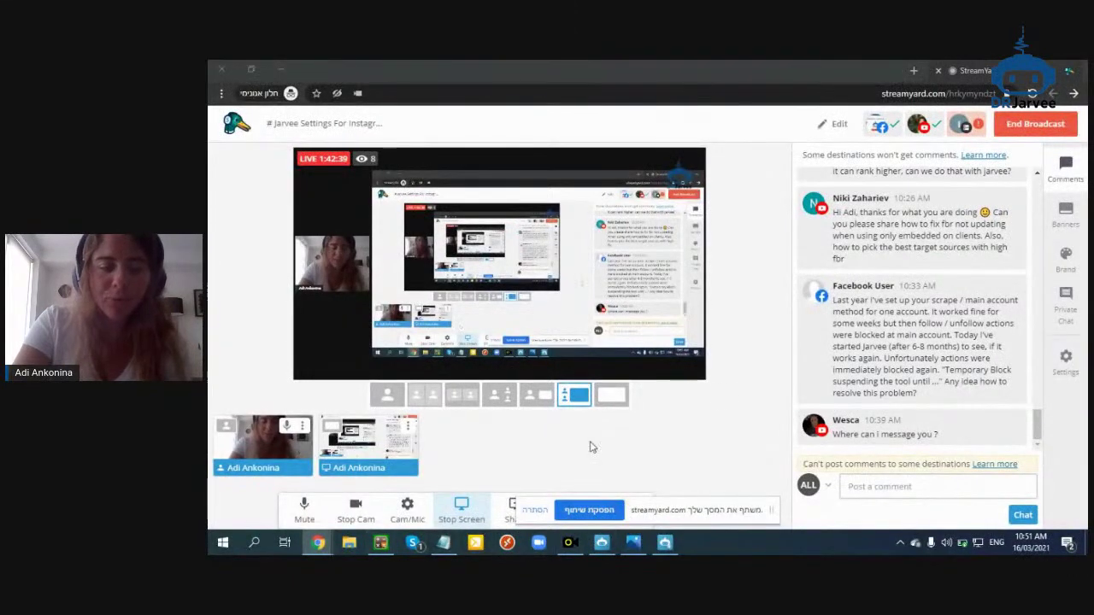
Hide the unused tool tabs, from Follow Back and Like through Mentions and Random Actions
click(578, 549)
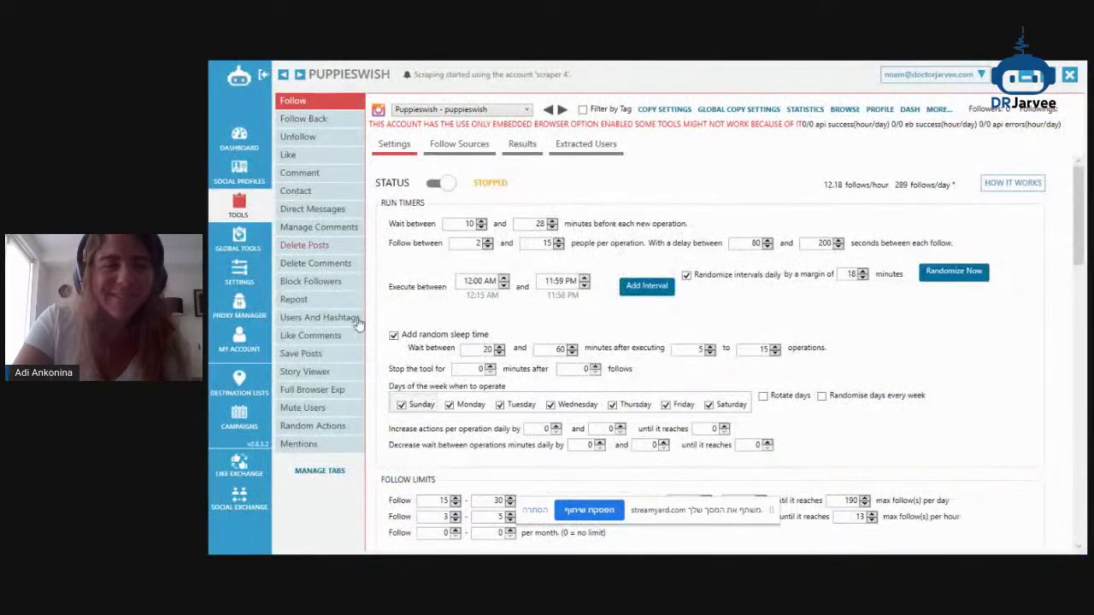
click(329, 471)
click(503, 219)
click(509, 187)
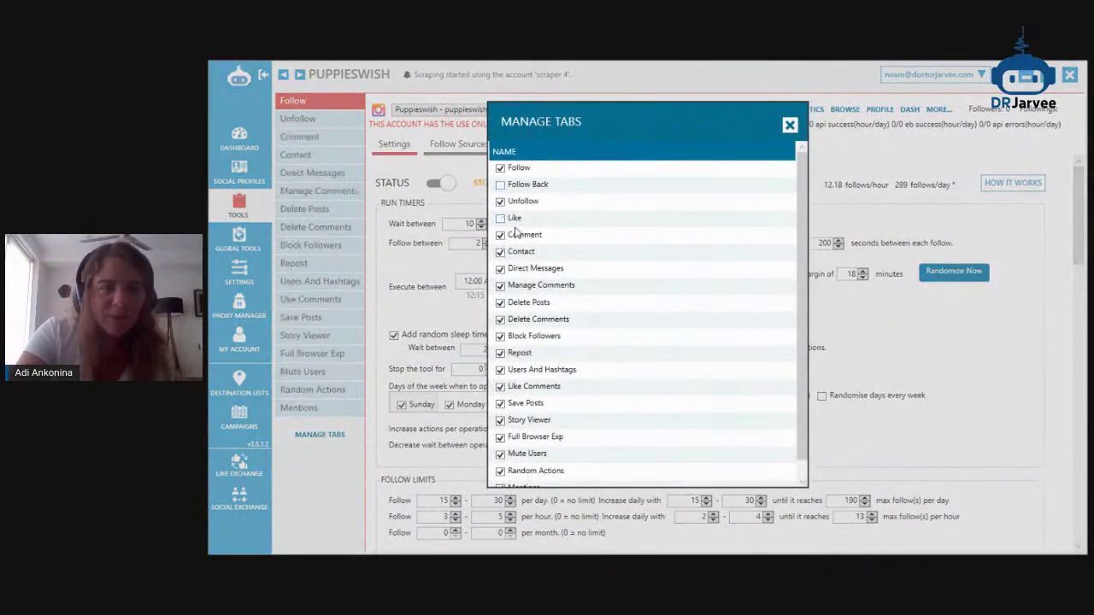
click(515, 236)
click(521, 252)
click(526, 268)
click(530, 286)
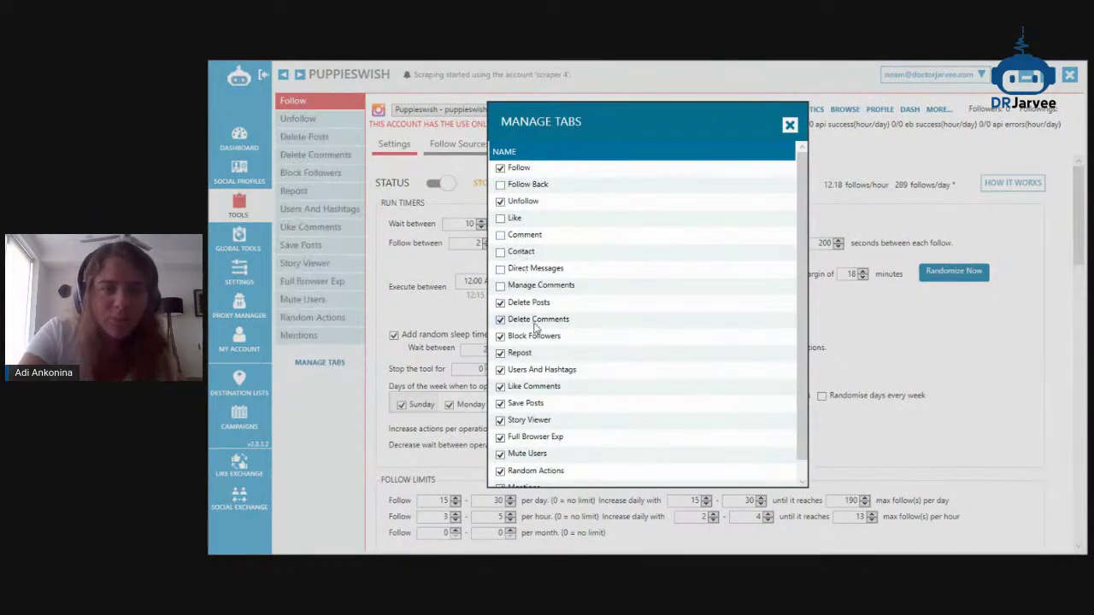
click(535, 304)
click(530, 320)
click(529, 336)
click(522, 353)
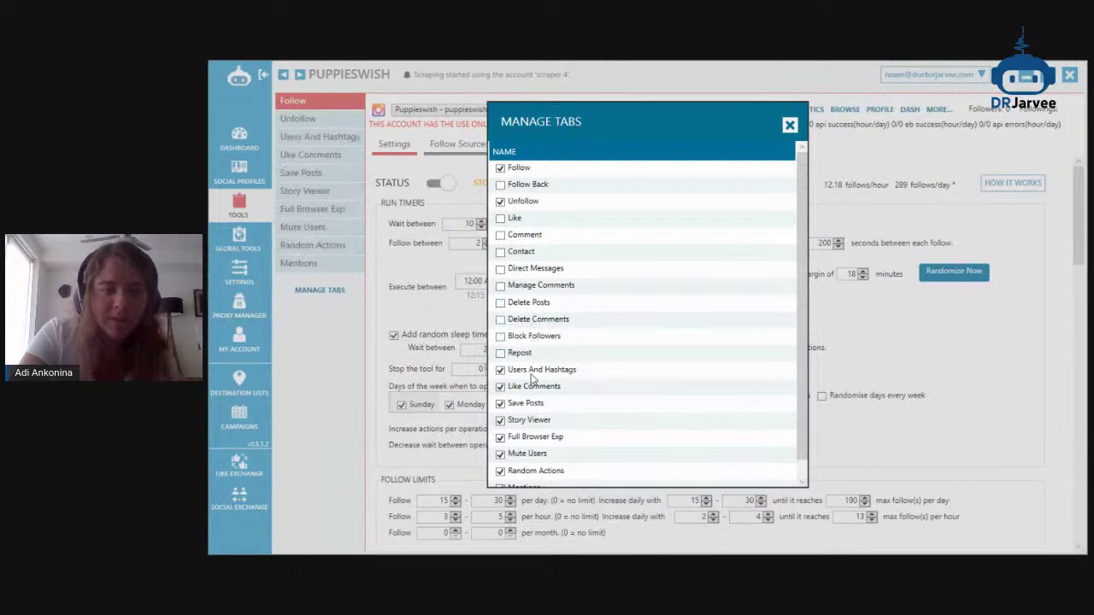
click(532, 370)
click(532, 386)
click(530, 404)
click(530, 421)
click(534, 437)
click(534, 454)
scroll(564, 423, down, 1)
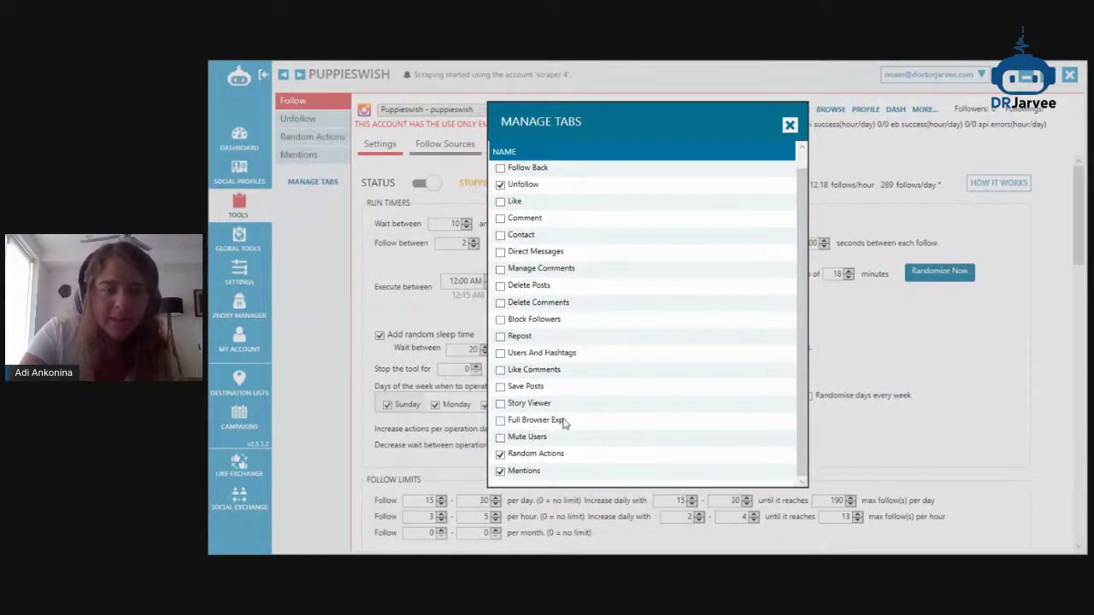
click(525, 471)
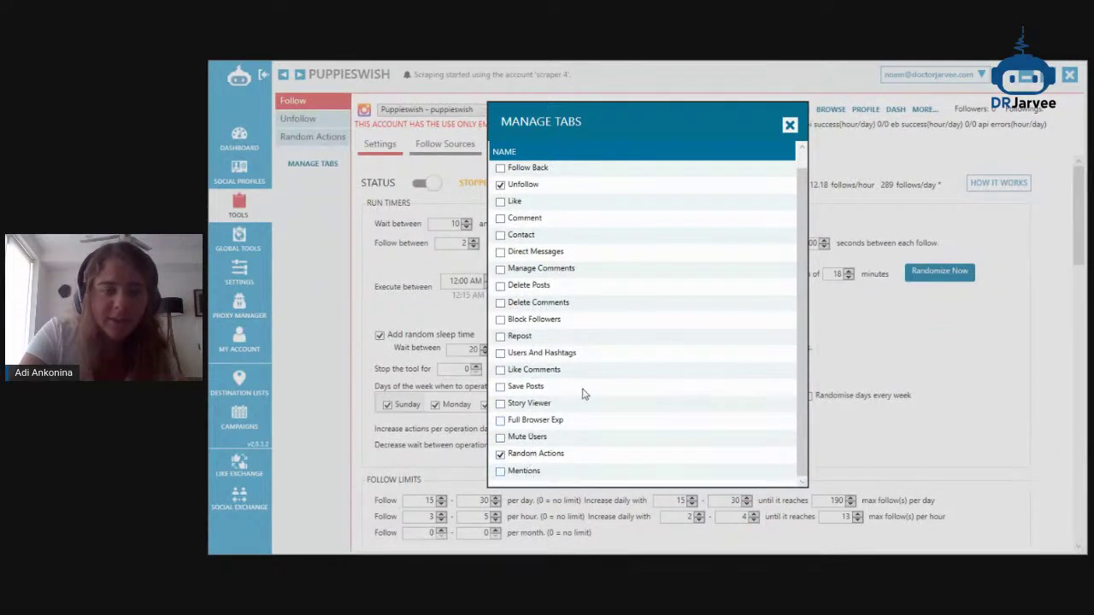
click(539, 453)
Close the tab manager, show the Unfollow settings, and minimize Jarvee
click(789, 125)
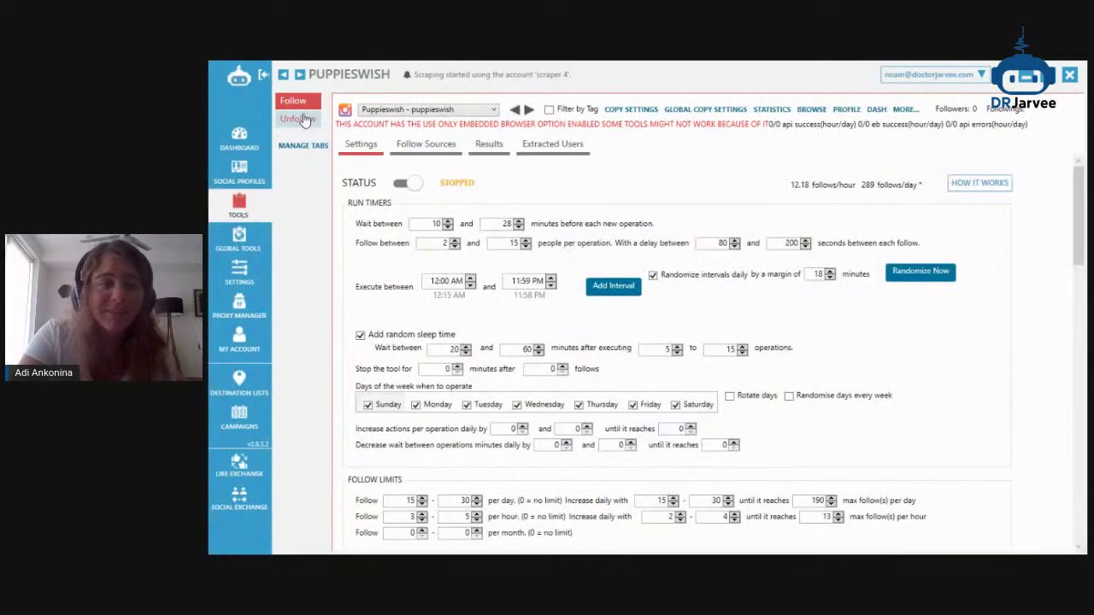
click(300, 119)
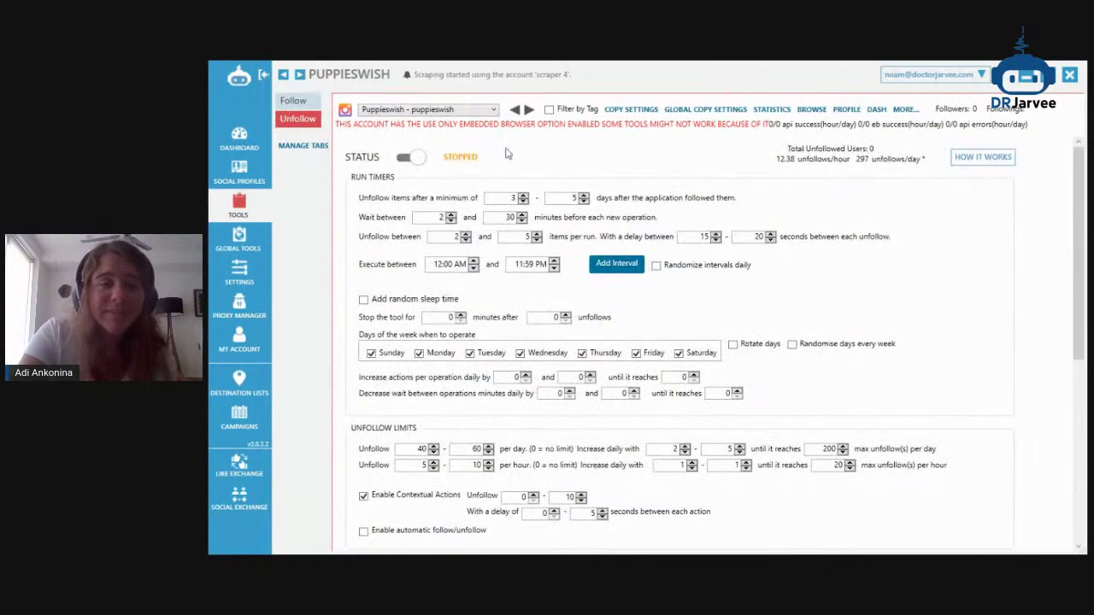
click(1030, 79)
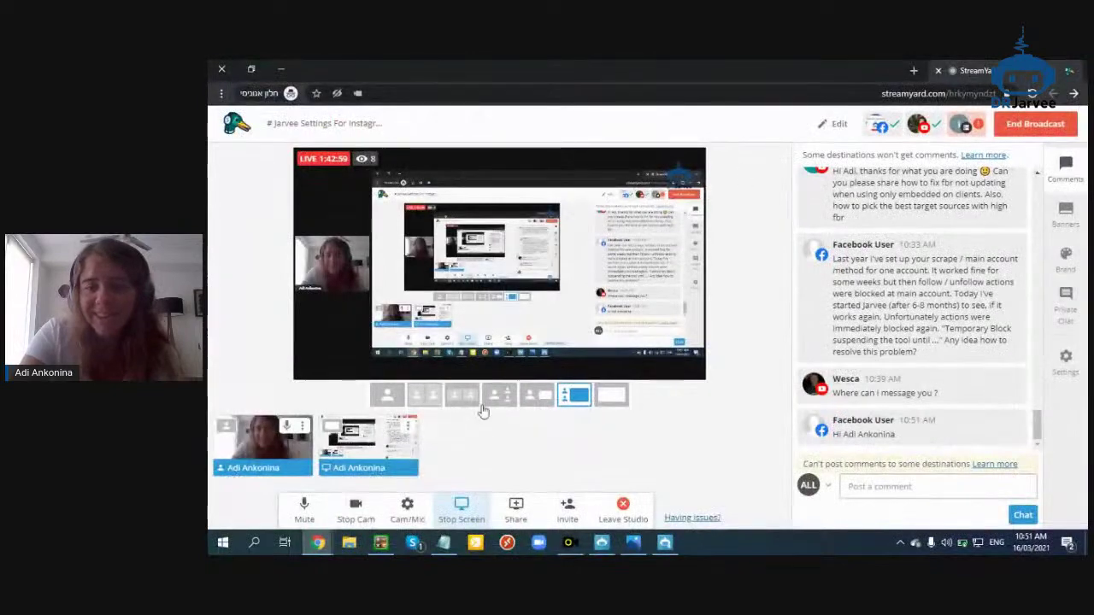
Minimize StreamYard, close the EB - Puppieswish window, and scroll the Dr Jarvee guide to Unfollow Settings
click(282, 67)
click(1067, 79)
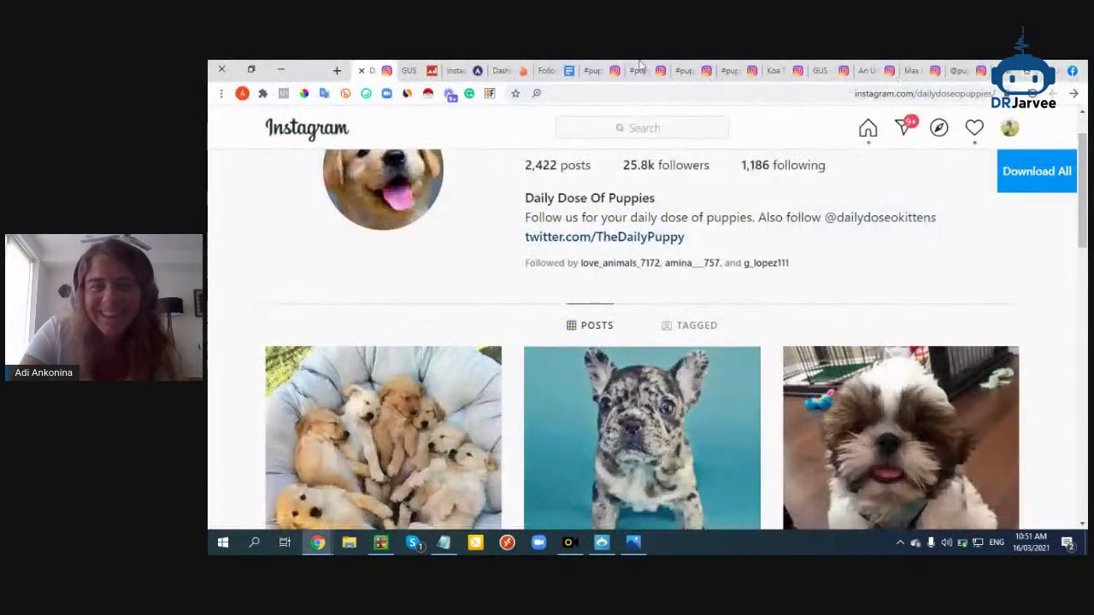
click(550, 70)
click(508, 70)
click(464, 70)
click(422, 71)
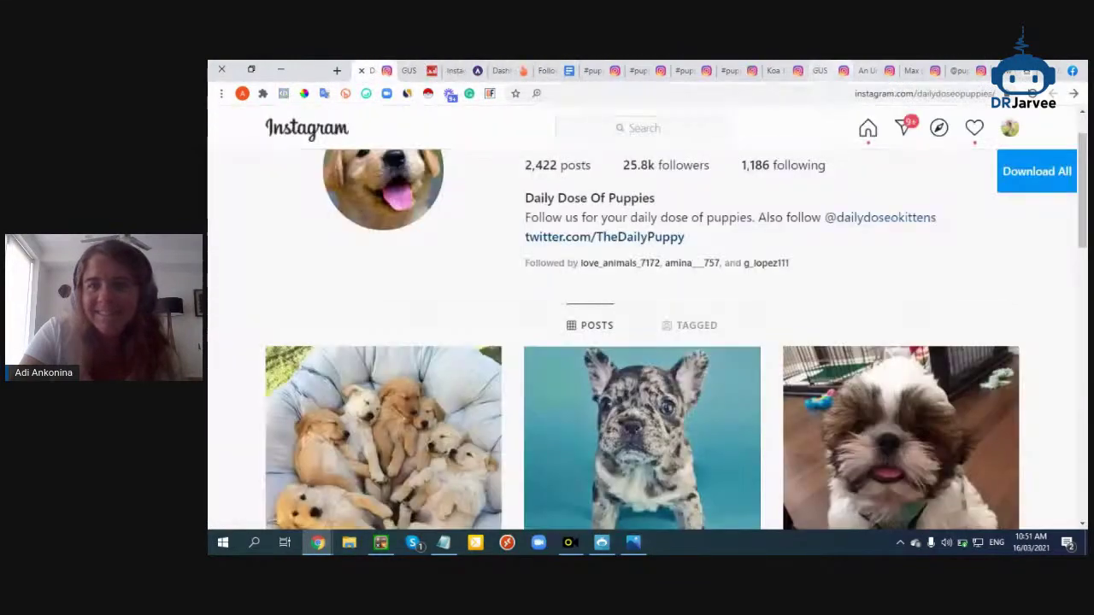
click(376, 70)
scroll(681, 275, down, 3)
scroll(681, 275, down, 6)
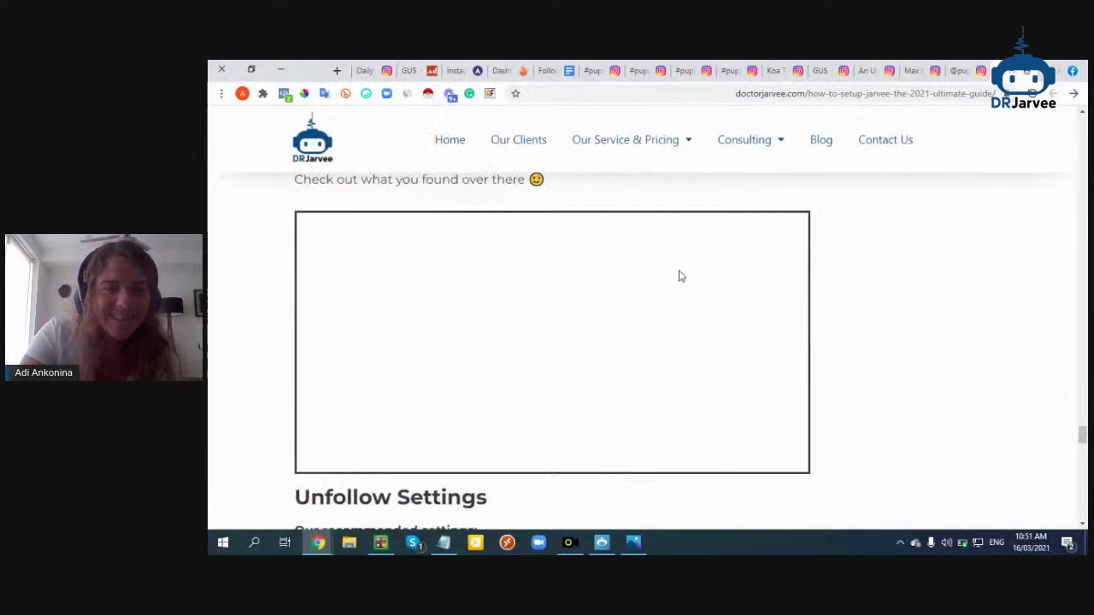
Read the guide's recommended unfollow limits and bring Jarvee's Unfollow settings back up
scroll(596, 309, up, 2)
scroll(596, 309, down, 7)
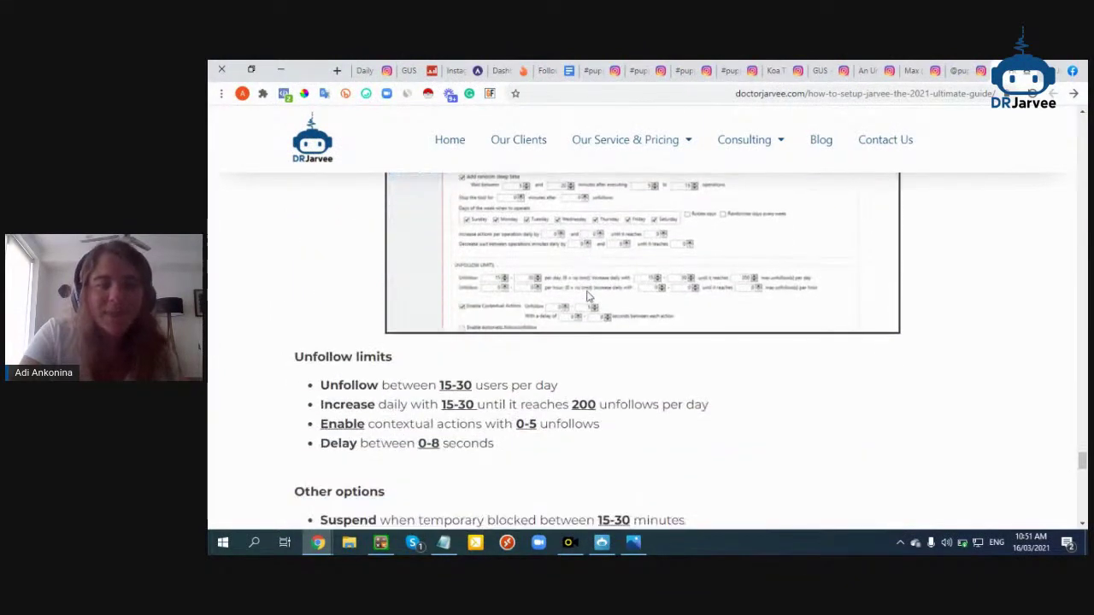
scroll(587, 297, up, 2)
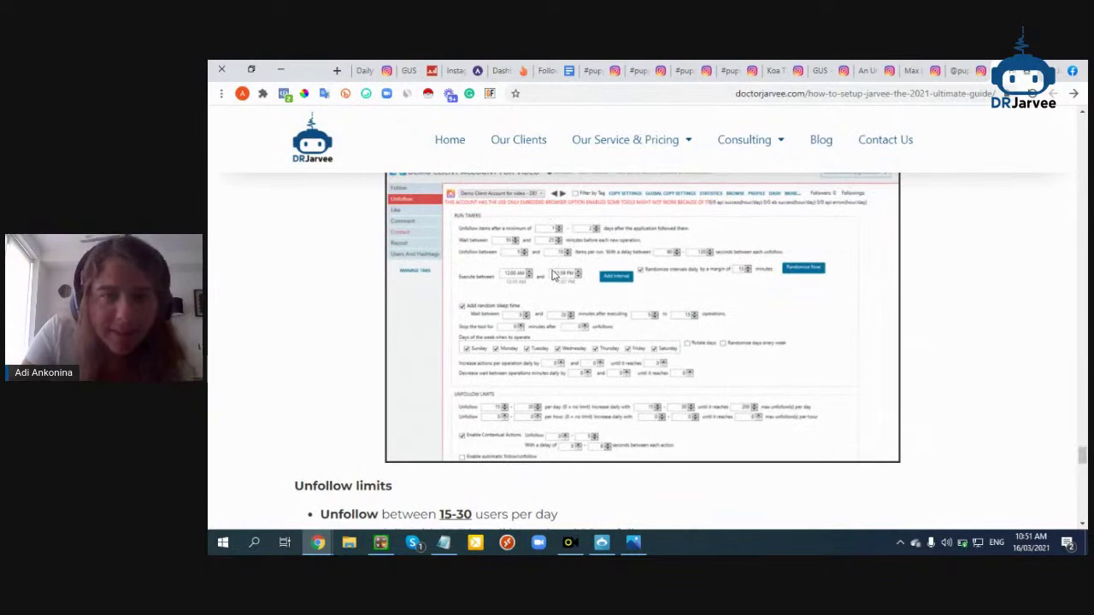
click(603, 544)
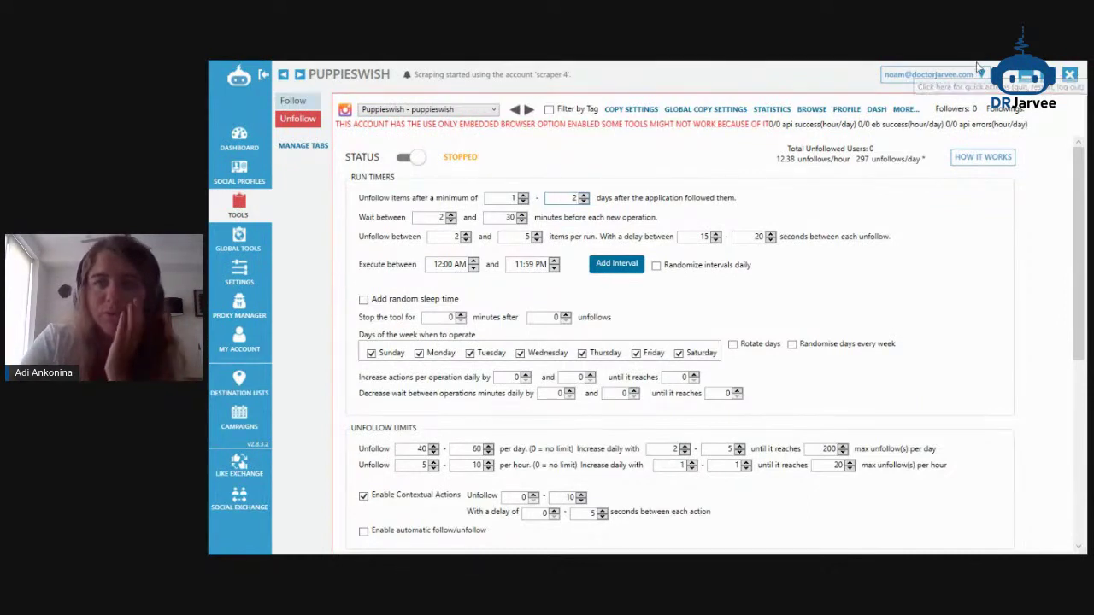
Compare Jarvee's unfollow timer settings against the DrJarvee guide's recommendations
click(1024, 82)
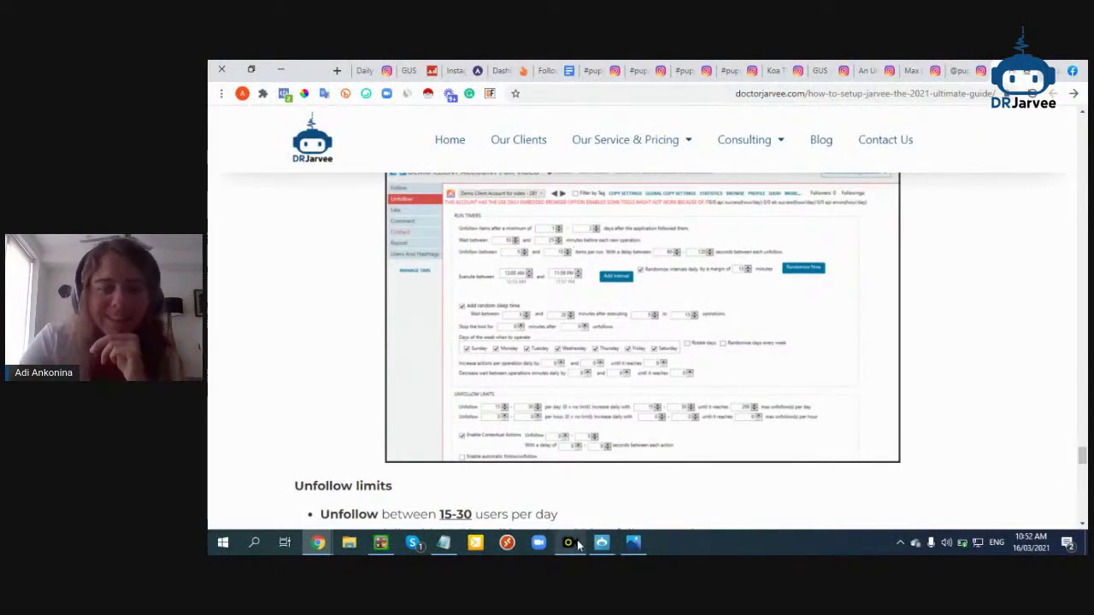
click(633, 542)
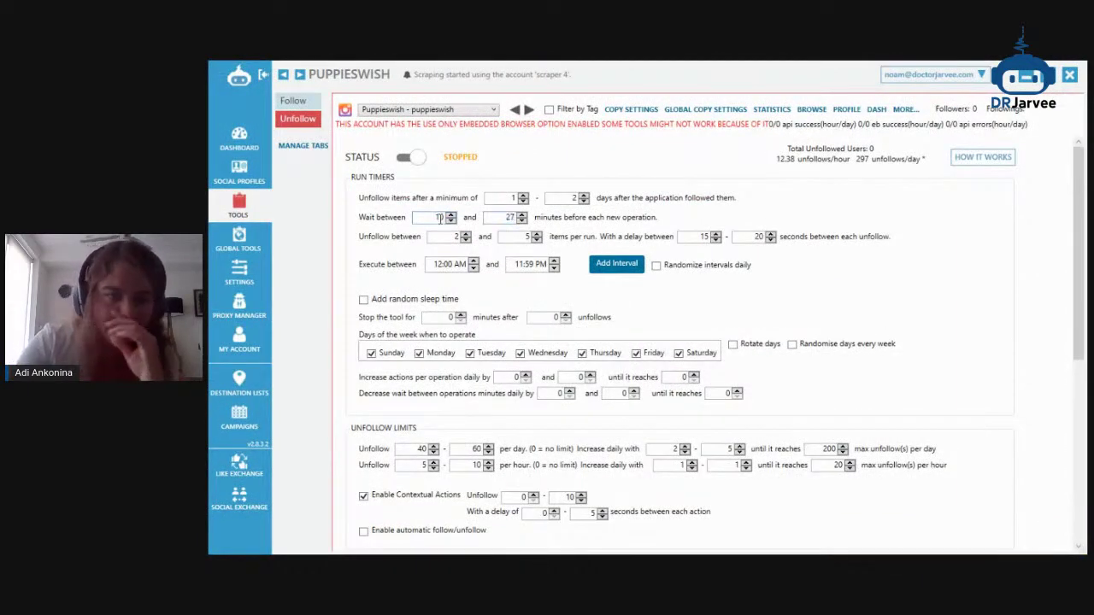
click(1021, 84)
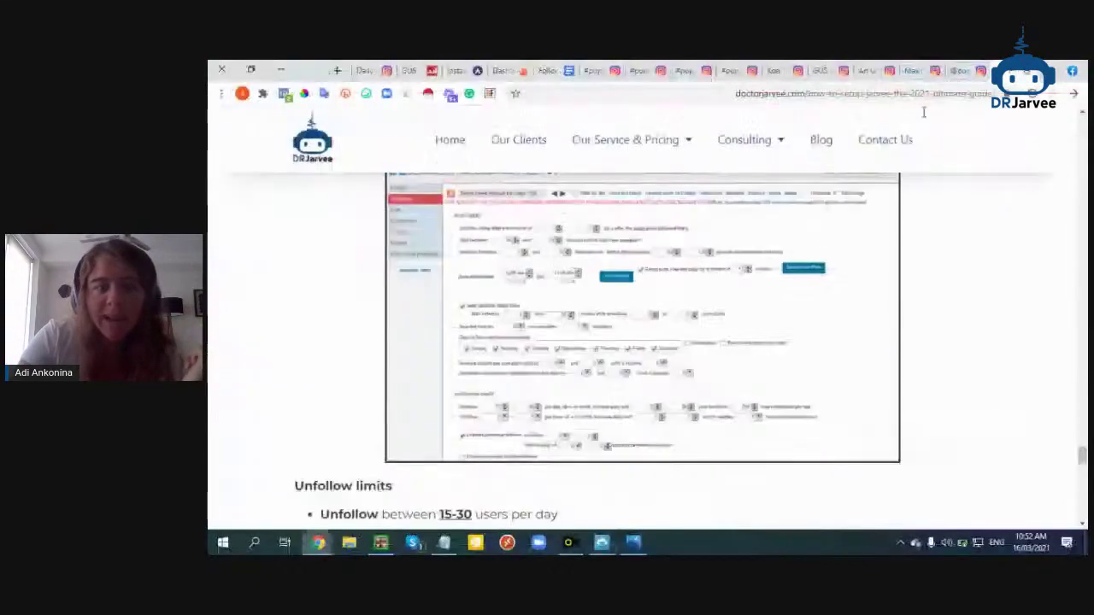
click(569, 542)
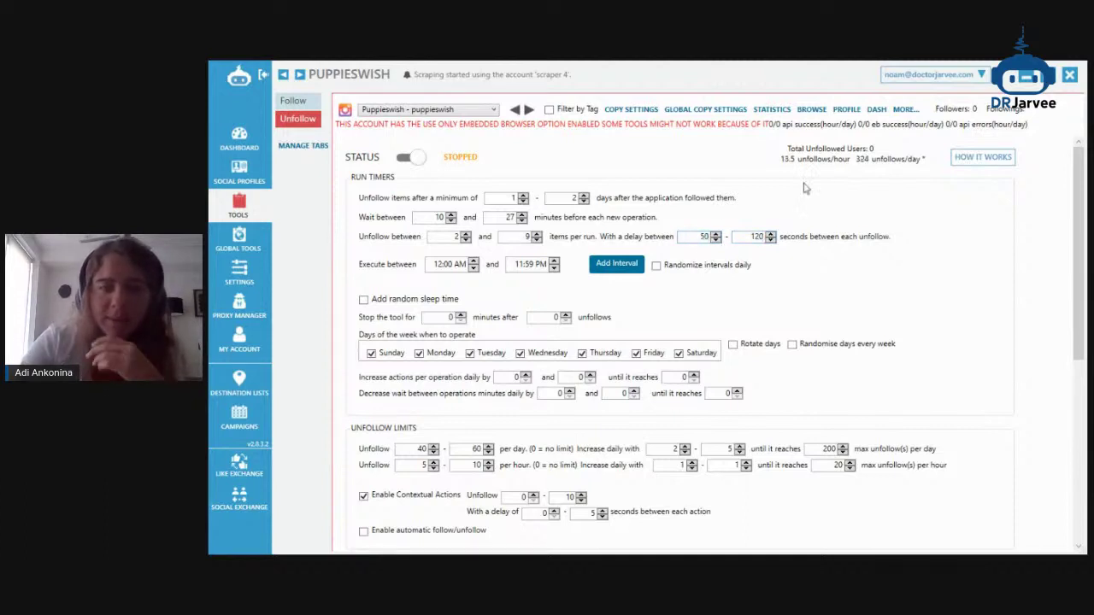
Turn on Randomize intervals daily and Add random sleep time, then check the guide's unfollow limits
click(656, 266)
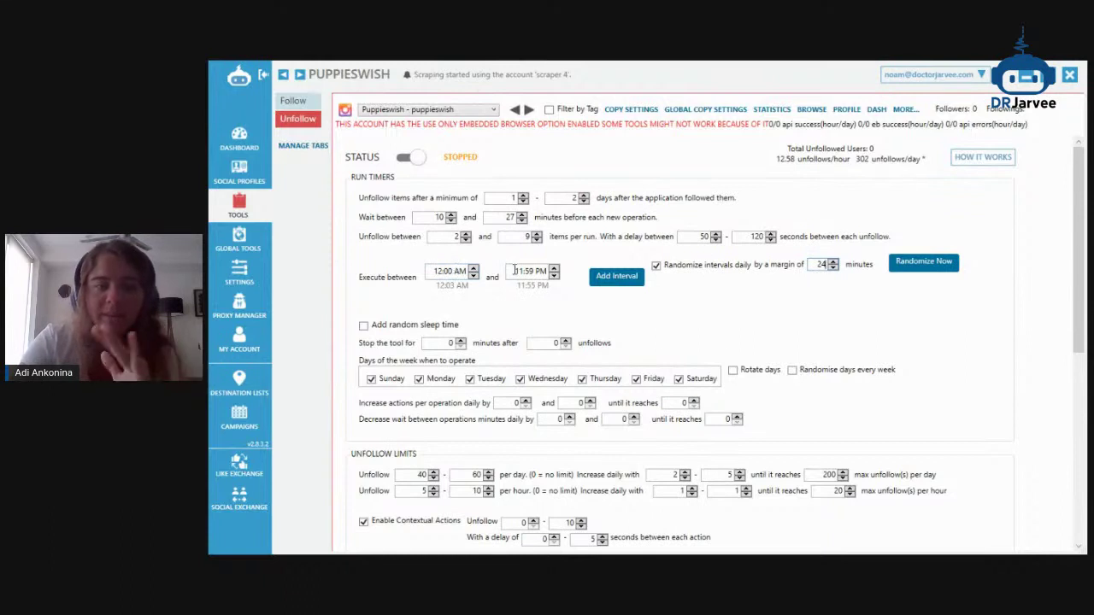
click(365, 326)
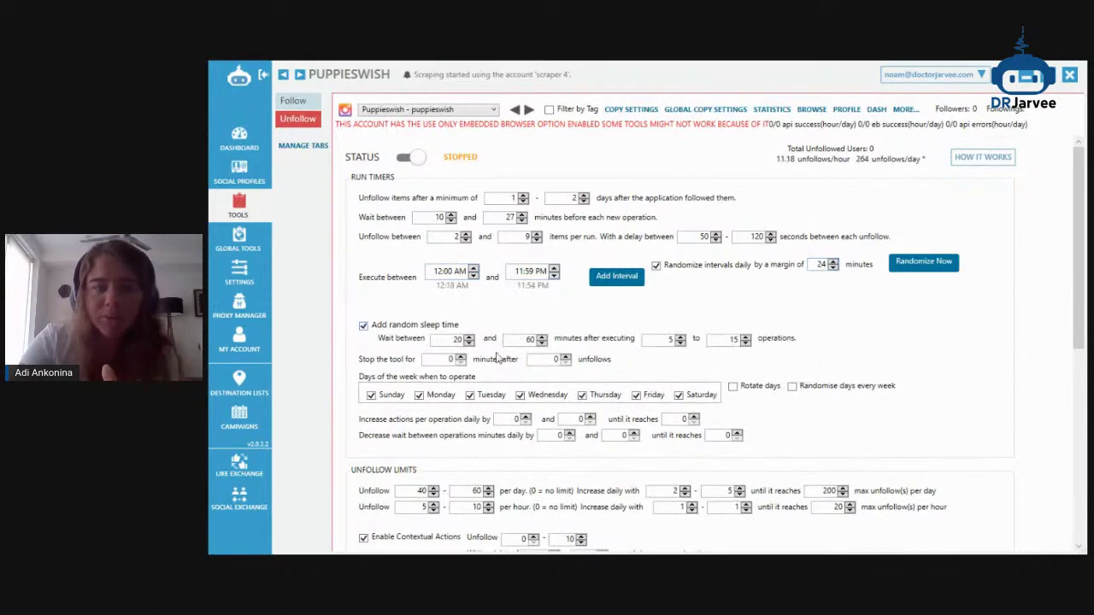
scroll(739, 319, down, 1)
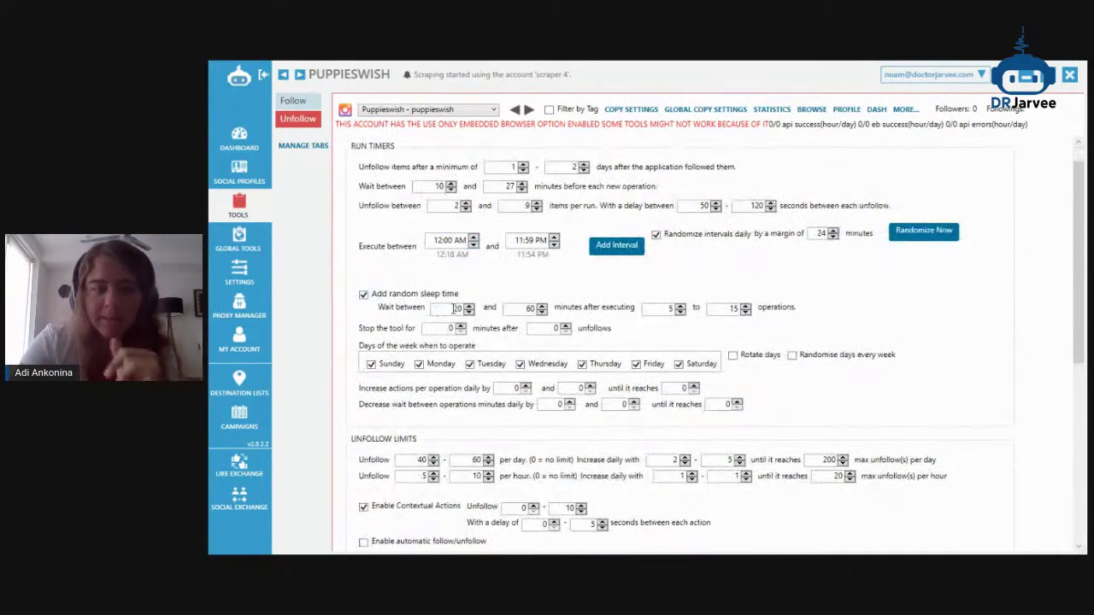
click(1024, 77)
scroll(552, 324, down, 3)
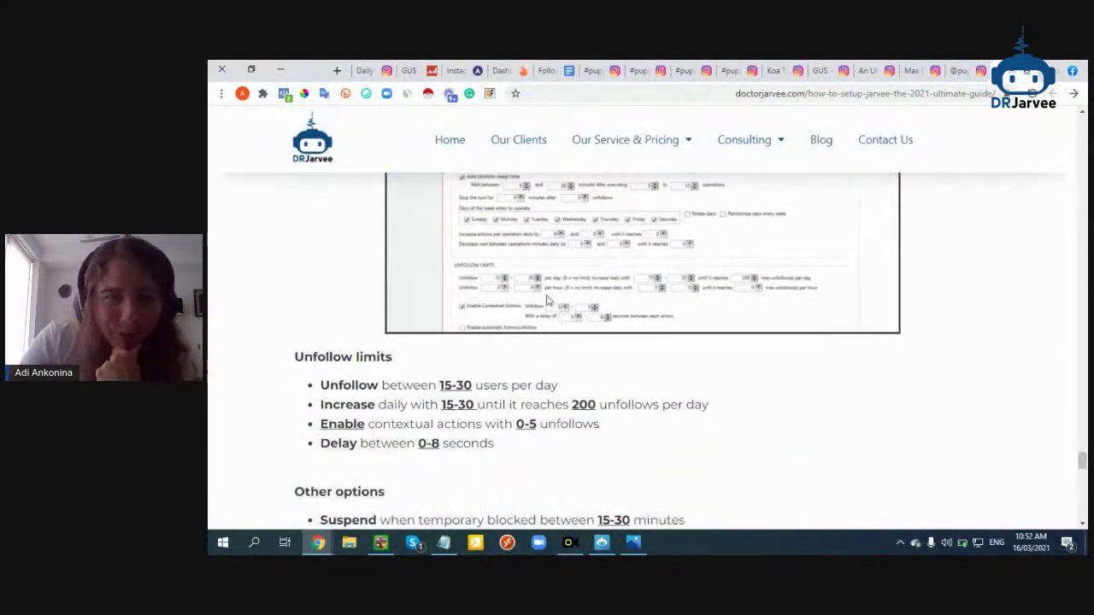
Set unfollow limits to 15–30 per day, increasing 15–30 daily, with per-hour fields zeroed
scroll(548, 299, up, 1)
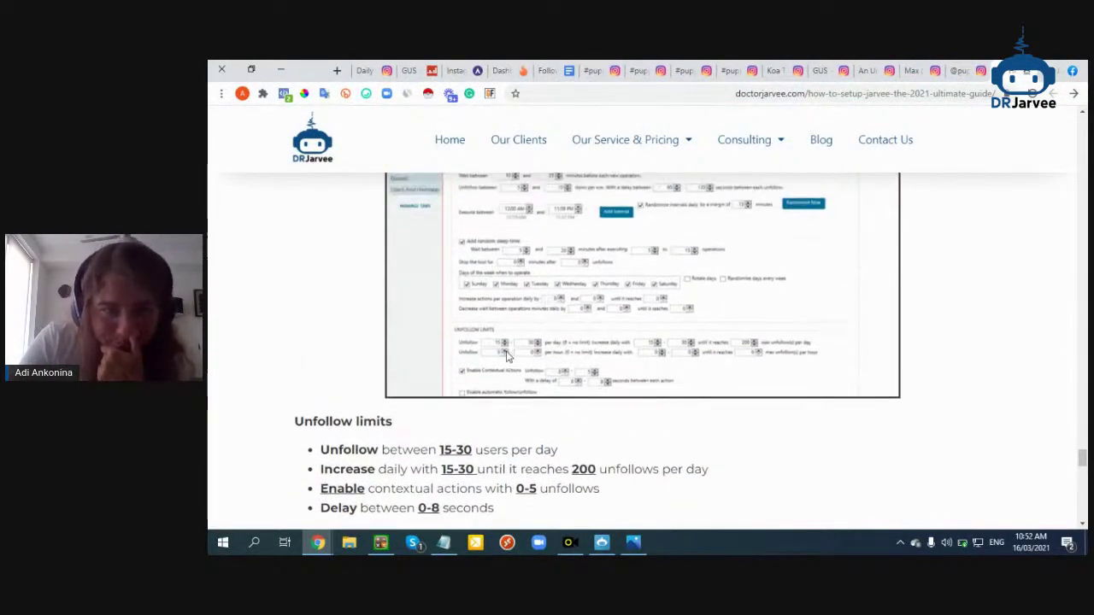
click(601, 542)
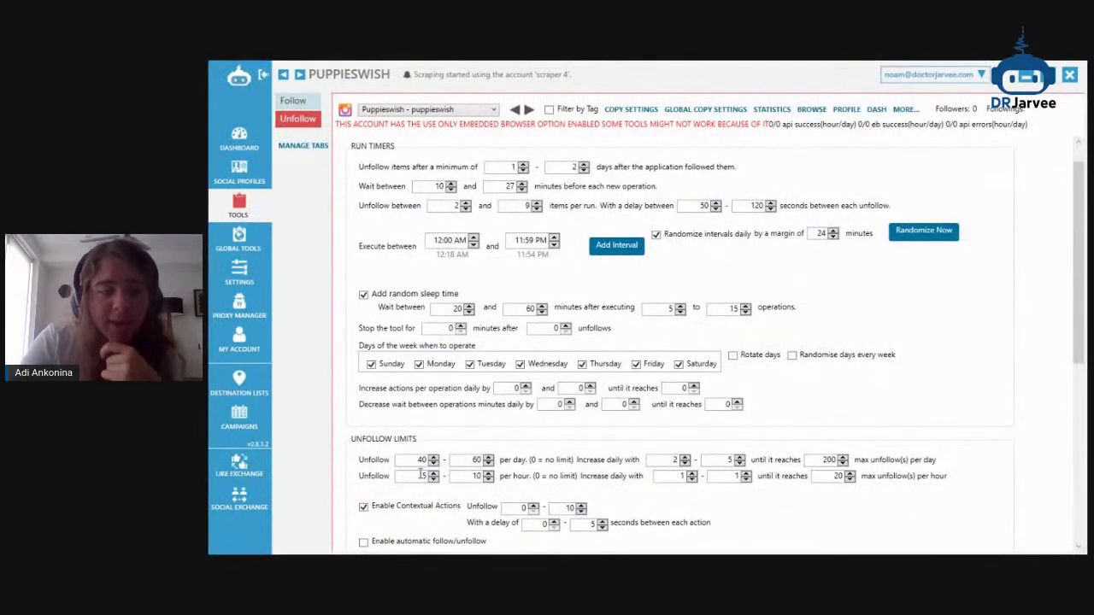
text(0)
double_click(473, 476)
text(0)
double_click(678, 476)
text(0)
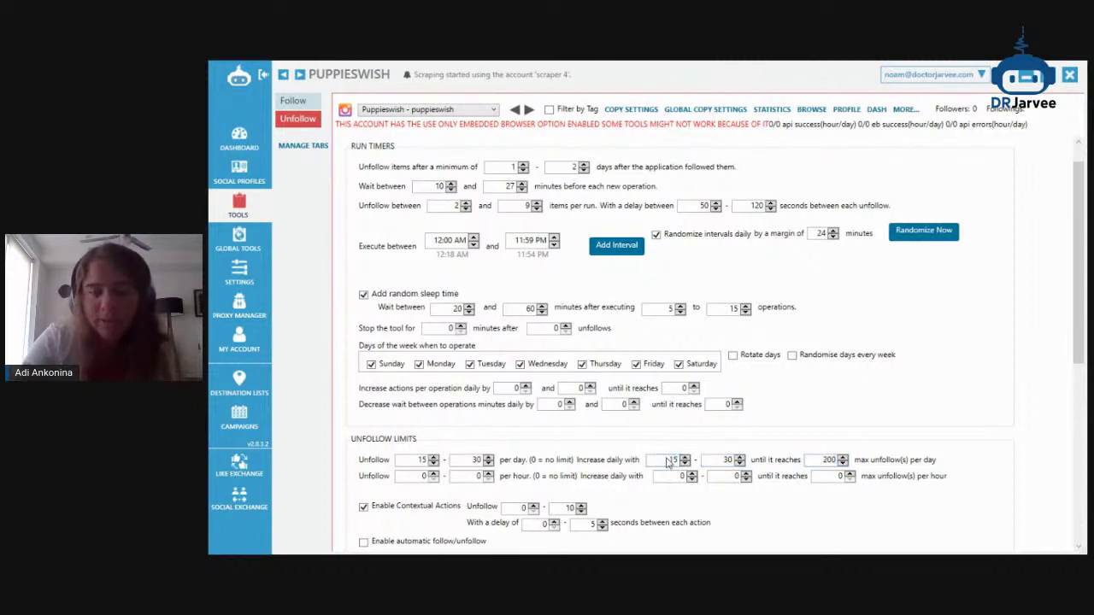
Highlight the unfollow limits section in the DrJarvee guide
scroll(670, 462, down, 1)
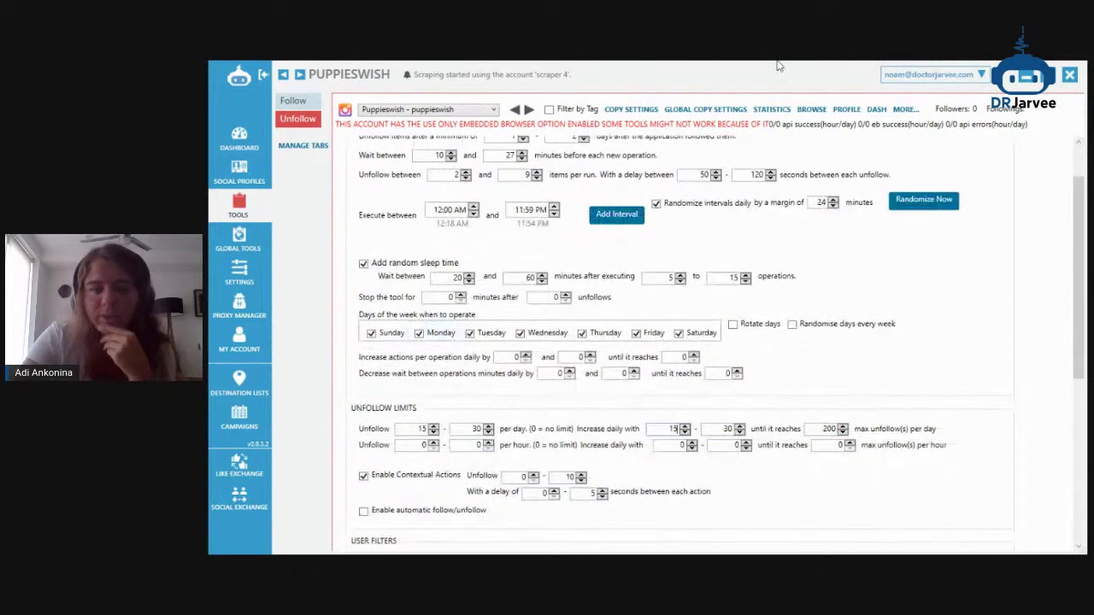
click(1023, 76)
scroll(568, 351, down, 5)
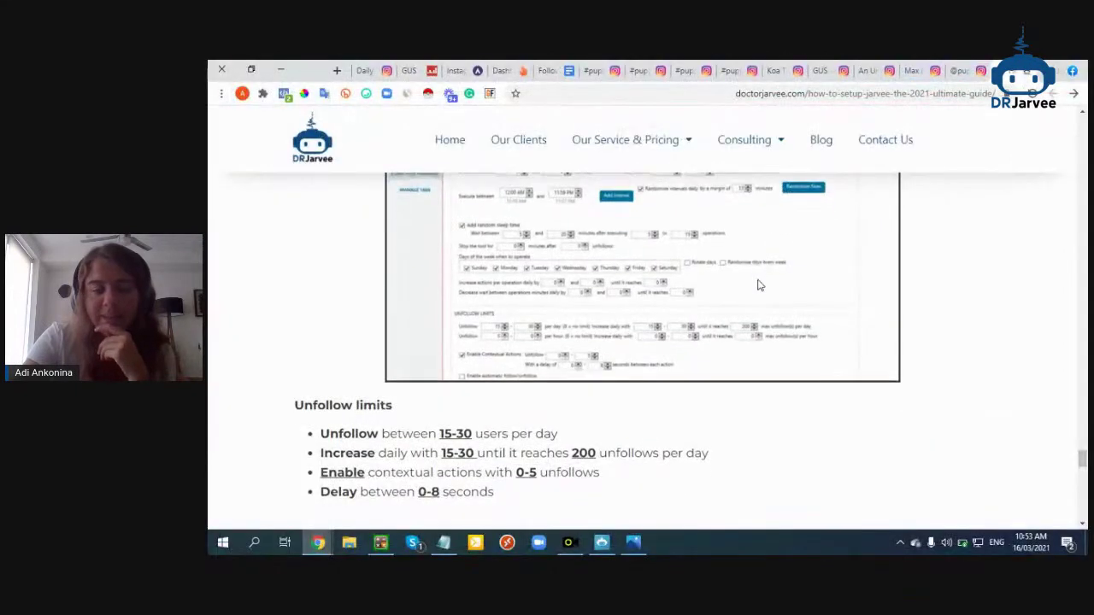
drag(379, 192, 496, 229)
scroll(496, 229, down, 1)
scroll(628, 251, up, 2)
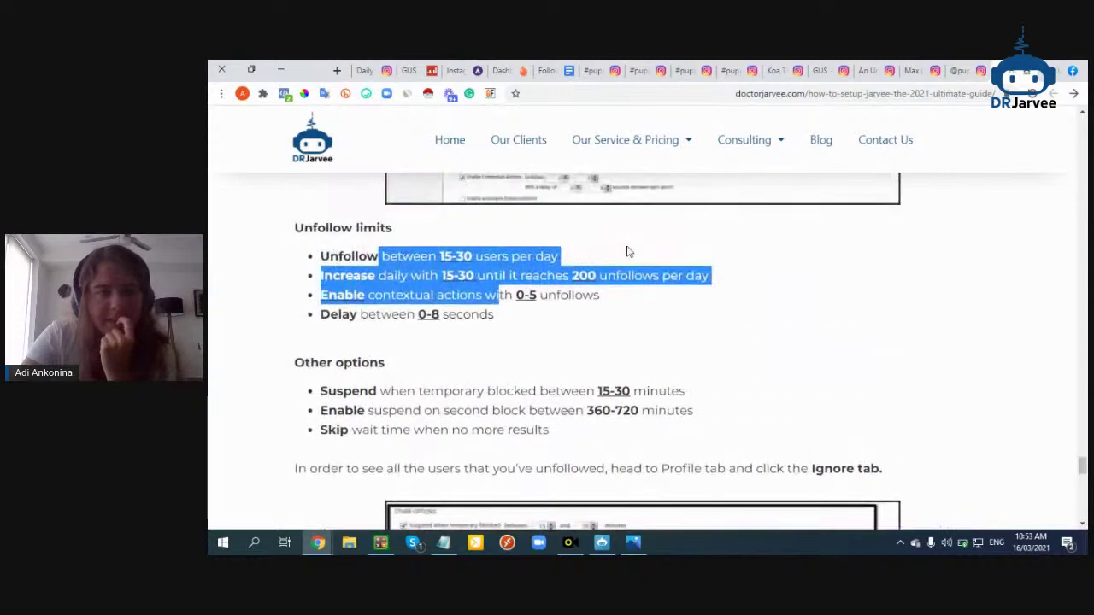
scroll(628, 251, up, 2)
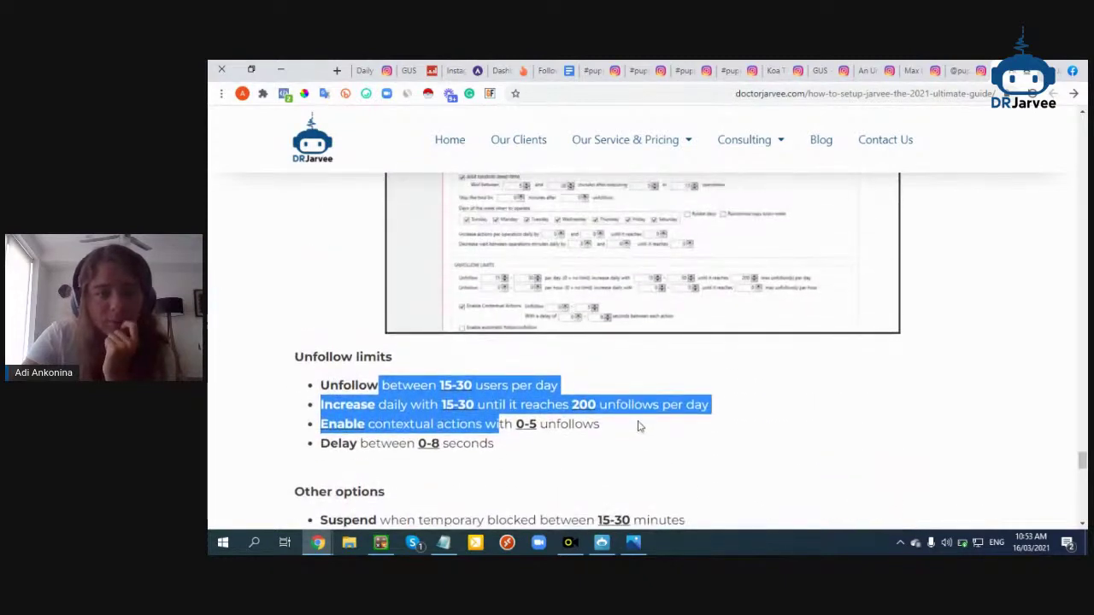
Scroll the Puppieswish Unfollow settings down to the User Filters section
click(602, 542)
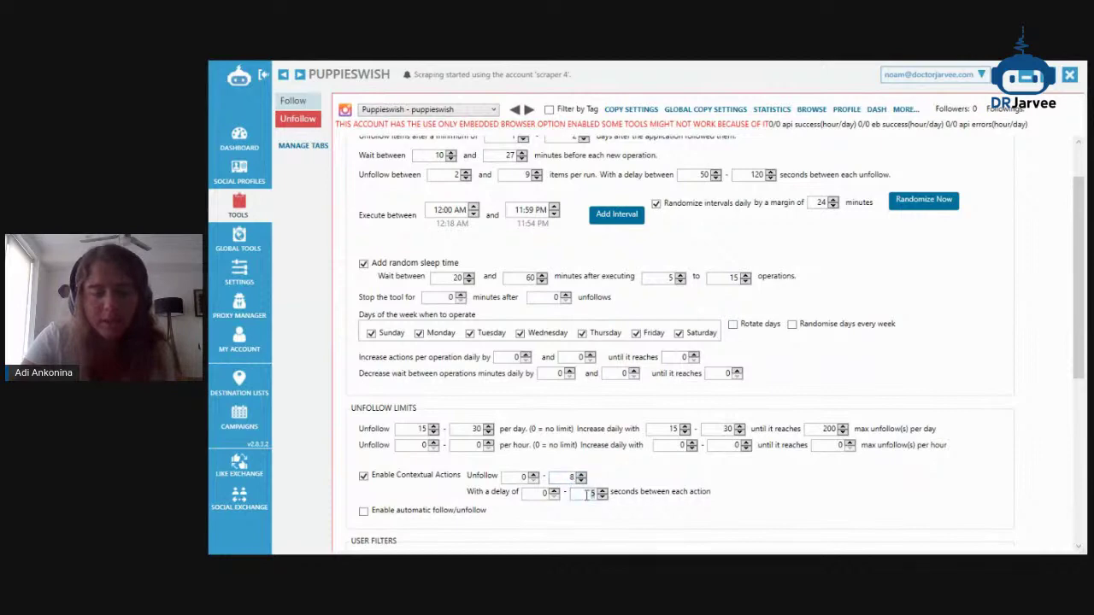
scroll(597, 486, down, 4)
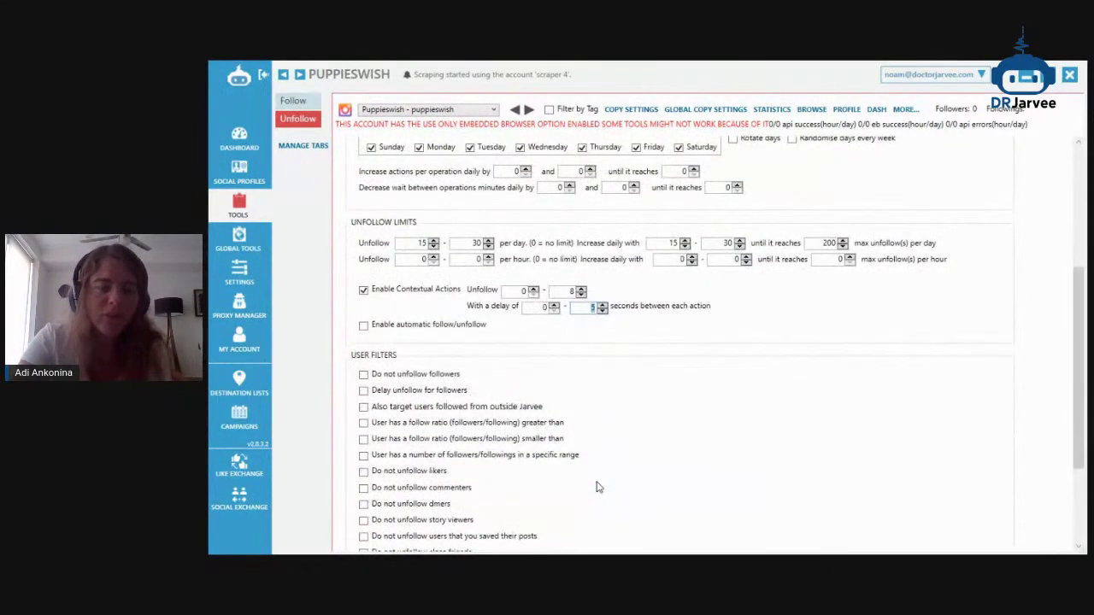
scroll(570, 361, down, 2)
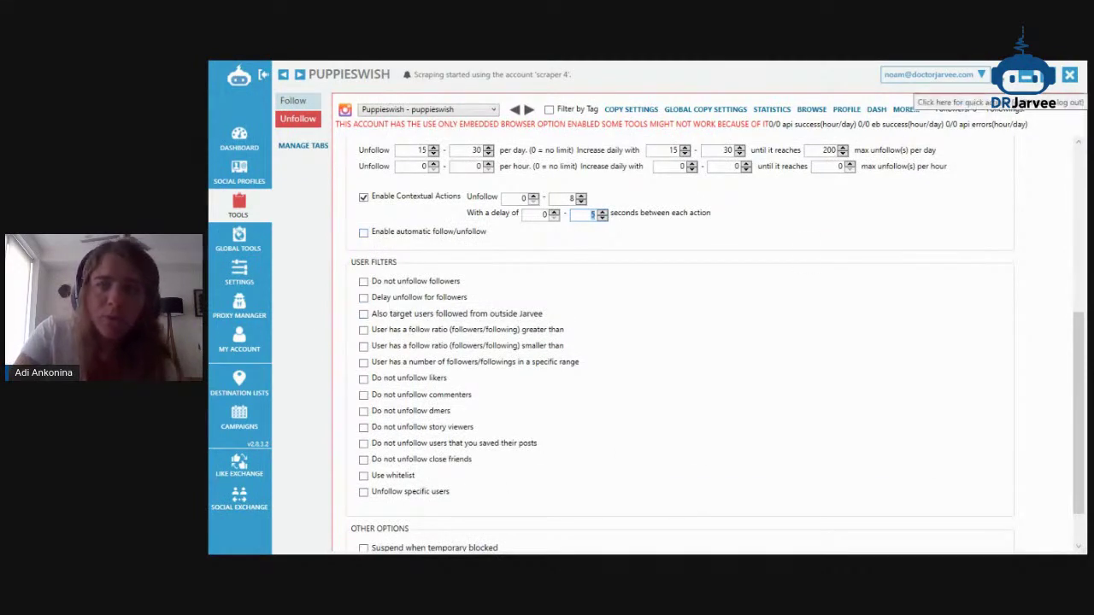
View puppieswish's own Instagram profile, then toggle 'Also target users followed from outside Jarvee'
click(1024, 78)
click(956, 68)
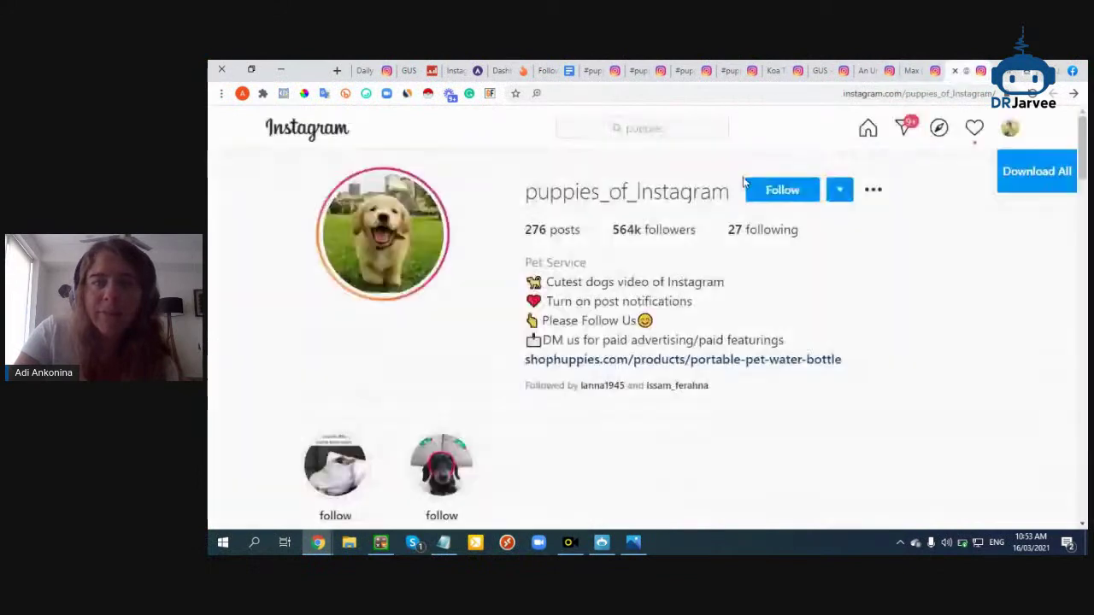
click(1009, 130)
click(951, 162)
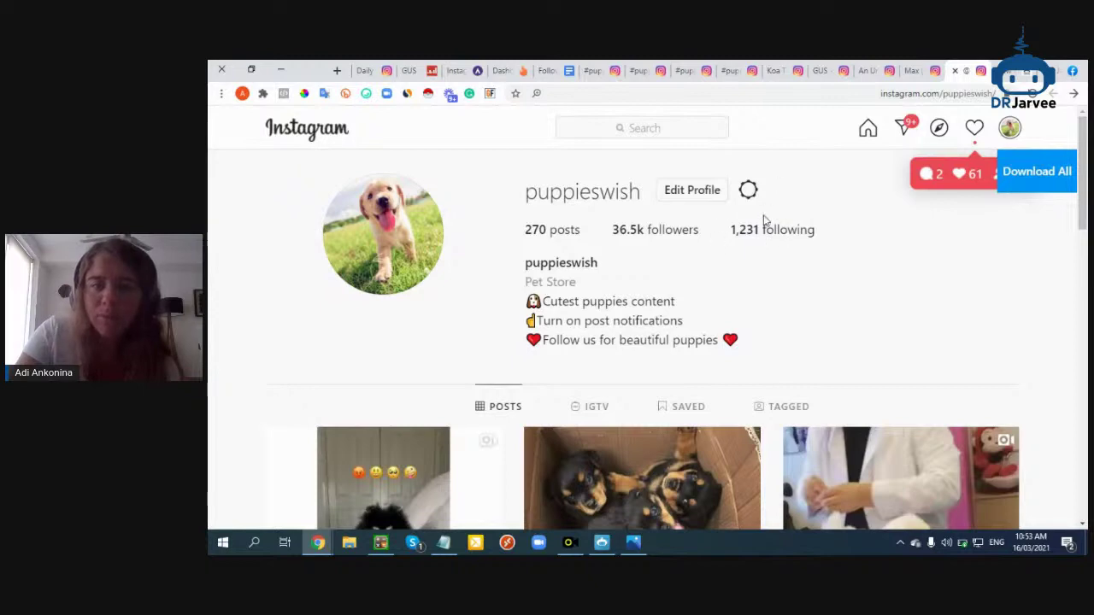
click(629, 541)
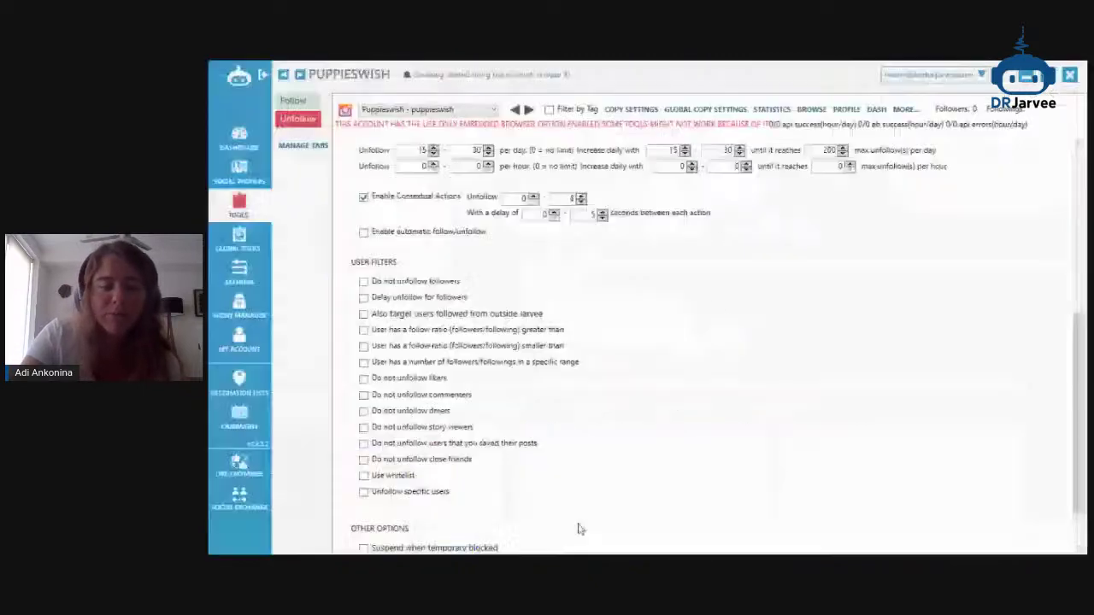
click(408, 315)
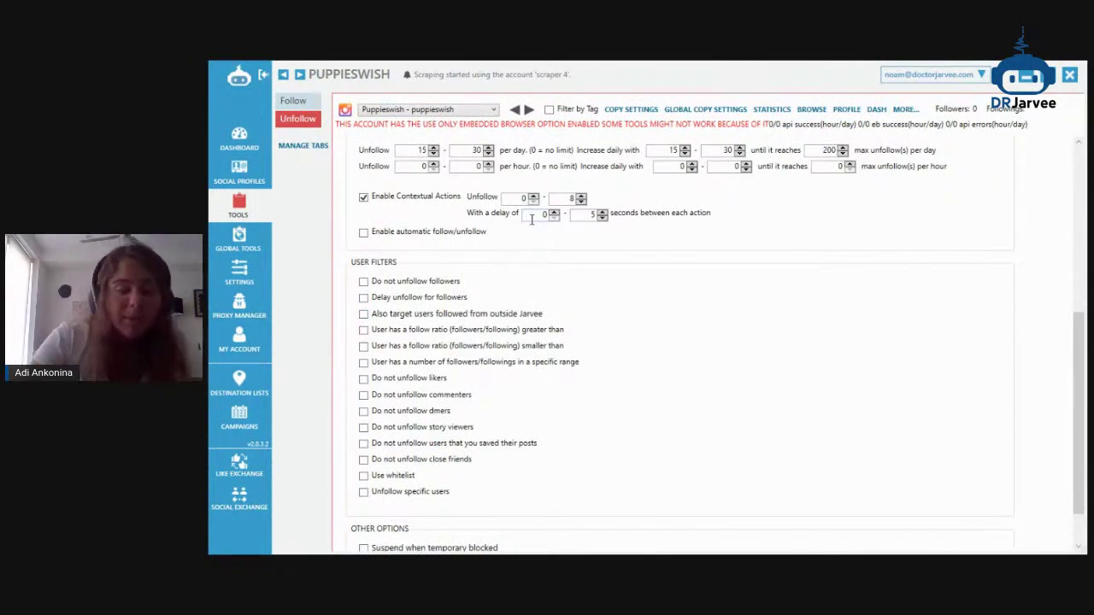
Add one username to the Unfollow whitelist, then switch Use whitelist back off
click(412, 314)
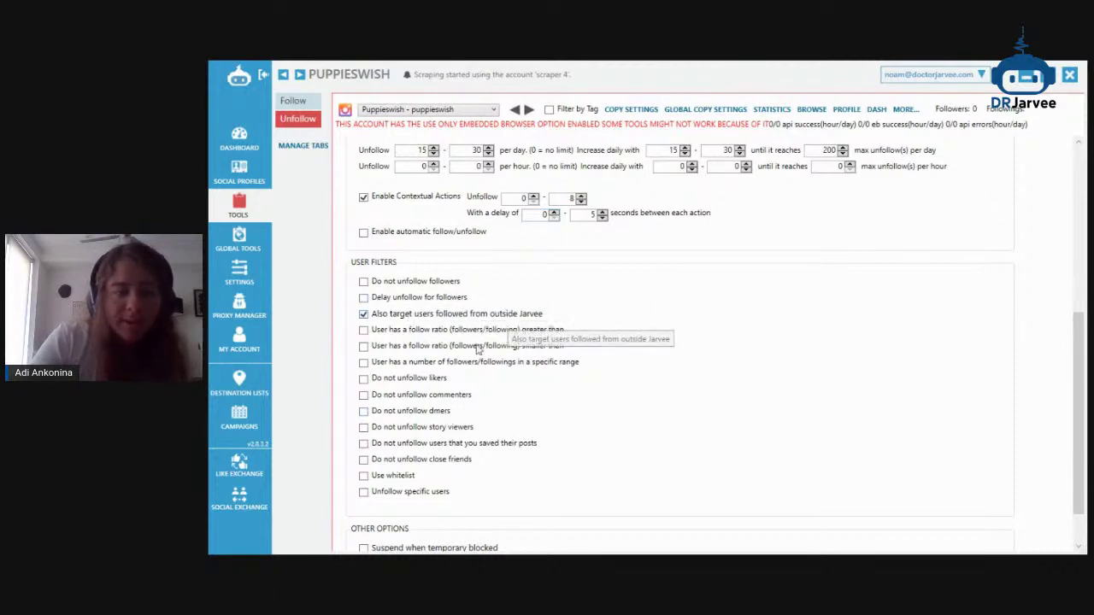
click(399, 475)
scroll(485, 443, down, 2)
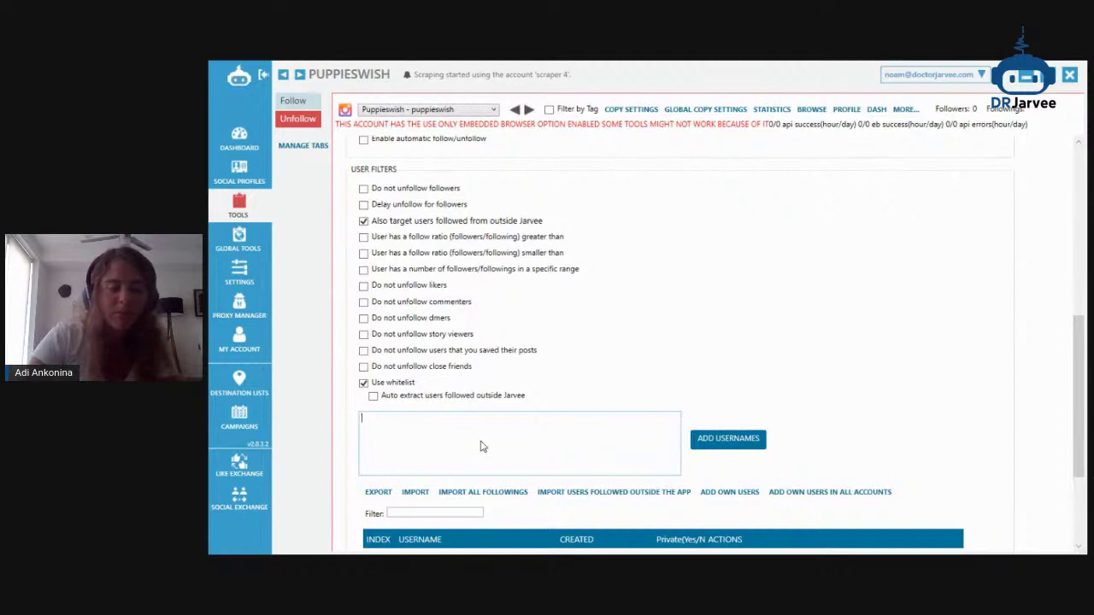
text(na)
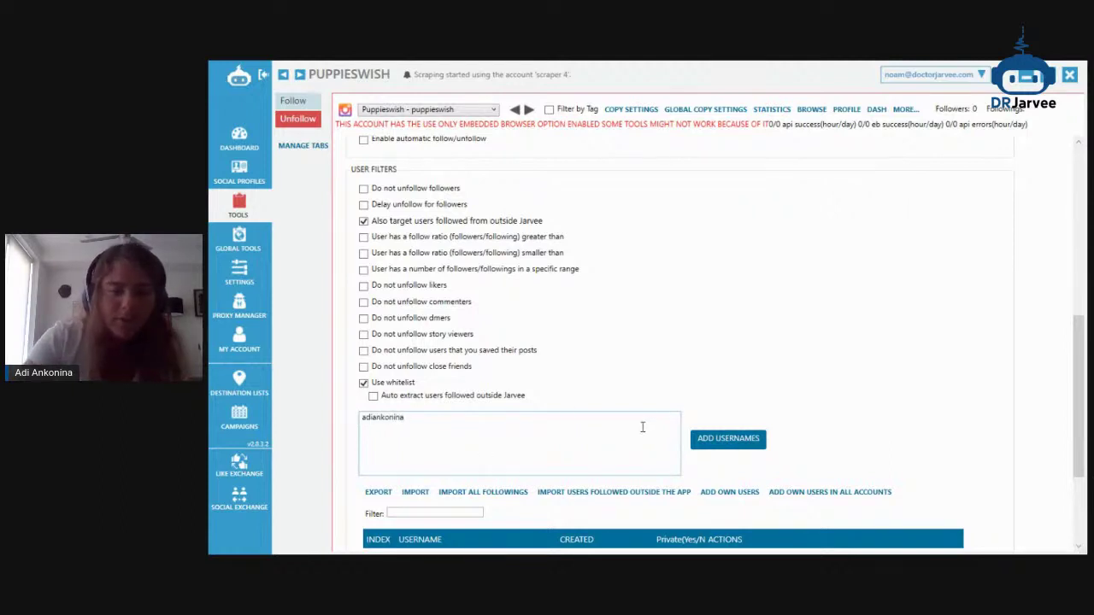
click(710, 442)
click(720, 339)
scroll(547, 333, down, 2)
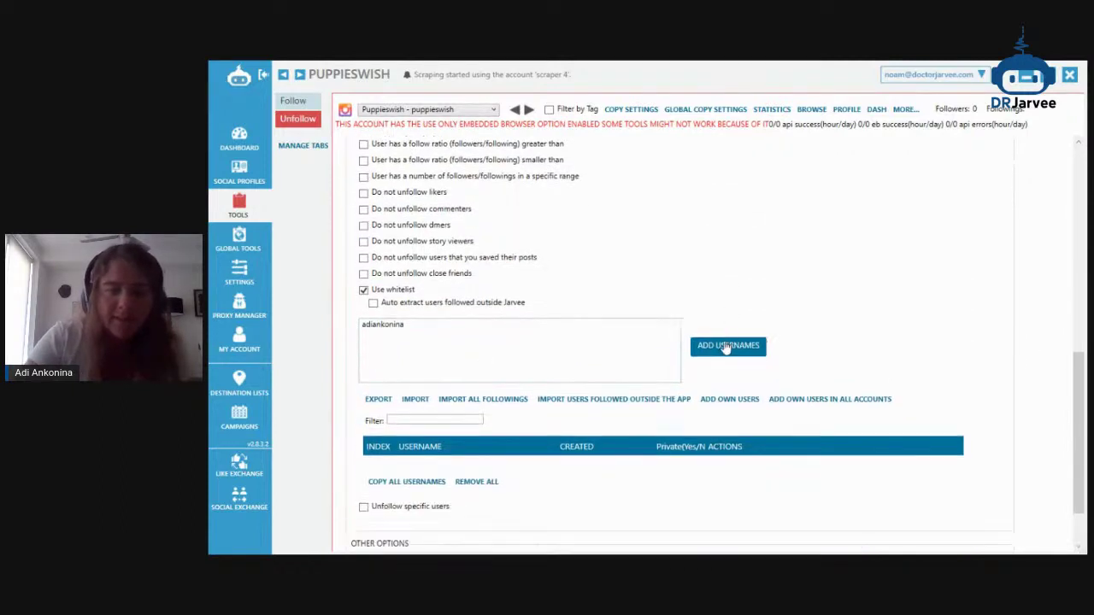
click(531, 346)
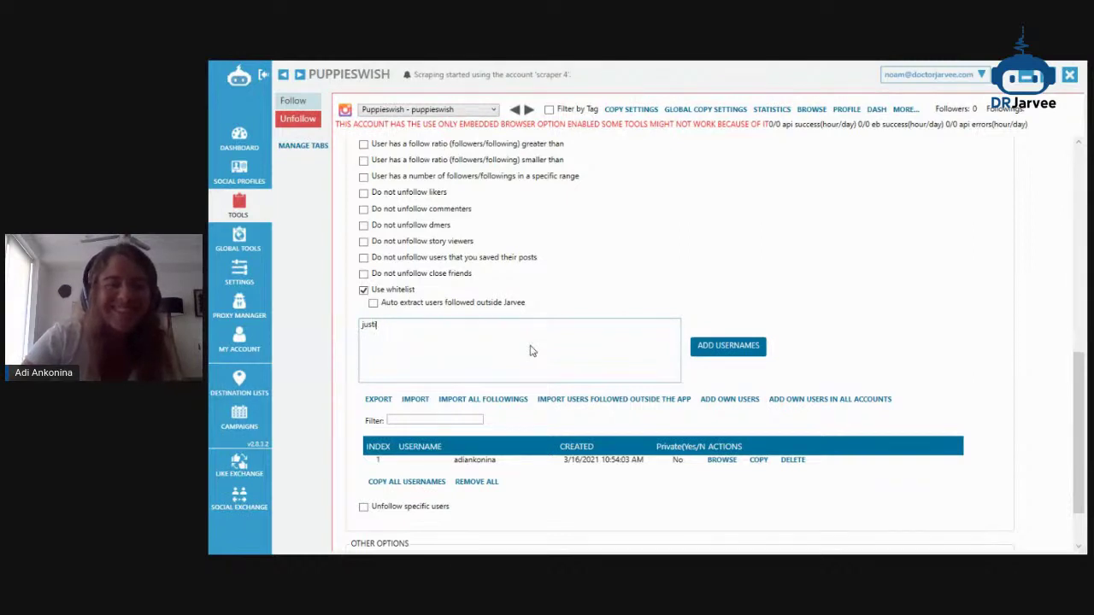
click(393, 290)
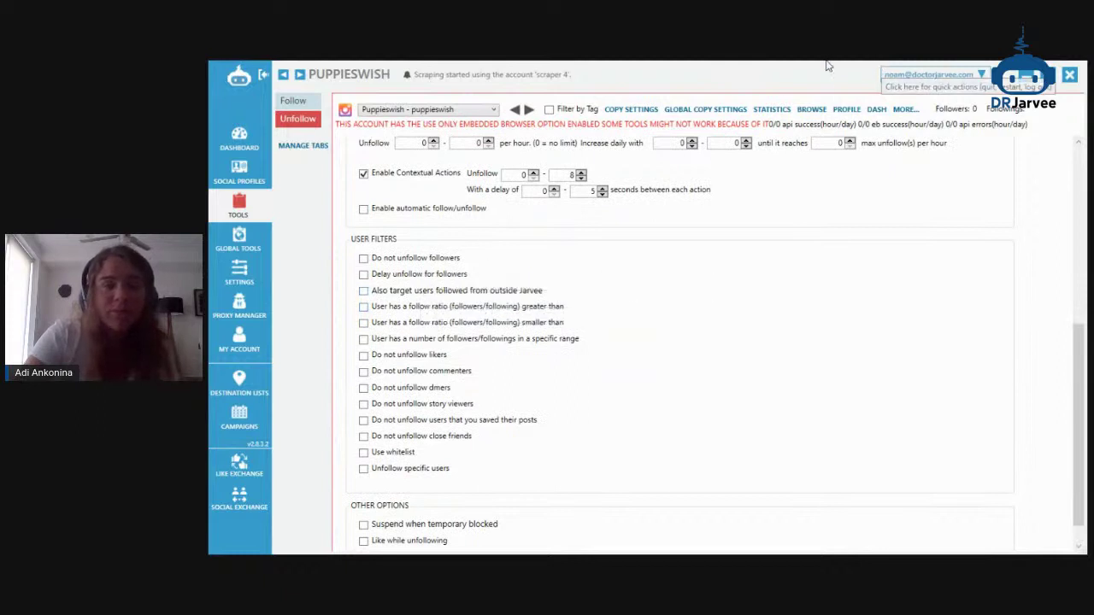
Suspend unfollowing for 15–30 minutes when temporarily blocked
scroll(554, 278, down, 1)
click(441, 492)
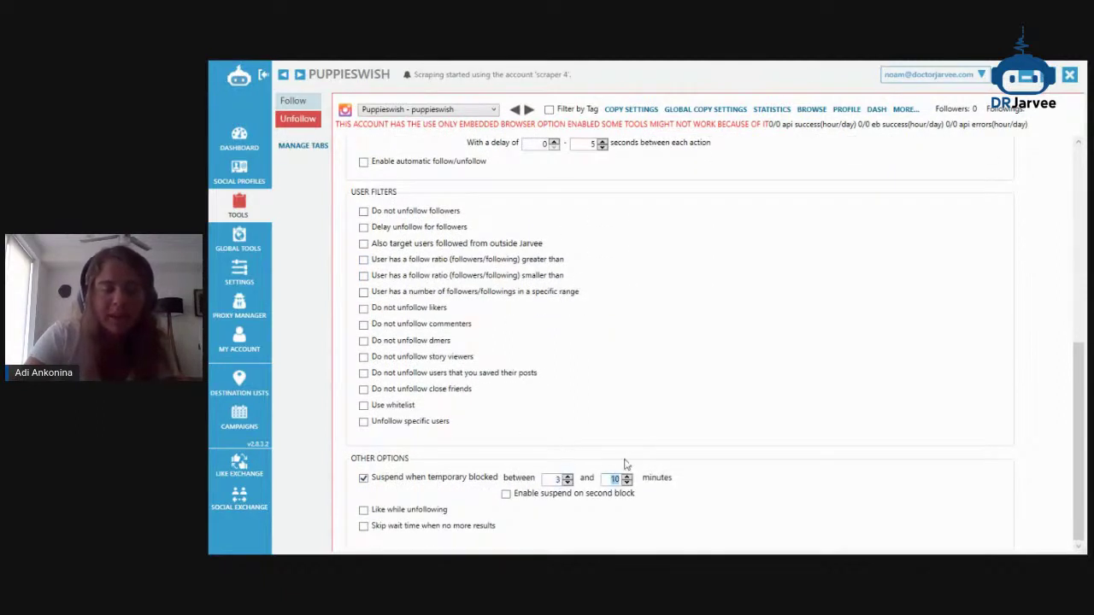
text(0)
click(557, 480)
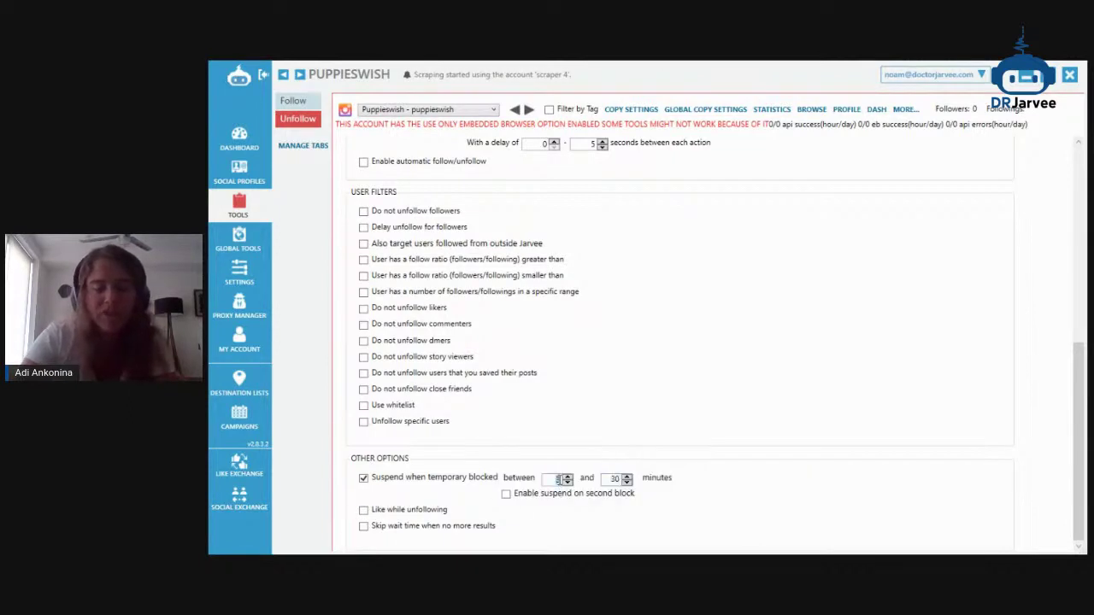
text(15)
Enable a 360–720 minute suspension on a second block and skip wait time
click(543, 495)
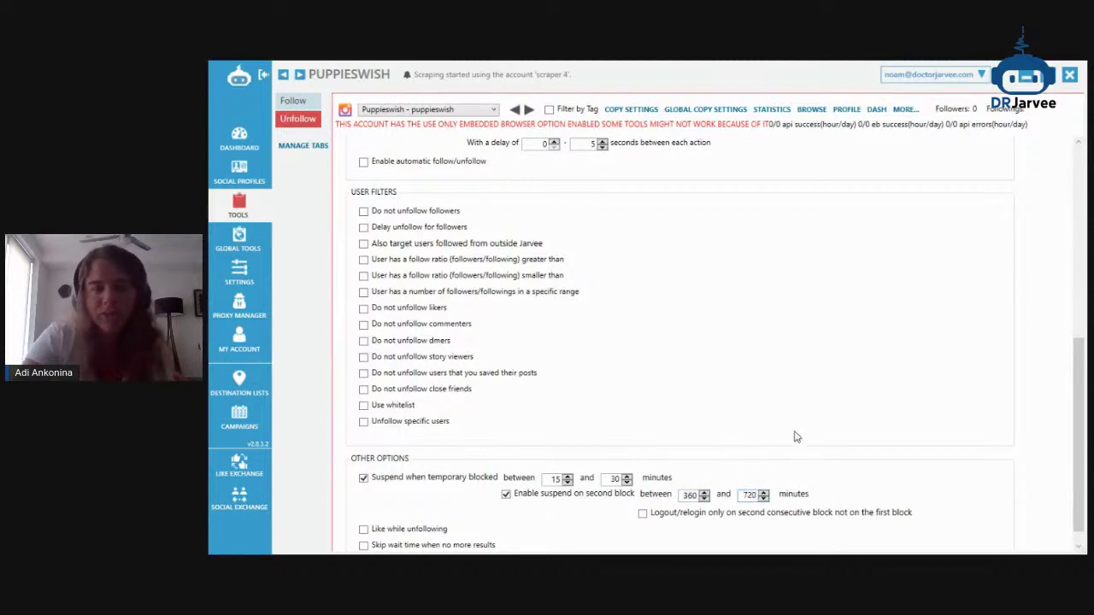
scroll(560, 472, down, 1)
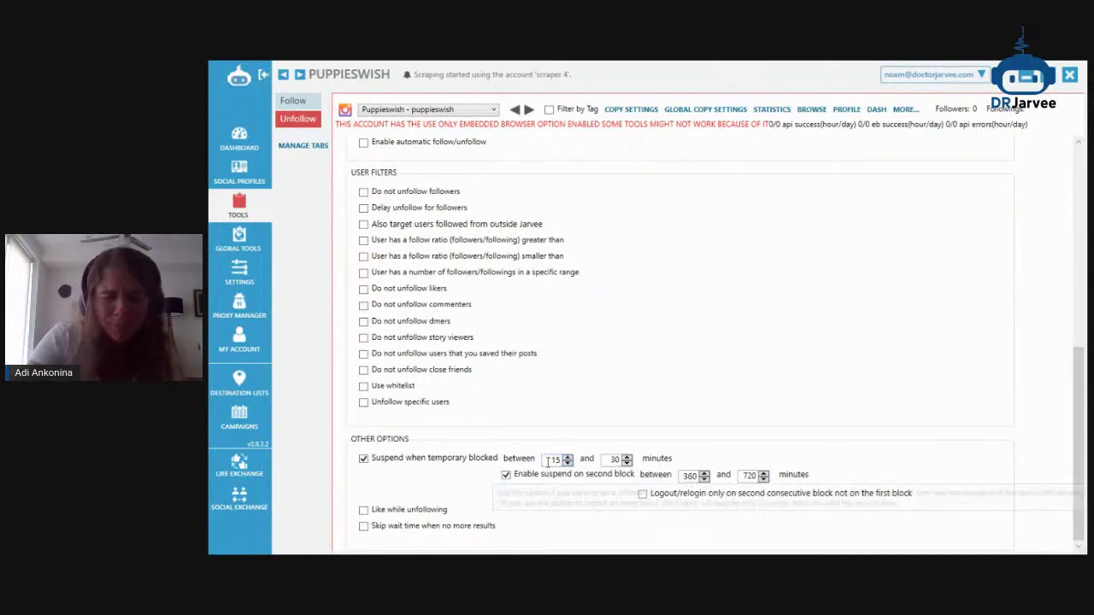
click(410, 533)
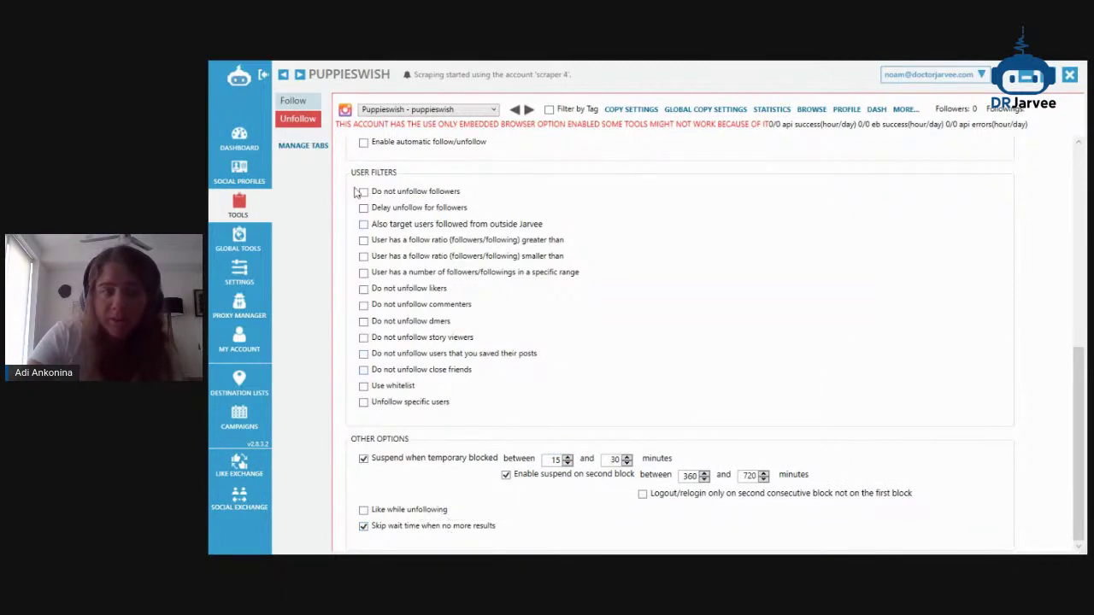
click(260, 212)
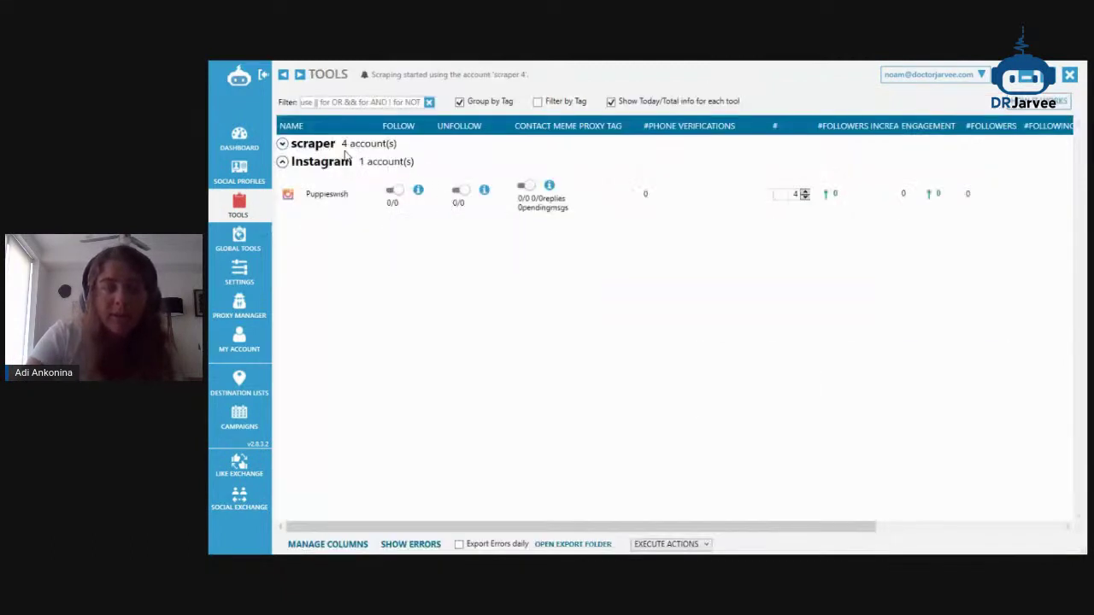
Start Puppieswish's Follow and Unfollow tools and enable following followers of target accounts
click(391, 194)
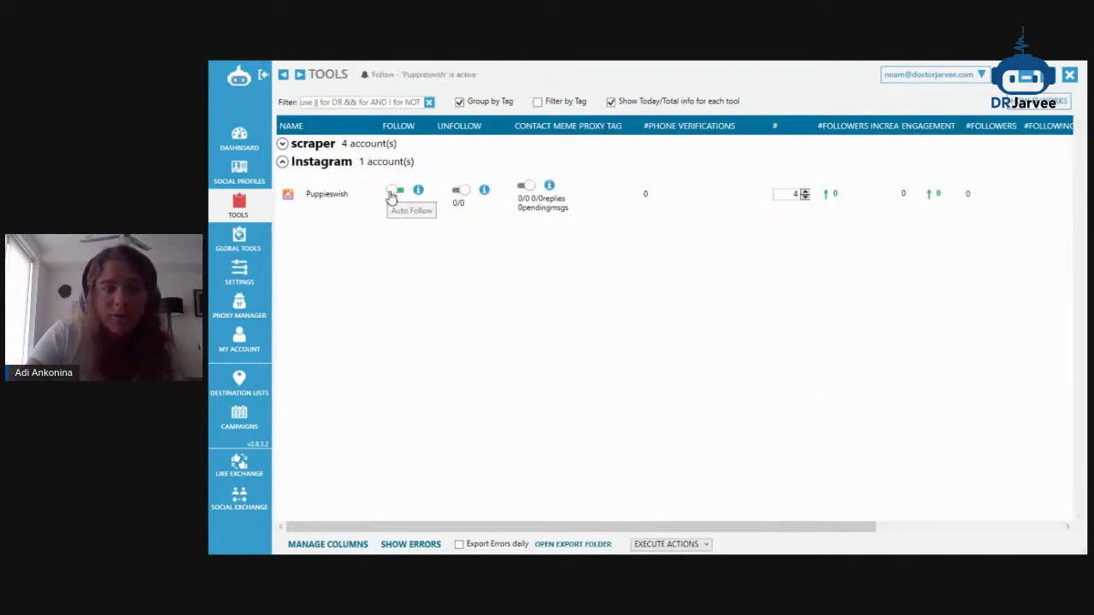
click(458, 193)
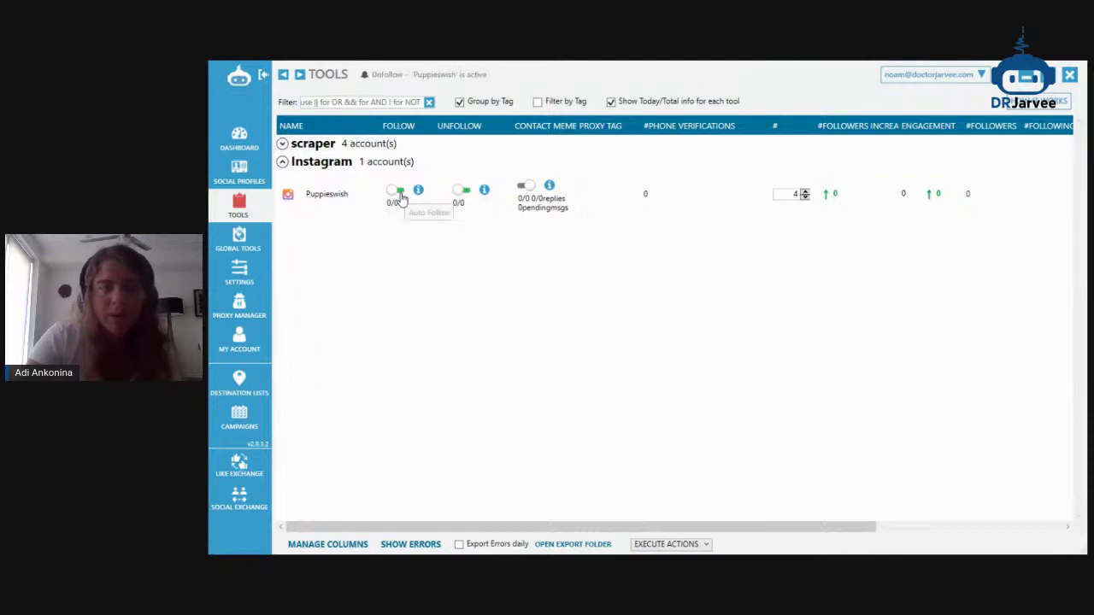
double_click(442, 186)
click(432, 154)
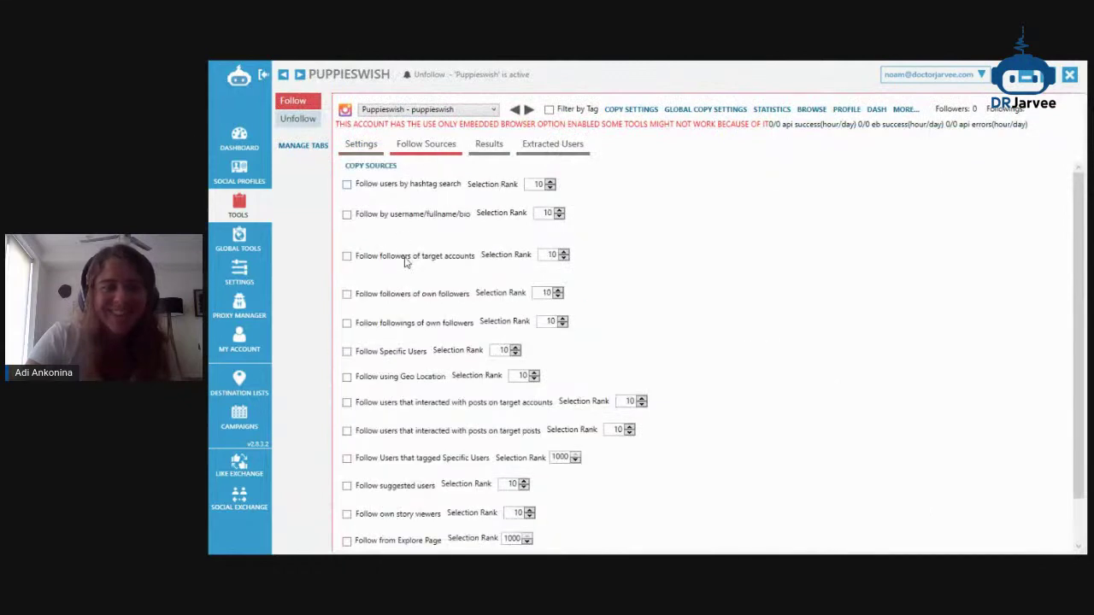
click(412, 294)
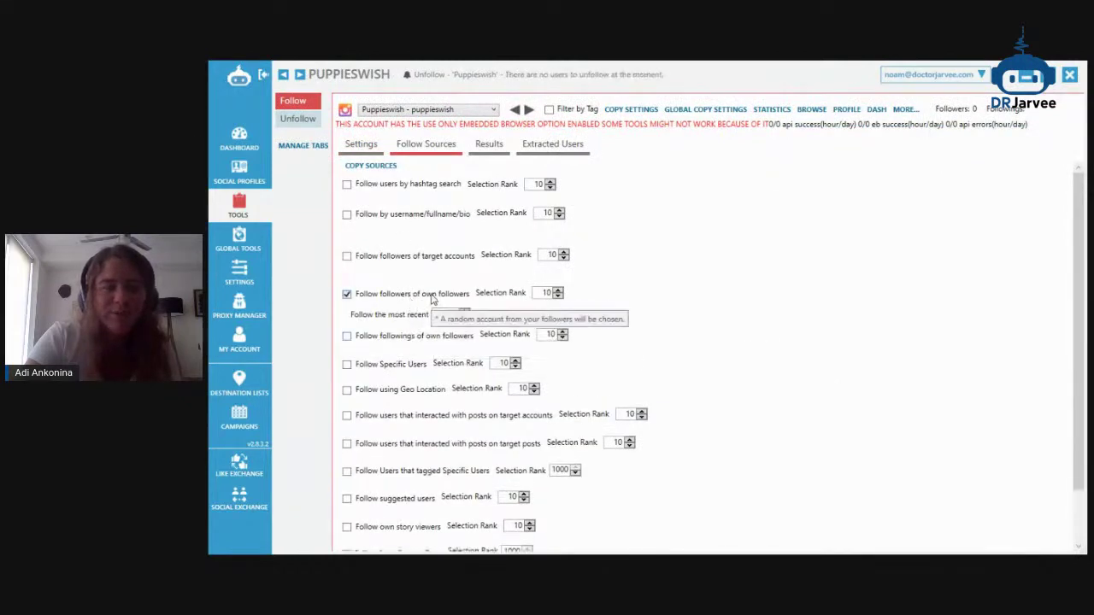
click(431, 294)
click(426, 259)
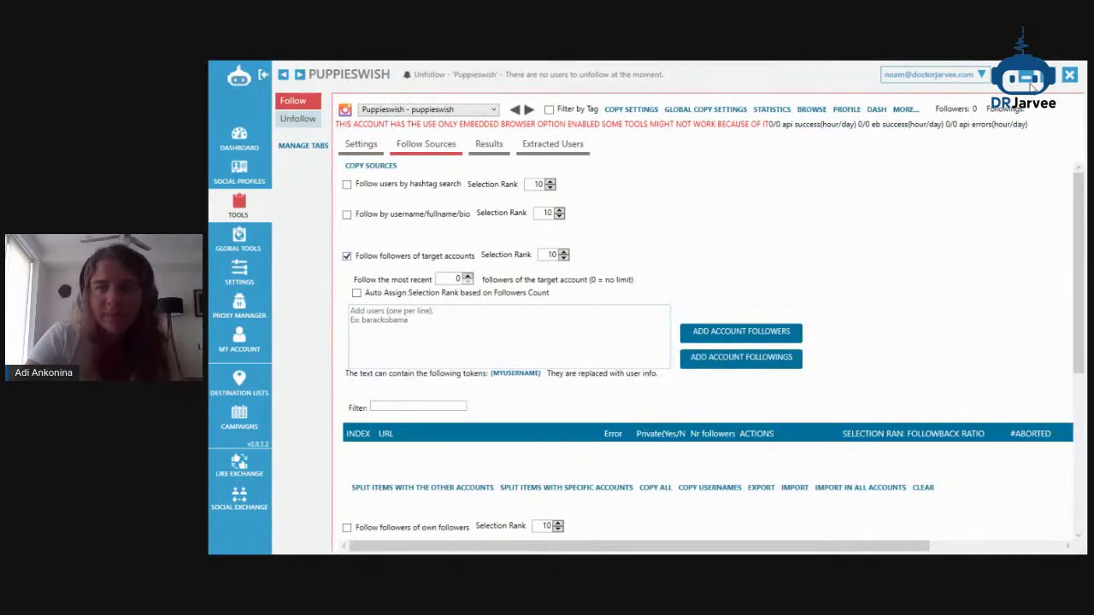
Add the dachshund Instagram account's followers as a Follow source and keep Follow started
click(1023, 79)
click(920, 68)
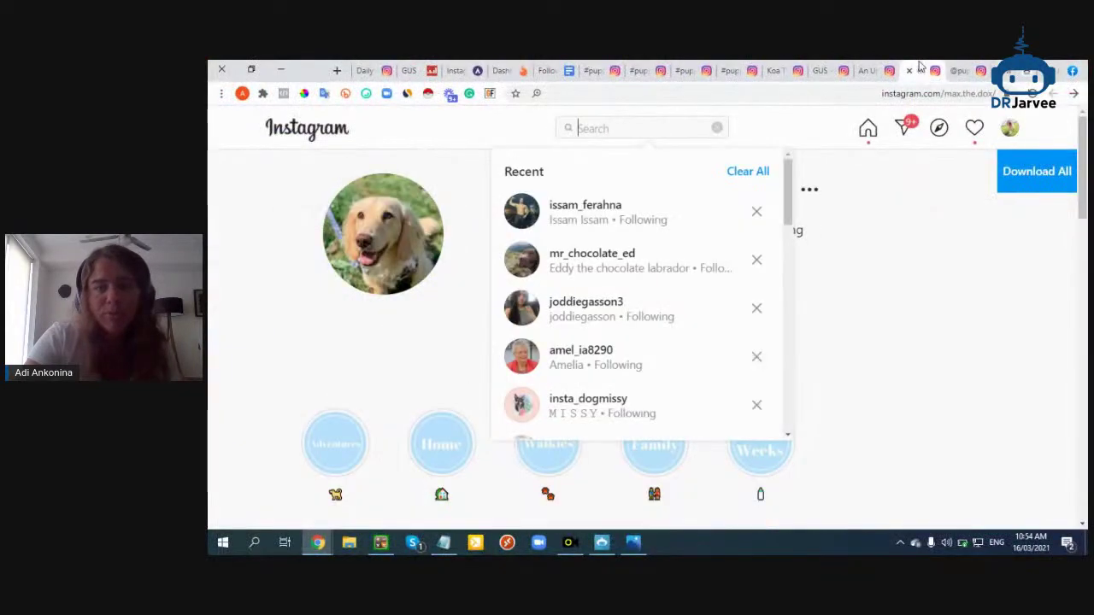
click(469, 185)
double_click(565, 192)
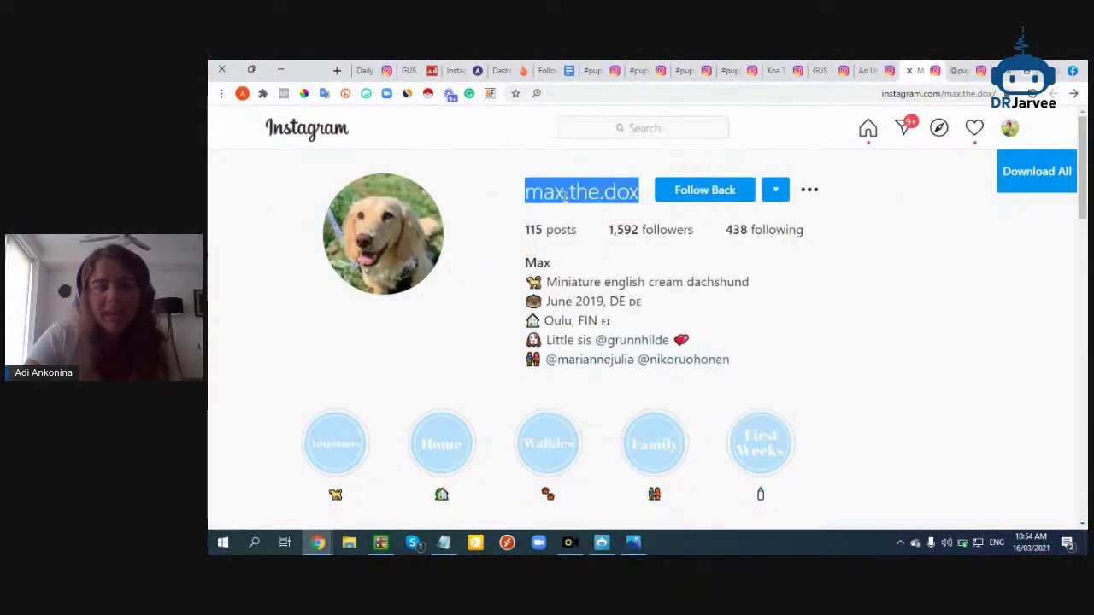
click(602, 542)
click(511, 357)
click(706, 336)
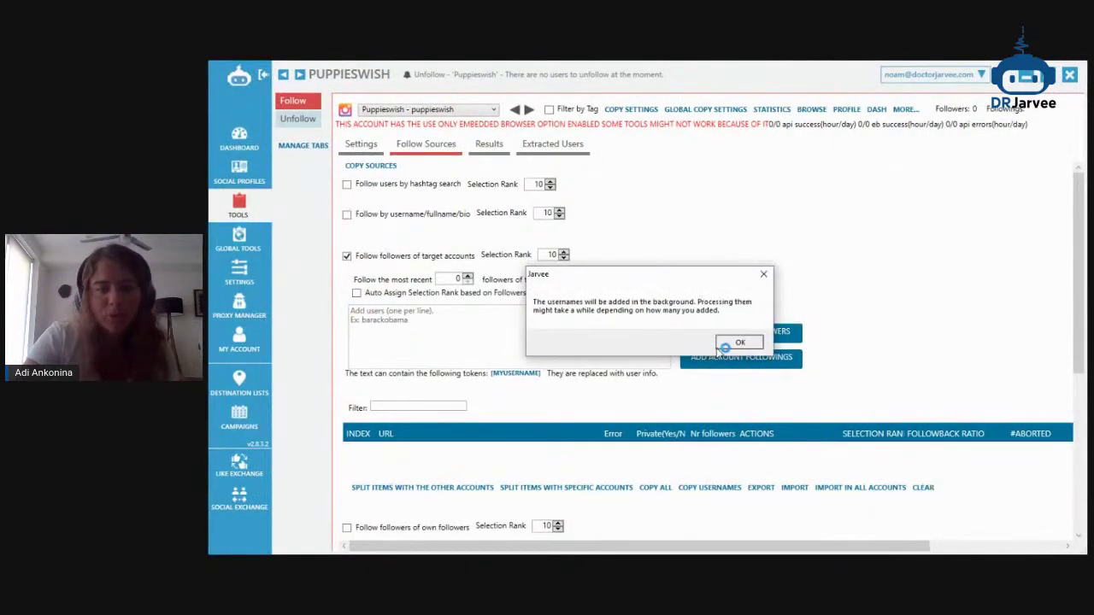
click(720, 342)
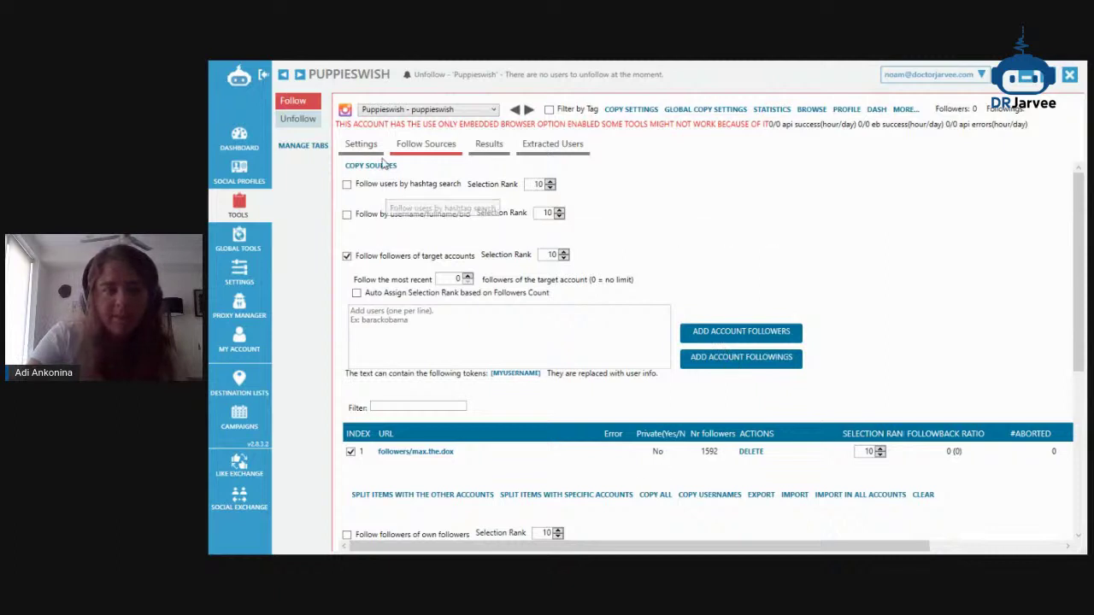
click(361, 145)
click(414, 184)
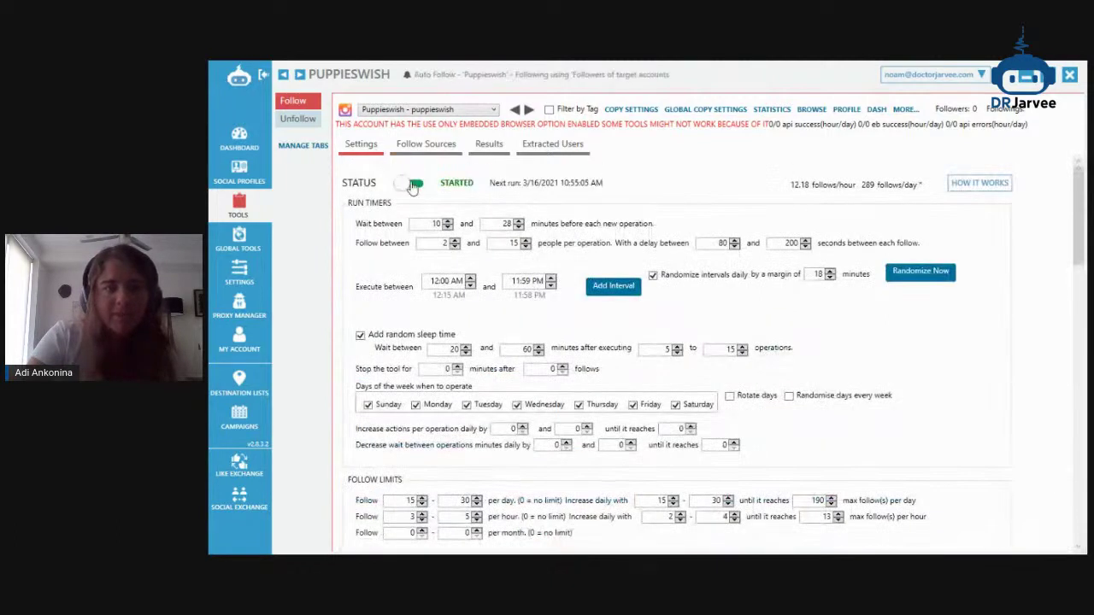
Review the Follow and Unfollow status info in the Tools overview, then minimize Jarvee
click(240, 205)
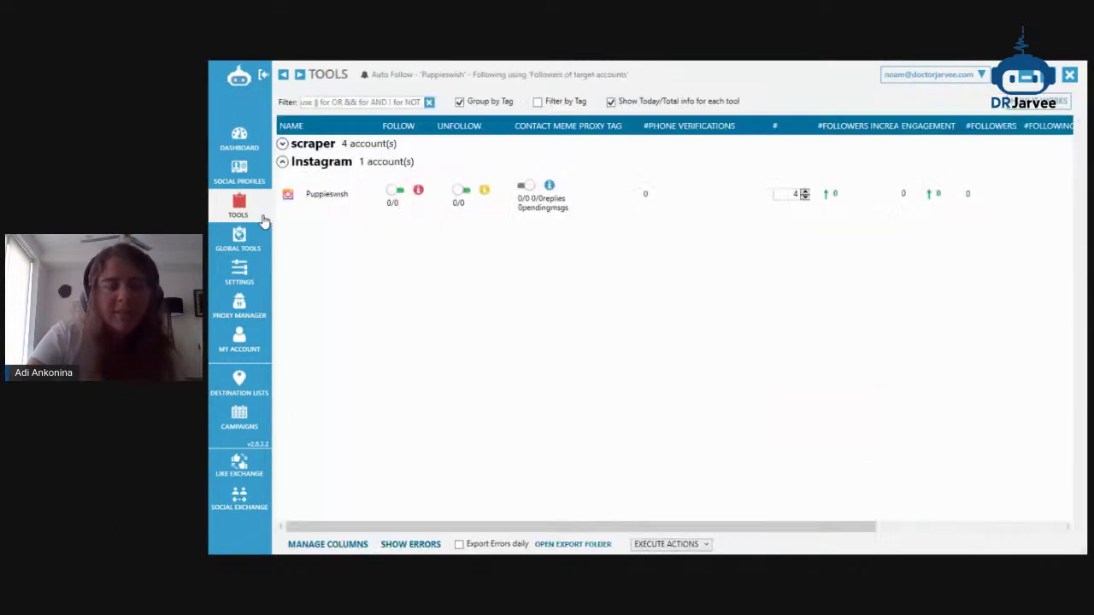
mouse_move(417, 194)
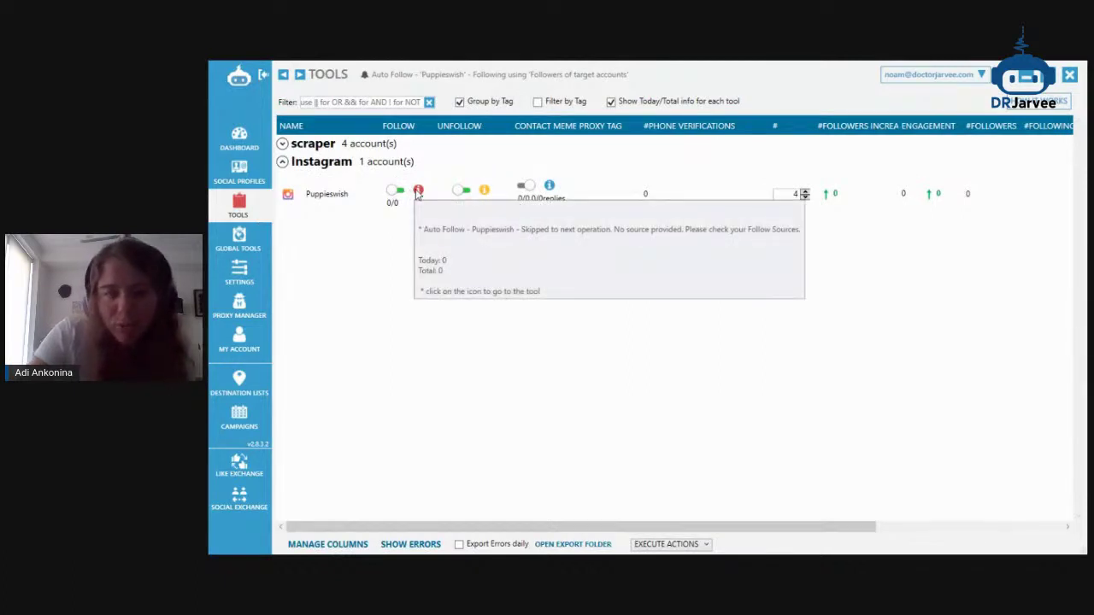
mouse_move(485, 194)
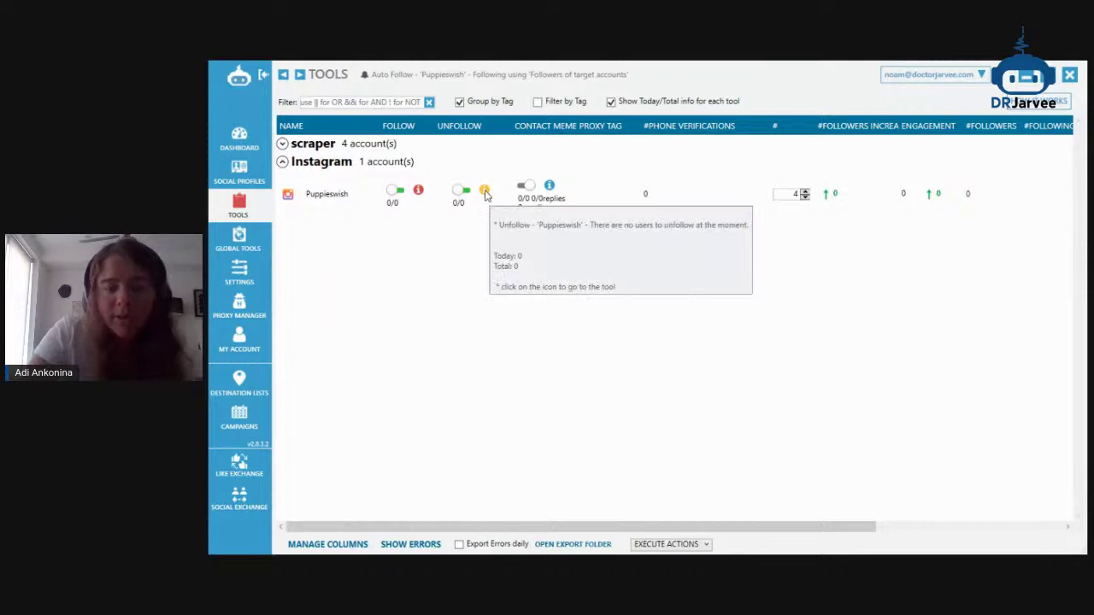
click(484, 193)
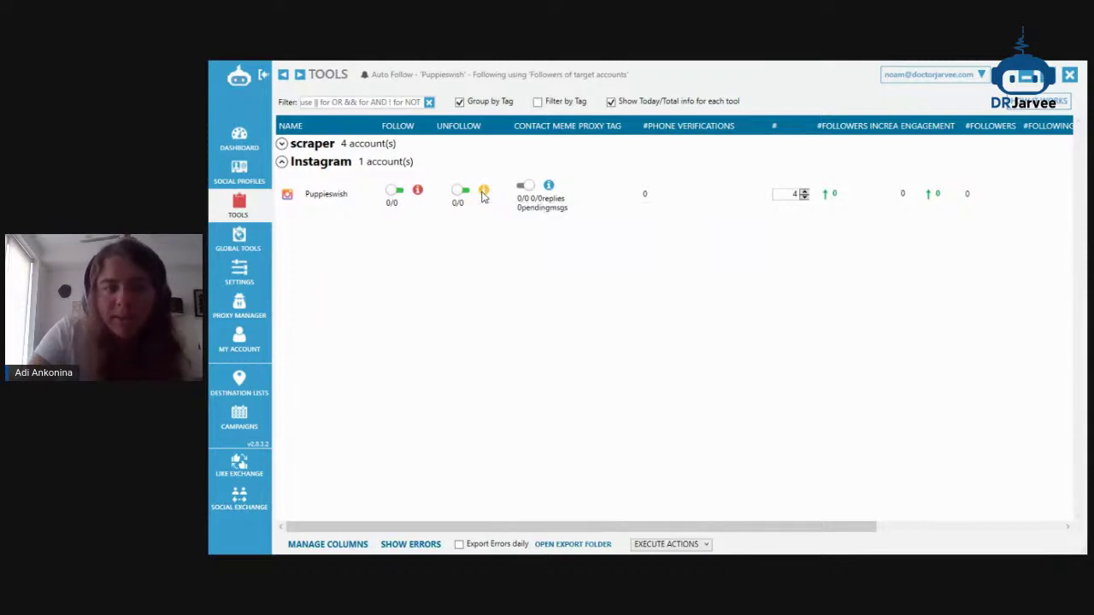
scroll(479, 184, up, 10)
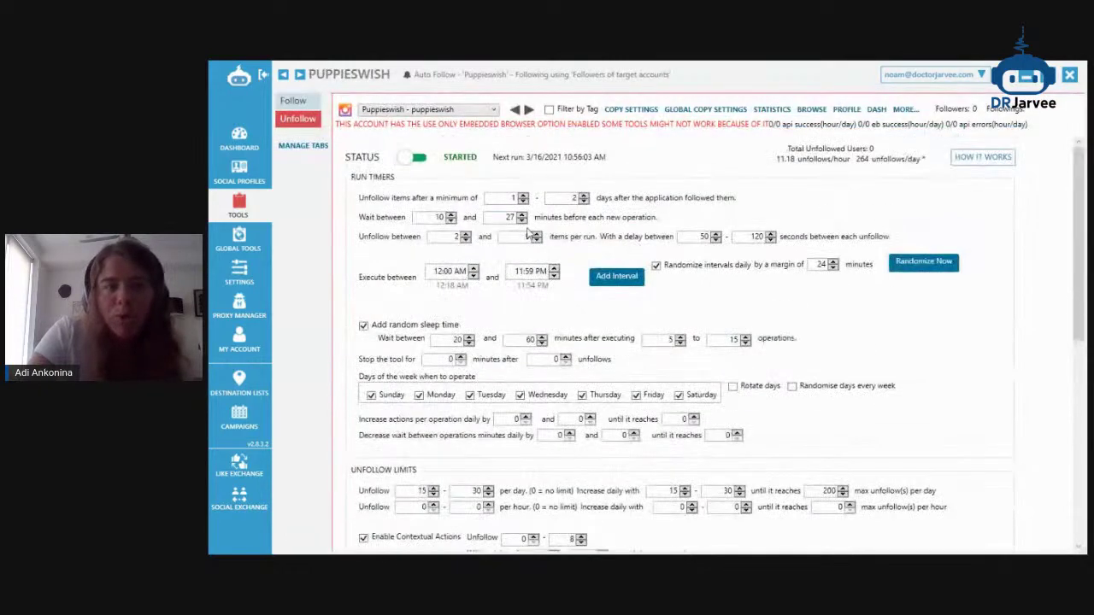
click(239, 205)
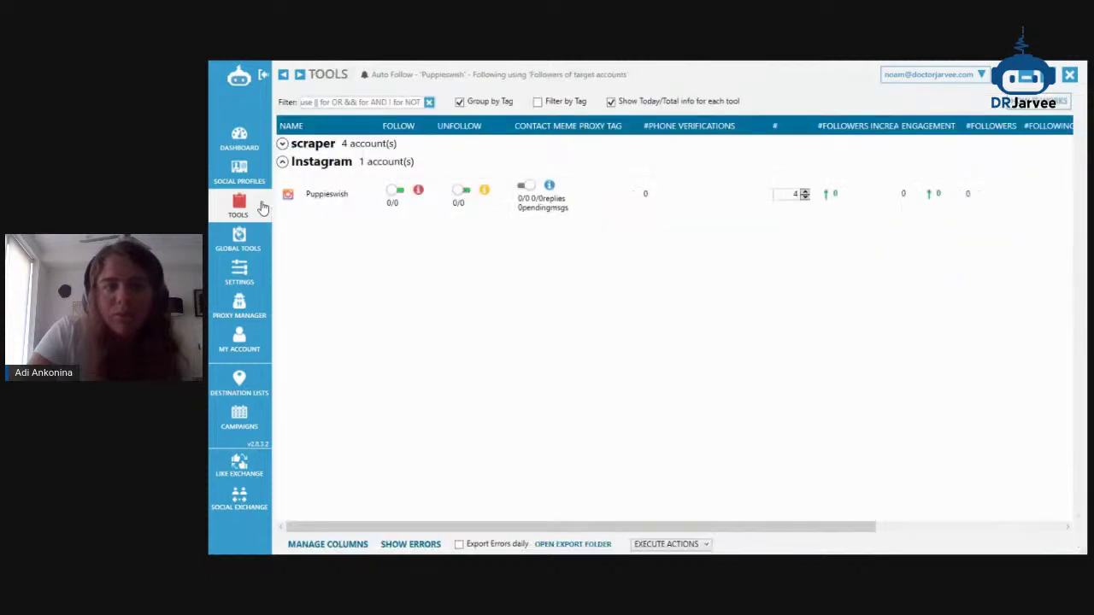
click(1017, 81)
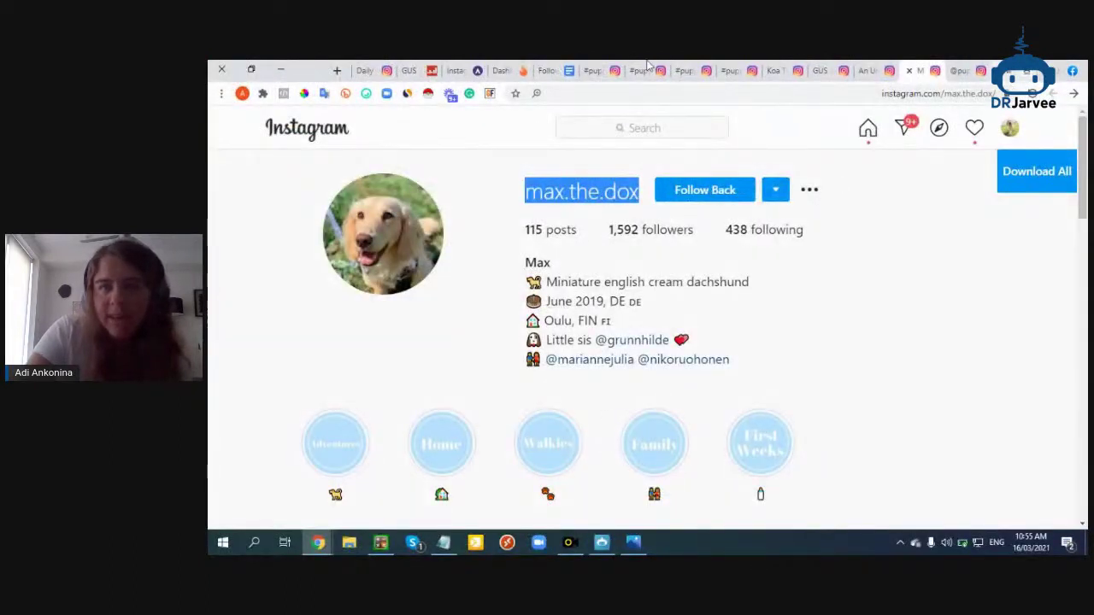
Read the viewer comments in the StreamYard studio, then return to Jarvee's Tools list
mouse_move(317, 542)
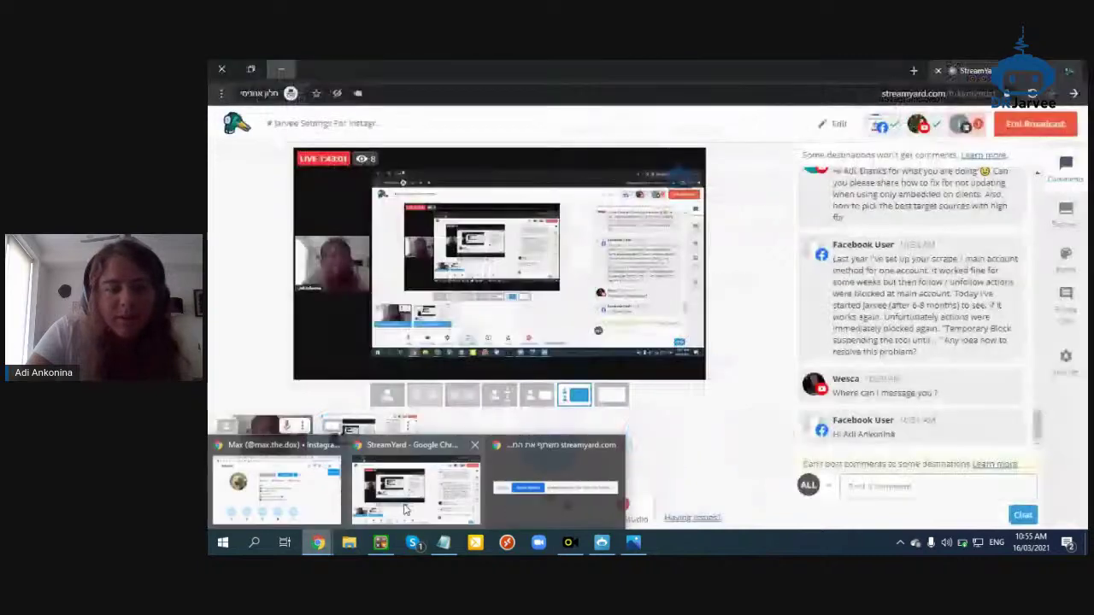
click(416, 488)
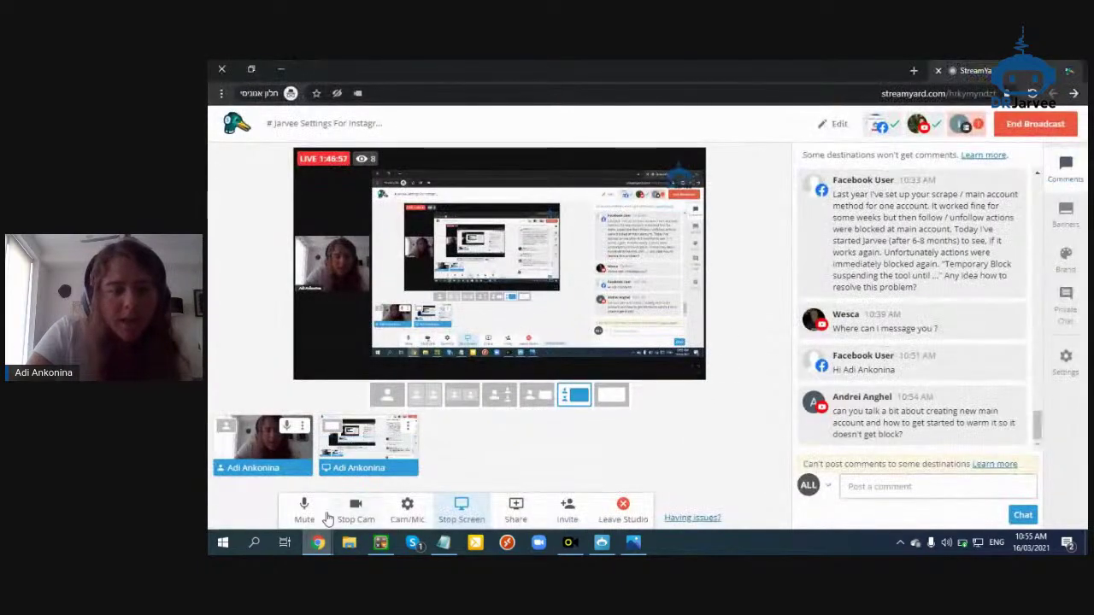
click(493, 519)
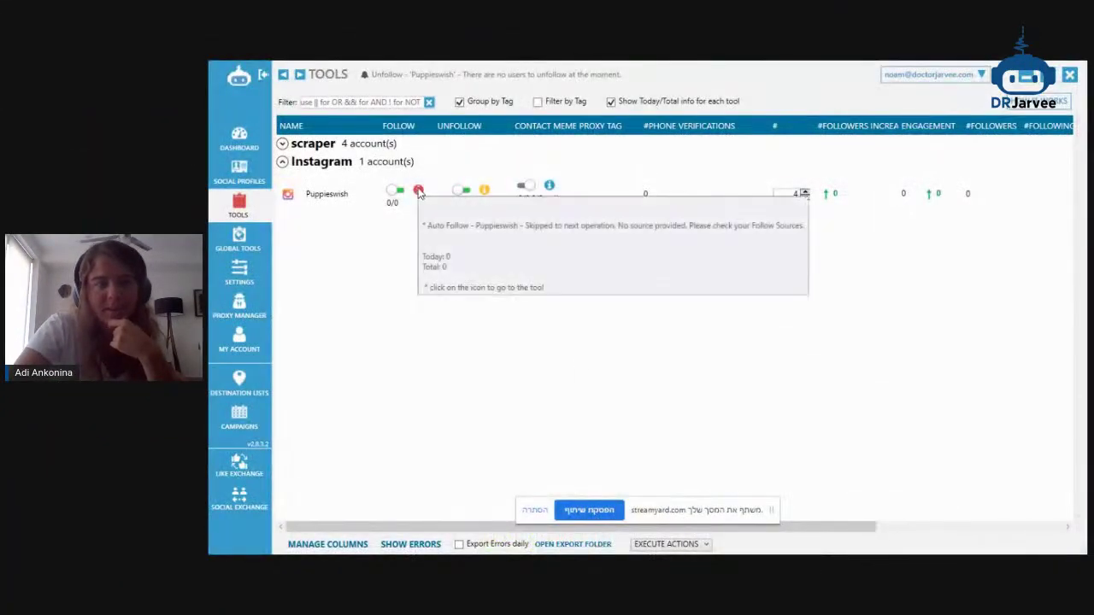
Confirm Puppieswish's Follow tool is started at 289 follows/day, then hide the sharing bar
double_click(337, 199)
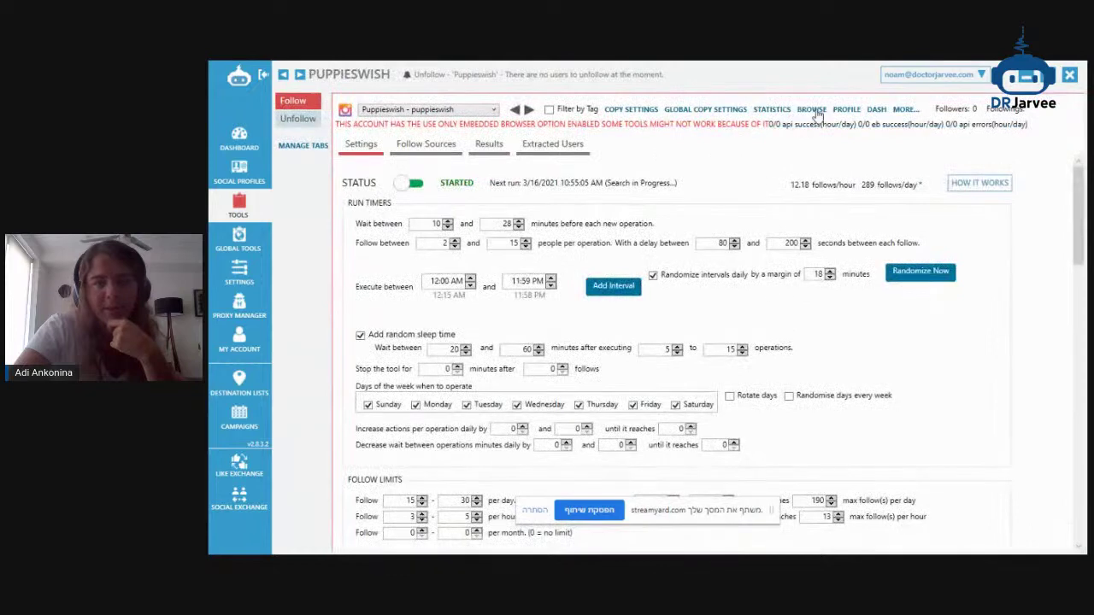
click(811, 109)
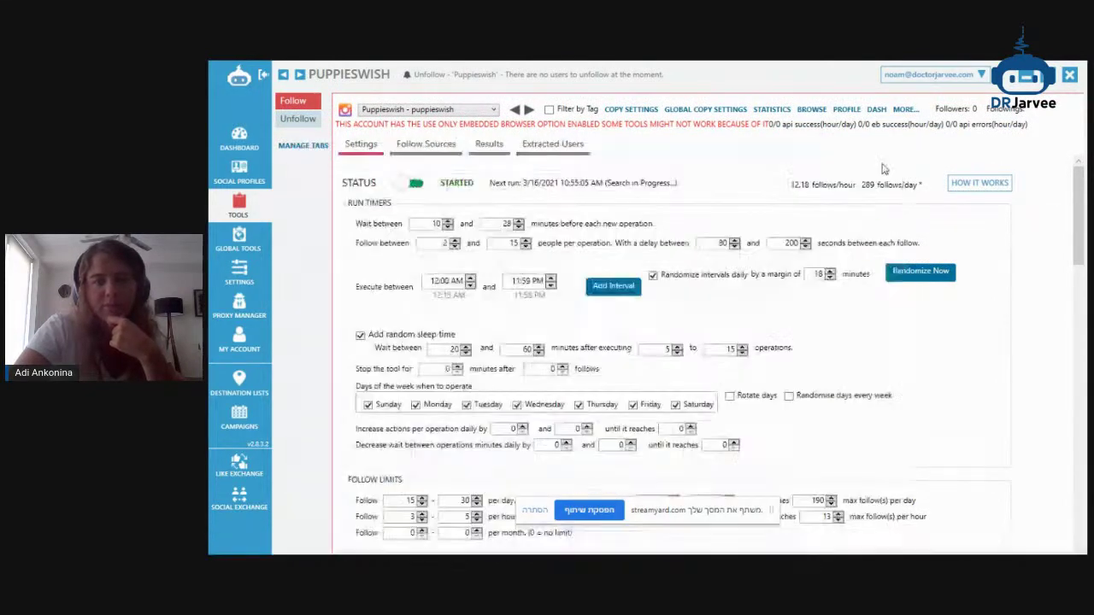
click(270, 207)
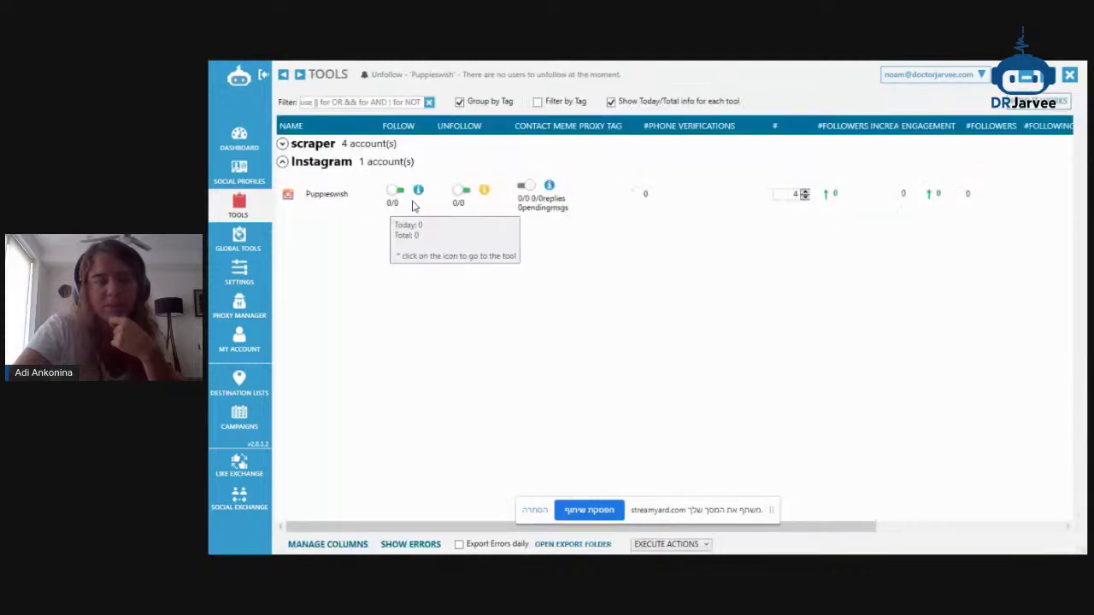
click(534, 509)
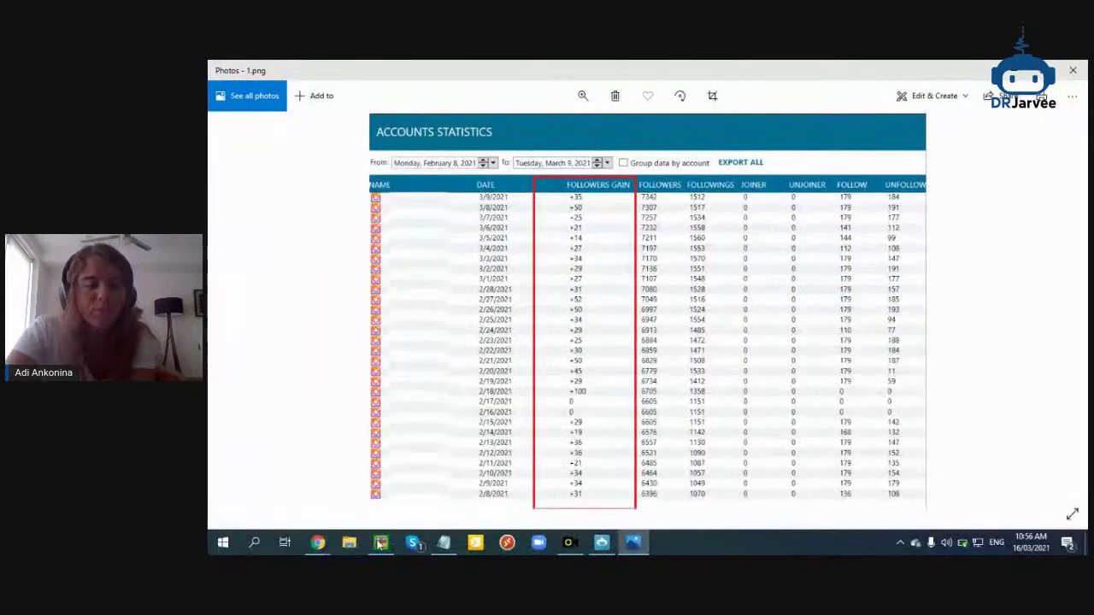
Browse the Facebook Jarvee support group page and its admin's member profile
click(278, 479)
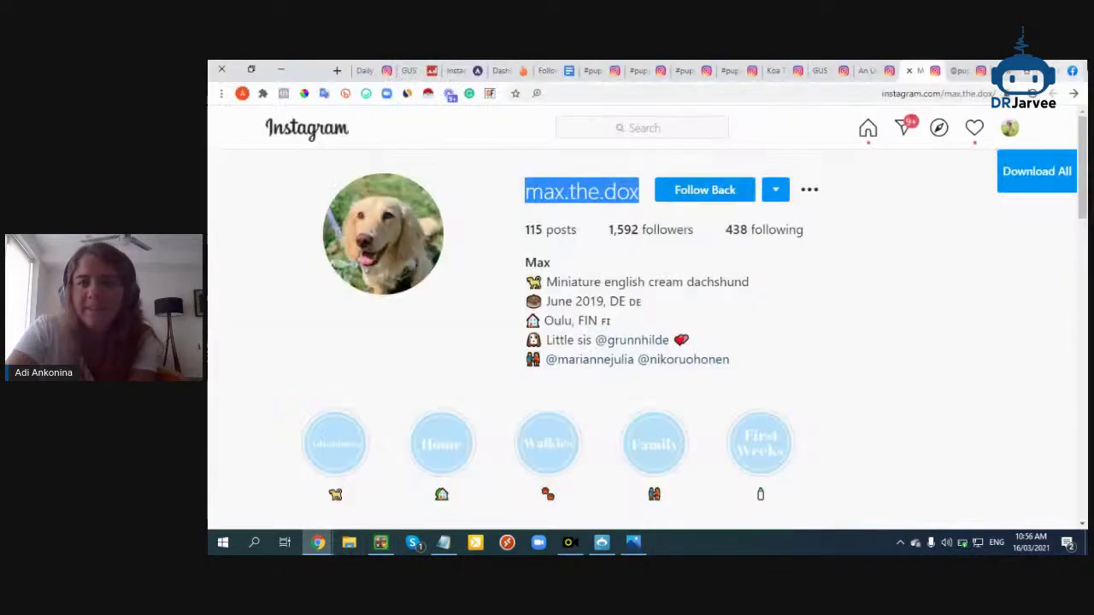
click(1060, 74)
scroll(634, 359, down, 10)
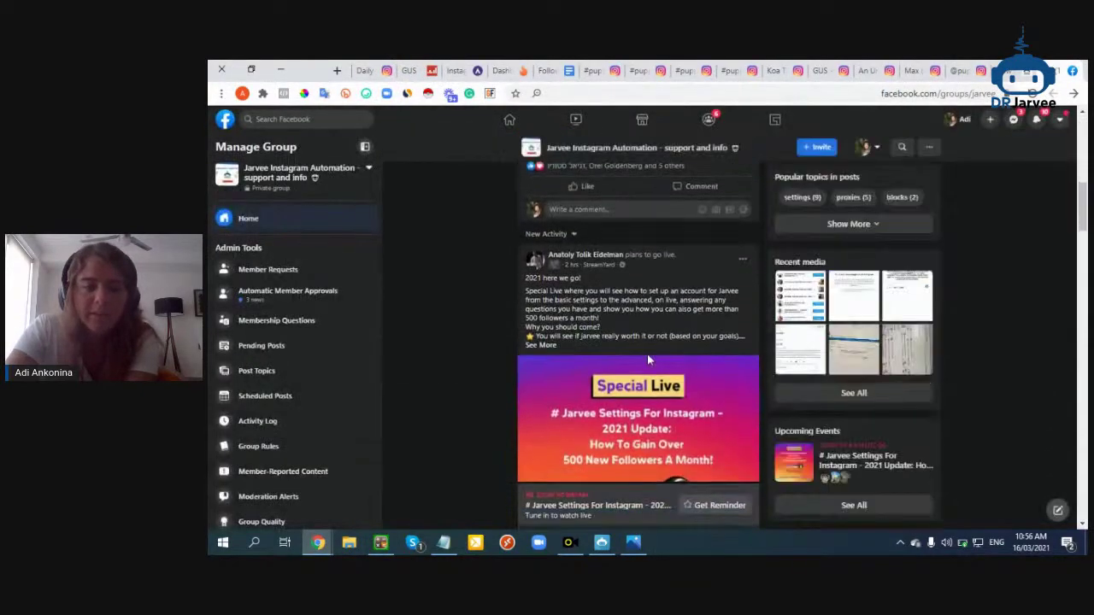
scroll(681, 353, down, 8)
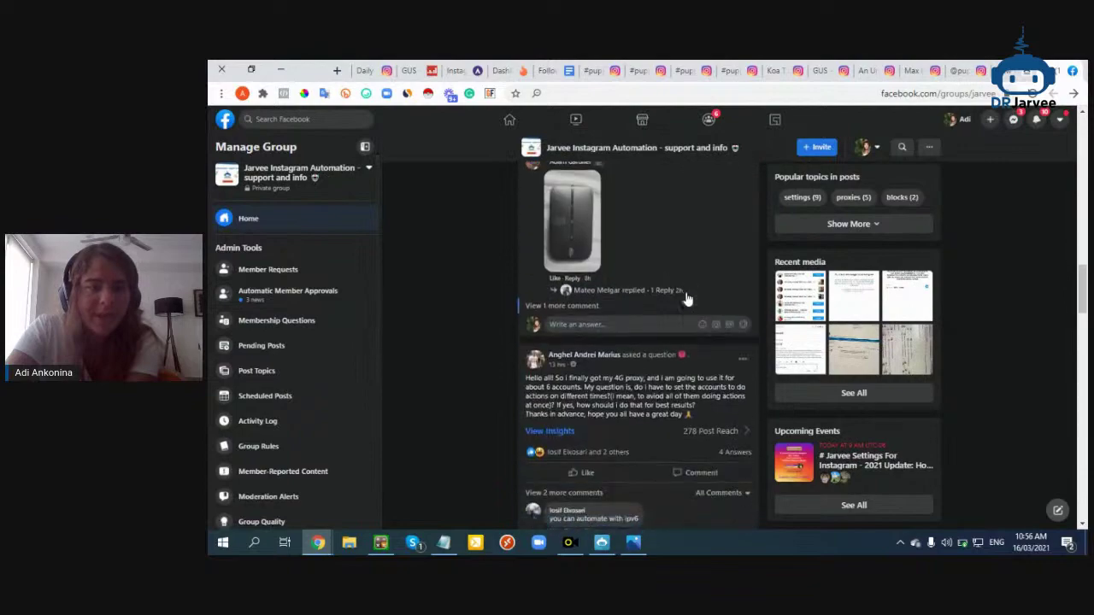
scroll(716, 314, up, 18)
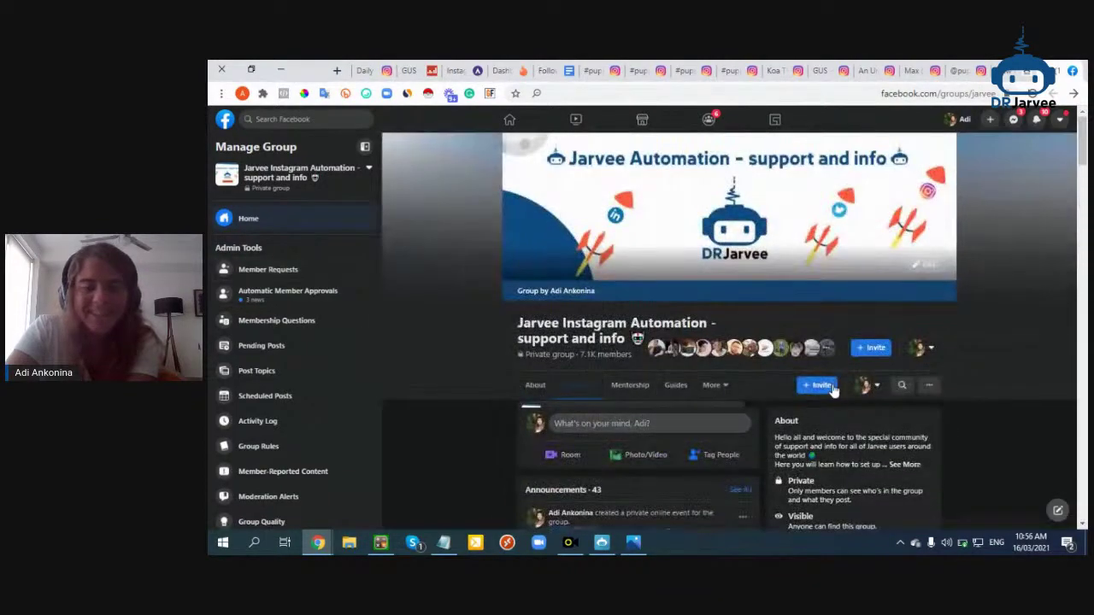
scroll(643, 390, down, 2)
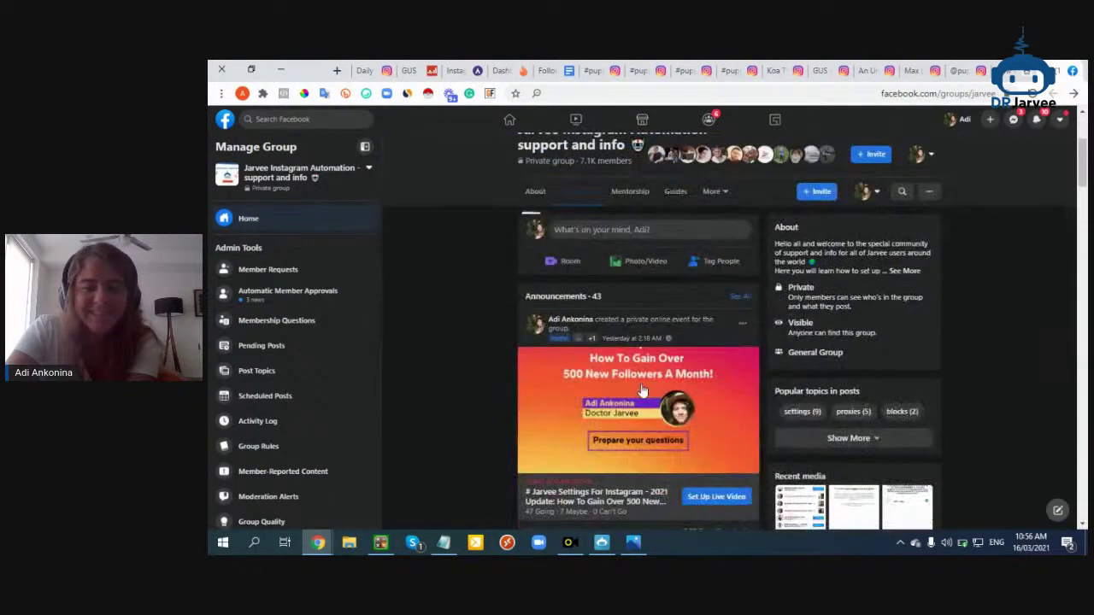
click(575, 325)
scroll(587, 349, down, 5)
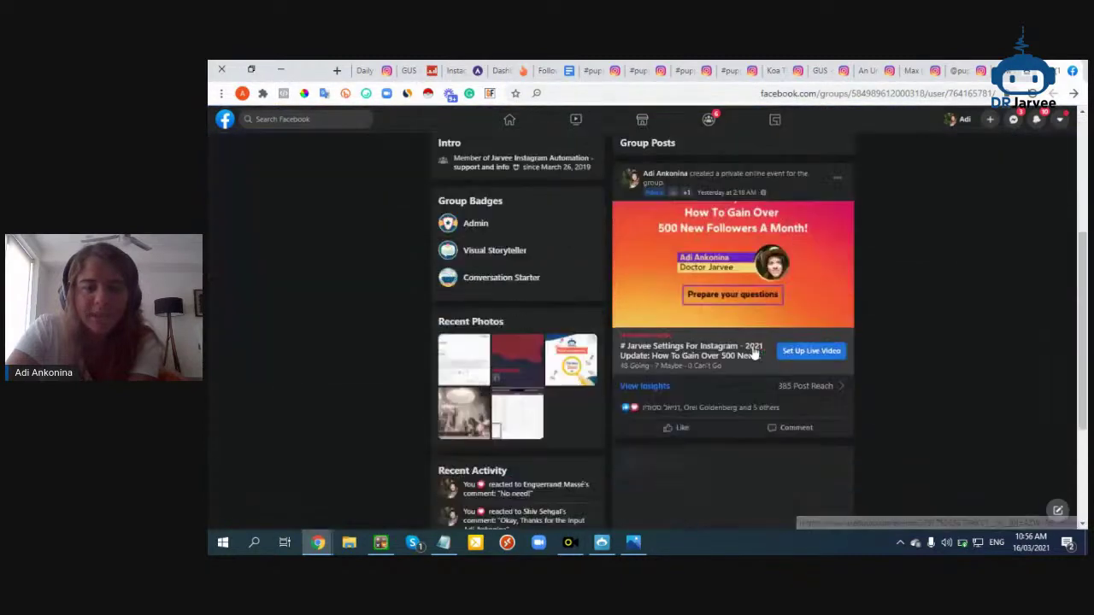
scroll(754, 352, down, 2)
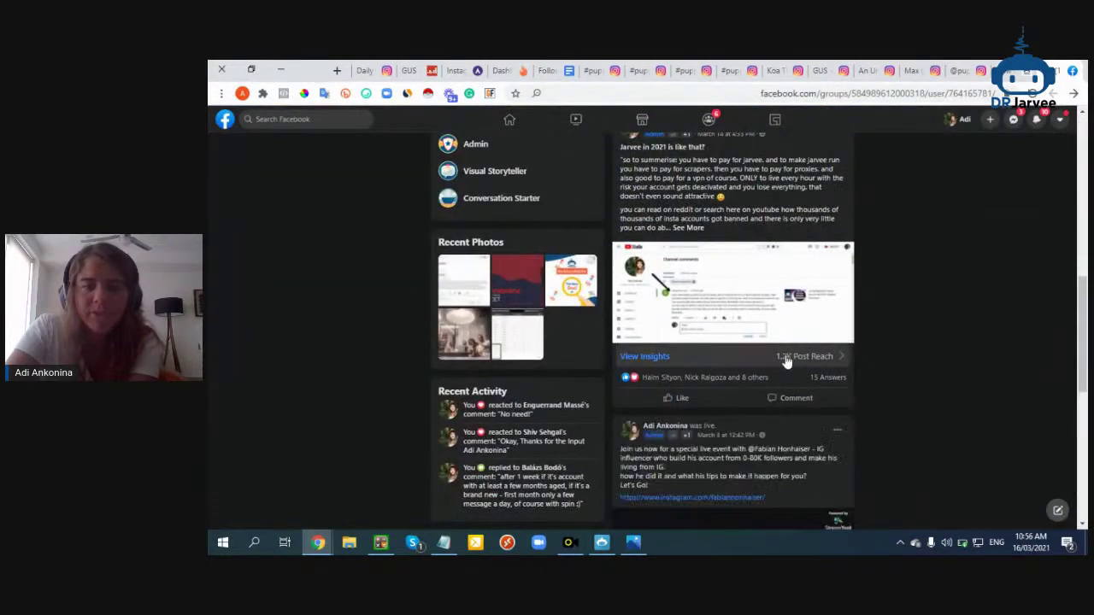
scroll(784, 349, up, 1)
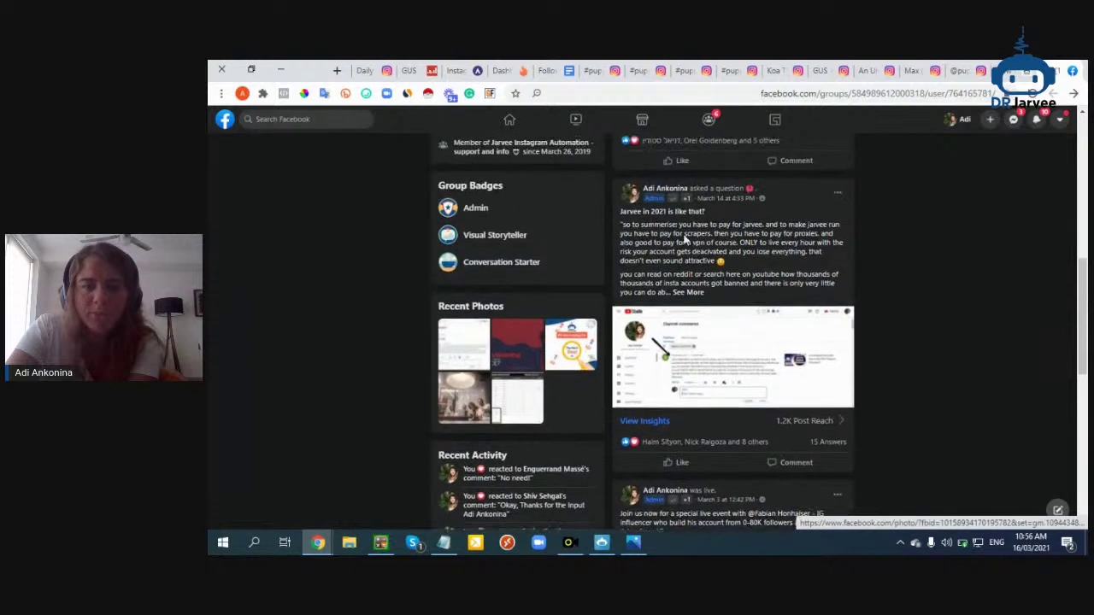
Read the 'Jarvee in 2021 is like that?' post, its screenshot and comments
click(729, 205)
scroll(596, 303, down, 2)
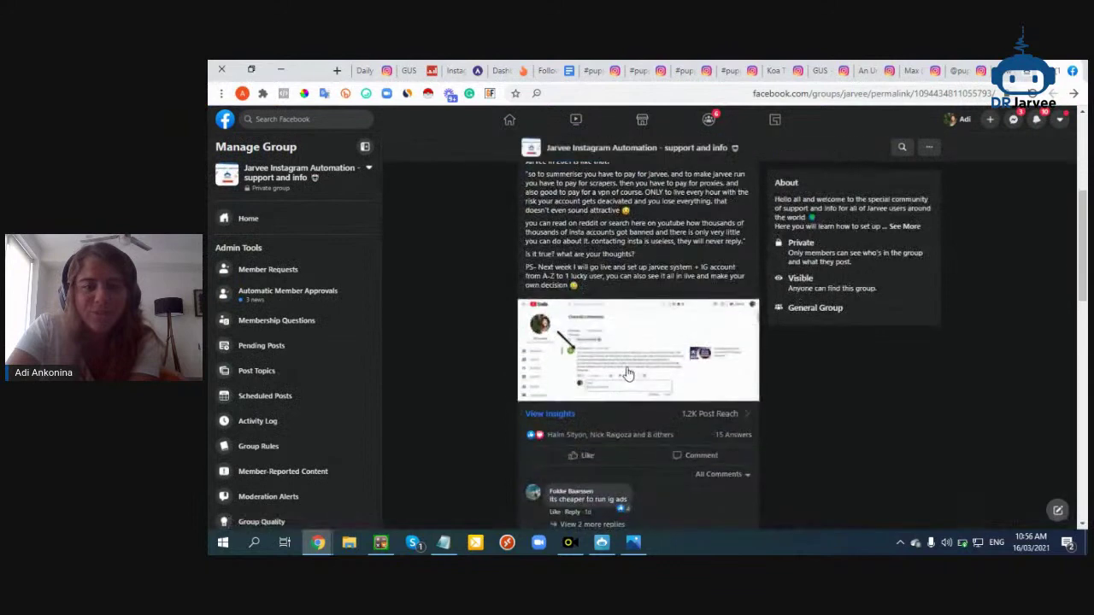
click(588, 376)
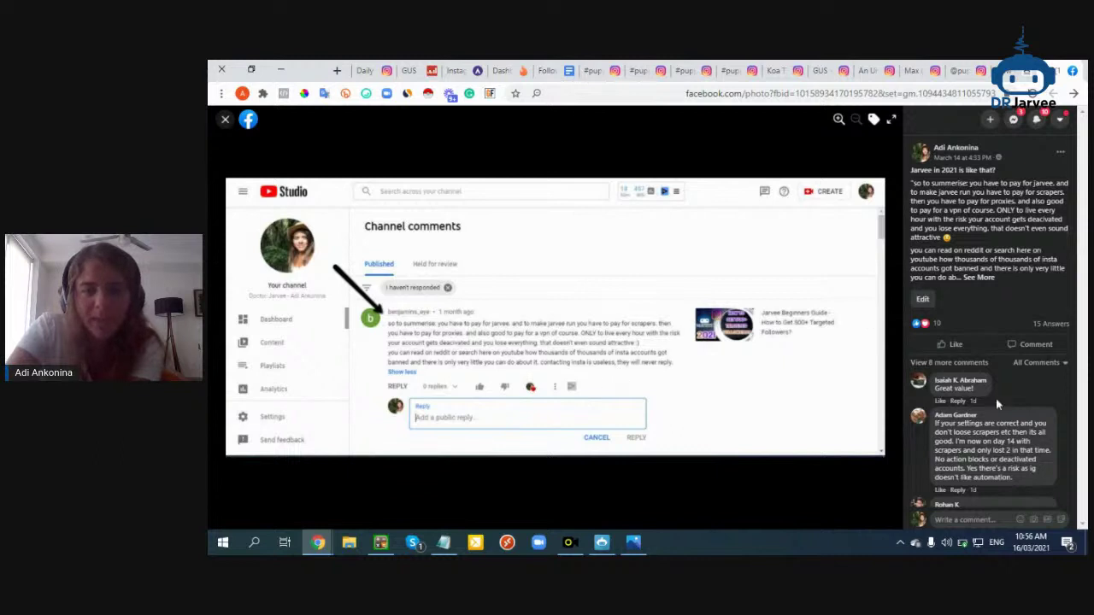
scroll(996, 399, down, 6)
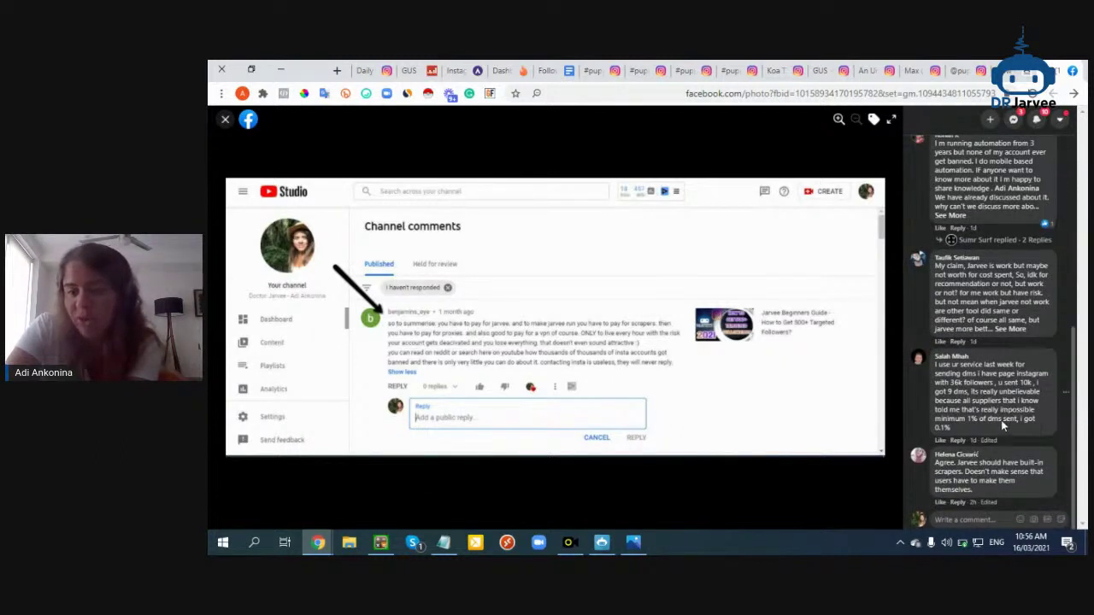
scroll(1002, 424, up, 10)
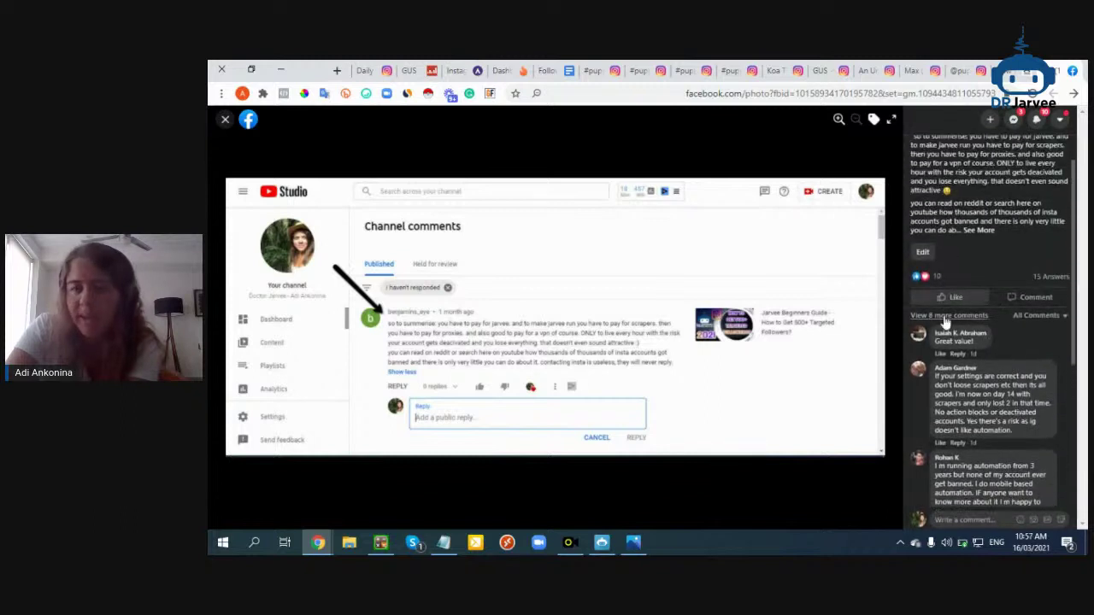
click(947, 319)
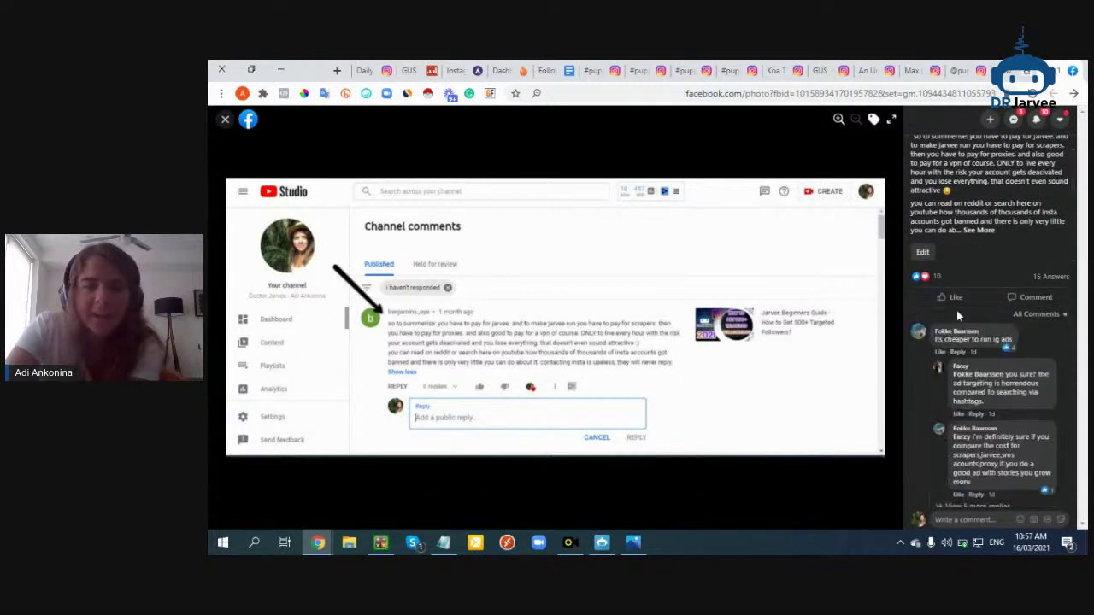
scroll(962, 325, up, 1)
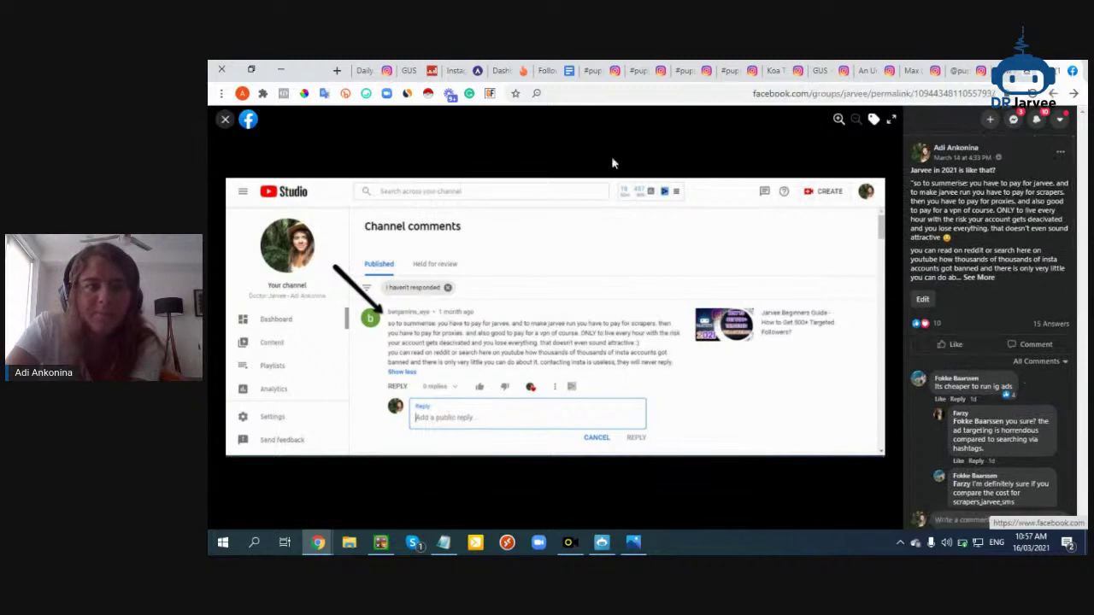
key(Escape)
scroll(611, 331, up, 2)
scroll(611, 332, up, 1)
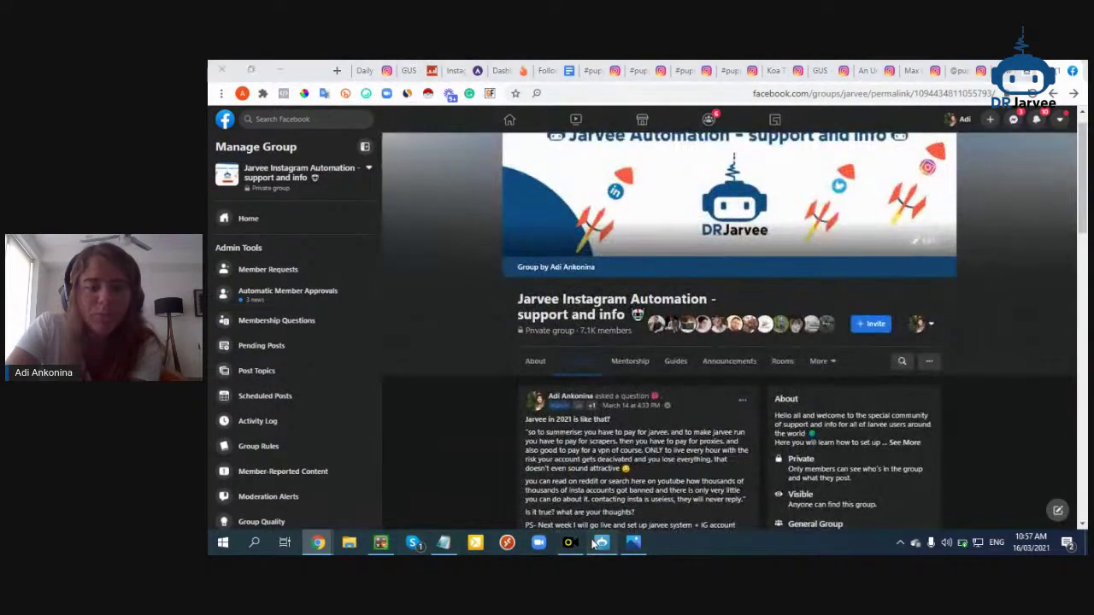
click(595, 544)
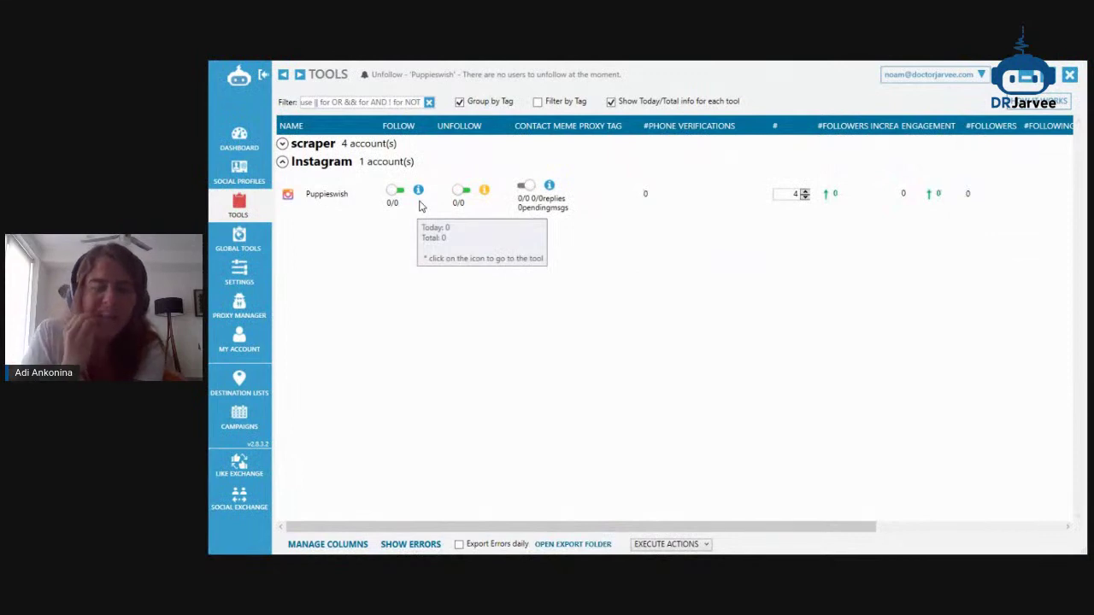
Check the Results of Puppieswish's running Follow tool, then minimize Jarvee to show the Facebook group
double_click(334, 198)
click(837, 325)
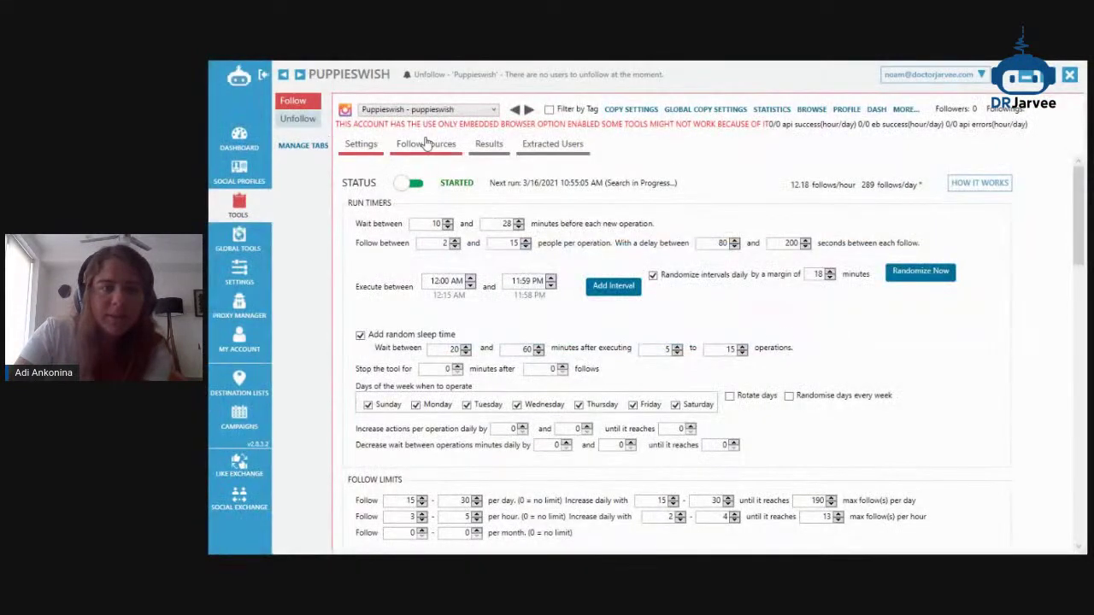
click(477, 147)
click(1038, 77)
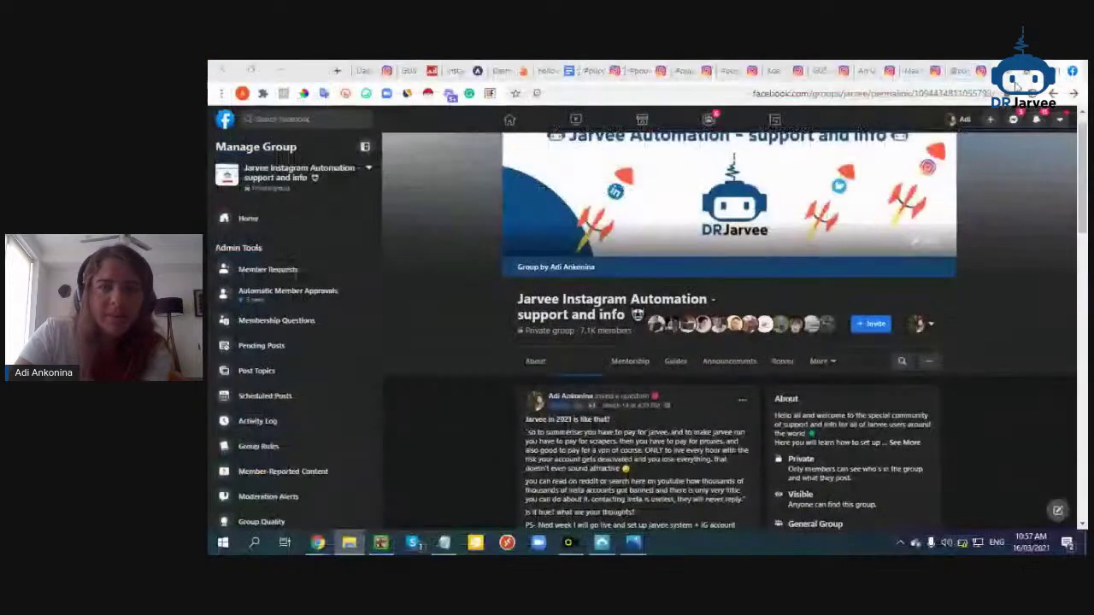
Glance at the Instagram account's Social Blade stats, then stop the StreamYard screen share, leaving only the webcam
click(408, 69)
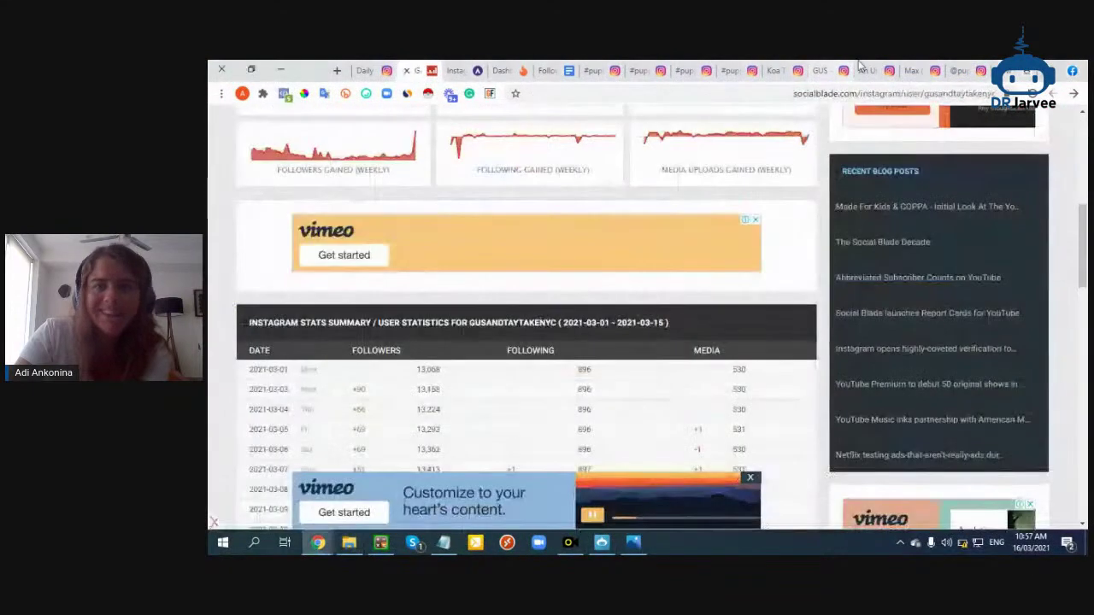
mouse_move(321, 544)
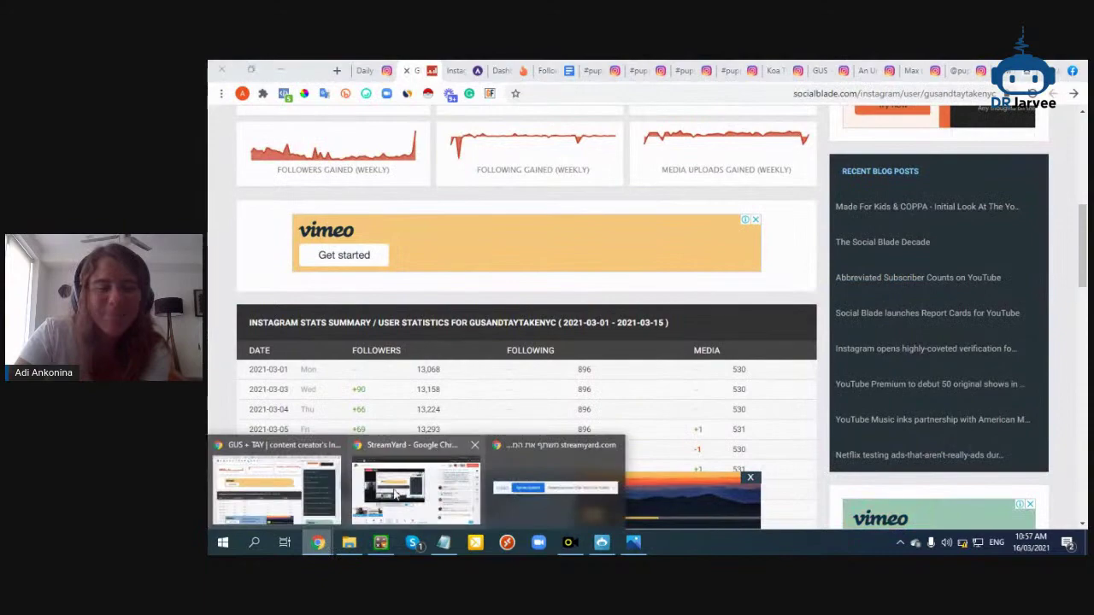
click(281, 481)
click(894, 375)
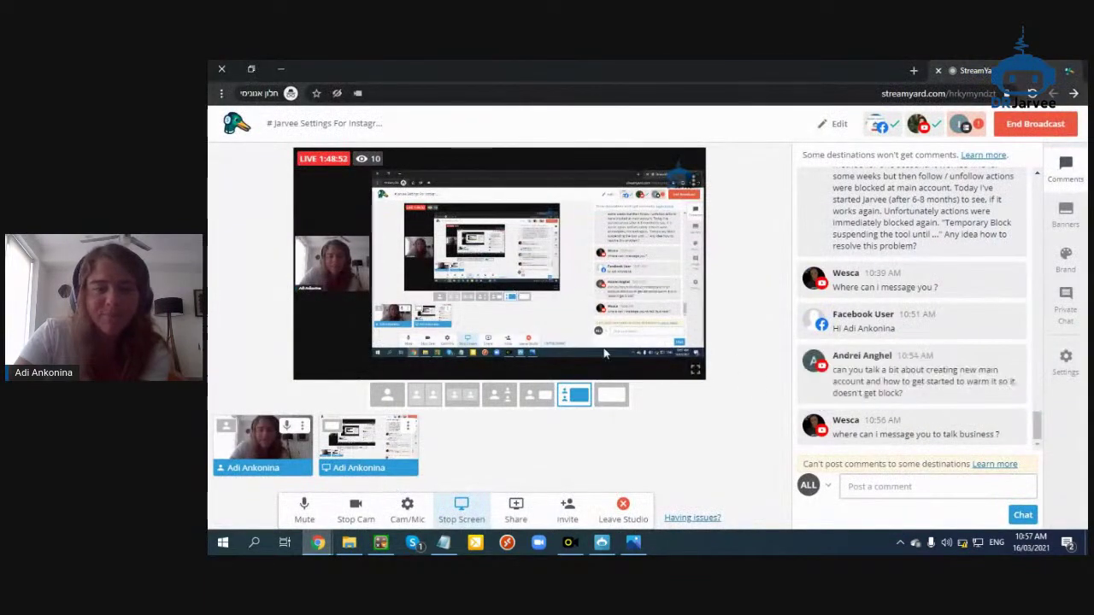
click(484, 513)
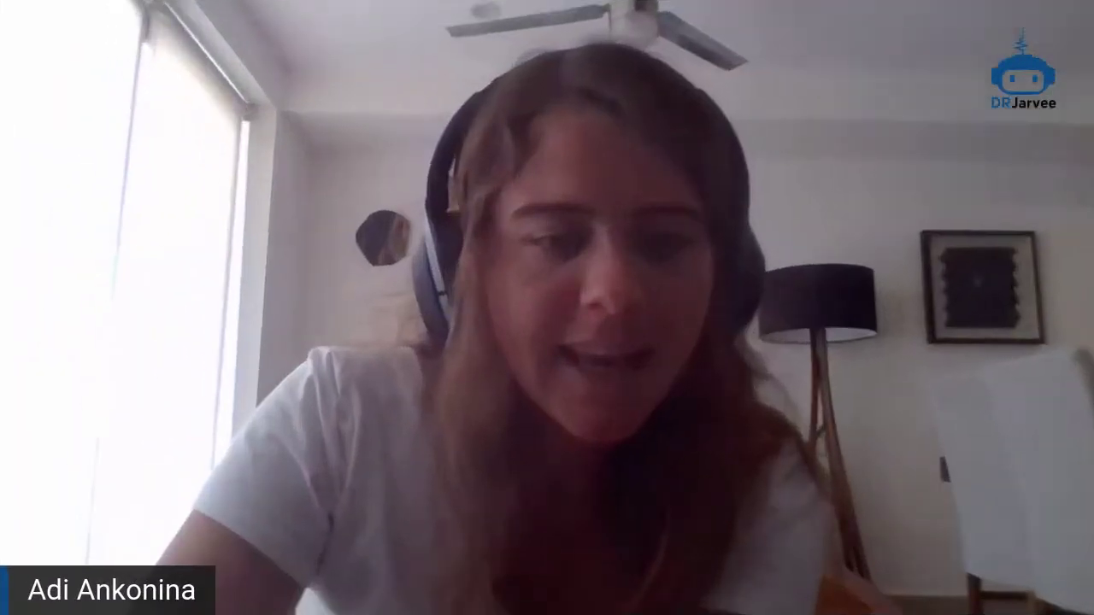
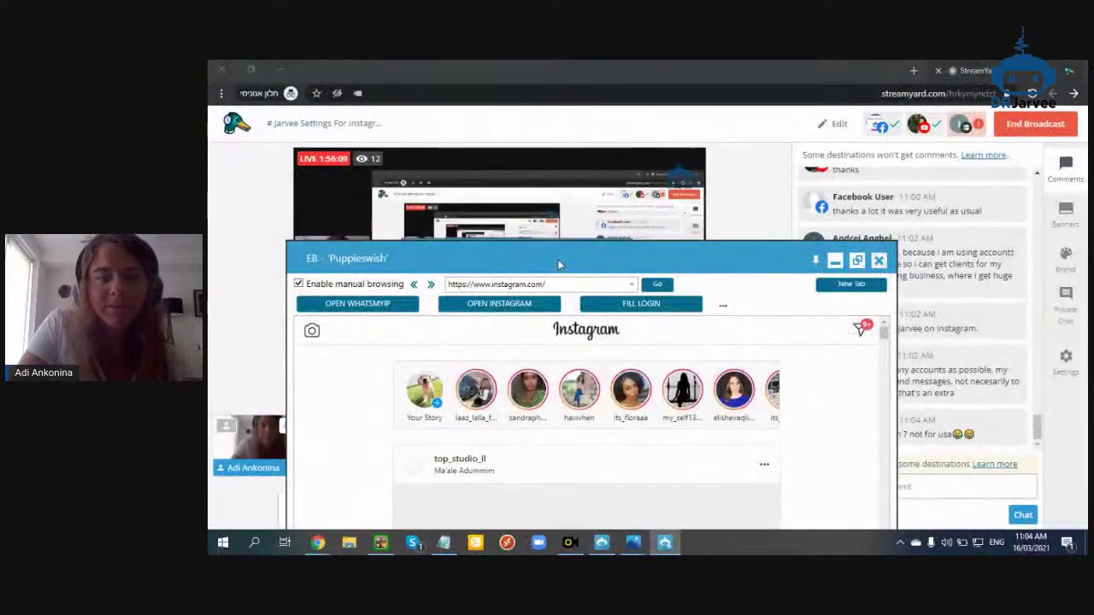
Maximize the 'EB - Puppieswish' embedded browser so Instagram's explore page fills the shared screen
click(876, 147)
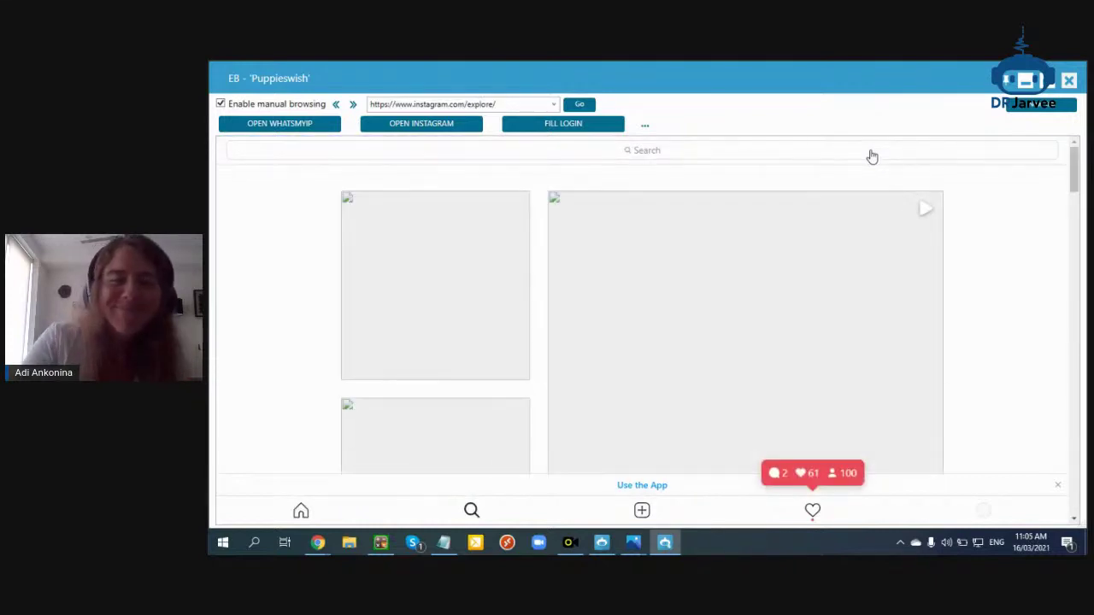
Search Instagram for the pasted username, open that profile, and browse its followers list
click(419, 151)
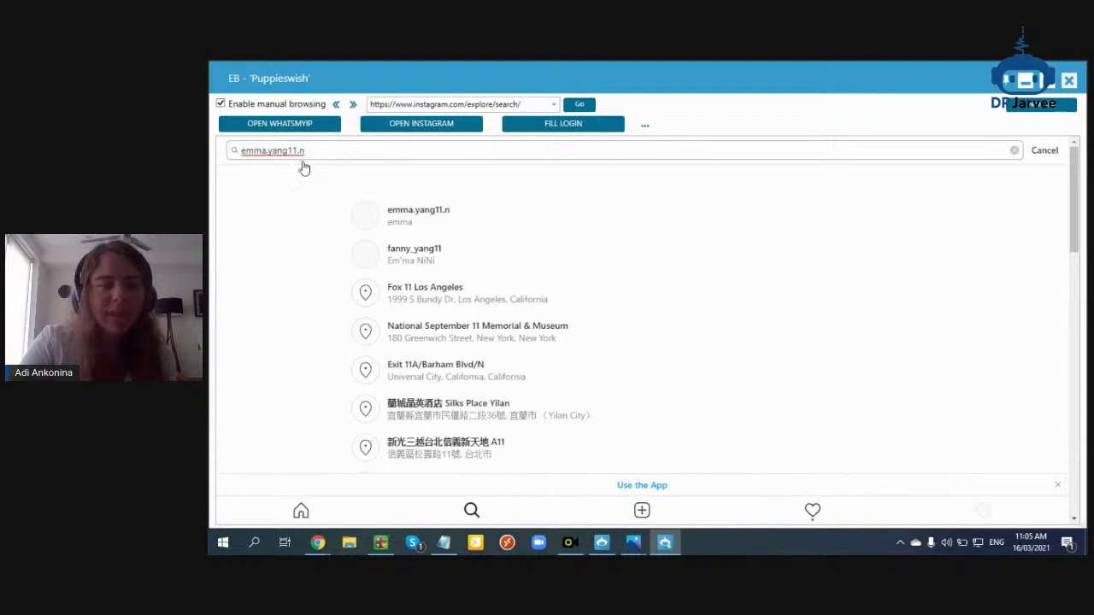
key(Return)
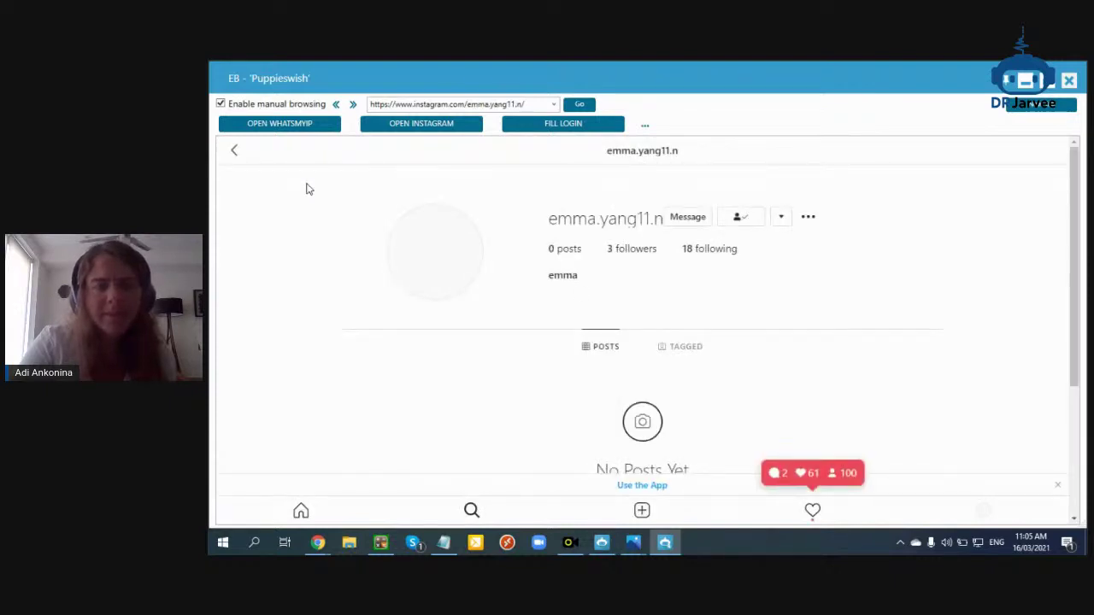
click(725, 248)
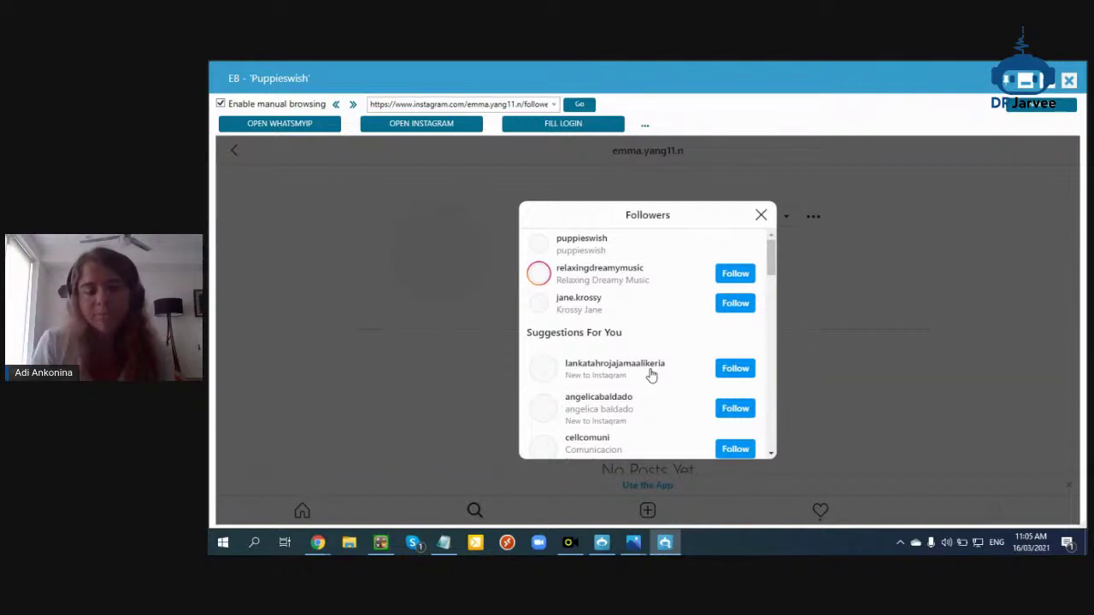
scroll(652, 374, down, 10)
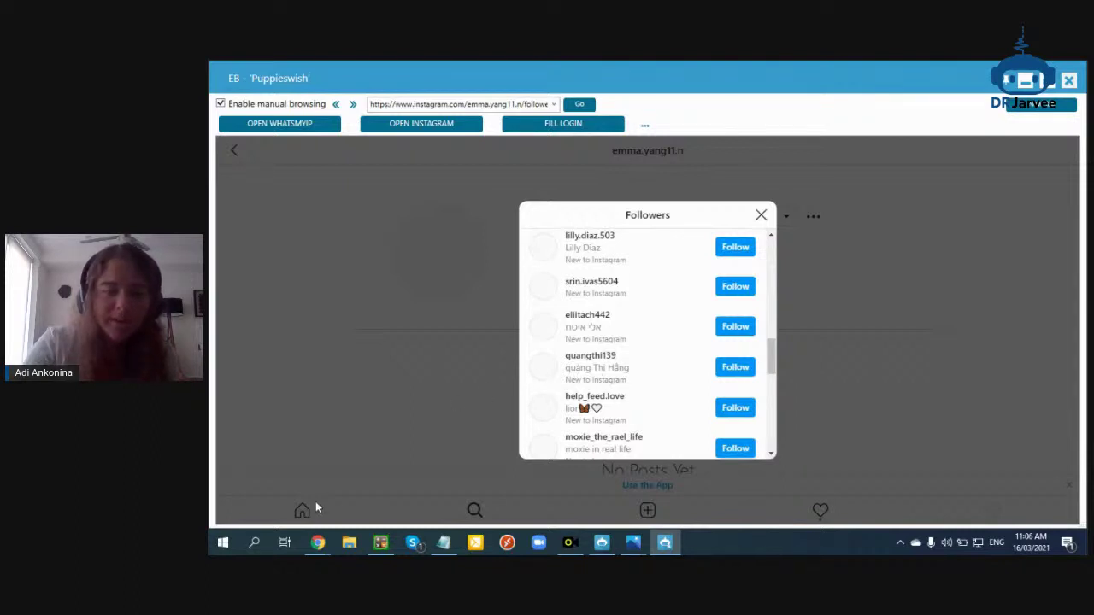
Review Jarvee's Social Profiles accounts table, then close the EB - Puppieswish embedded browser
click(603, 549)
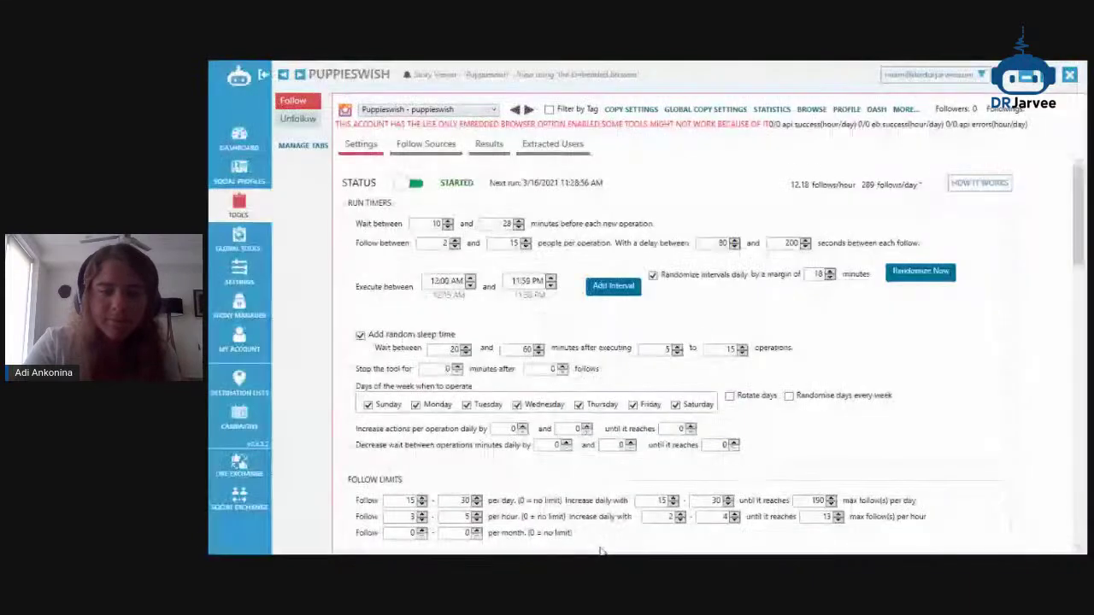
click(242, 215)
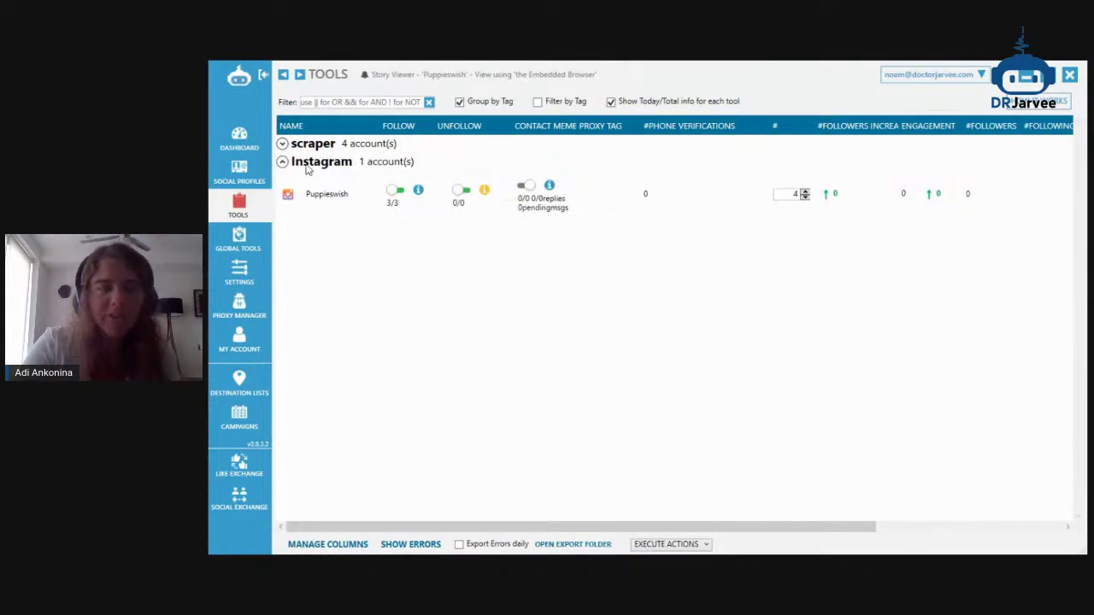
click(247, 178)
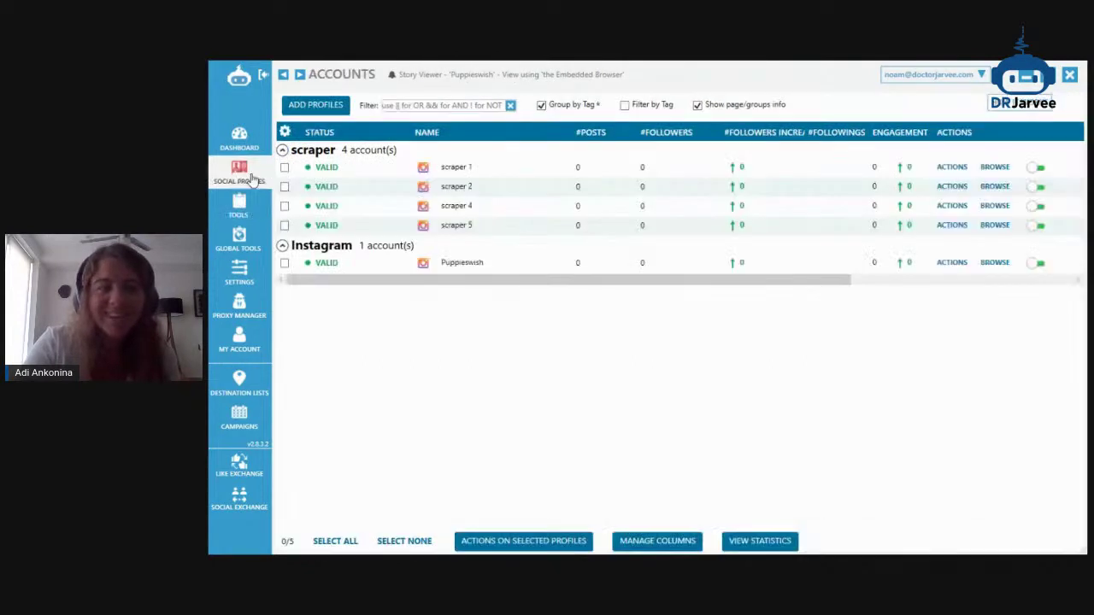
drag(620, 280, 932, 290)
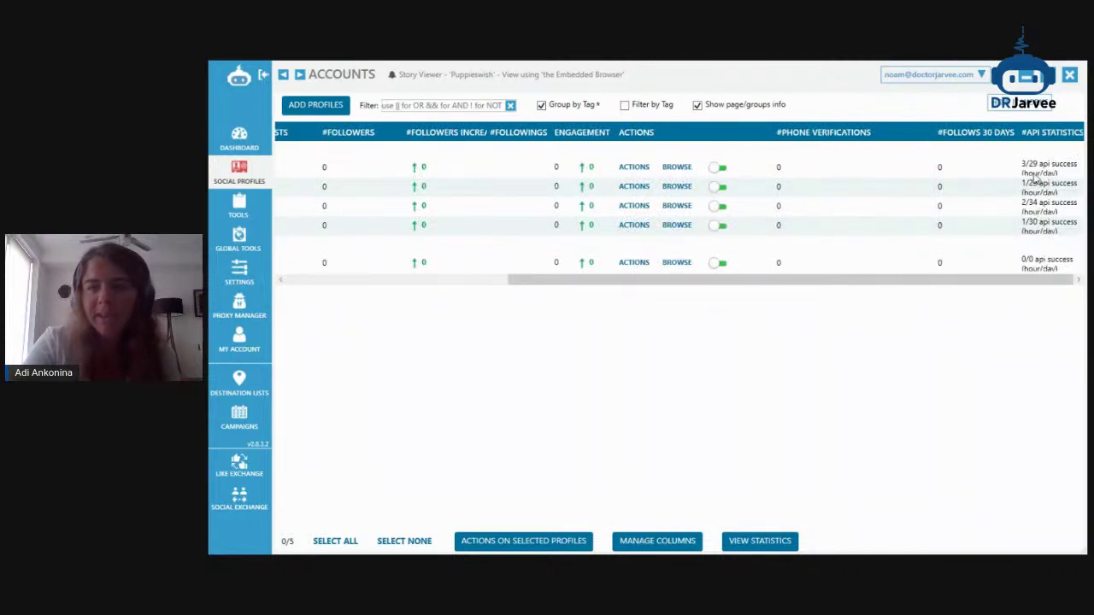
drag(1012, 283, 724, 382)
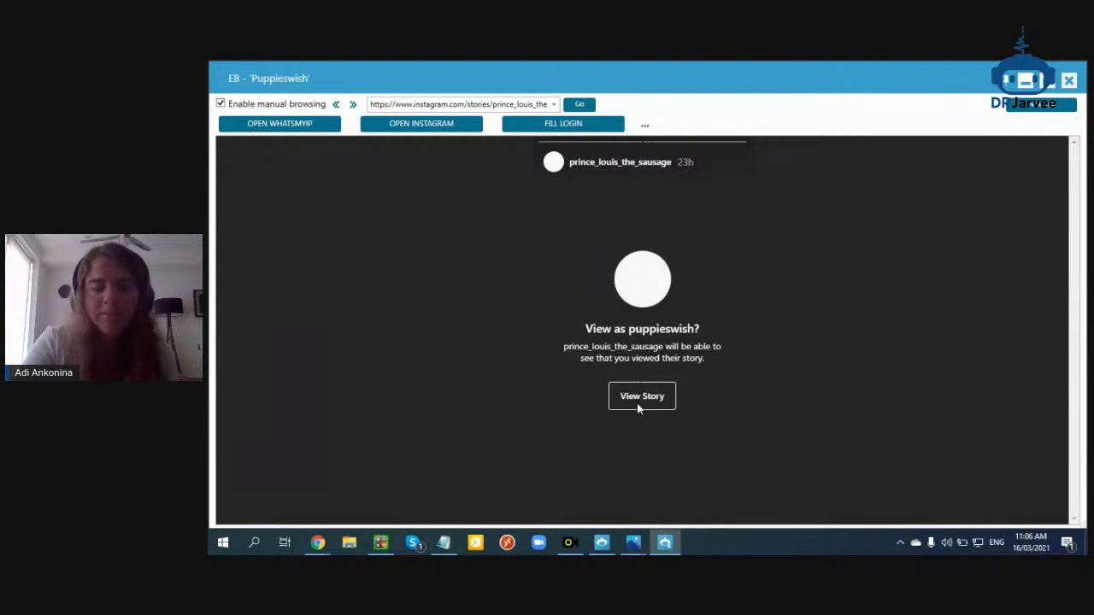
click(1069, 80)
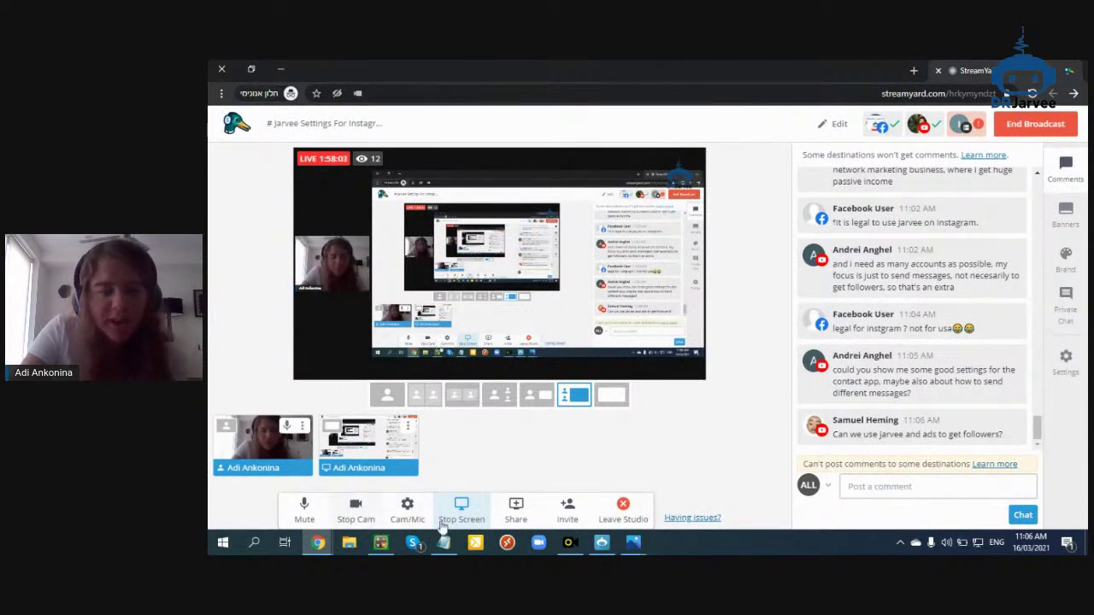
Stop the StreamYard screen share so the live broadcast shows just the webcam
click(483, 523)
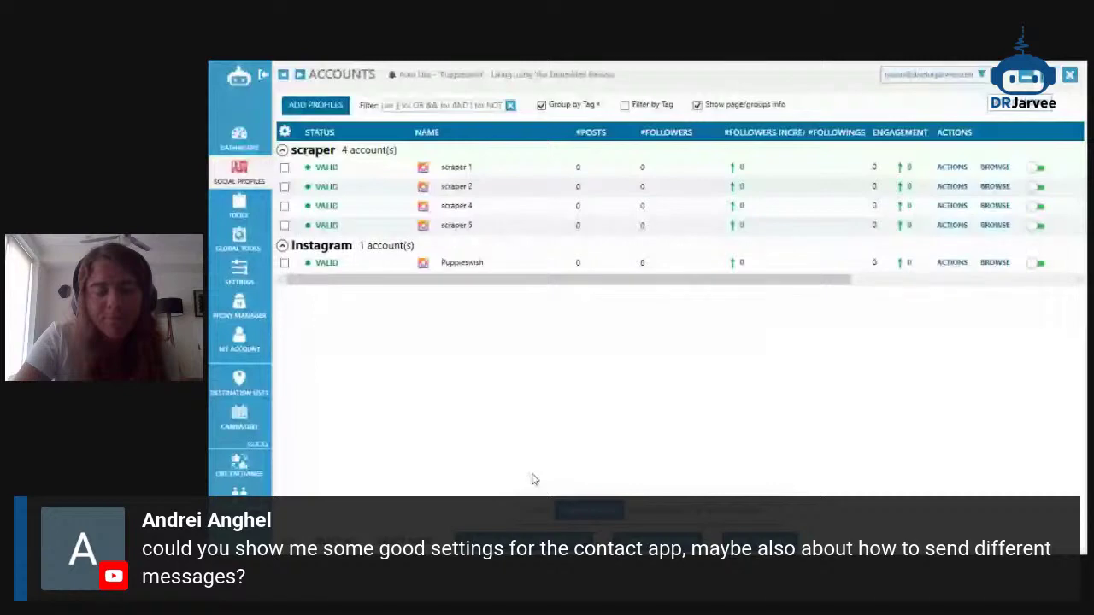
Add the Contact tab to Puppieswish's tools and check 'Send new Followers a Message'
double_click(467, 265)
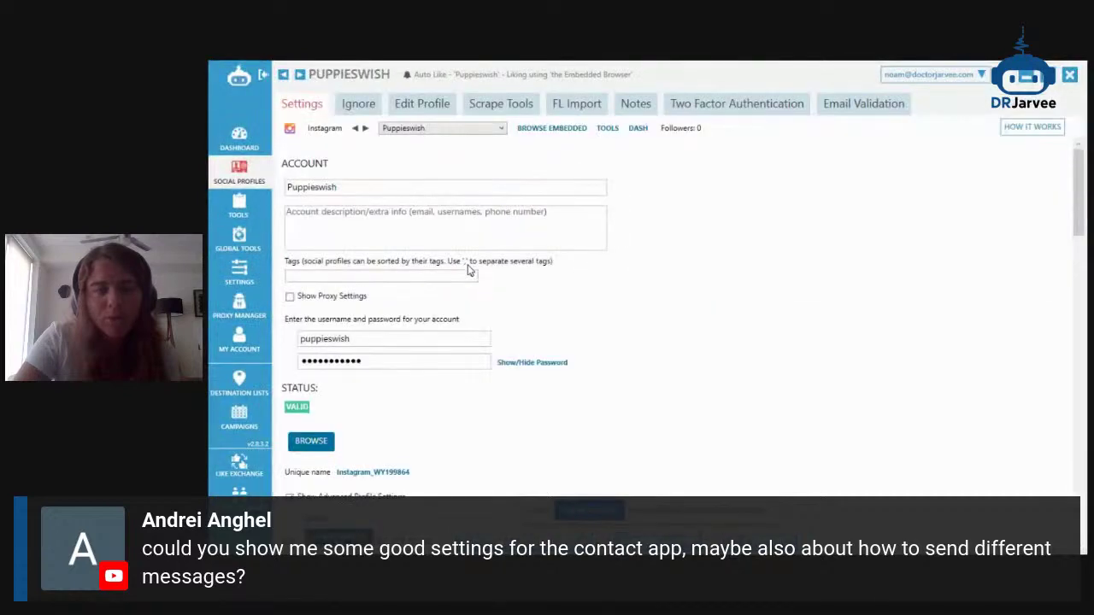
click(605, 130)
click(316, 146)
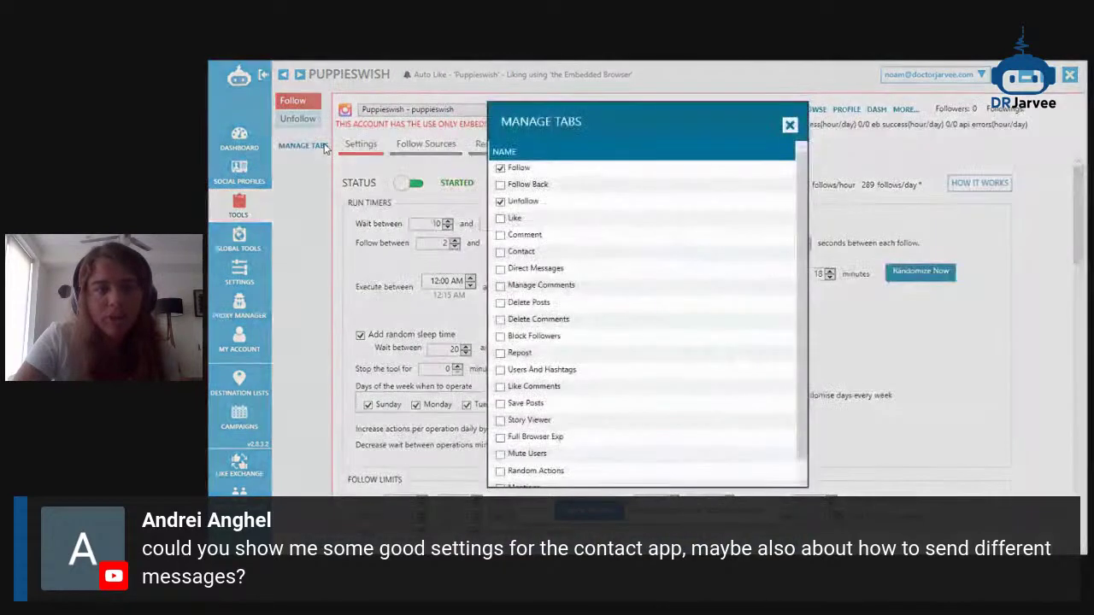
scroll(530, 265, down, 1)
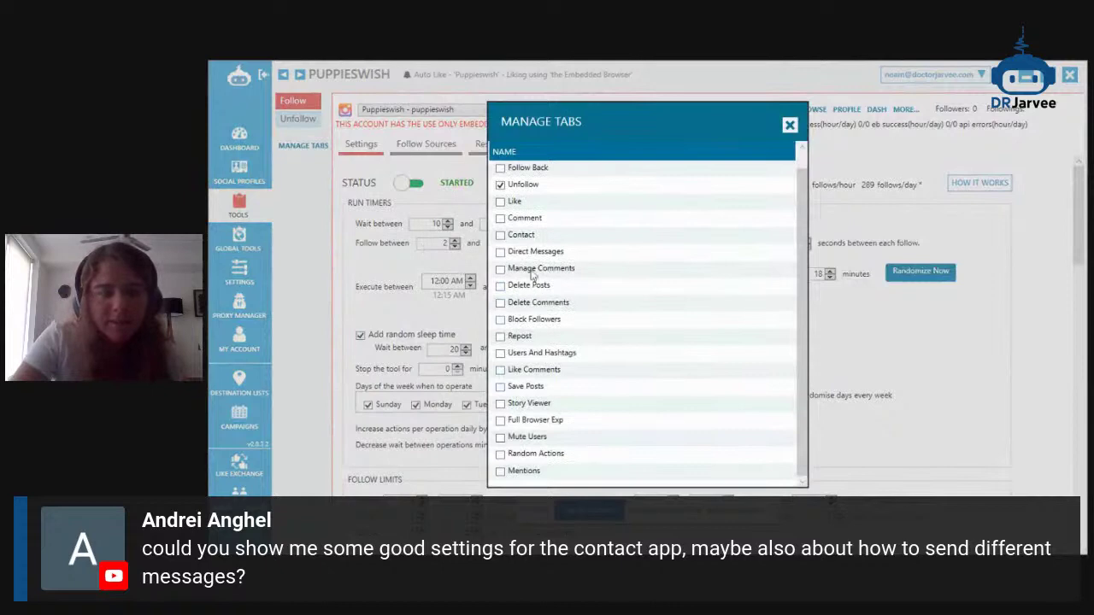
click(523, 236)
click(789, 125)
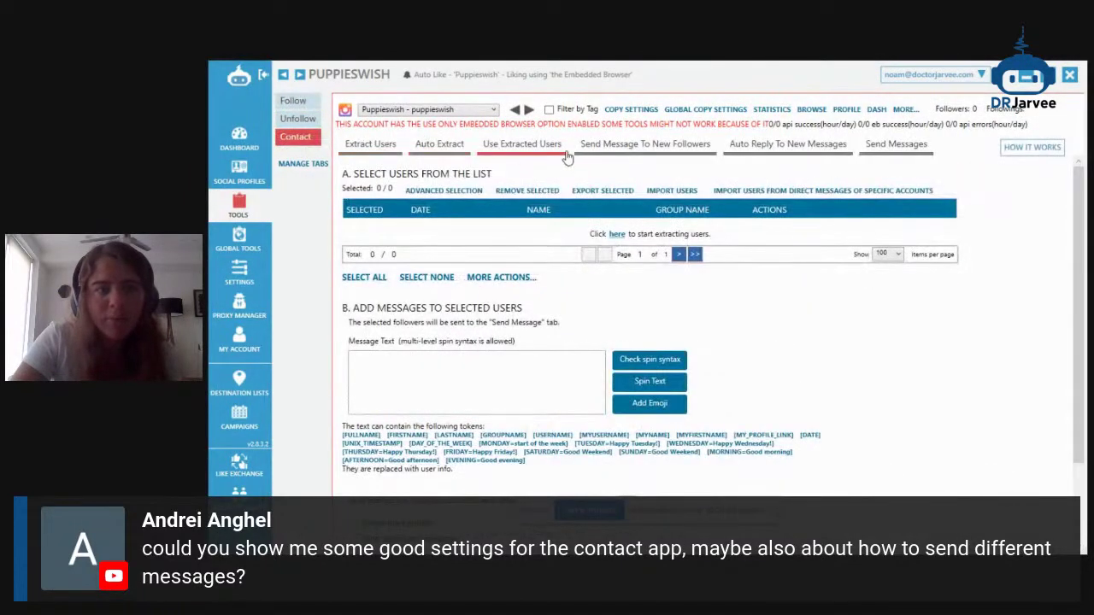
click(588, 147)
click(546, 171)
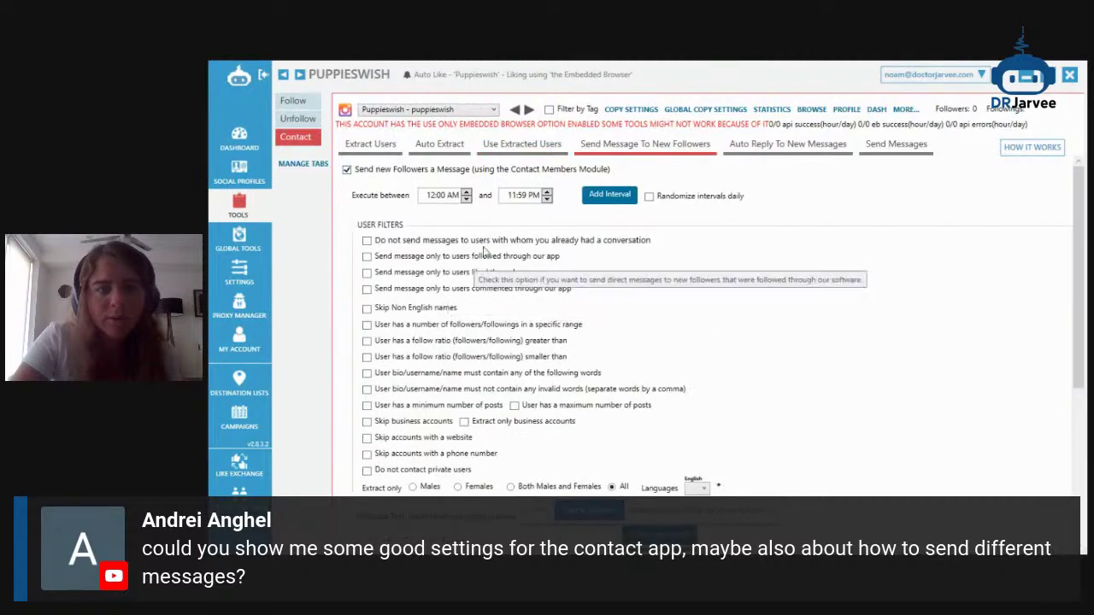
Enter the message text '{Hey|Hi|Hello} [FIRSTNAME] :)' with a second line 'I saw you are ..'
scroll(496, 344, down, 3)
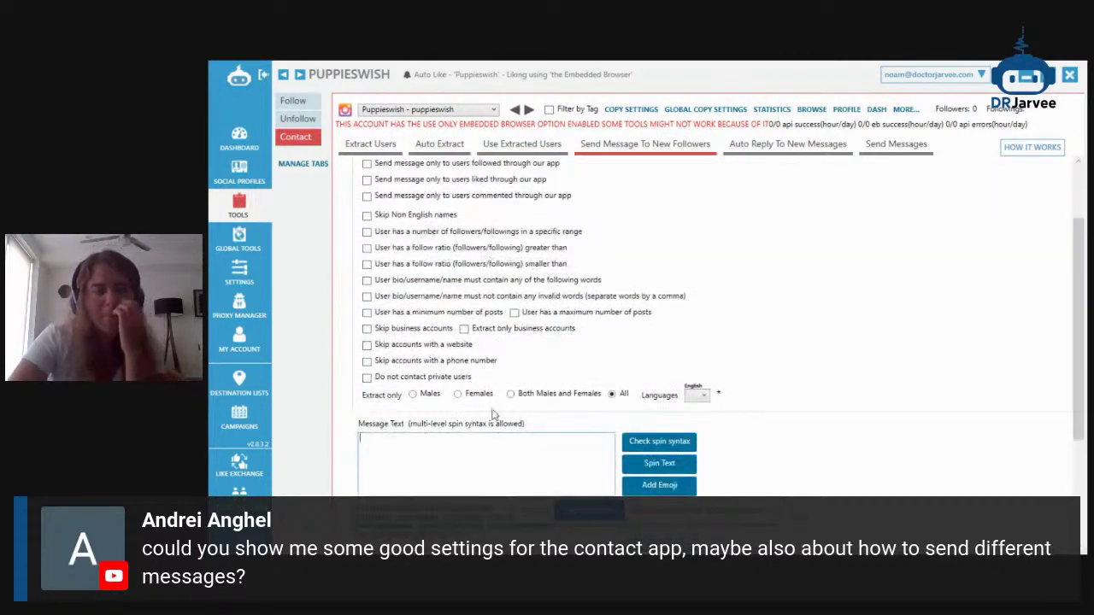
scroll(478, 325, up, 3)
scroll(477, 318, down, 3)
click(482, 305)
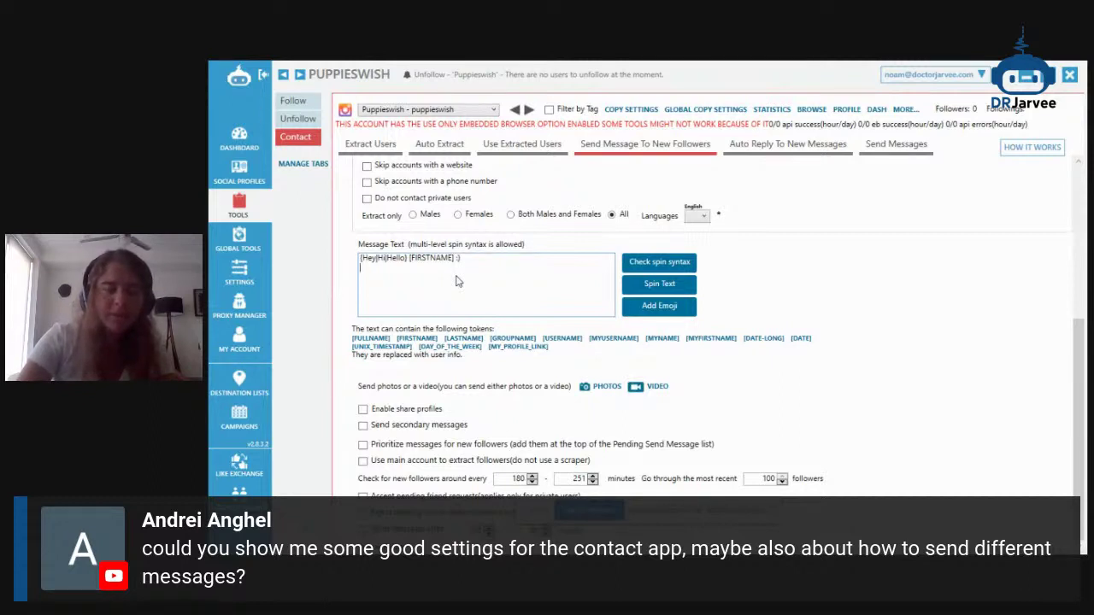
text(saw you are ..)
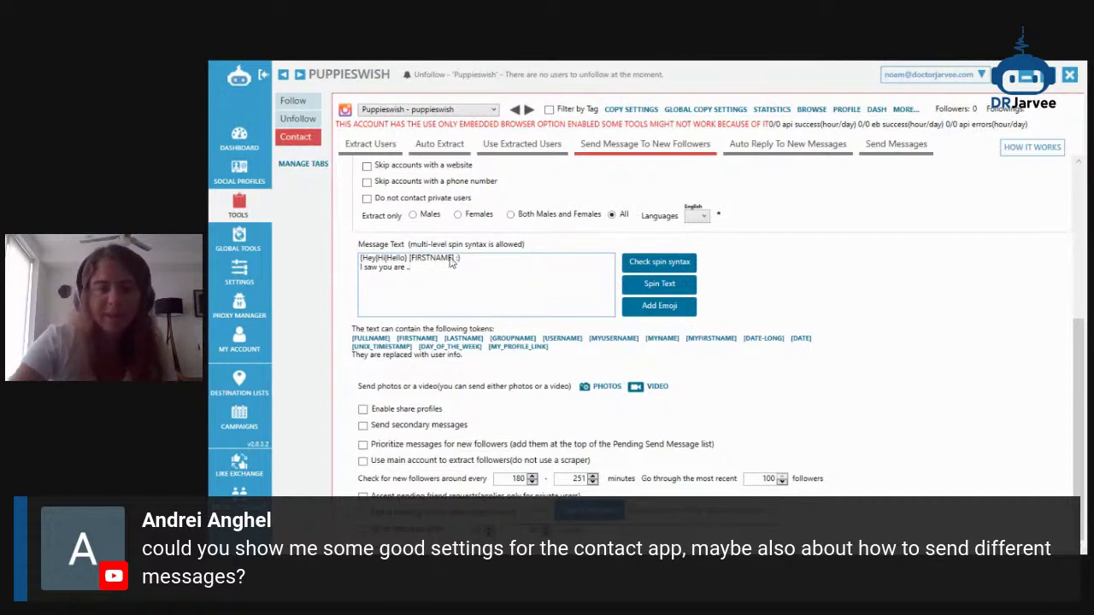
Set Contact sending to 2–5 messages per day, increasing daily by up to 5 until 20
click(880, 147)
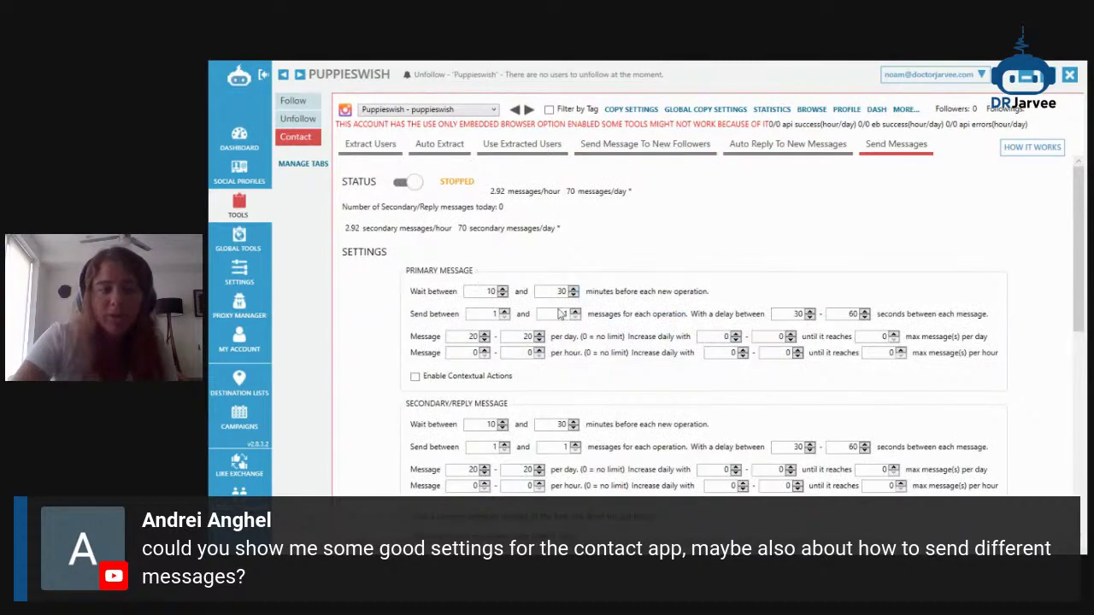
scroll(598, 346, down, 3)
scroll(513, 325, up, 2)
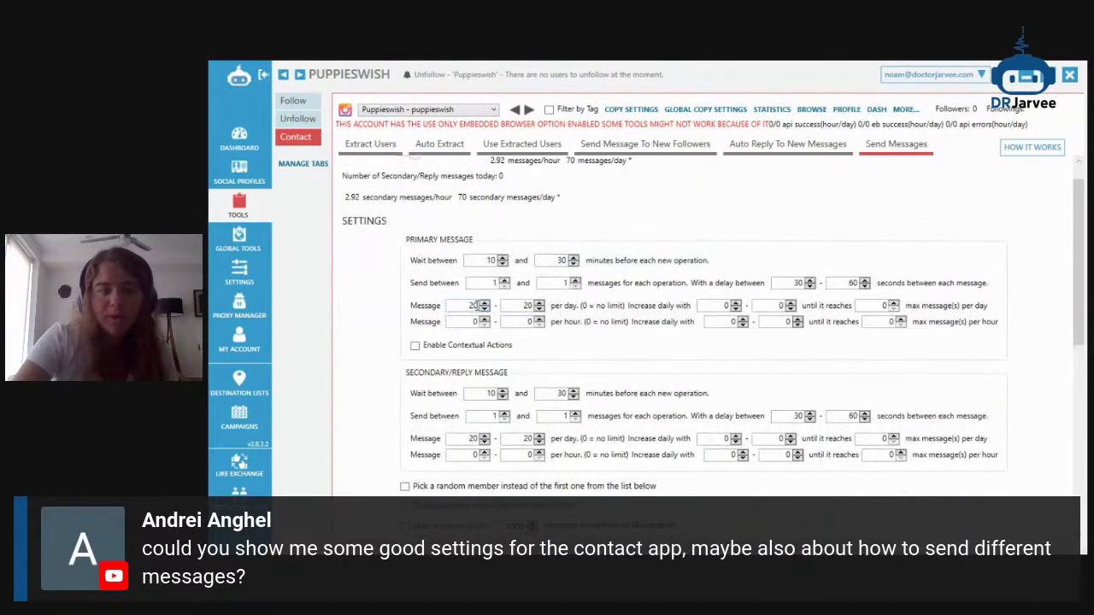
double_click(475, 306)
text(2)
double_click(526, 306)
text(5)
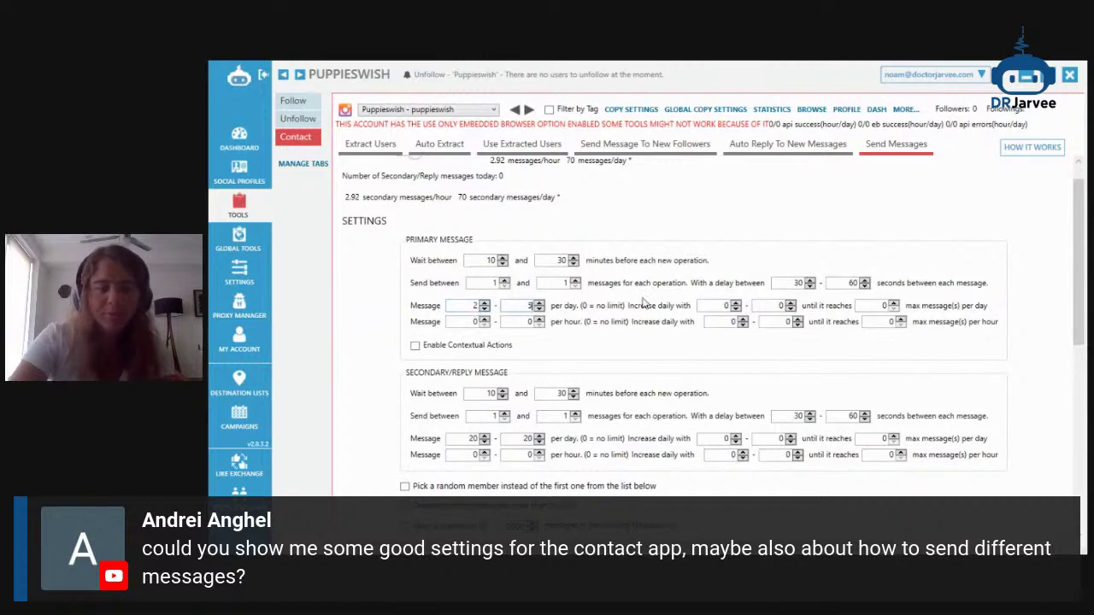
double_click(768, 305)
text(5)
key(Tab)
text(20)
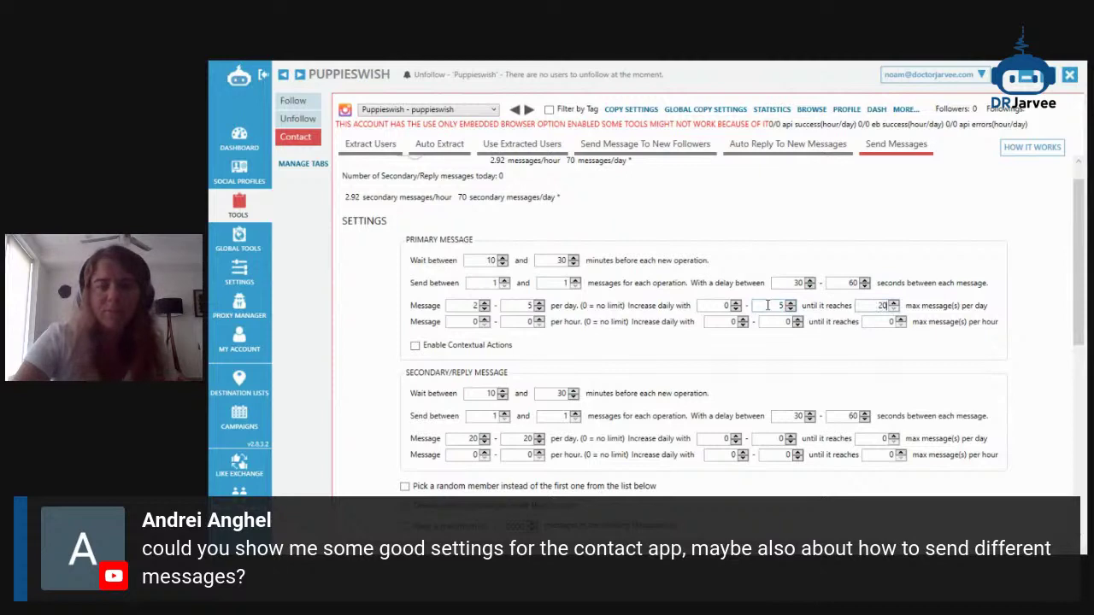
Return to the tools overview, minimize Jarvee, and remove the viewer comment banner from the stream
scroll(373, 212, up, 1)
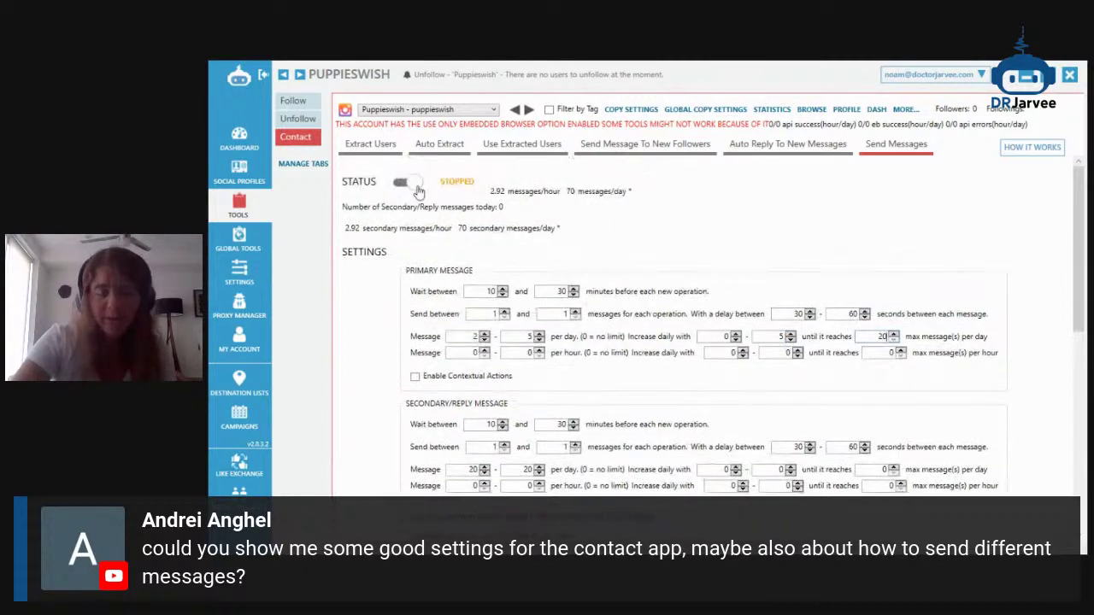
scroll(444, 342, down, 3)
scroll(453, 357, down, 2)
scroll(453, 358, up, 5)
scroll(479, 363, down, 7)
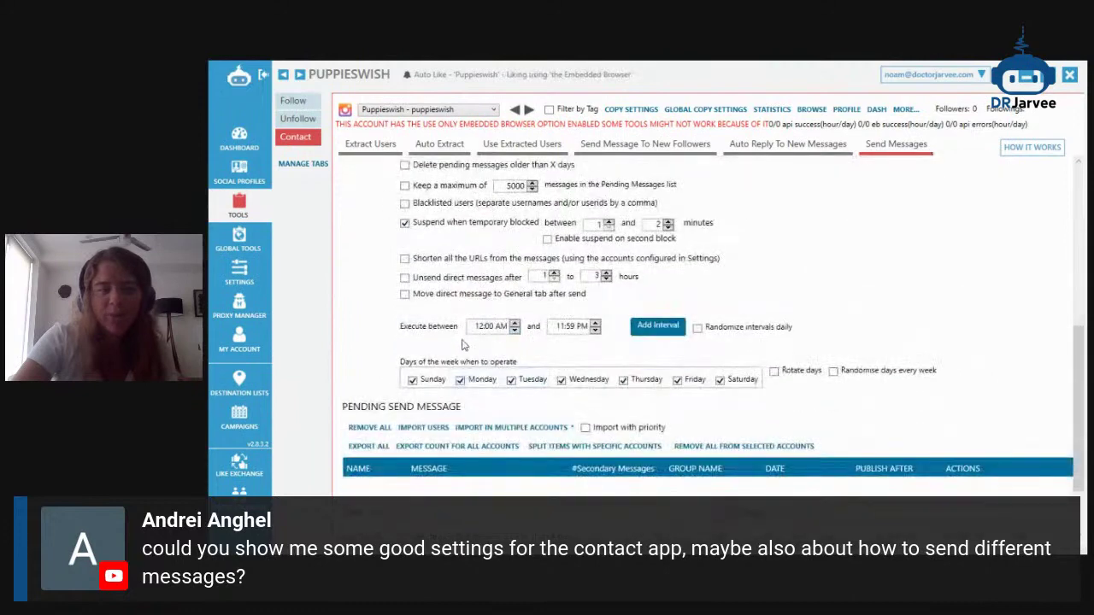
scroll(333, 209, up, 1)
click(245, 210)
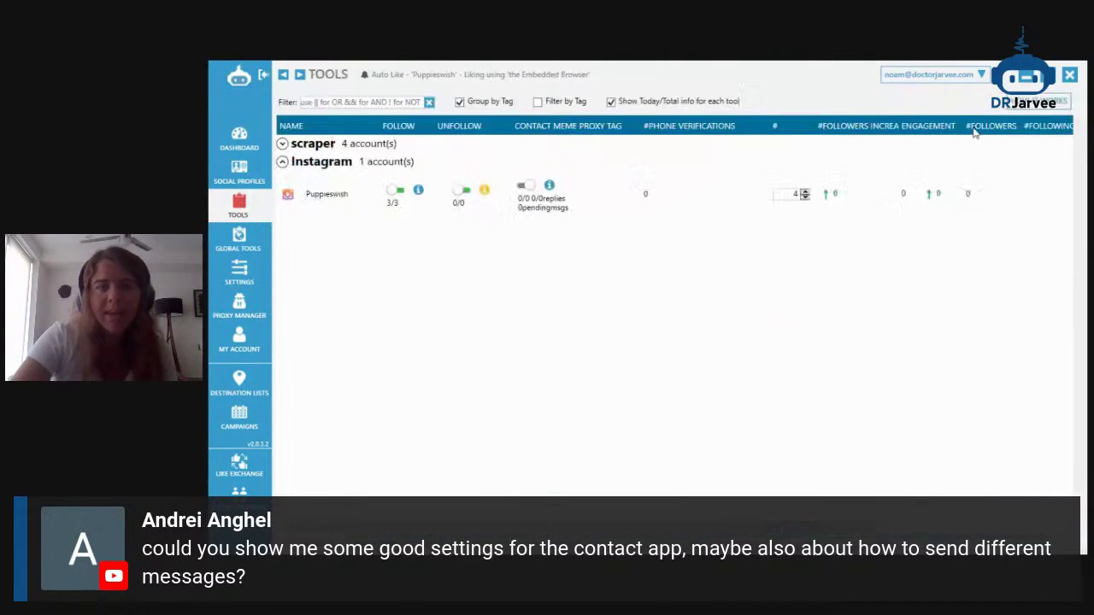
click(1026, 77)
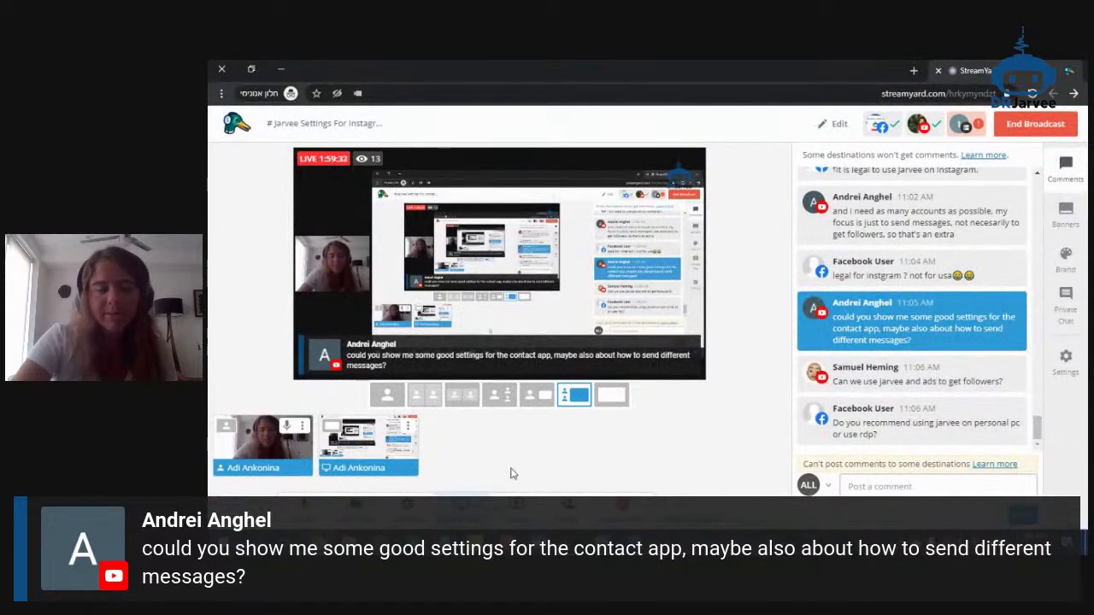
click(911, 324)
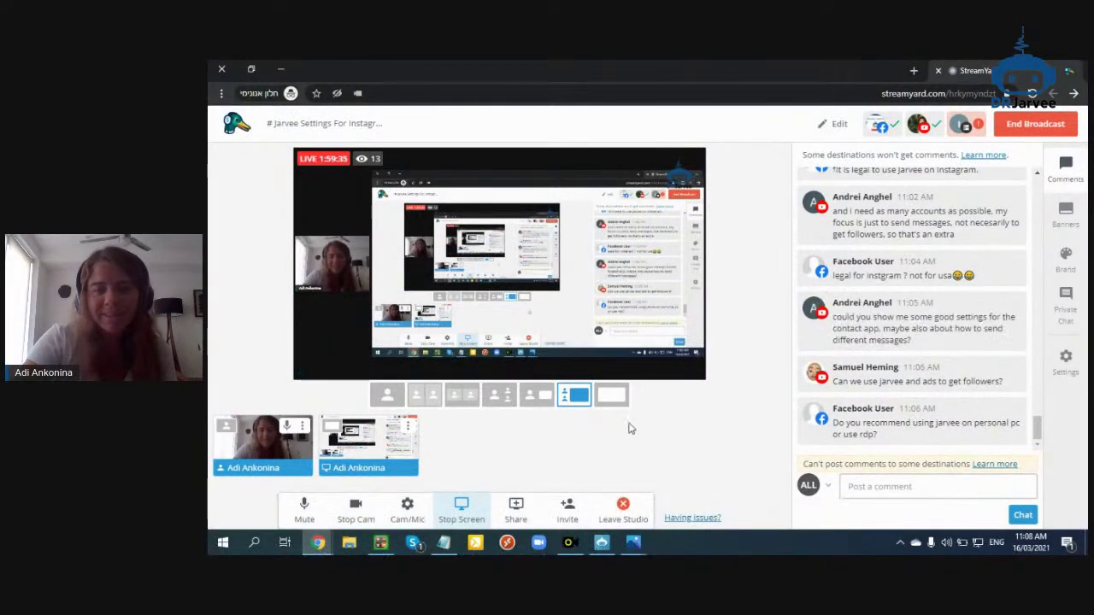